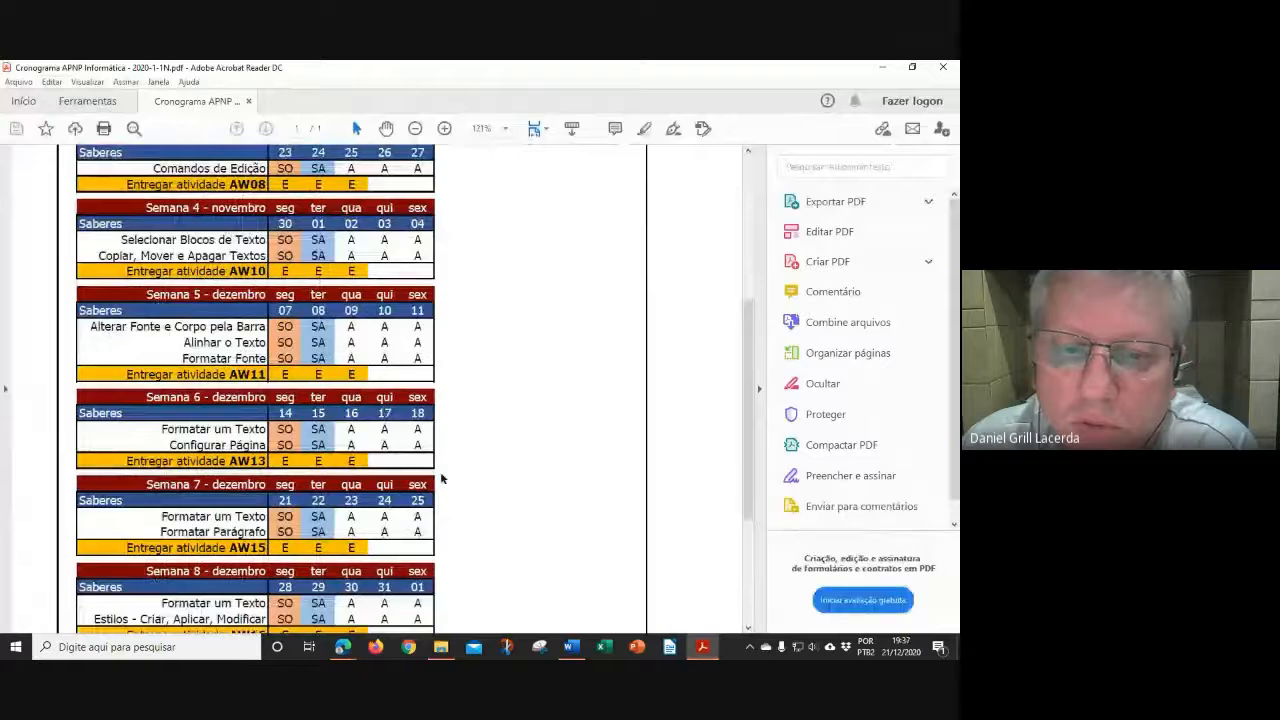
Review the schedule's week 6 and 7 topics, highlighting "Configurar Página" and "Formatar Parágrafo", and close the PDF.
{"action": "scroll", "coordinate": [440, 478], "scroll_direction": "down", "scroll_amount": 2}
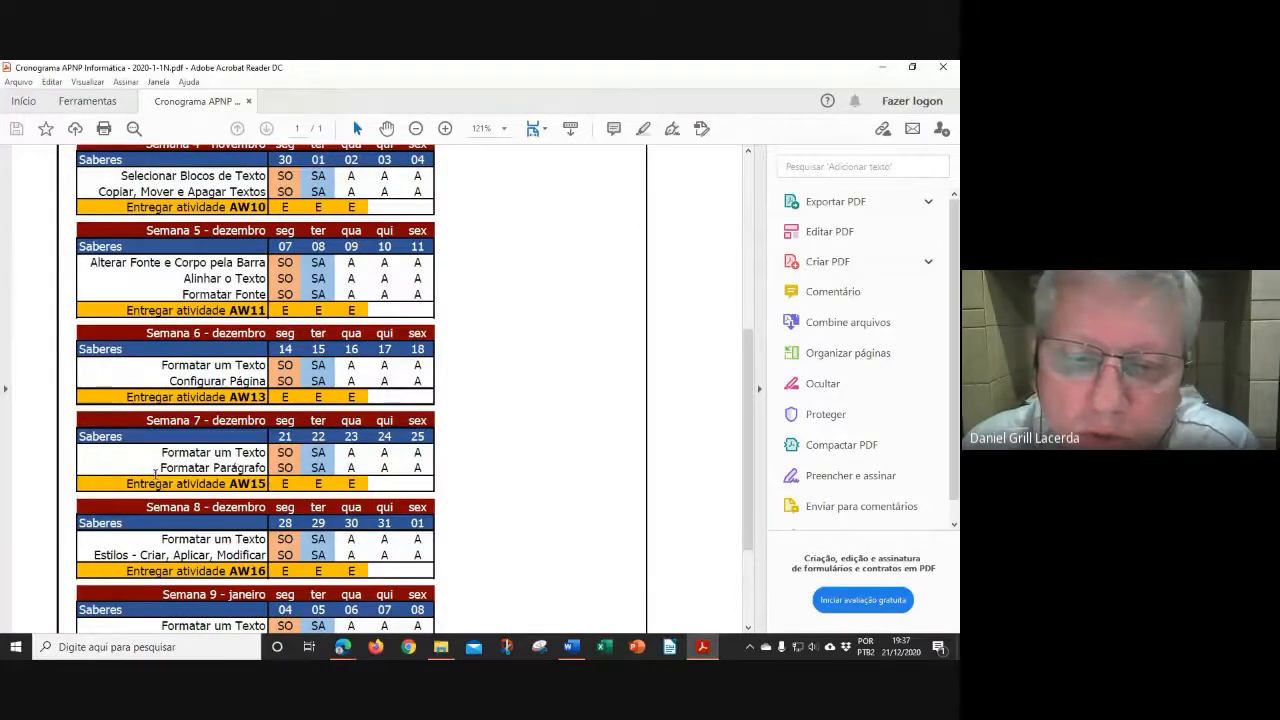
{"action": "left_click_drag", "start_coordinate": [155, 474], "coordinate": [250, 466]}
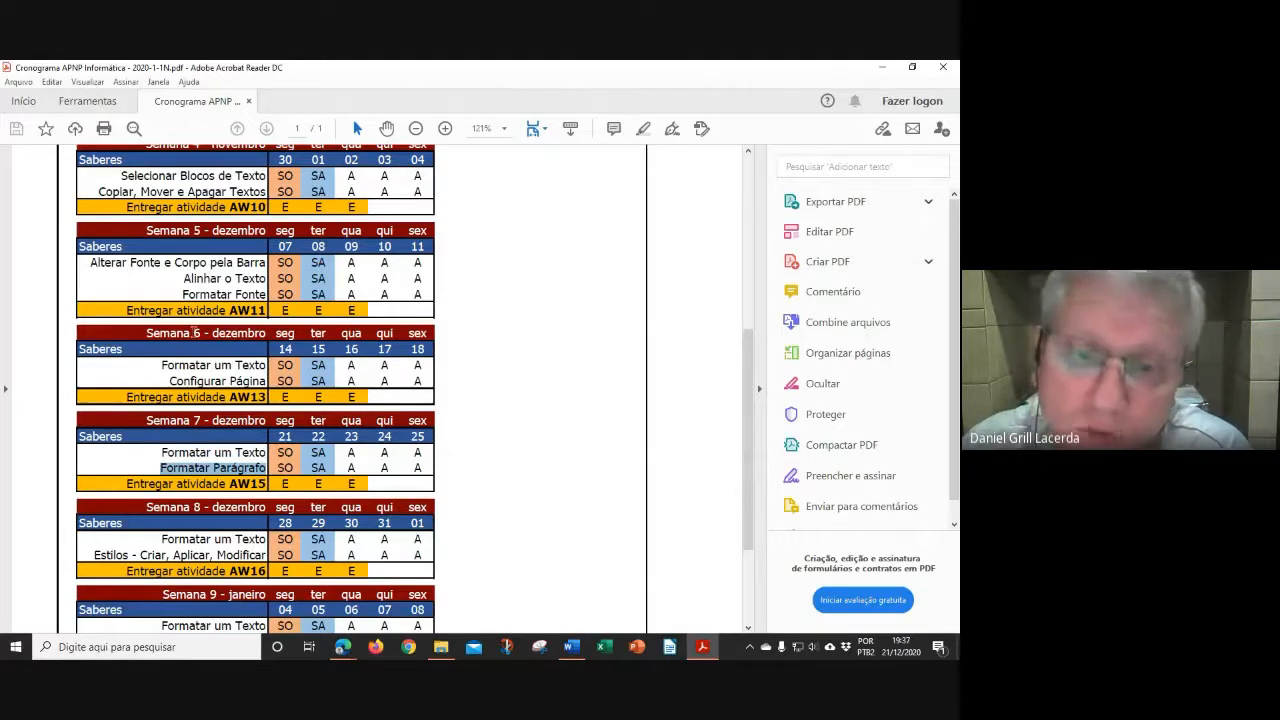
{"action": "left_click_drag", "start_coordinate": [171, 381], "coordinate": [266, 381]}
{"action": "left_click_drag", "start_coordinate": [162, 467], "coordinate": [264, 467]}
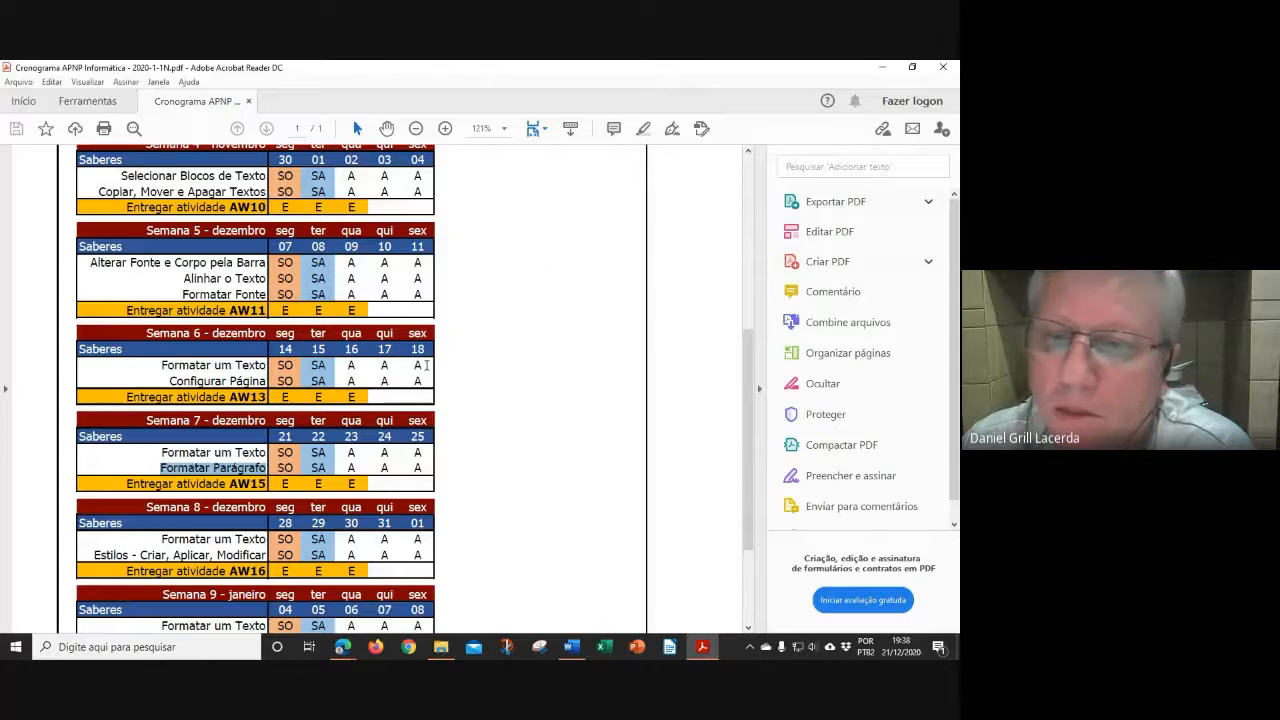
{"action": "left_click", "coordinate": [944, 68]}
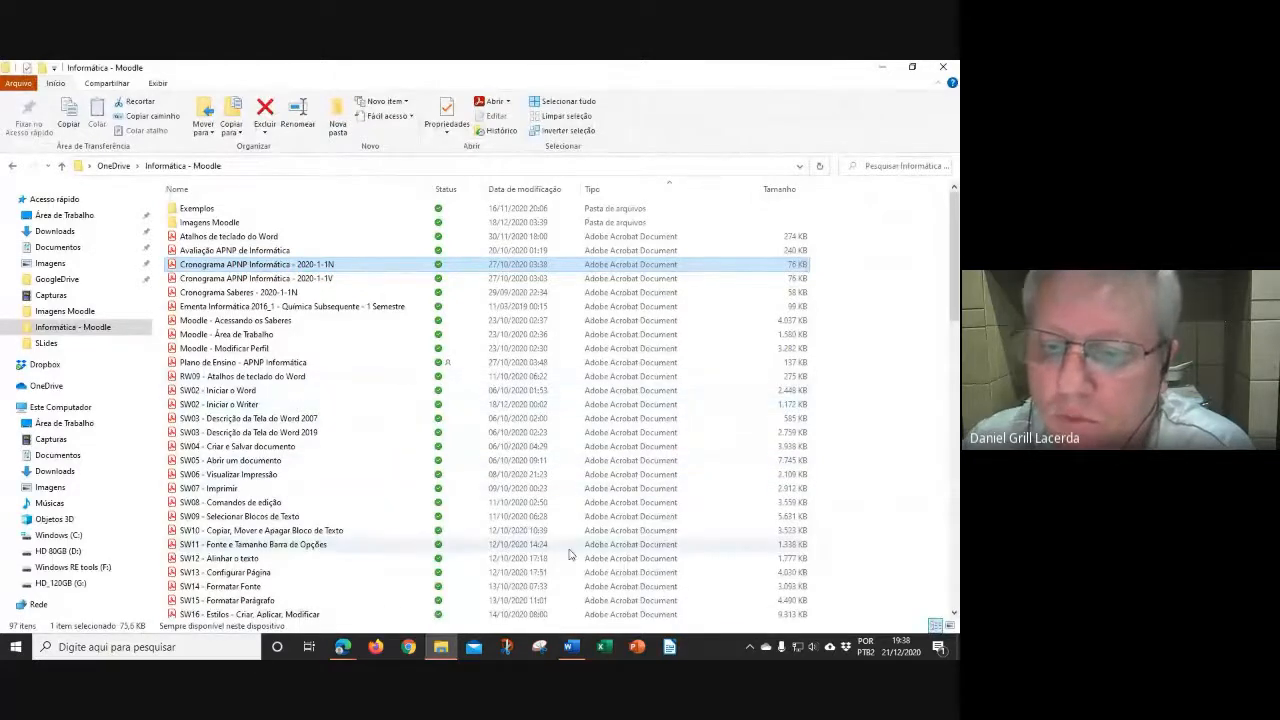
Switch to the Word document and examine the title's paragraph indent and spacing settings, leaving them without changes.
{"action": "left_click", "coordinate": [571, 647]}
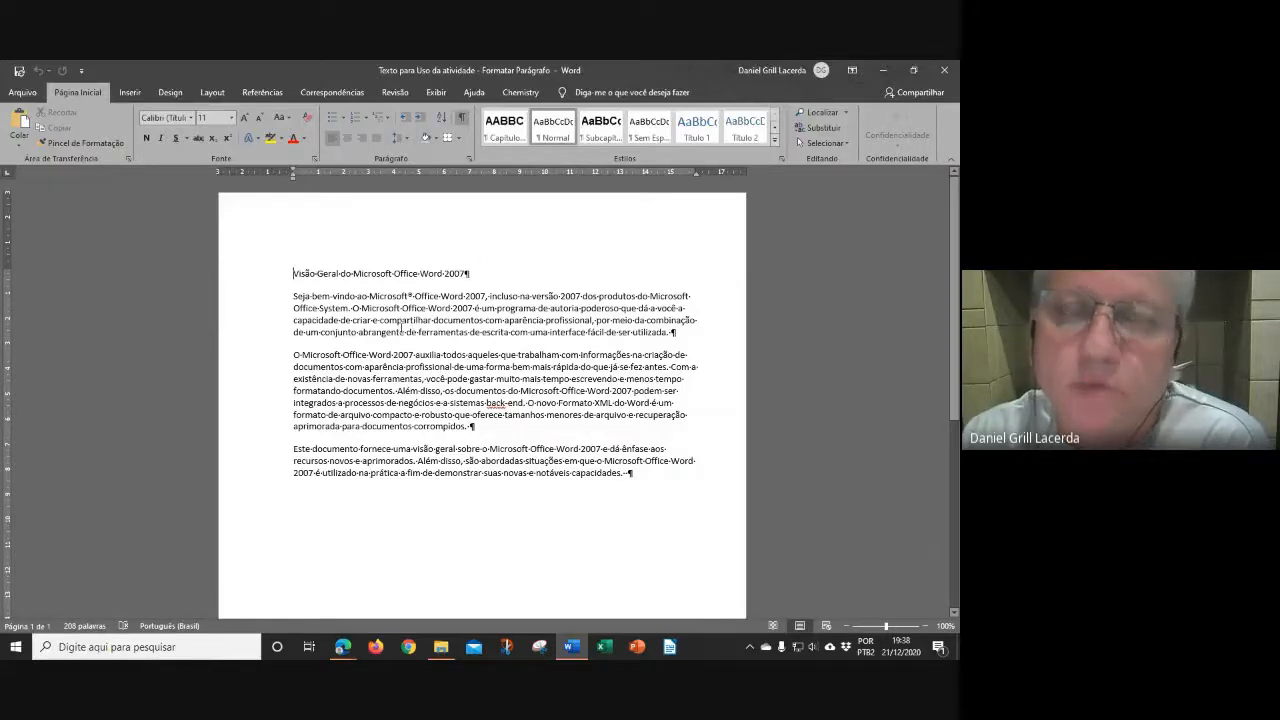
{"action": "left_click", "coordinate": [467, 157]}
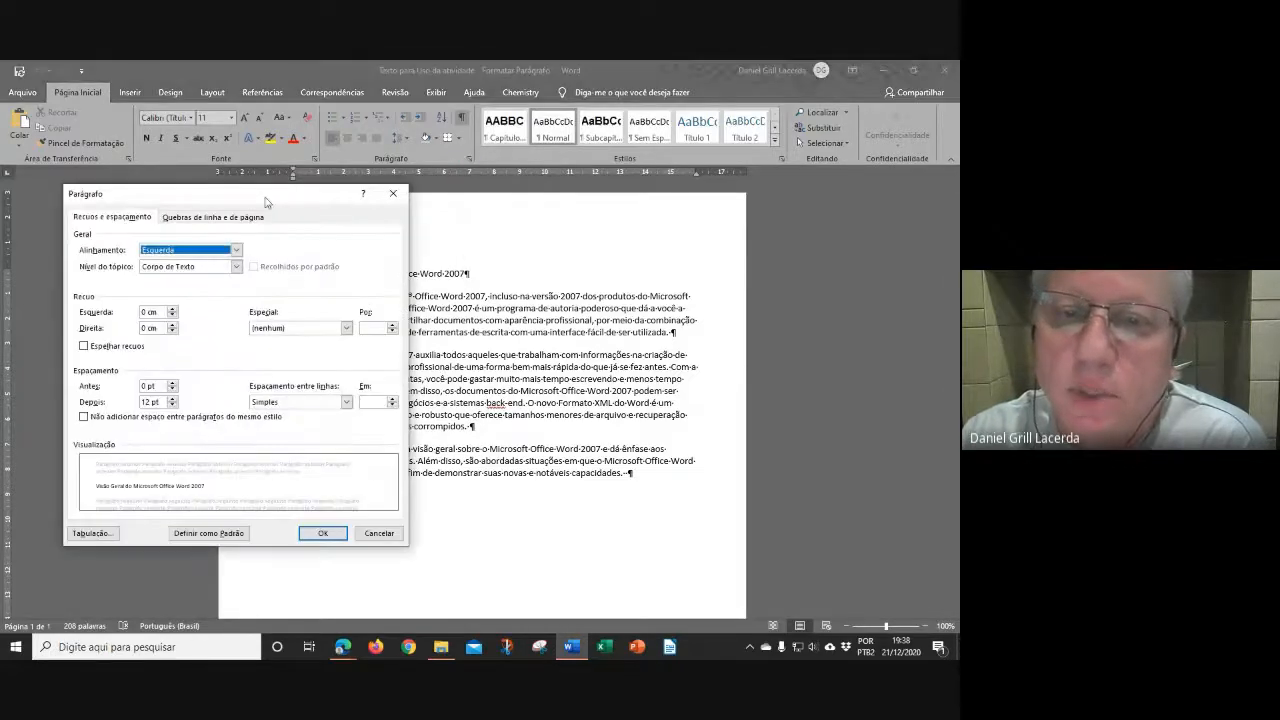
{"action": "left_click_drag", "start_coordinate": [268, 200], "coordinate": [758, 210]}
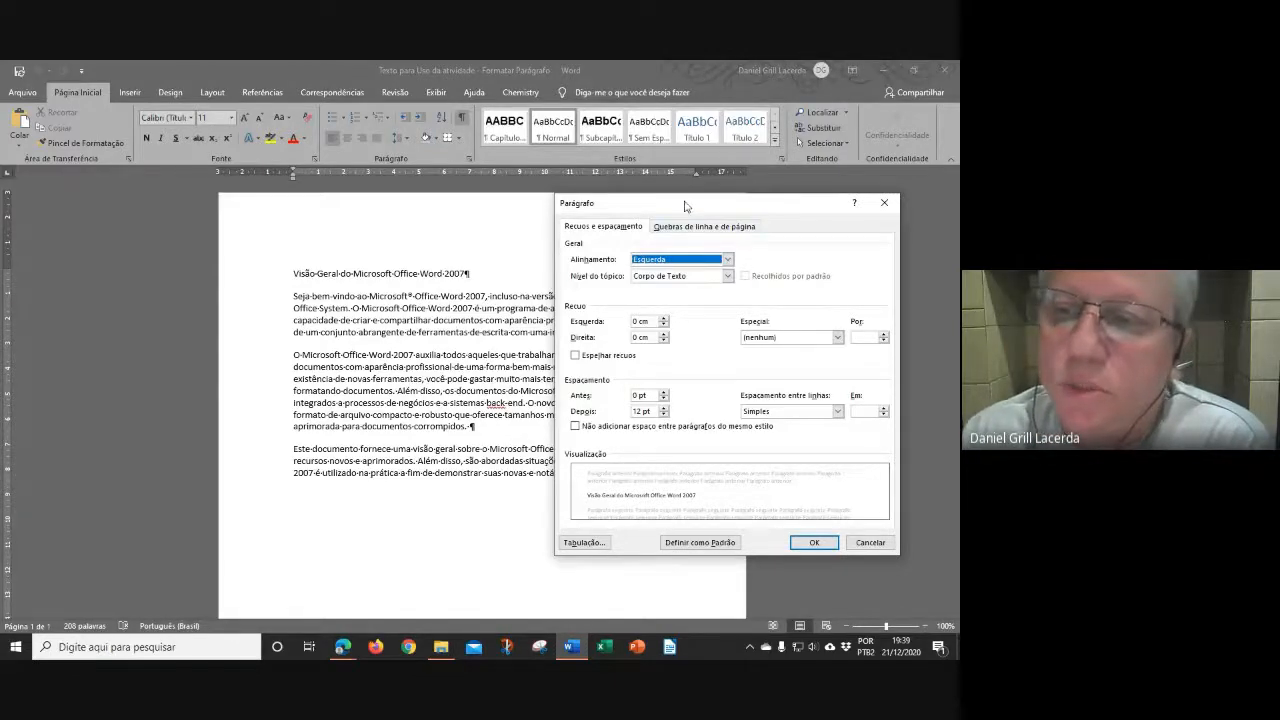
{"action": "left_click_drag", "start_coordinate": [685, 206], "coordinate": [709, 232]}
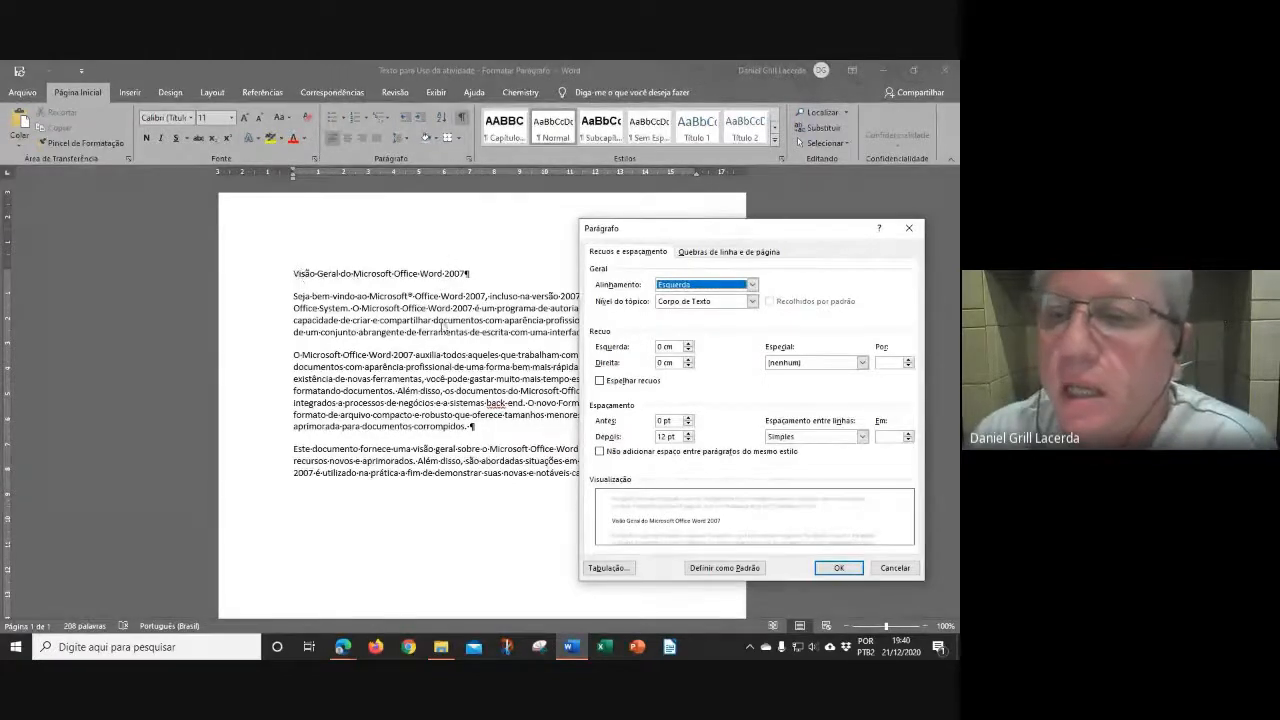
{"action": "left_click_drag", "start_coordinate": [690, 231], "coordinate": [445, 348]}
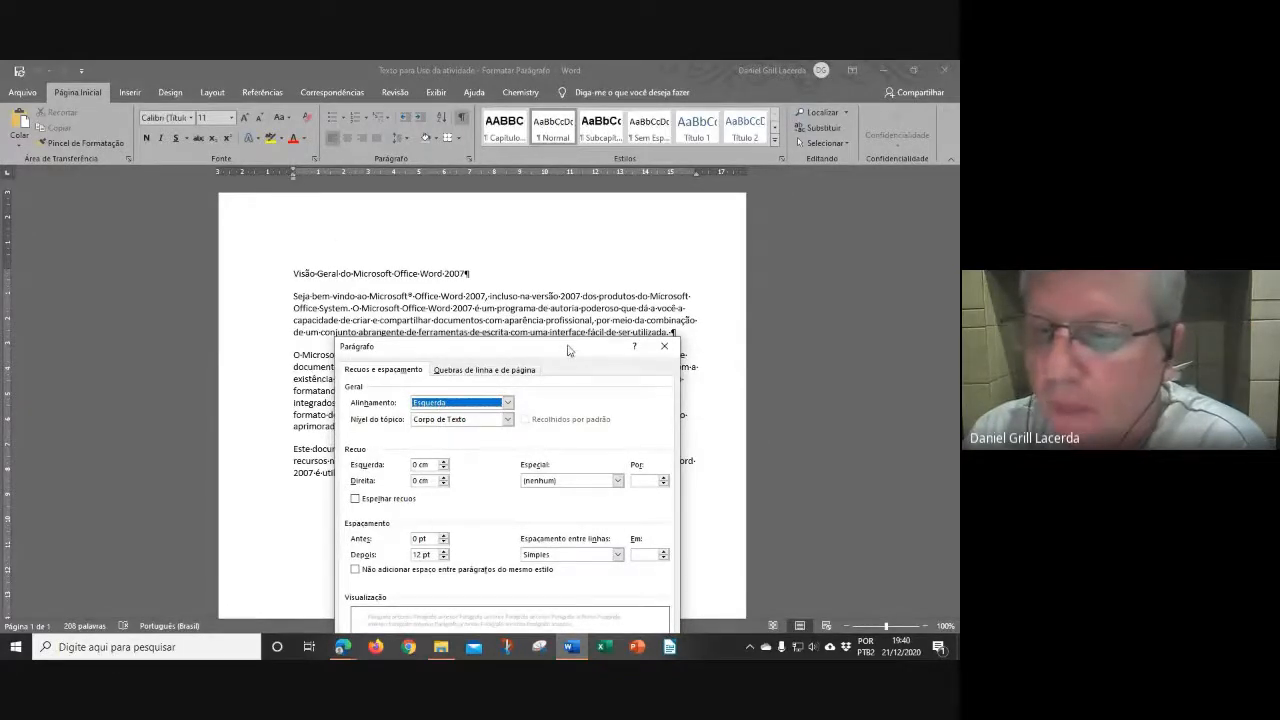
{"action": "left_click_drag", "start_coordinate": [568, 349], "coordinate": [604, 240]}
{"action": "left_click", "coordinate": [690, 578]}
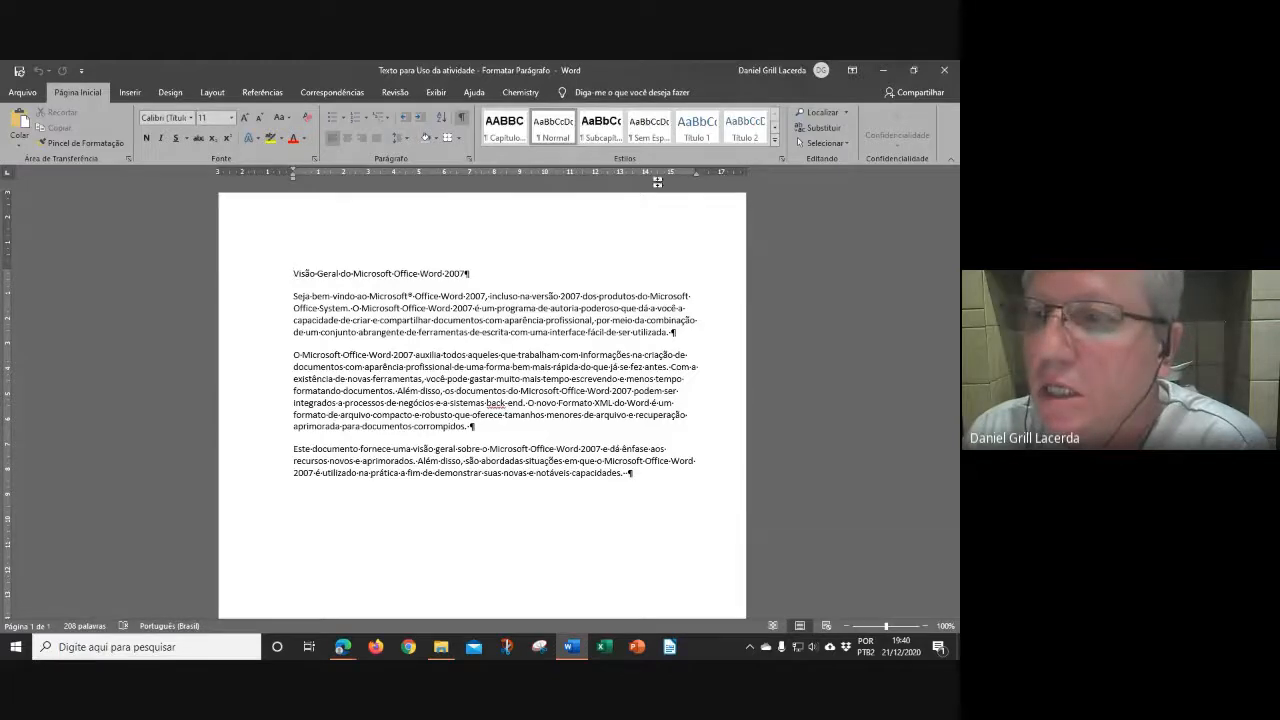
Check the document's margins in the page setup and compare them with the page from its top to its bottom edge.
{"action": "left_click", "coordinate": [213, 93]}
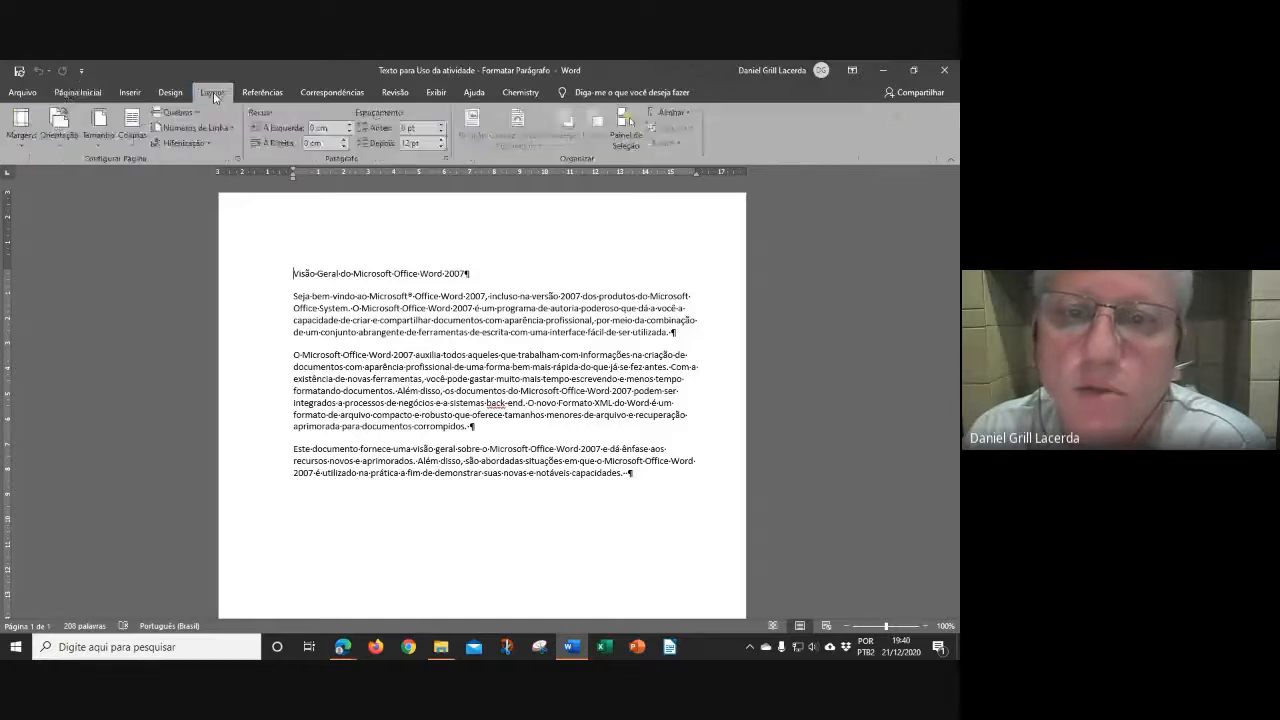
{"action": "left_click", "coordinate": [238, 158]}
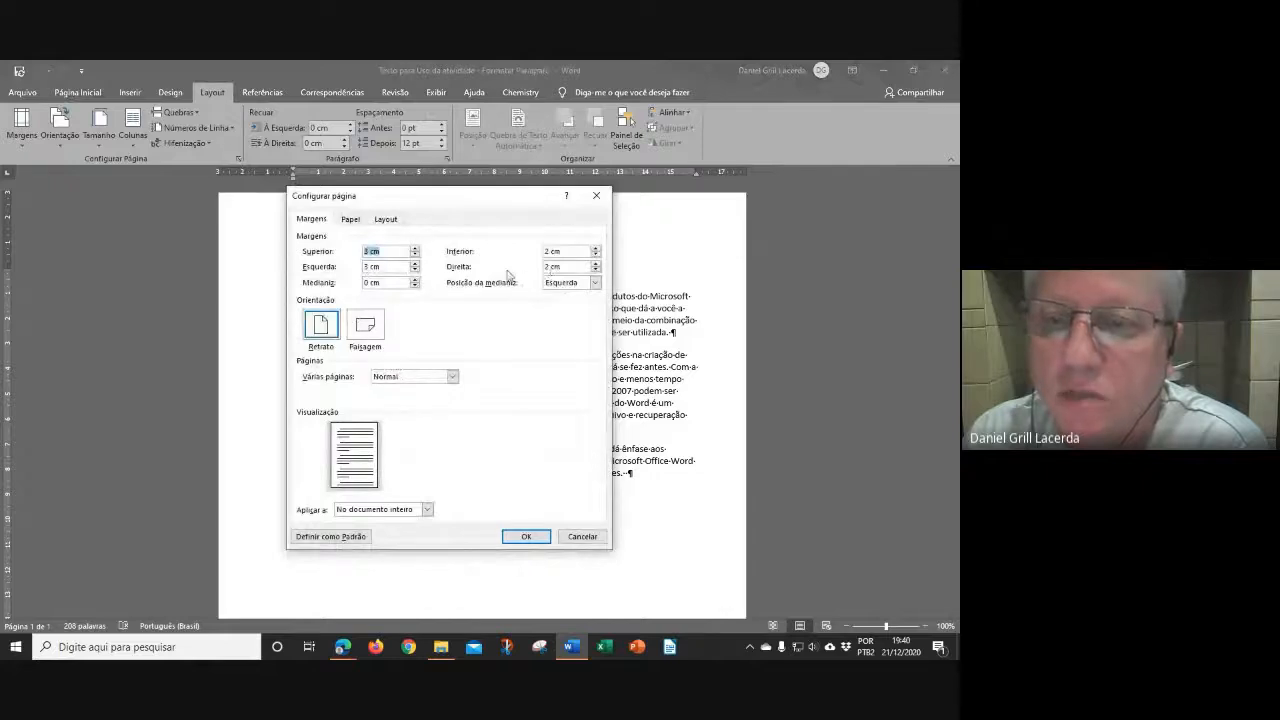
{"action": "left_click", "coordinate": [580, 537]}
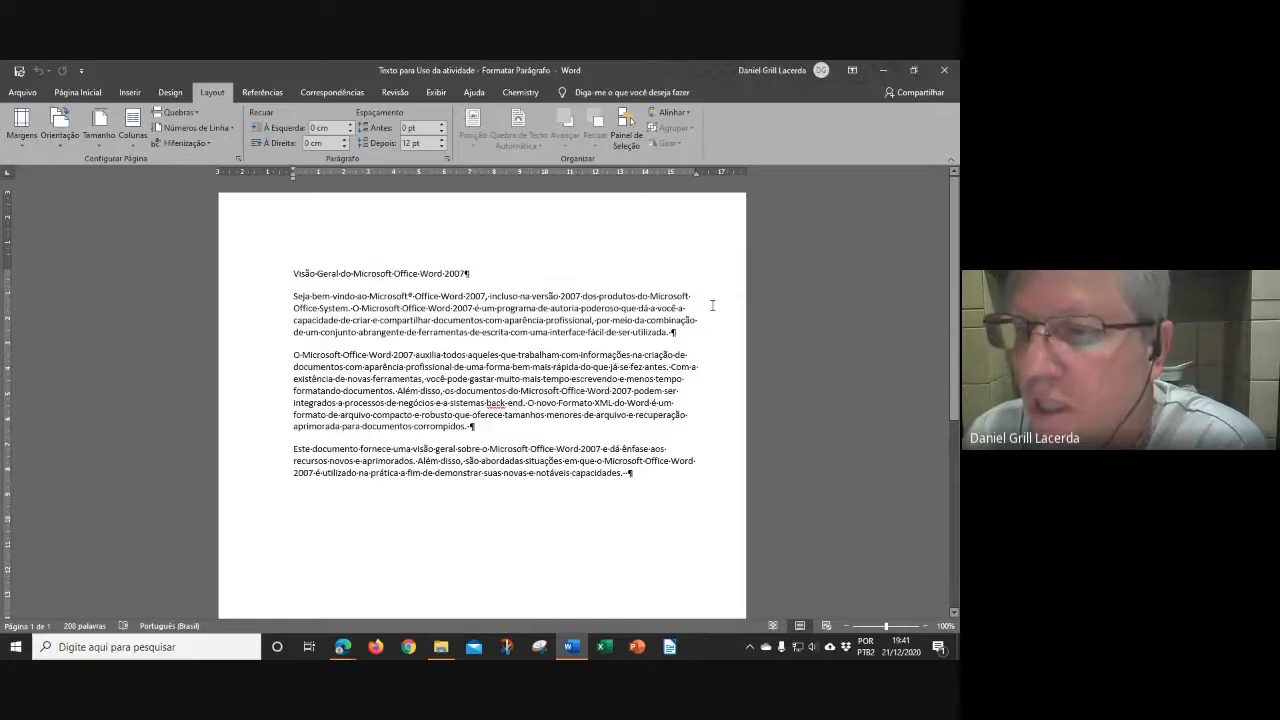
{"action": "scroll", "coordinate": [713, 305], "scroll_direction": "down", "scroll_amount": 10}
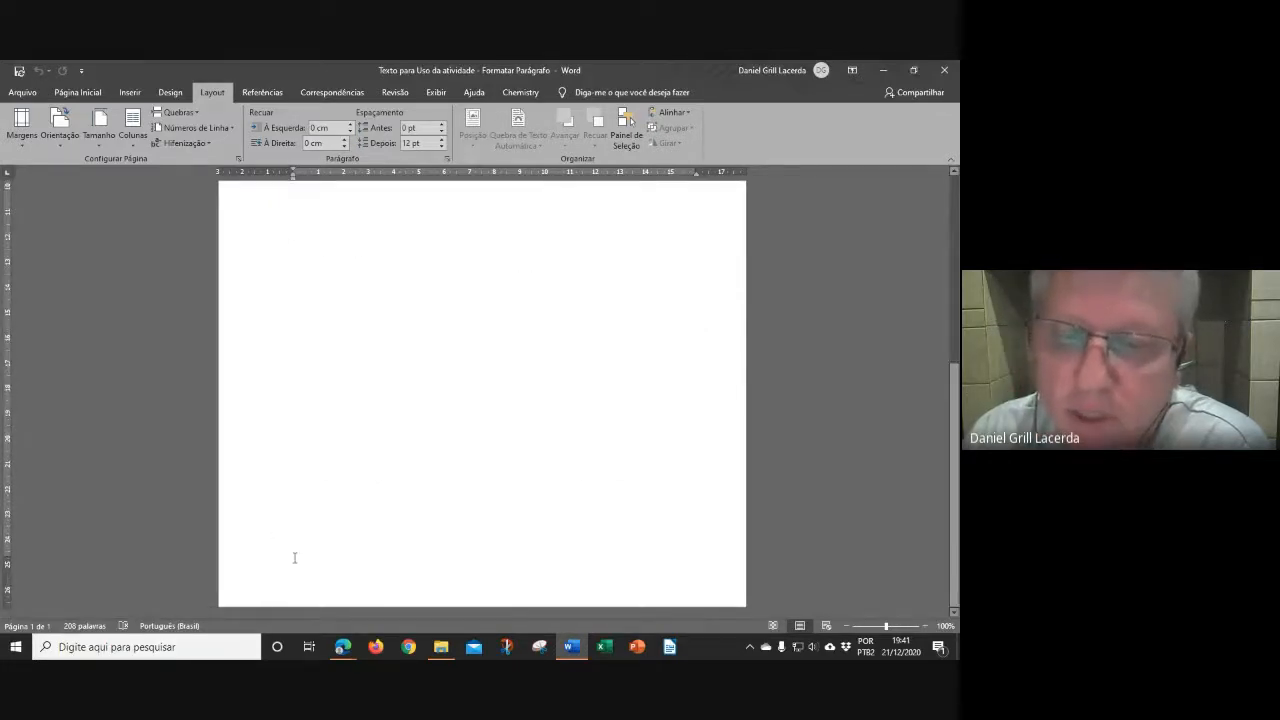
{"action": "scroll", "coordinate": [419, 413], "scroll_direction": "up", "scroll_amount": 10}
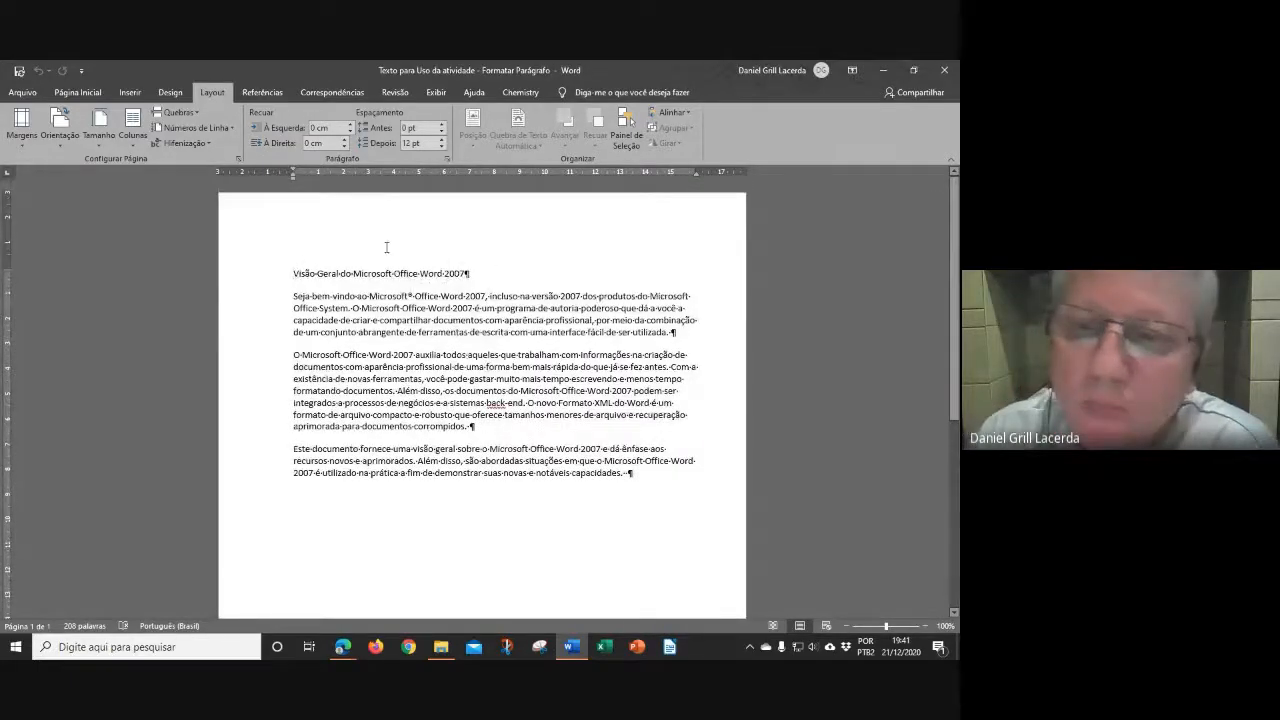
Give the paragraph starting "Seja bem-vindo" a special first-line indent (Primeira linha) of 1,5 cm.
{"action": "left_click", "coordinate": [78, 92]}
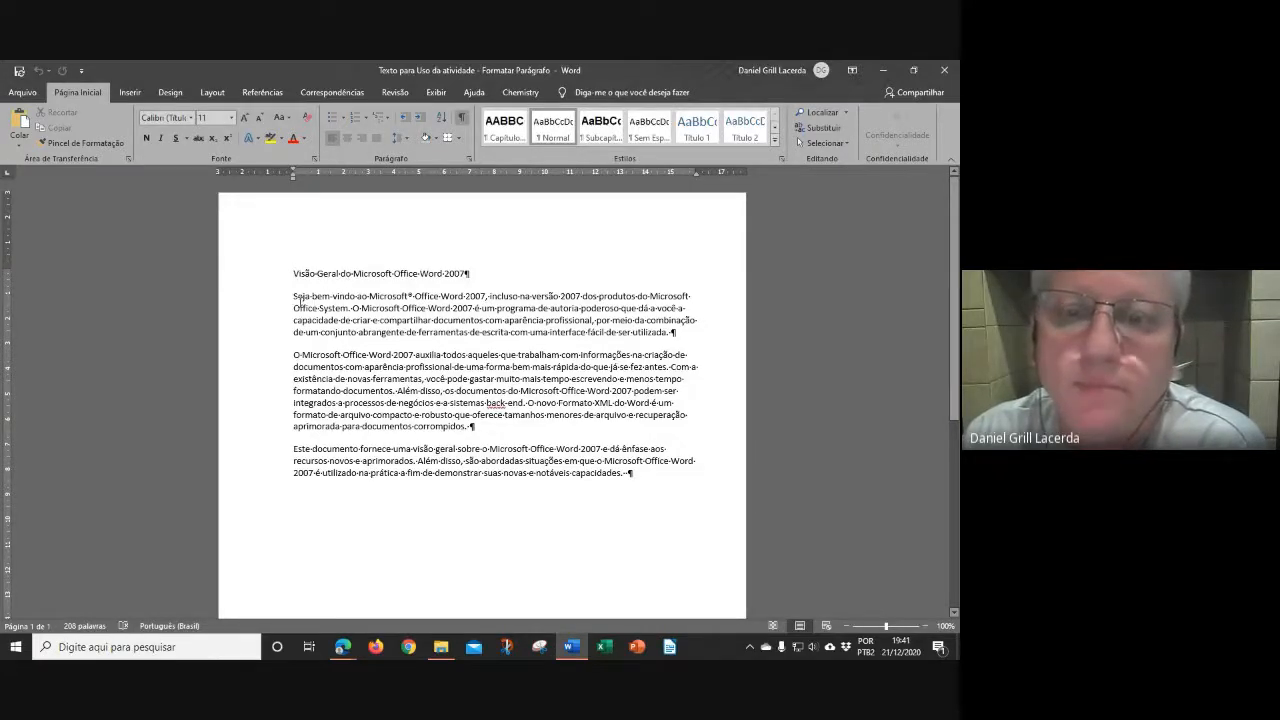
{"action": "left_click", "coordinate": [294, 297]}
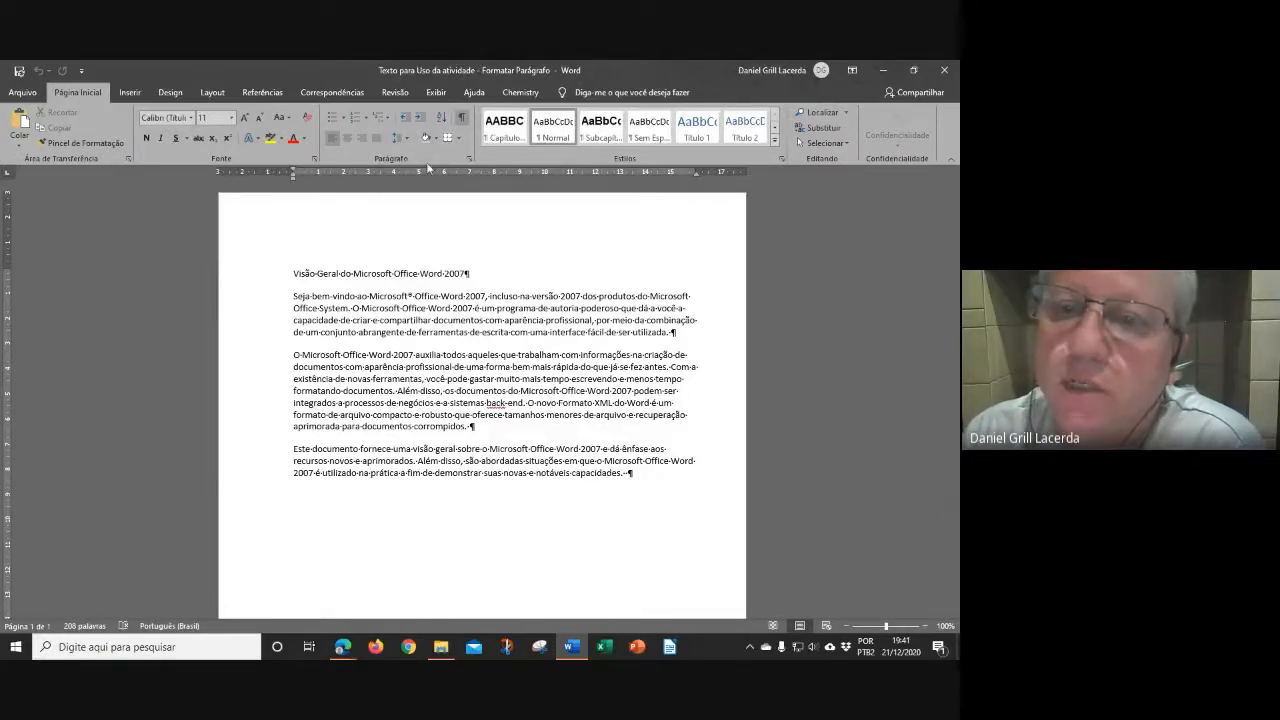
{"action": "left_click", "coordinate": [470, 160]}
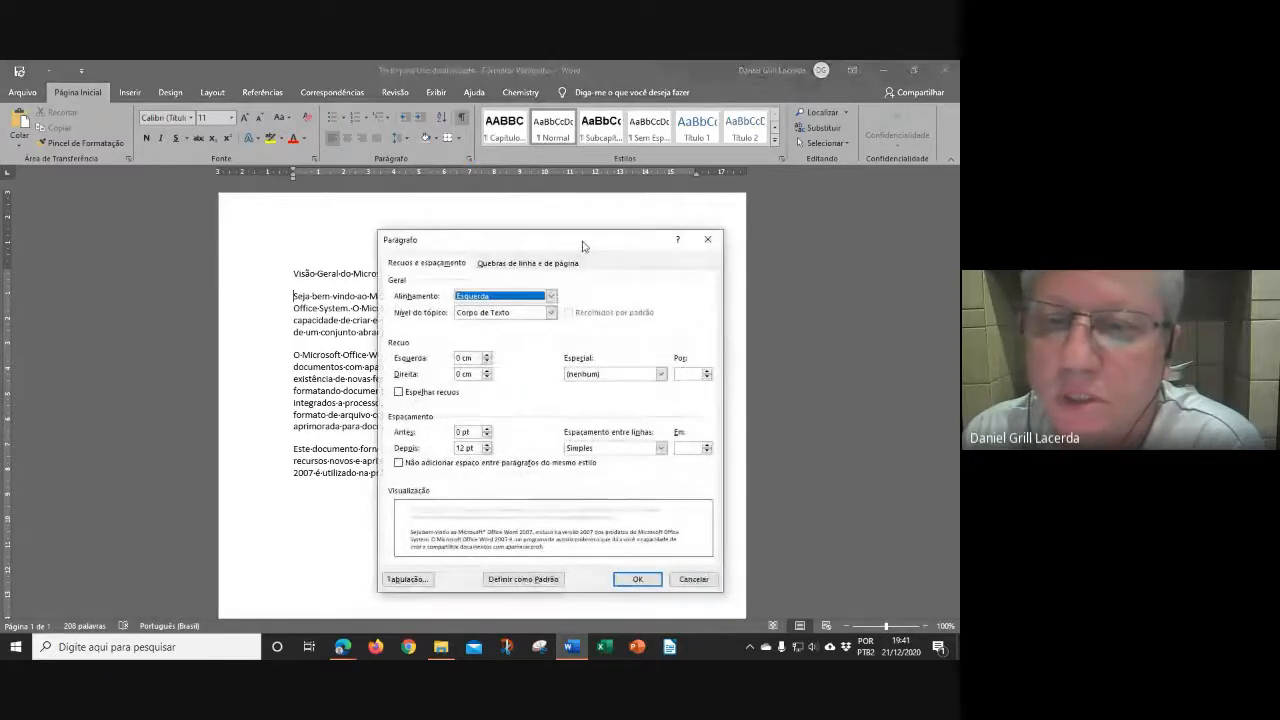
{"action": "left_click_drag", "start_coordinate": [583, 246], "coordinate": [777, 244]}
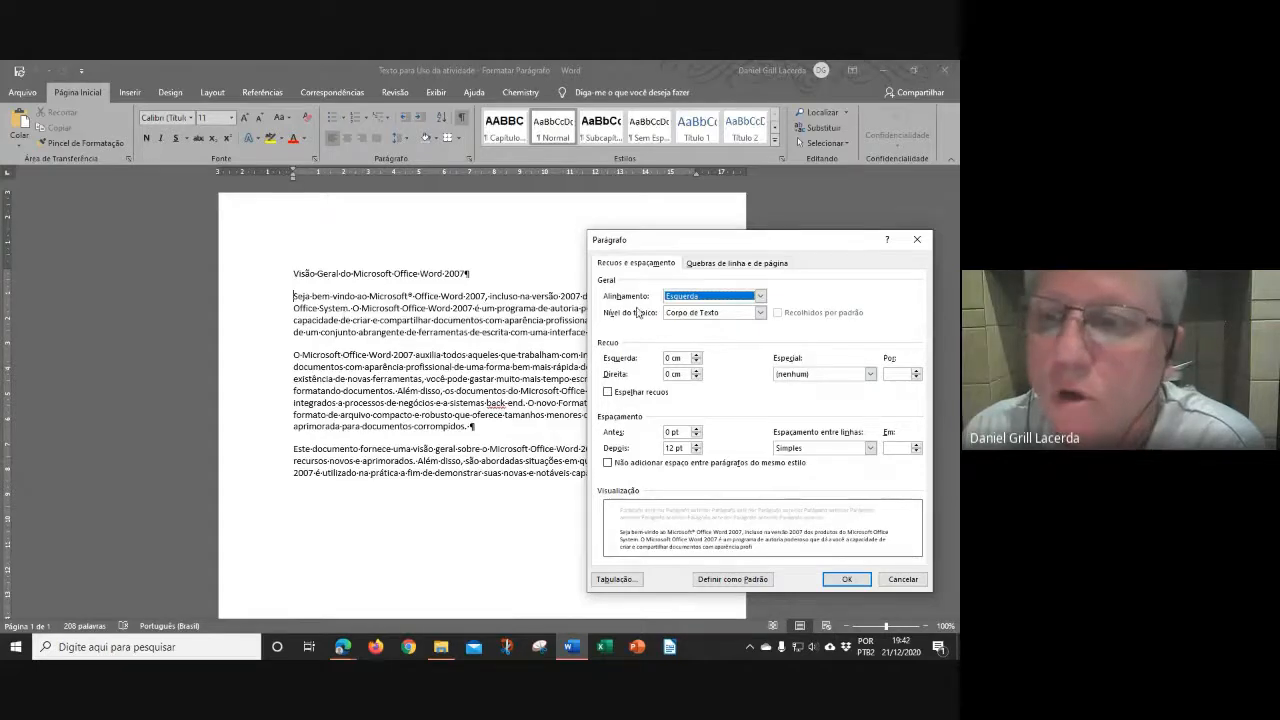
{"action": "left_click_drag", "start_coordinate": [725, 235], "coordinate": [226, 221]}
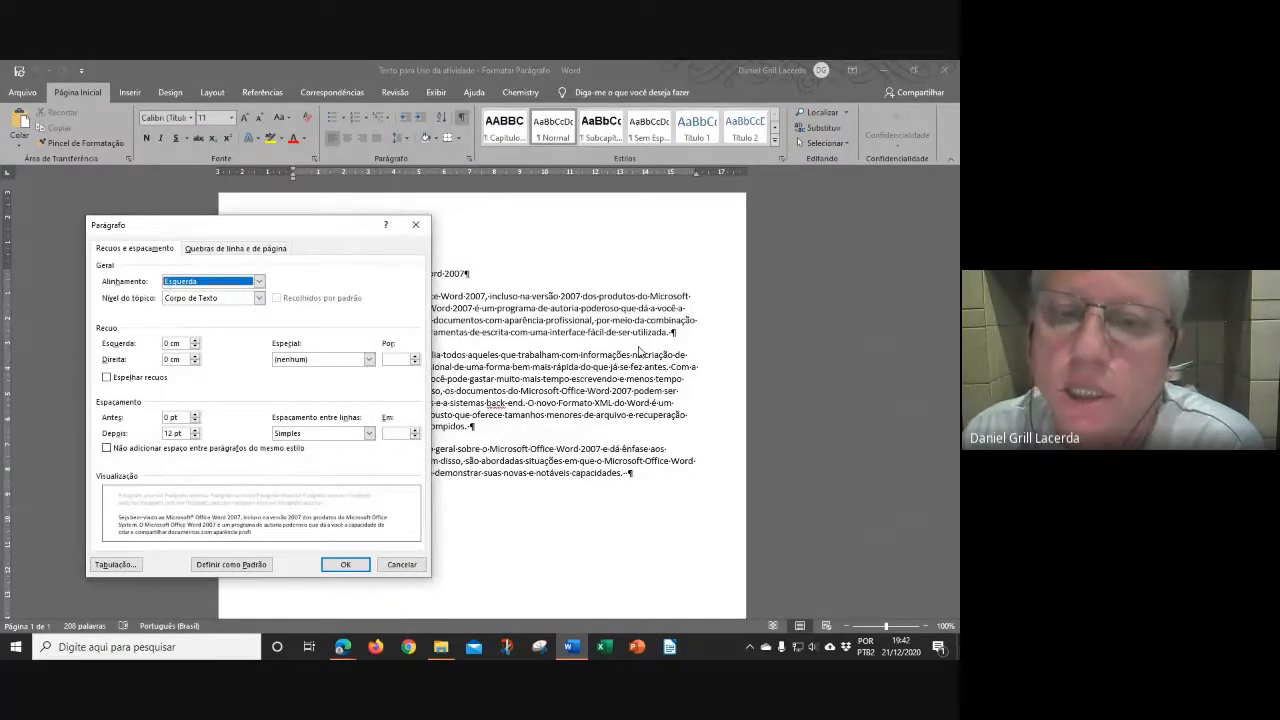
{"action": "left_click_drag", "start_coordinate": [258, 230], "coordinate": [779, 196]}
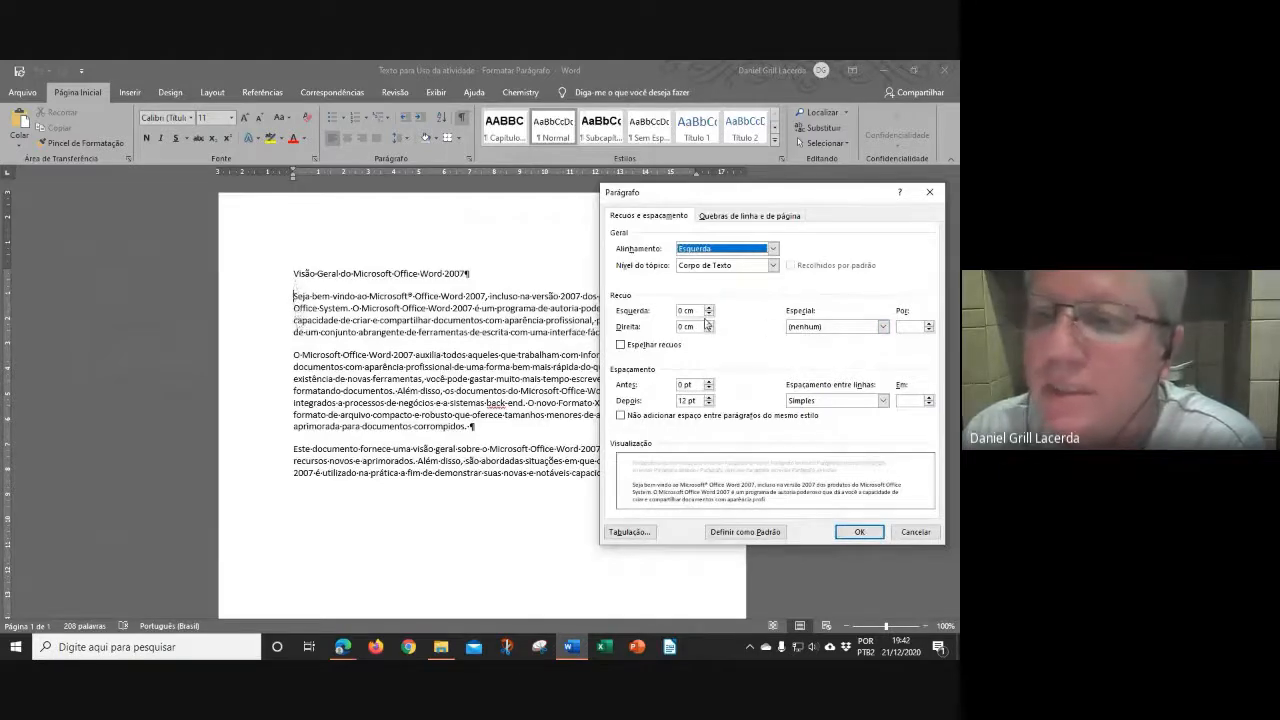
{"action": "left_click", "coordinate": [884, 327]}
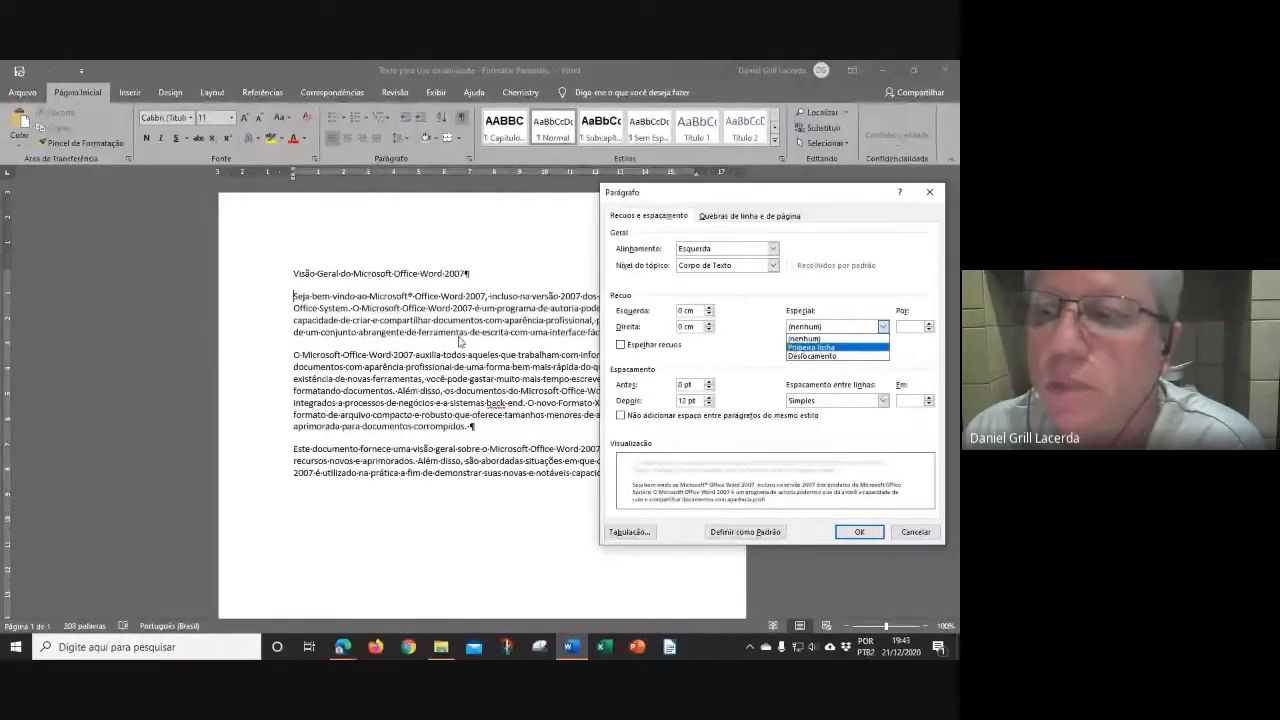
{"action": "left_click", "coordinate": [806, 347]}
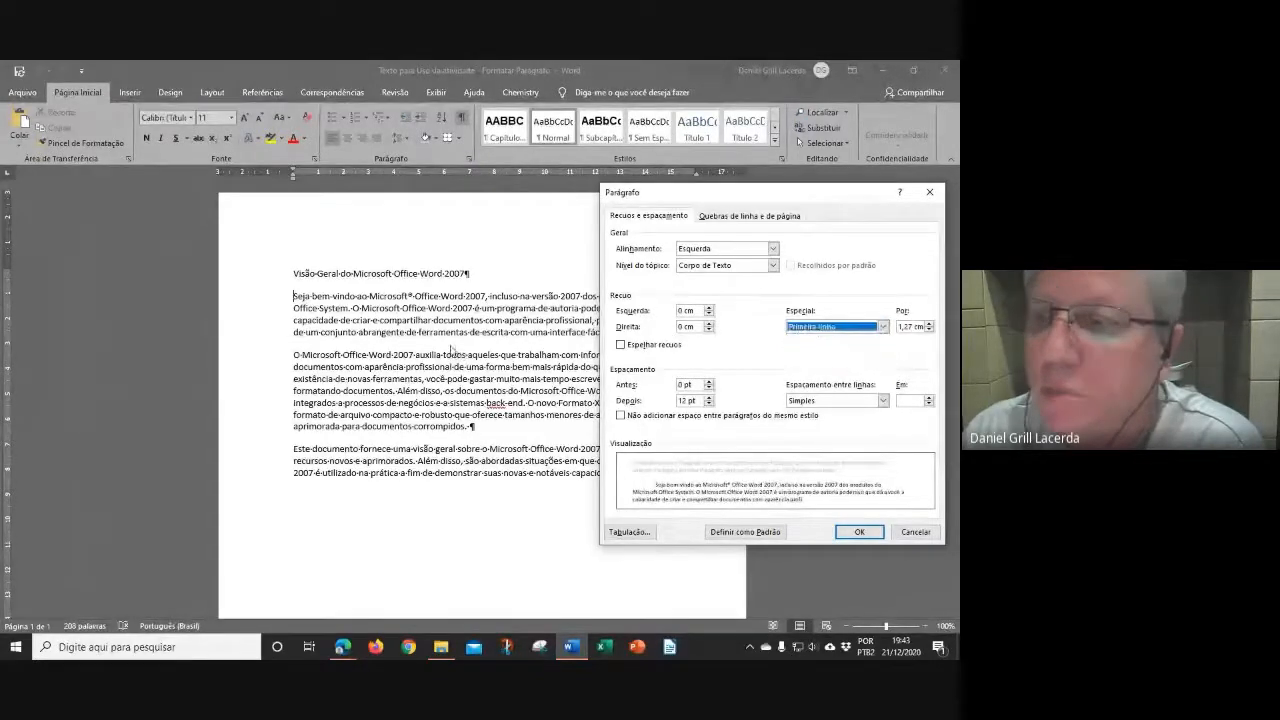
{"action": "left_click", "coordinate": [929, 324]}
{"action": "left_click", "coordinate": [929, 324]}
{"action": "left_click", "coordinate": [929, 324]}
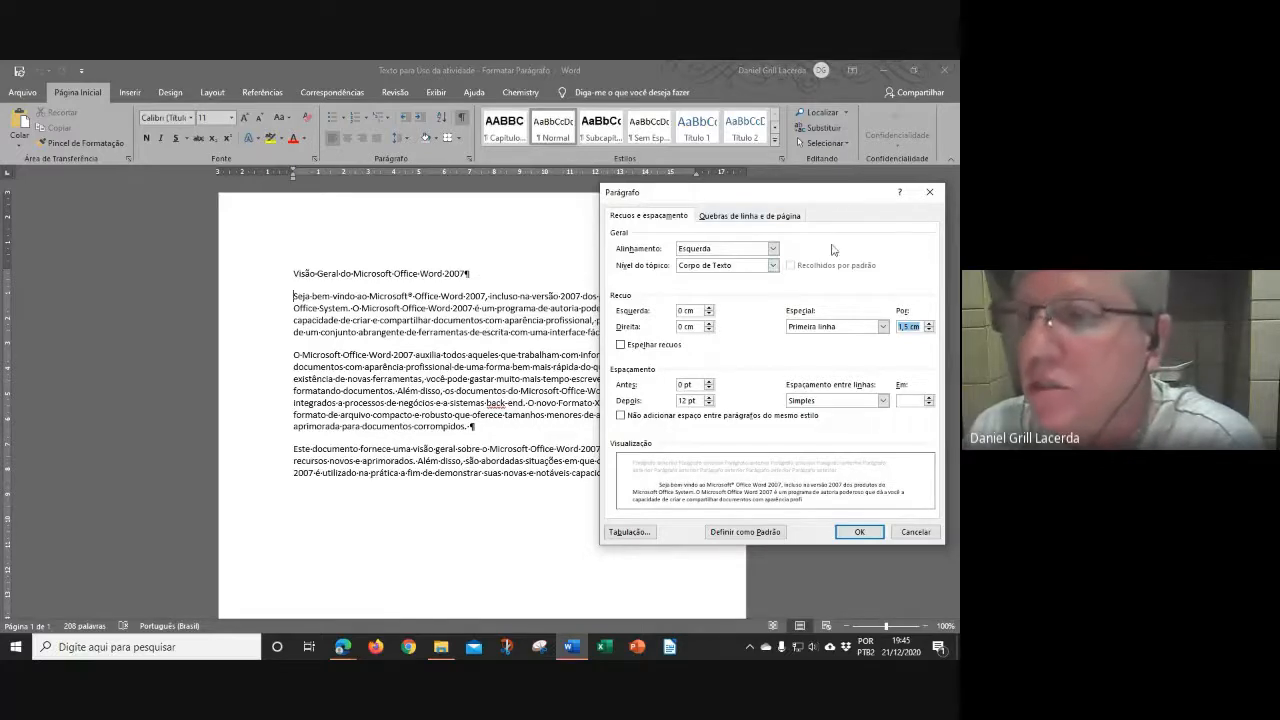
{"action": "left_click_drag", "start_coordinate": [840, 197], "coordinate": [811, 206]}
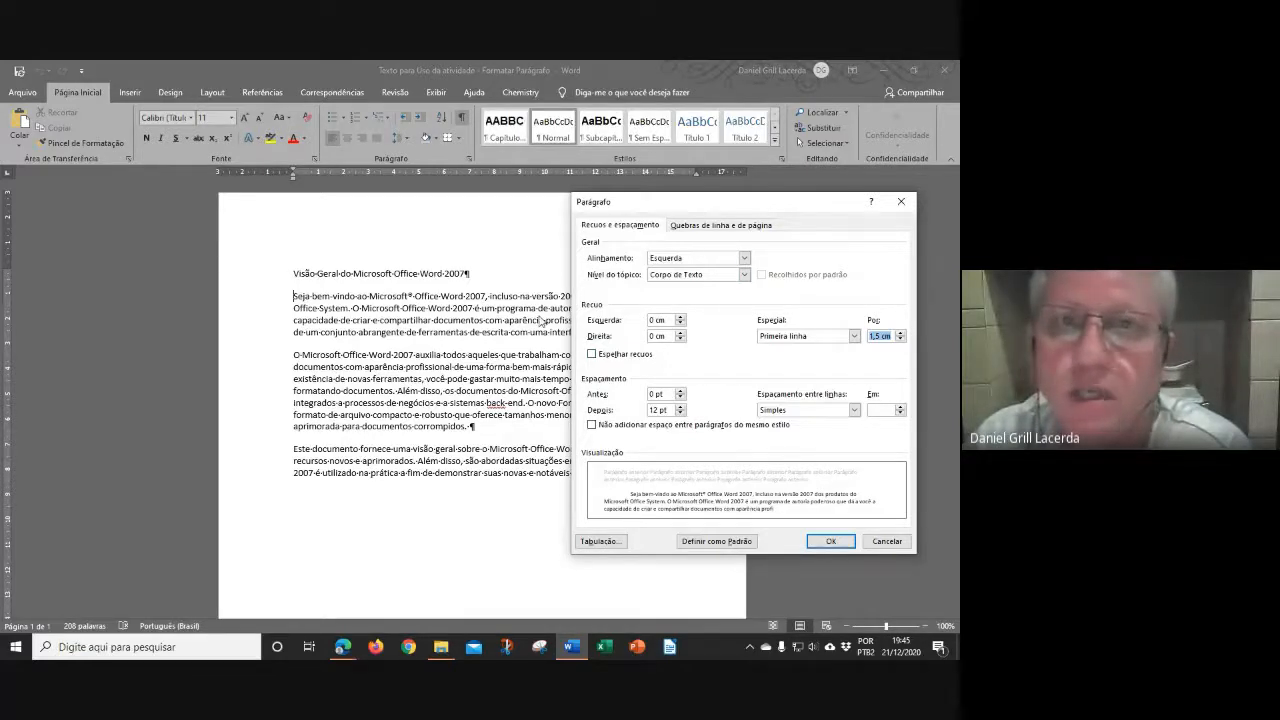
{"action": "left_click_drag", "start_coordinate": [705, 208], "coordinate": [715, 278]}
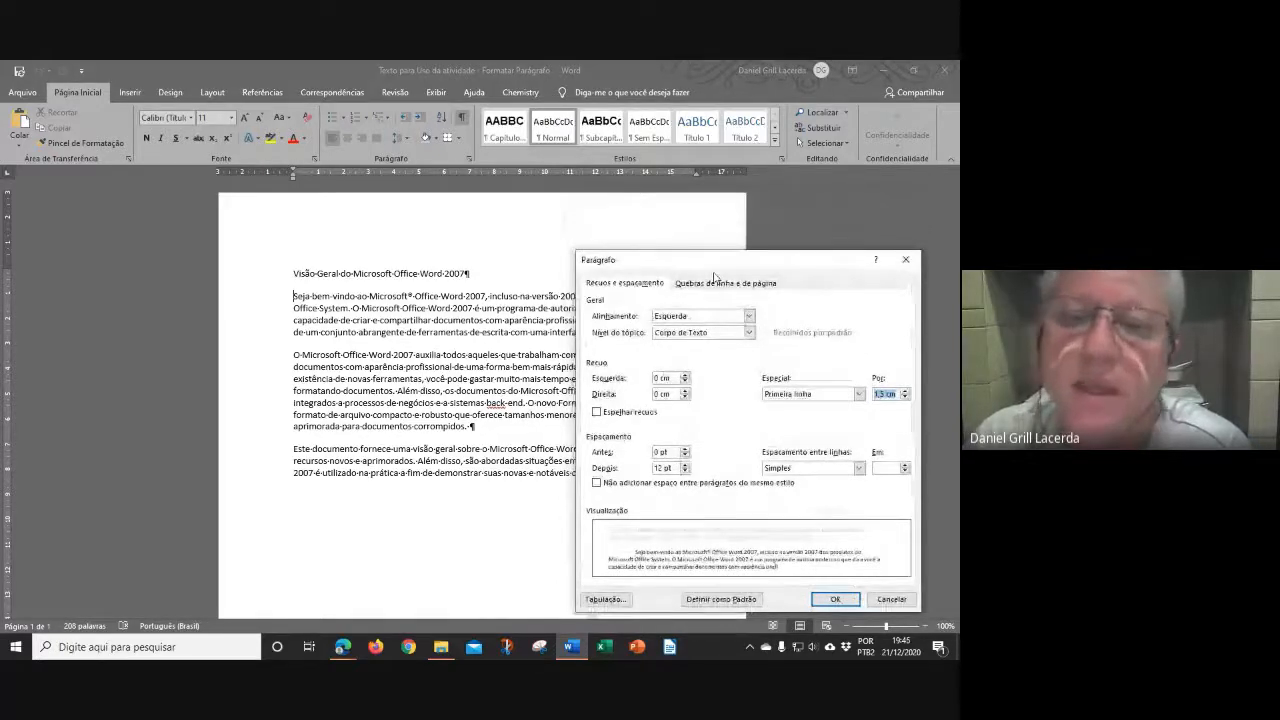
{"action": "key", "text": "Return"}
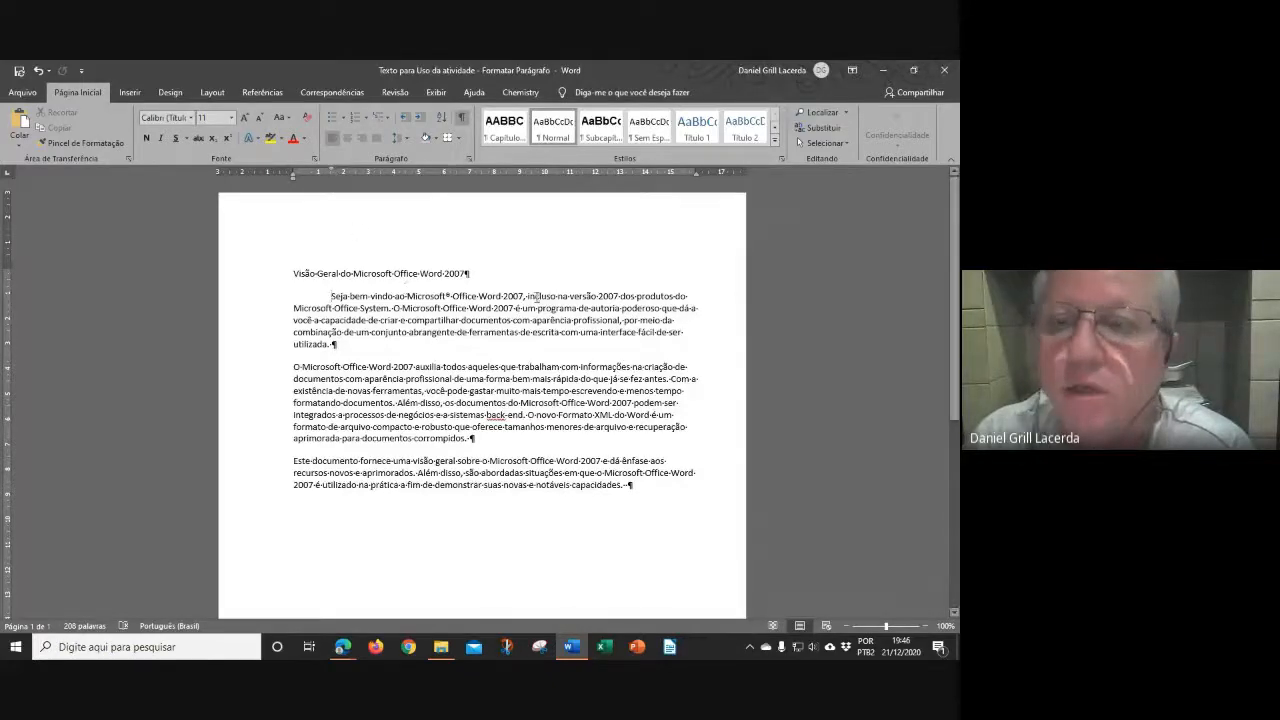
Set the left indent of the "Seja bem-vindo" paragraph to 4 cm.
{"action": "left_click", "coordinate": [466, 158]}
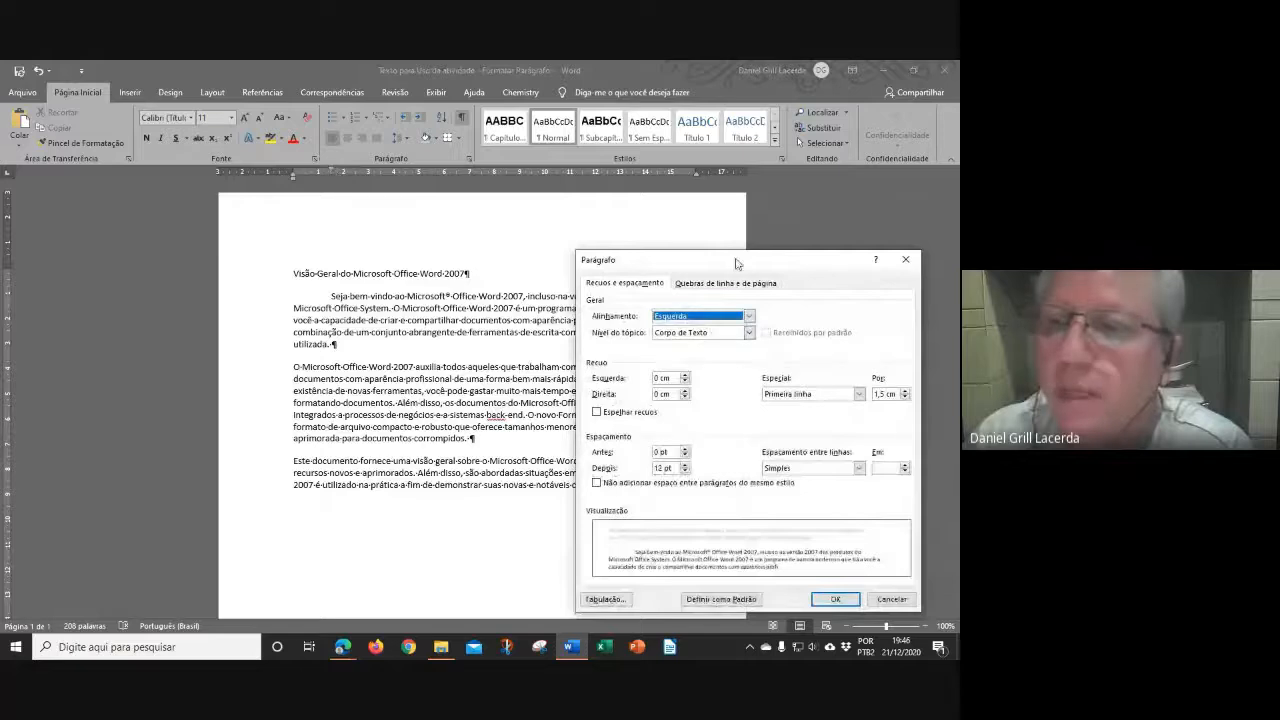
{"action": "left_click_drag", "start_coordinate": [736, 263], "coordinate": [746, 221]}
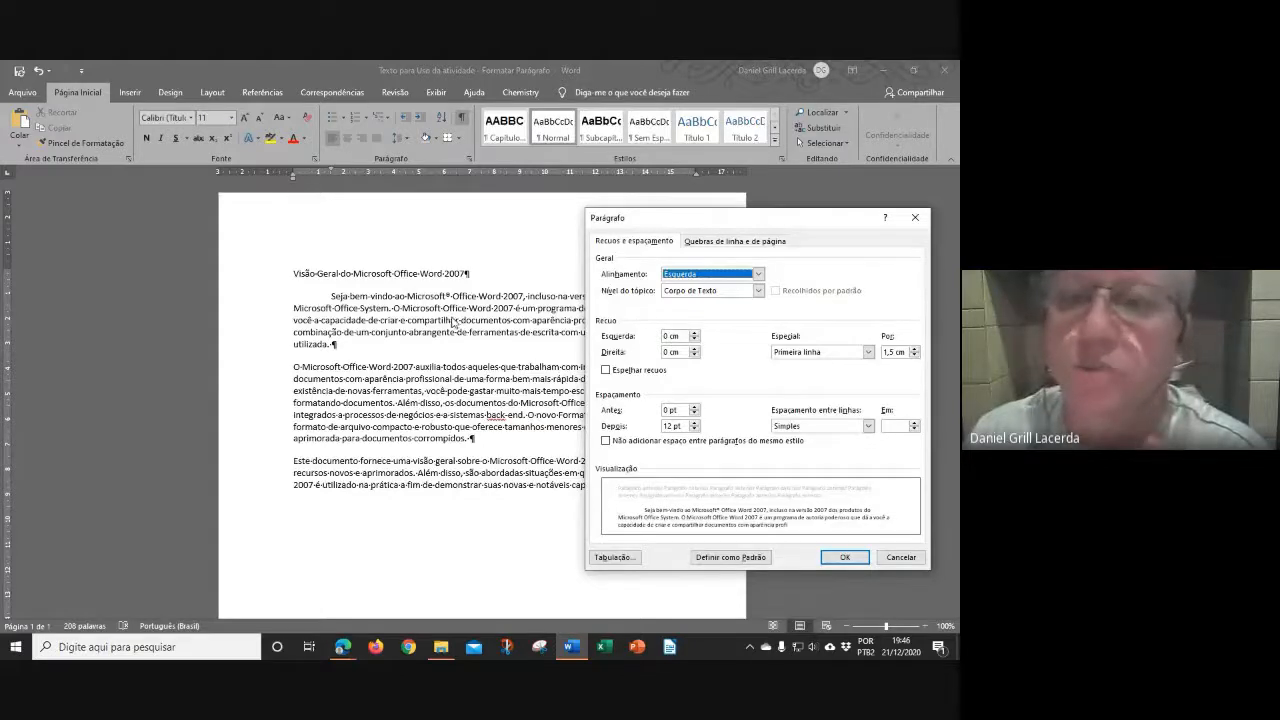
{"action": "left_click", "coordinate": [663, 338]}
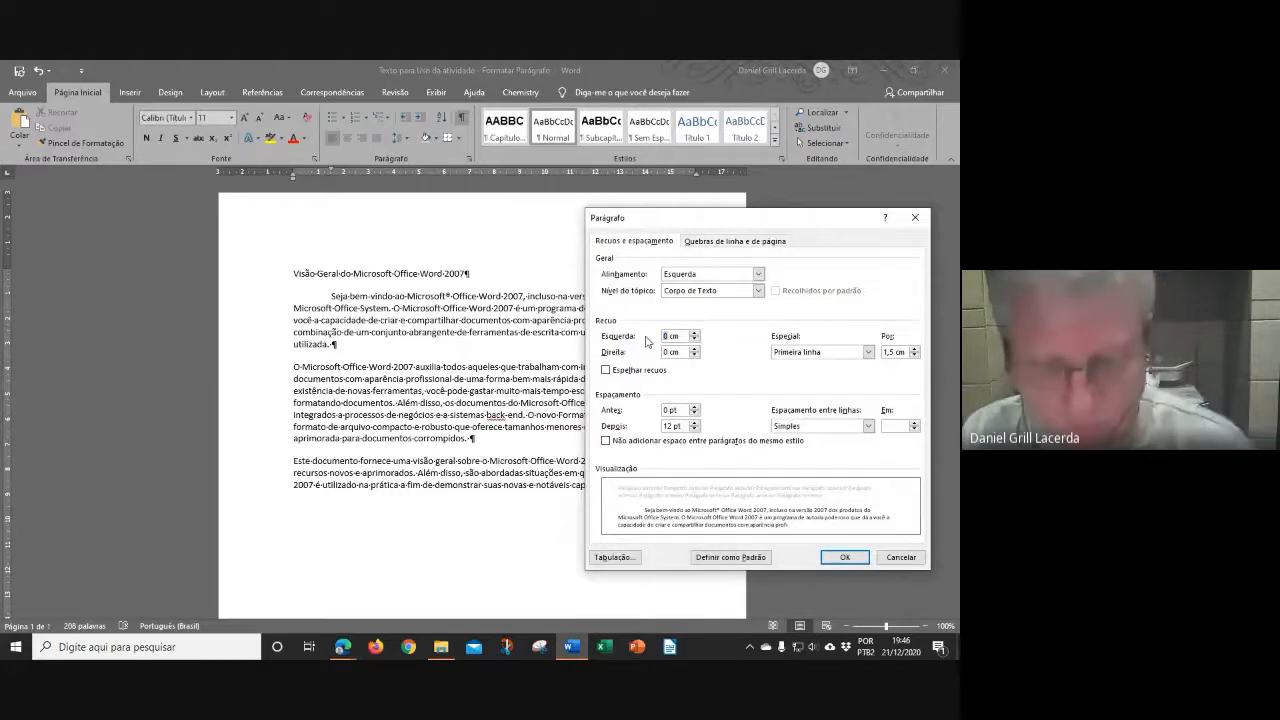
{"action": "left_click", "coordinate": [845, 558]}
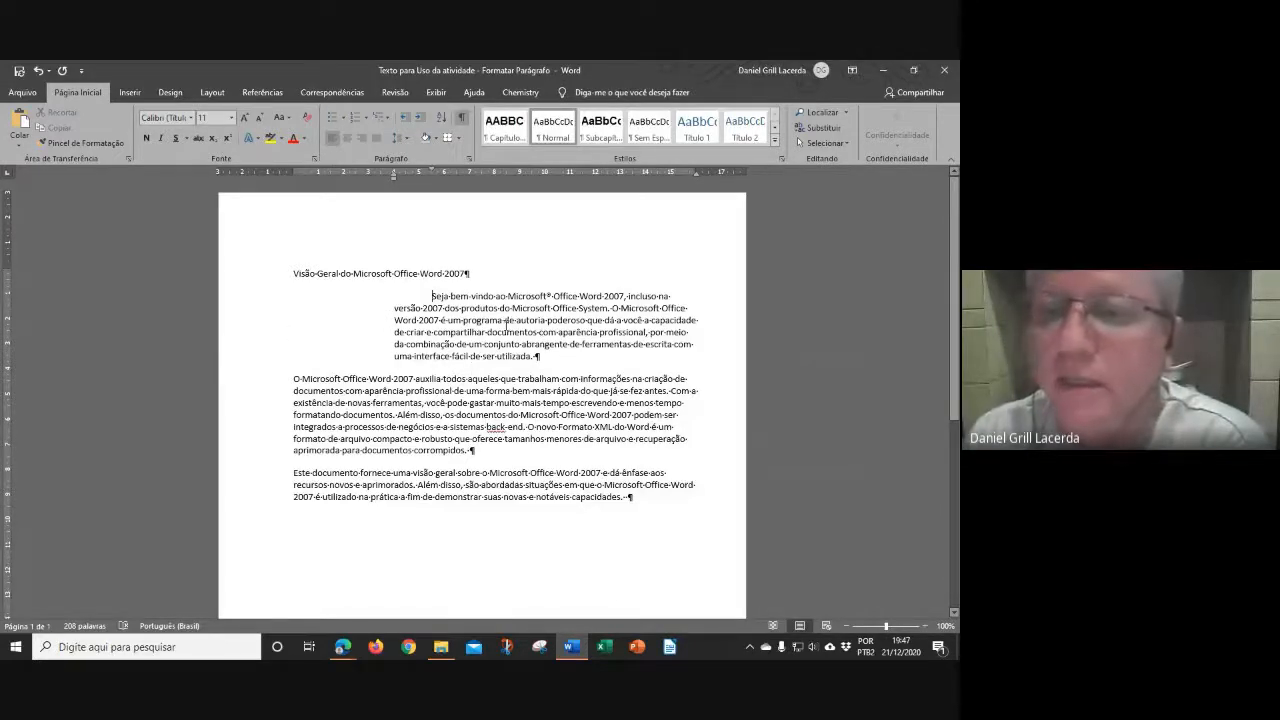
Set the right indent of the "Seja bem-vindo" paragraph to 2 cm.
{"action": "left_click", "coordinate": [469, 160]}
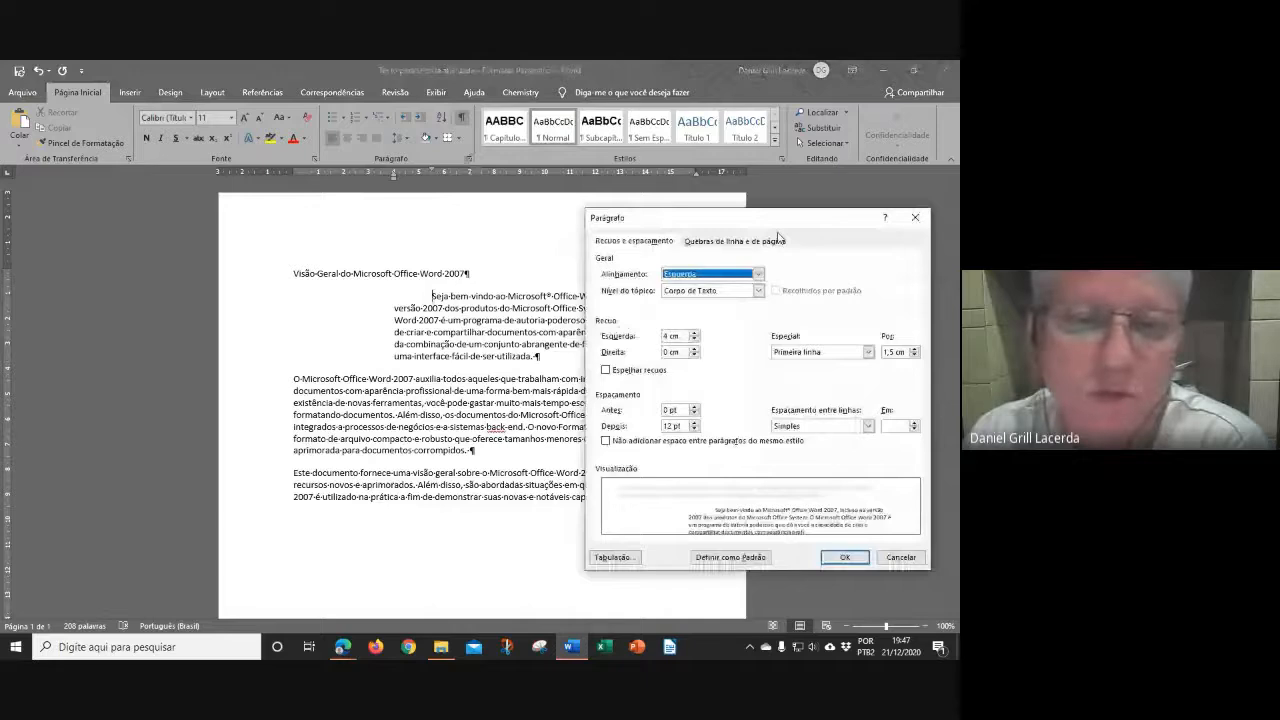
{"action": "left_click_drag", "start_coordinate": [776, 218], "coordinate": [188, 246]}
{"action": "left_click", "coordinate": [105, 377]}
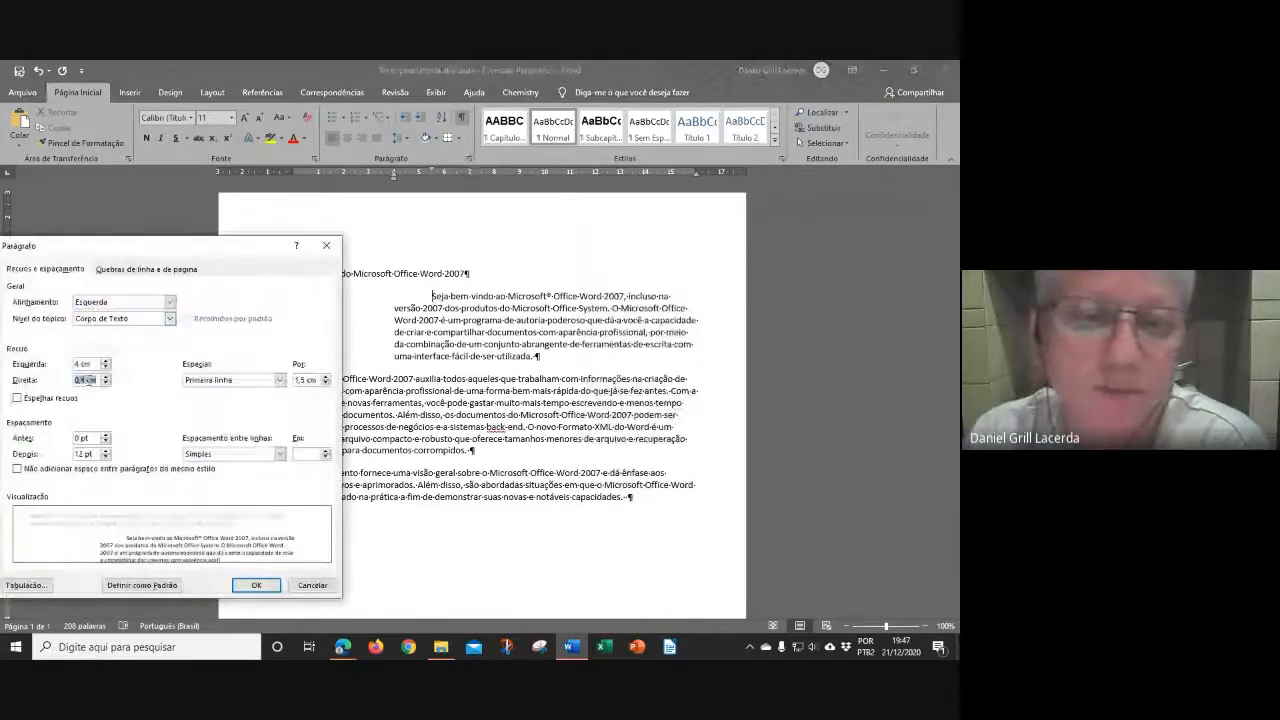
{"action": "type", "text": "2"}
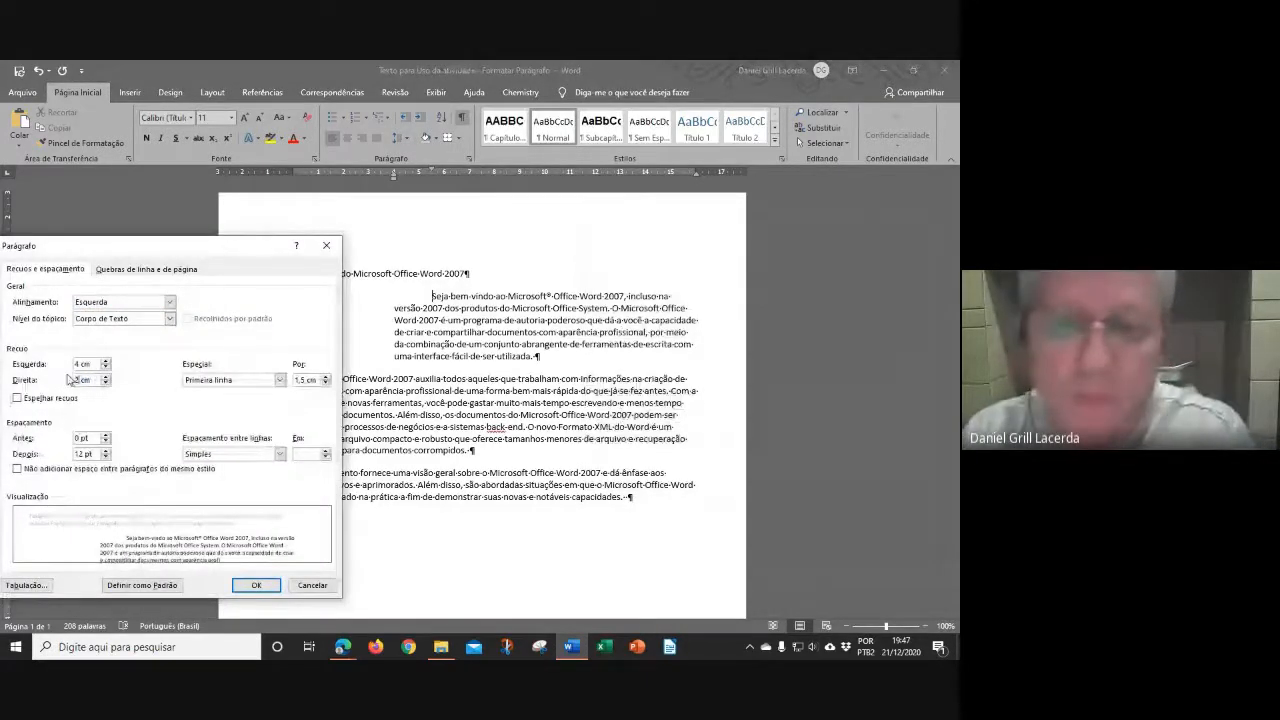
{"action": "left_click", "coordinate": [254, 585]}
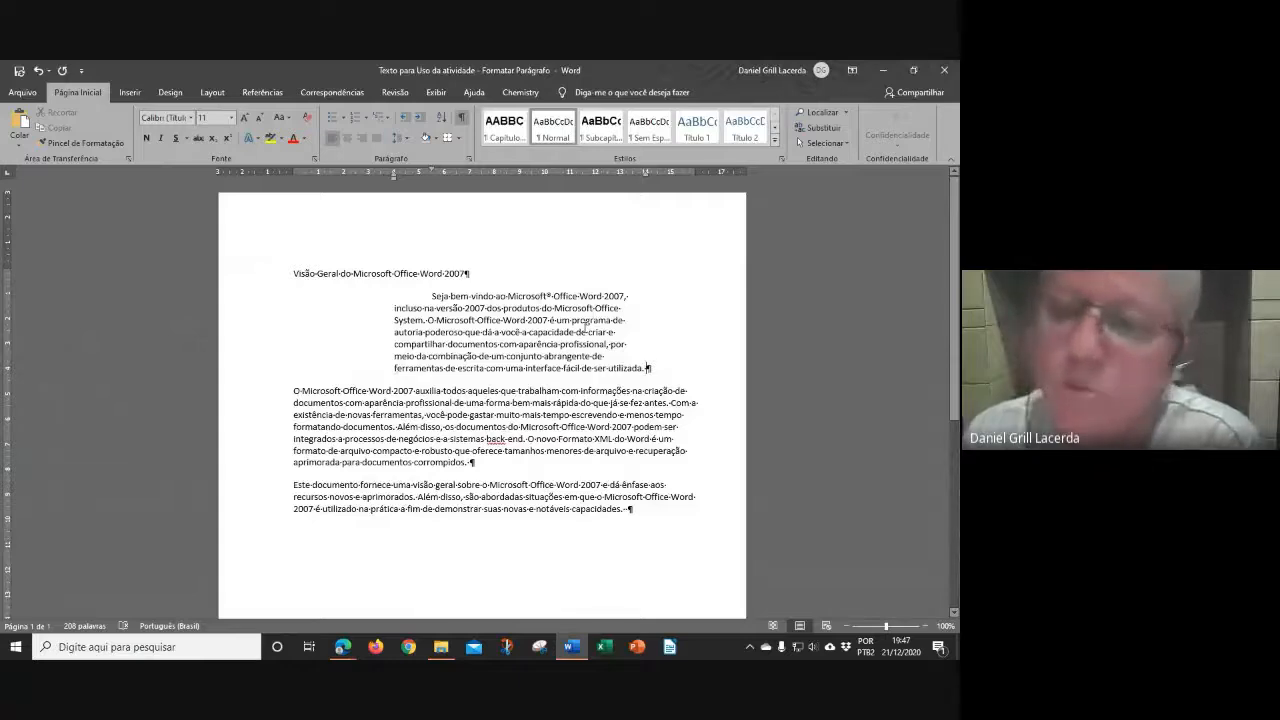
Set the alignment of the "Seja bem-vindo" paragraph to Justificada in the paragraph settings.
{"action": "left_click", "coordinate": [468, 159]}
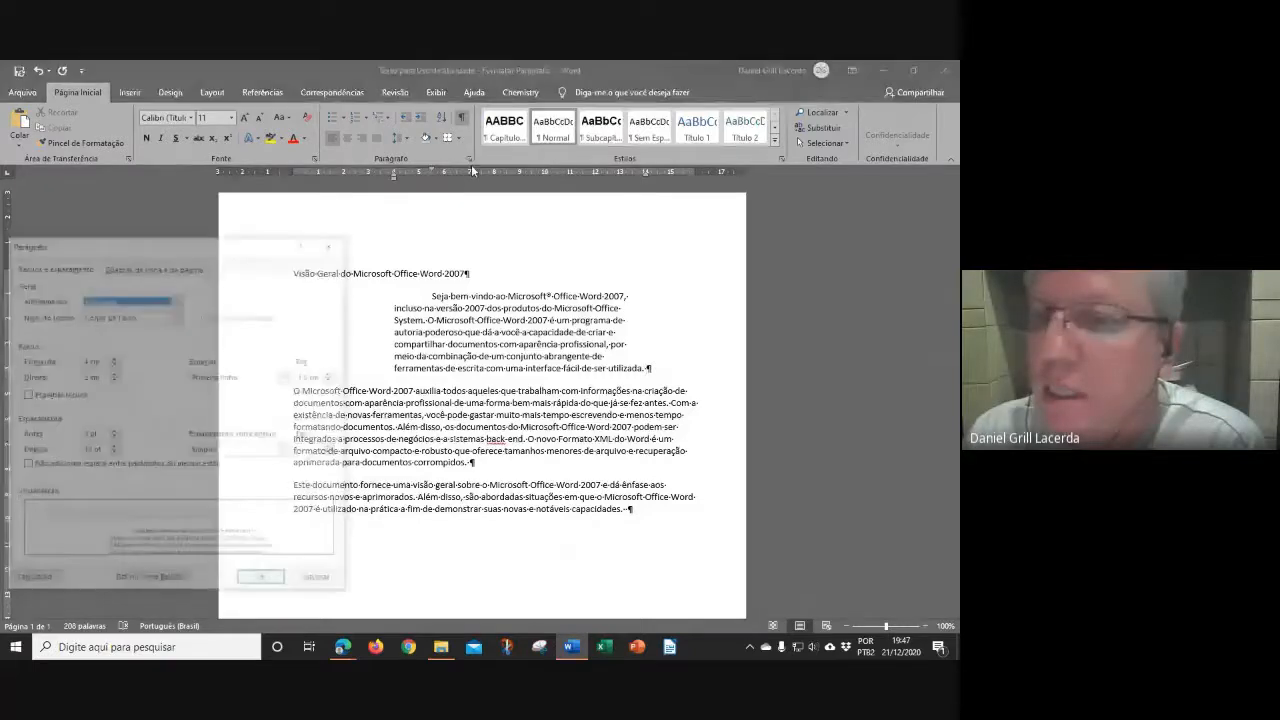
{"action": "left_click_drag", "start_coordinate": [170, 244], "coordinate": [694, 349]}
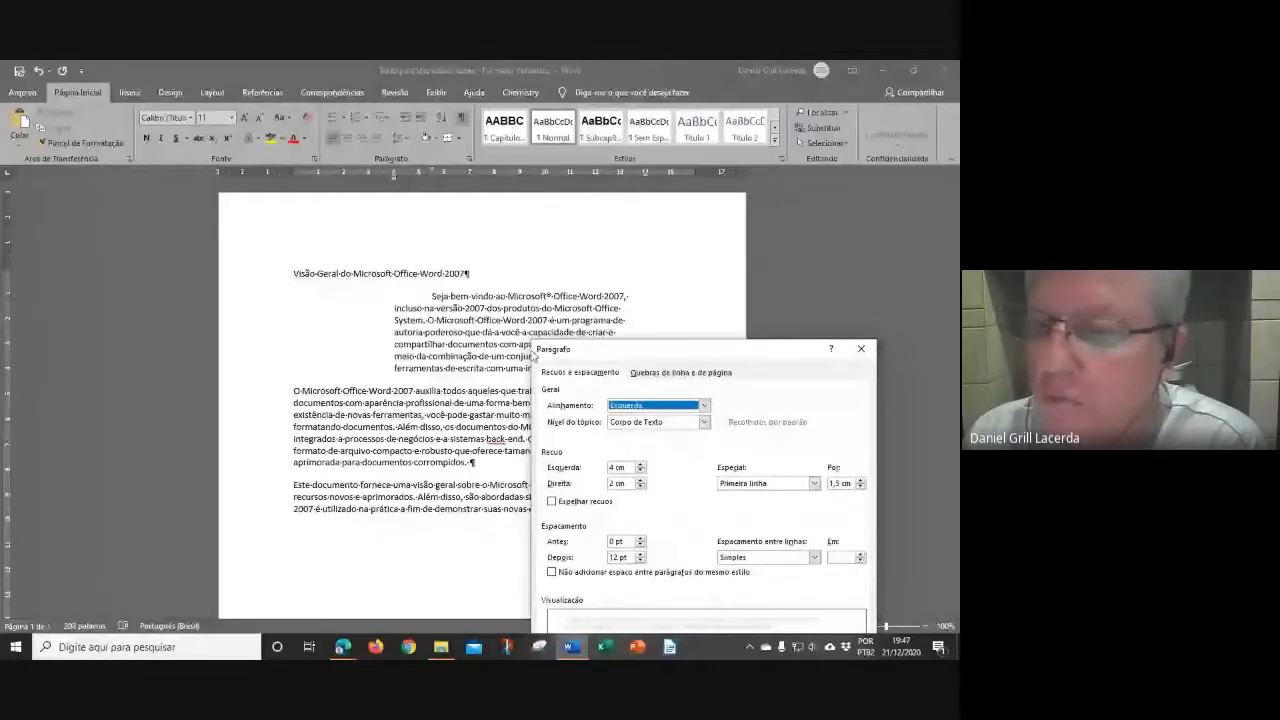
{"action": "left_click", "coordinate": [656, 405]}
{"action": "left_click", "coordinate": [683, 446]}
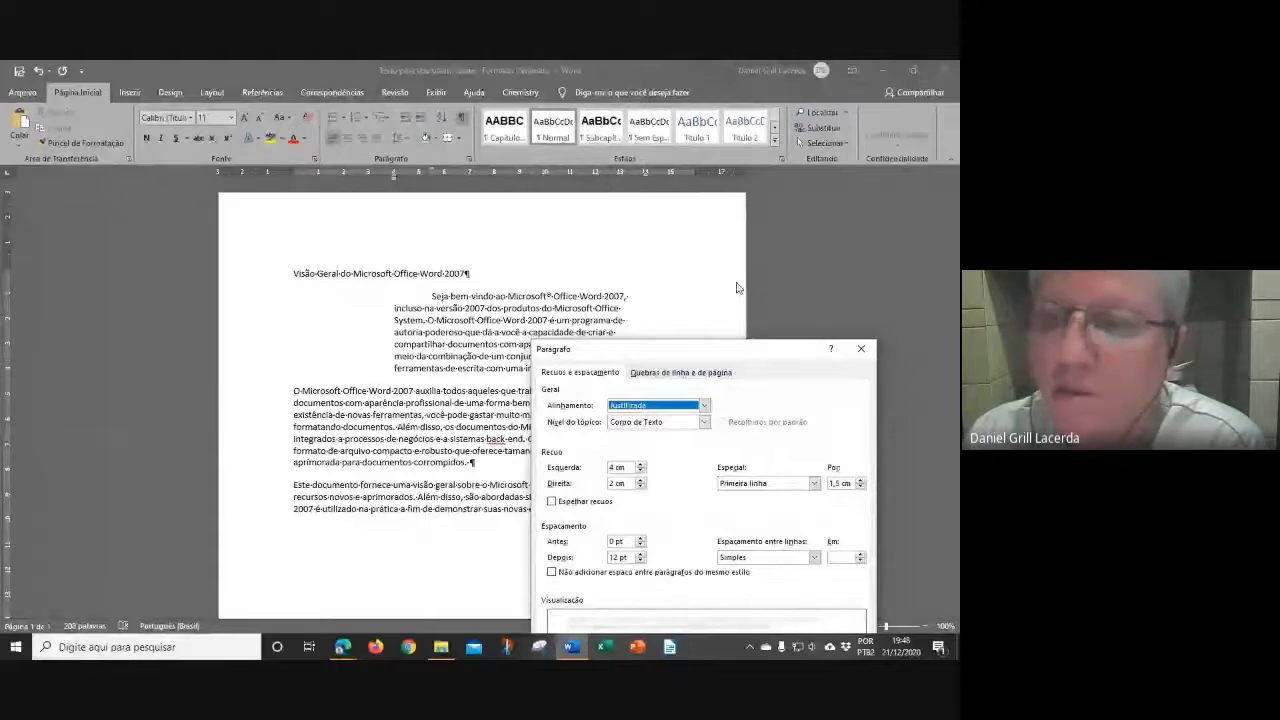
{"action": "left_click_drag", "start_coordinate": [720, 349], "coordinate": [269, 226]}
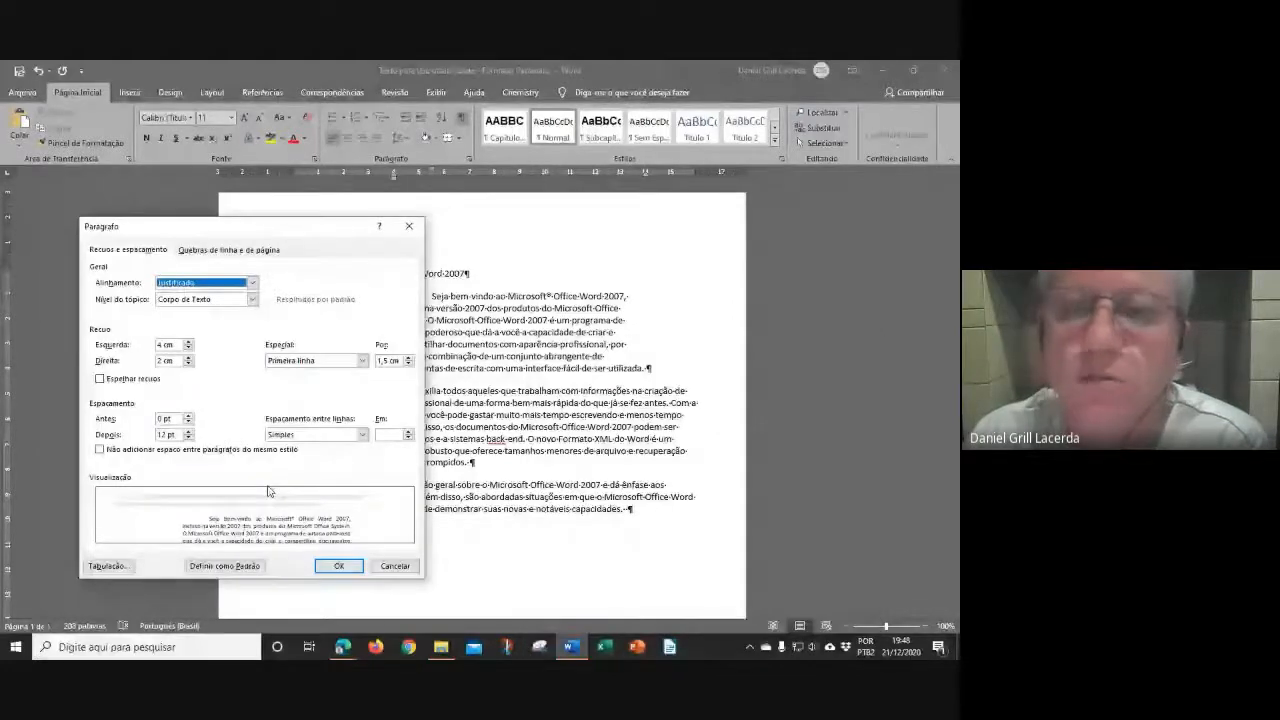
{"action": "left_click", "coordinate": [338, 566]}
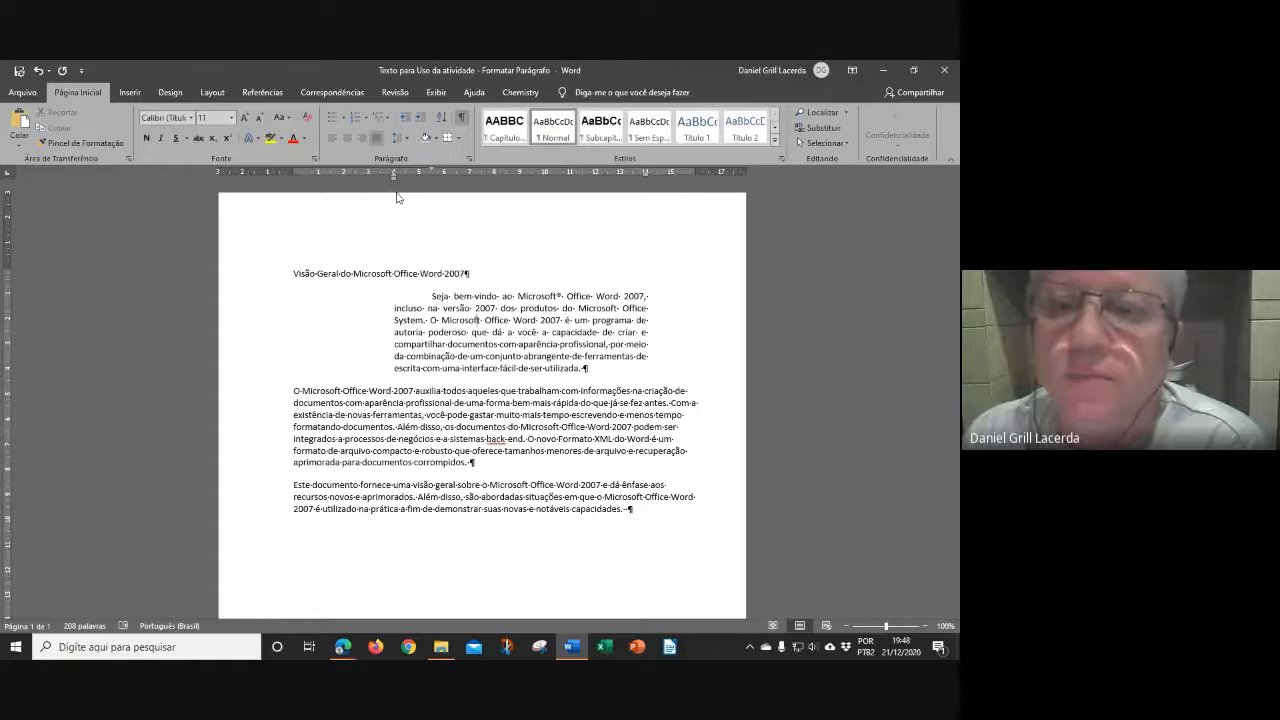
Undo the justification and all indents applied to the "Seja bem-vindo" paragraph.
{"action": "left_click", "coordinate": [40, 72]}
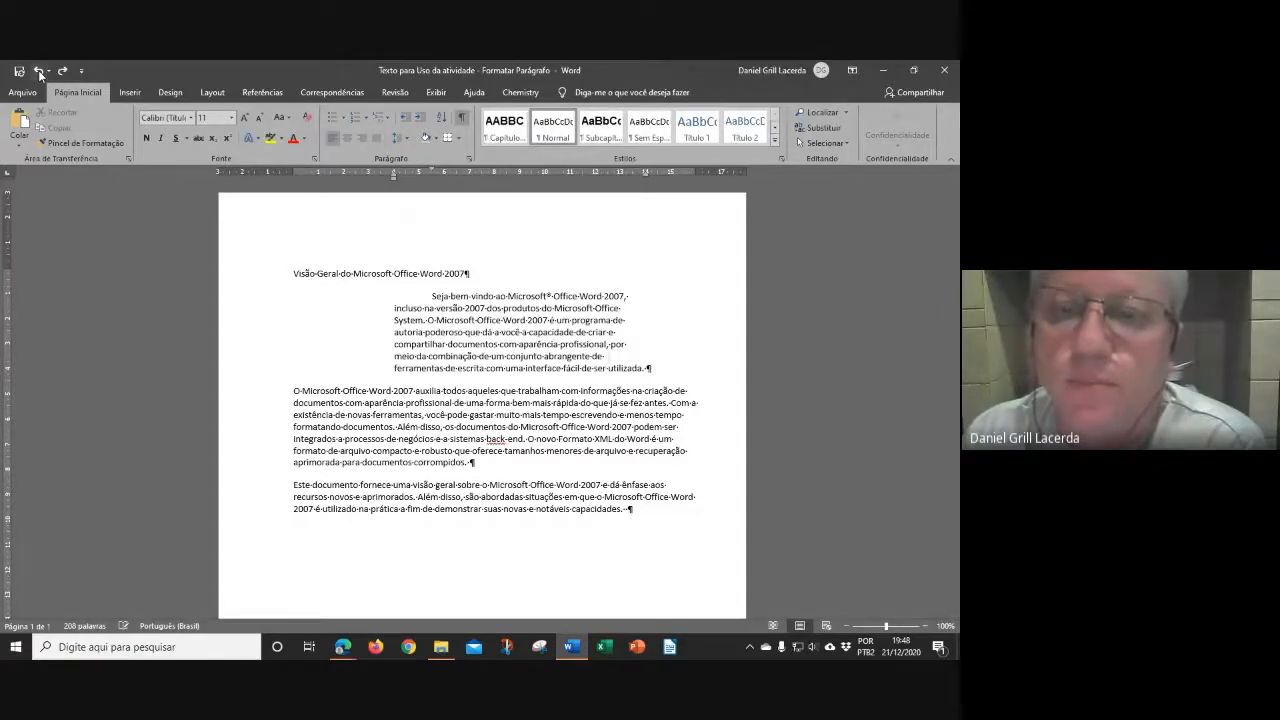
{"action": "left_click", "coordinate": [40, 72]}
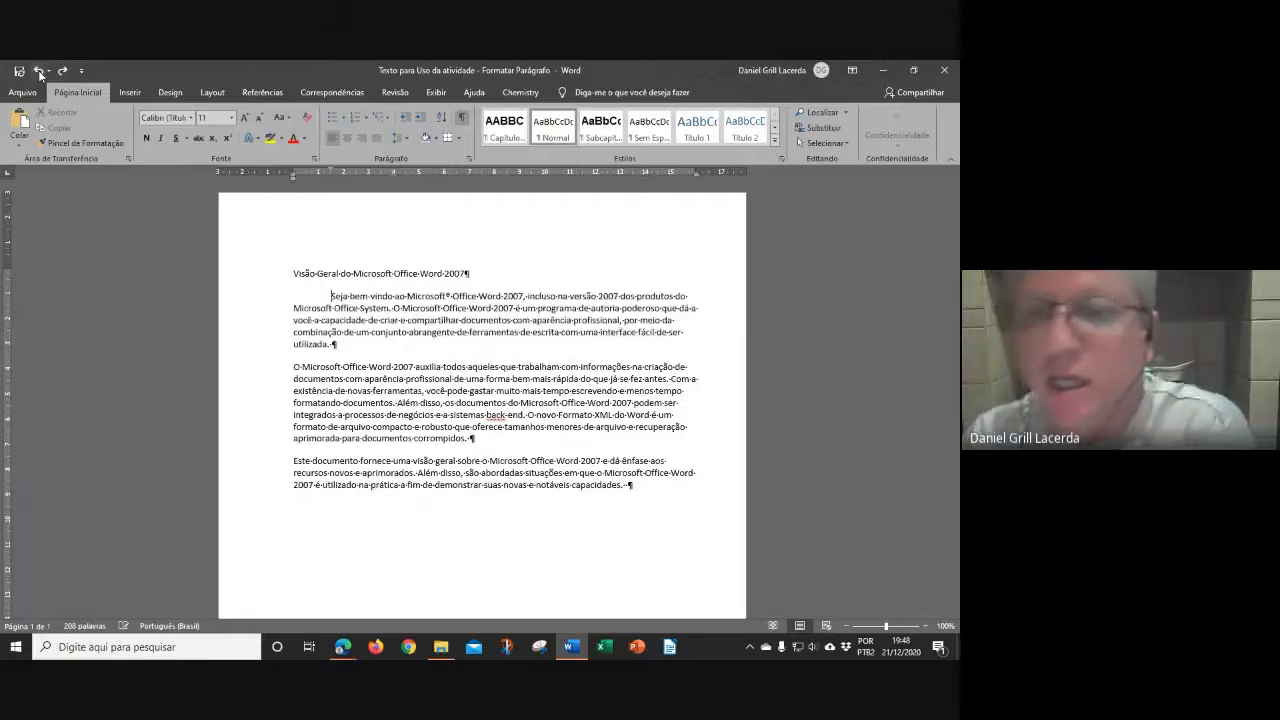
{"action": "left_click", "coordinate": [40, 72]}
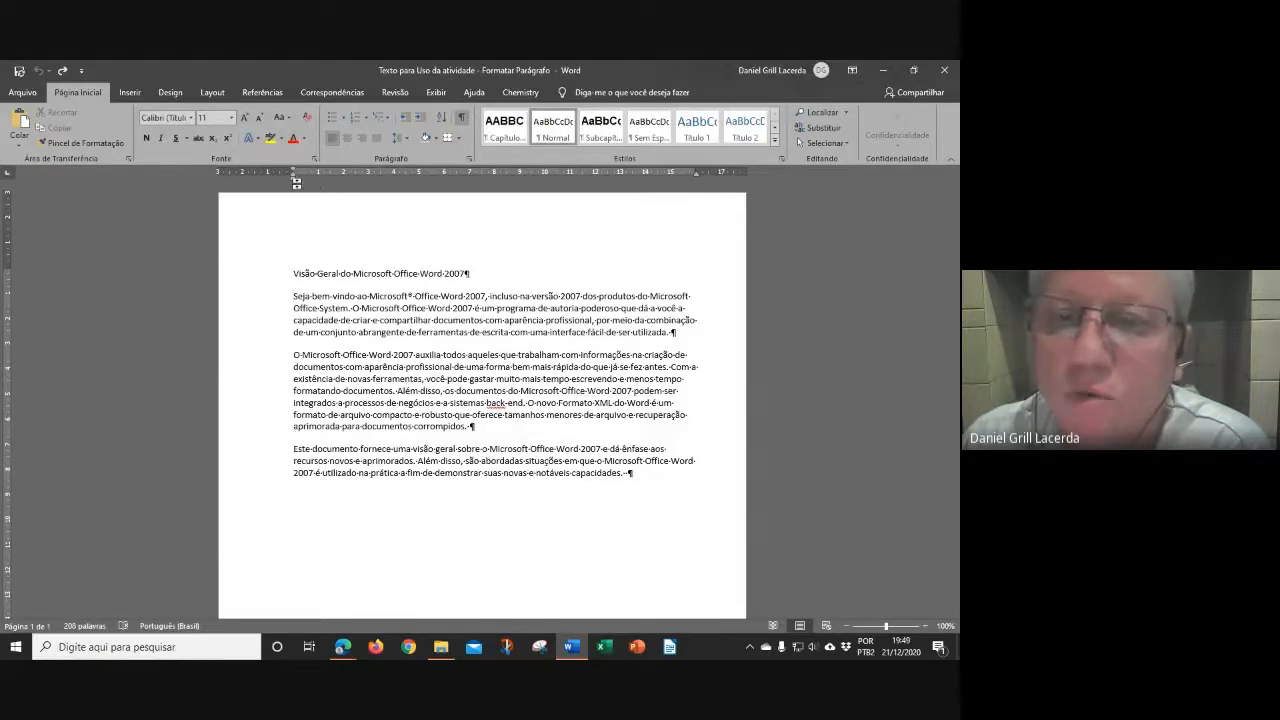
Using the ruler markers, indent the "Seja bem-vindo" paragraph 4 cm left, 2 cm right and 1,5 cm on its first line, and justify it.
{"action": "left_click_drag", "start_coordinate": [293, 180], "coordinate": [393, 184]}
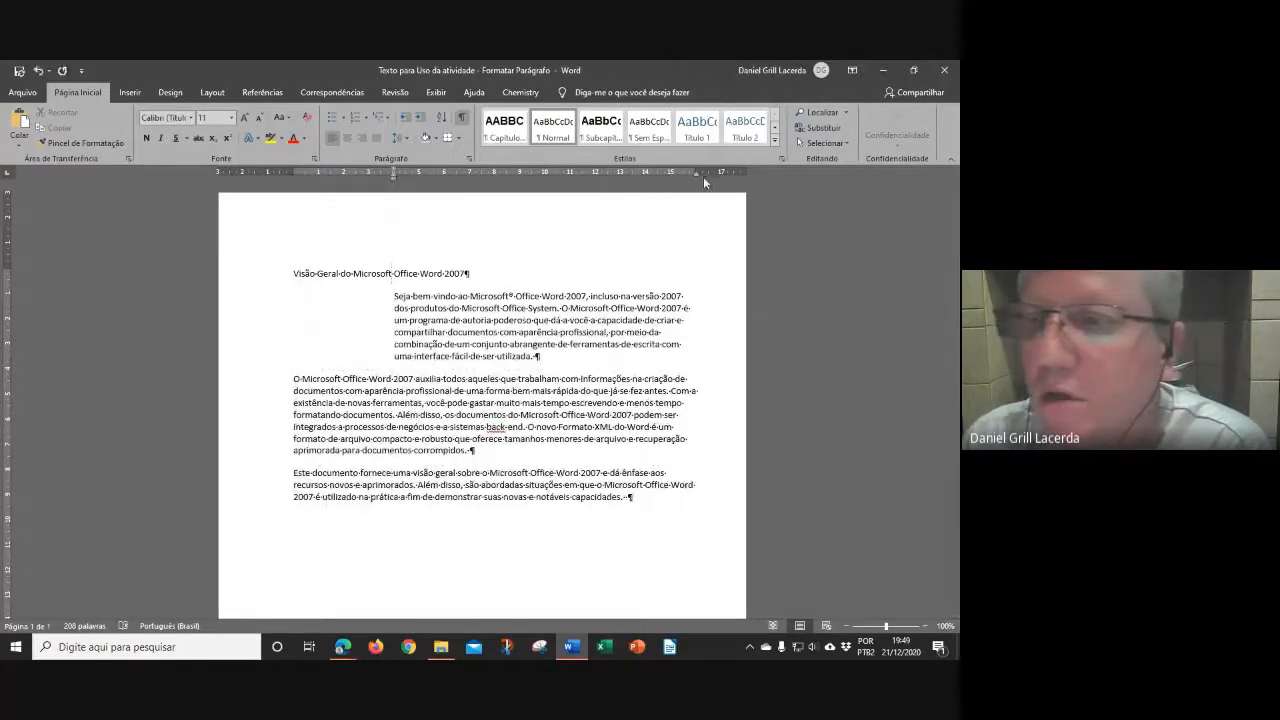
{"action": "left_click_drag", "start_coordinate": [696, 173], "coordinate": [646, 173]}
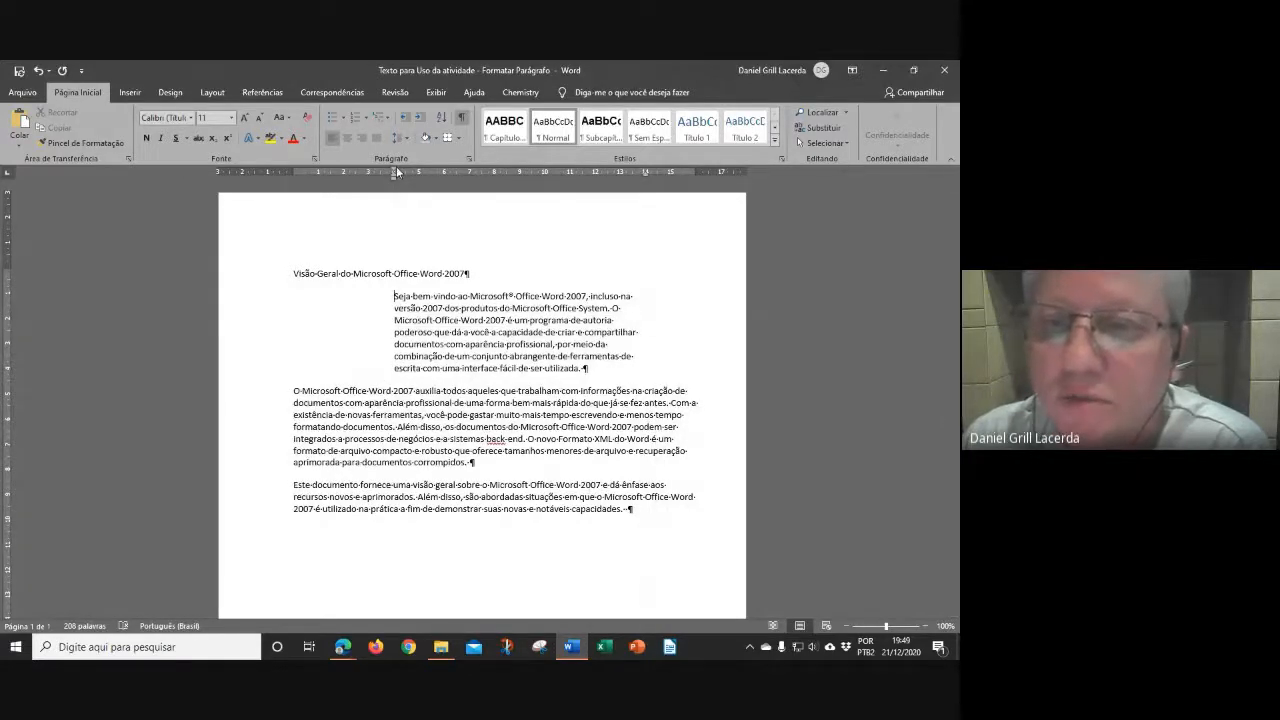
{"action": "left_click_drag", "start_coordinate": [395, 173], "coordinate": [431, 173]}
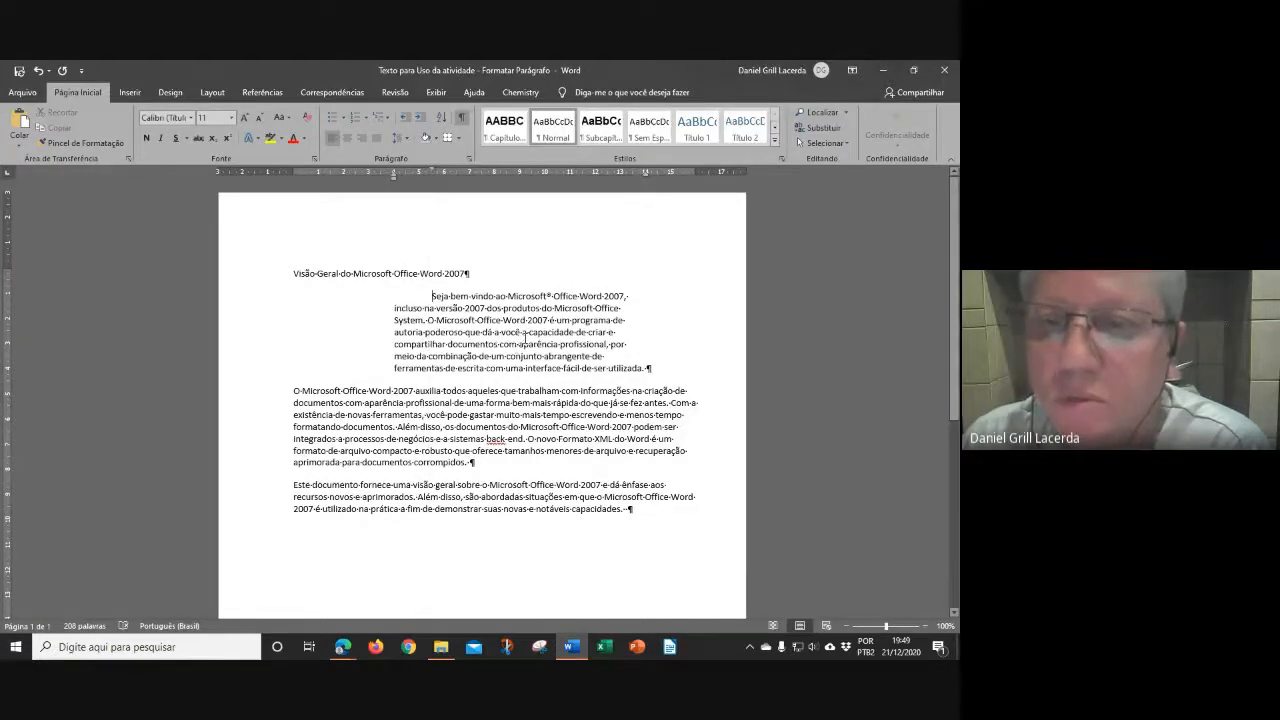
{"action": "left_click", "coordinate": [375, 139]}
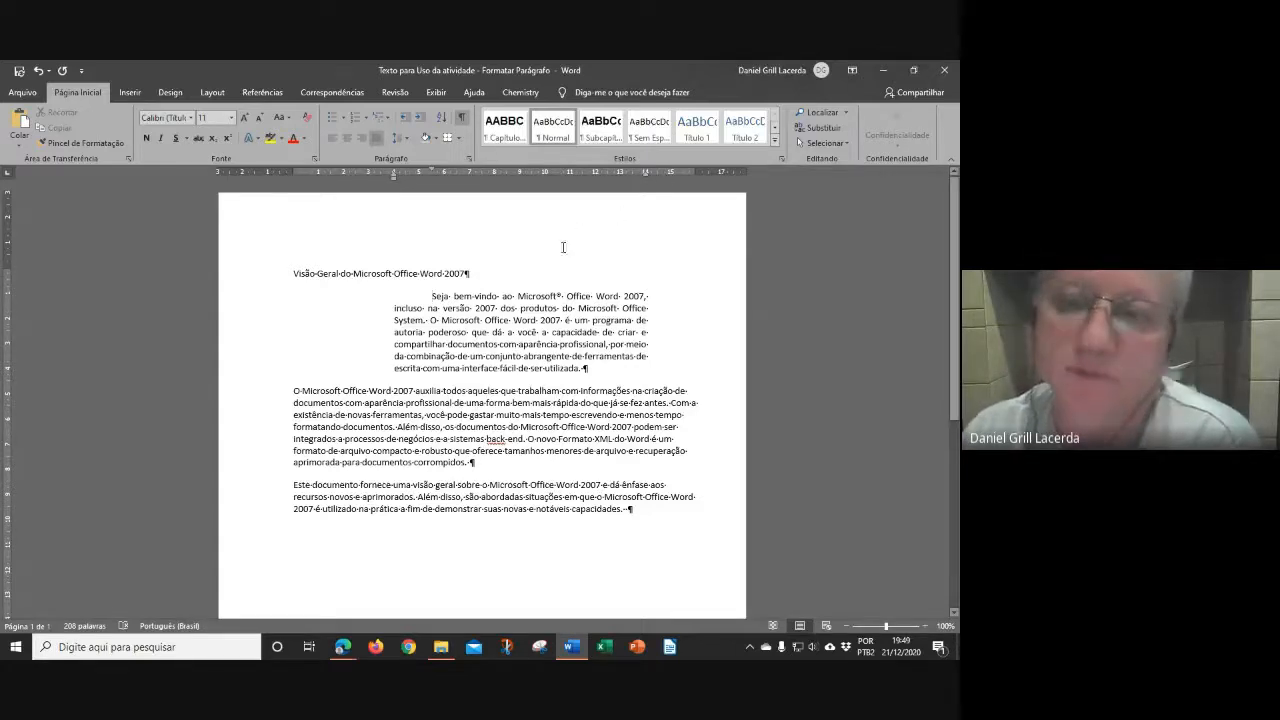
Check the alignment and indent values of the "Seja bem-vindo" paragraph in the paragraph settings.
{"action": "left_click", "coordinate": [467, 163]}
{"action": "left_click_drag", "start_coordinate": [281, 220], "coordinate": [217, 257]}
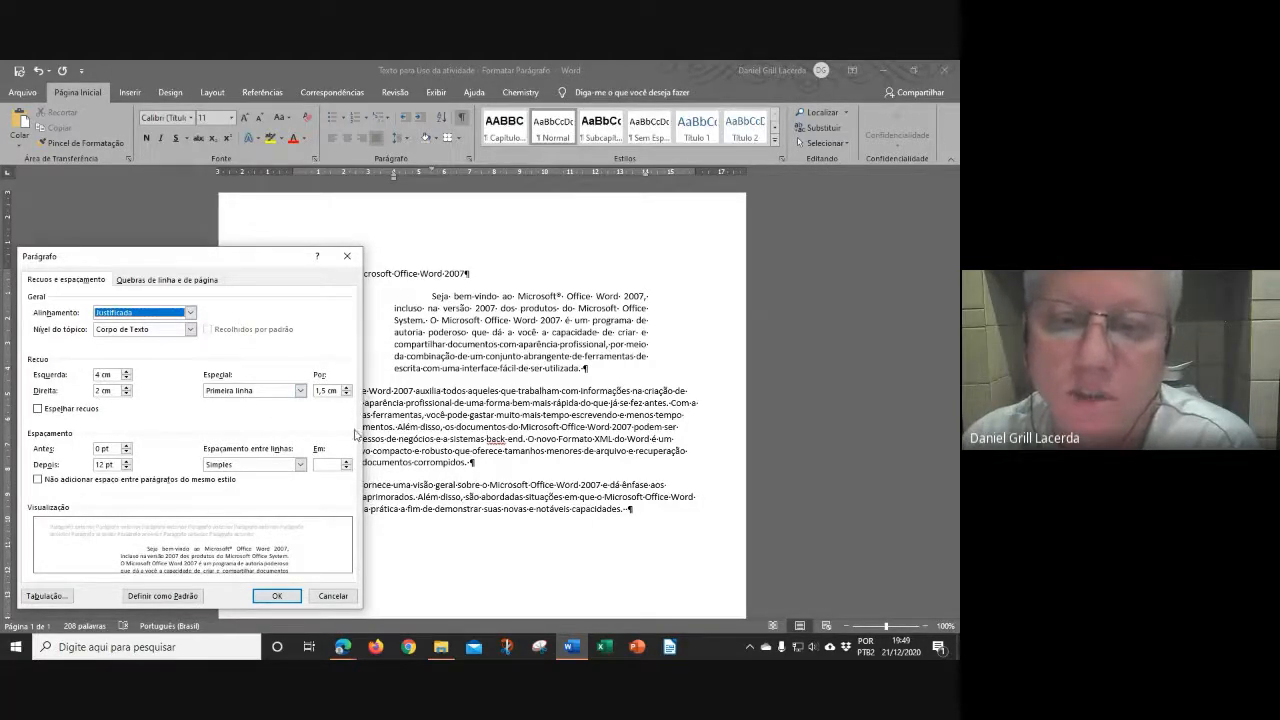
{"action": "mouse_move", "coordinate": [213, 262]}
{"action": "left_mouse_down"}
{"action": "mouse_move", "coordinate": [743, 266]}
{"action": "mouse_move", "coordinate": [204, 258]}
{"action": "mouse_move", "coordinate": [225, 257]}
{"action": "left_mouse_up"}
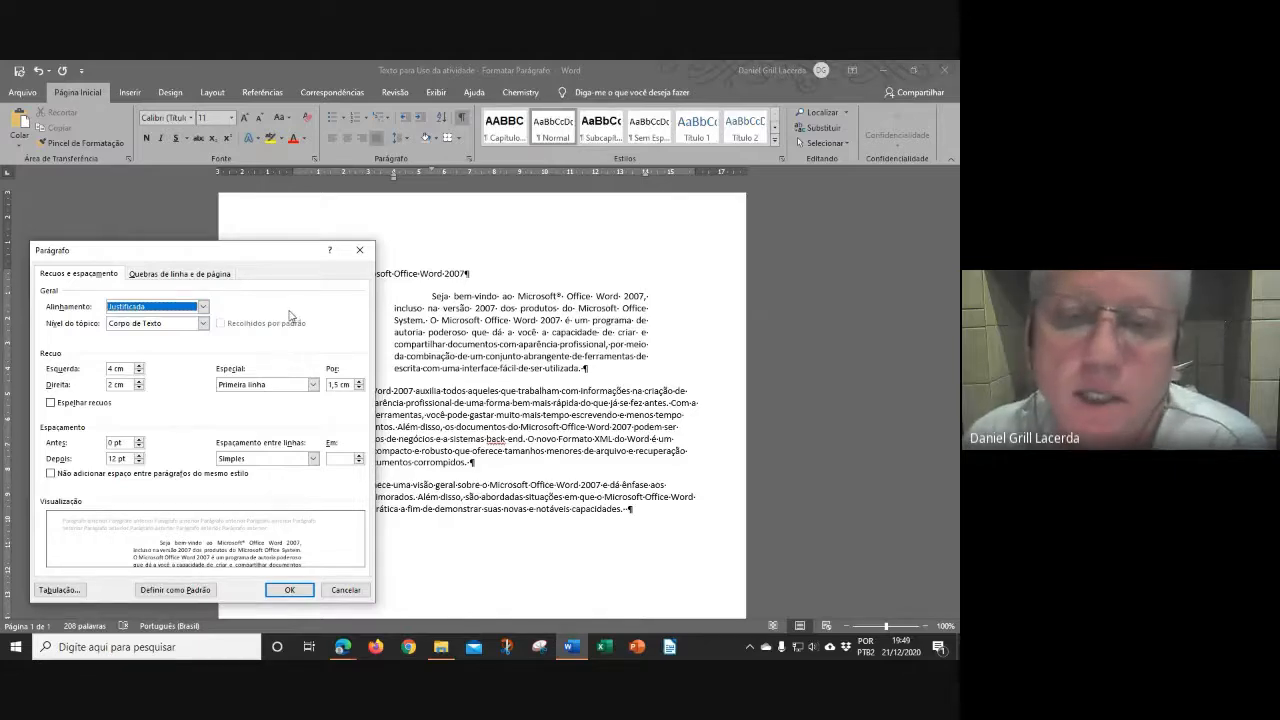
{"action": "left_click", "coordinate": [290, 590]}
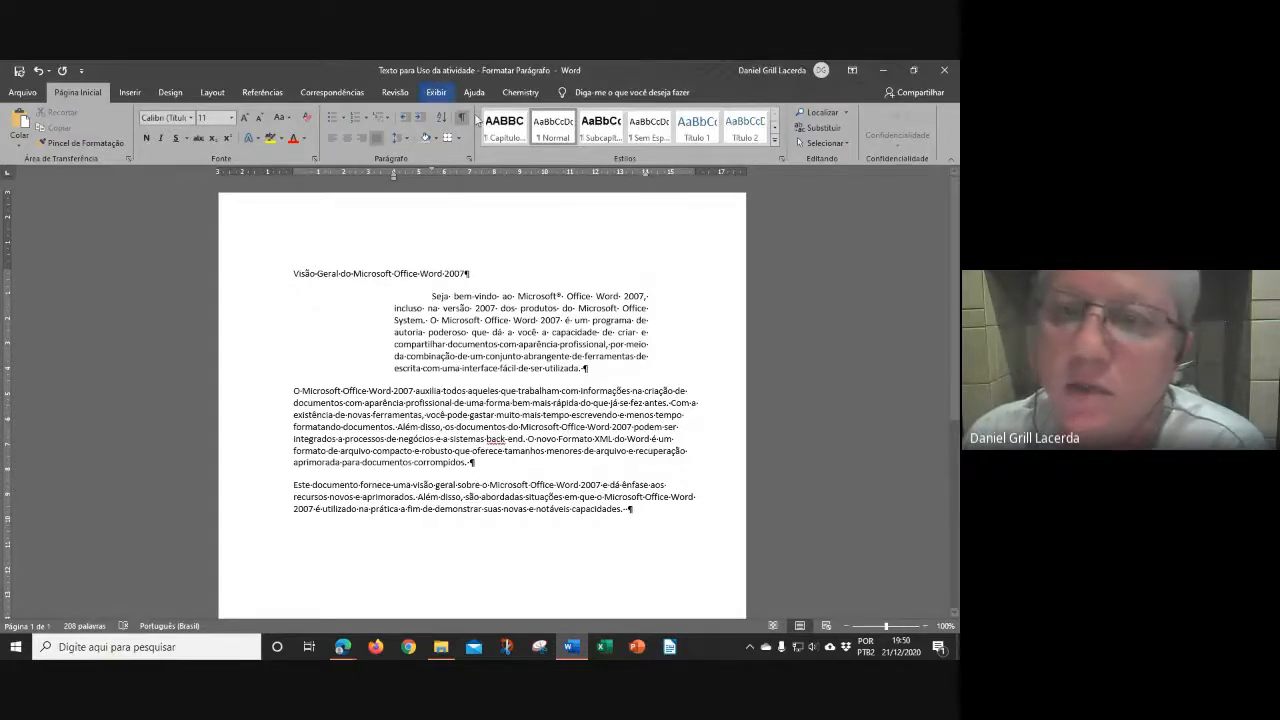
Hide the document's ruler (Régua) and show it again.
{"action": "left_click", "coordinate": [436, 94]}
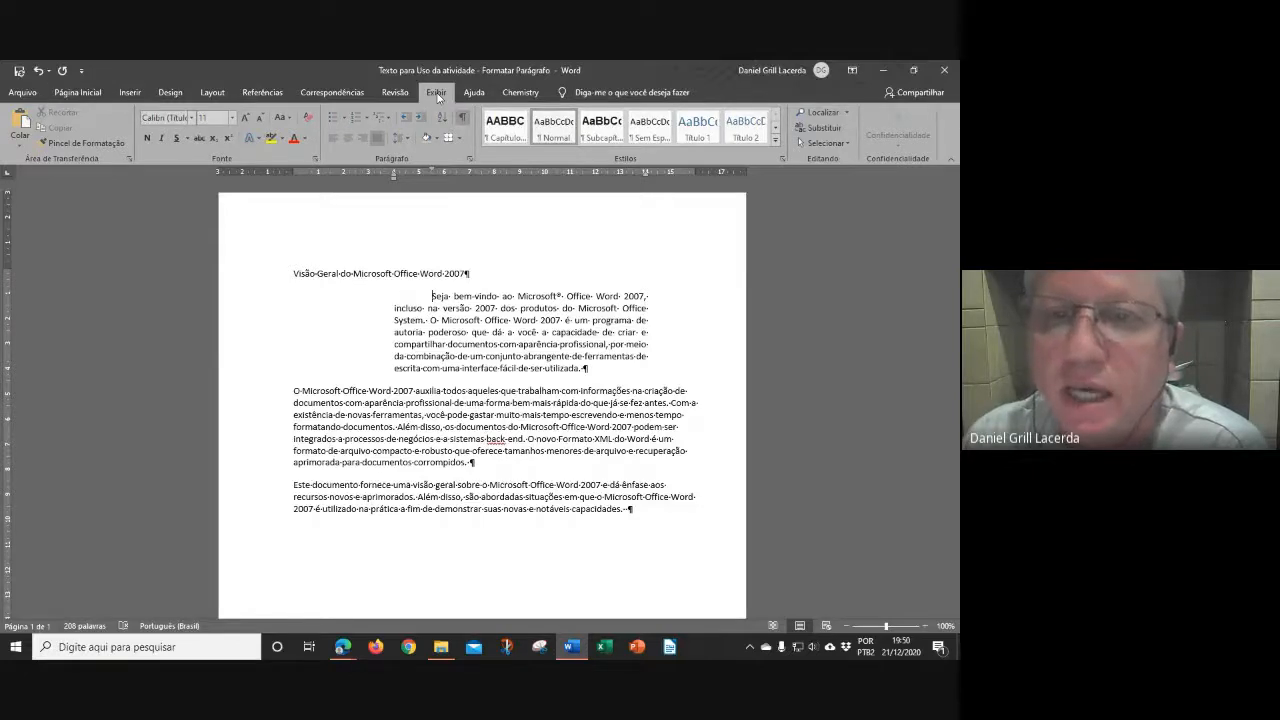
{"action": "left_click", "coordinate": [338, 112]}
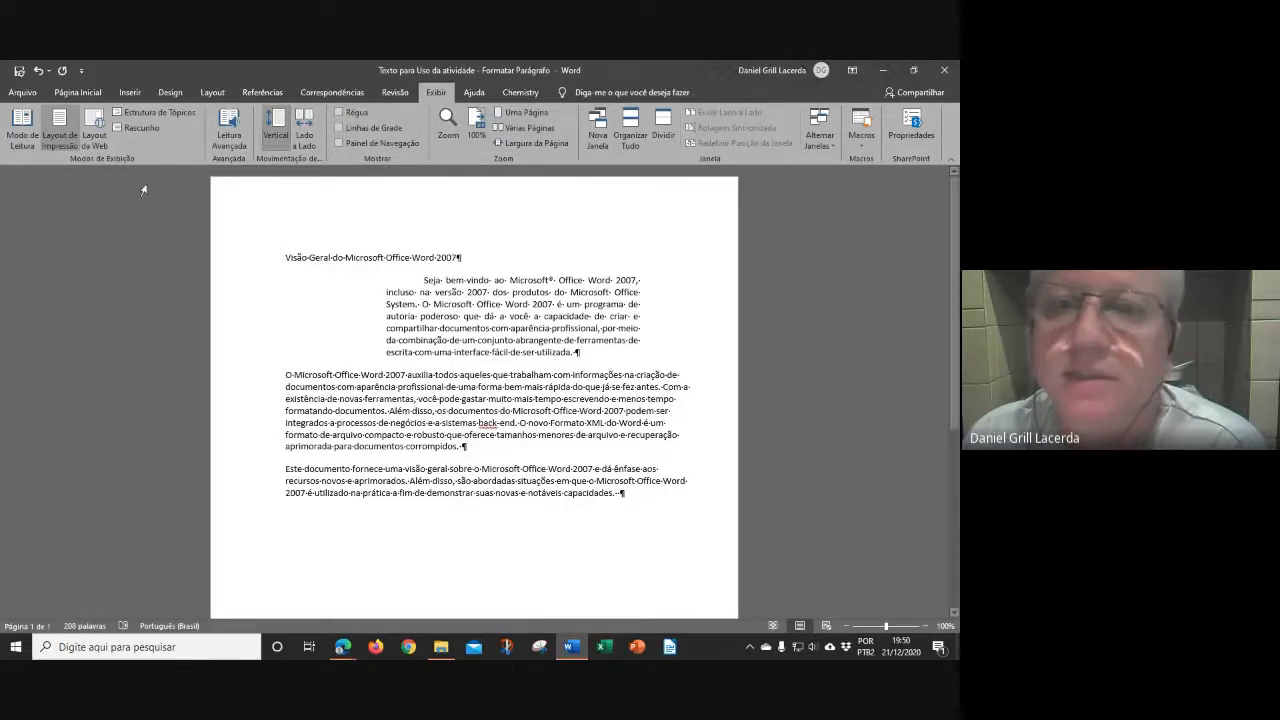
{"action": "left_click", "coordinate": [78, 92]}
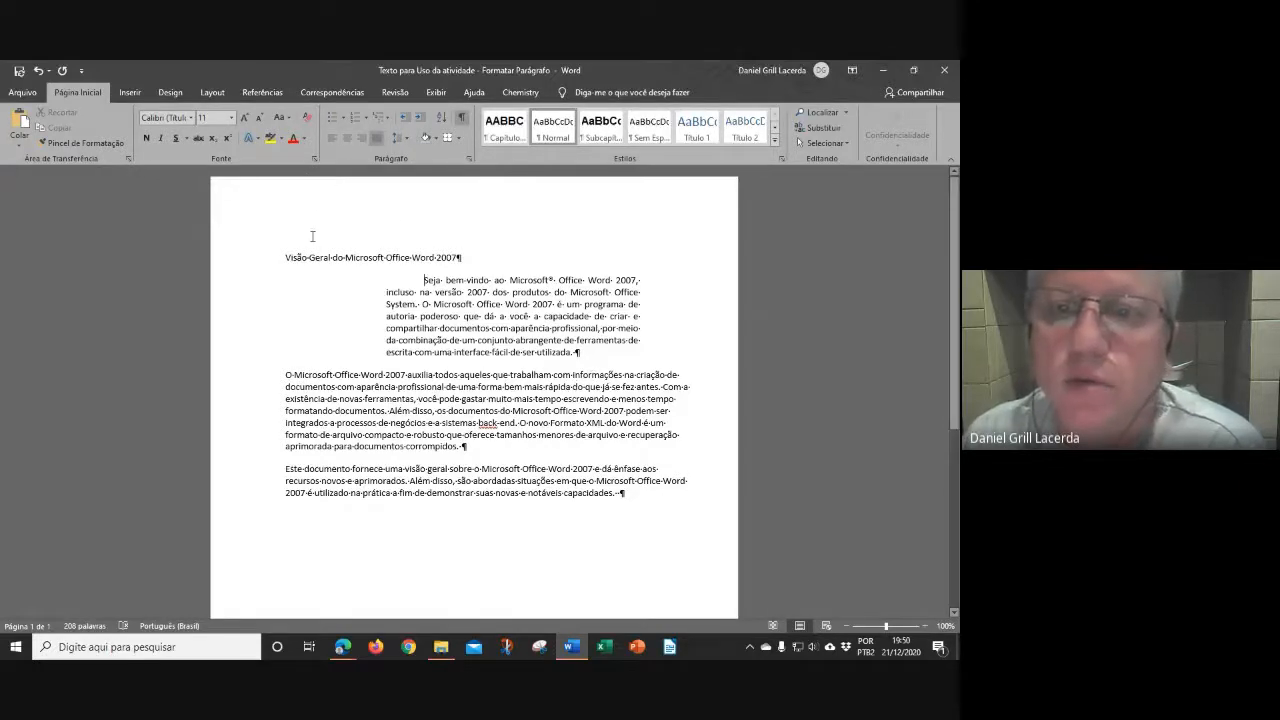
{"action": "left_click", "coordinate": [437, 92]}
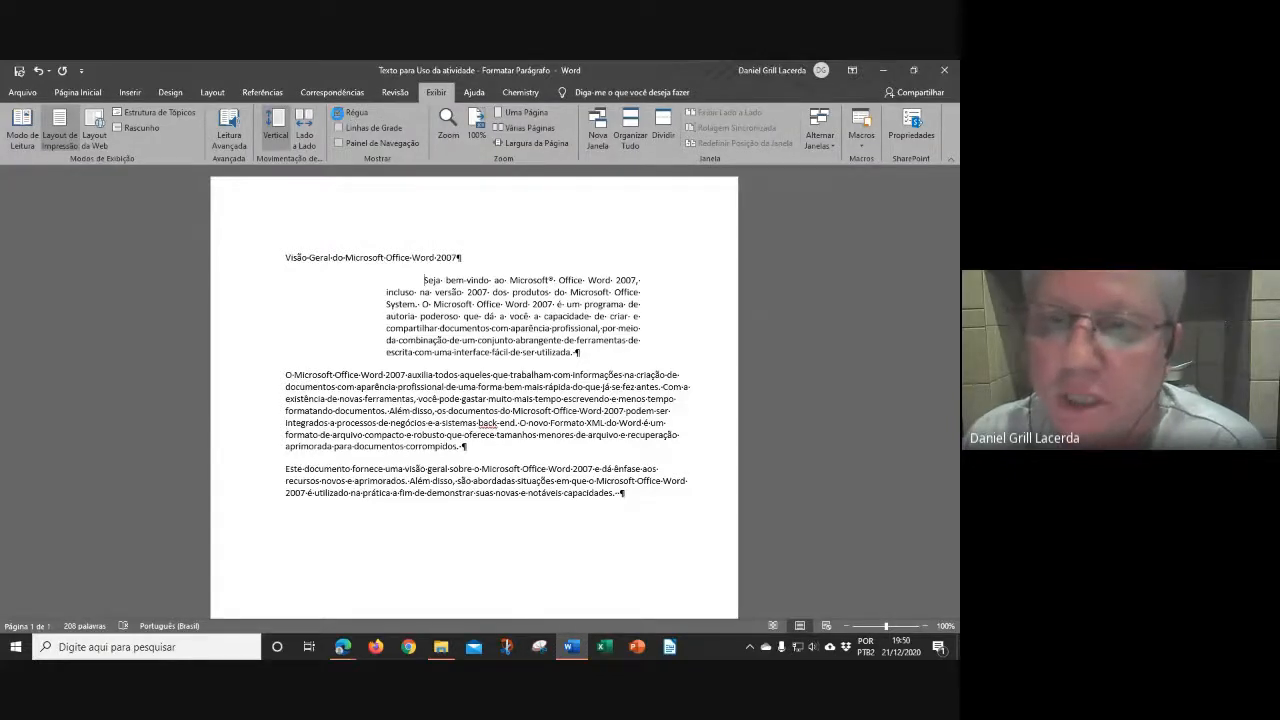
{"action": "left_click", "coordinate": [338, 112]}
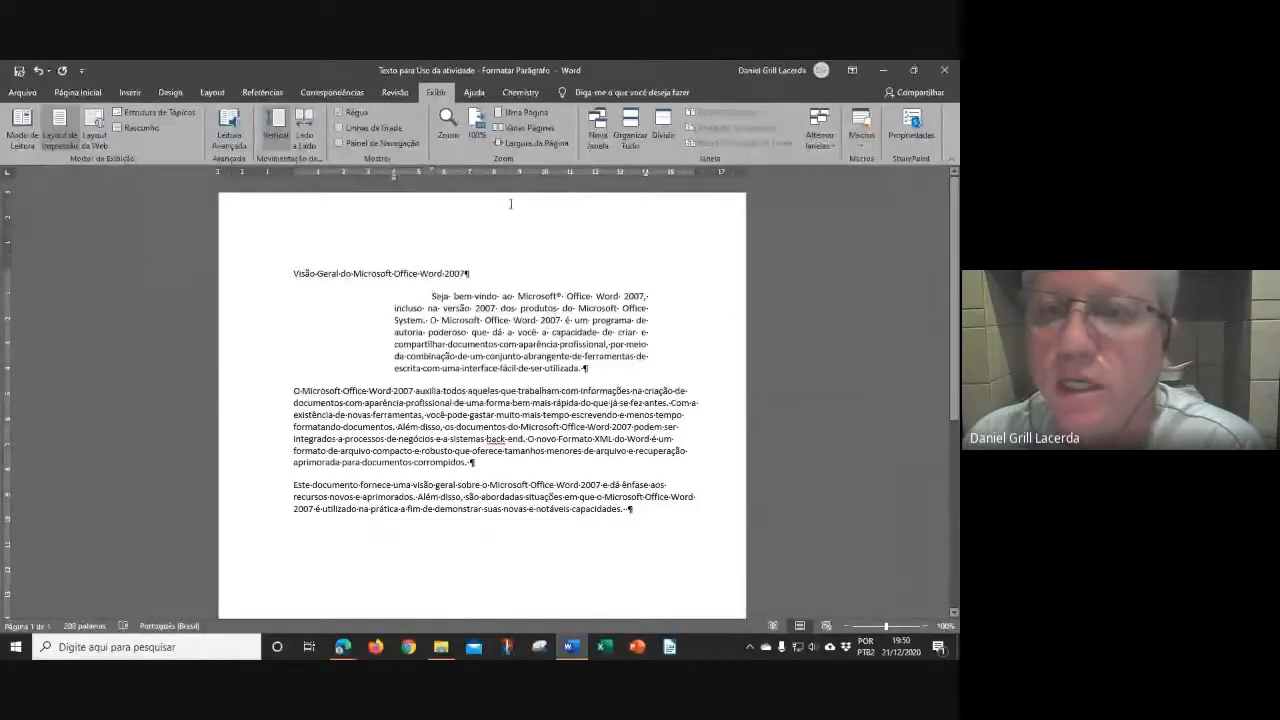
{"action": "left_click", "coordinate": [64, 96]}
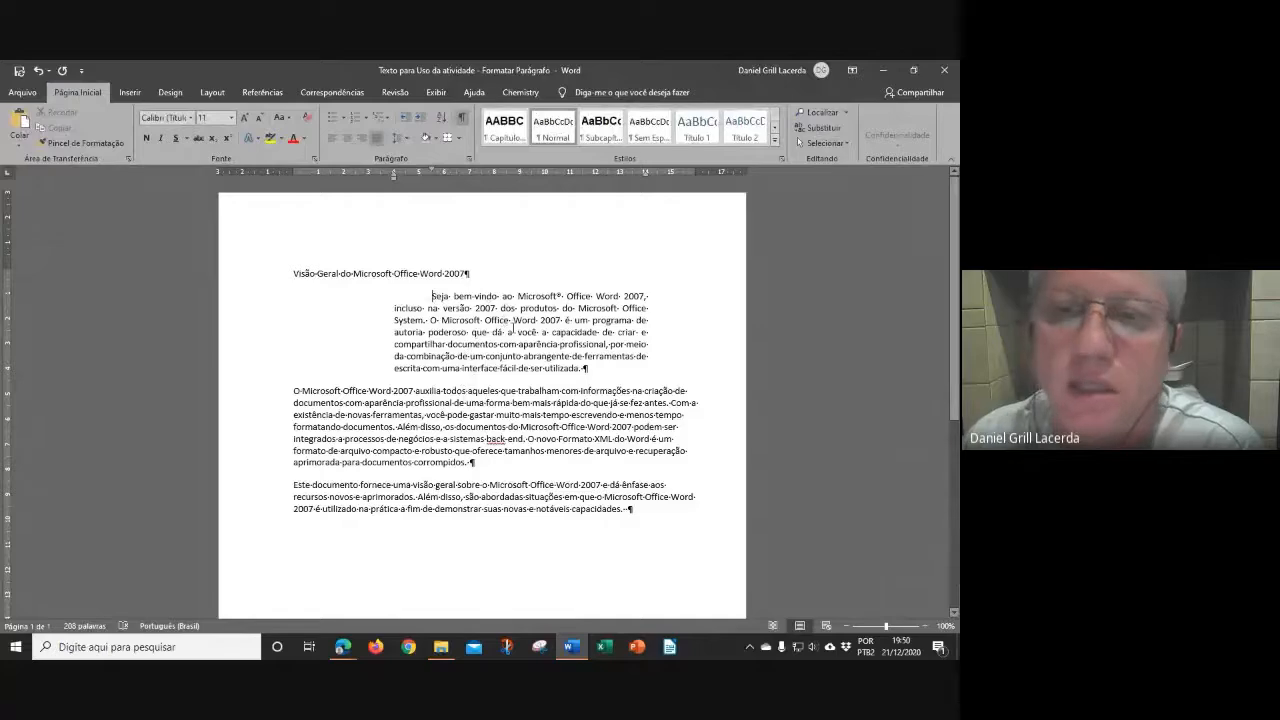
Set the "Seja bem-vindo" paragraph's spacing after (Depois) to 0 pt and its line spacing to 1,5 linhas.
{"action": "left_click", "coordinate": [469, 158]}
{"action": "left_click_drag", "start_coordinate": [221, 248], "coordinate": [785, 258]}
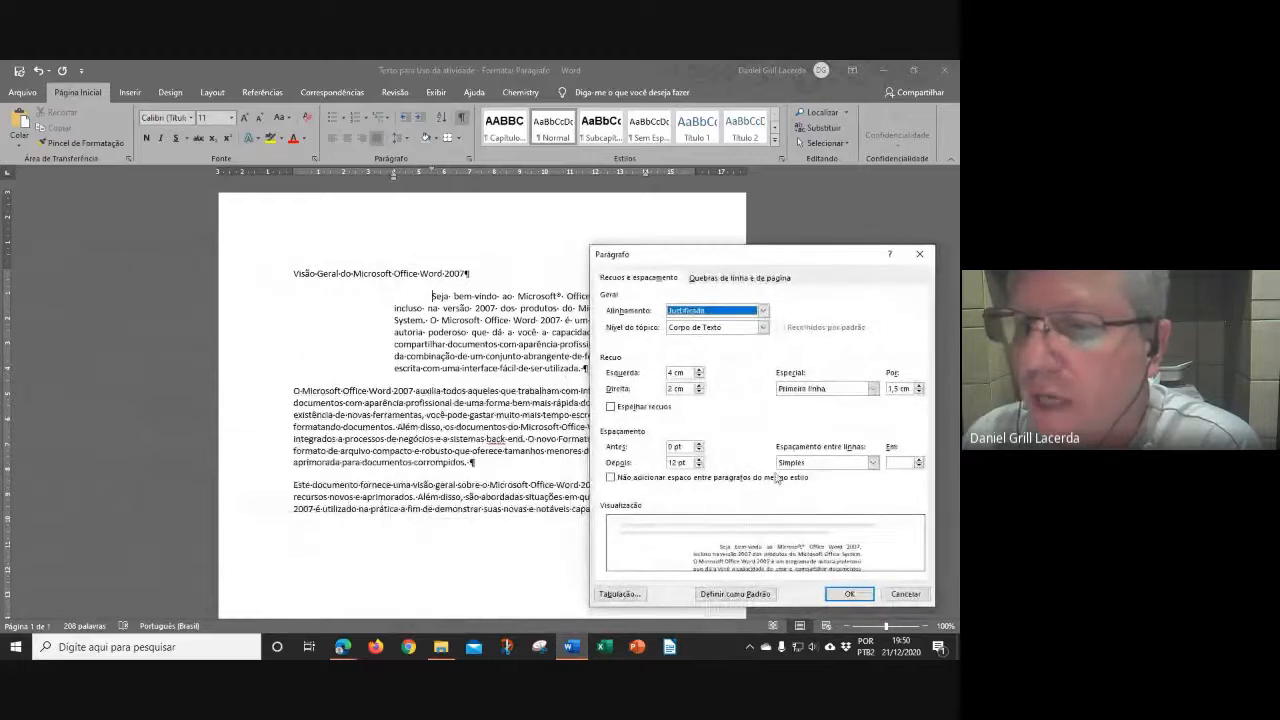
{"action": "left_click", "coordinate": [699, 466]}
{"action": "left_click", "coordinate": [699, 466]}
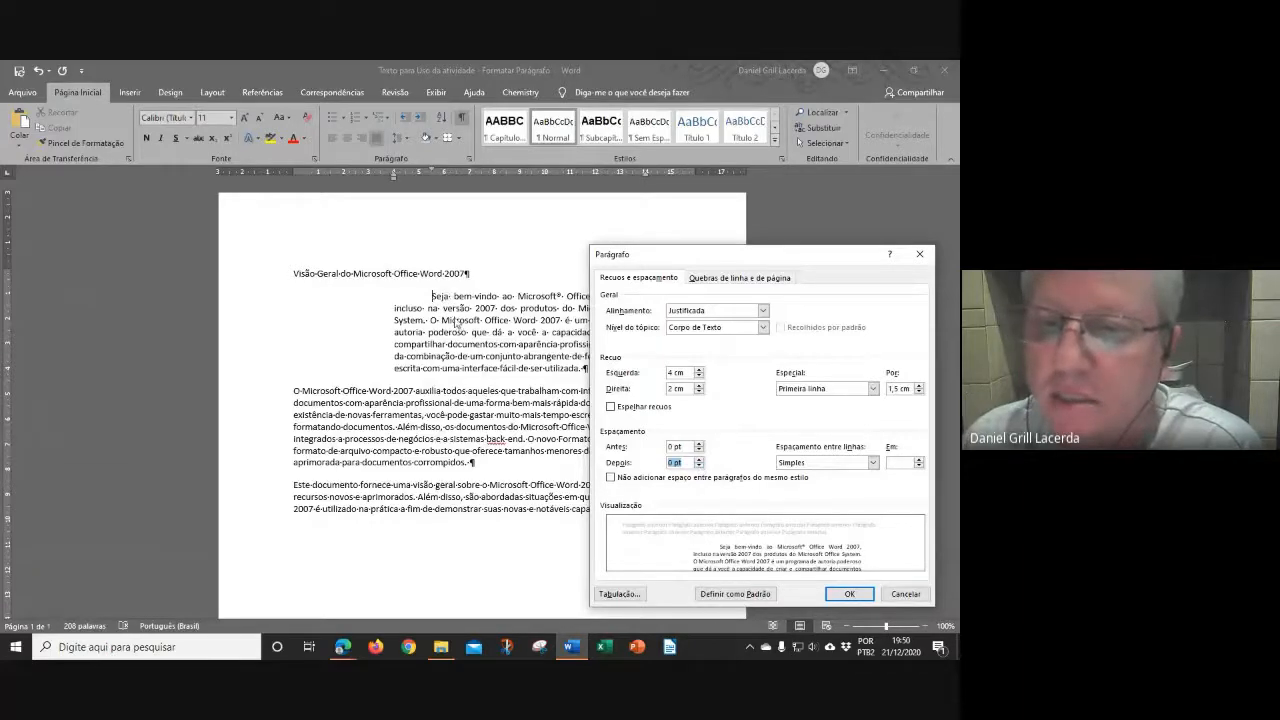
{"action": "left_click", "coordinate": [815, 464]}
{"action": "left_click", "coordinate": [805, 484]}
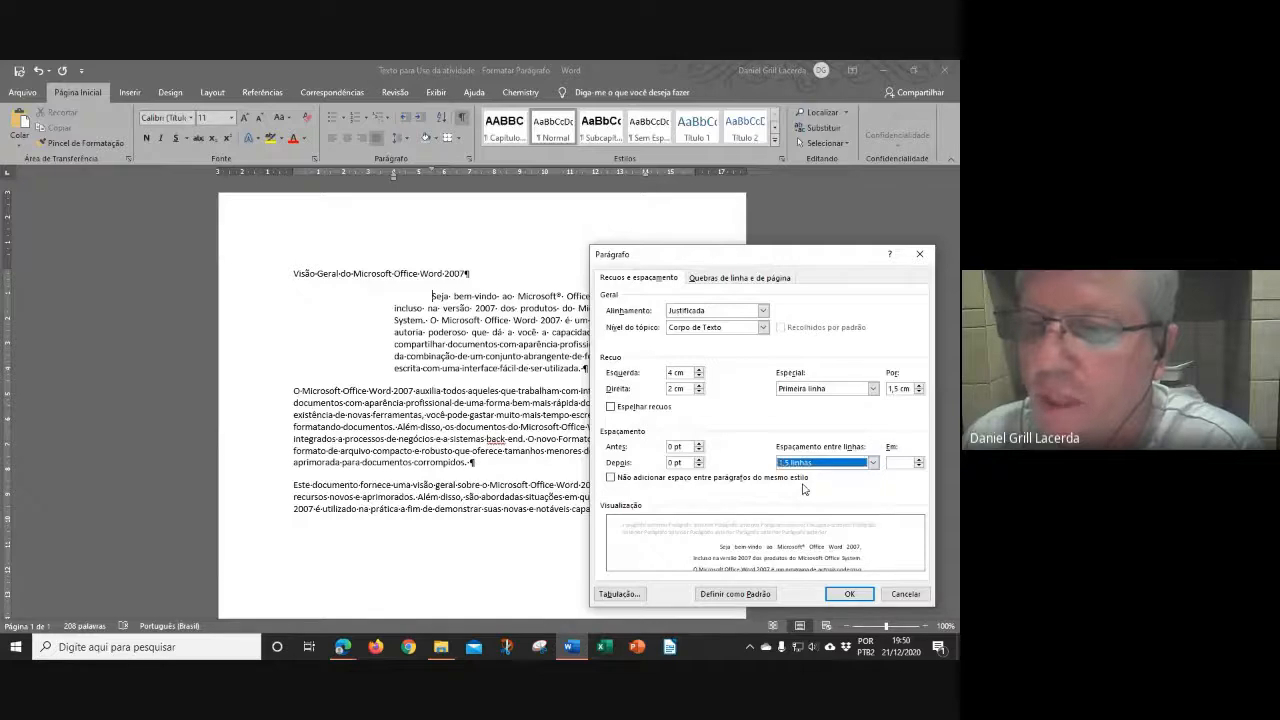
{"action": "left_click", "coordinate": [849, 594]}
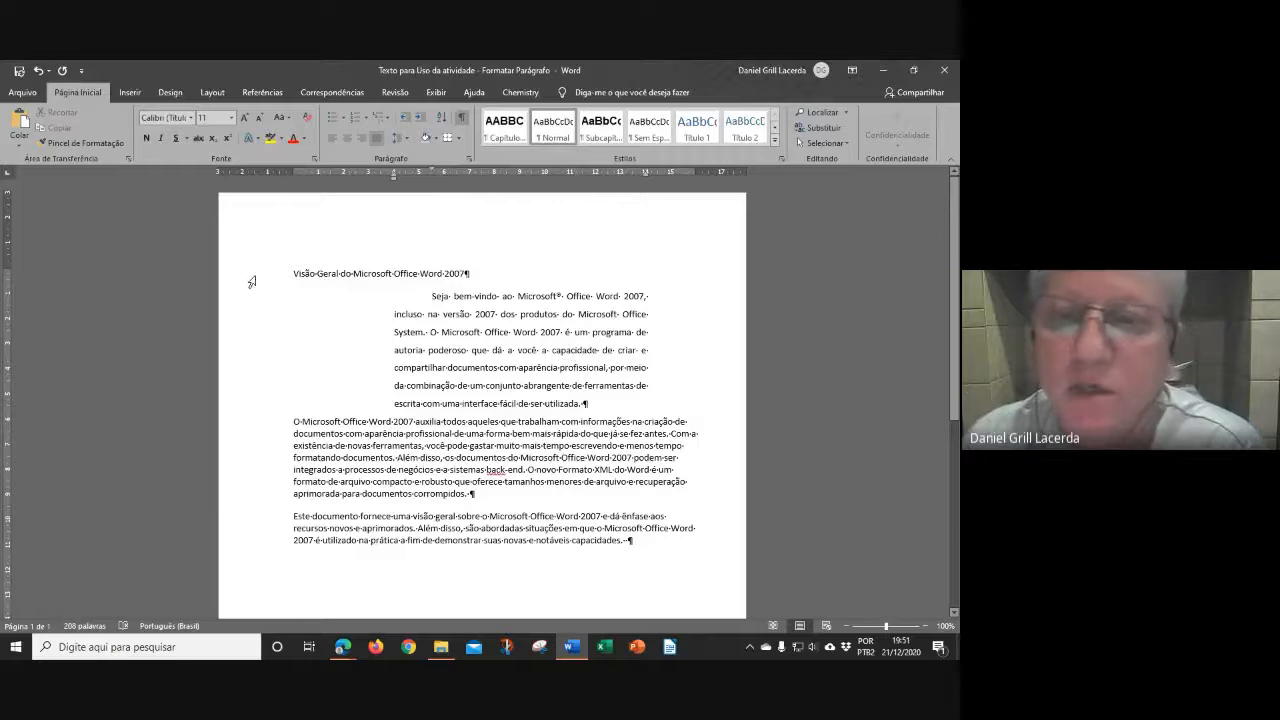
Format the whole text, including the title, in Arial at size 12.
{"action": "left_click_drag", "start_coordinate": [253, 275], "coordinate": [260, 547]}
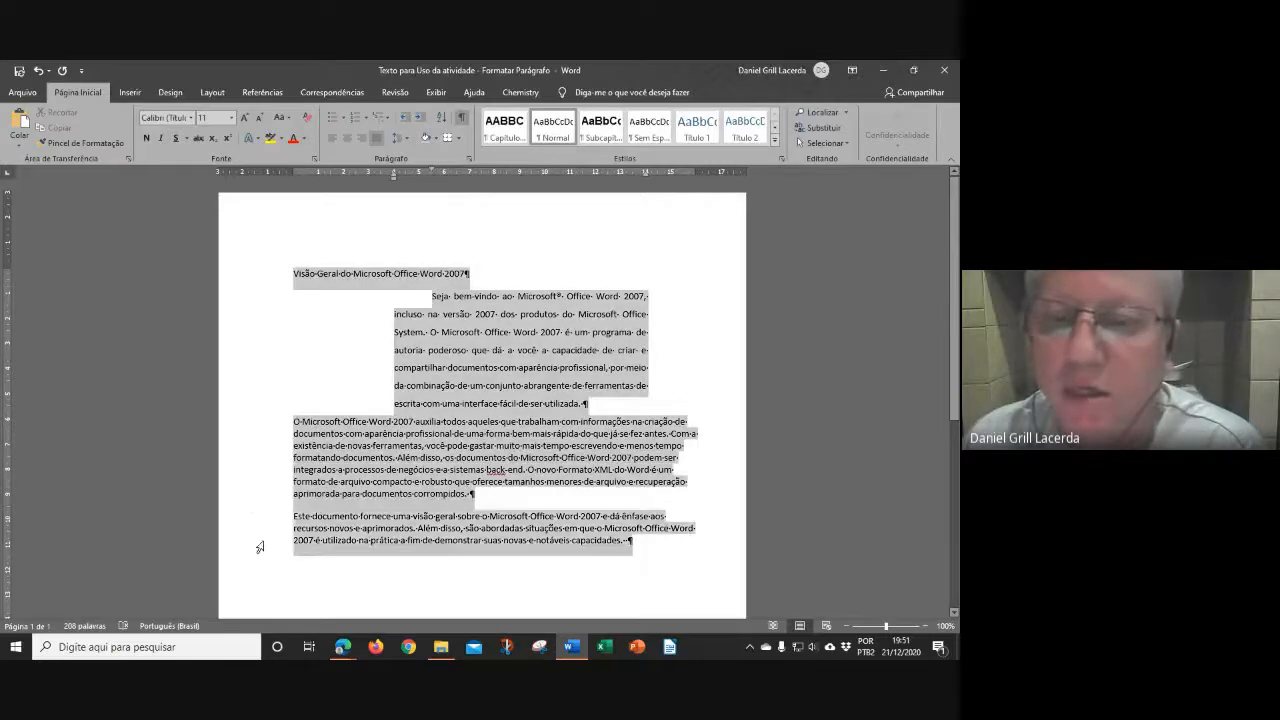
{"action": "left_click", "coordinate": [232, 118]}
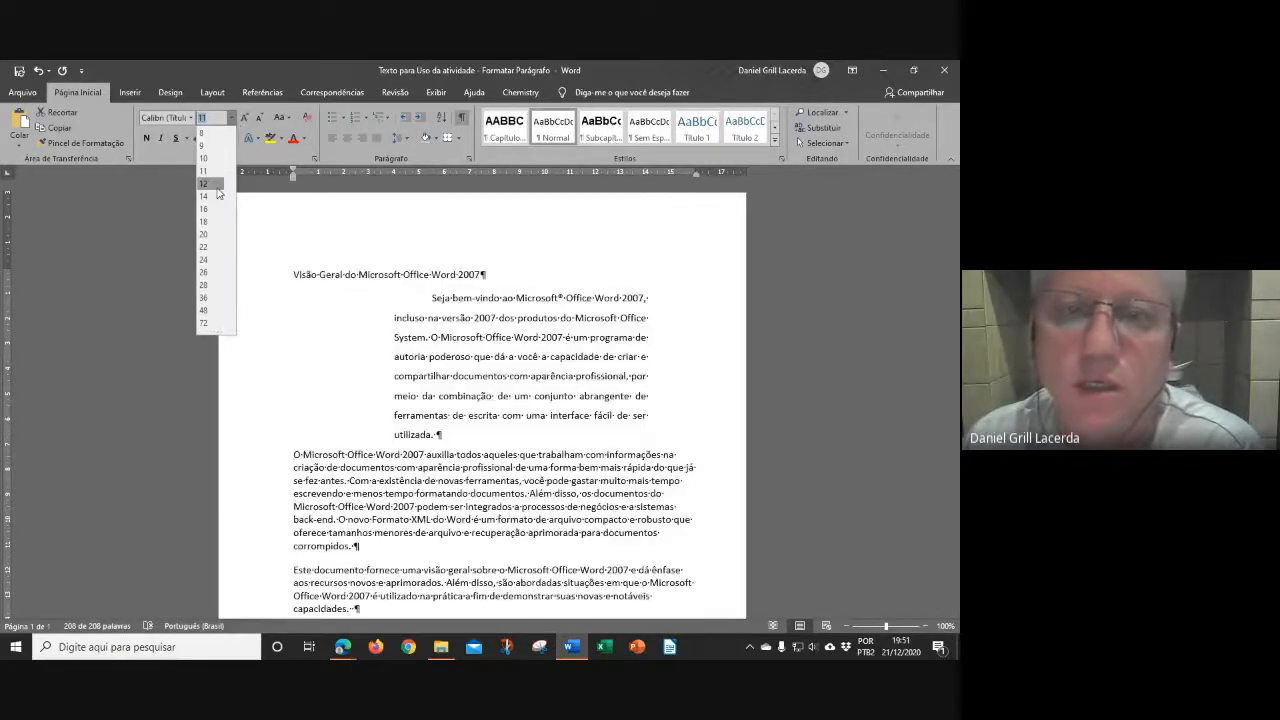
{"action": "left_click", "coordinate": [210, 186]}
{"action": "left_click", "coordinate": [190, 118]}
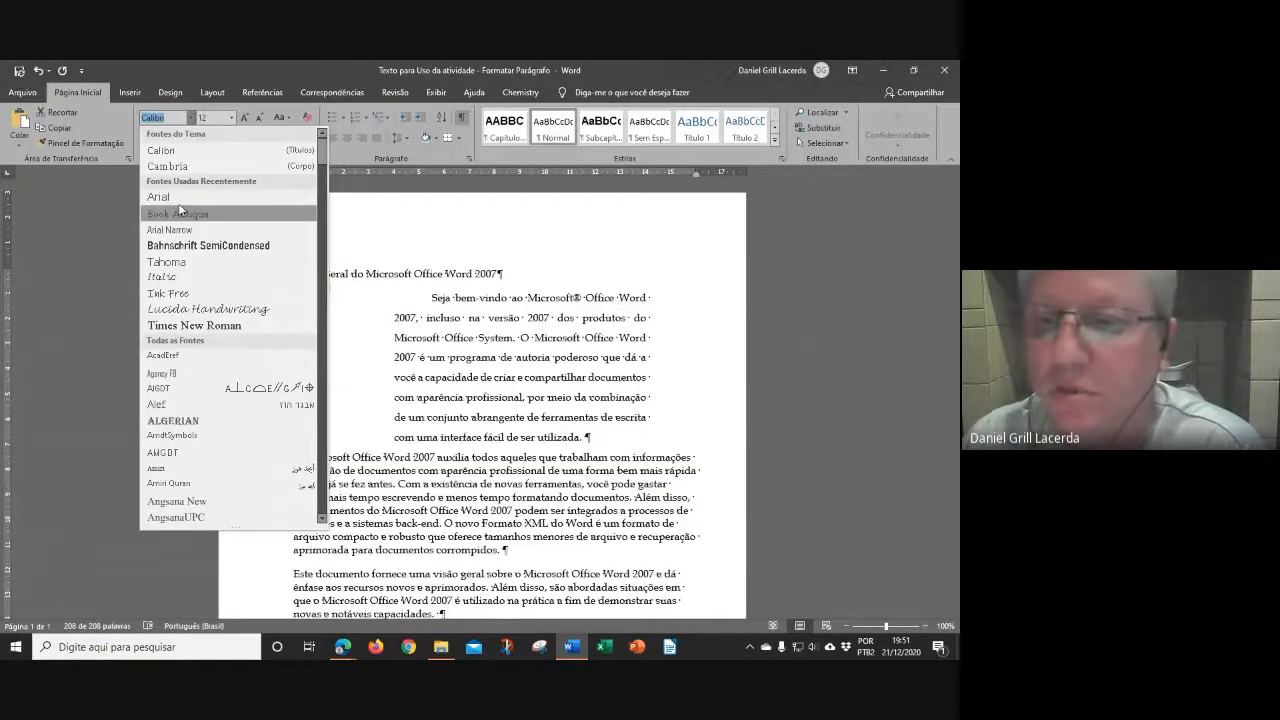
{"action": "left_click", "coordinate": [158, 196]}
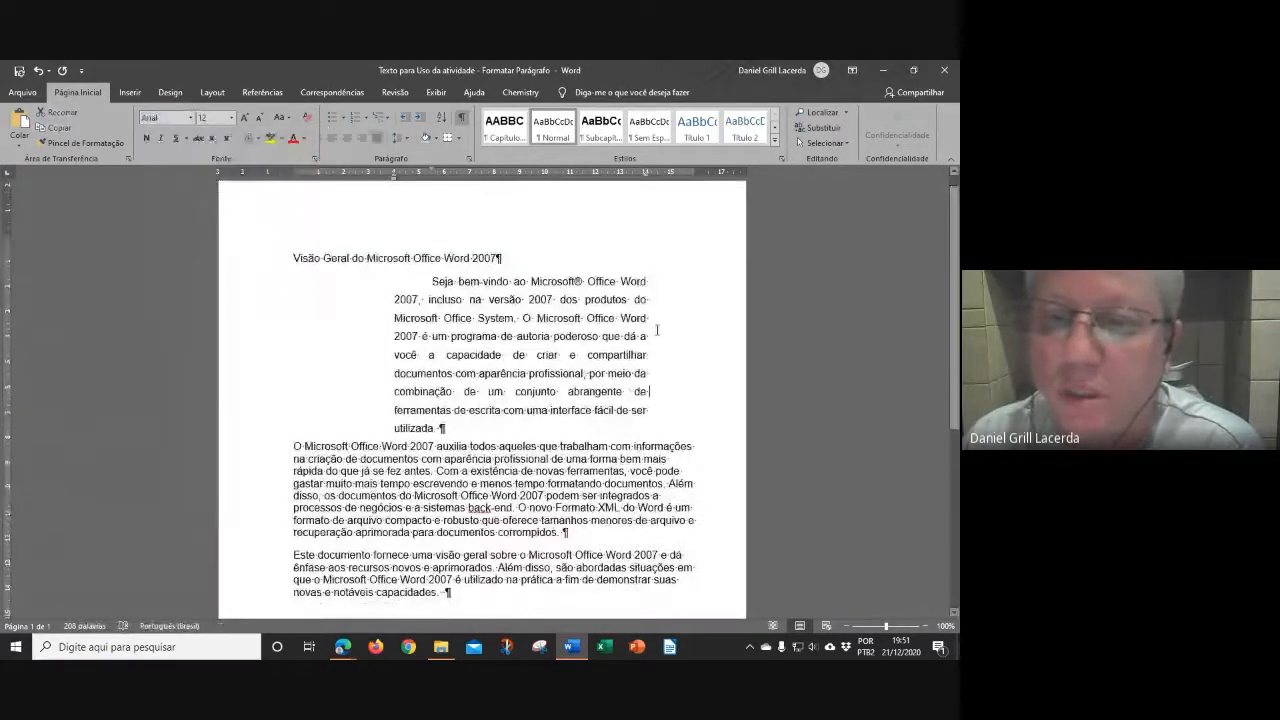
Set the font size of the "Seja bem-vindo" paragraph to 10.
{"action": "scroll", "coordinate": [657, 329], "scroll_direction": "down", "scroll_amount": 1}
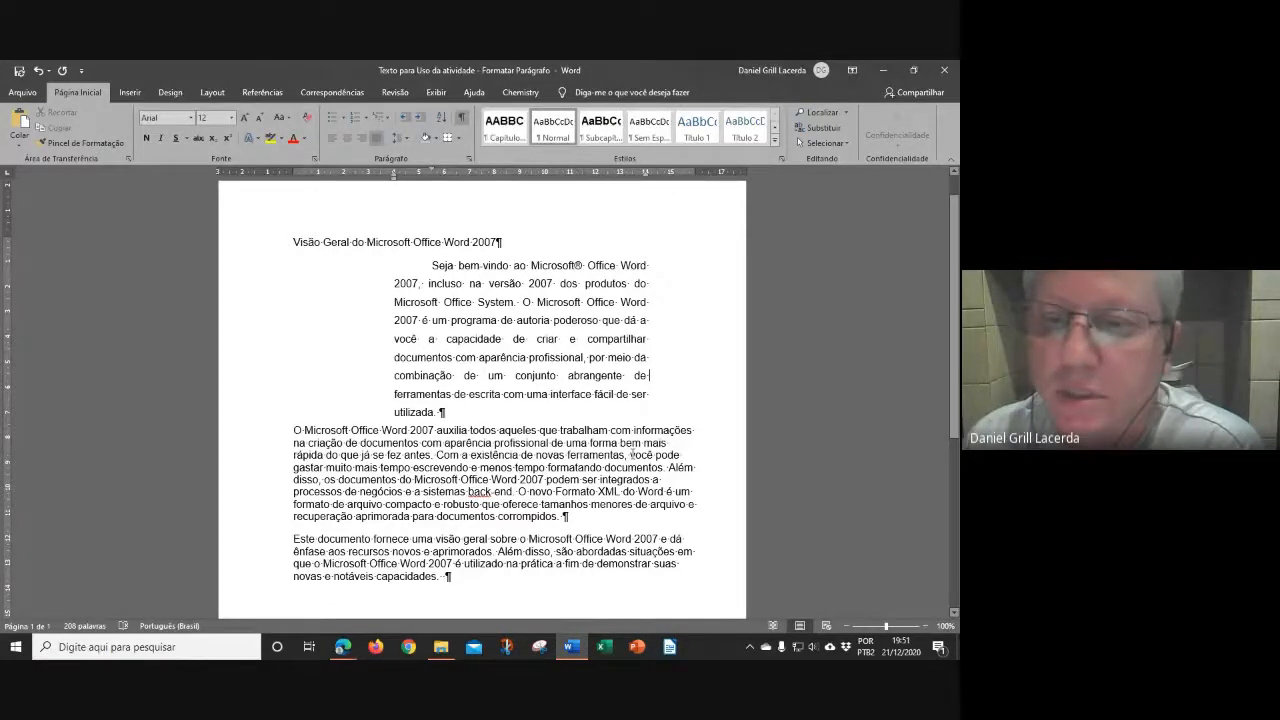
{"action": "left_click_drag", "start_coordinate": [432, 266], "coordinate": [447, 413]}
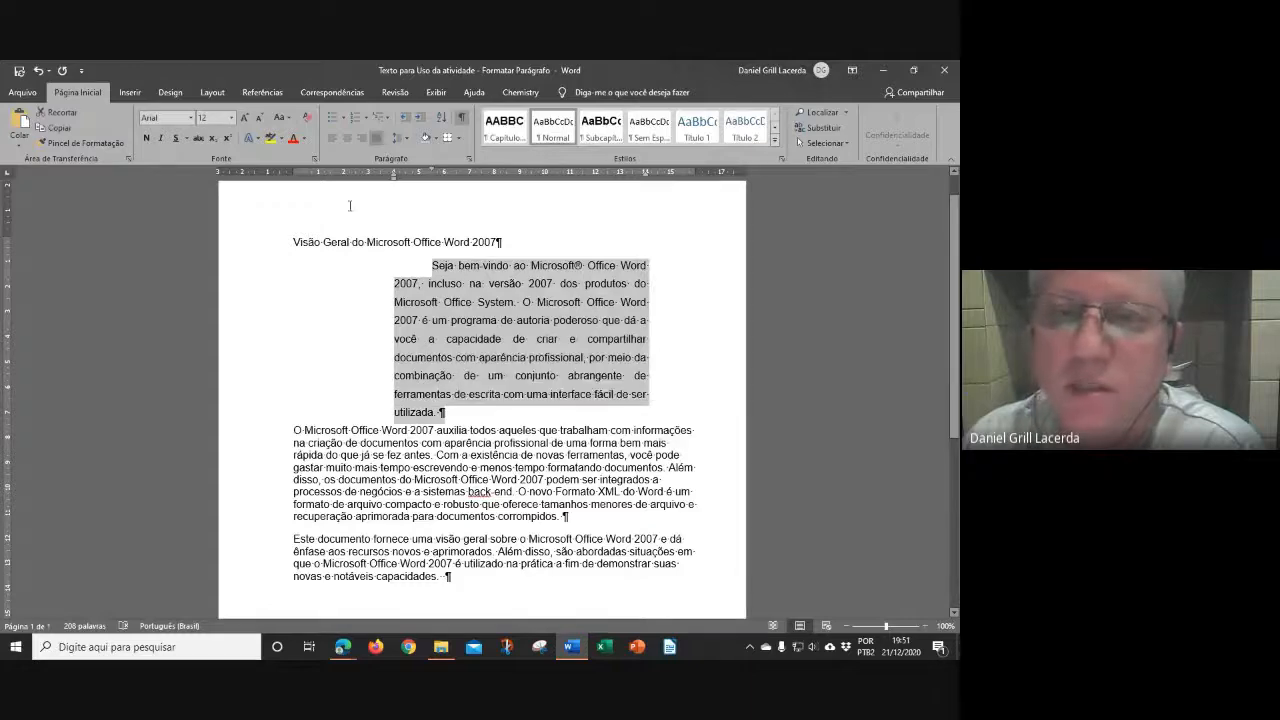
{"action": "left_click", "coordinate": [231, 117]}
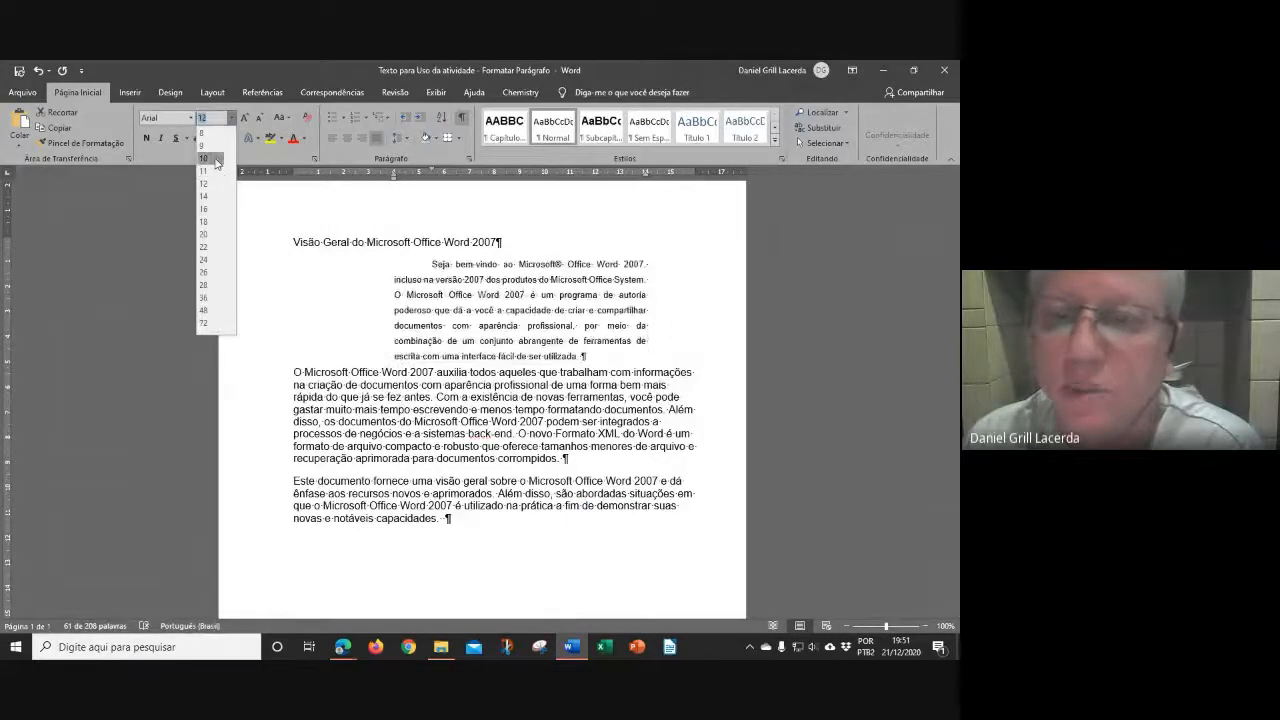
{"action": "left_click", "coordinate": [215, 159]}
{"action": "left_click", "coordinate": [520, 416]}
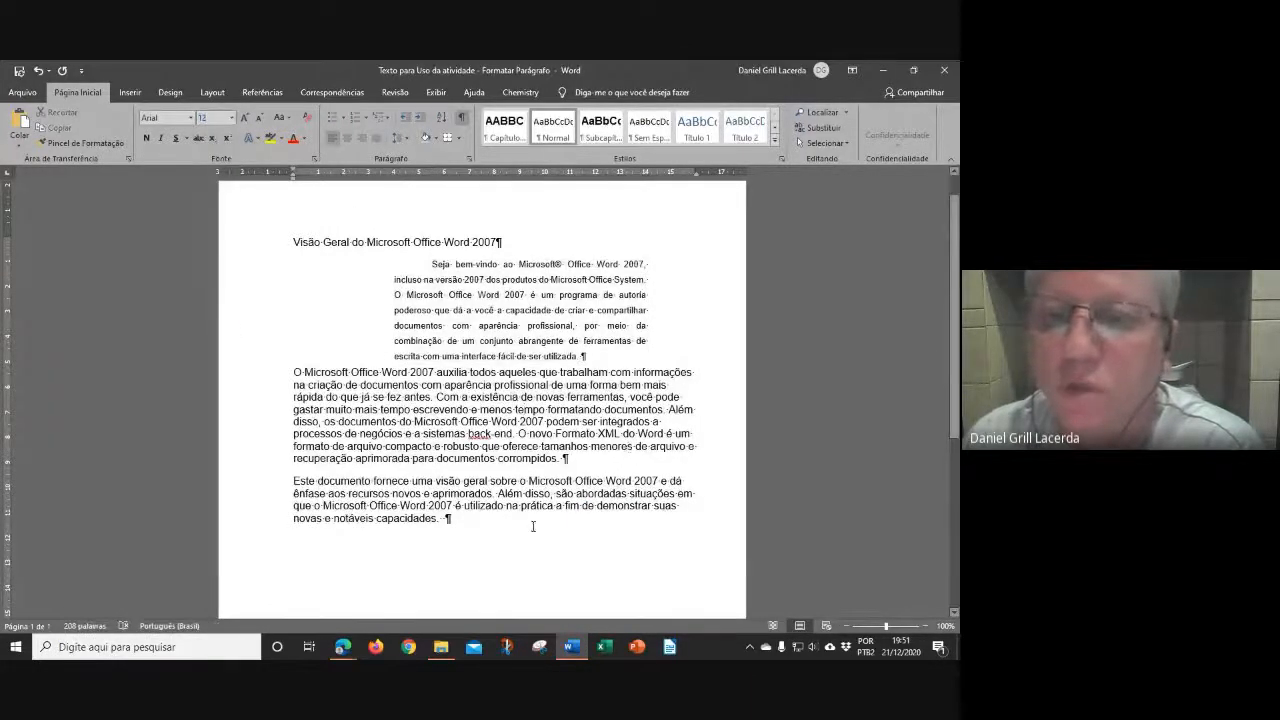
Set the line spacing of the last two body paragraphs to 1,5 linhas.
{"action": "scroll", "coordinate": [533, 526], "scroll_direction": "up", "scroll_amount": 1}
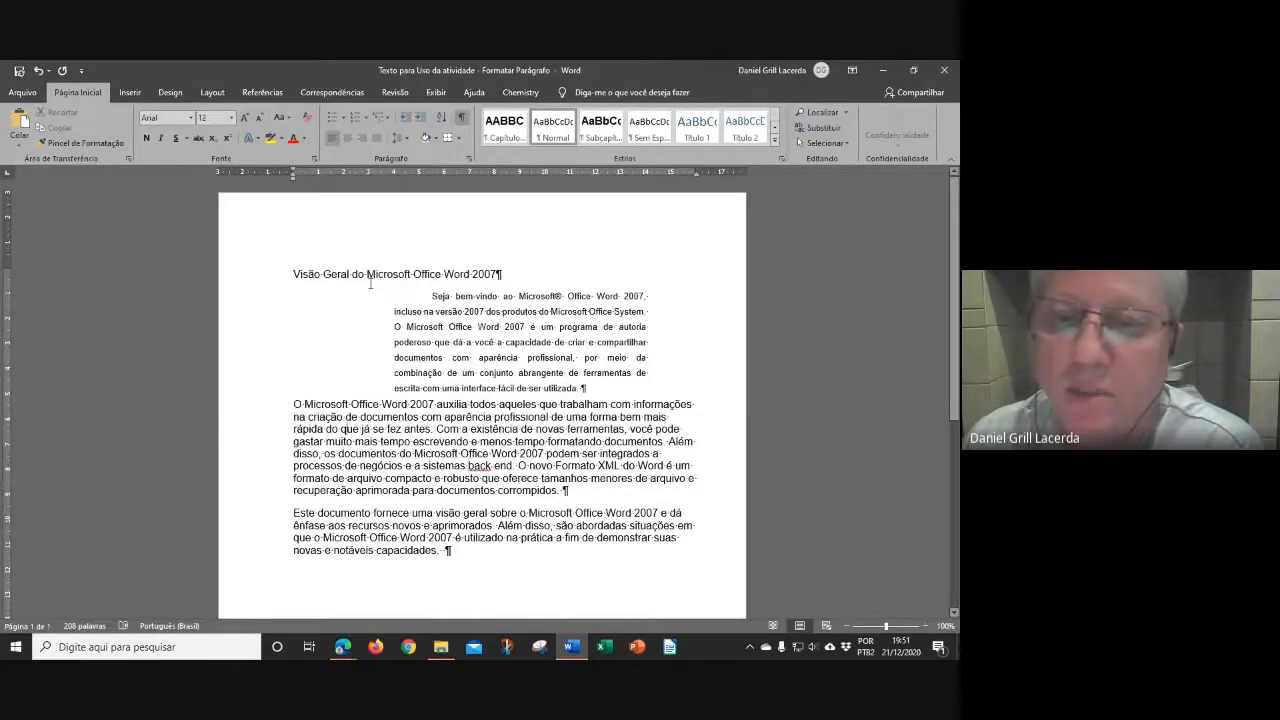
{"action": "left_click_drag", "start_coordinate": [253, 410], "coordinate": [254, 549]}
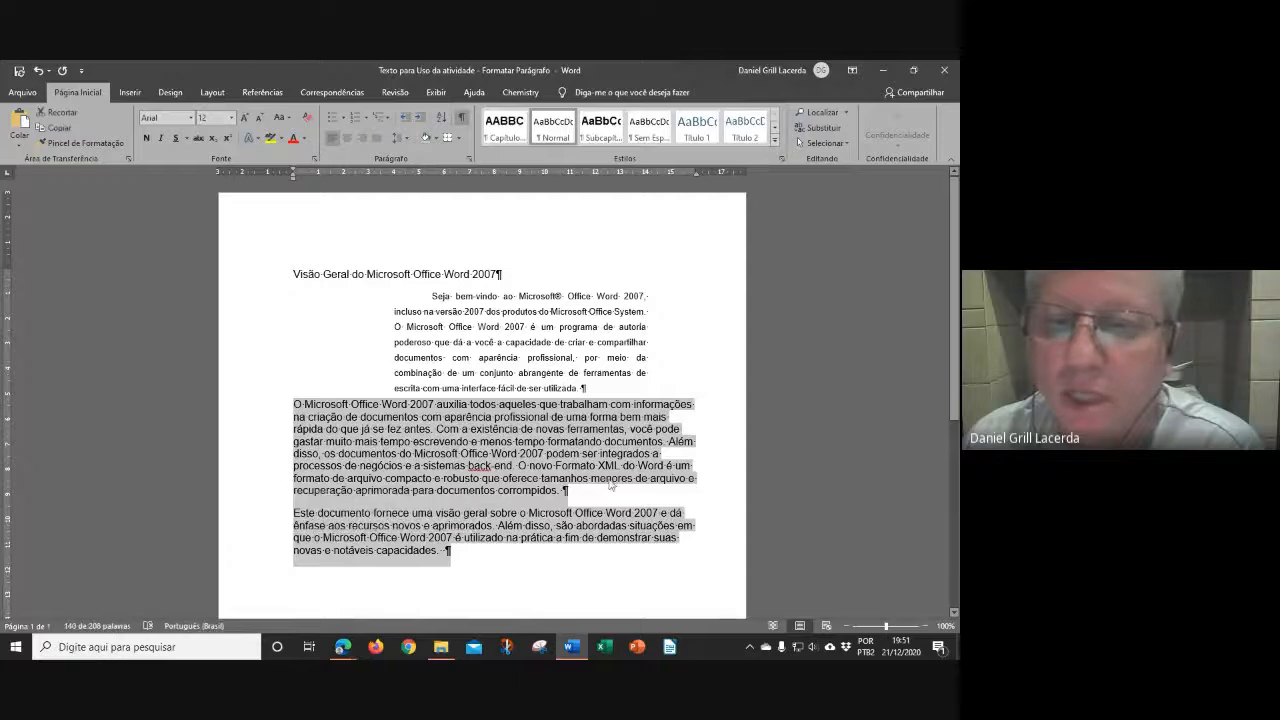
{"action": "left_click", "coordinate": [468, 161]}
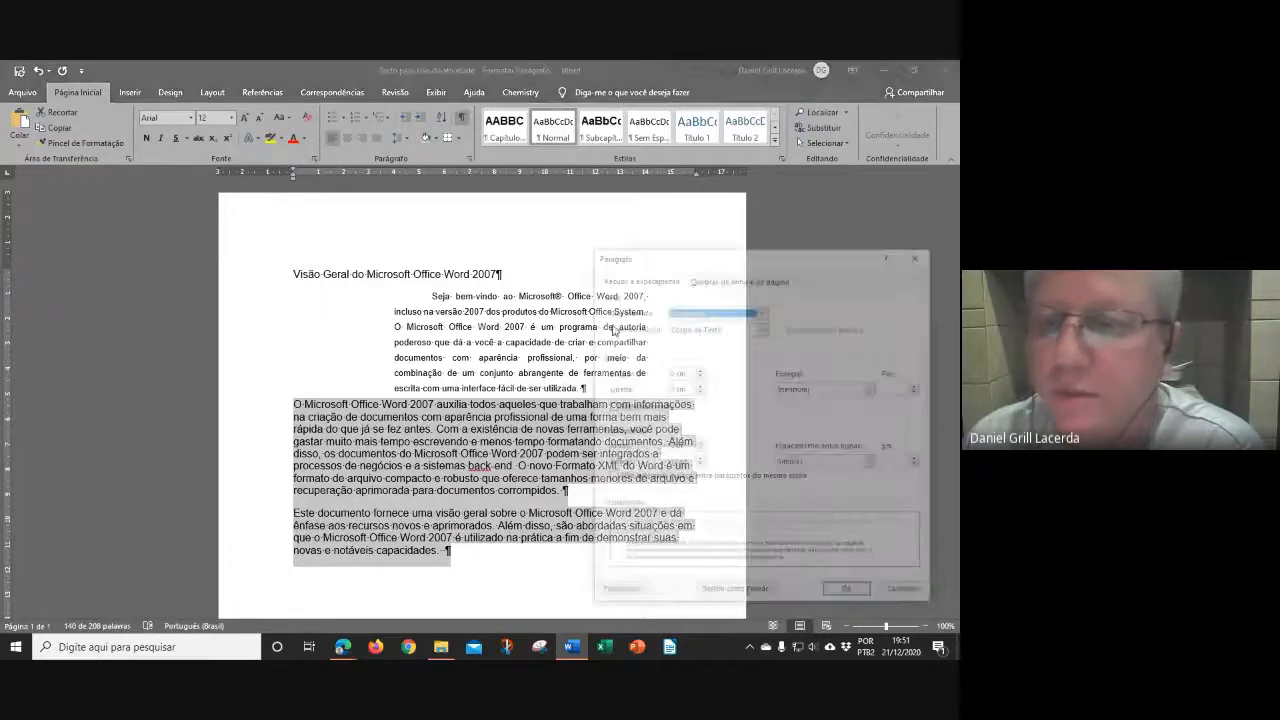
{"action": "left_click", "coordinate": [826, 462]}
{"action": "left_click", "coordinate": [815, 484]}
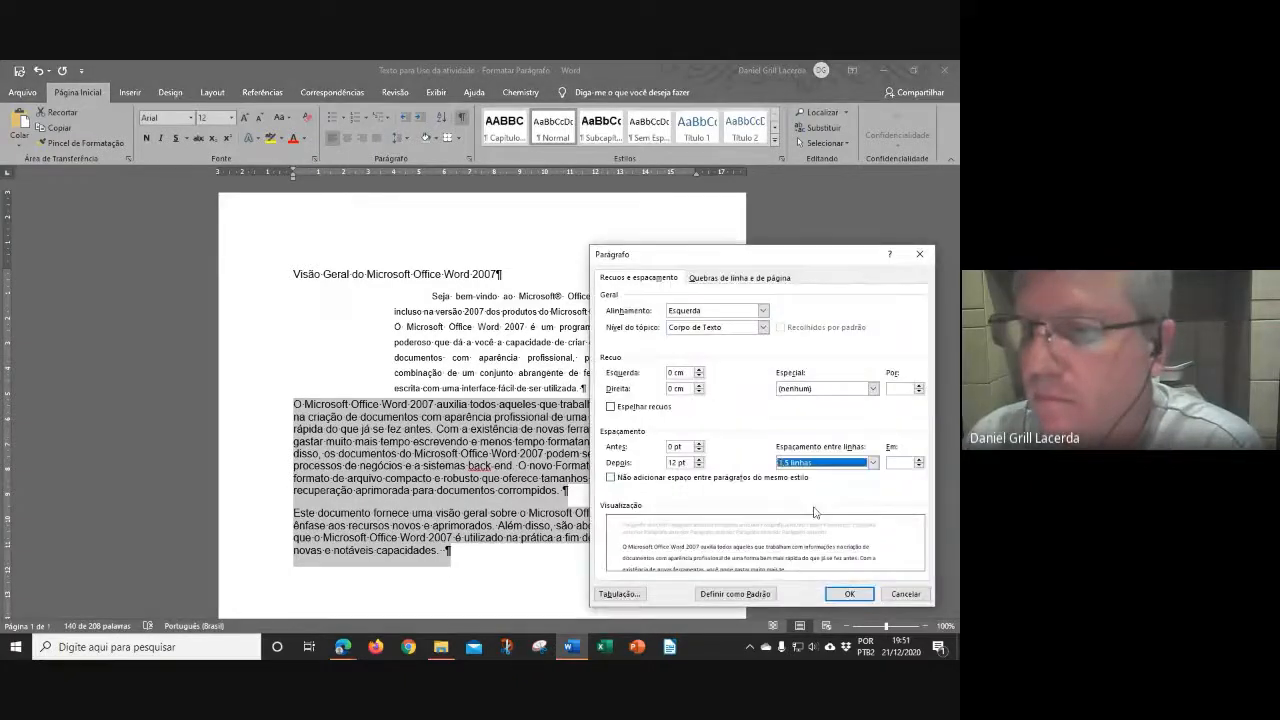
{"action": "left_click", "coordinate": [846, 594]}
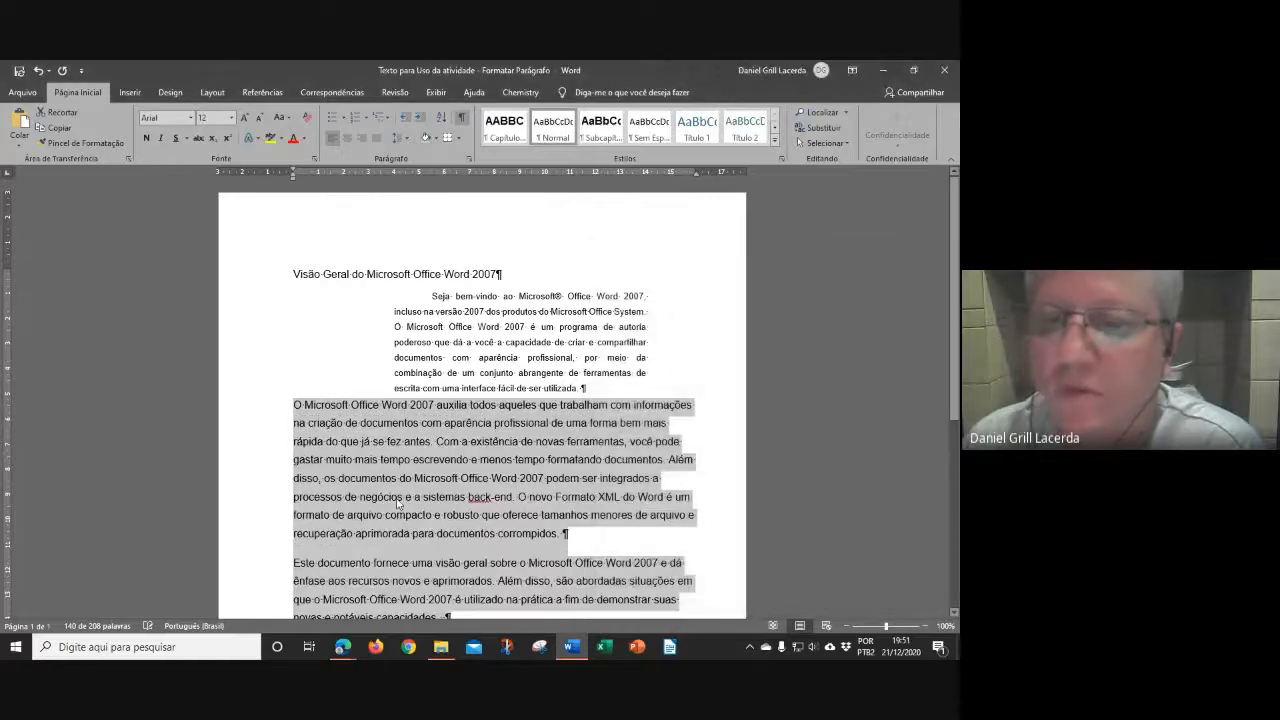
{"action": "scroll", "coordinate": [528, 447], "scroll_direction": "down", "scroll_amount": 1}
{"action": "left_click", "coordinate": [528, 447]}
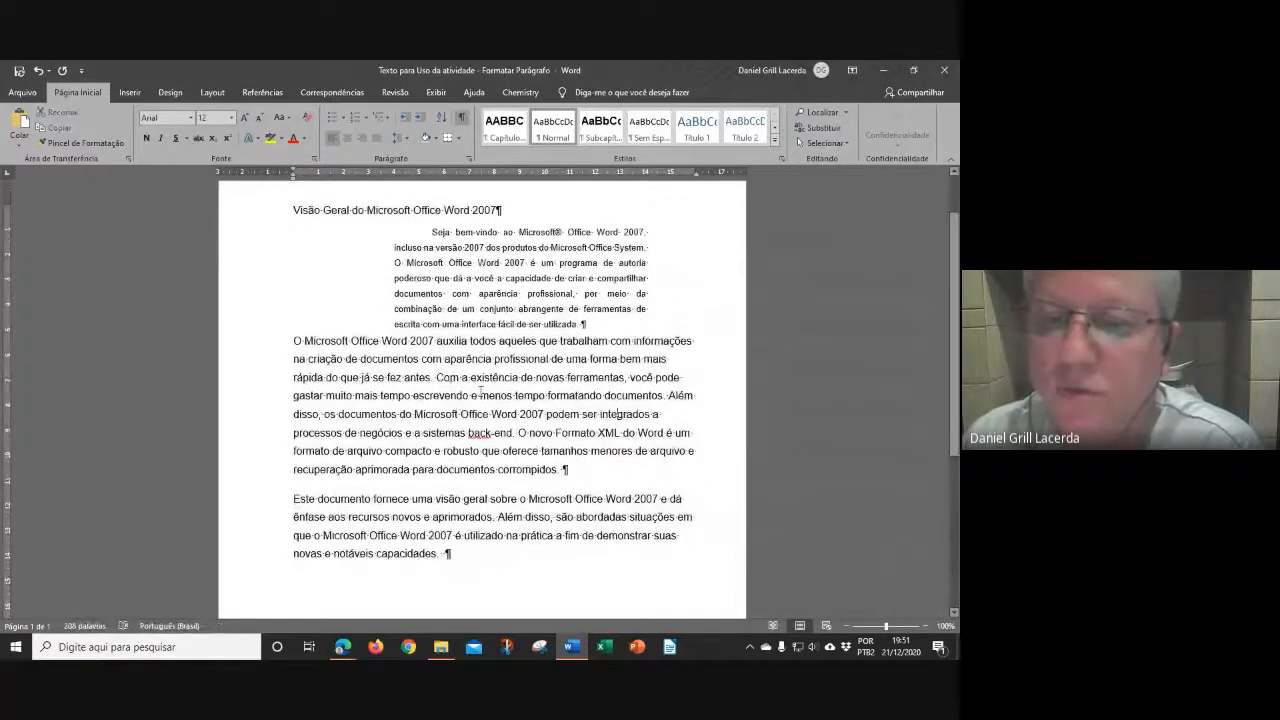
{"action": "left_click", "coordinate": [463, 379]}
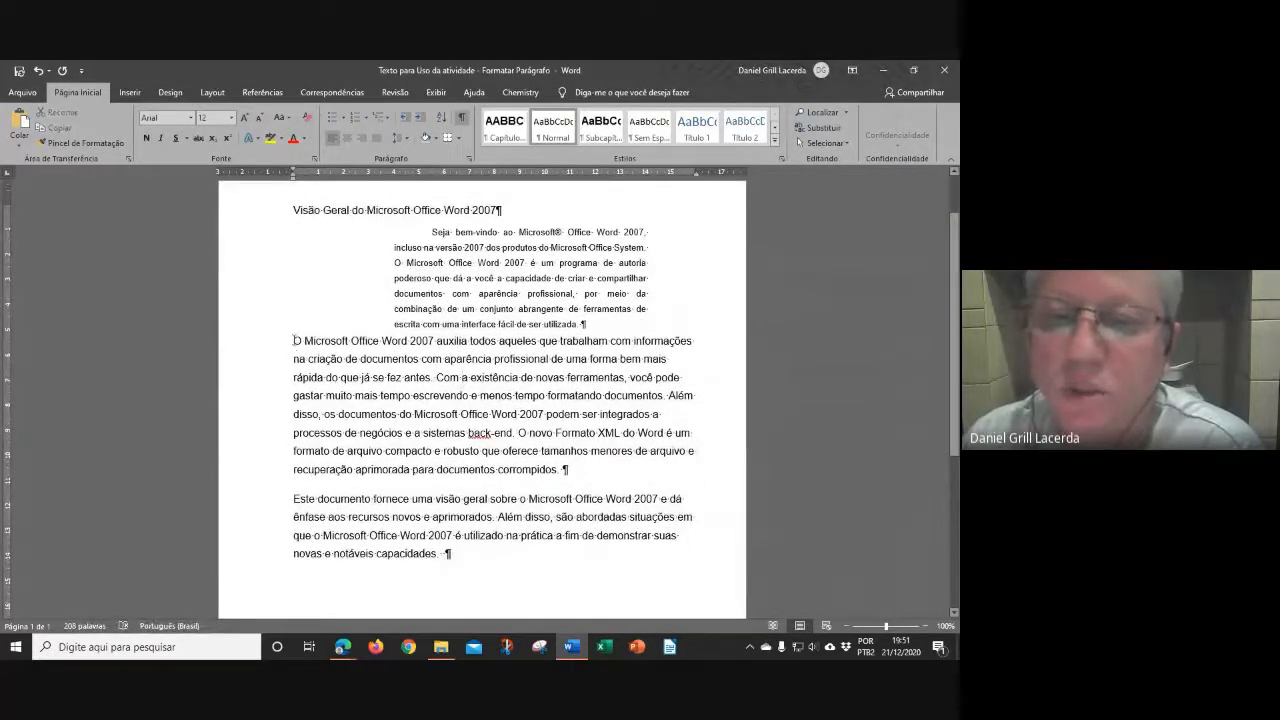
Justify the "O Microsoft Office Word 2007 auxilia" paragraph and give it a special first-line indent (Primeira linha) of 1,5 cm.
{"action": "double_click", "coordinate": [255, 380]}
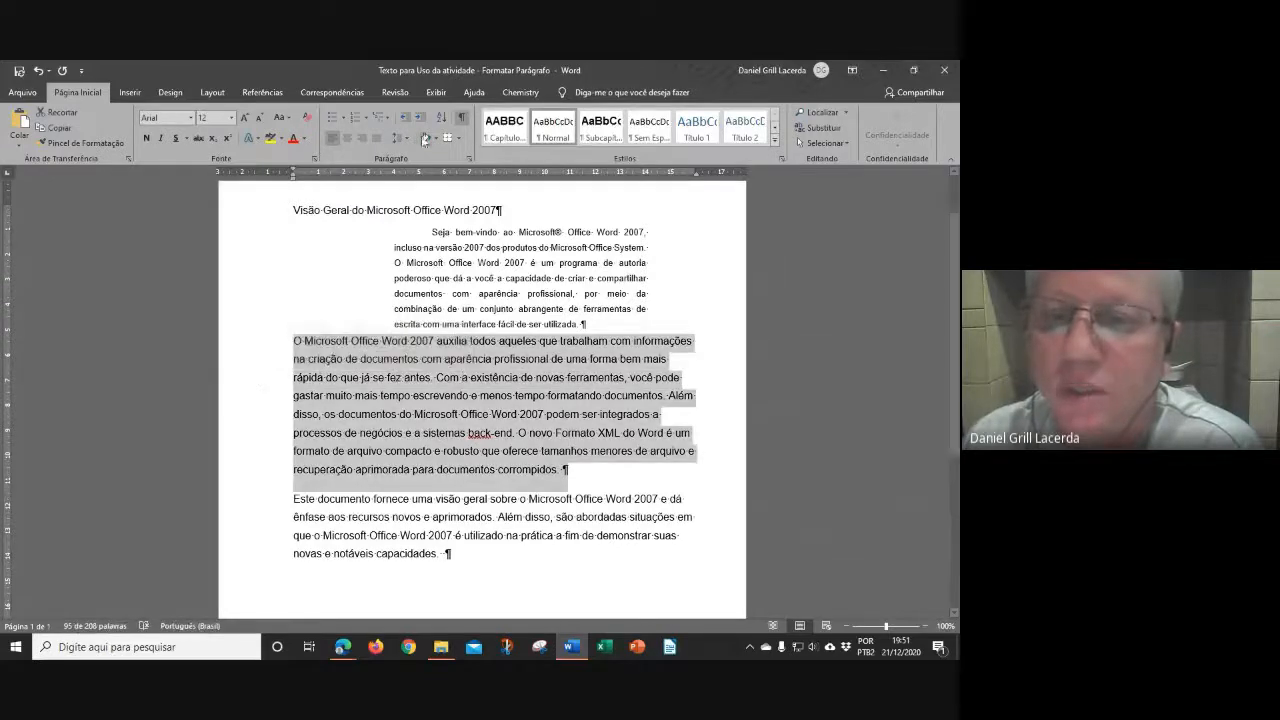
{"action": "left_click", "coordinate": [469, 158]}
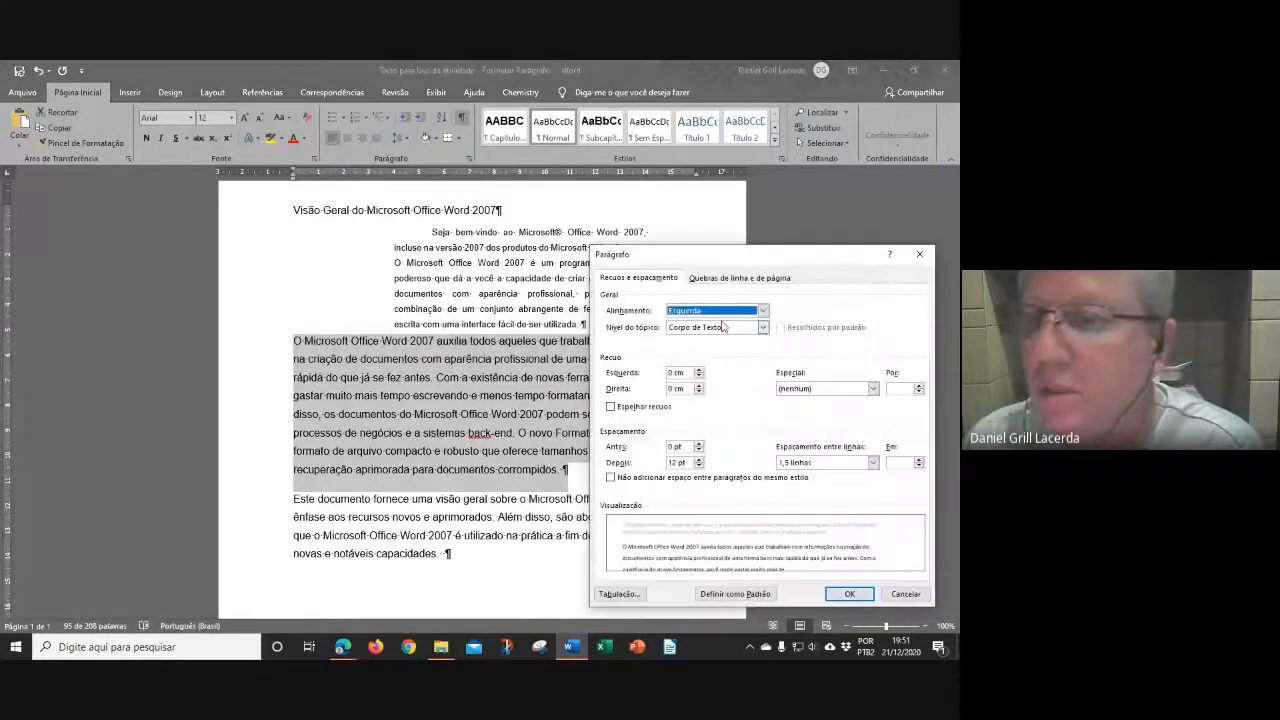
{"action": "left_click", "coordinate": [763, 310]}
{"action": "left_click", "coordinate": [734, 350]}
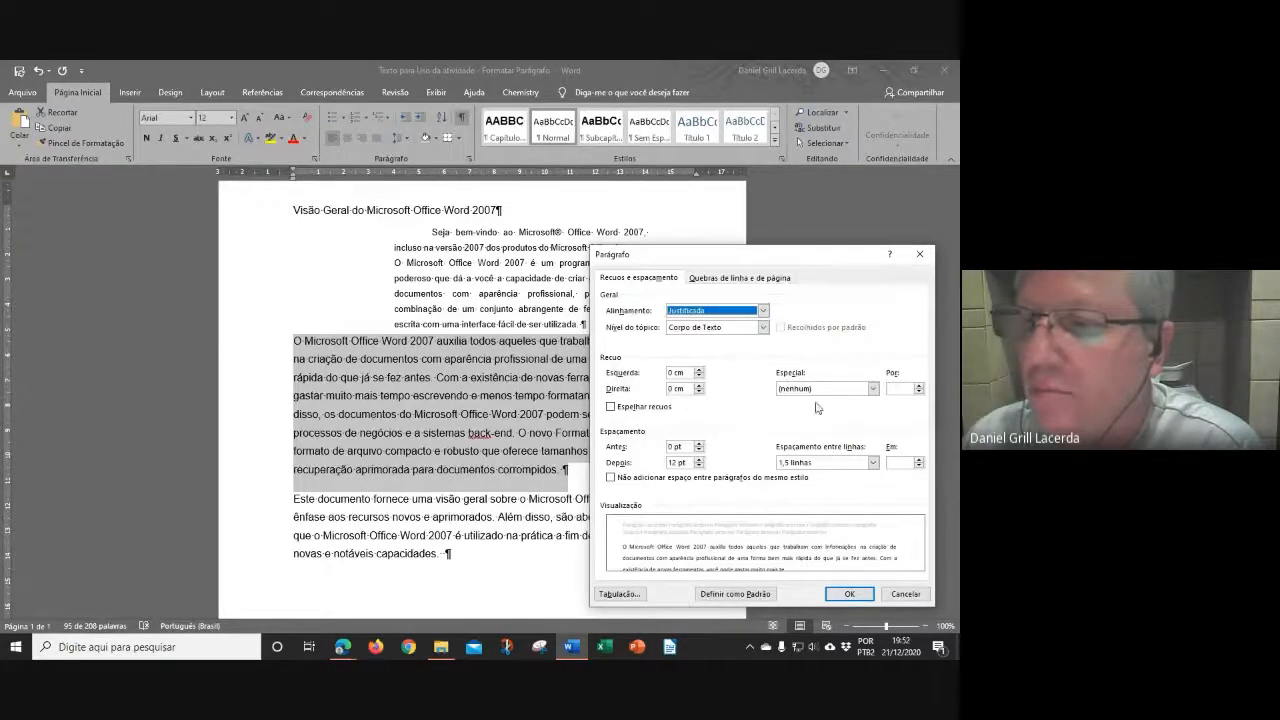
{"action": "left_click", "coordinate": [872, 388]}
{"action": "left_click", "coordinate": [810, 416]}
{"action": "left_click", "coordinate": [920, 386]}
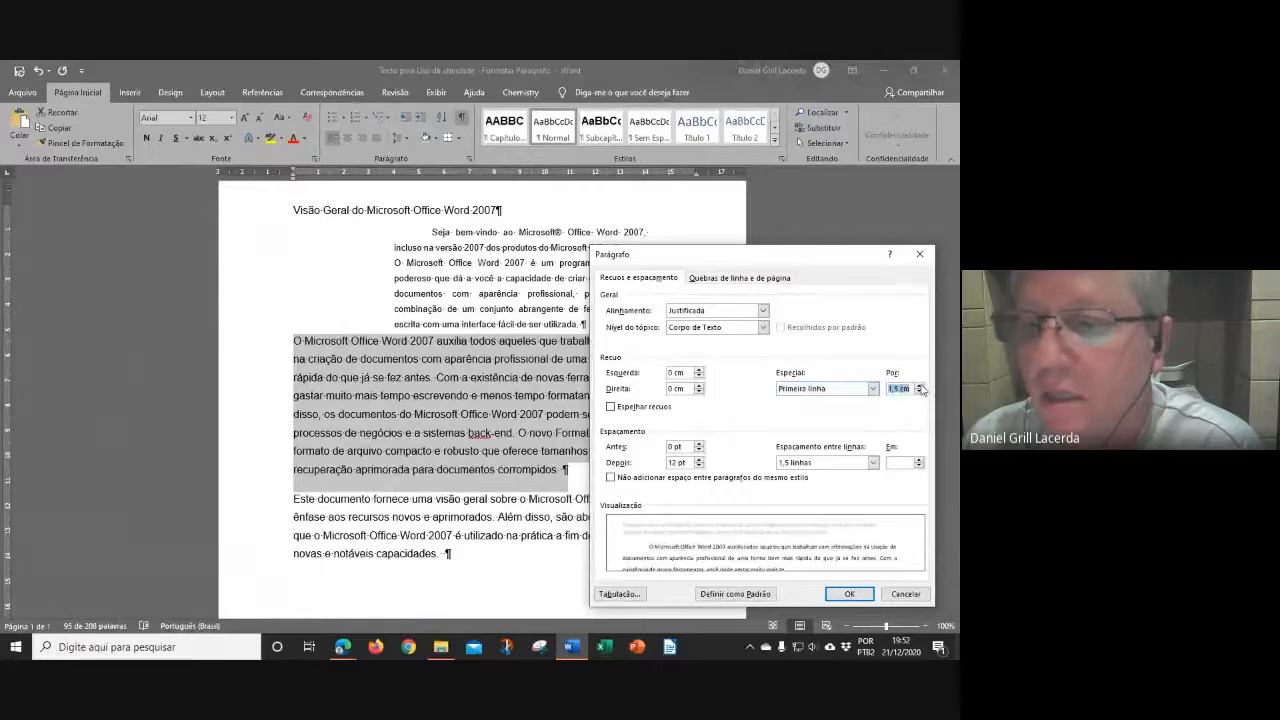
Set the same paragraph's spacing after (Depois) to 0 pt and apply the paragraph settings.
{"action": "left_click", "coordinate": [699, 466]}
{"action": "left_click", "coordinate": [699, 466]}
{"action": "left_click", "coordinate": [699, 466]}
{"action": "left_click", "coordinate": [699, 459]}
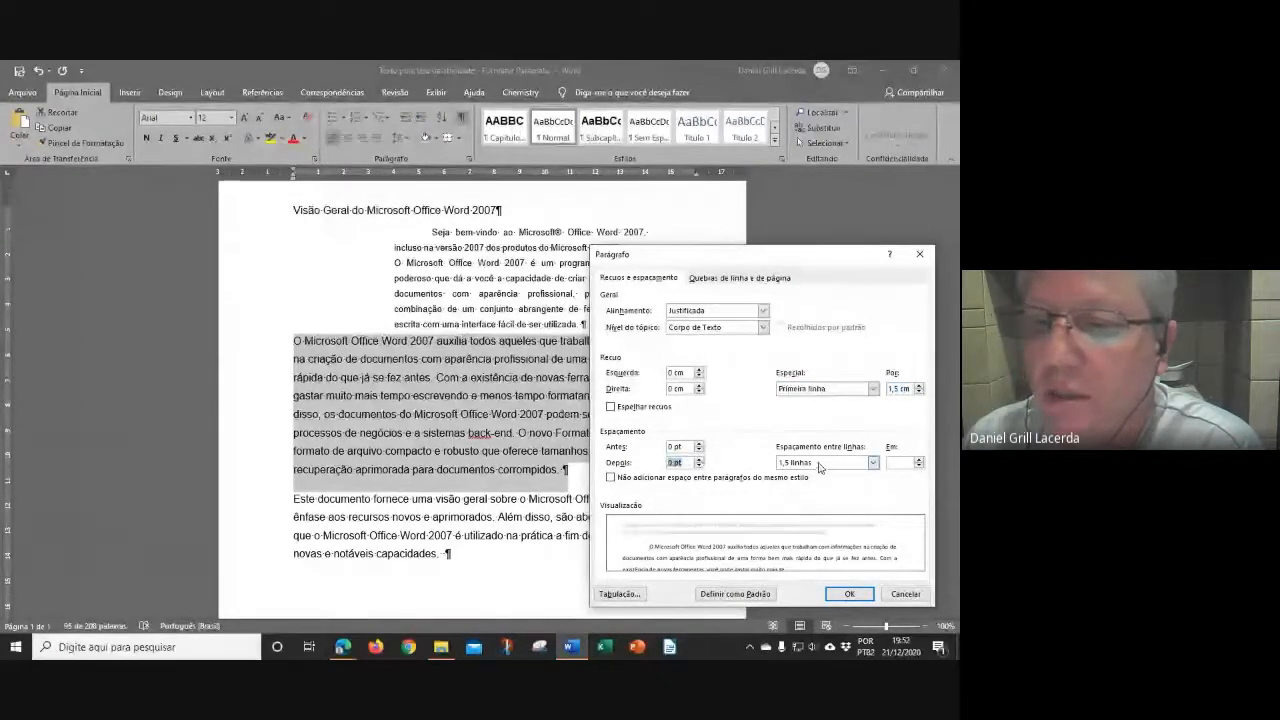
{"action": "left_click", "coordinate": [850, 593]}
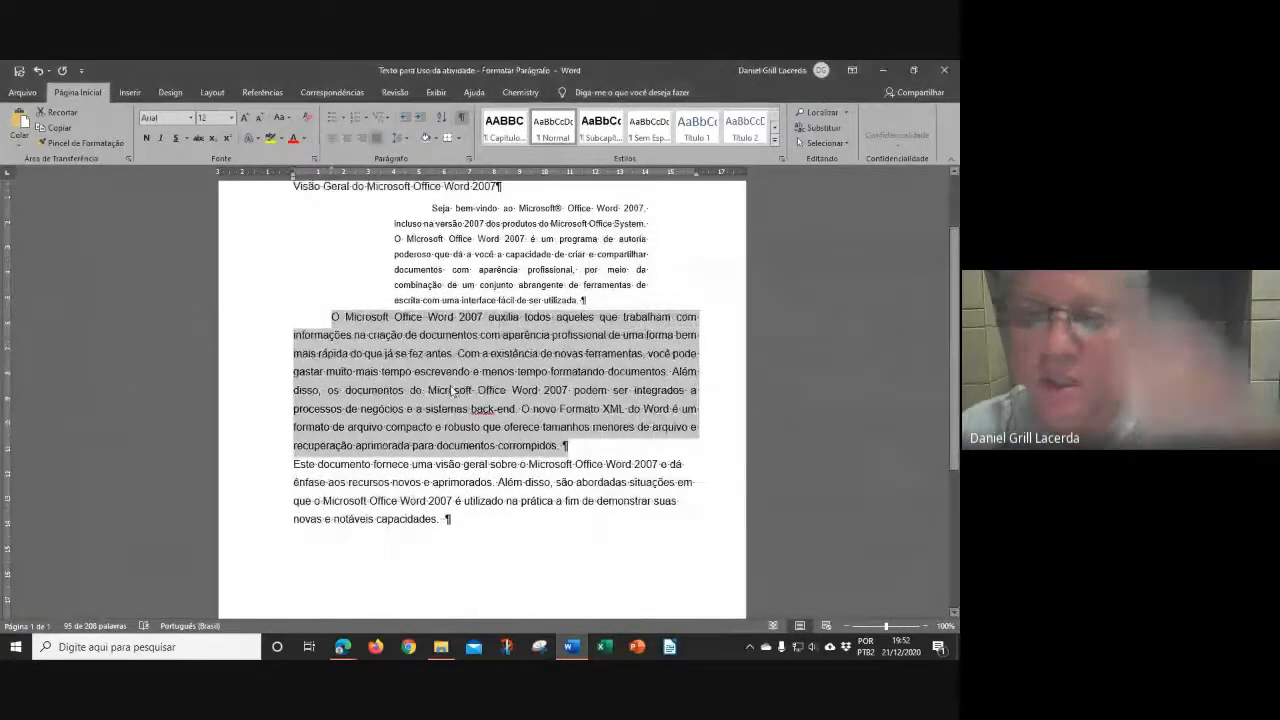
{"action": "scroll", "coordinate": [452, 390], "scroll_direction": "down", "scroll_amount": 1}
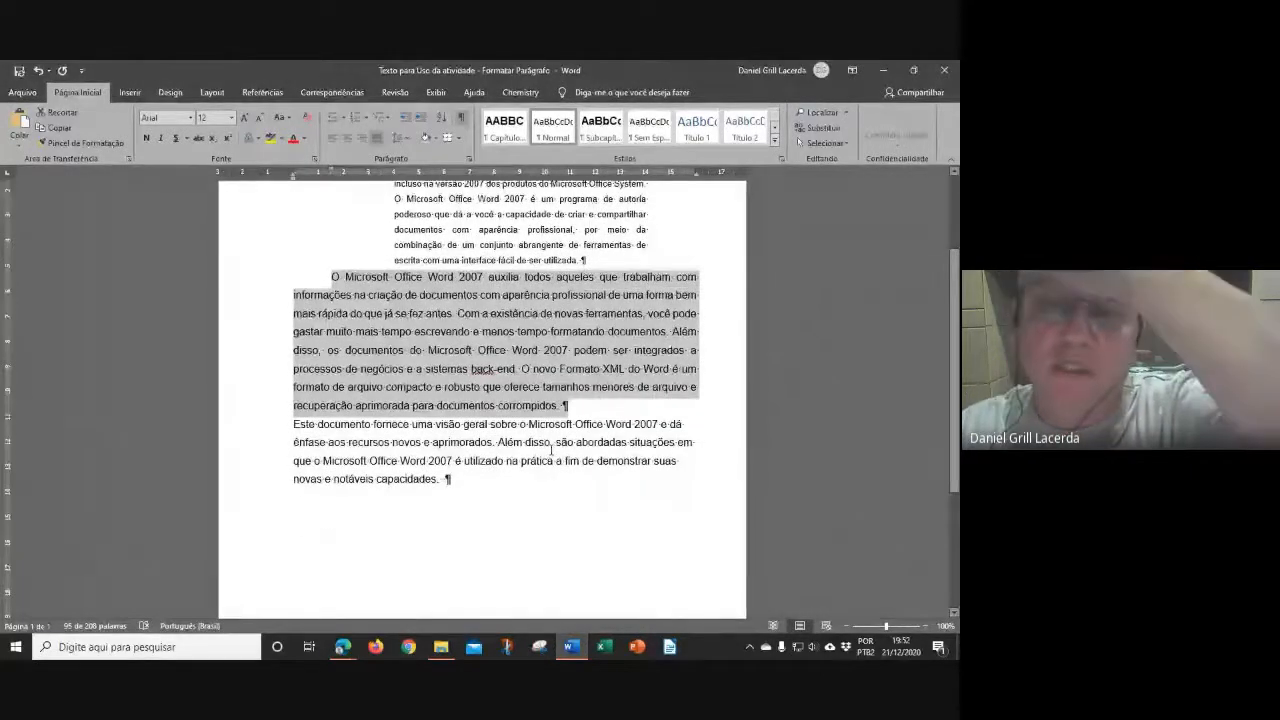
{"action": "left_click", "coordinate": [551, 447]}
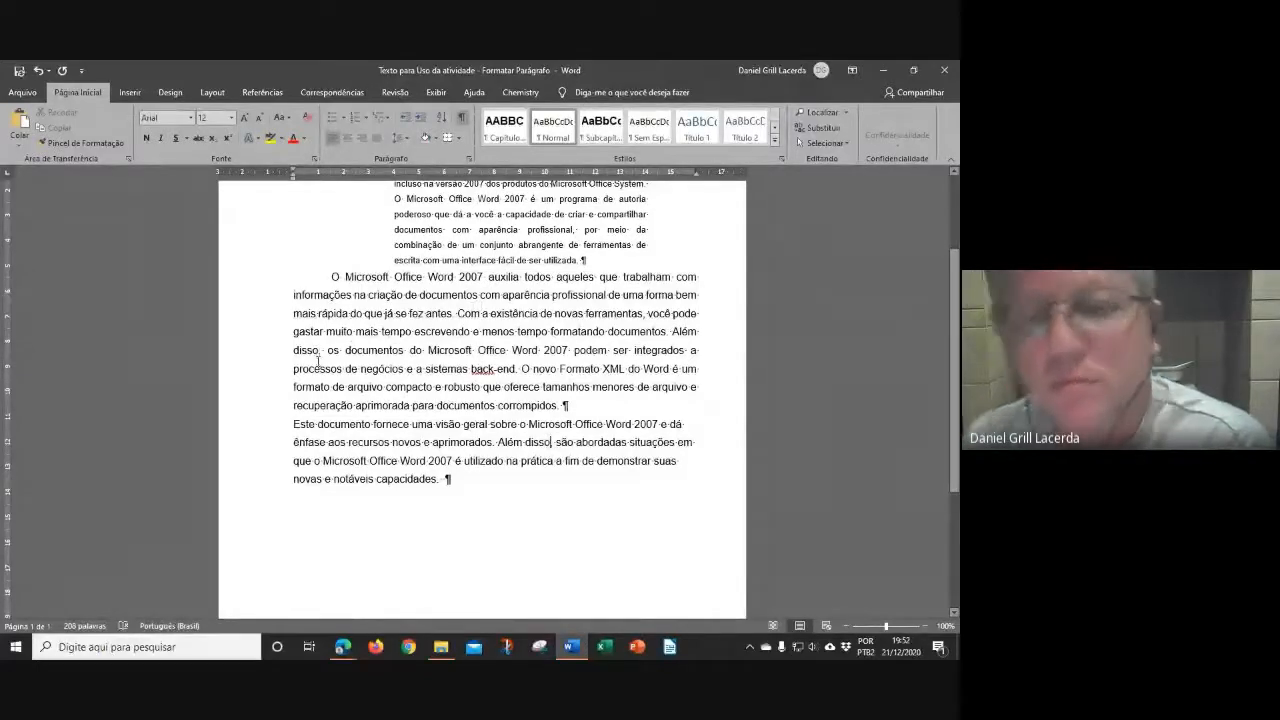
{"action": "left_click", "coordinate": [236, 327]}
{"action": "double_click", "coordinate": [236, 327]}
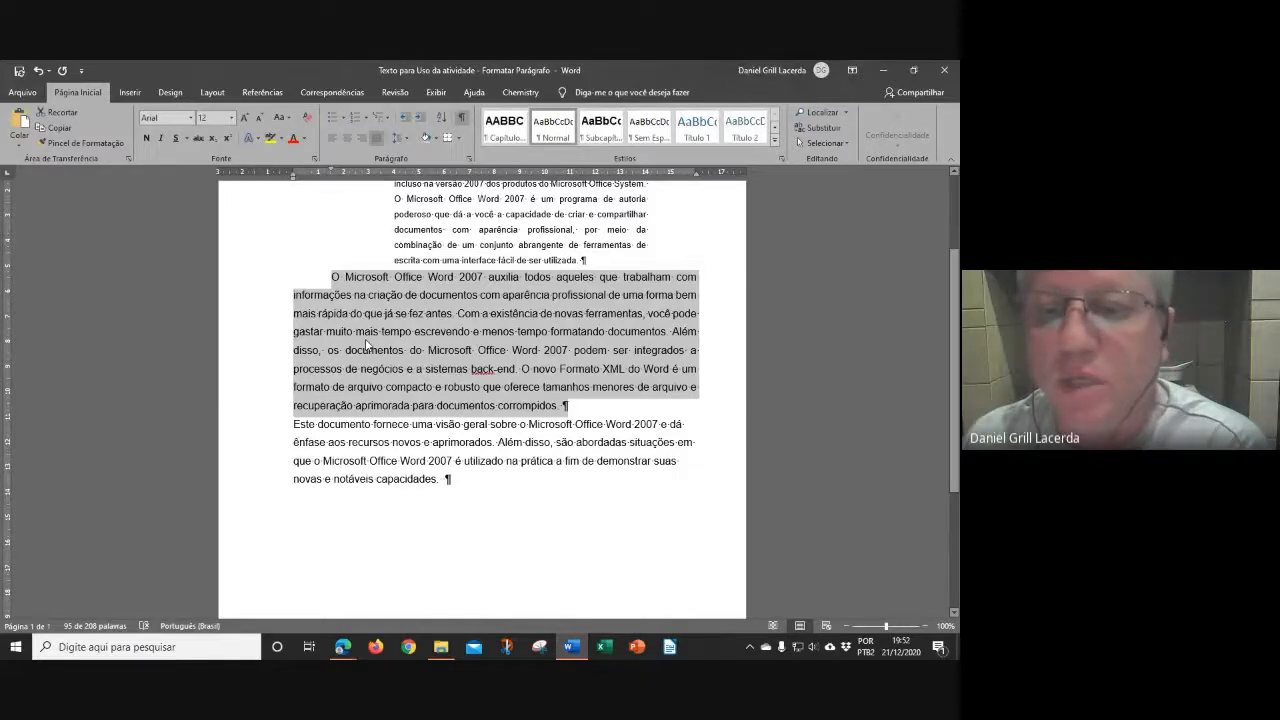
Copy the closing "Este documento fornece" paragraph and paste it below so that the text contains three instances of it.
{"action": "left_click", "coordinate": [447, 480]}
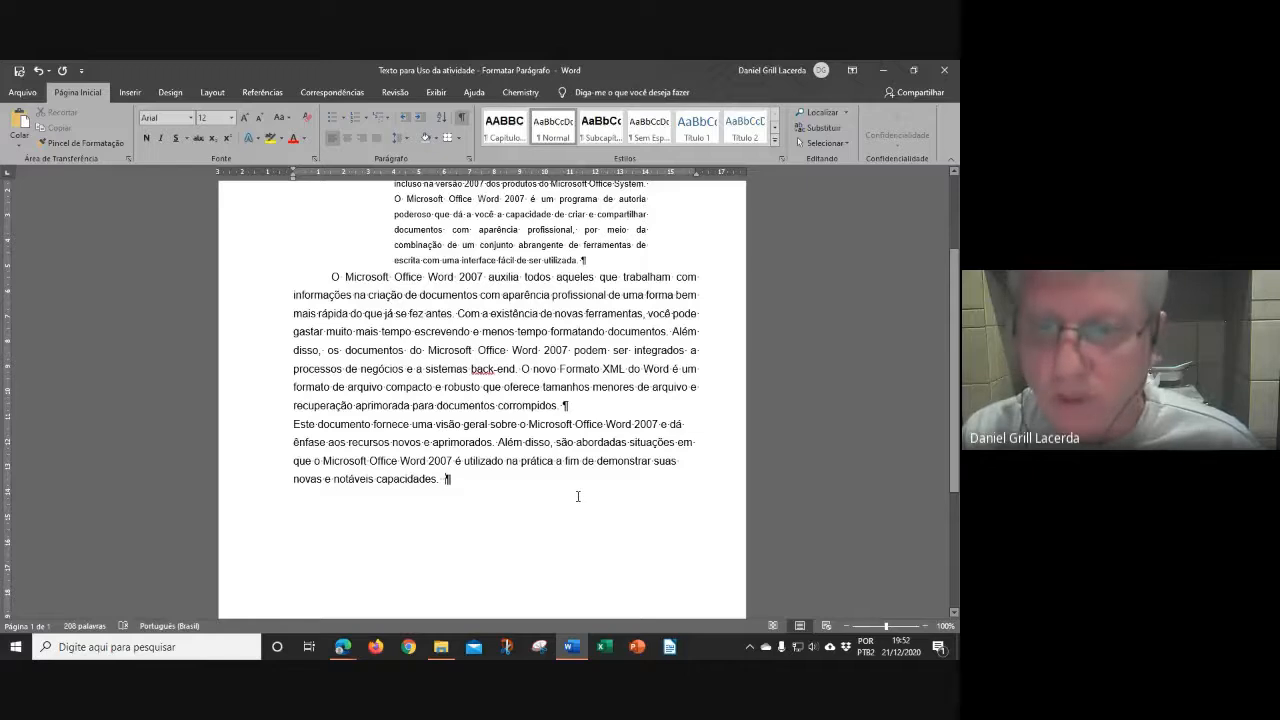
{"action": "double_click", "coordinate": [232, 447]}
{"action": "key", "text": "ctrl+c"}
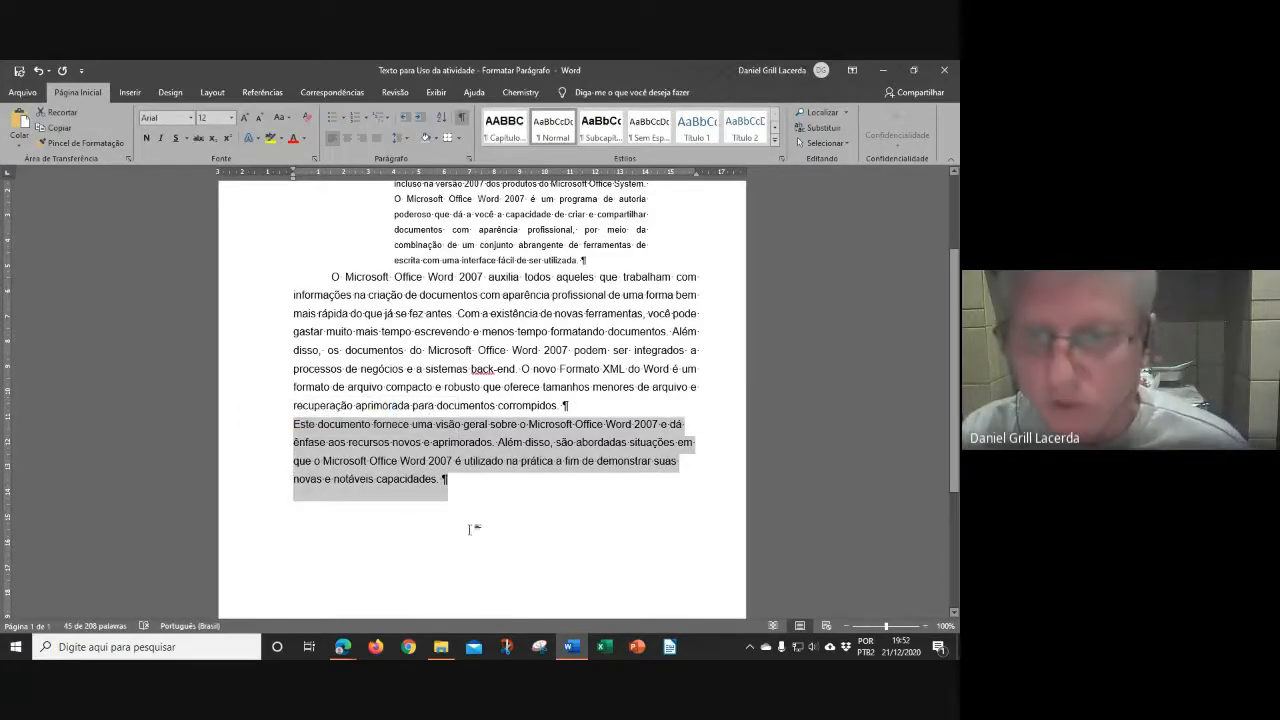
{"action": "left_click", "coordinate": [468, 508]}
{"action": "key", "text": "Return"}
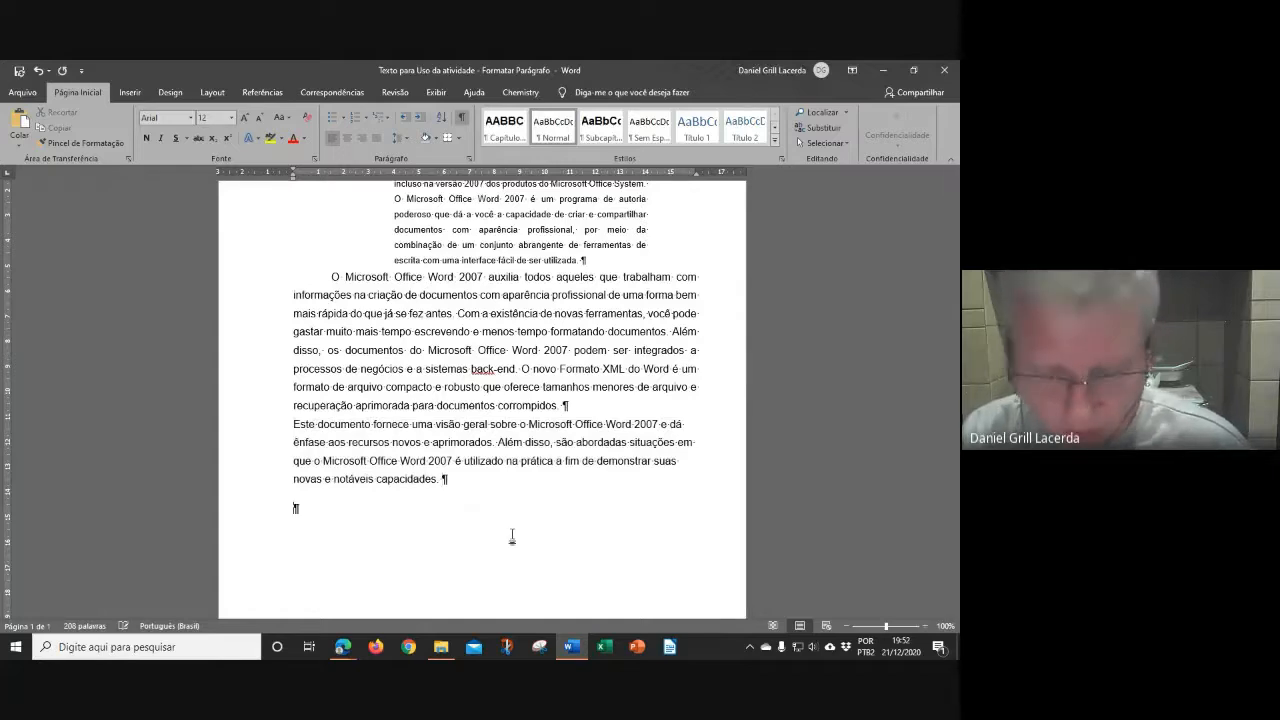
{"action": "key", "text": "ctrl+v"}
{"action": "key", "text": "ctrl+v"}
{"action": "key", "text": "ctrl+v"}
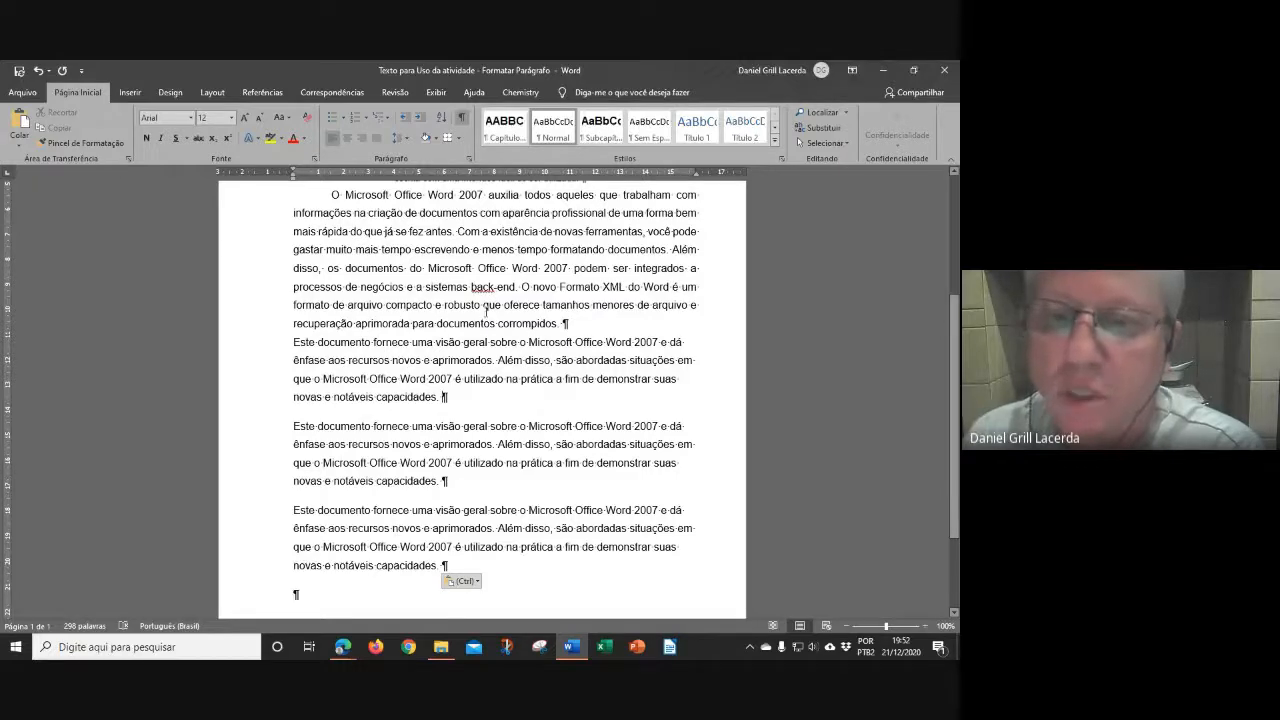
Copy the formatting of the "O Microsoft Office Word 2007 auxilia" paragraph to the second "Este documento fornece" paragraph with Format Painter (Pincel de Formatação).
{"action": "double_click", "coordinate": [239, 236]}
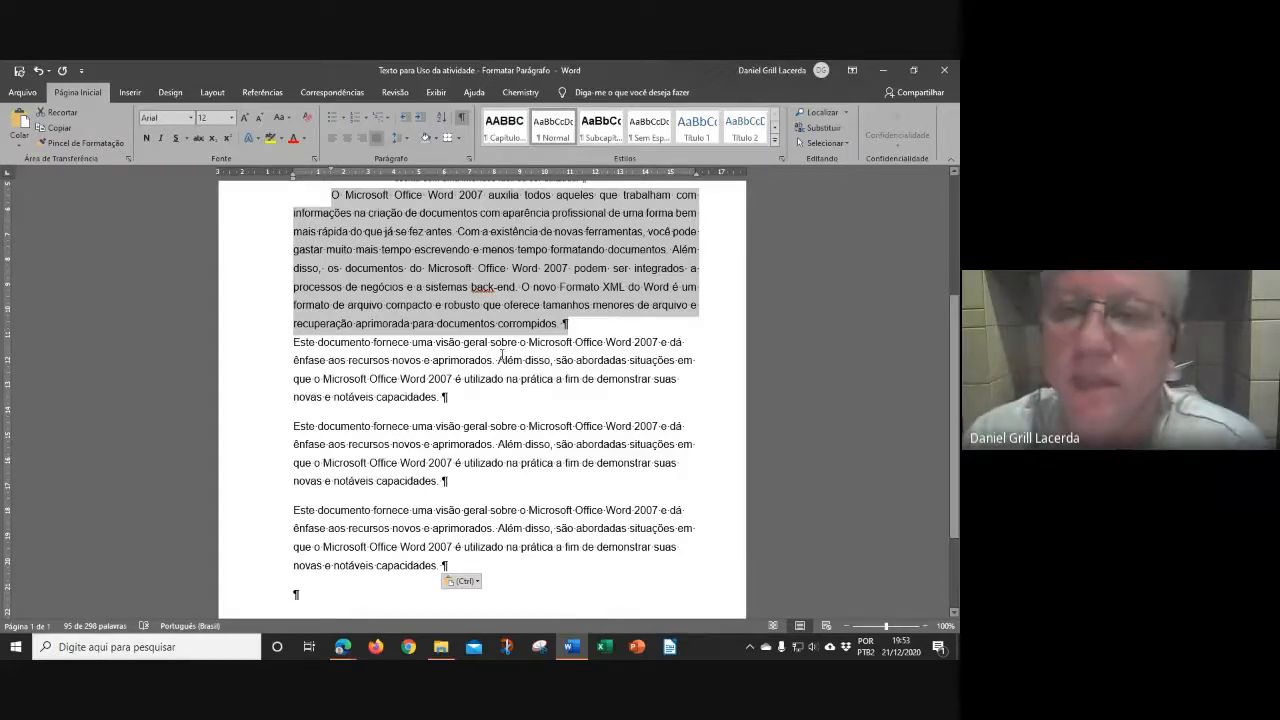
{"action": "scroll", "coordinate": [660, 391], "scroll_direction": "up", "scroll_amount": 2}
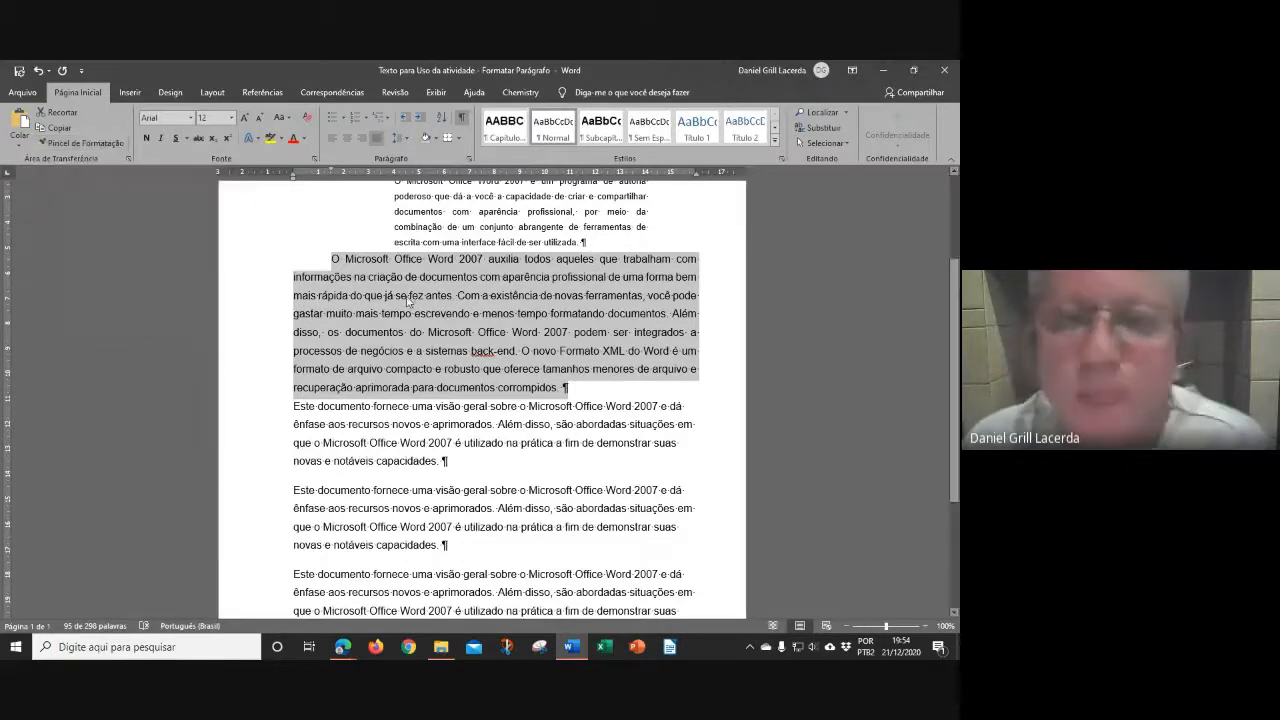
{"action": "left_click", "coordinate": [90, 147]}
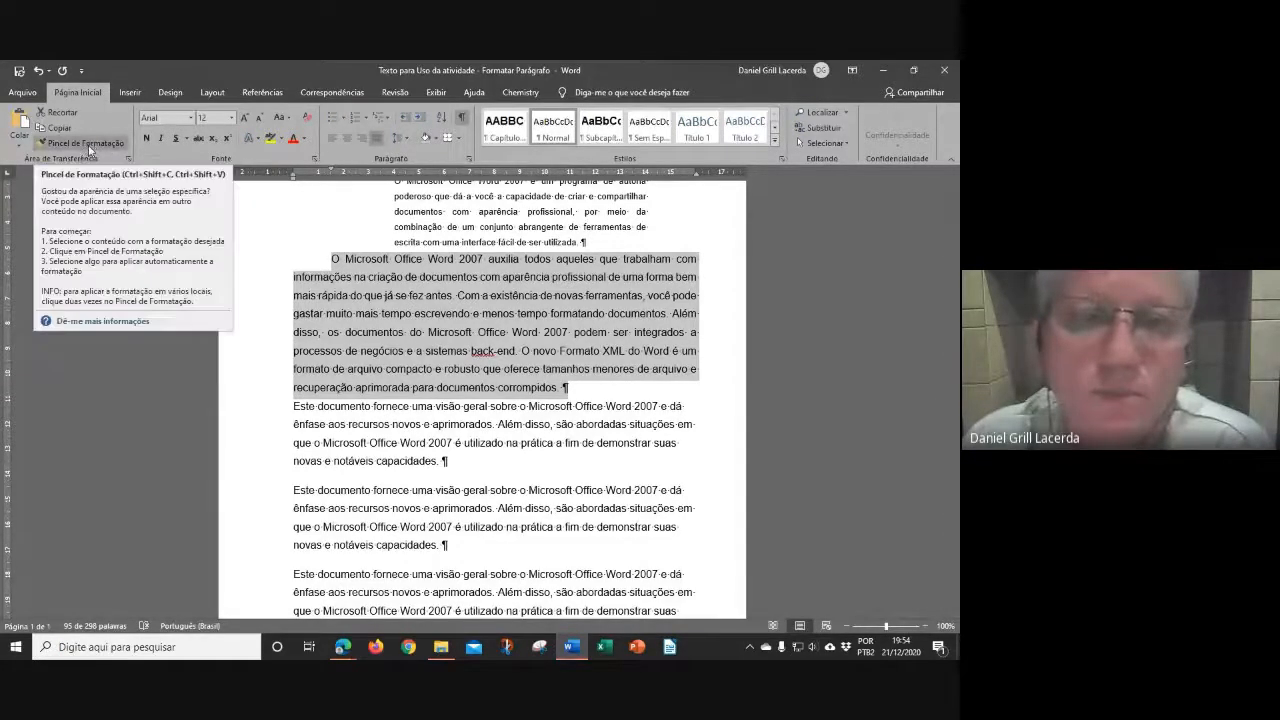
{"action": "left_click", "coordinate": [90, 143]}
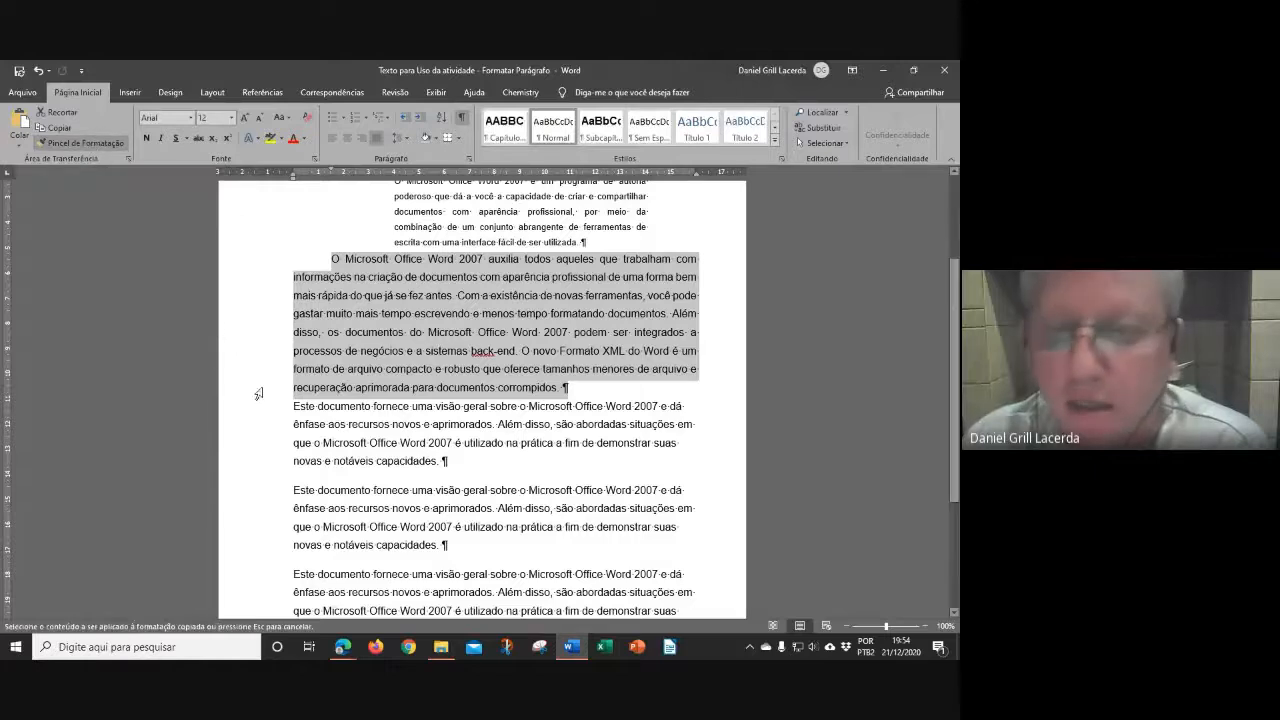
{"action": "scroll", "coordinate": [393, 387], "scroll_direction": "down", "scroll_amount": 1}
{"action": "scroll", "coordinate": [393, 390], "scroll_direction": "down", "scroll_amount": 2}
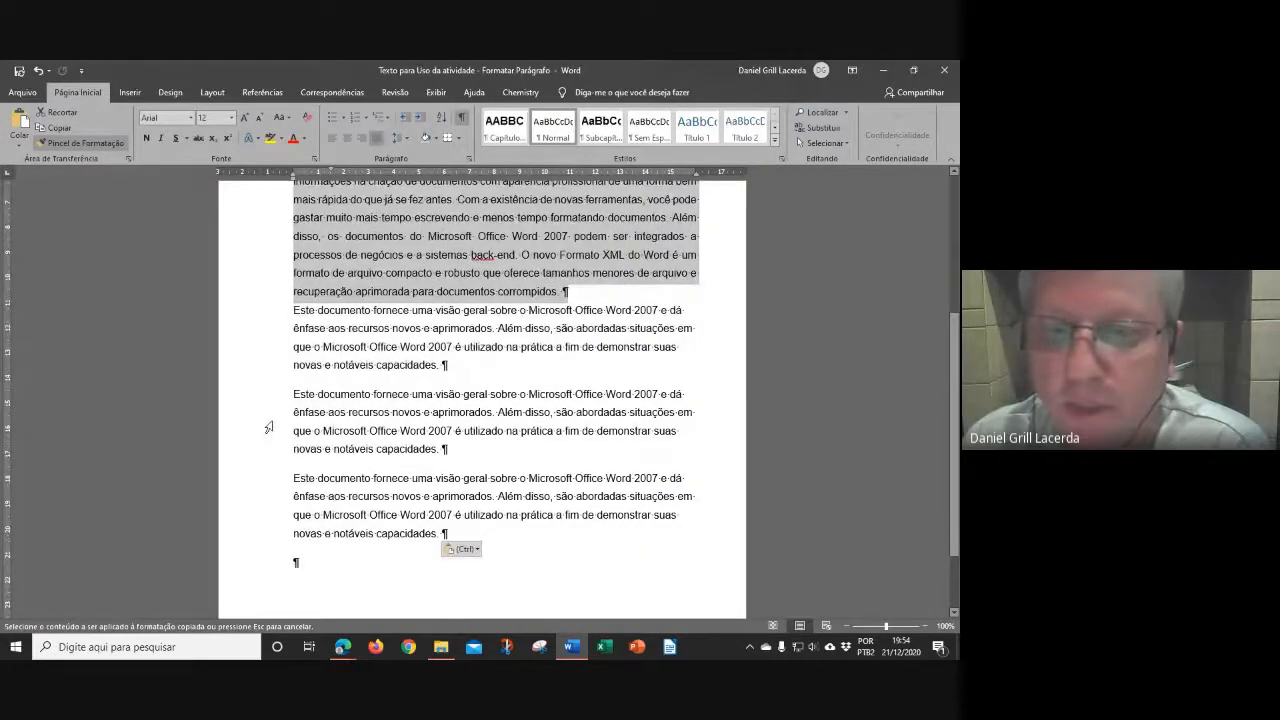
{"action": "left_click", "coordinate": [378, 412]}
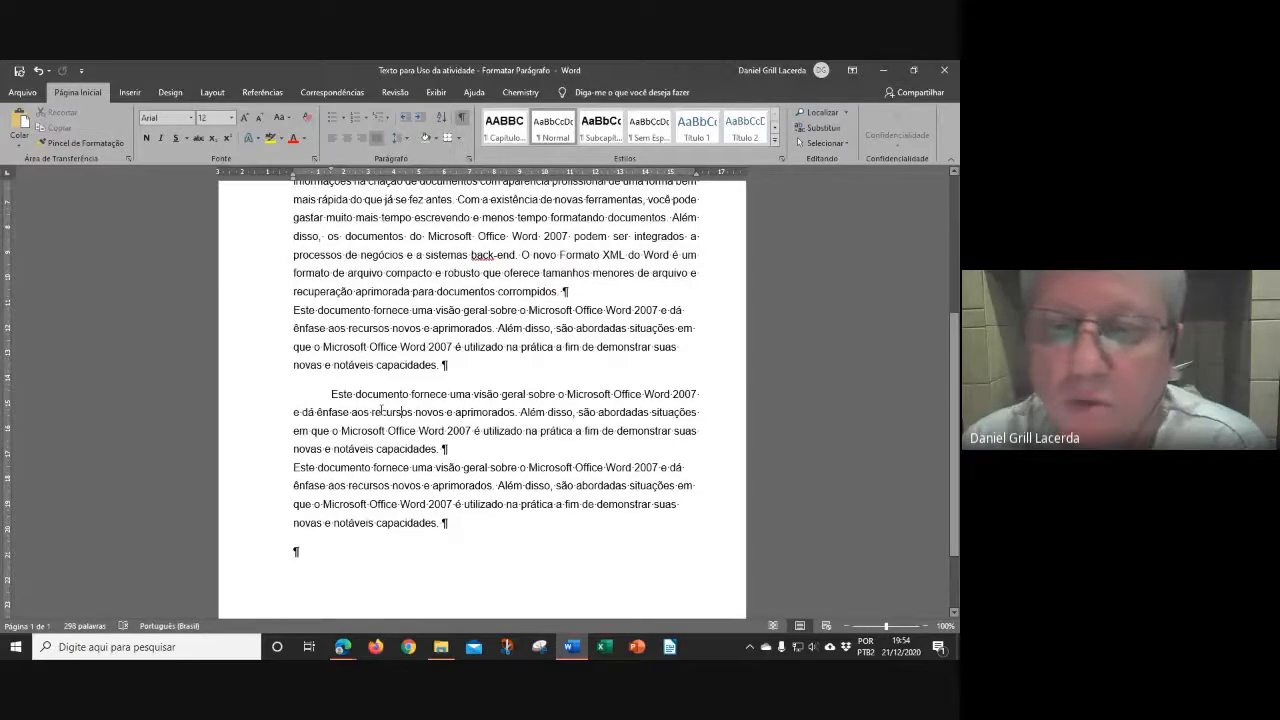
{"action": "left_click", "coordinate": [246, 414]}
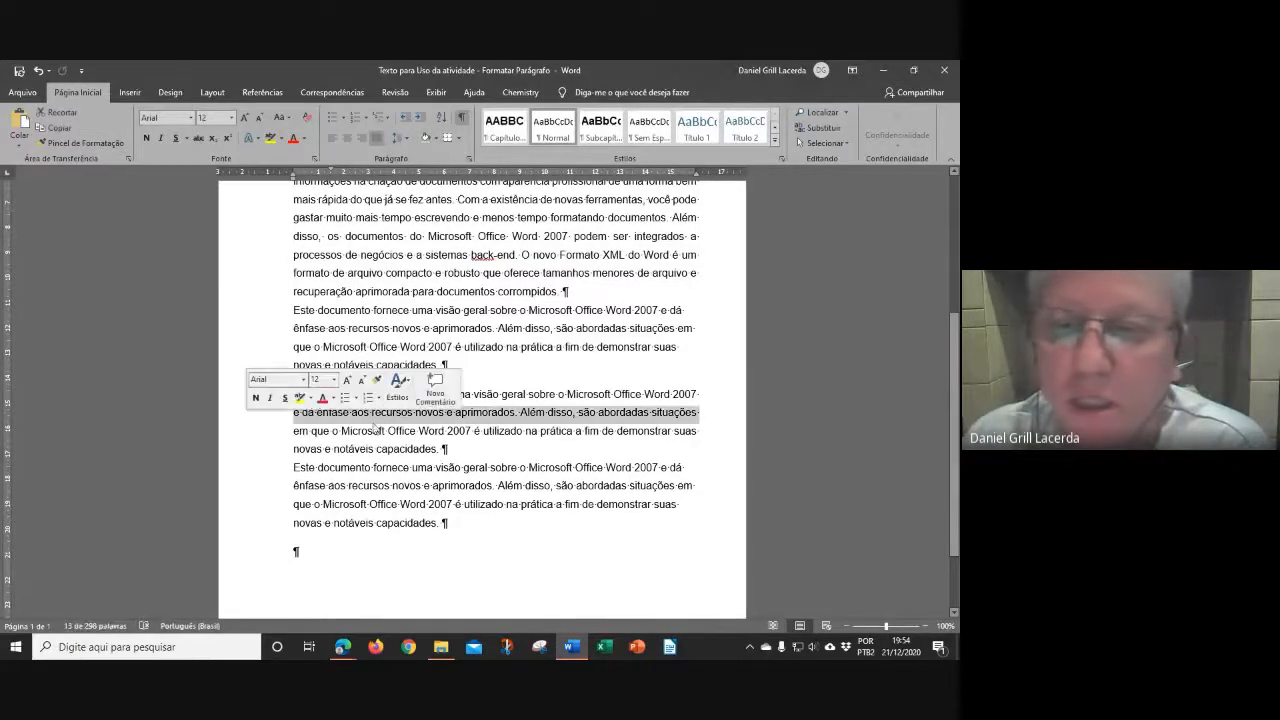
{"action": "left_click", "coordinate": [512, 421]}
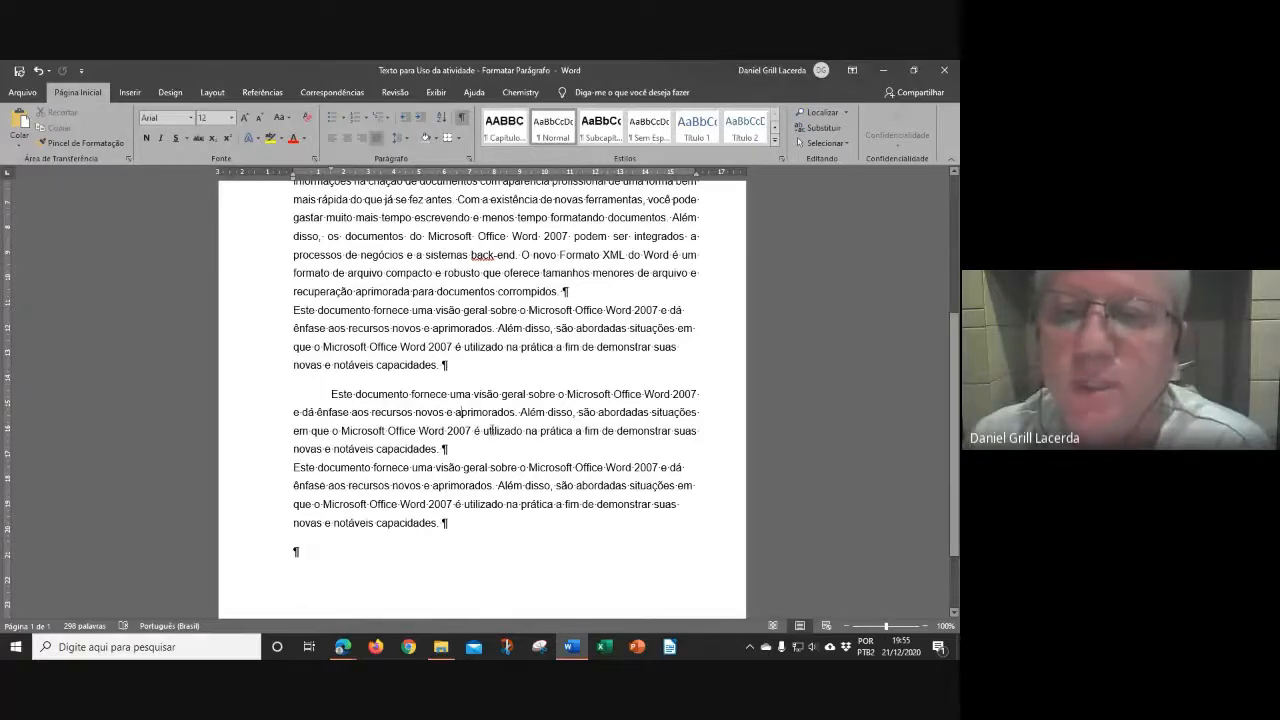
Try to copy the "O Microsoft Office Word 2007 auxilia" paragraph's formatting to the first "Este documento fornece" paragraph, and leave Format Painter.
{"action": "scroll", "coordinate": [491, 430], "scroll_direction": "up", "scroll_amount": 1}
{"action": "scroll", "coordinate": [491, 430], "scroll_direction": "up", "scroll_amount": 1}
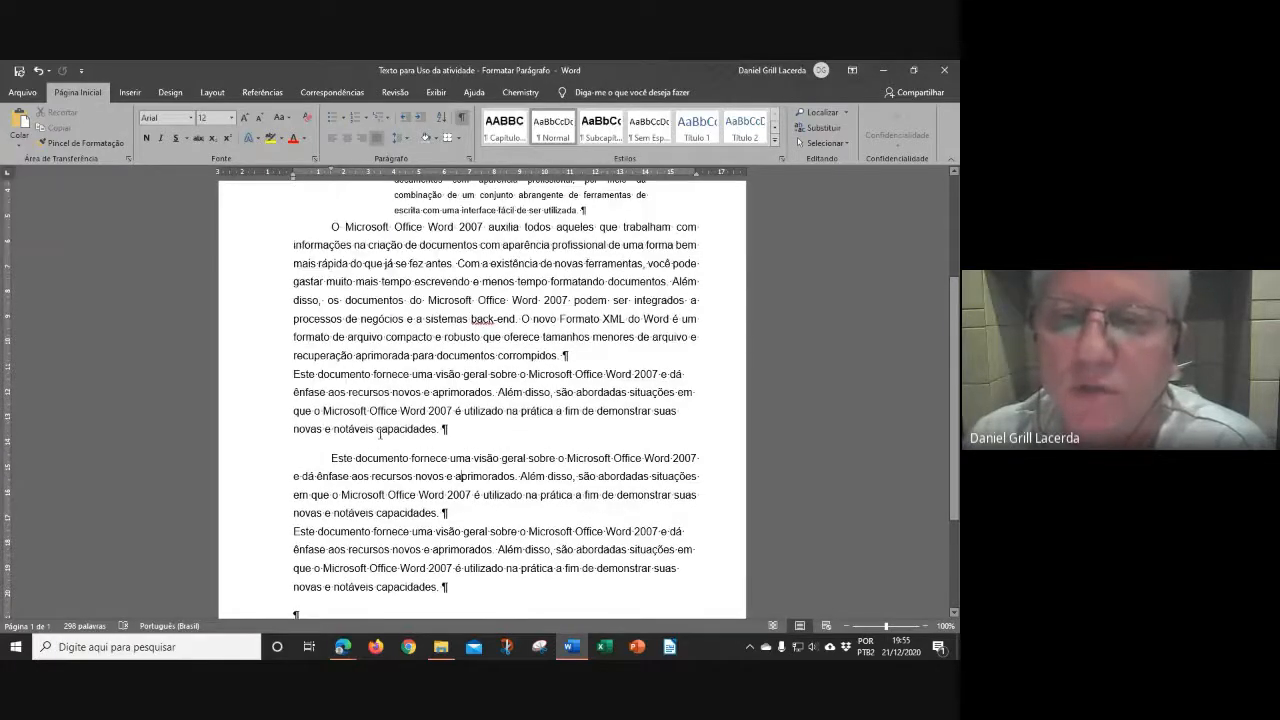
{"action": "double_click", "coordinate": [250, 282]}
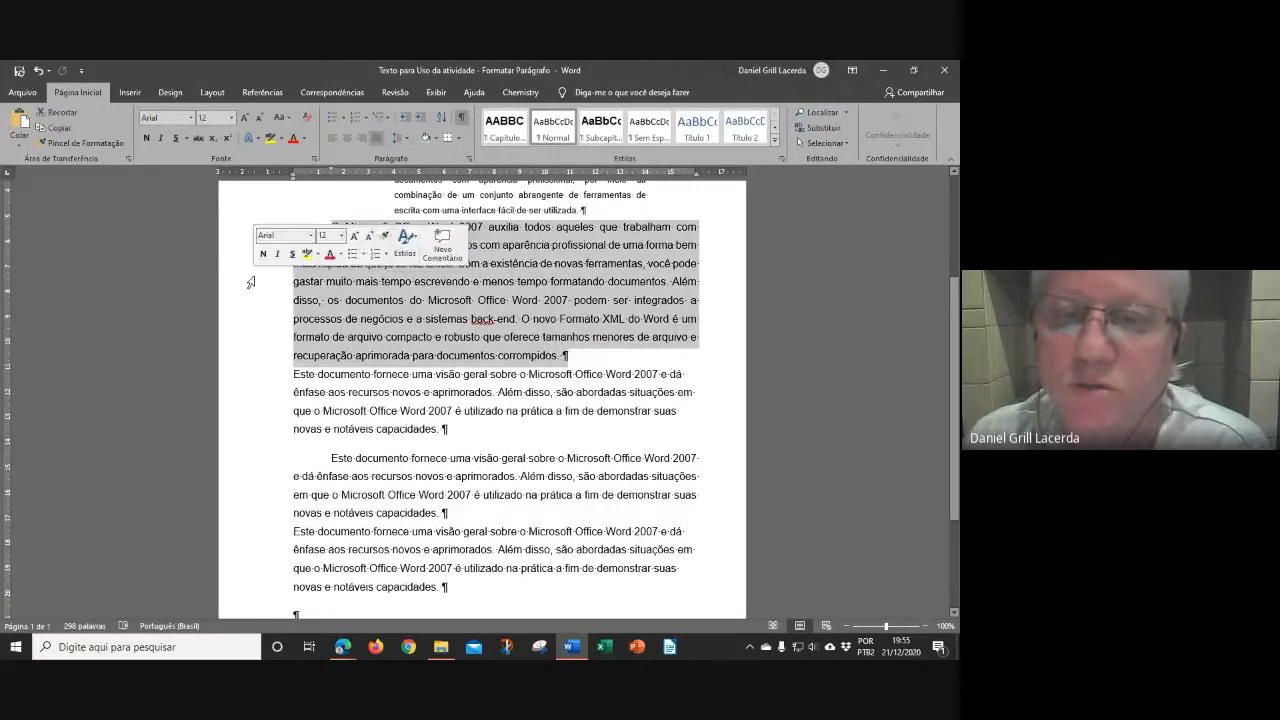
{"action": "left_click", "coordinate": [64, 148]}
{"action": "scroll", "coordinate": [498, 418], "scroll_direction": "down", "scroll_amount": 2}
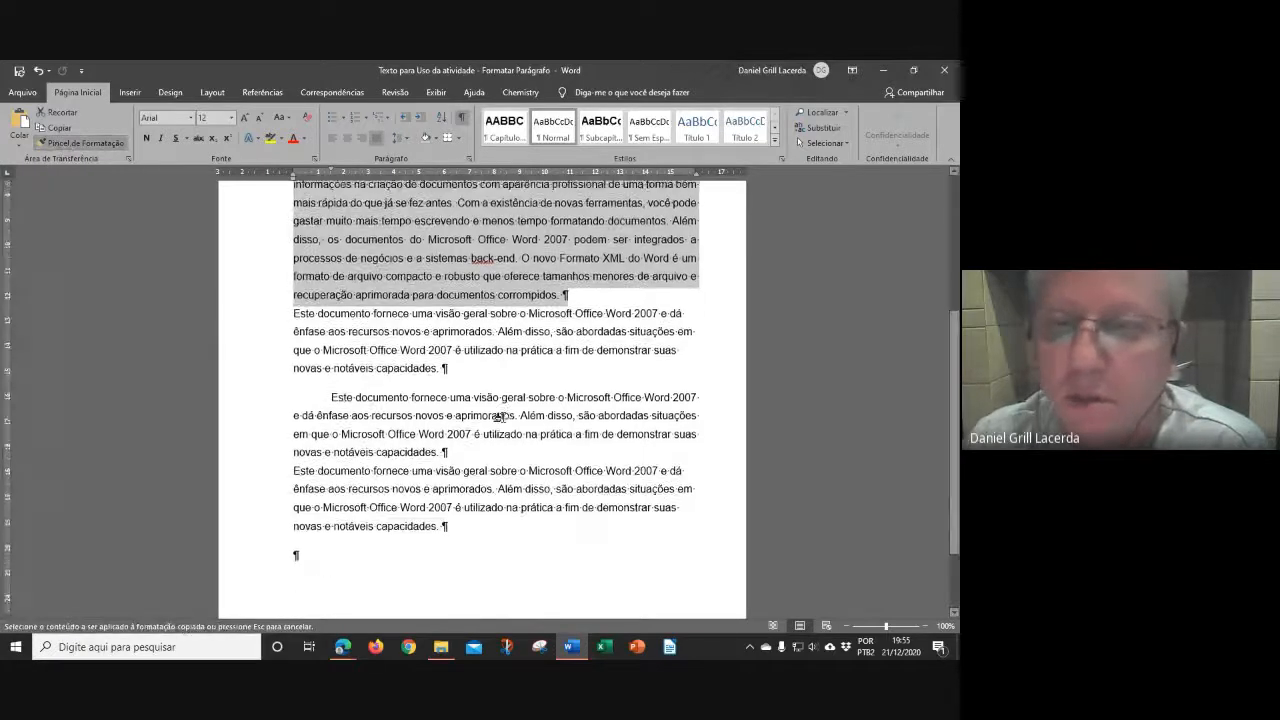
{"action": "scroll", "coordinate": [498, 418], "scroll_direction": "down", "scroll_amount": 2}
{"action": "left_click", "coordinate": [250, 270]}
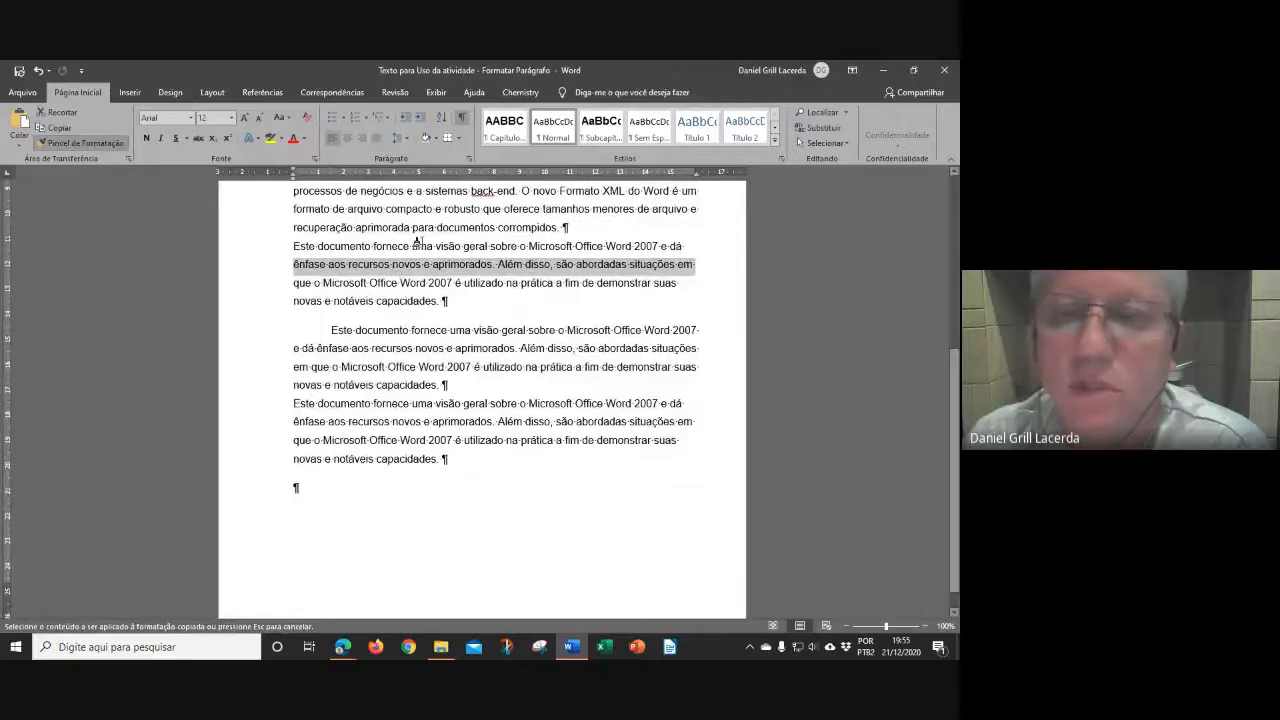
{"action": "scroll", "coordinate": [500, 310], "scroll_direction": "up", "scroll_amount": 3}
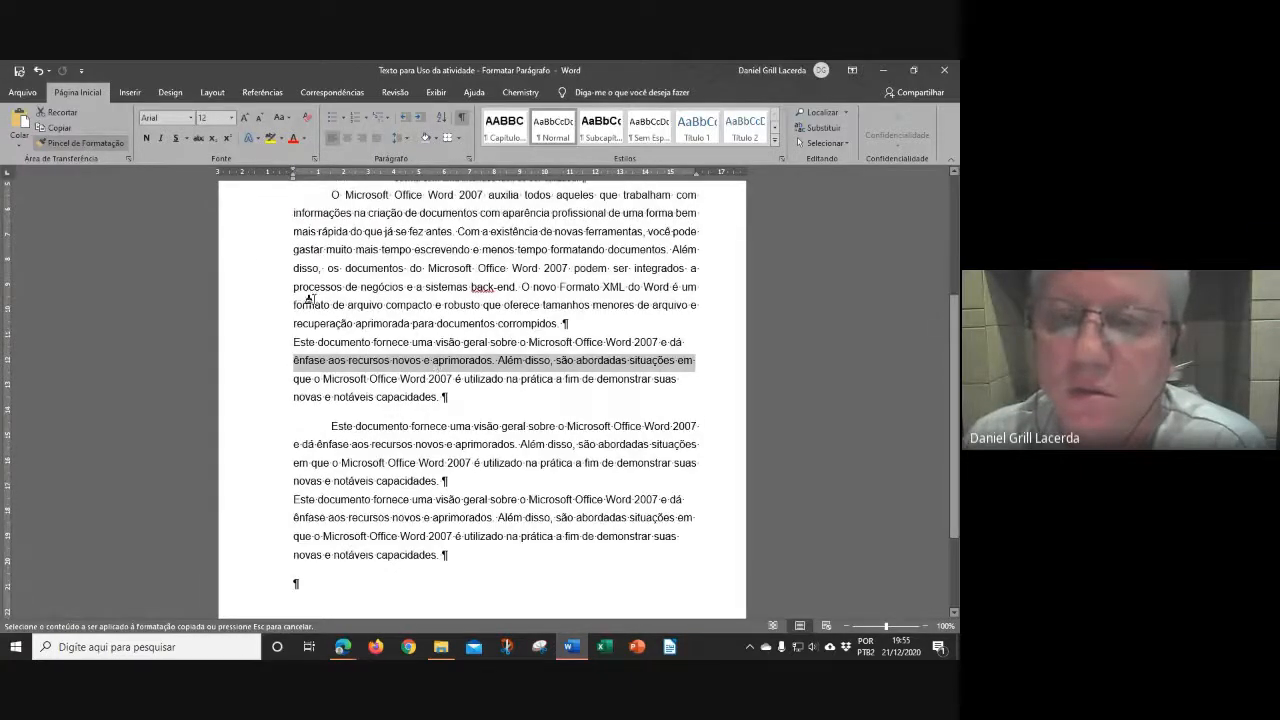
{"action": "left_click", "coordinate": [79, 142]}
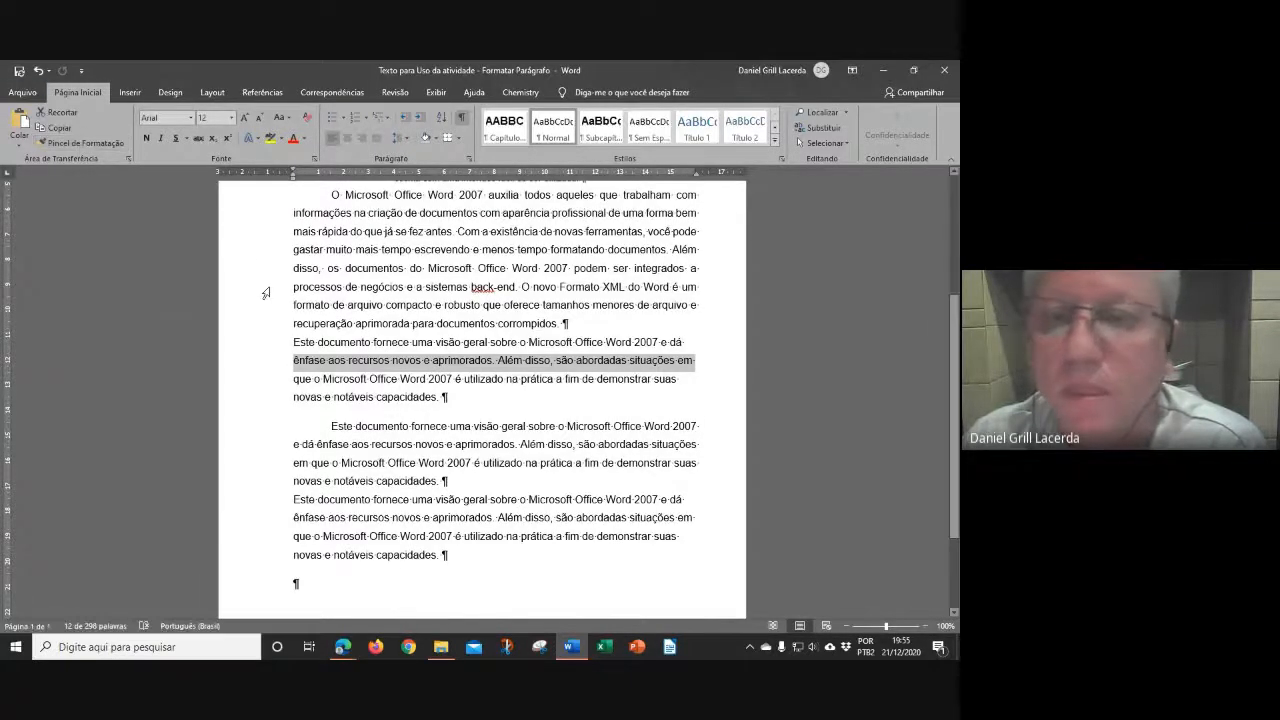
Copy the formatting of the "O Microsoft Office Word 2007 auxilia" paragraph to the first and third "Este documento fornece" paragraphs, keeping Format Painter active.
{"action": "double_click", "coordinate": [265, 290]}
{"action": "left_click", "coordinate": [97, 143]}
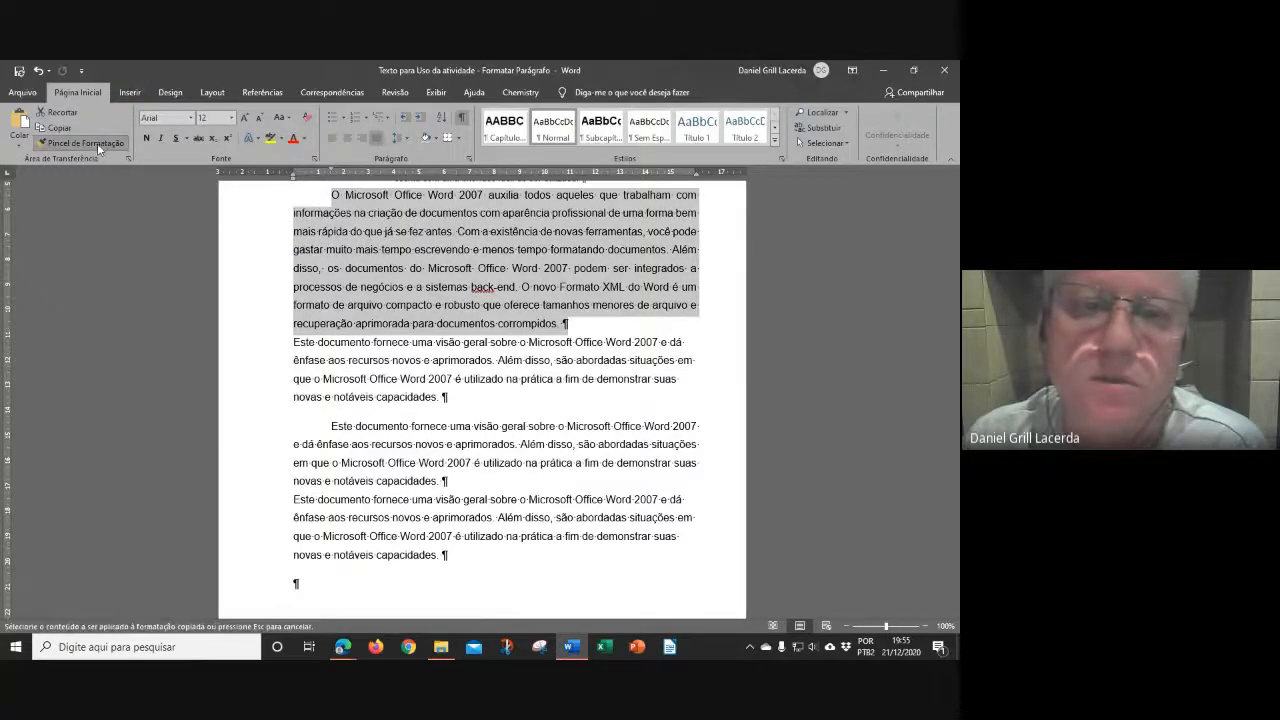
{"action": "scroll", "coordinate": [435, 333], "scroll_direction": "down", "scroll_amount": 1}
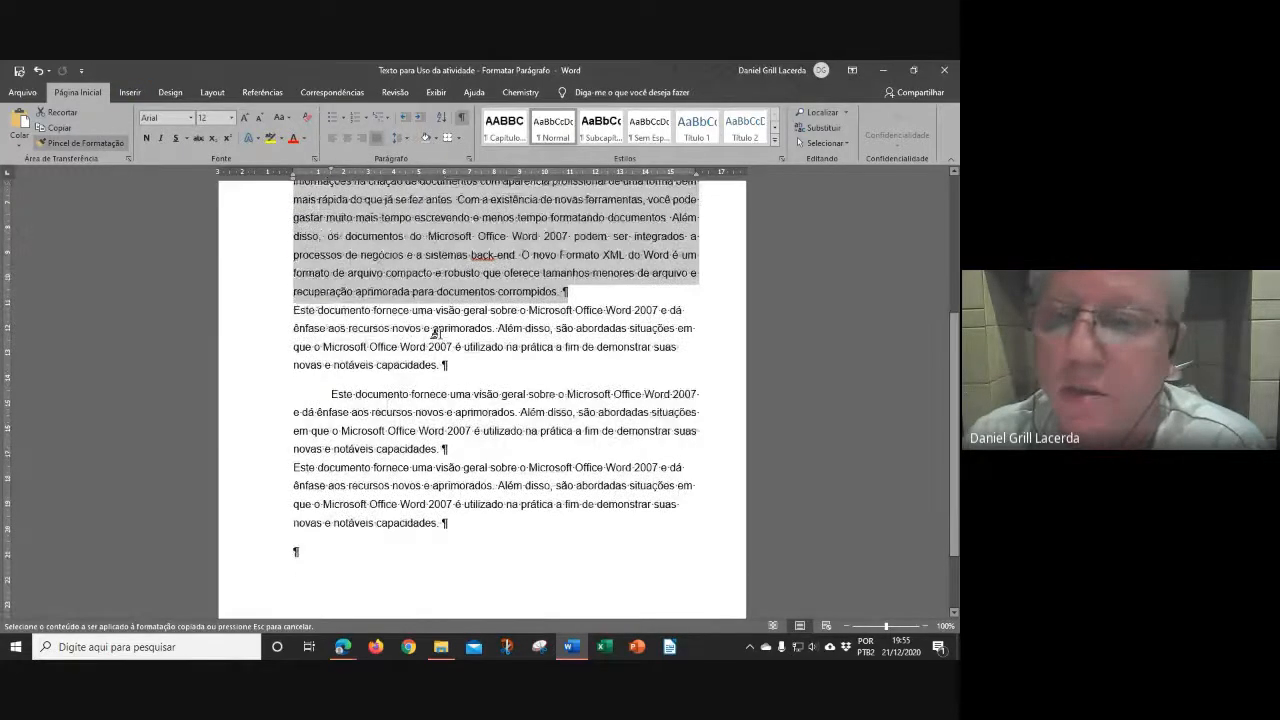
{"action": "left_click", "coordinate": [435, 333]}
{"action": "left_click", "coordinate": [428, 482]}
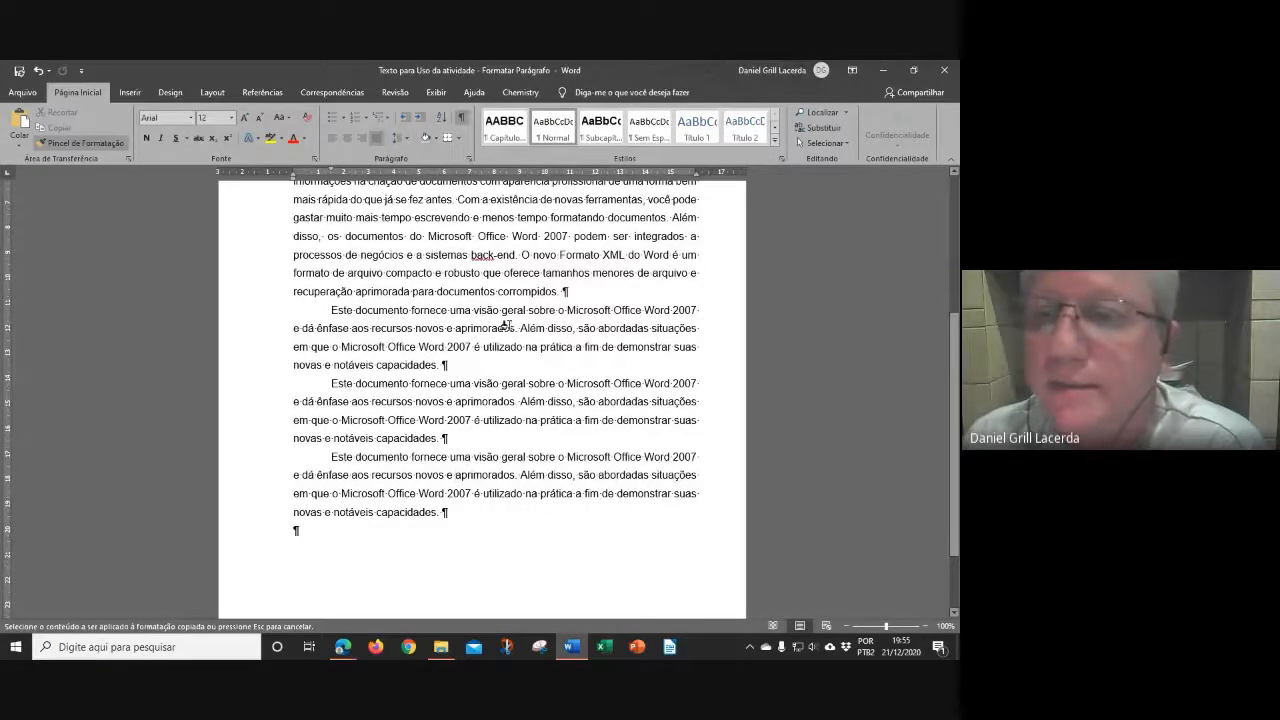
{"action": "scroll", "coordinate": [506, 325], "scroll_direction": "up", "scroll_amount": 2}
{"action": "scroll", "coordinate": [537, 330], "scroll_direction": "down", "scroll_amount": 1}
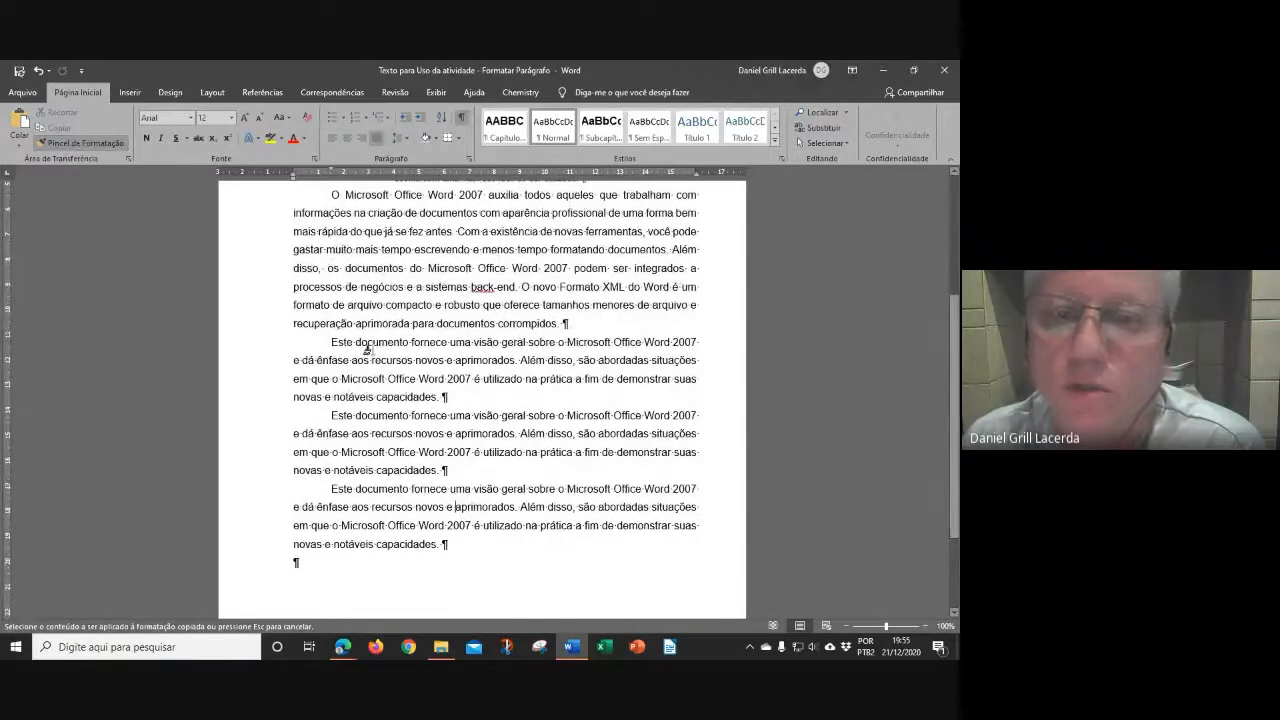
Apply the copied formatting to single words of the "Seja bem-vindo" paragraph, including "2007", "com", "autoria" and "Microsoft".
{"action": "scroll", "coordinate": [500, 380], "scroll_direction": "up", "scroll_amount": 3}
{"action": "scroll", "coordinate": [495, 392], "scroll_direction": "up", "scroll_amount": 2}
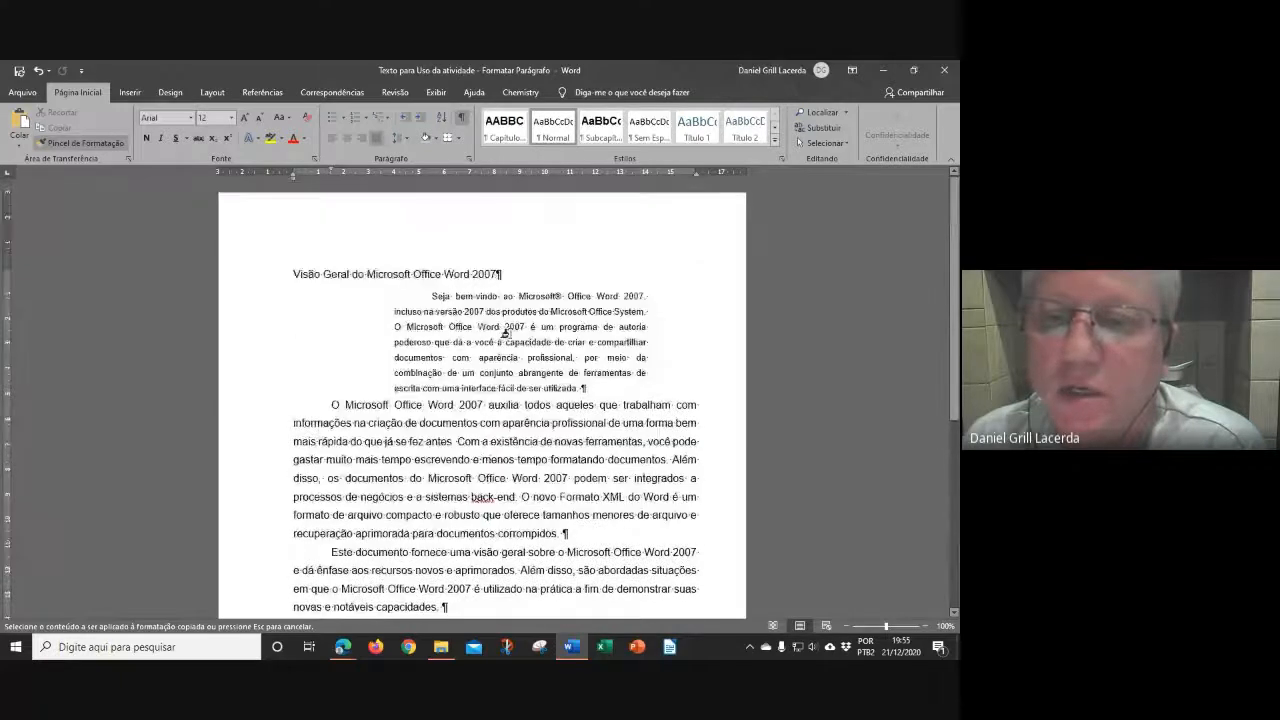
{"action": "left_click", "coordinate": [508, 326]}
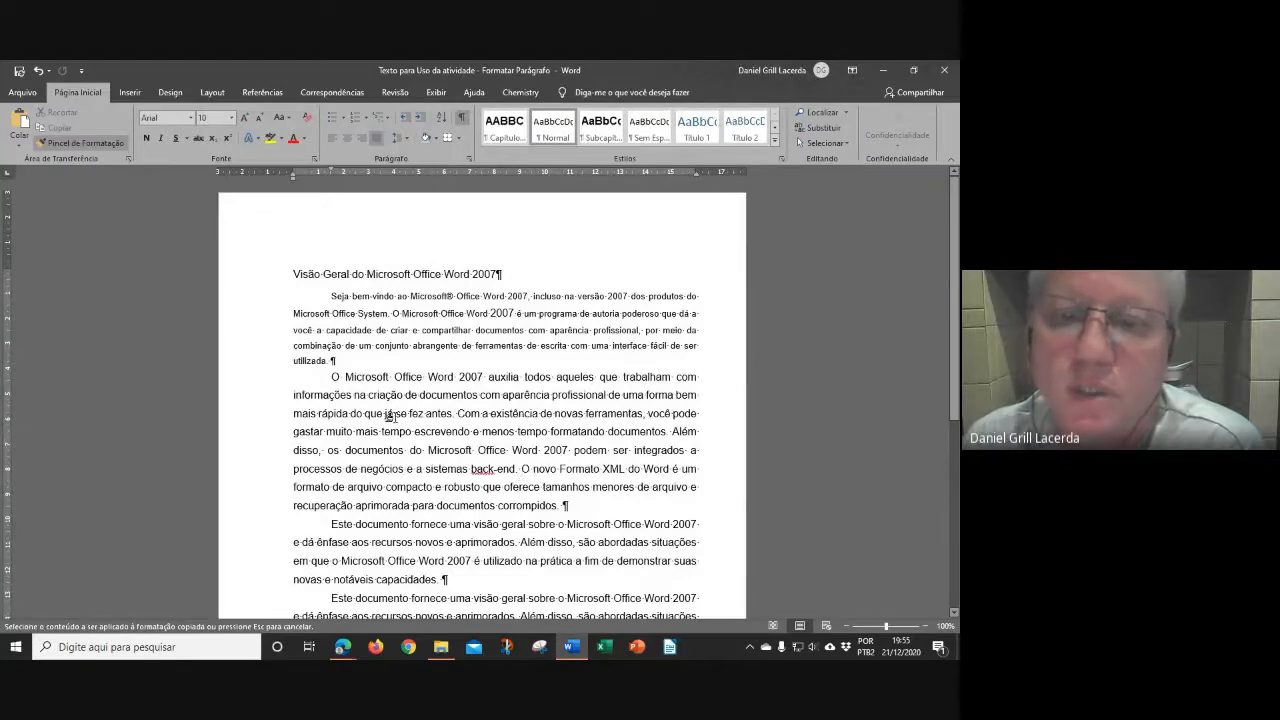
{"action": "scroll", "coordinate": [434, 425], "scroll_direction": "down", "scroll_amount": 1}
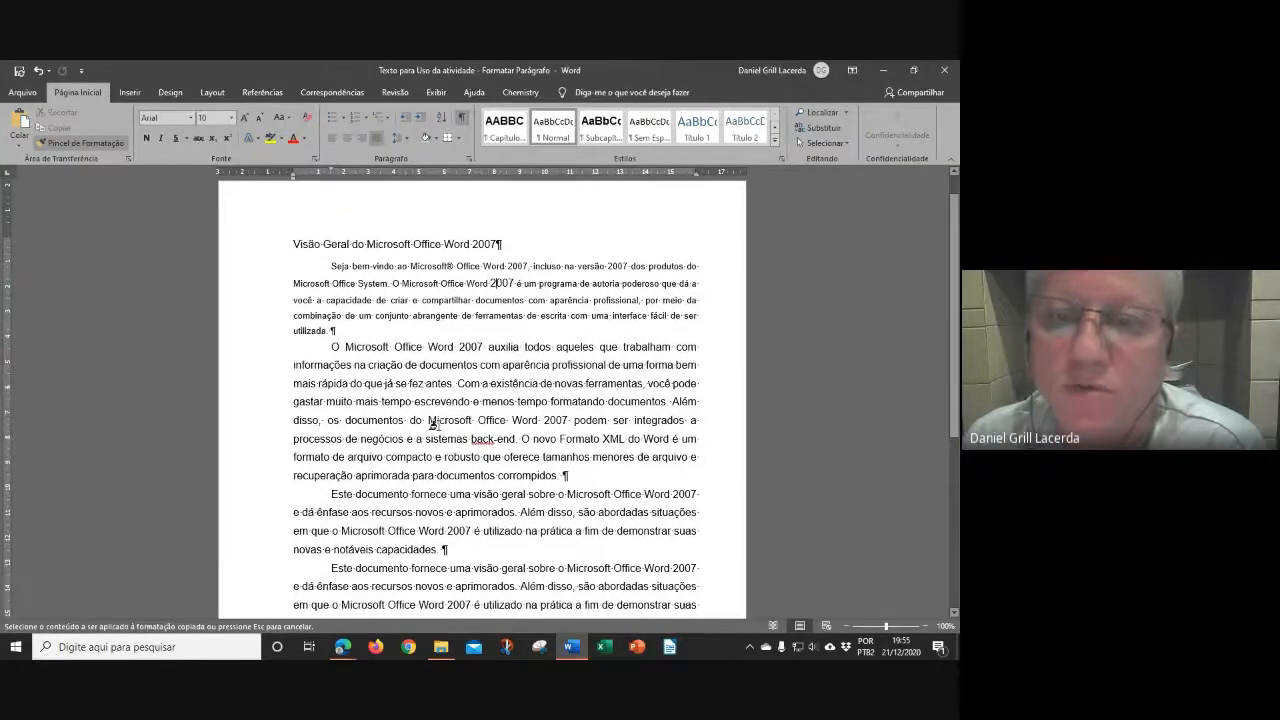
{"action": "scroll", "coordinate": [434, 425], "scroll_direction": "down", "scroll_amount": 1}
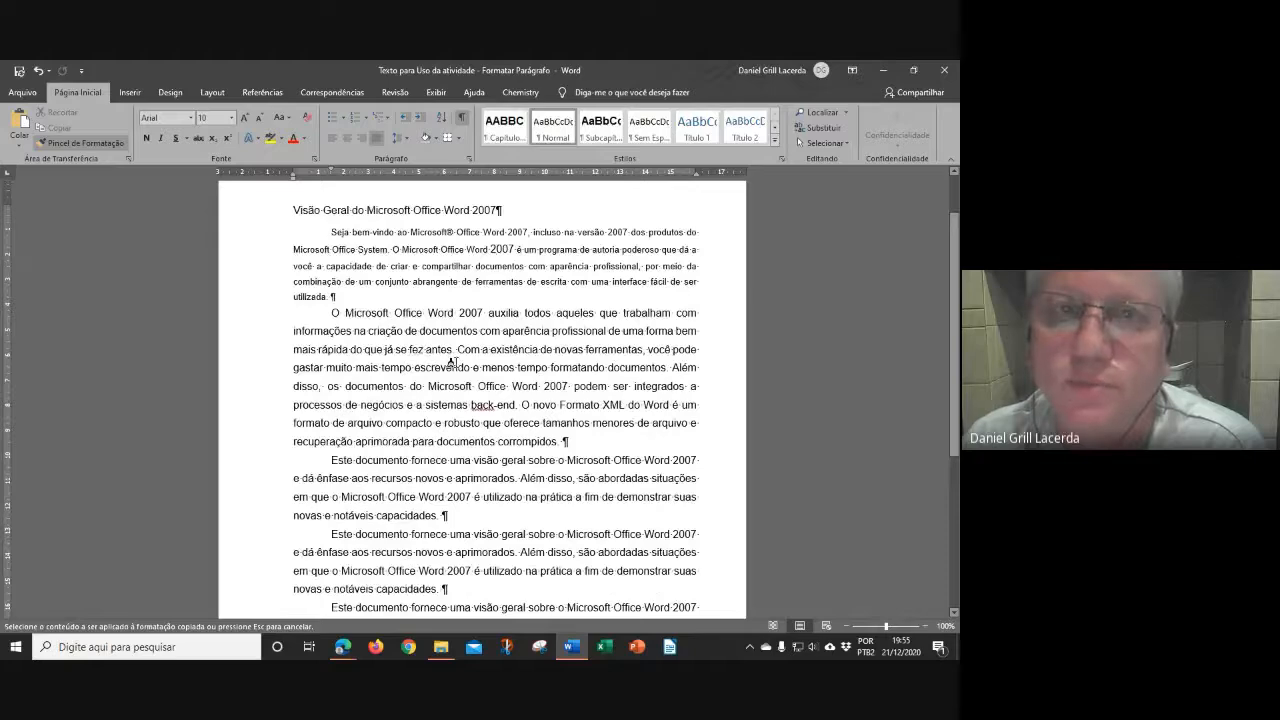
{"action": "scroll", "coordinate": [456, 370], "scroll_direction": "up", "scroll_amount": 2}
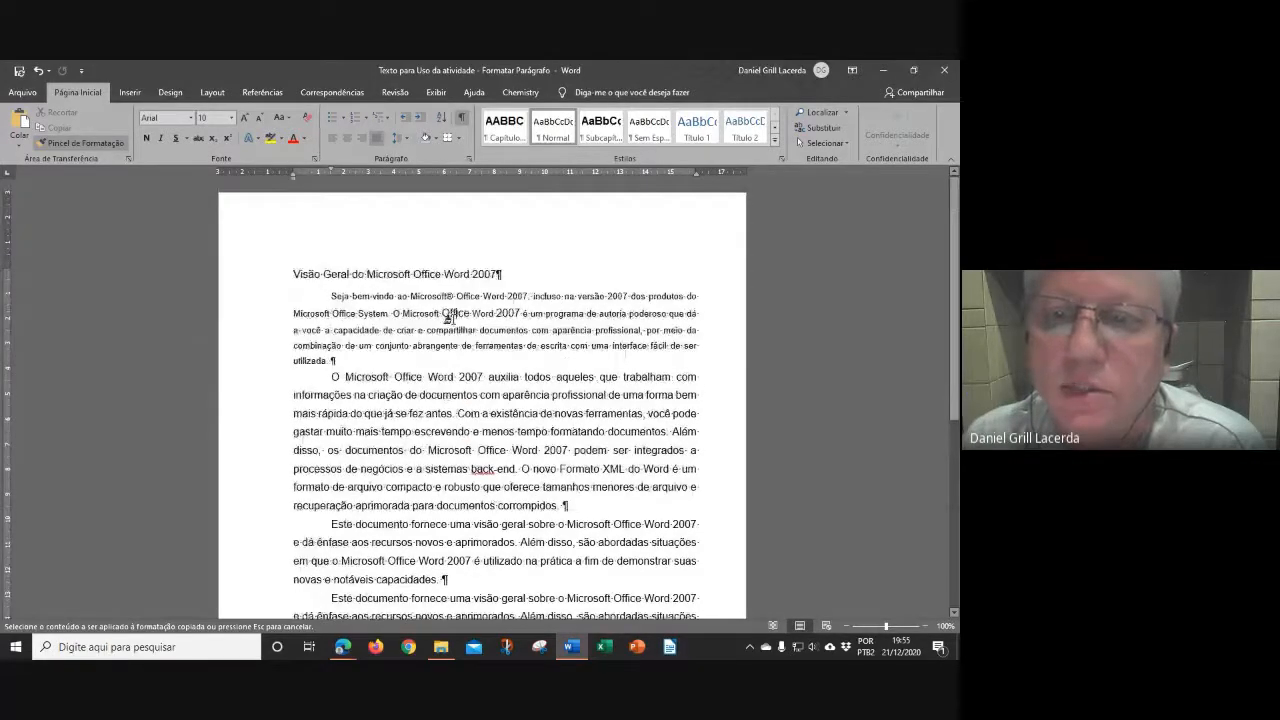
{"action": "left_click", "coordinate": [538, 329]}
{"action": "left_click", "coordinate": [607, 313]}
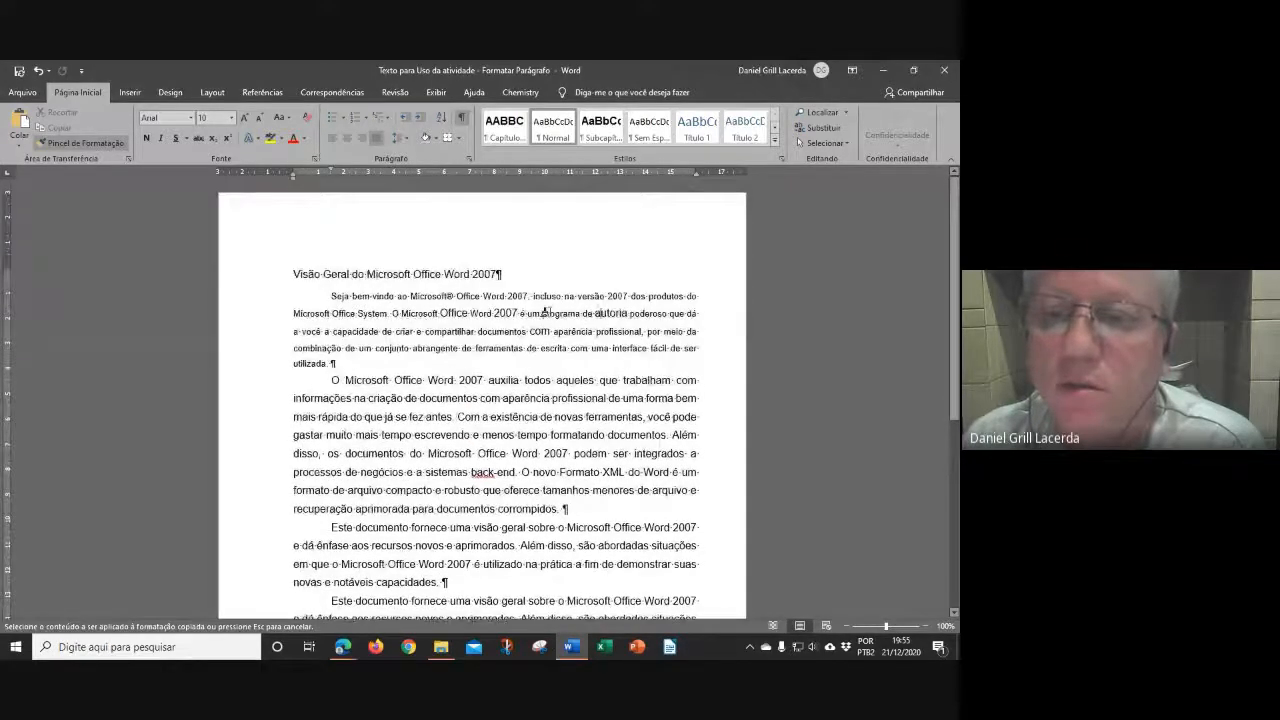
{"action": "left_click", "coordinate": [440, 297]}
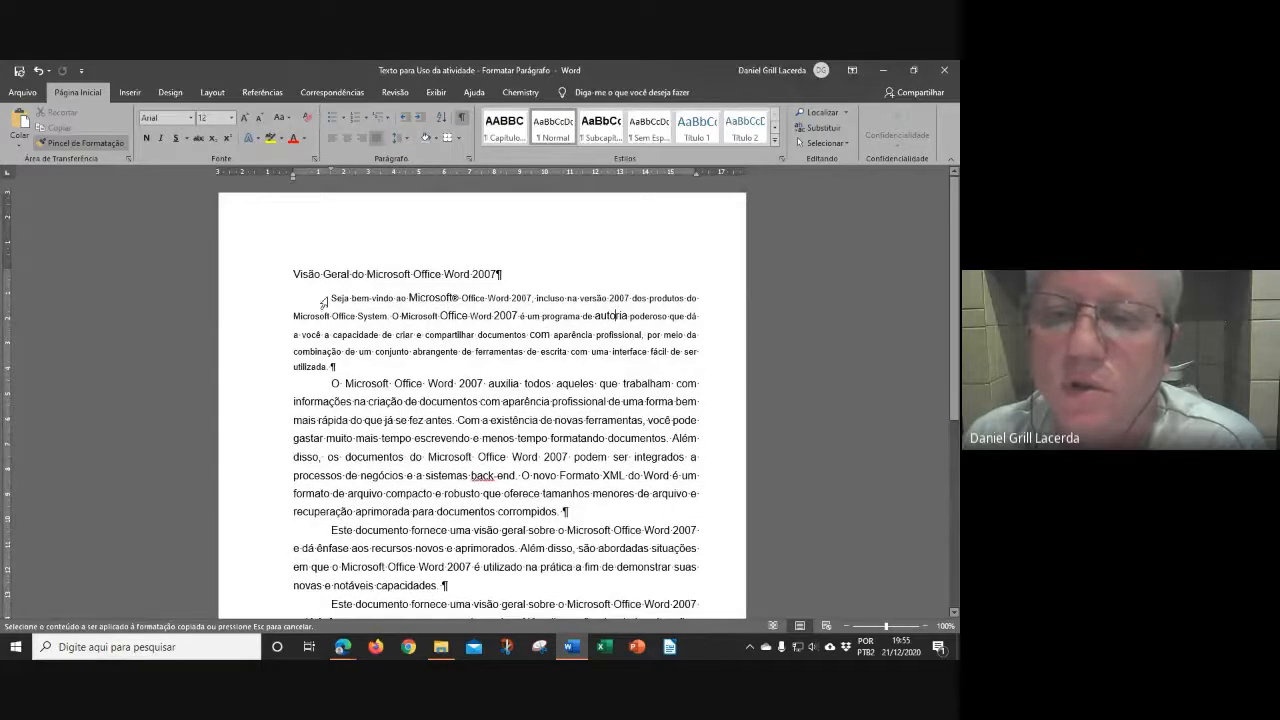
Apply the copied formatting to the whole "Seja bem-vindo" paragraph and turn off Format Painter.
{"action": "left_click_drag", "start_coordinate": [262, 322], "coordinate": [260, 372]}
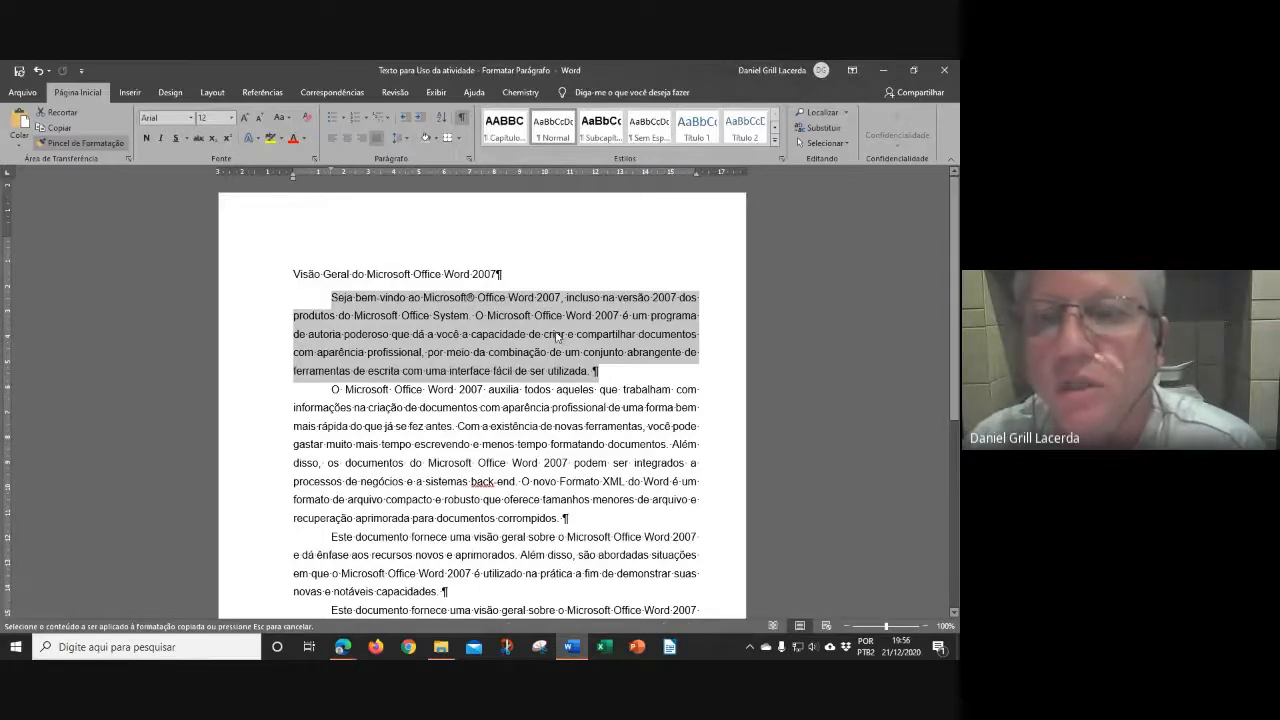
{"action": "scroll", "coordinate": [557, 336], "scroll_direction": "down", "scroll_amount": 1}
{"action": "scroll", "coordinate": [549, 330], "scroll_direction": "down", "scroll_amount": 1}
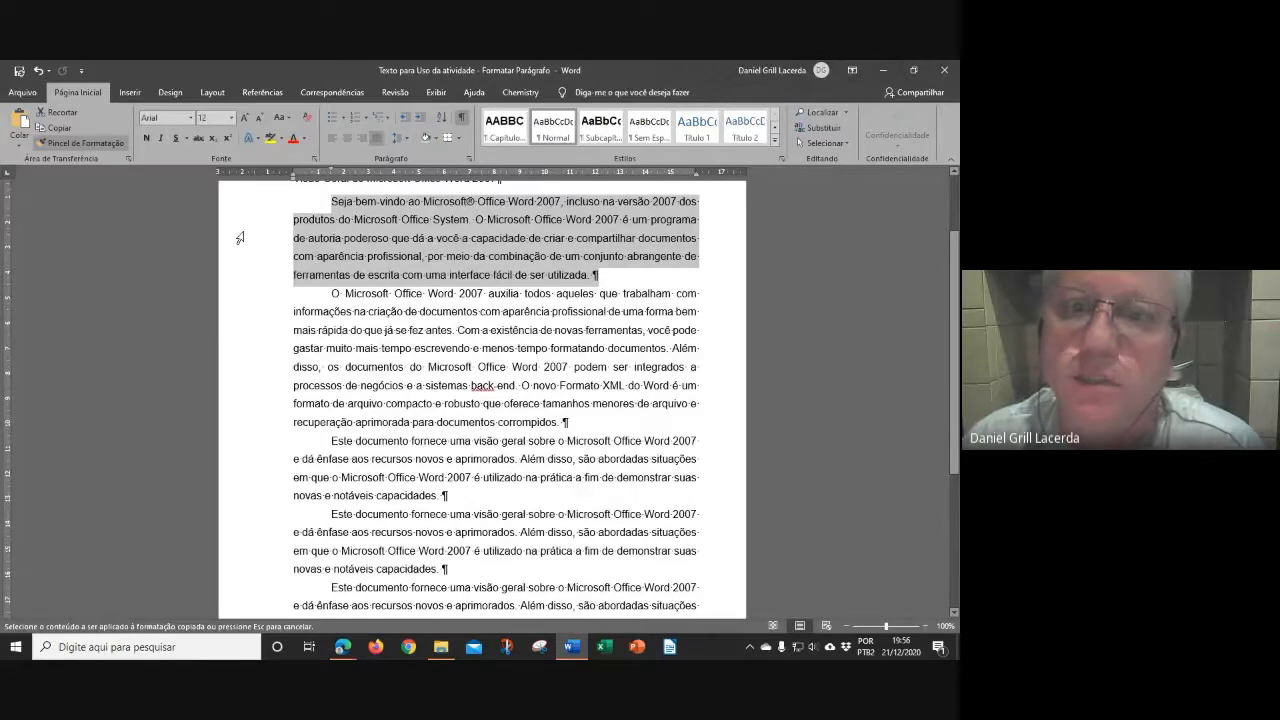
{"action": "scroll", "coordinate": [512, 283], "scroll_direction": "up", "scroll_amount": 1}
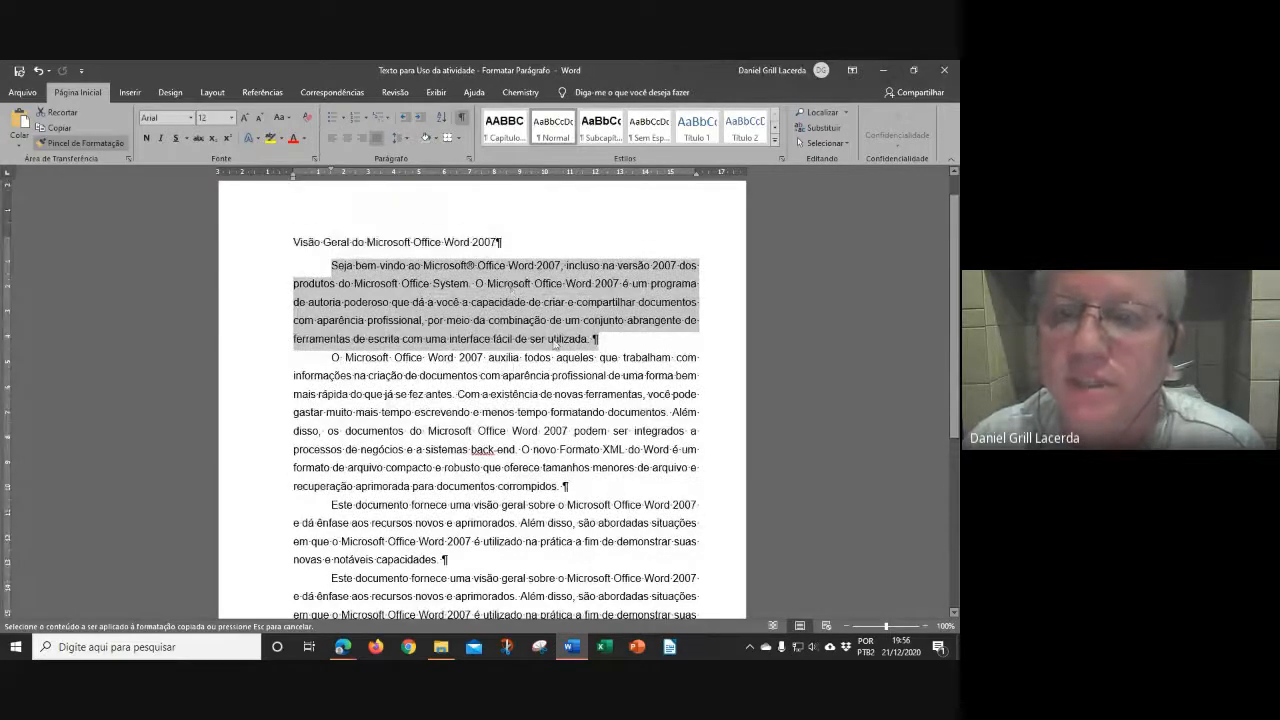
{"action": "left_click", "coordinate": [503, 394]}
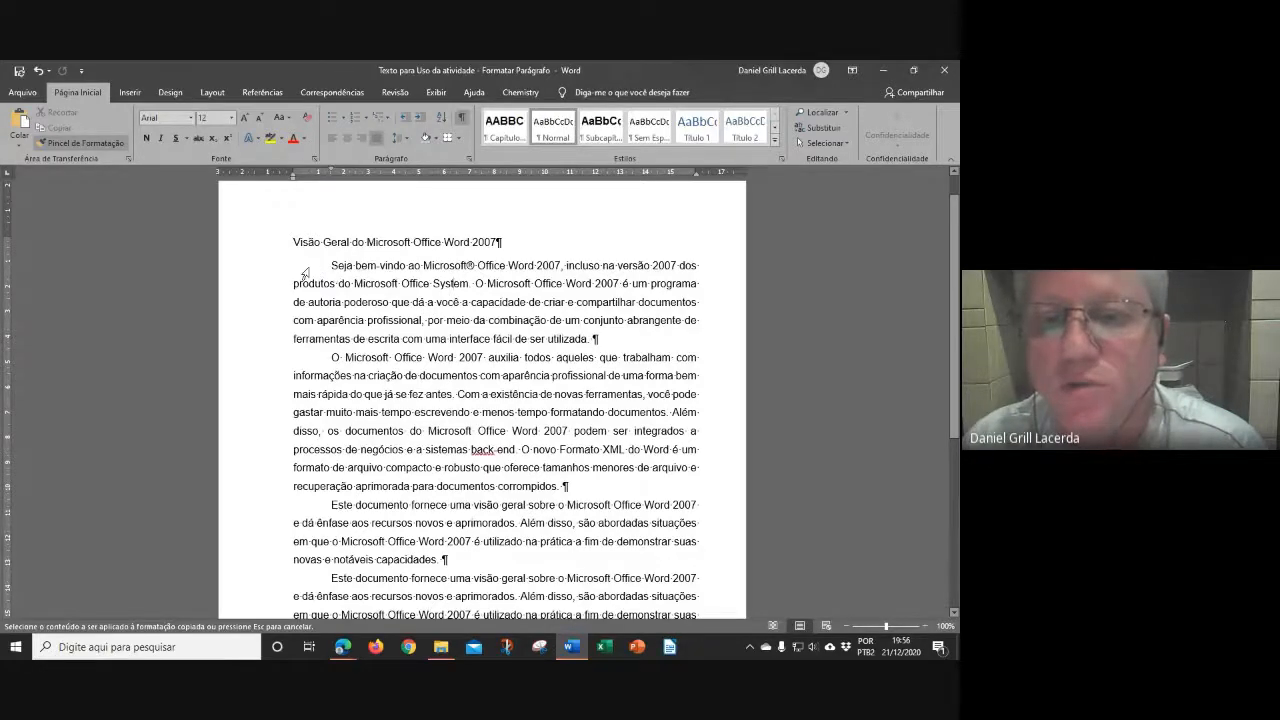
{"action": "left_click_drag", "start_coordinate": [265, 268], "coordinate": [258, 338]}
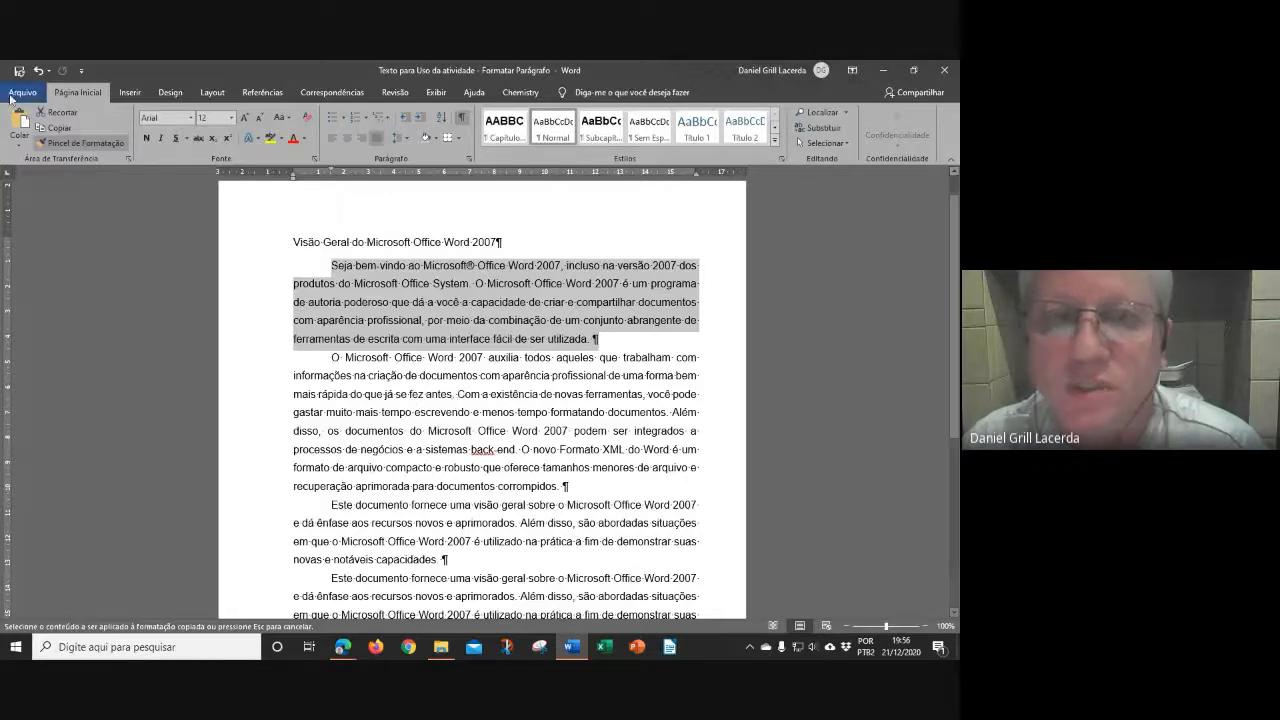
{"action": "left_click", "coordinate": [76, 143]}
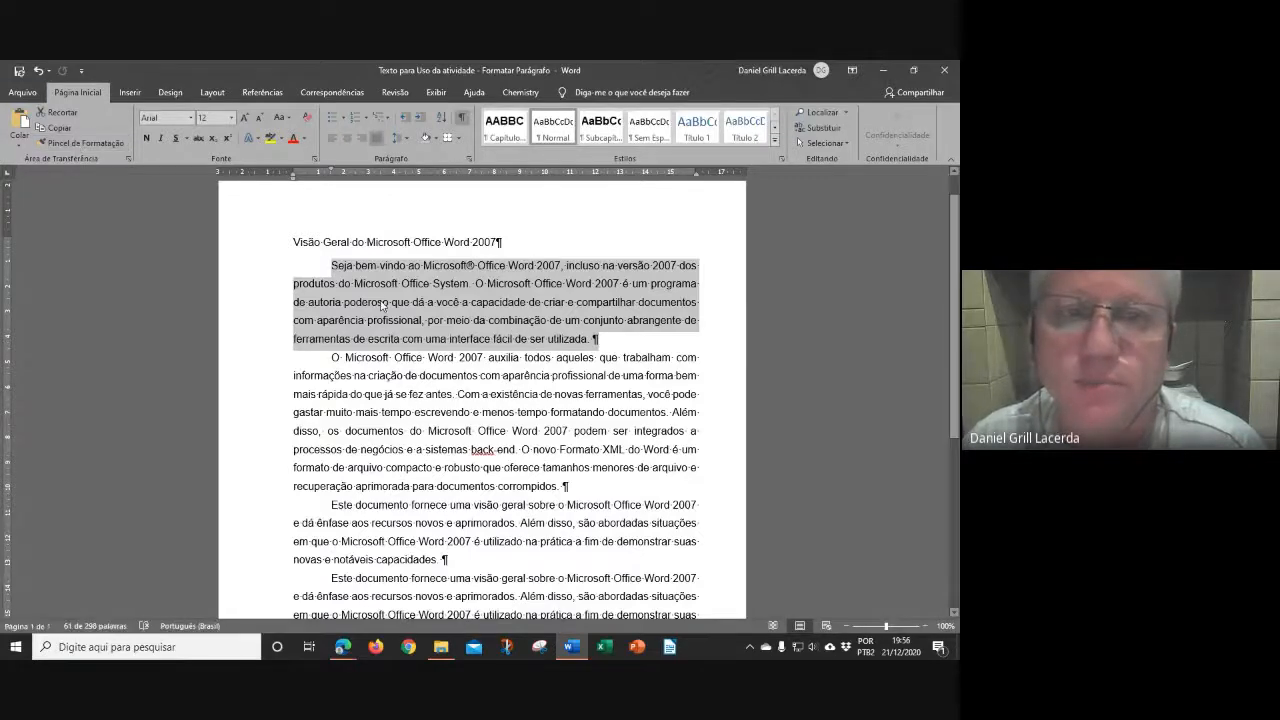
{"action": "left_click", "coordinate": [427, 357]}
Select the "O Microsoft Office Word 2007 auxilia" paragraph and compare the formatting of all the document's paragraphs.
{"action": "scroll", "coordinate": [240, 300], "scroll_direction": "down", "scroll_amount": 1}
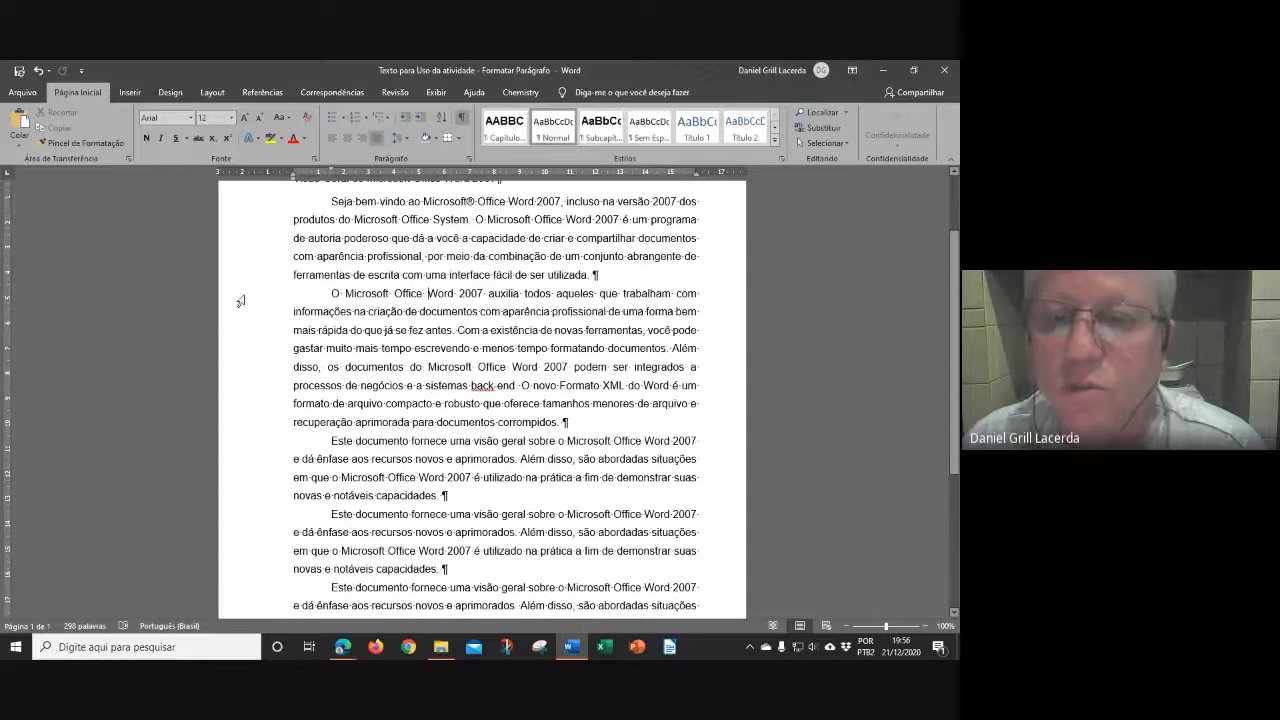
{"action": "left_click_drag", "start_coordinate": [240, 294], "coordinate": [243, 423]}
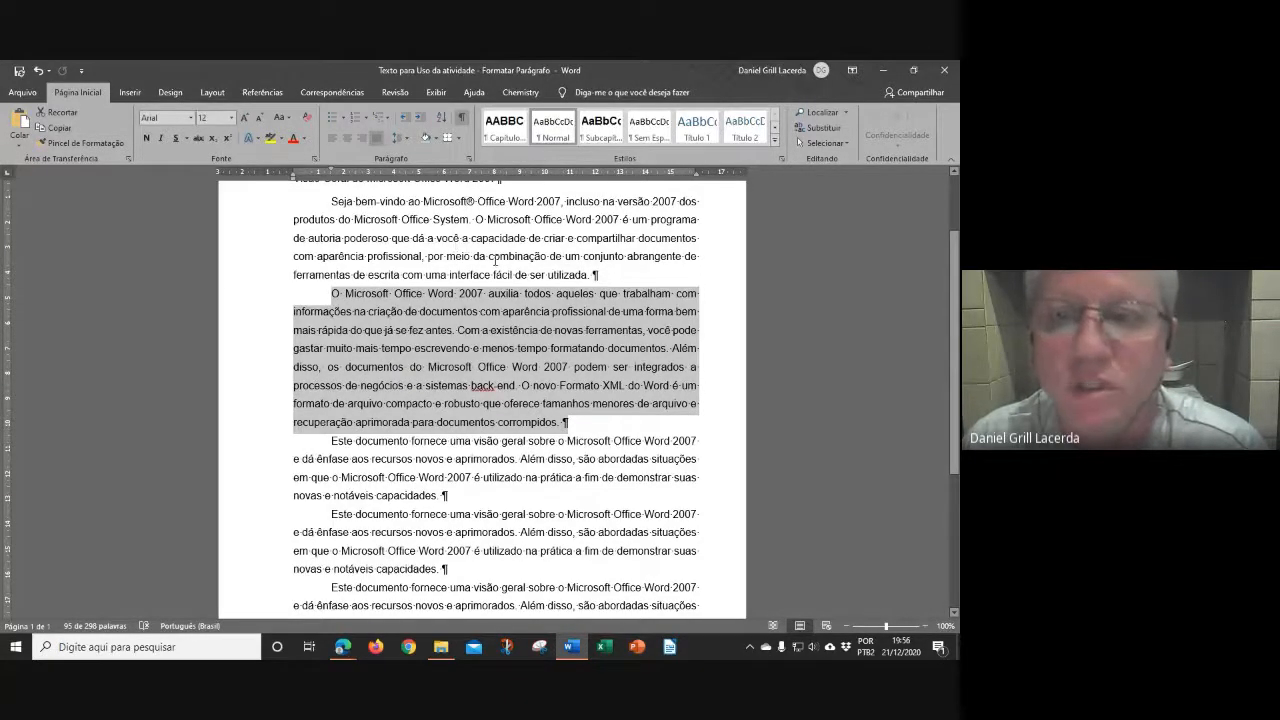
{"action": "scroll", "coordinate": [494, 261], "scroll_direction": "up", "scroll_amount": 1}
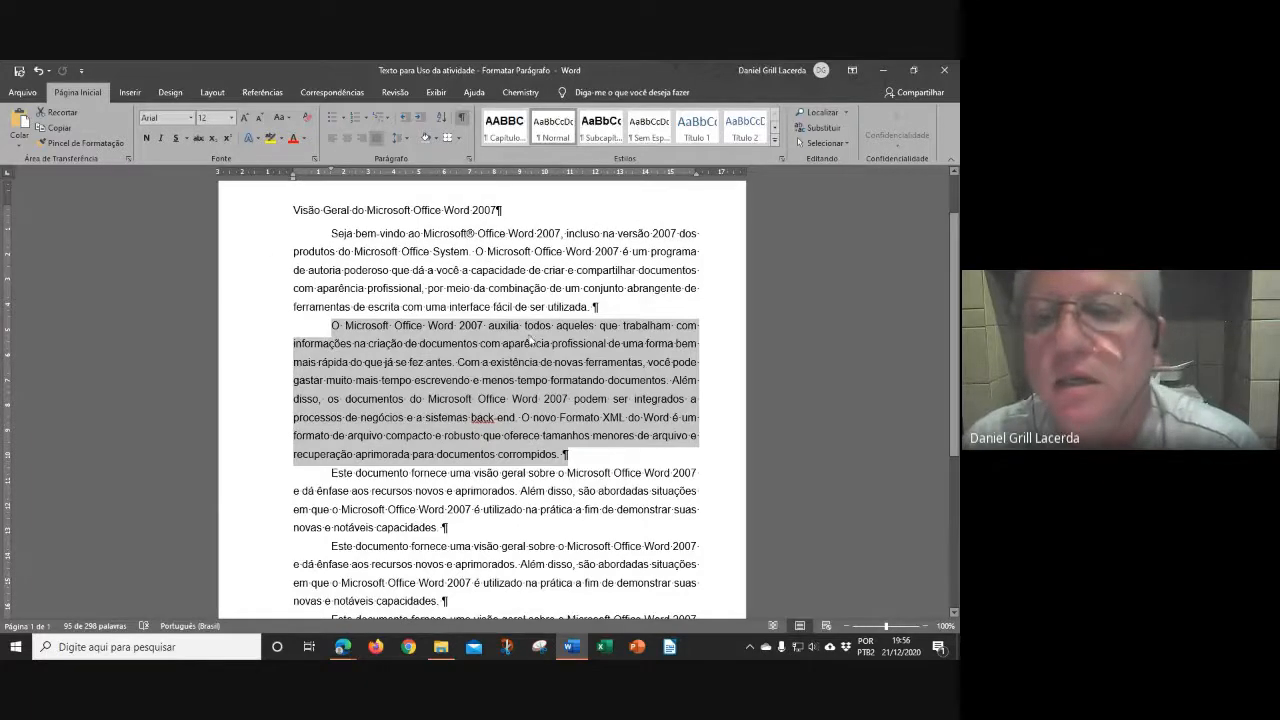
{"action": "scroll", "coordinate": [625, 403], "scroll_direction": "down", "scroll_amount": 1}
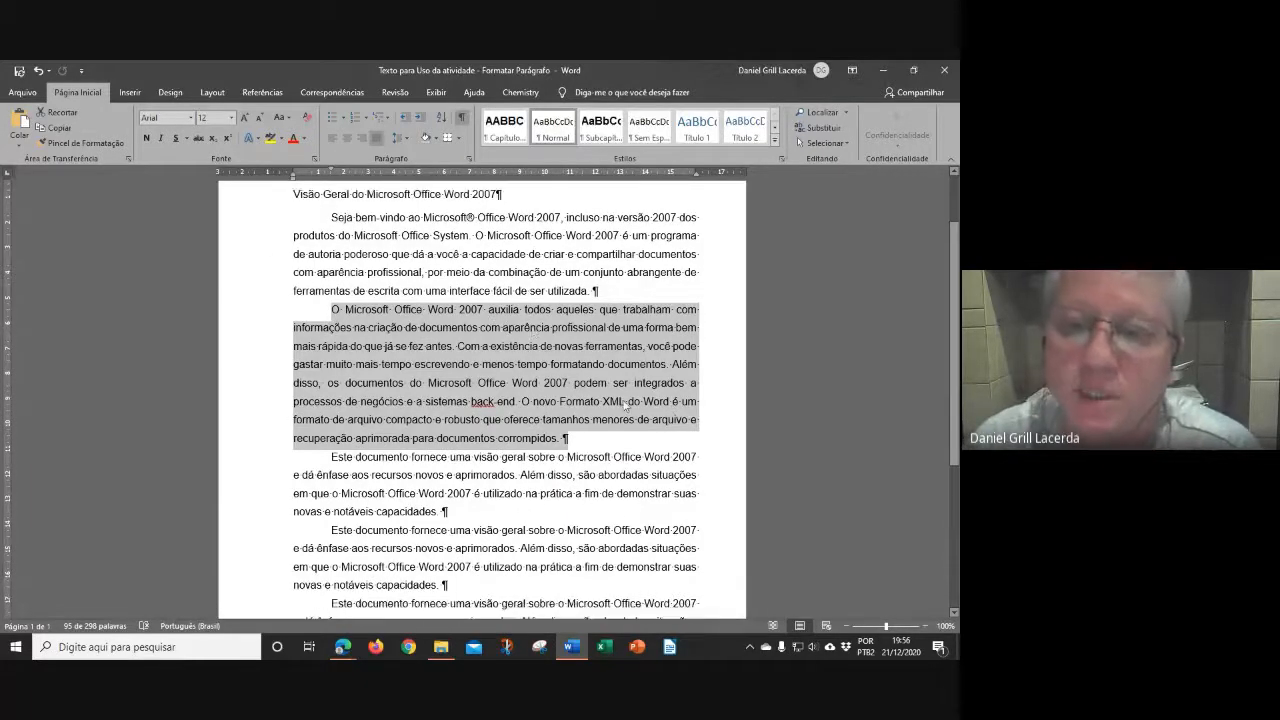
{"action": "scroll", "coordinate": [625, 403], "scroll_direction": "down", "scroll_amount": 5}
{"action": "scroll", "coordinate": [600, 408], "scroll_direction": "up", "scroll_amount": 7}
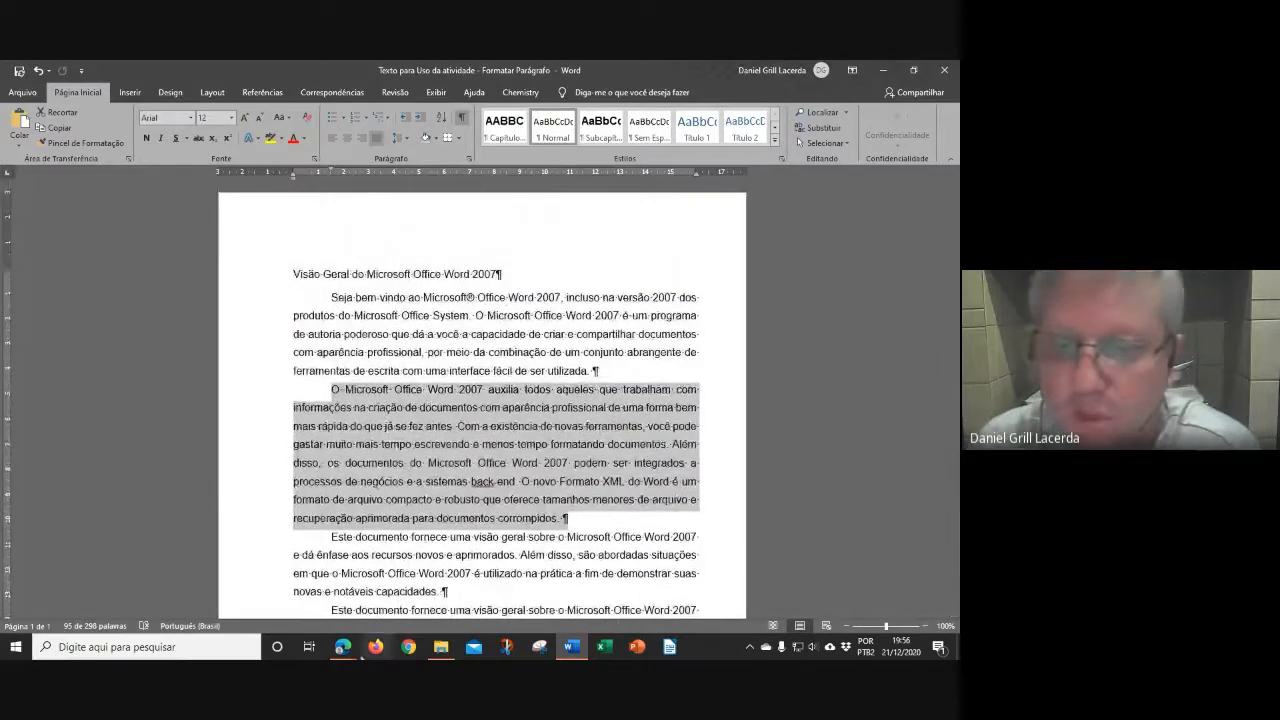
Switch to the Google Meet call in Edge, check its chat and participant list, and return to the Word document.
{"action": "left_click", "coordinate": [343, 647]}
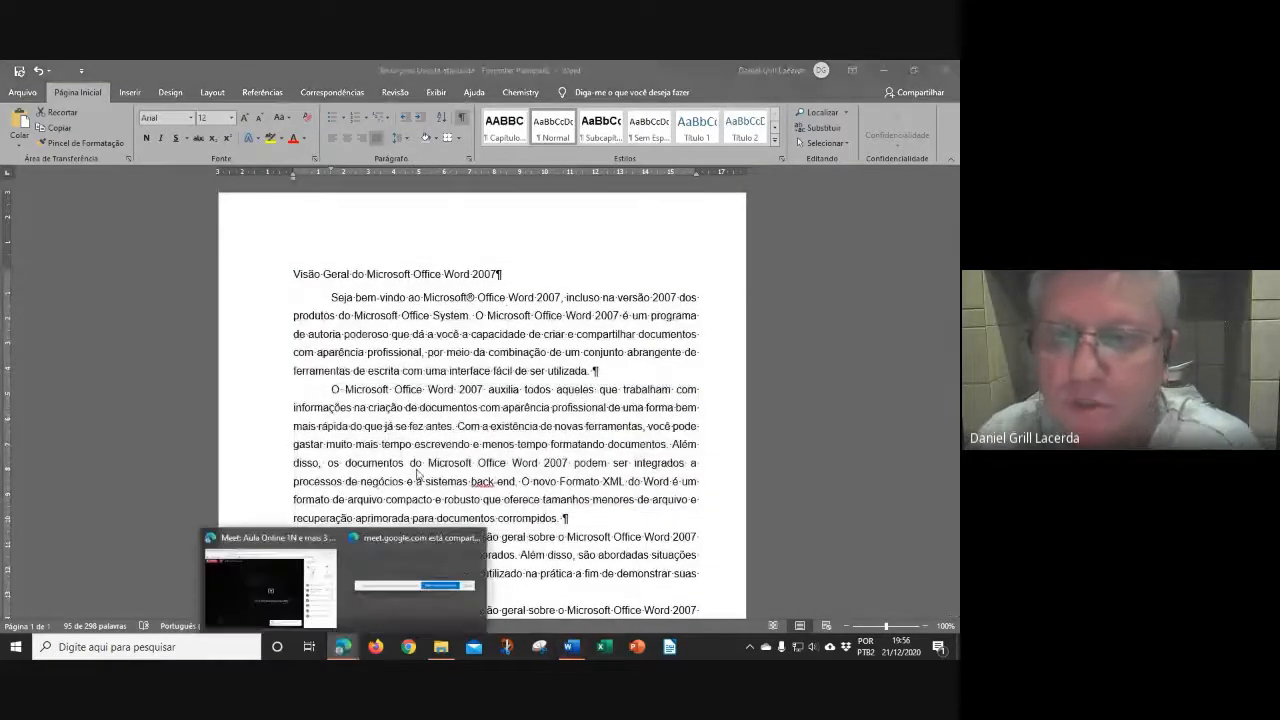
{"action": "left_click", "coordinate": [287, 580]}
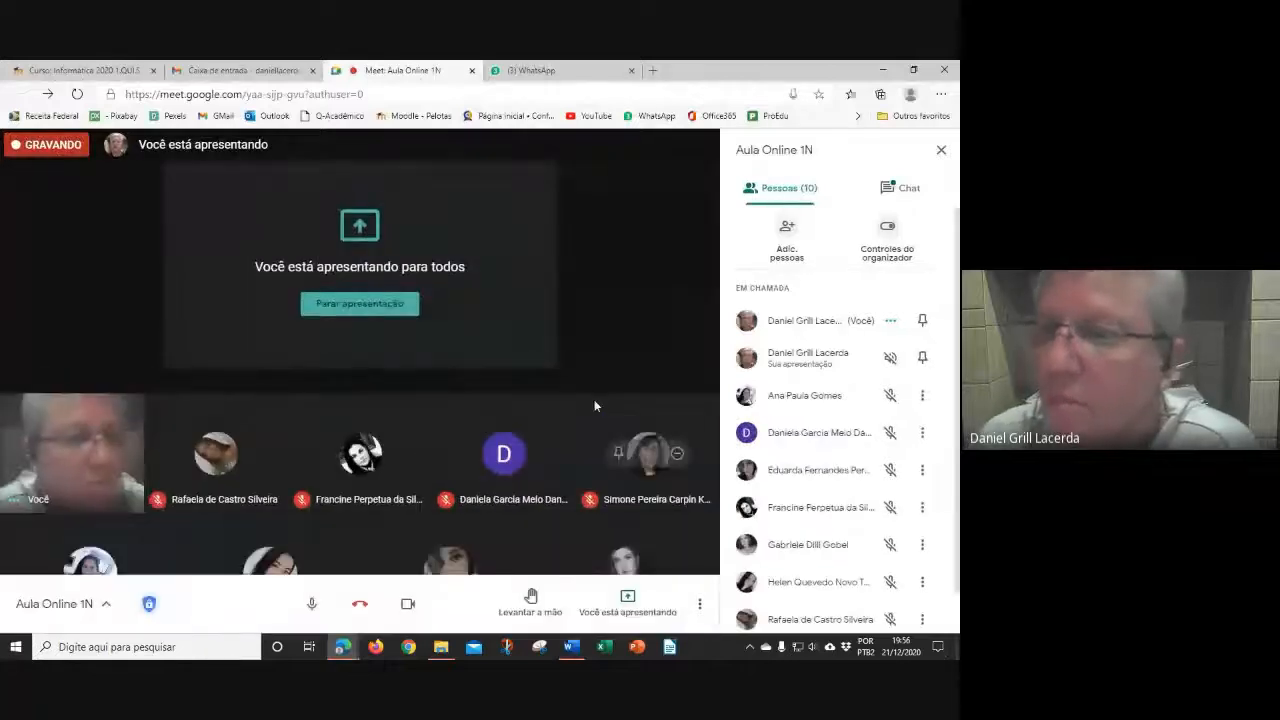
{"action": "left_click", "coordinate": [903, 190]}
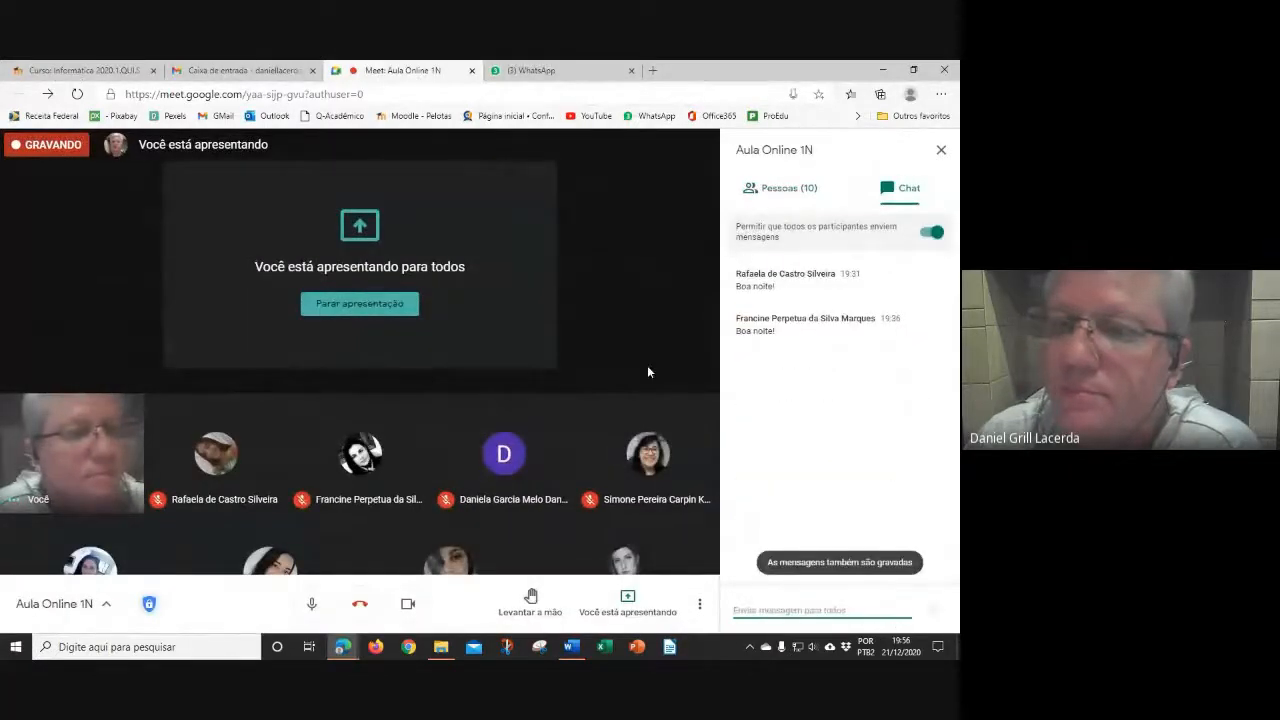
{"action": "left_click", "coordinate": [786, 190]}
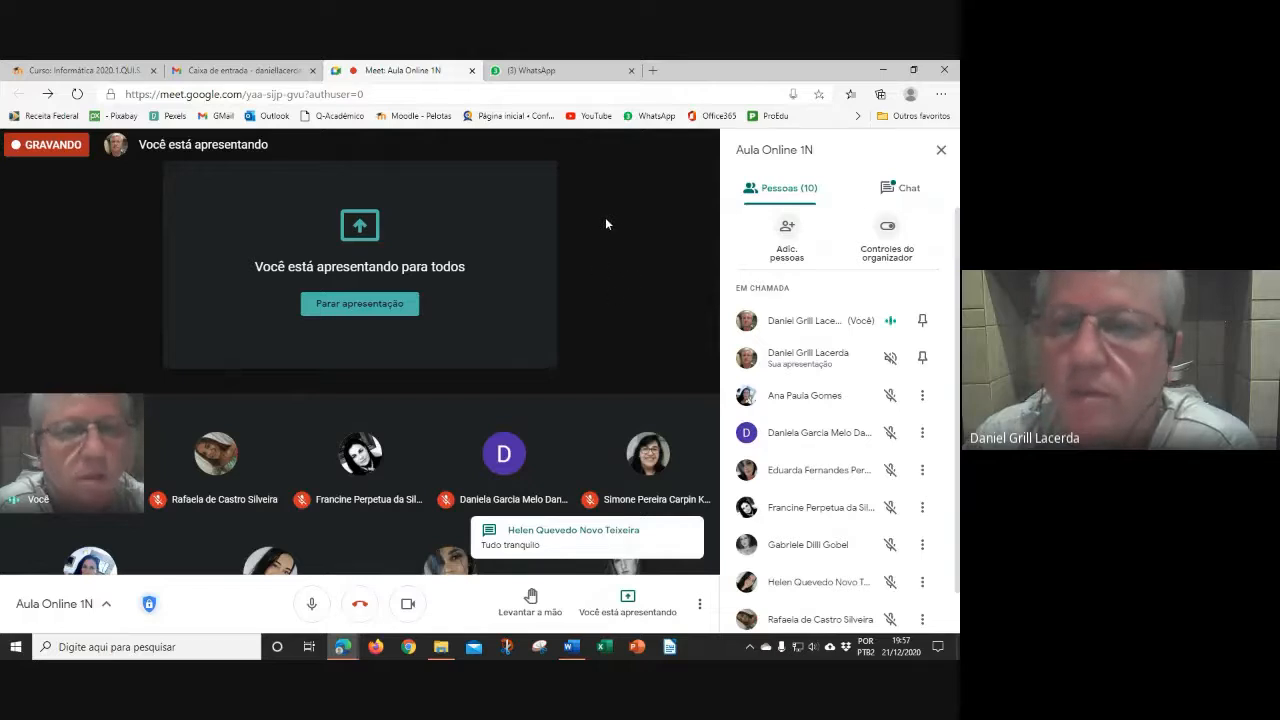
{"action": "left_click", "coordinate": [574, 650]}
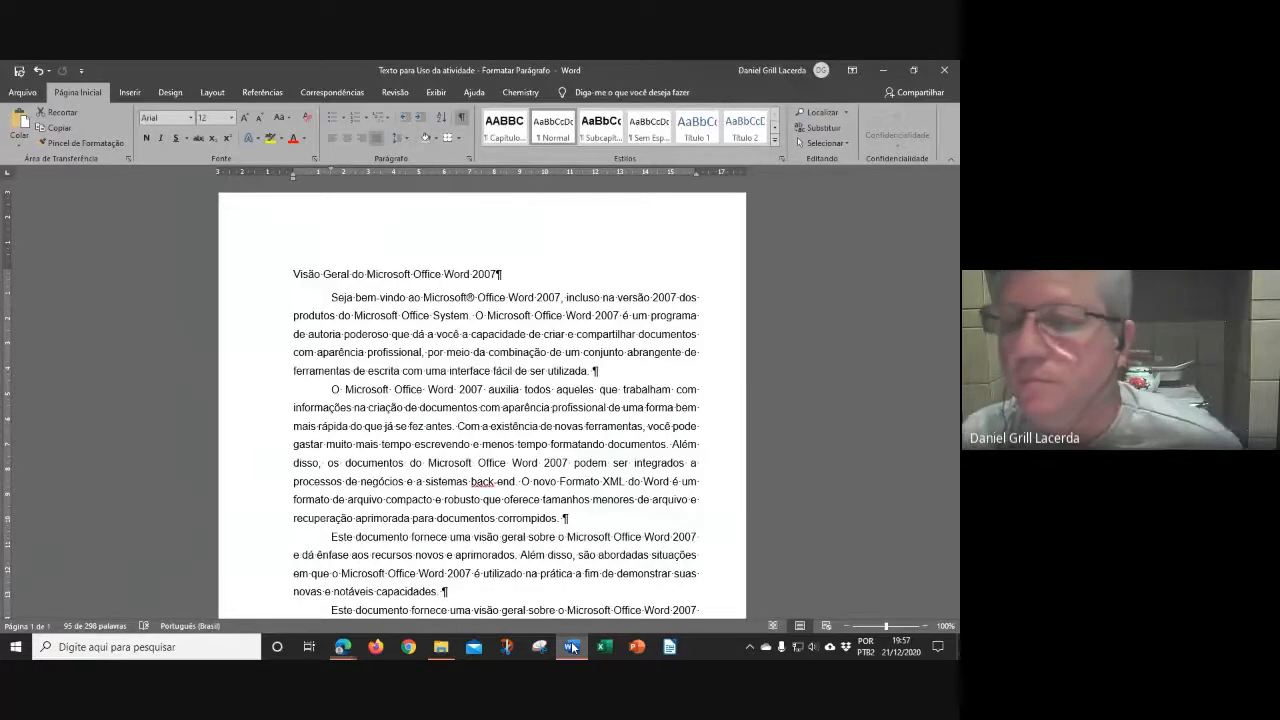
Review the paragraph settings of the "O Microsoft Office Word 2007 auxilia" paragraph and close them without changes.
{"action": "left_click", "coordinate": [534, 335]}
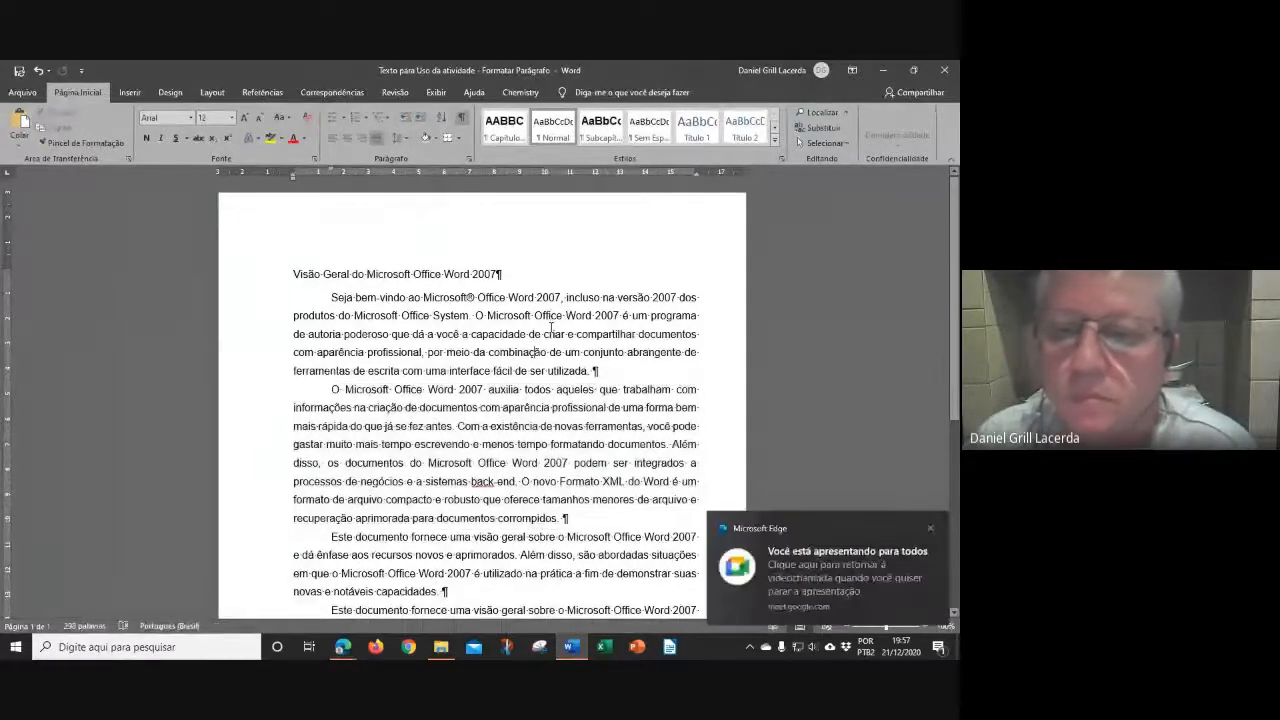
{"action": "scroll", "coordinate": [551, 328], "scroll_direction": "down", "scroll_amount": 1}
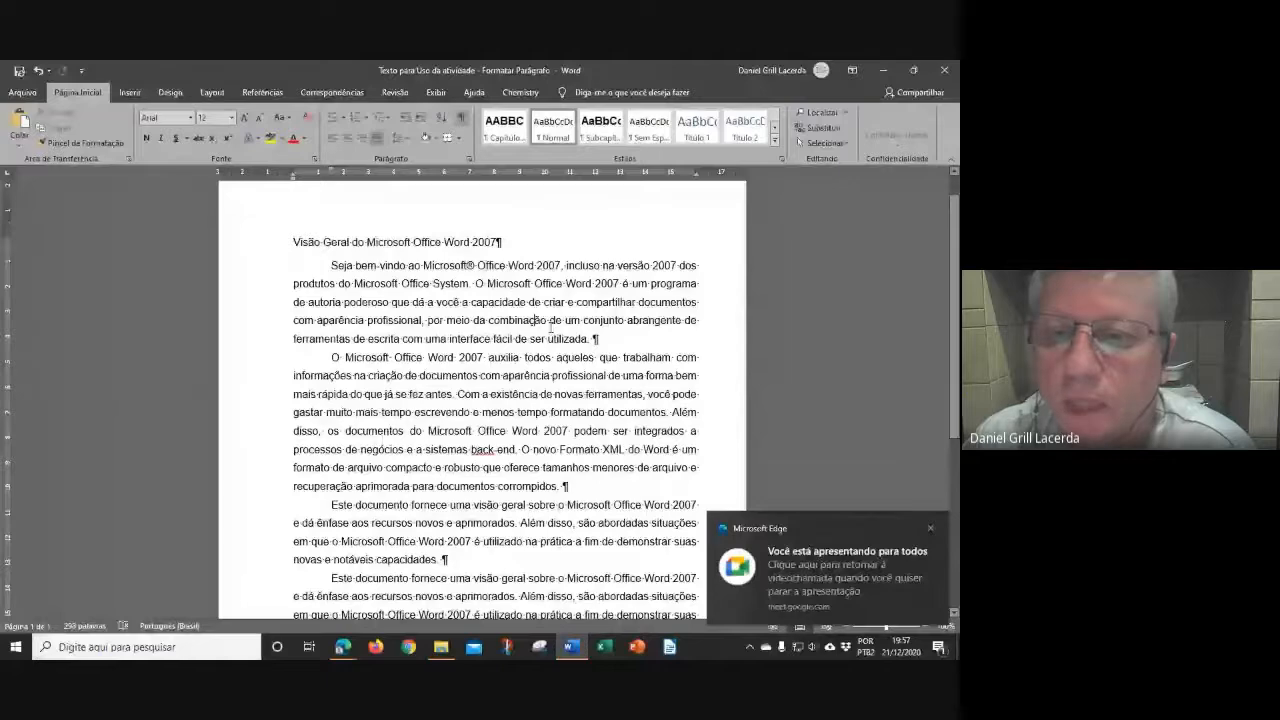
{"action": "scroll", "coordinate": [551, 328], "scroll_direction": "down", "scroll_amount": 6}
{"action": "left_click", "coordinate": [425, 258]}
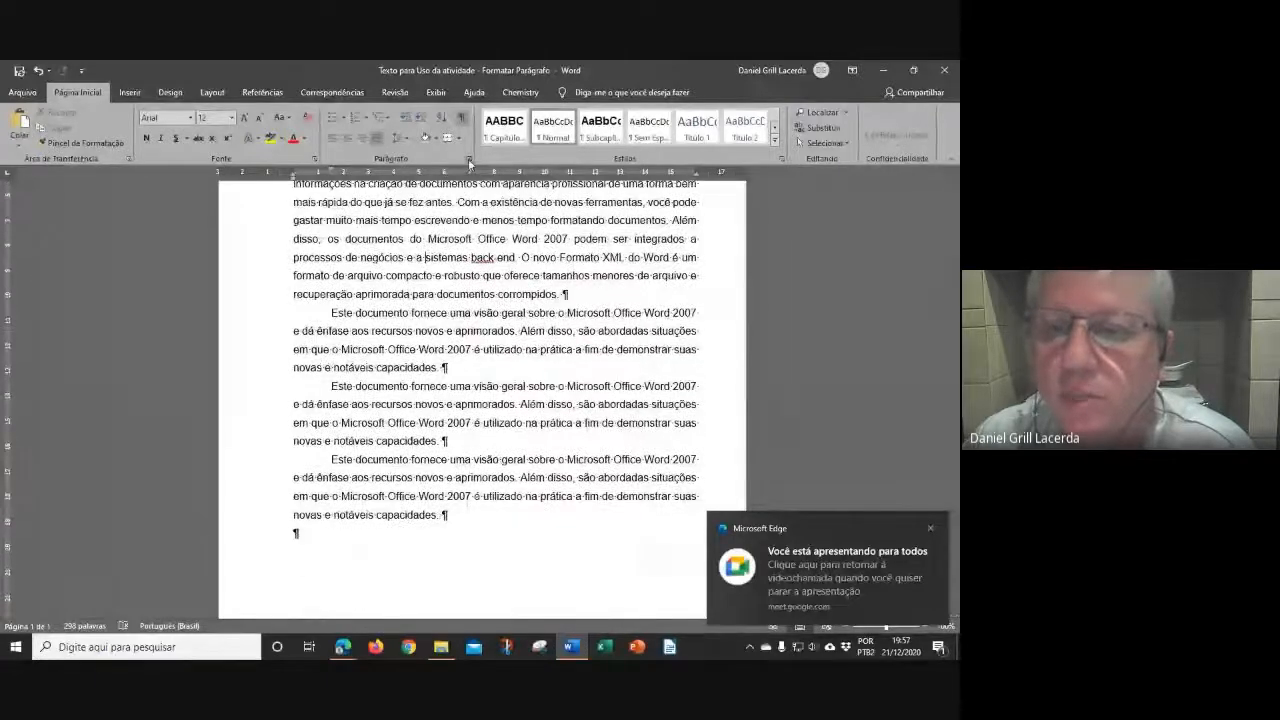
{"action": "left_click", "coordinate": [469, 159]}
{"action": "left_click_drag", "start_coordinate": [793, 263], "coordinate": [246, 212]}
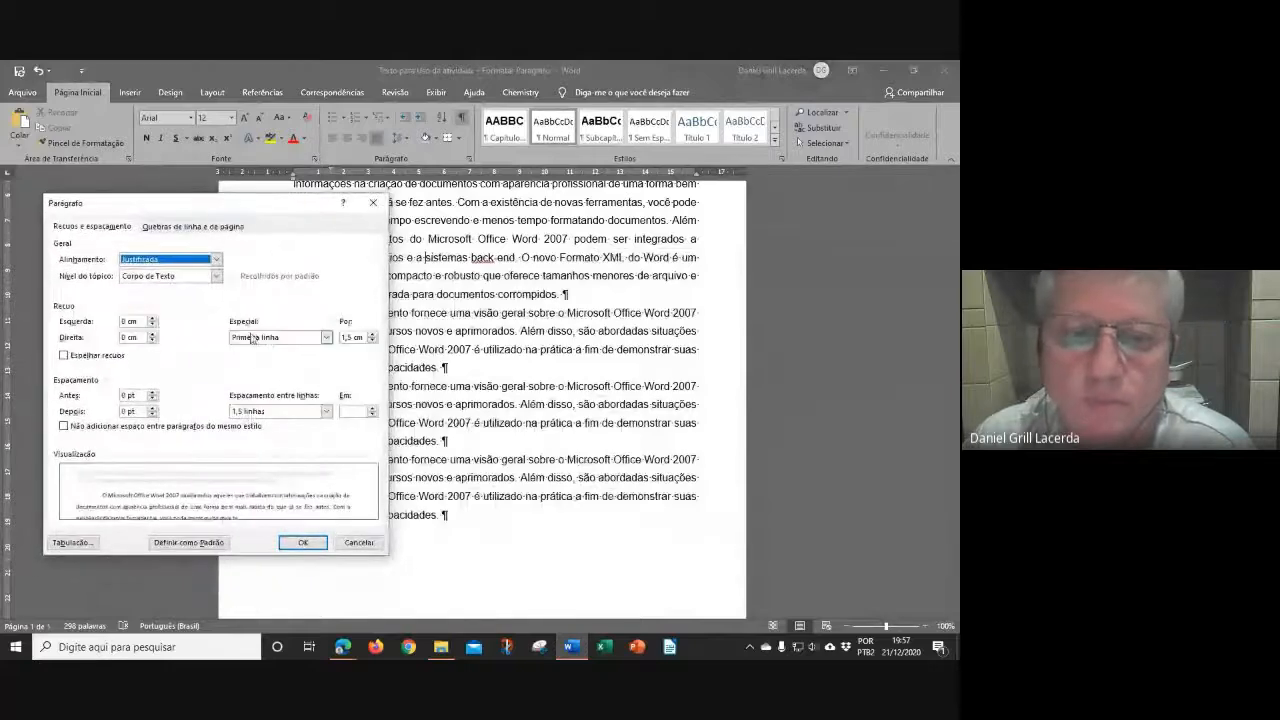
{"action": "left_click_drag", "start_coordinate": [157, 213], "coordinate": [650, 231]}
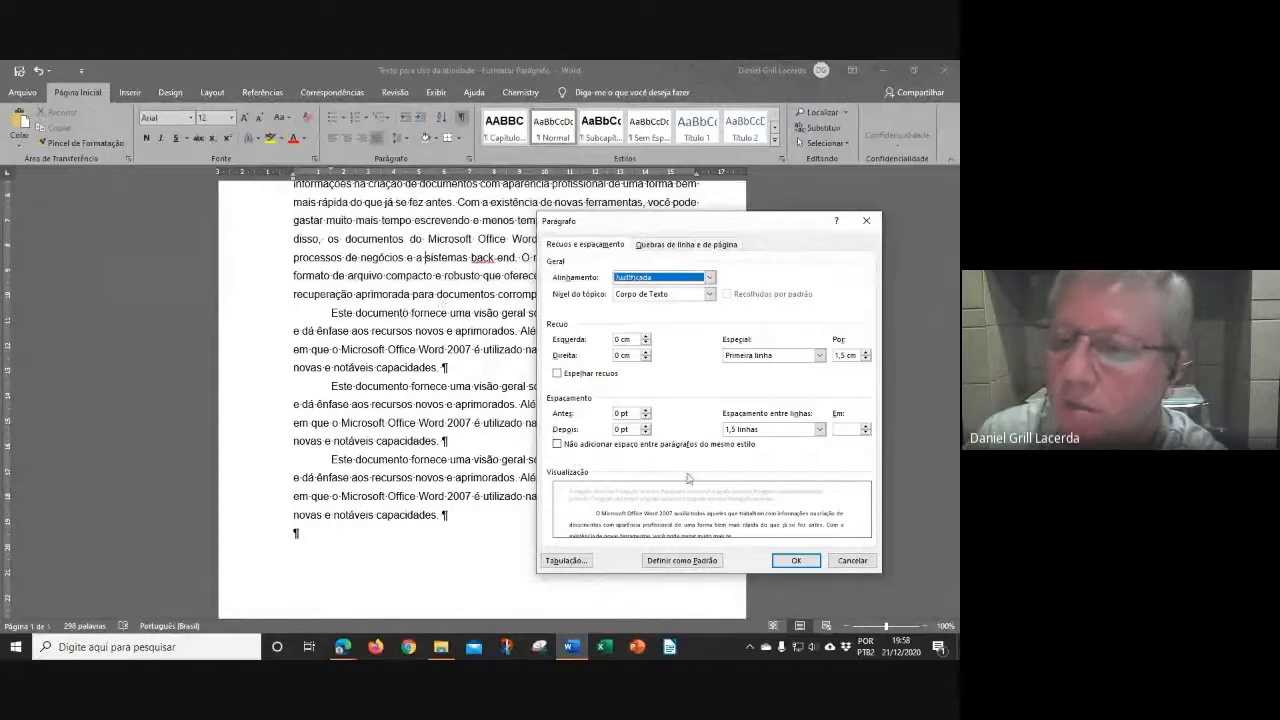
{"action": "left_click", "coordinate": [851, 562]}
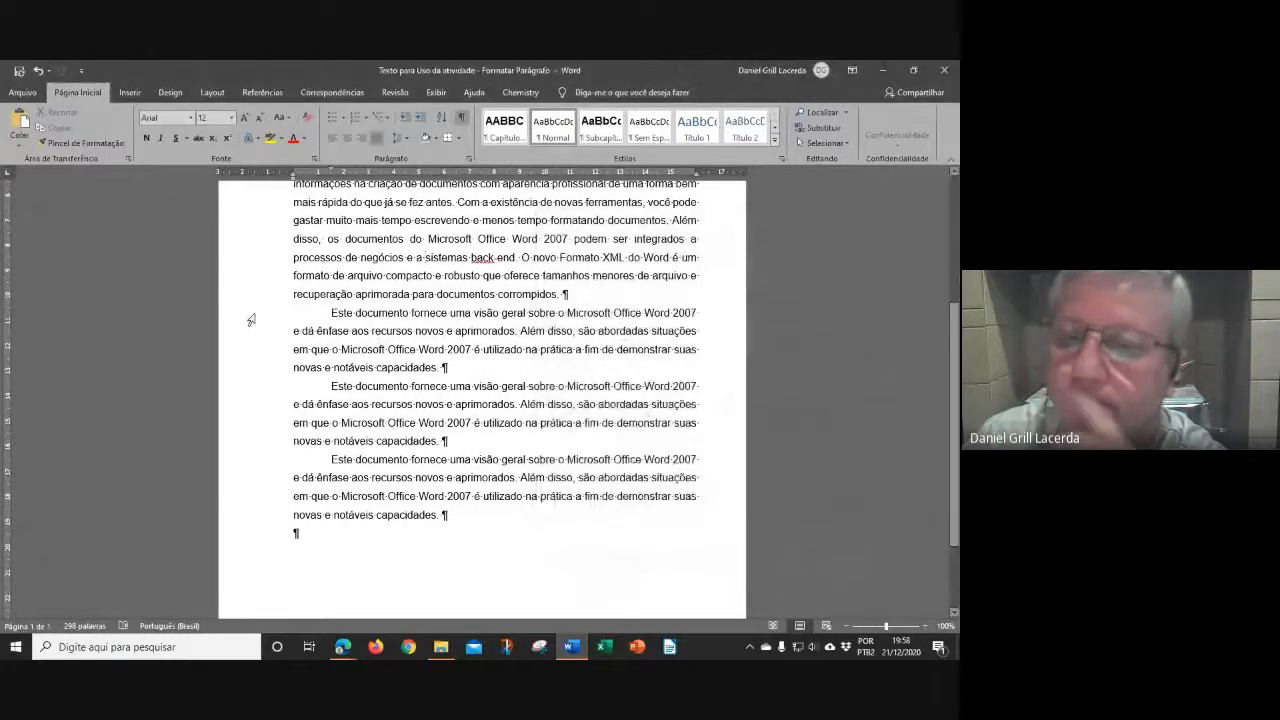
Set the first two "Este documento fornece" paragraphs to 2 cm spacing before, 1 cm after and single line spacing (Simples).
{"action": "left_click_drag", "start_coordinate": [251, 320], "coordinate": [251, 446]}
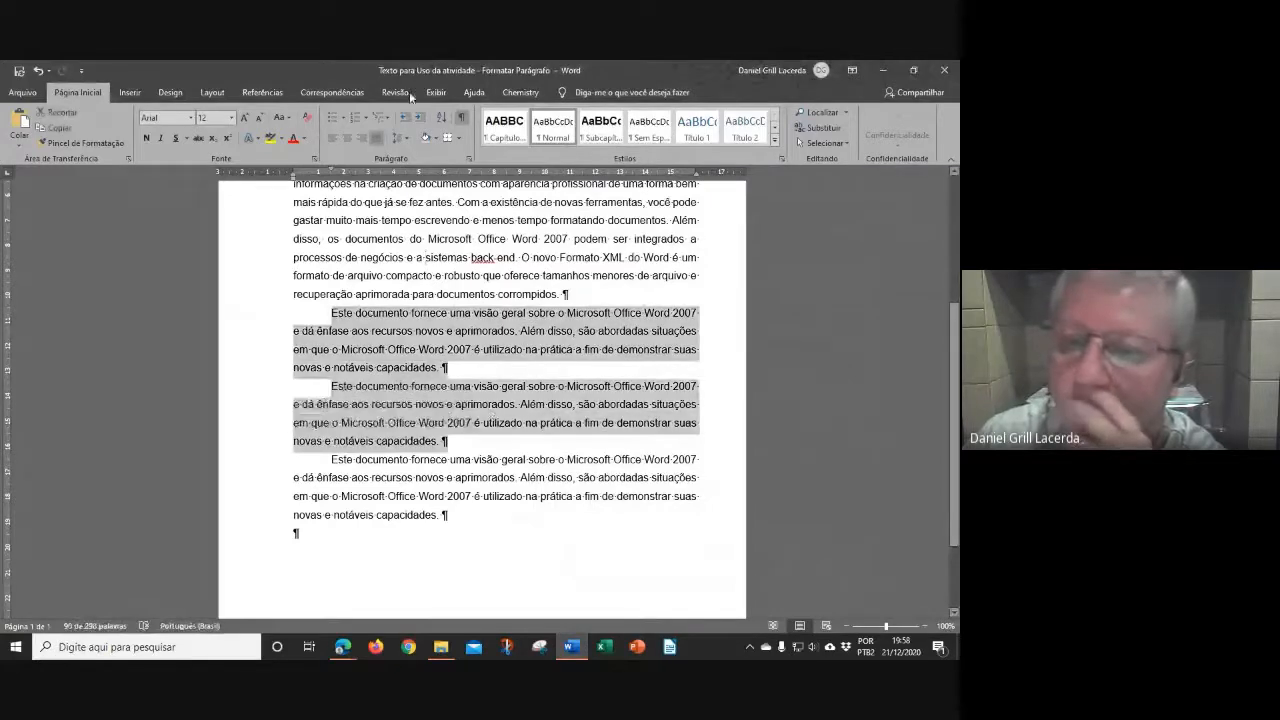
{"action": "left_click", "coordinate": [471, 160]}
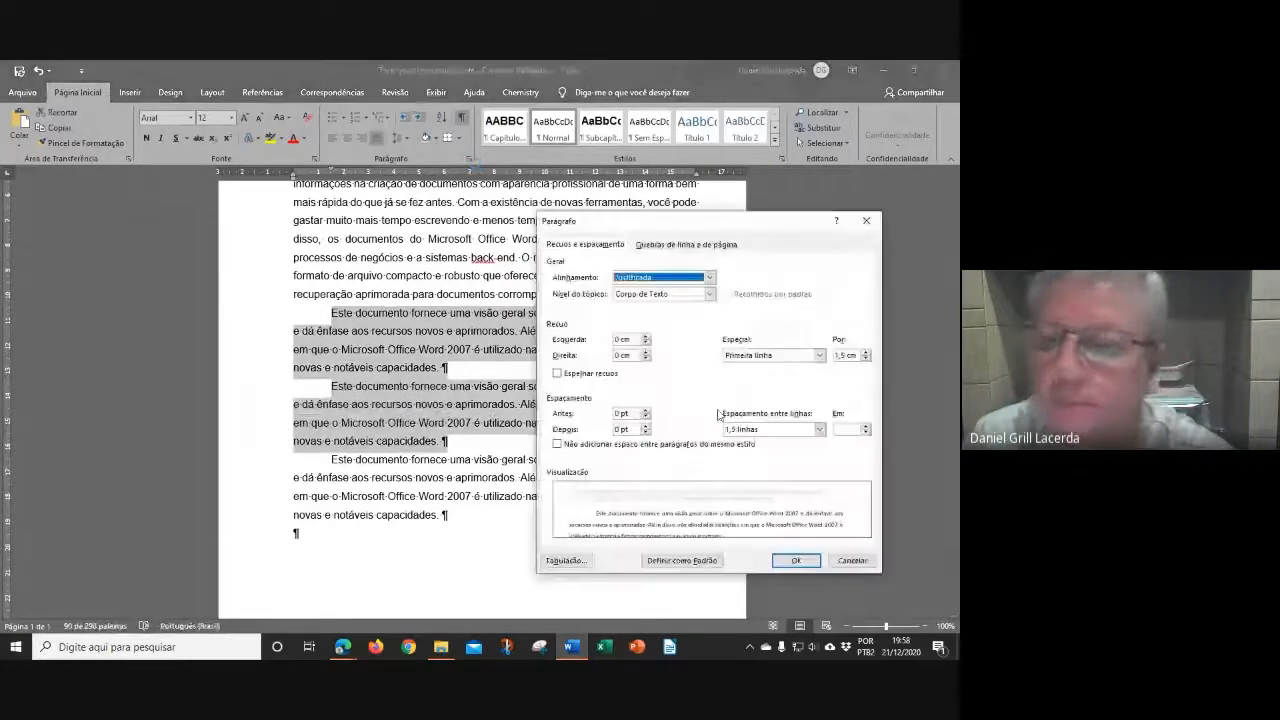
{"action": "left_click", "coordinate": [643, 417]}
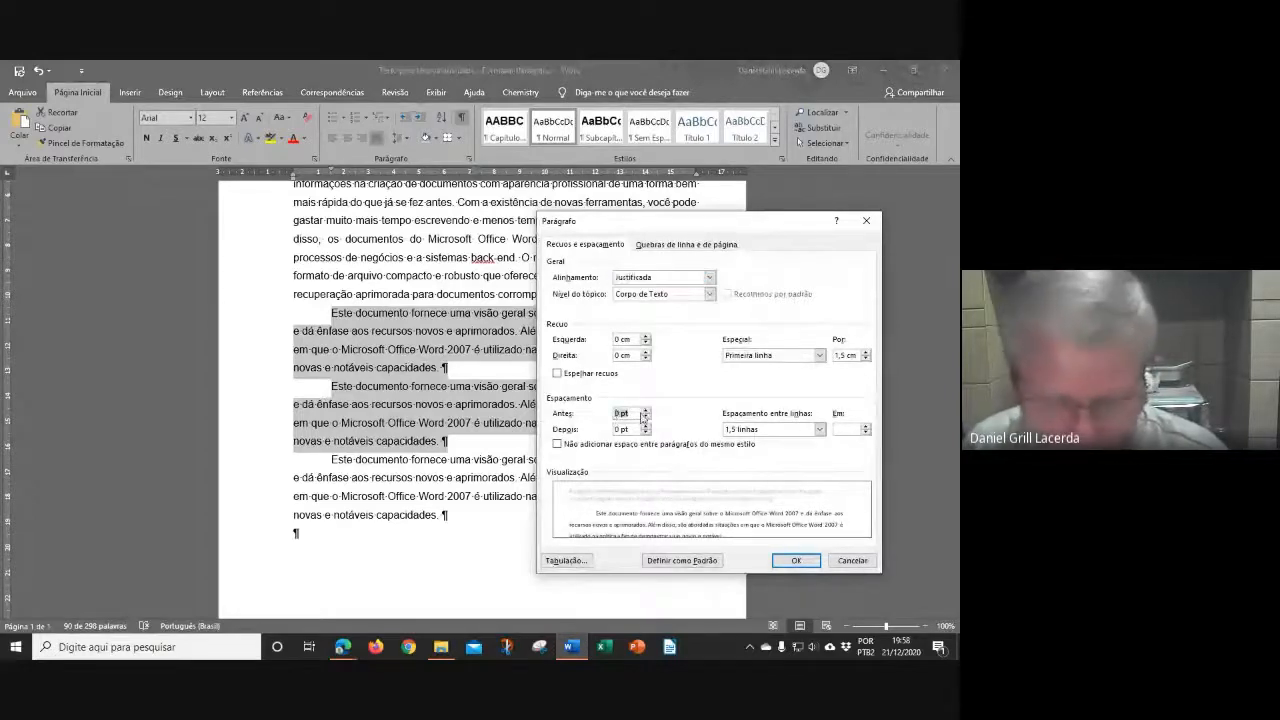
{"action": "type", "text": "2cm"}
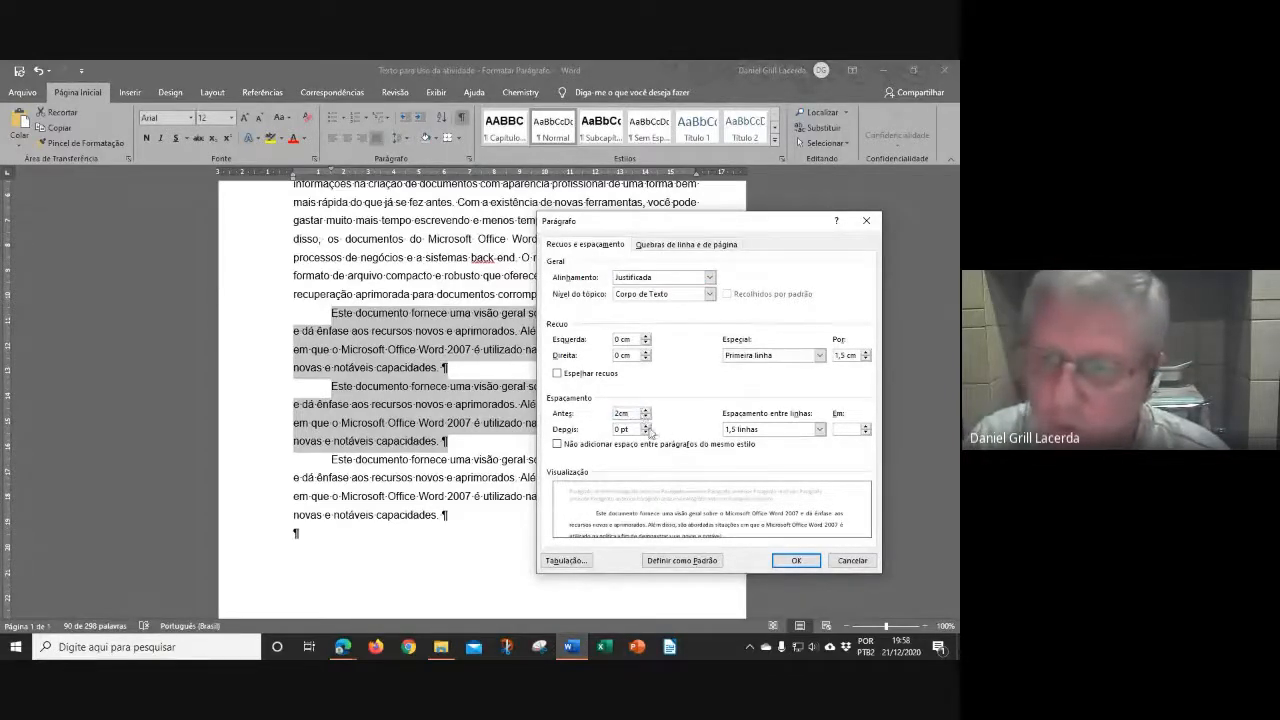
{"action": "key", "text": "Tab"}
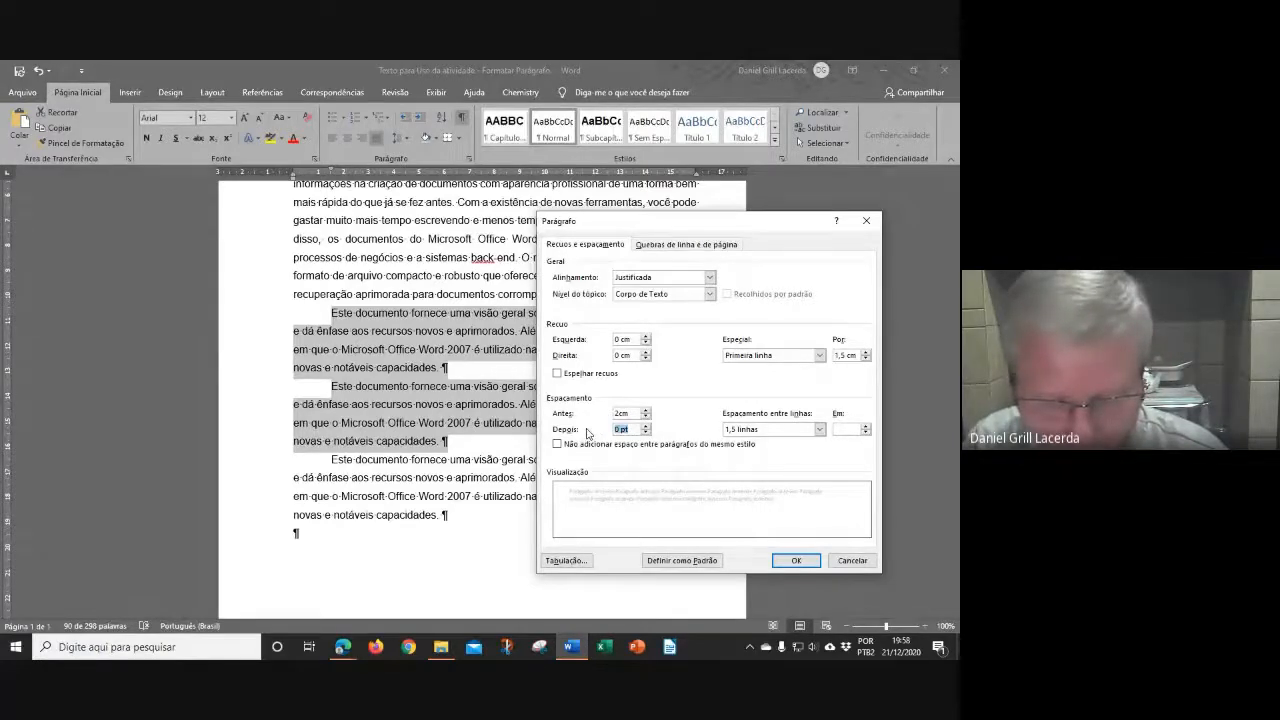
{"action": "type", "text": "1"}
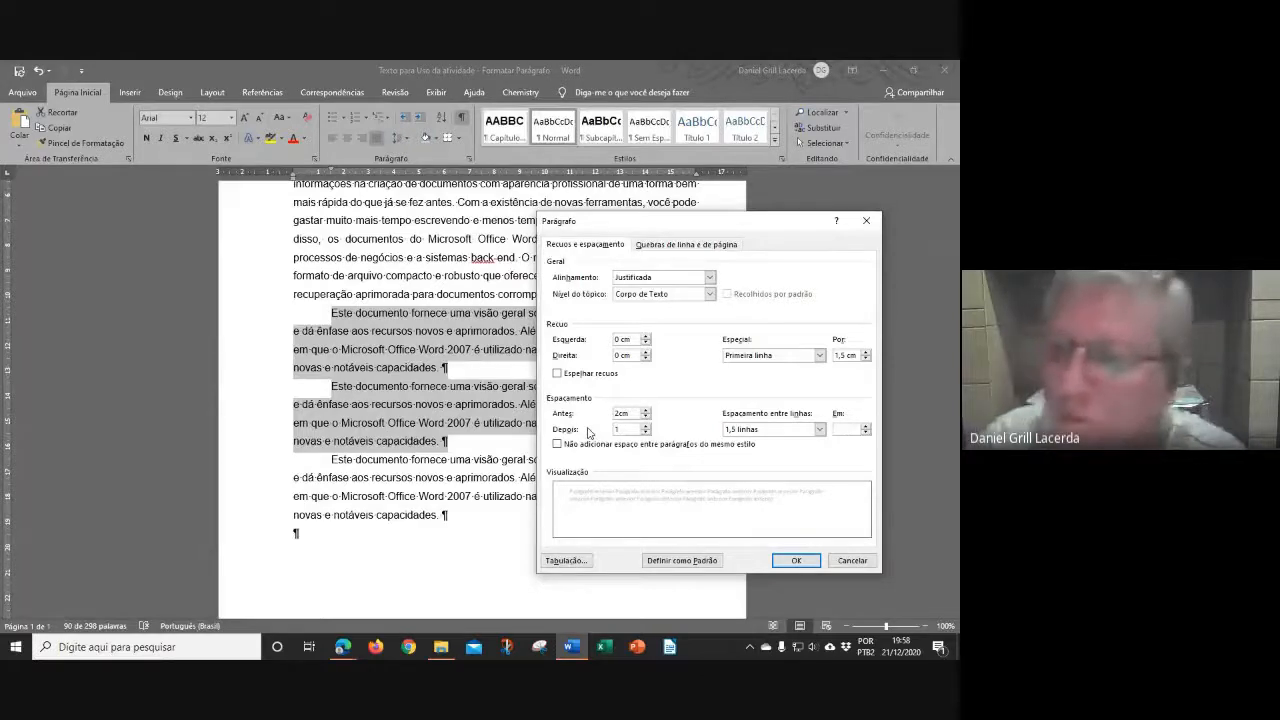
{"action": "type", "text": "cm"}
{"action": "left_click", "coordinate": [819, 429]}
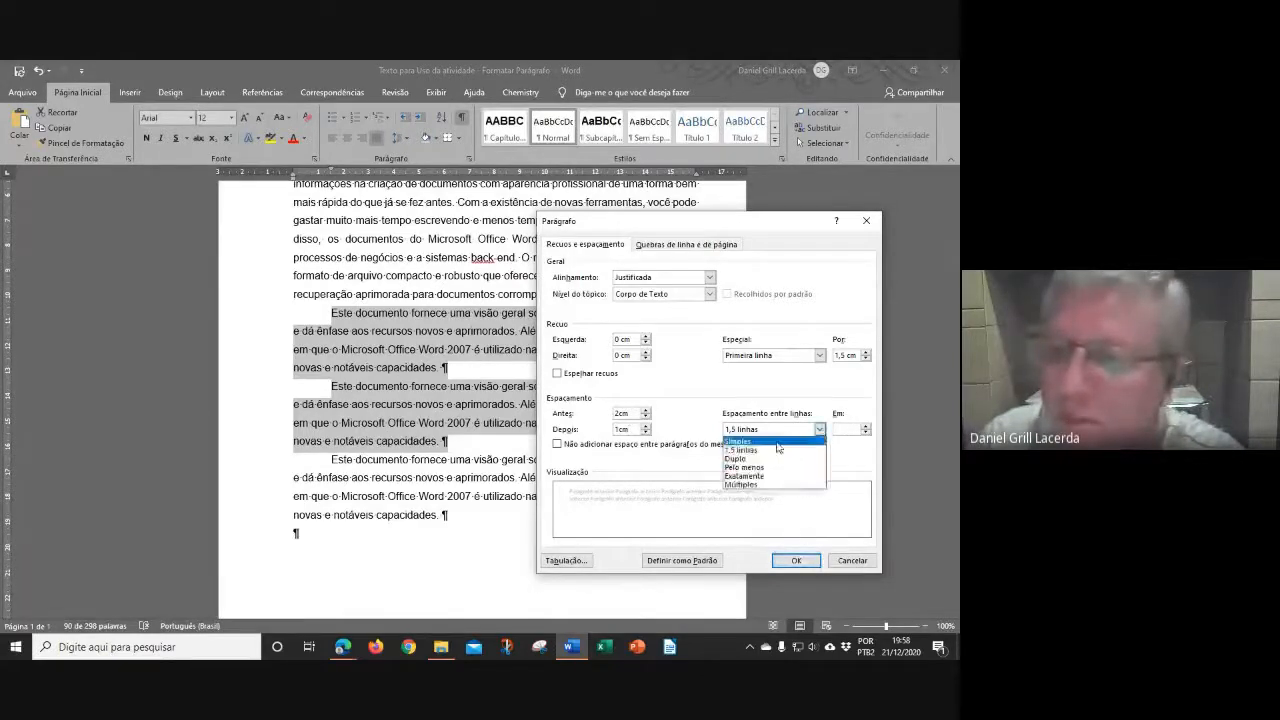
{"action": "left_click", "coordinate": [776, 442]}
{"action": "left_click", "coordinate": [797, 561]}
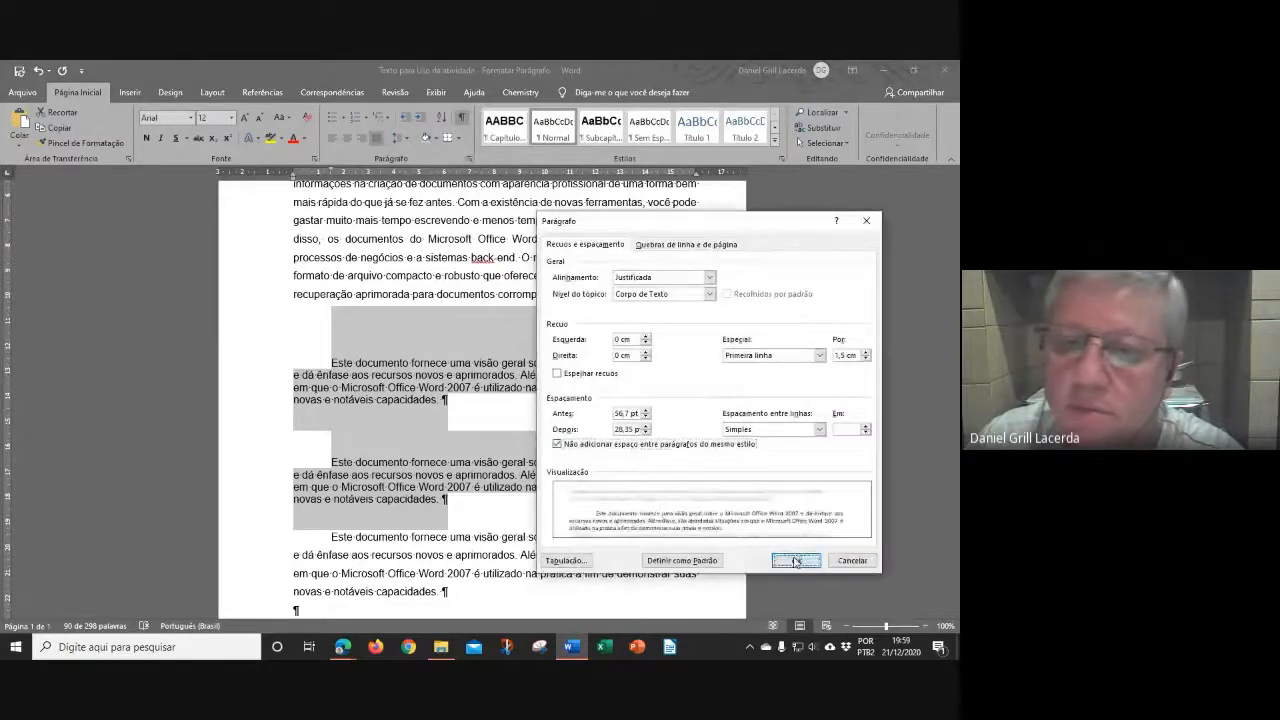
Apply "Não adicionar espaço entre parágrafos do mesmo estilo" to the two selected paragraphs, and turn that option off again.
{"action": "left_click", "coordinate": [795, 561]}
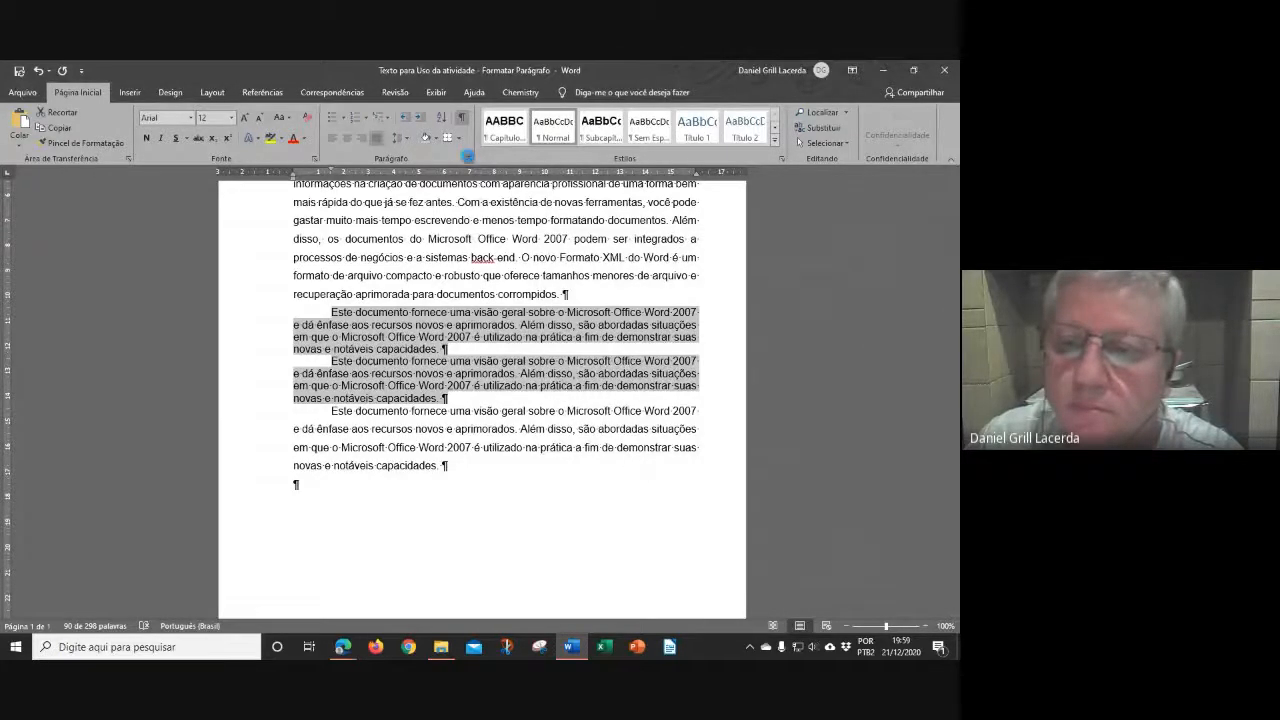
{"action": "left_click", "coordinate": [468, 157]}
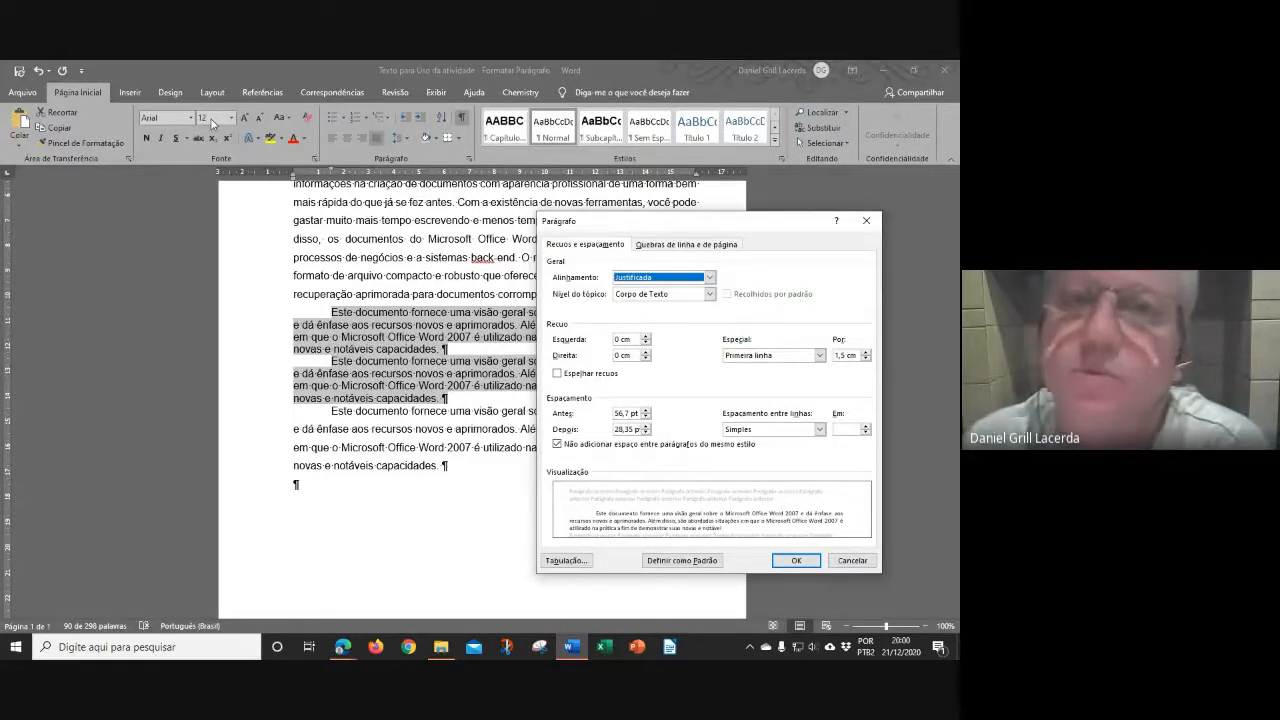
{"action": "left_click", "coordinate": [557, 445]}
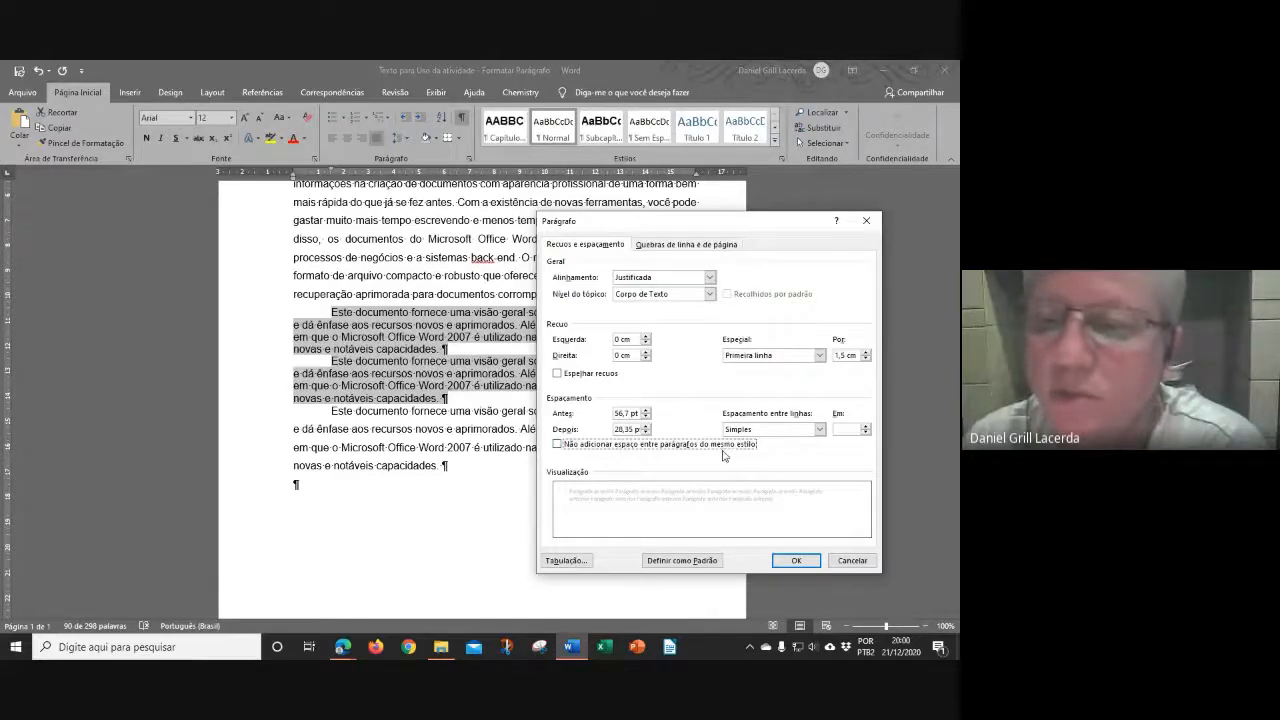
{"action": "left_click", "coordinate": [796, 561]}
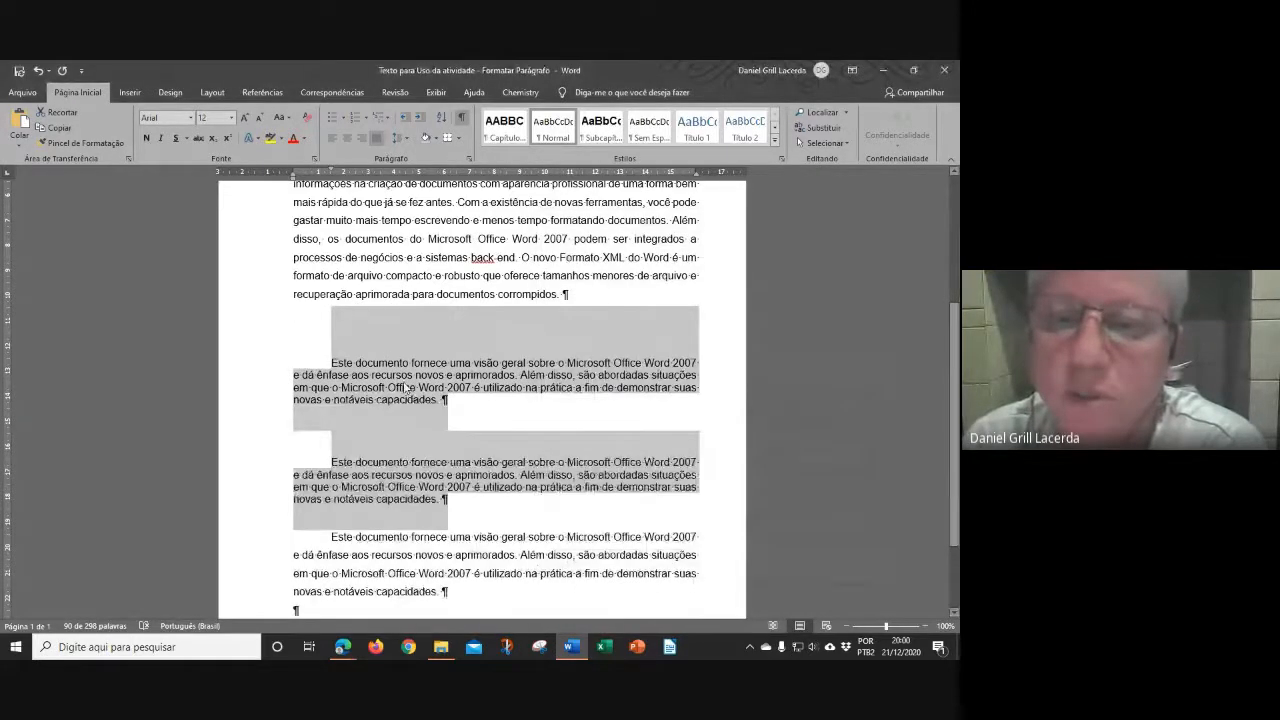
Set the spacing before the two selected "Este documento fornece" paragraphs to 0 pt.
{"action": "left_click", "coordinate": [466, 161]}
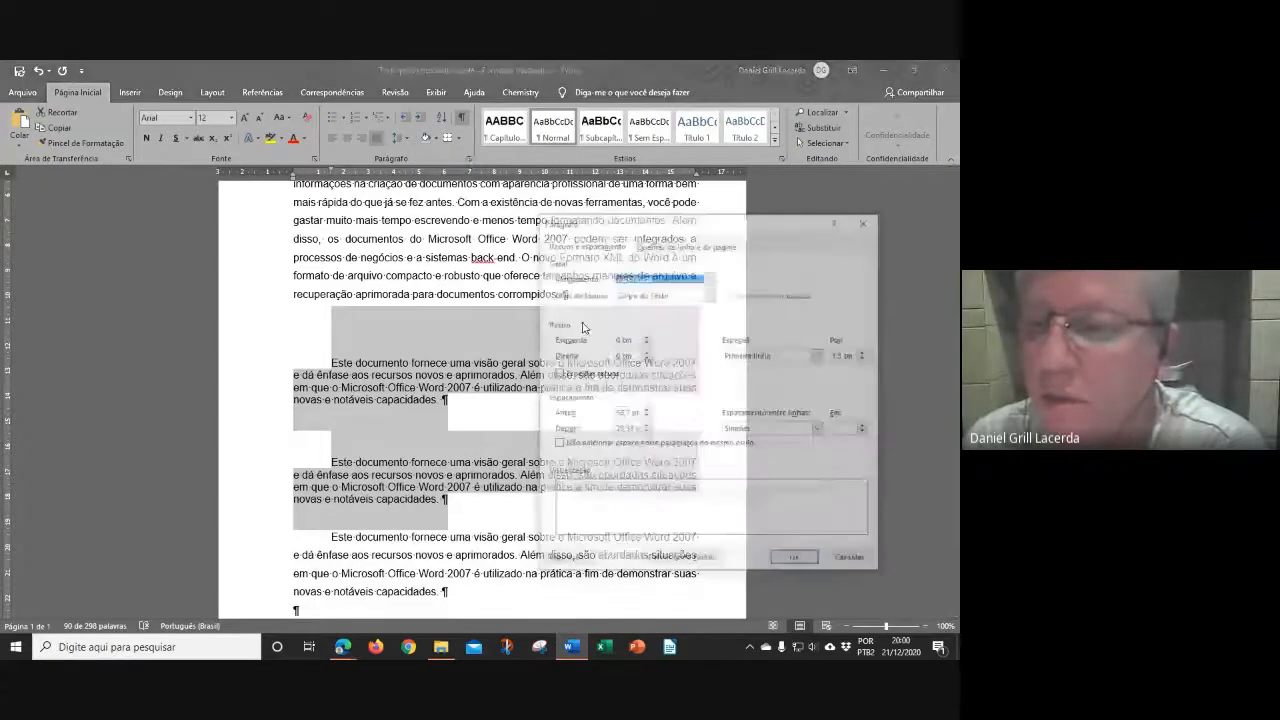
{"action": "left_click_drag", "start_coordinate": [631, 413], "coordinate": [578, 414]}
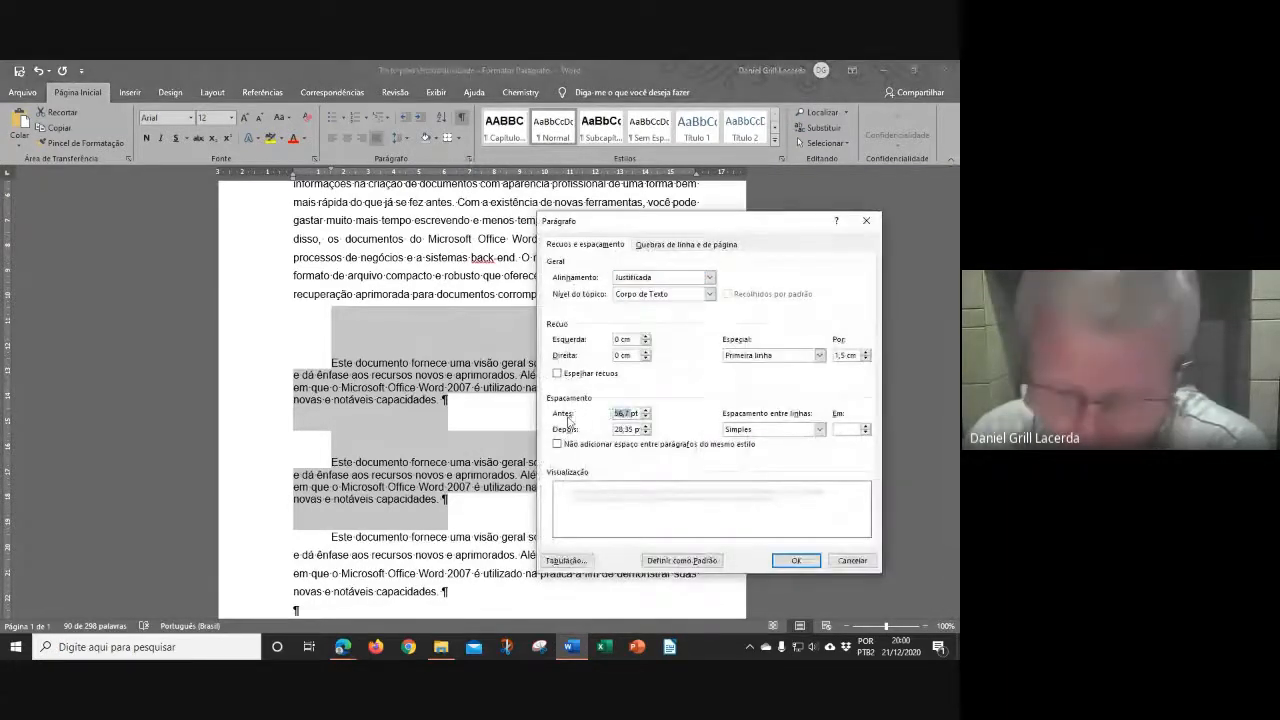
{"action": "type", "text": "0"}
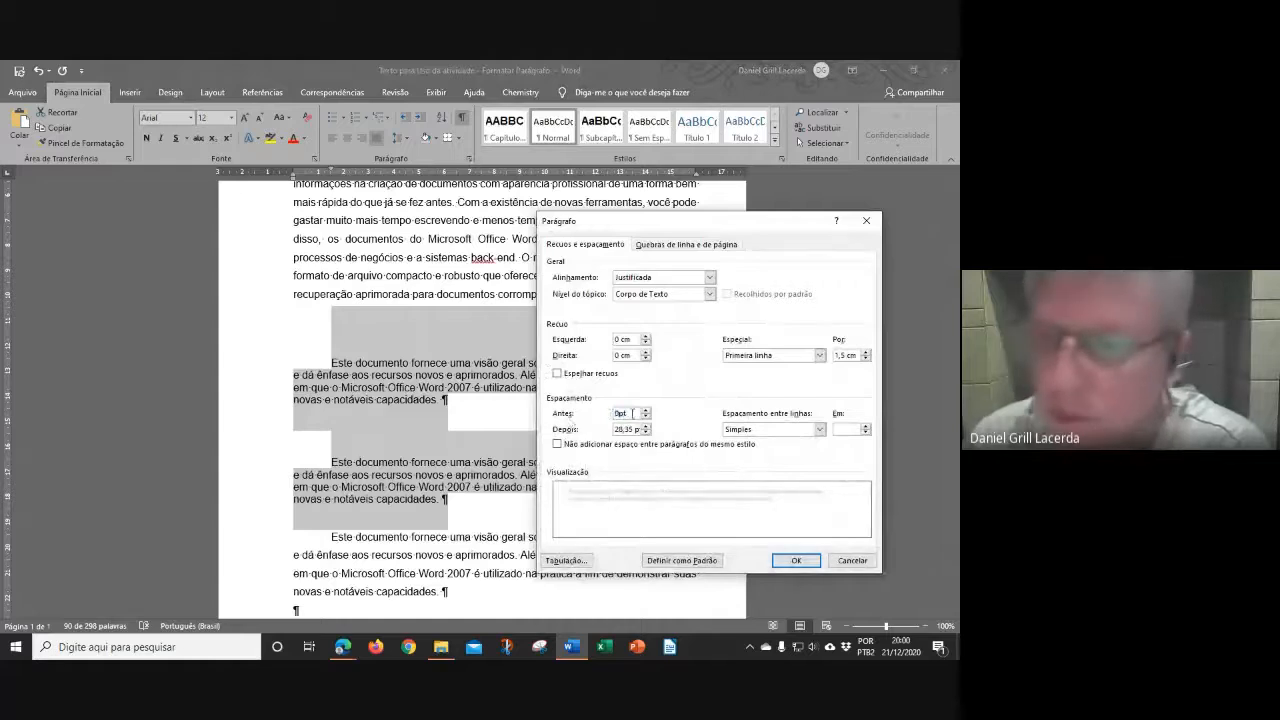
{"action": "left_click", "coordinate": [793, 561]}
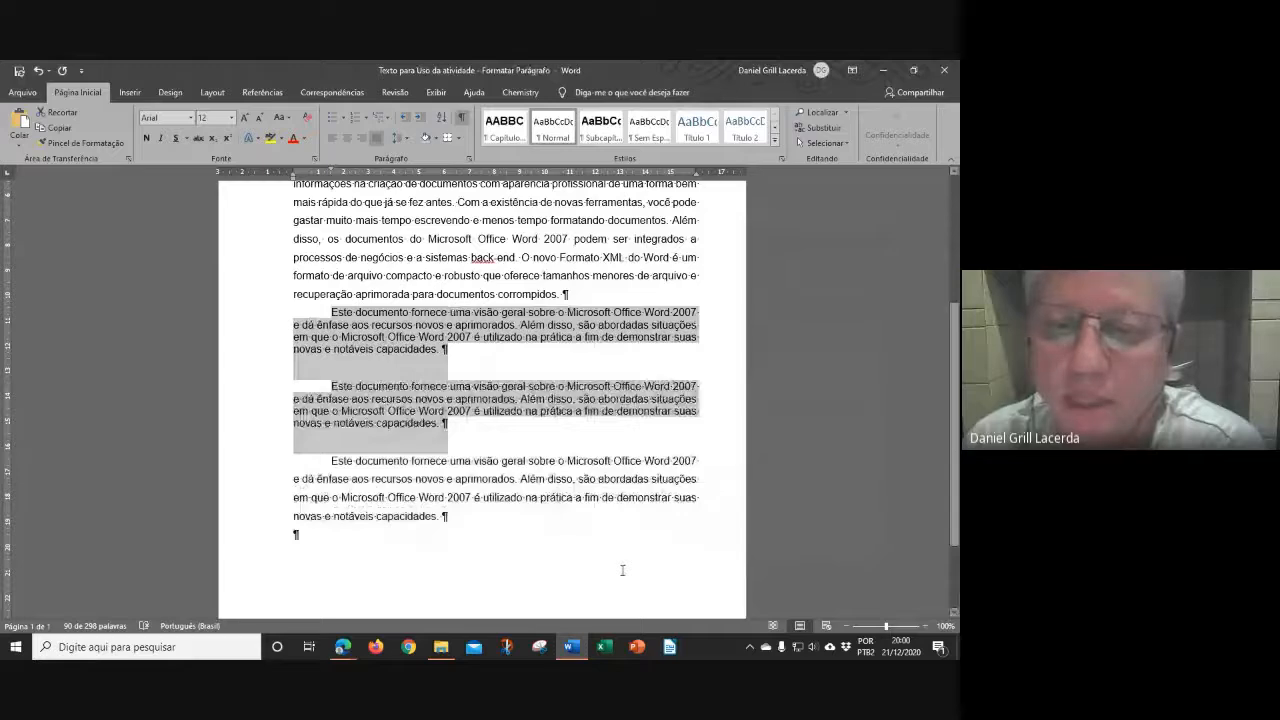
Examine the spacing between the document's paragraphs and compare it with the spacing around the "Visão Geral do Microsoft Office Word 2007" title.
{"action": "scroll", "coordinate": [522, 519], "scroll_direction": "up", "scroll_amount": 1}
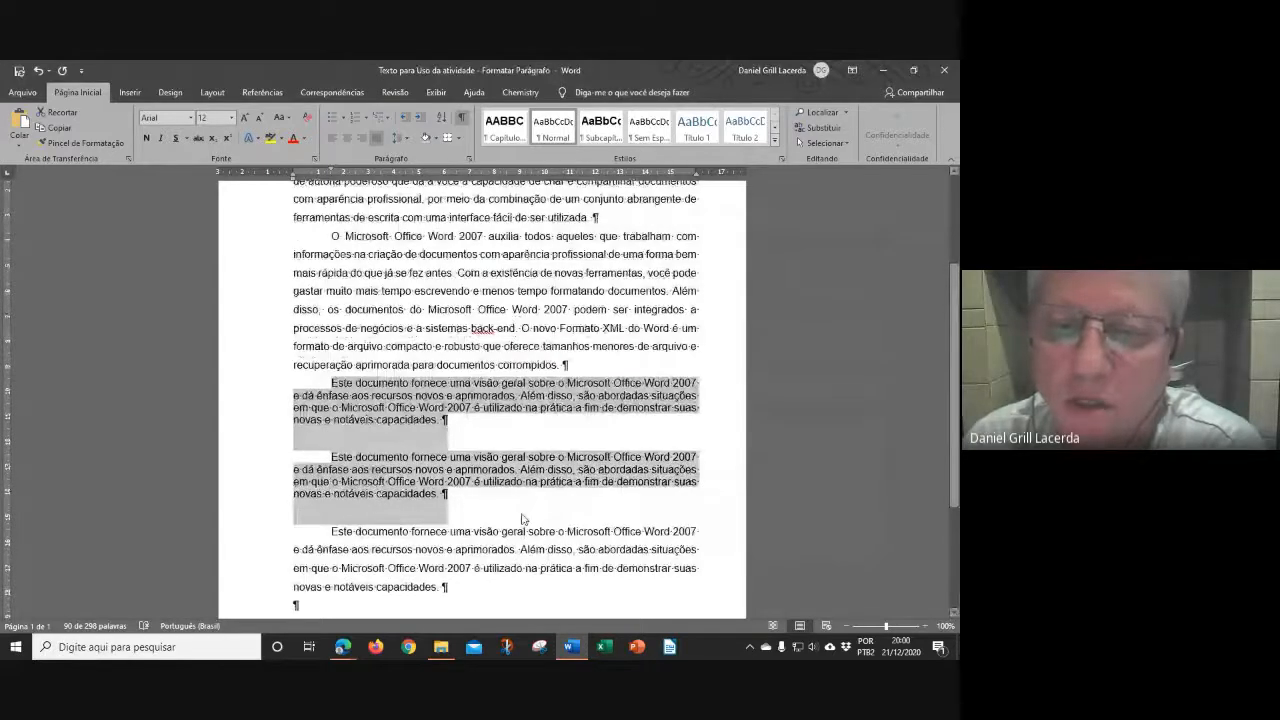
{"action": "scroll", "coordinate": [522, 519], "scroll_direction": "up", "scroll_amount": 1}
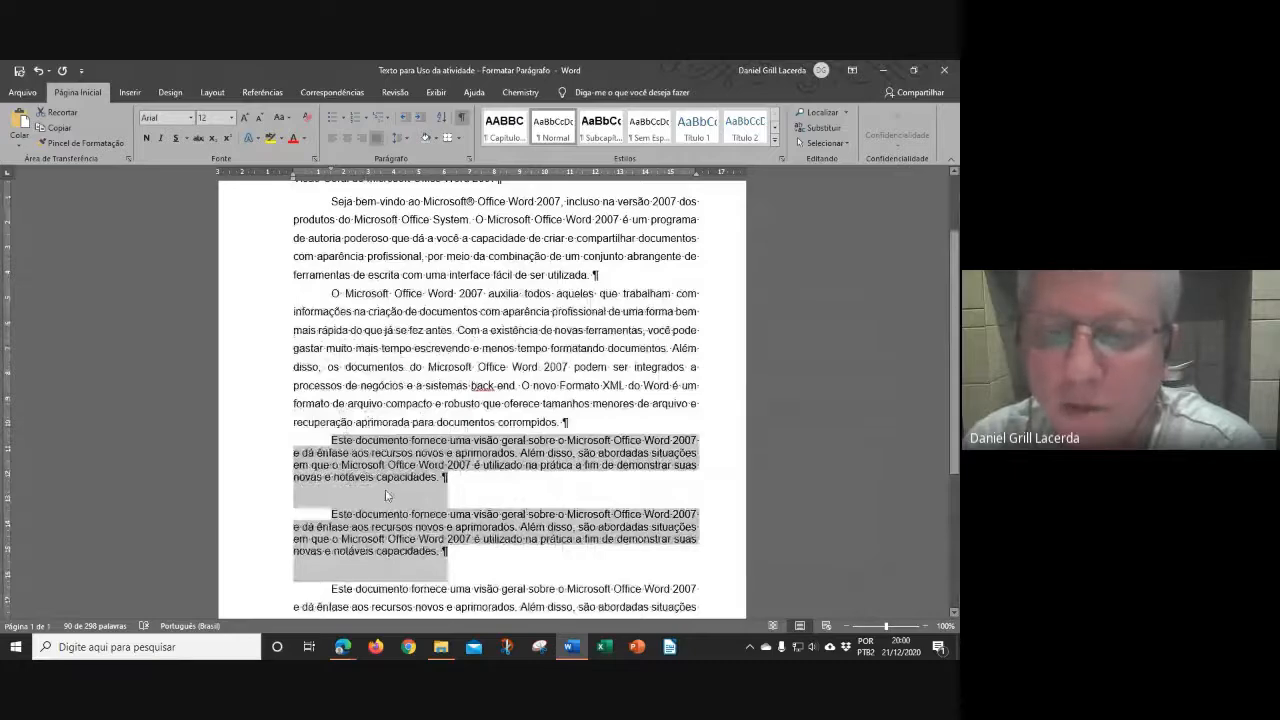
{"action": "scroll", "coordinate": [387, 495], "scroll_direction": "down", "scroll_amount": 2}
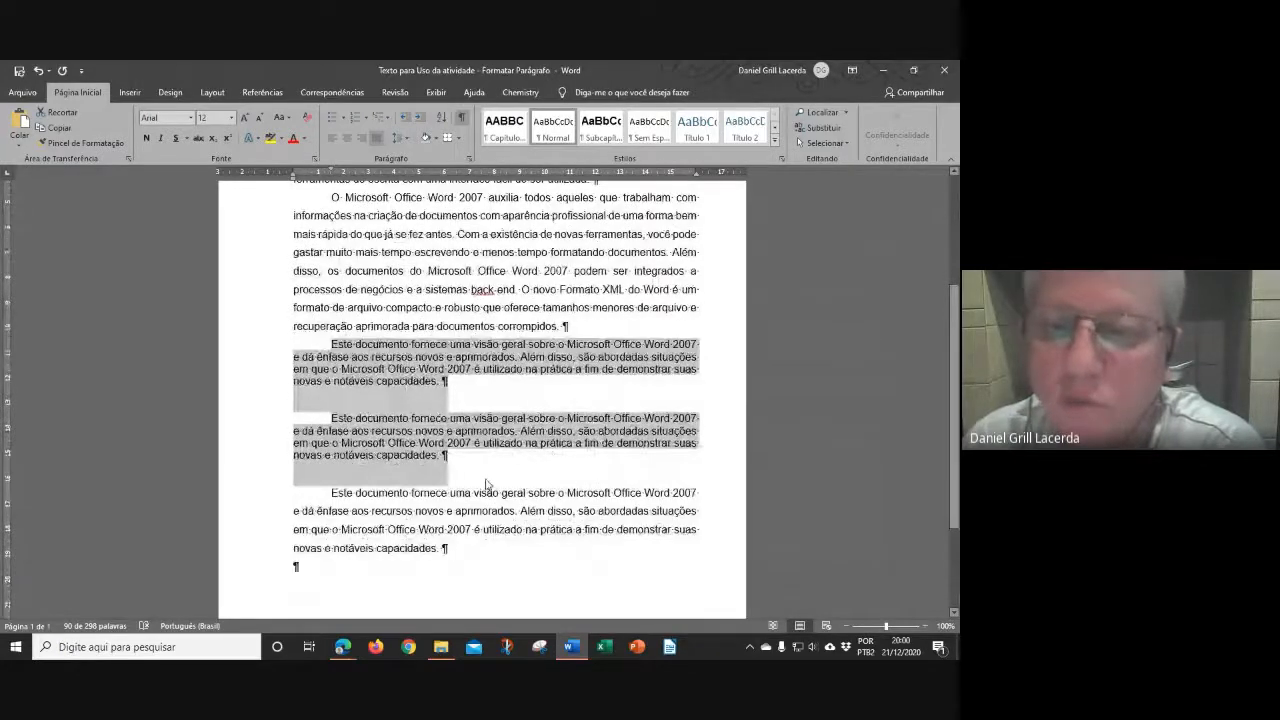
{"action": "scroll", "coordinate": [487, 484], "scroll_direction": "up", "scroll_amount": 1}
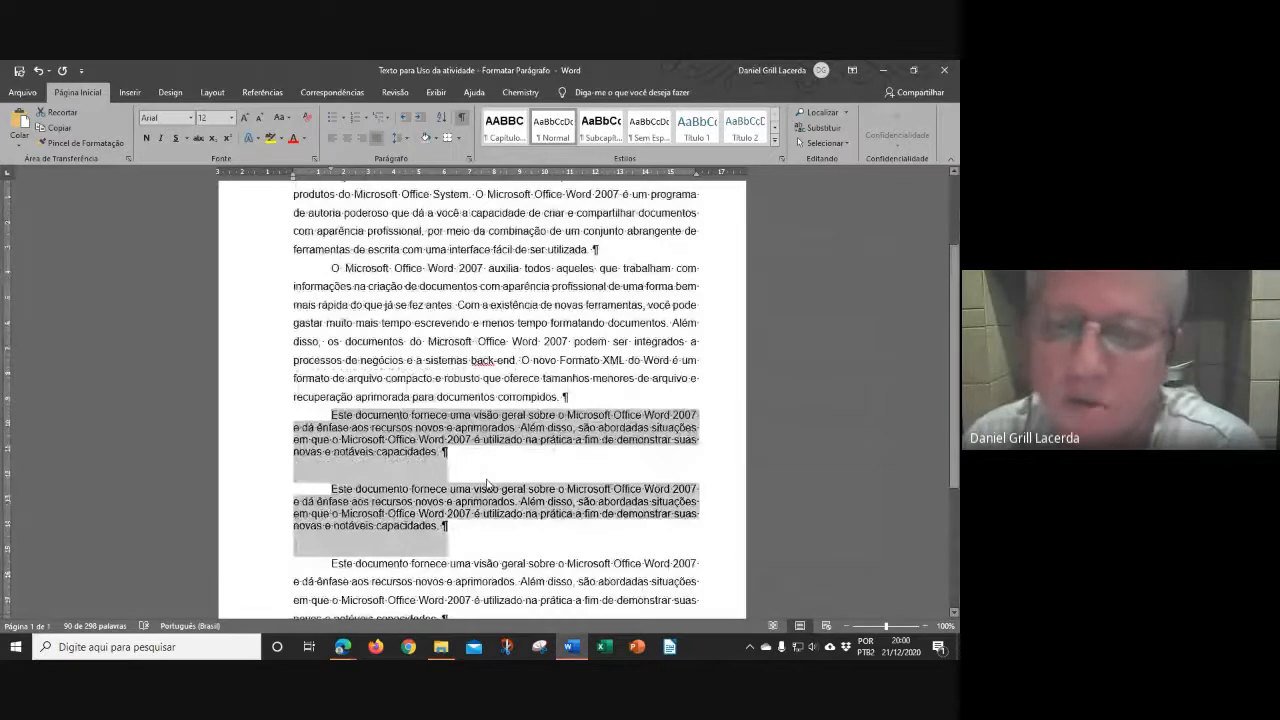
{"action": "scroll", "coordinate": [409, 458], "scroll_direction": "up", "scroll_amount": 1}
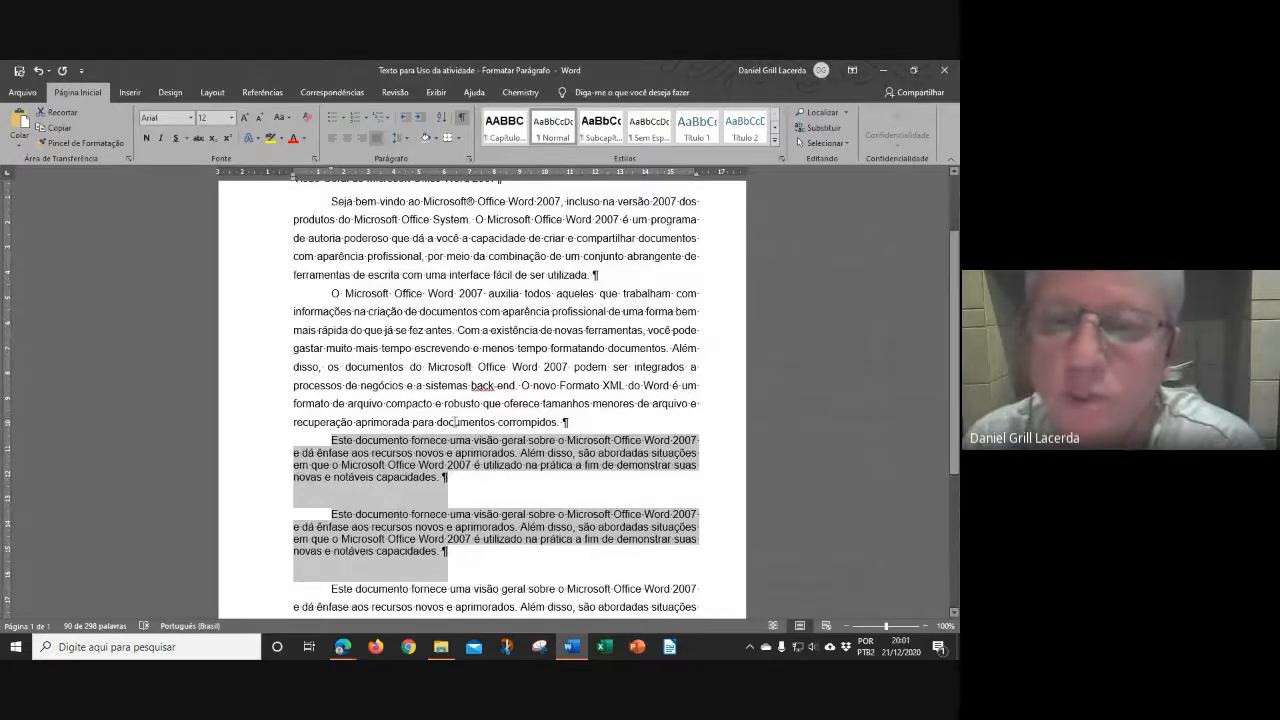
{"action": "scroll", "coordinate": [455, 421], "scroll_direction": "up", "scroll_amount": 1}
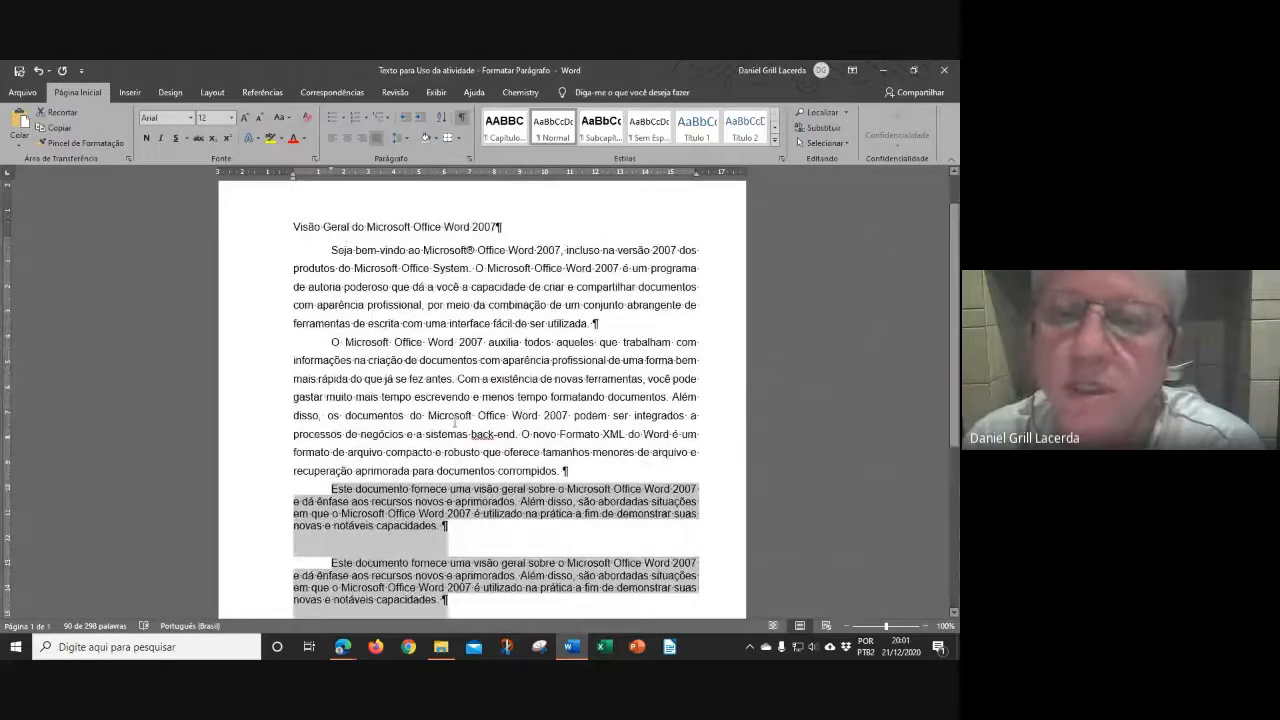
{"action": "scroll", "coordinate": [455, 423], "scroll_direction": "up", "scroll_amount": 1}
{"action": "left_click", "coordinate": [377, 275]}
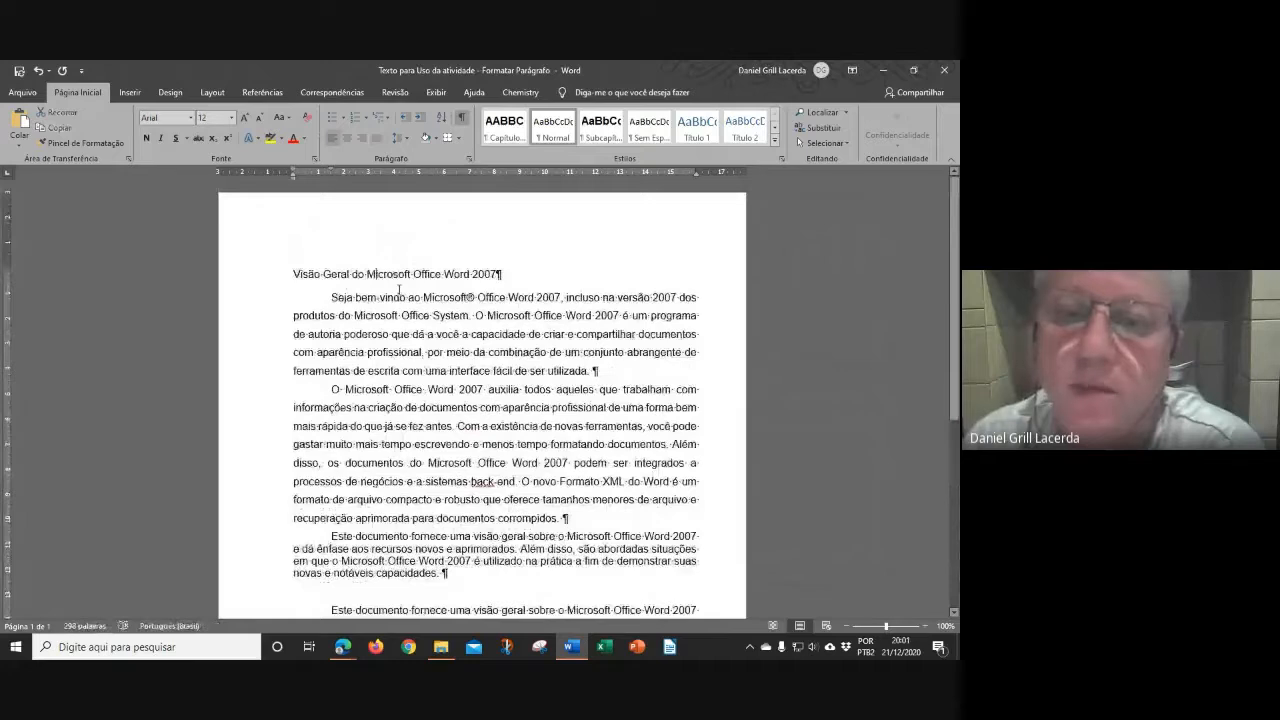
{"action": "left_click", "coordinate": [253, 280]}
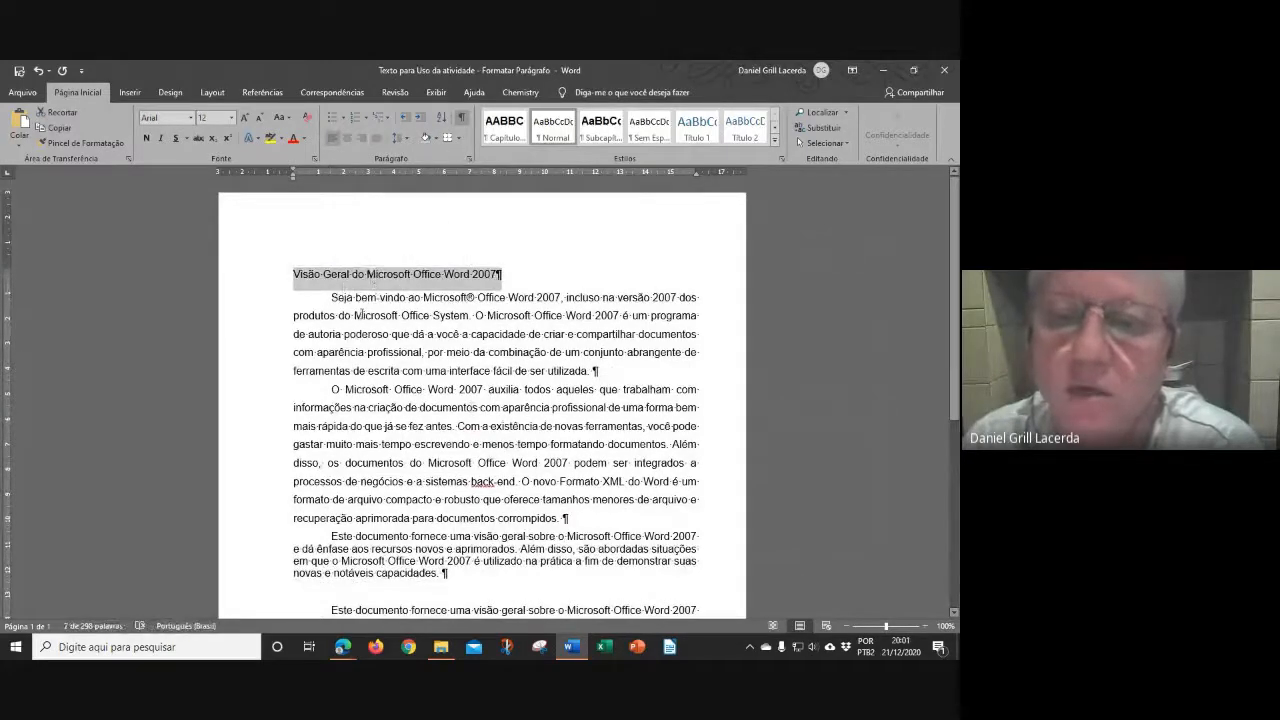
{"action": "left_click", "coordinate": [441, 334]}
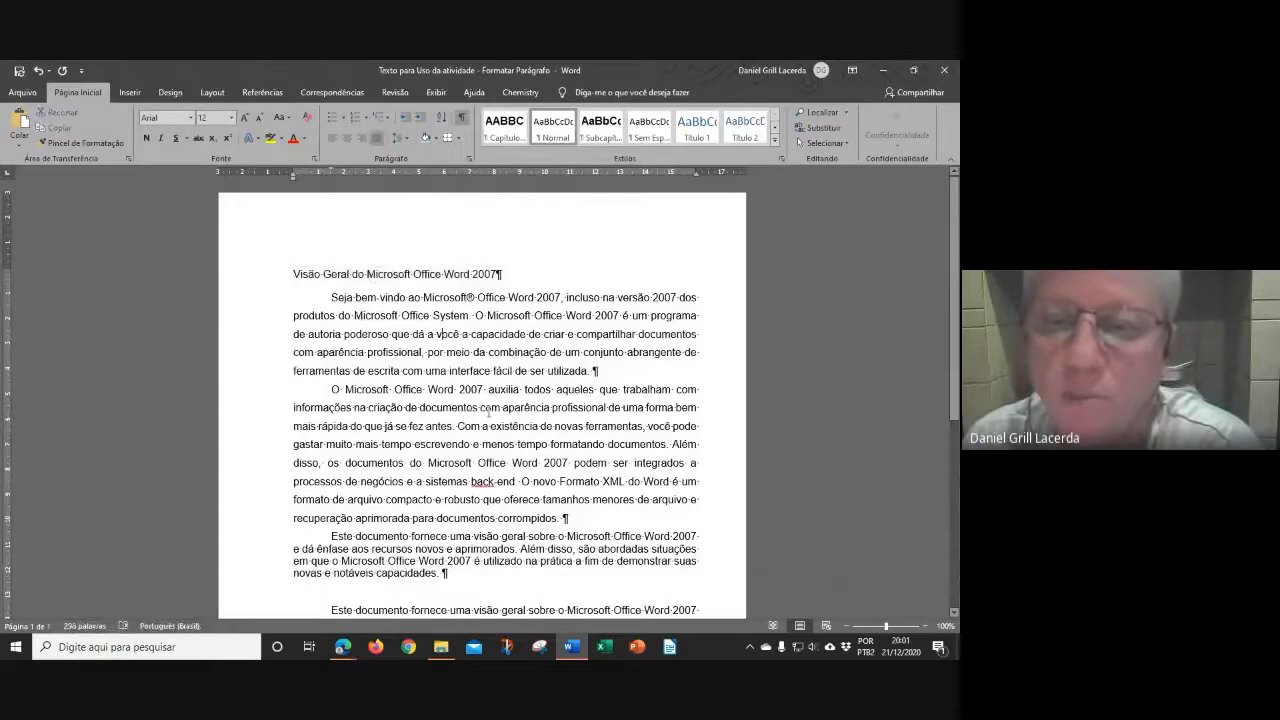
{"action": "scroll", "coordinate": [489, 410], "scroll_direction": "down", "scroll_amount": 1}
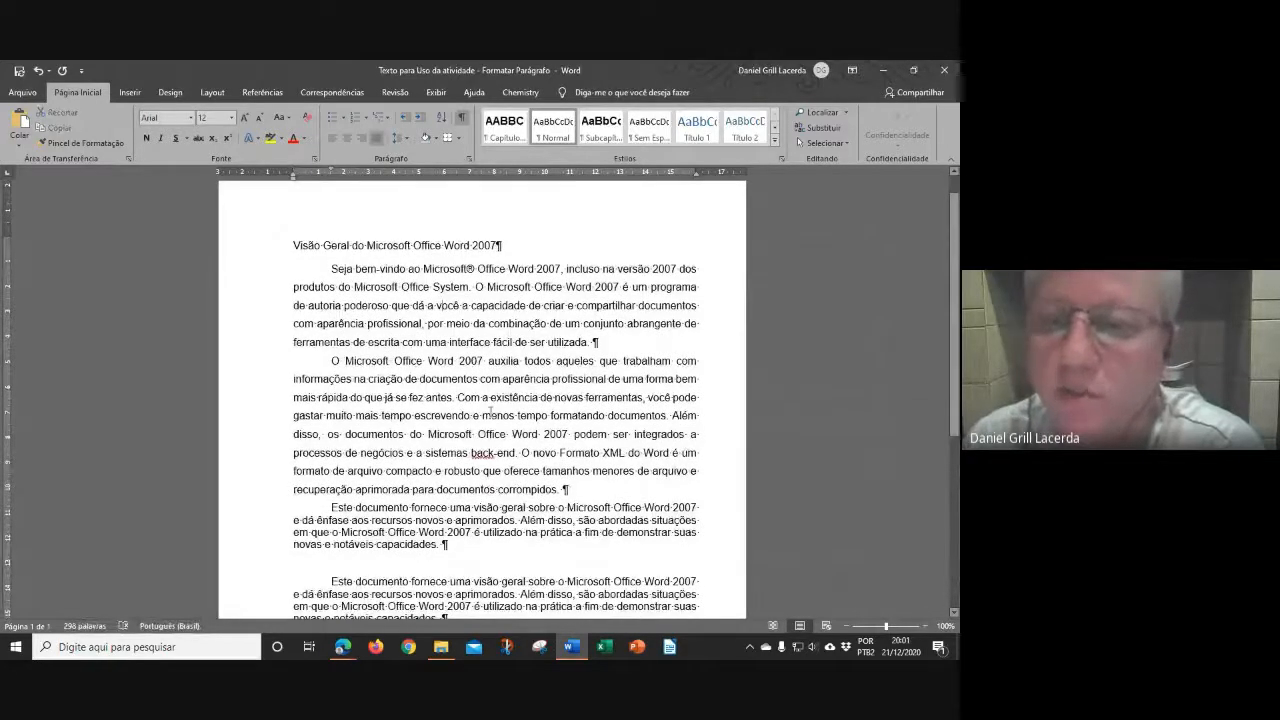
Set the first two "Este documento fornece" paragraphs to 0 pt spacing after and 1,5 linhas line spacing.
{"action": "scroll", "coordinate": [489, 410], "scroll_direction": "down", "scroll_amount": 4}
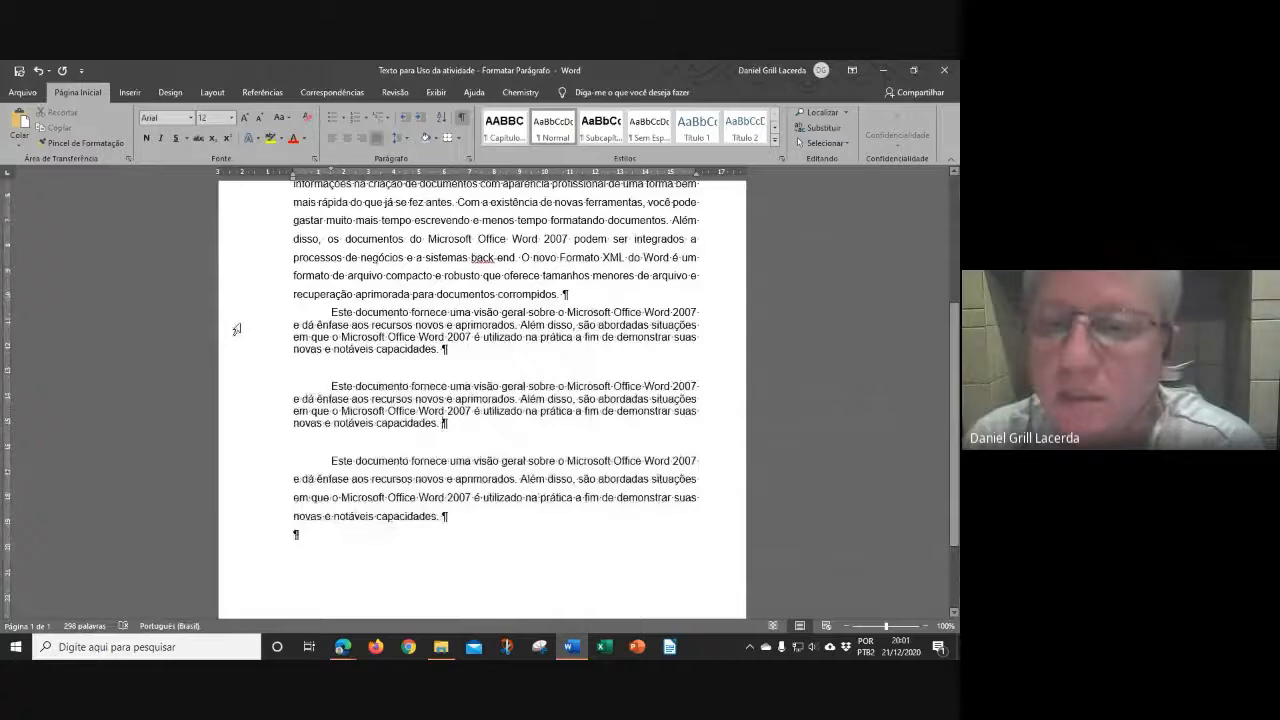
{"action": "left_click_drag", "start_coordinate": [237, 329], "coordinate": [237, 440]}
{"action": "left_click", "coordinate": [469, 160]}
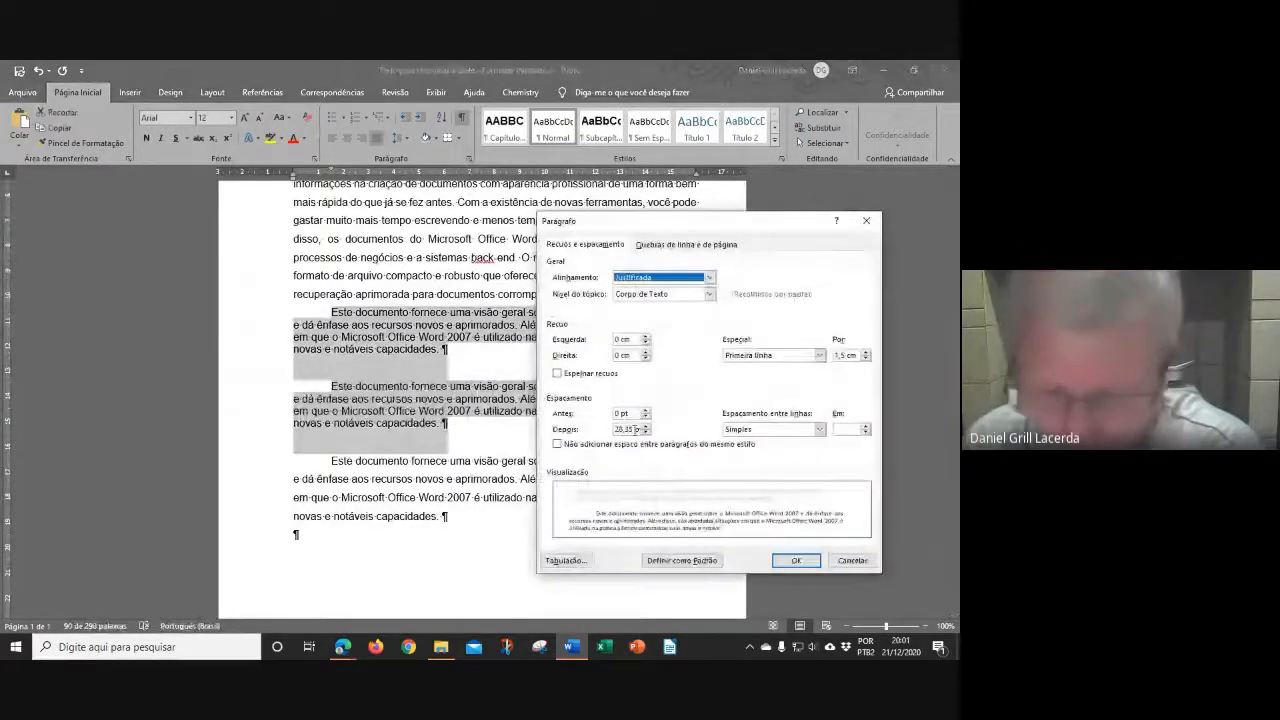
{"action": "left_click_drag", "start_coordinate": [636, 430], "coordinate": [530, 438]}
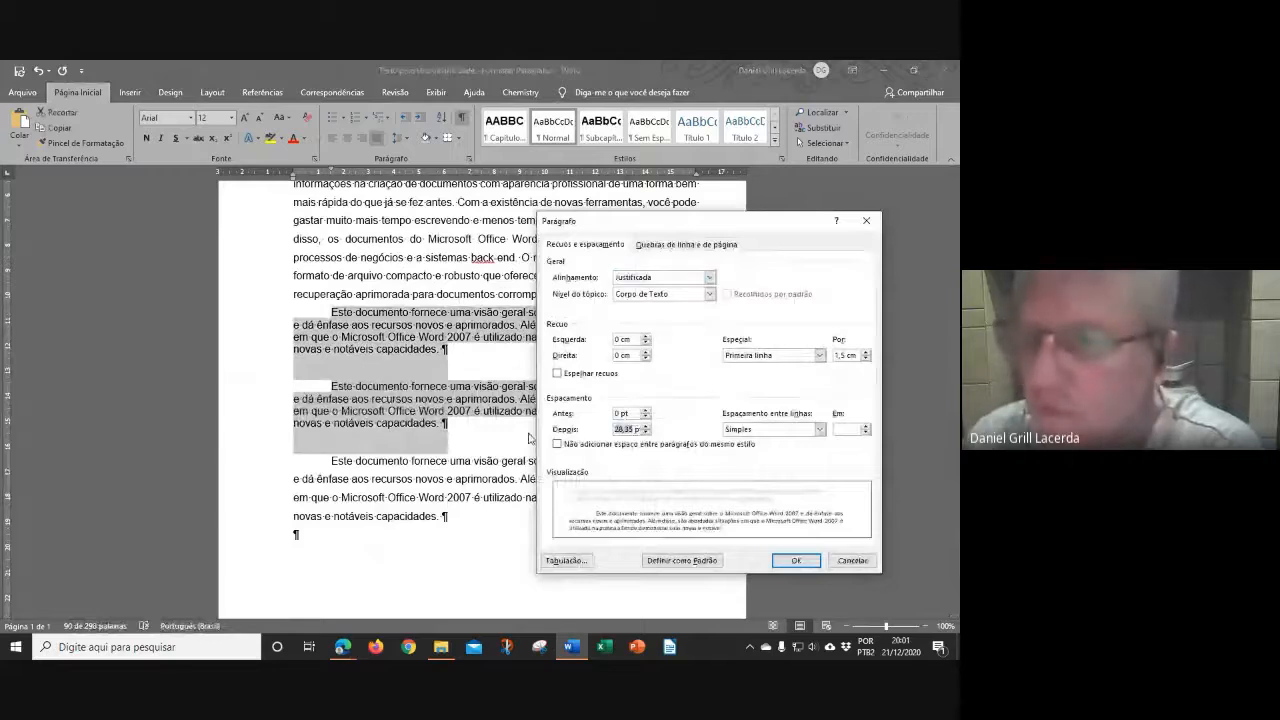
{"action": "type", "text": "0"}
{"action": "left_click", "coordinate": [773, 429]}
{"action": "left_click", "coordinate": [760, 447]}
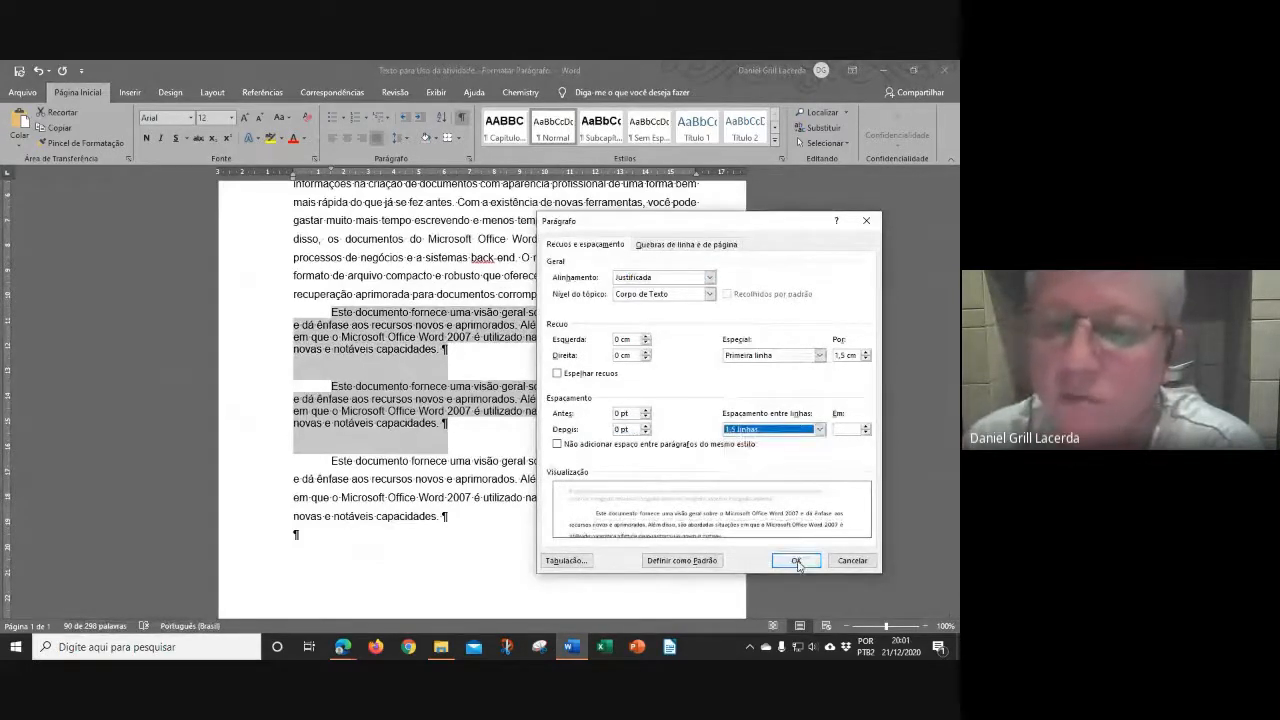
{"action": "left_click", "coordinate": [796, 561]}
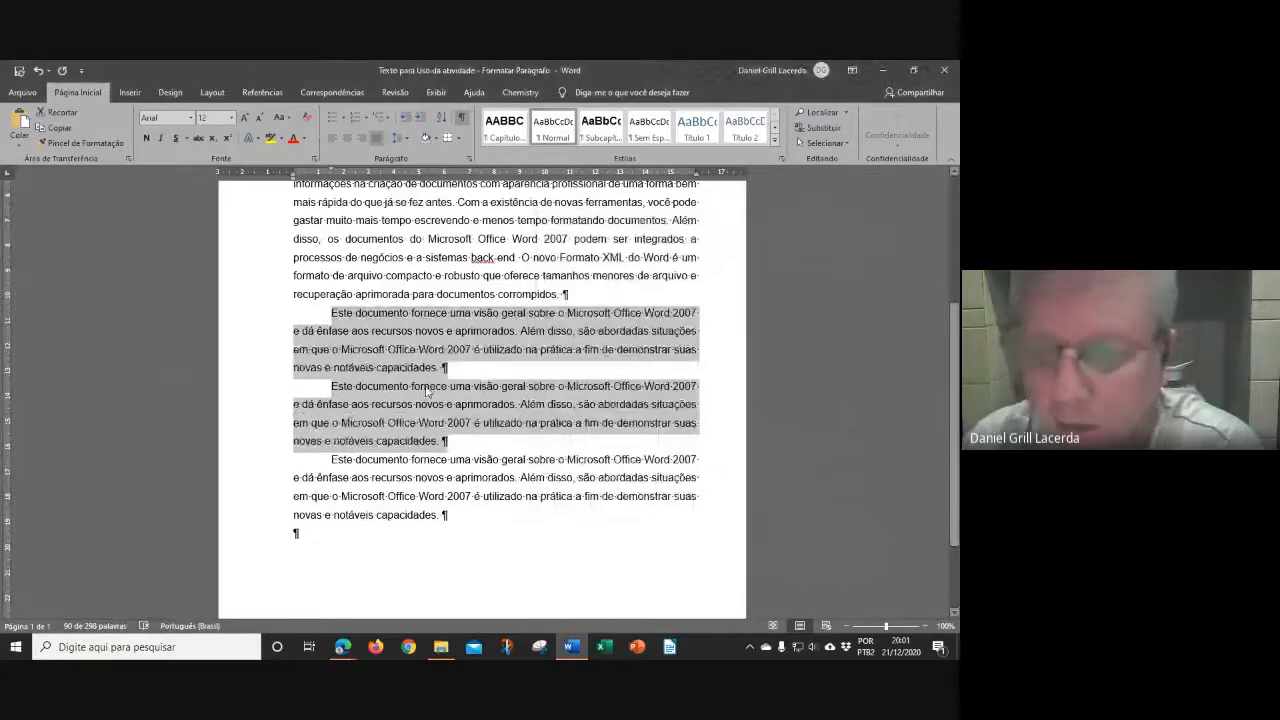
Select the "Visão Geral do Microsoft Office Word 2007" title and review the formatting of the title and the paragraphs below it.
{"action": "left_click", "coordinate": [426, 391]}
{"action": "scroll", "coordinate": [364, 244], "scroll_direction": "up", "scroll_amount": 1}
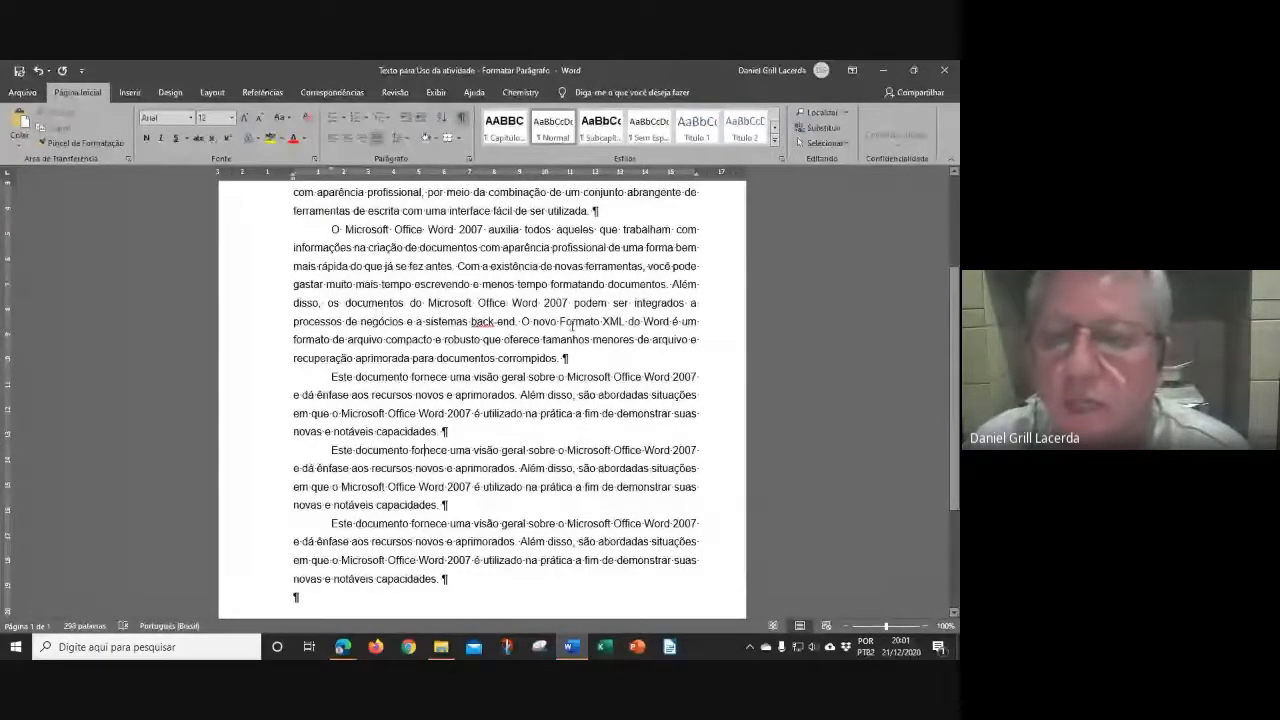
{"action": "scroll", "coordinate": [573, 325], "scroll_direction": "up", "scroll_amount": 2}
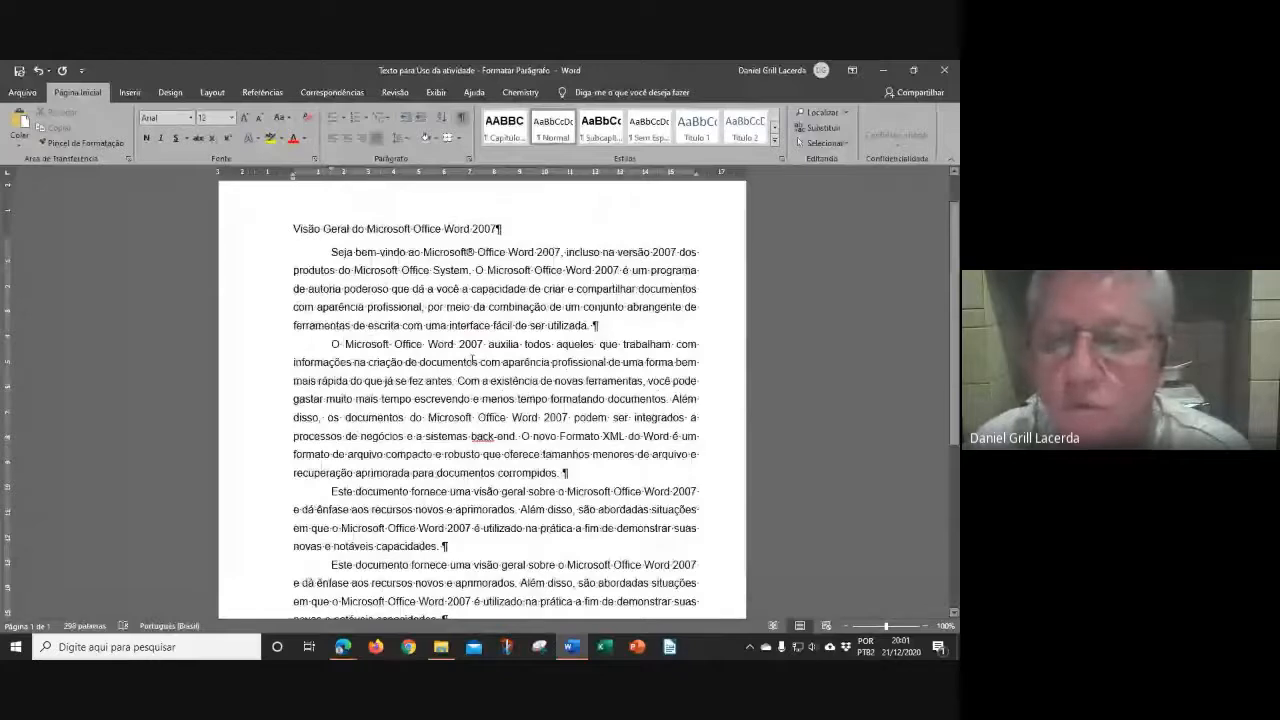
{"action": "scroll", "coordinate": [473, 360], "scroll_direction": "up", "scroll_amount": 1}
{"action": "triple_click", "coordinate": [428, 284]}
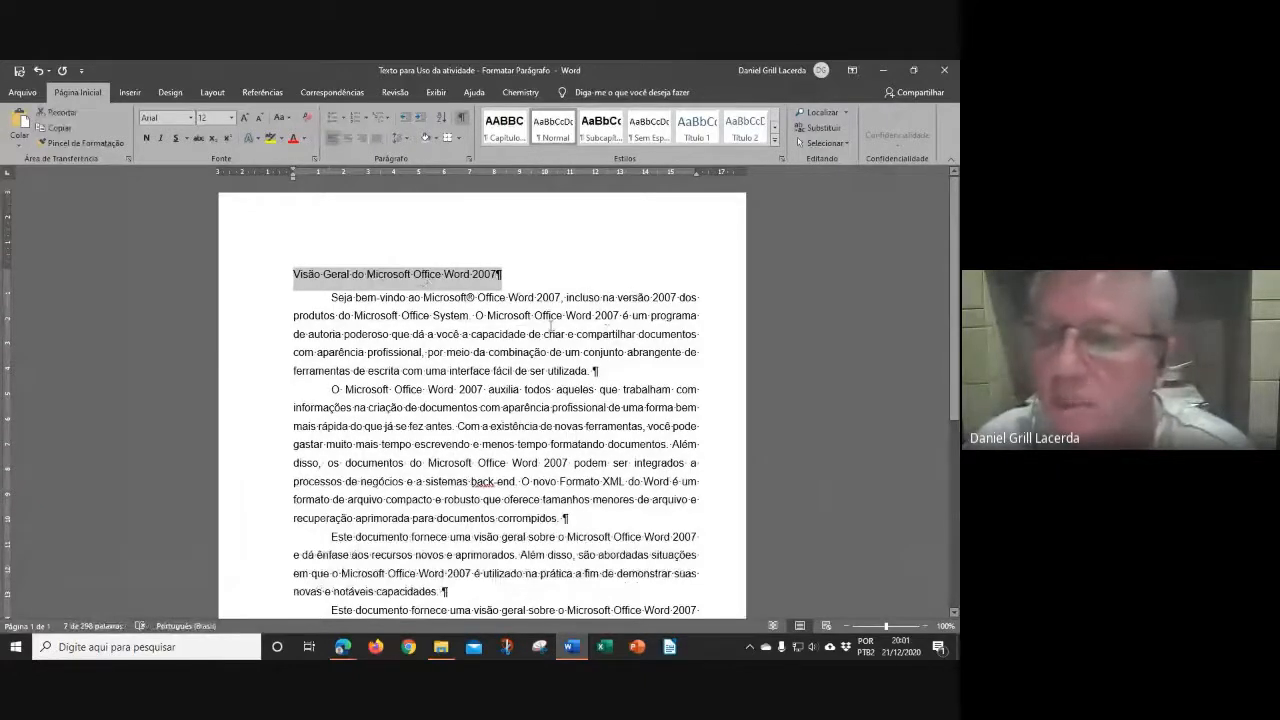
{"action": "scroll", "coordinate": [560, 322], "scroll_direction": "down", "scroll_amount": 3}
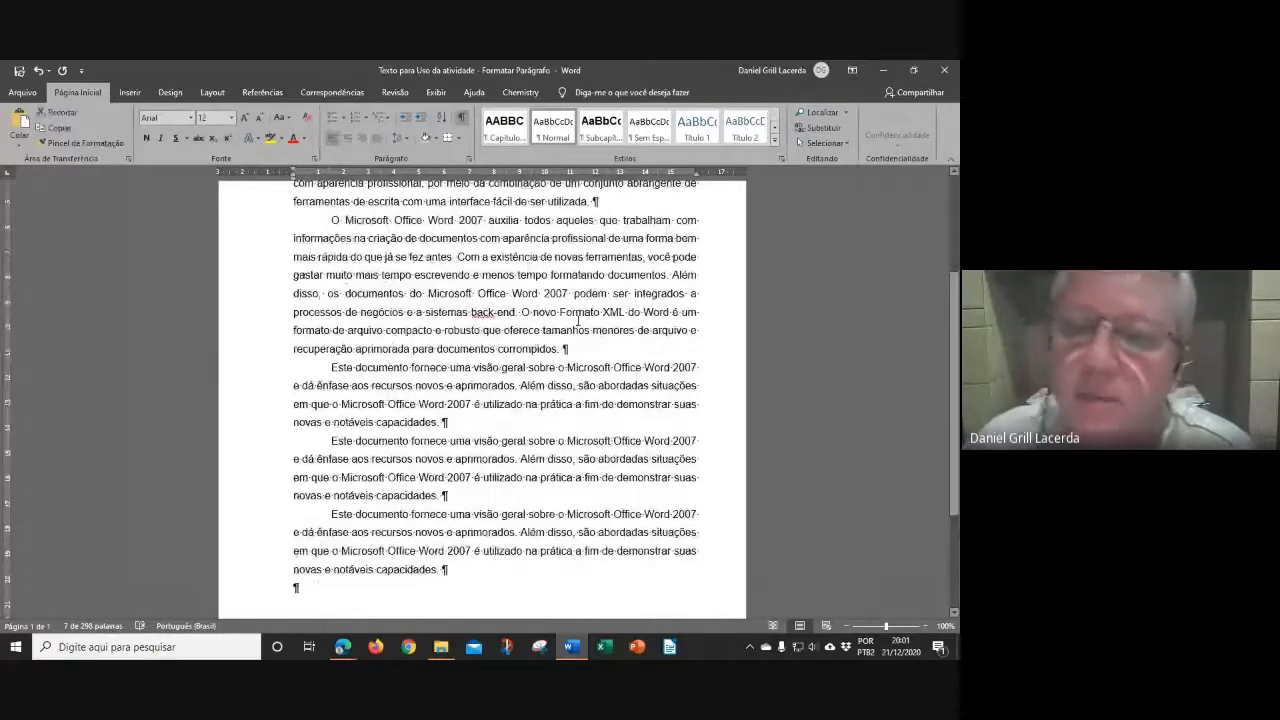
Set the line spacing of the selected "Visão Geral do Microsoft Office Word 2007" title to 1,5 linhas.
{"action": "scroll", "coordinate": [578, 320], "scroll_direction": "up", "scroll_amount": 3}
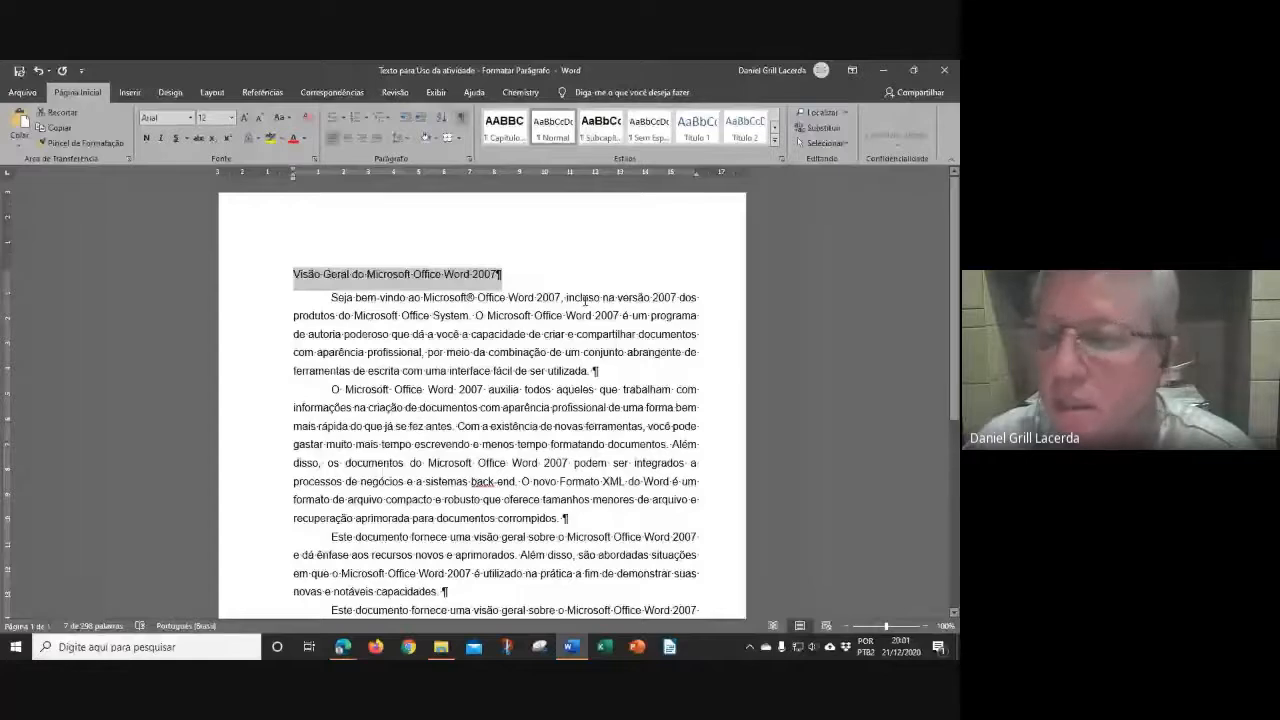
{"action": "left_click", "coordinate": [469, 158]}
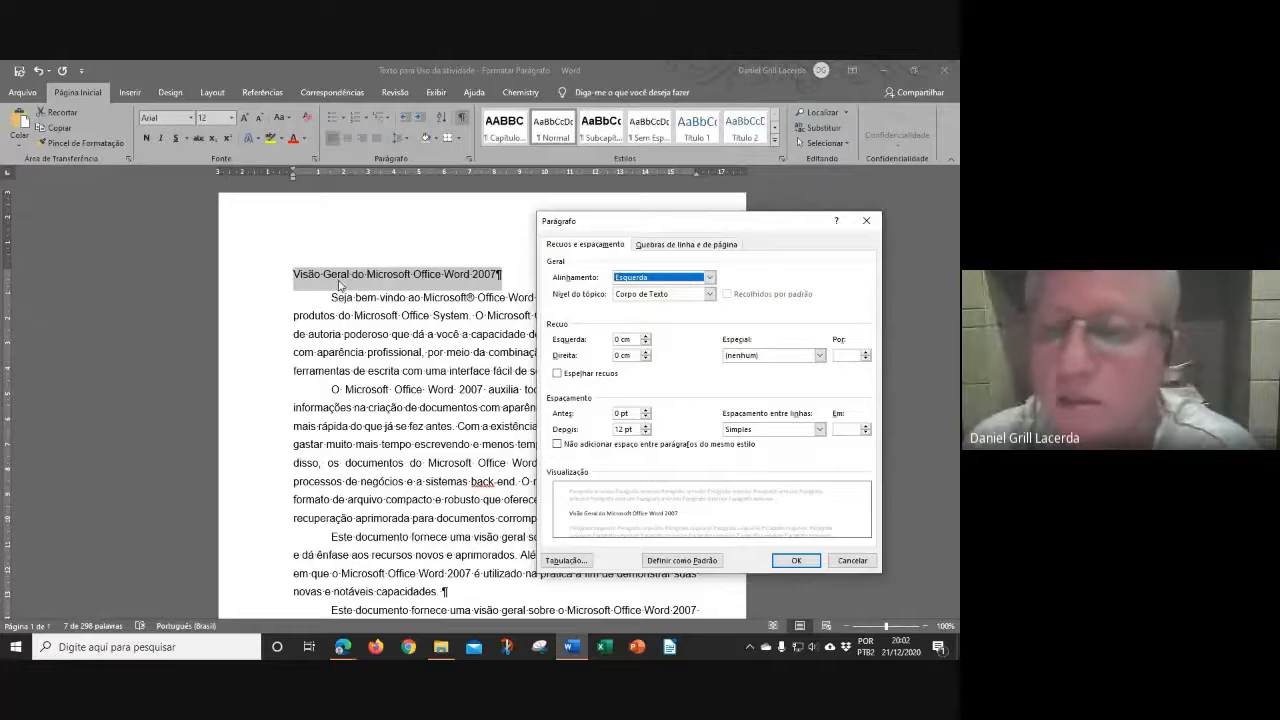
{"action": "left_click", "coordinate": [755, 431]}
{"action": "left_click", "coordinate": [752, 451]}
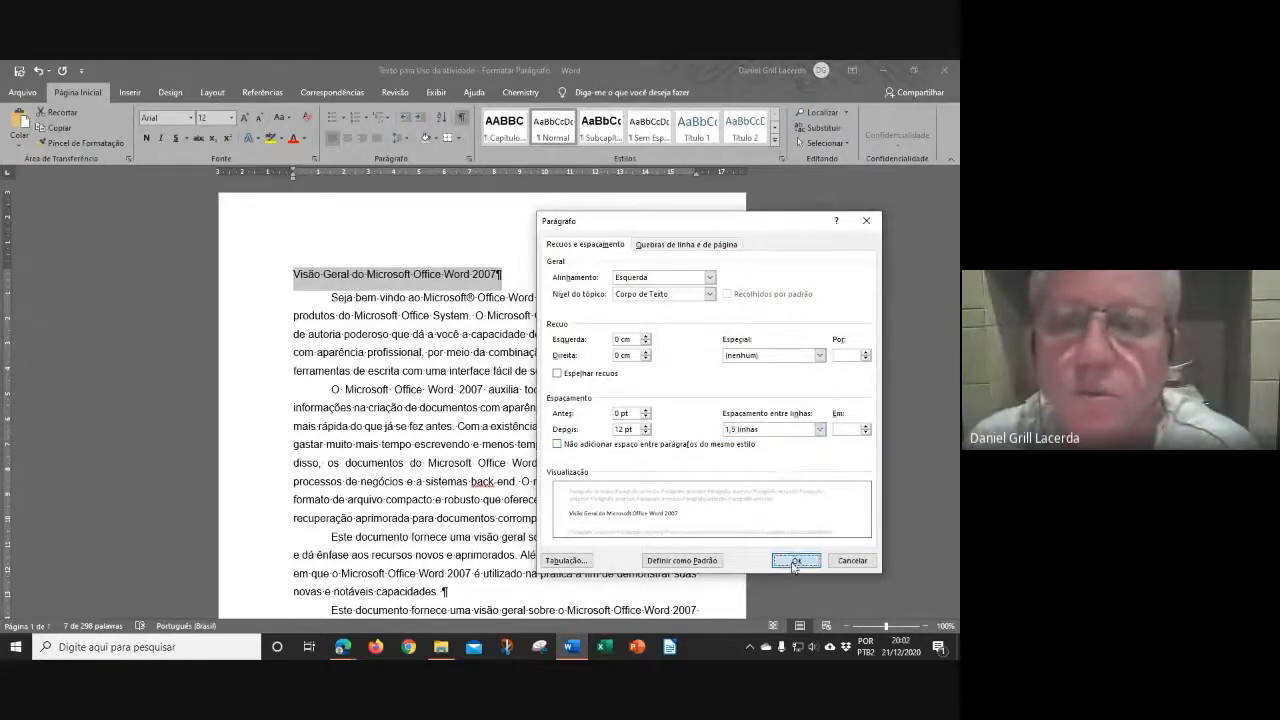
{"action": "left_click", "coordinate": [795, 560]}
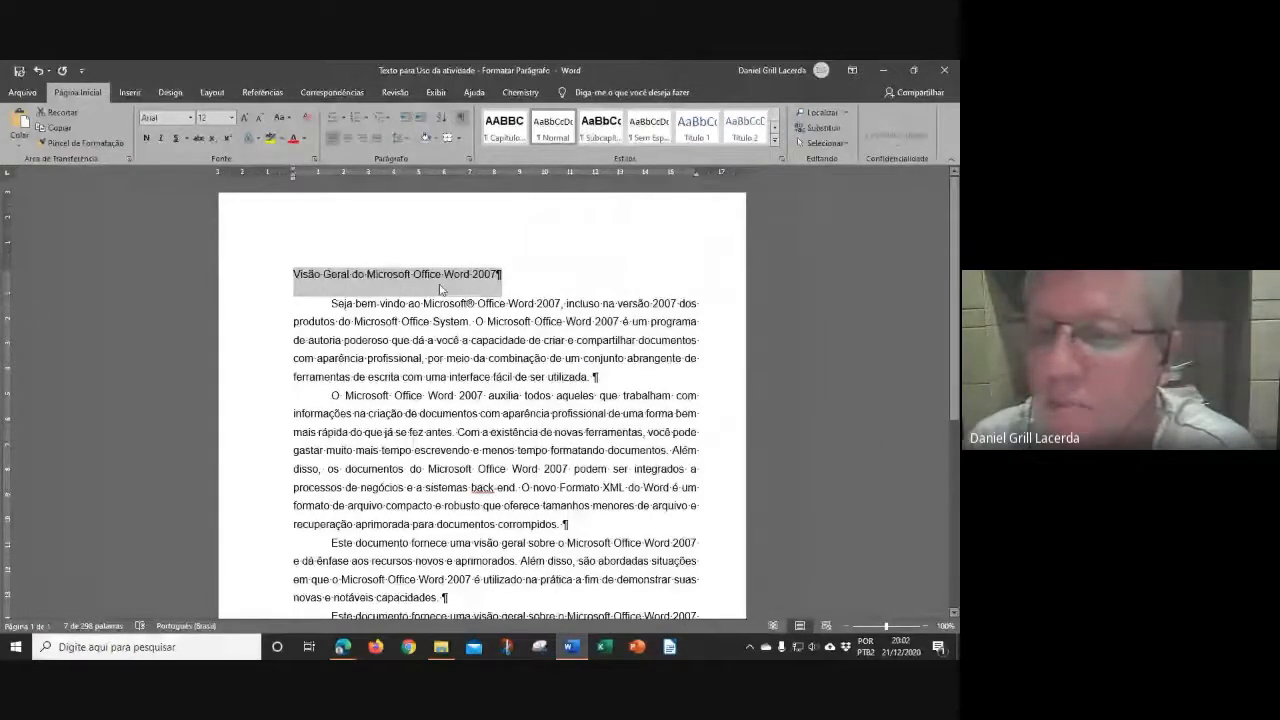
Set the title's spacing after to 18 pt and deselect the title to check the gap above the first paragraph.
{"action": "left_click", "coordinate": [470, 159]}
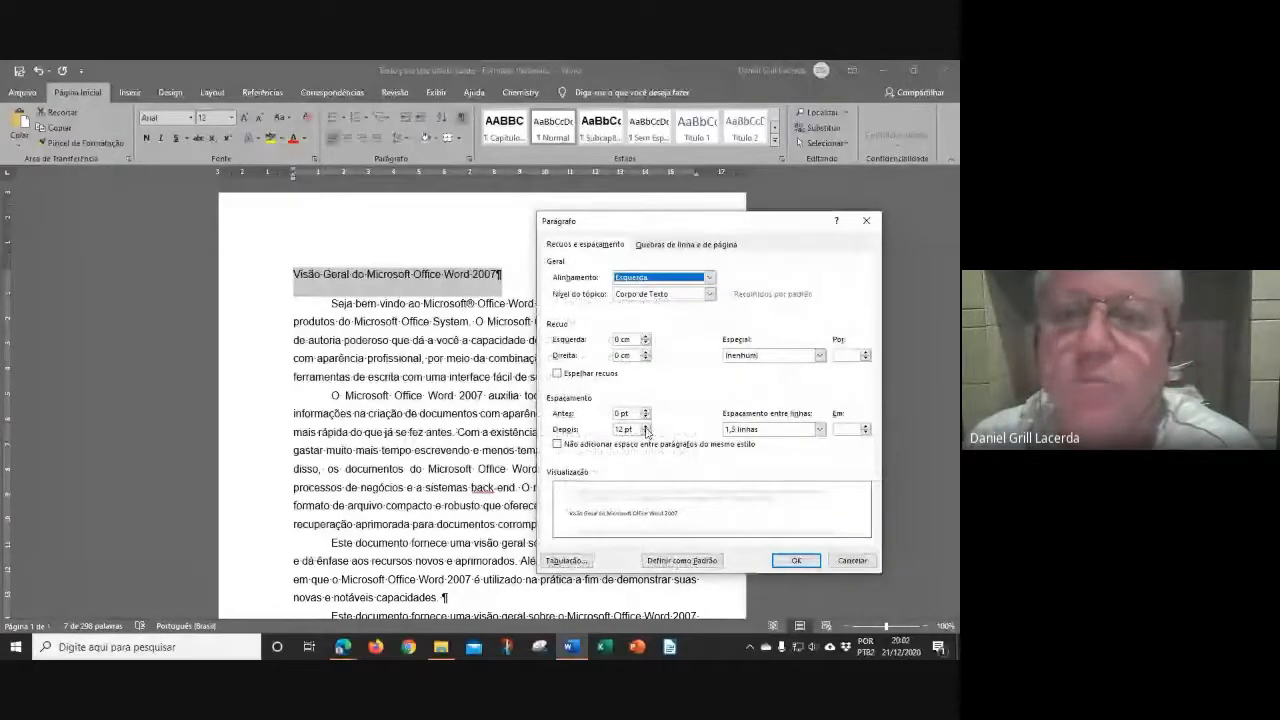
{"action": "key", "text": "Return"}
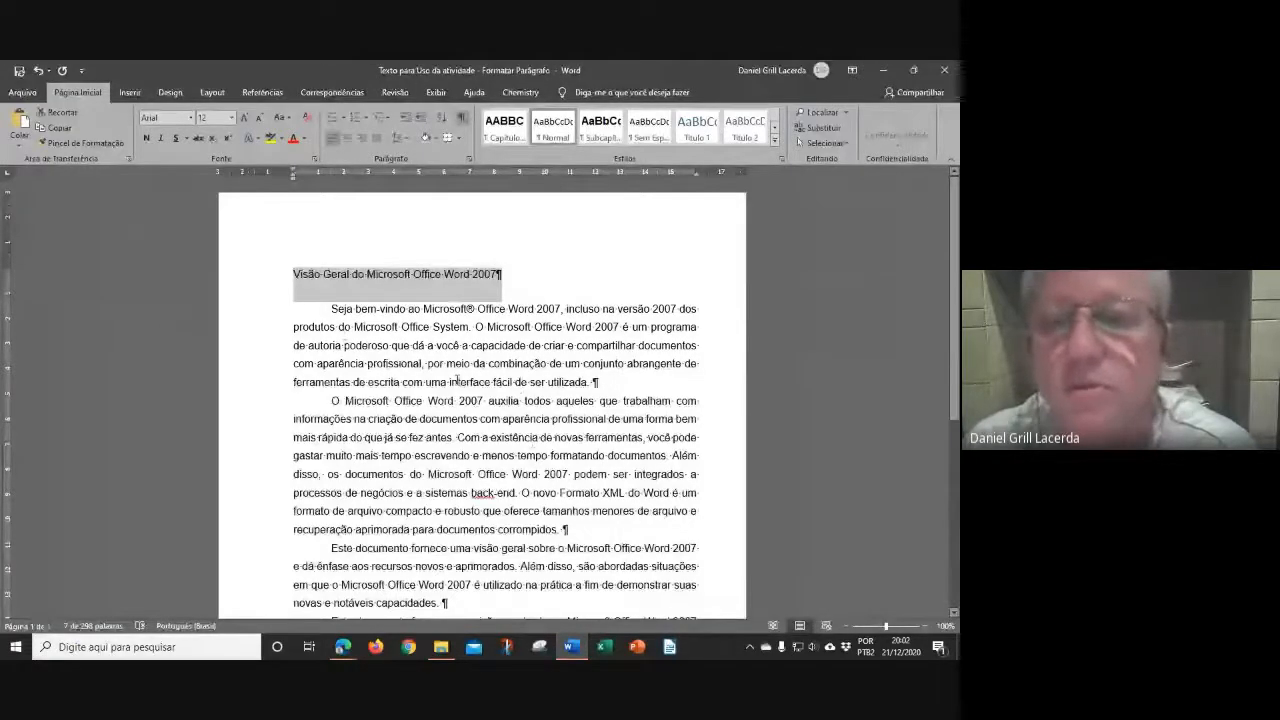
{"action": "scroll", "coordinate": [470, 380], "scroll_direction": "down", "scroll_amount": 2}
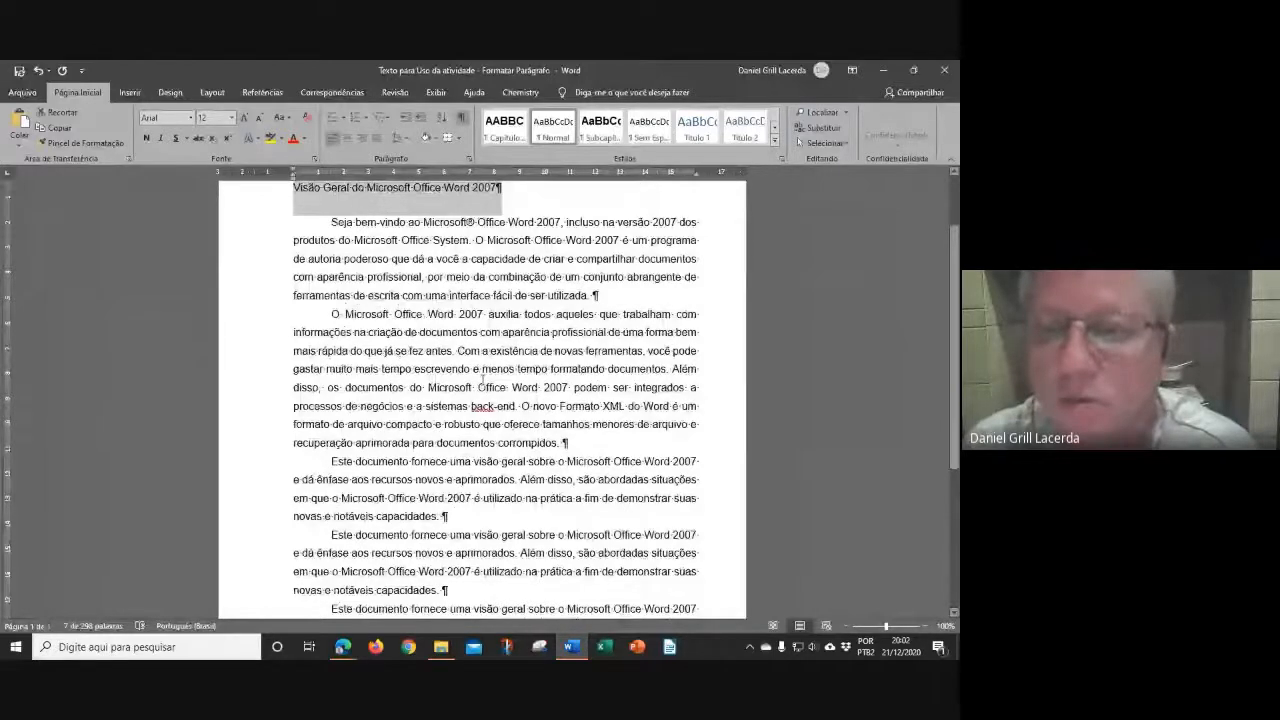
{"action": "scroll", "coordinate": [483, 378], "scroll_direction": "up", "scroll_amount": 2}
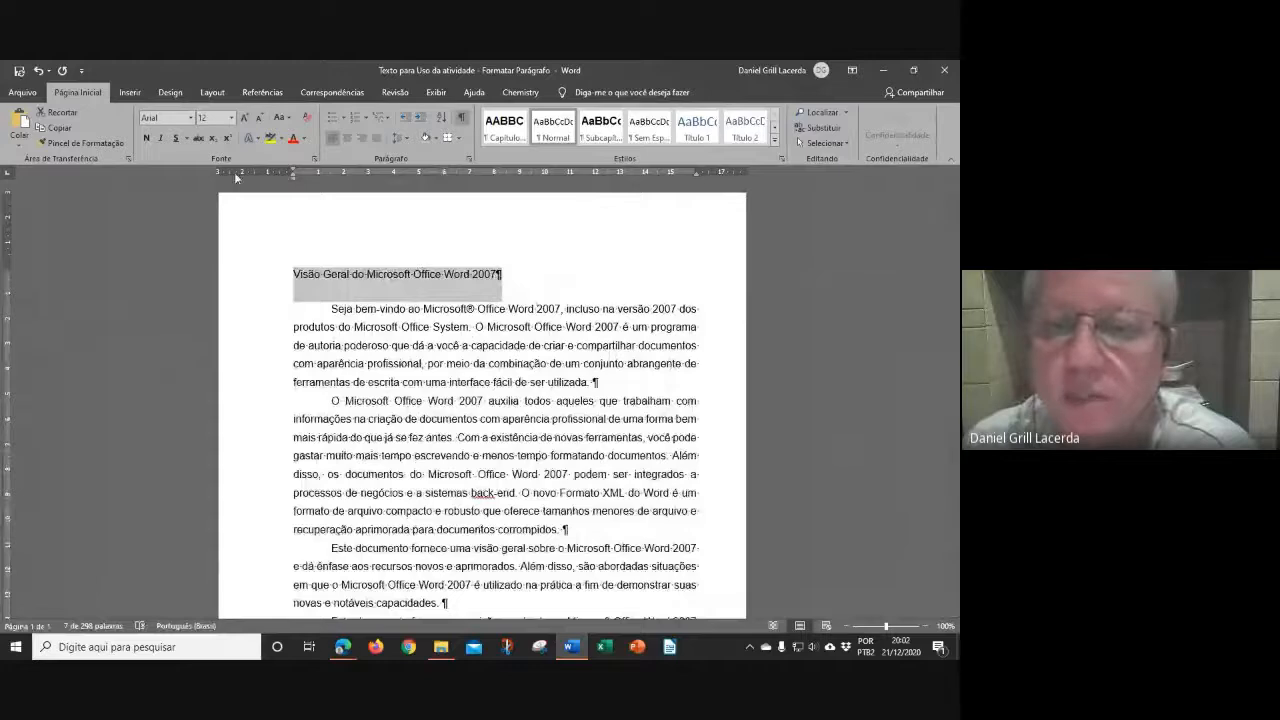
{"action": "left_click", "coordinate": [362, 238]}
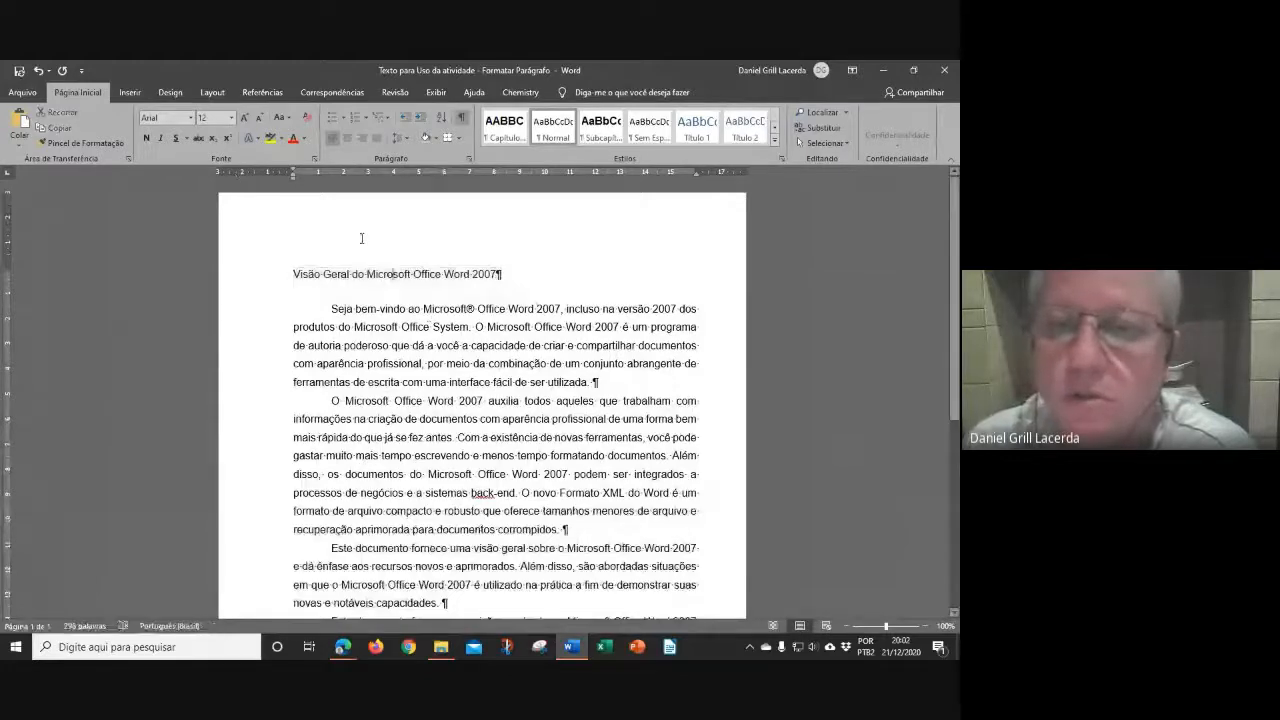
Review the title's paragraph settings without changing them and compare the title with the body paragraphs below.
{"action": "left_click", "coordinate": [466, 159]}
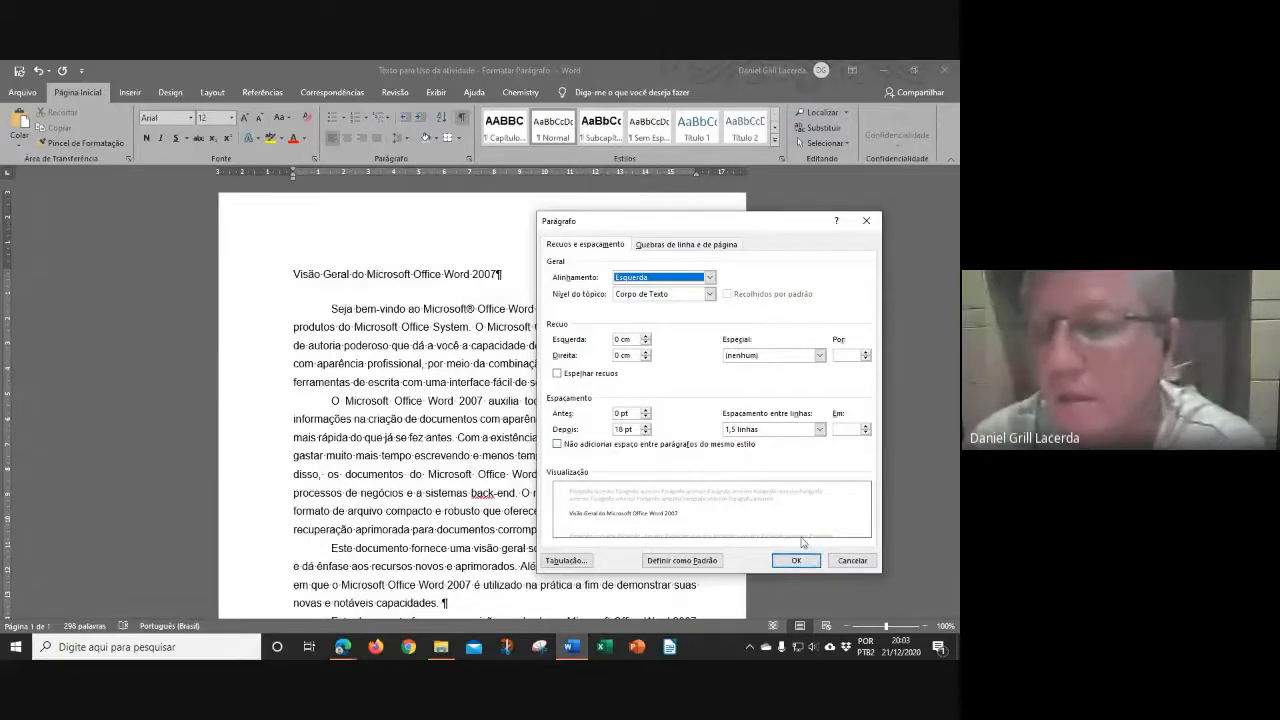
{"action": "left_click", "coordinate": [847, 561]}
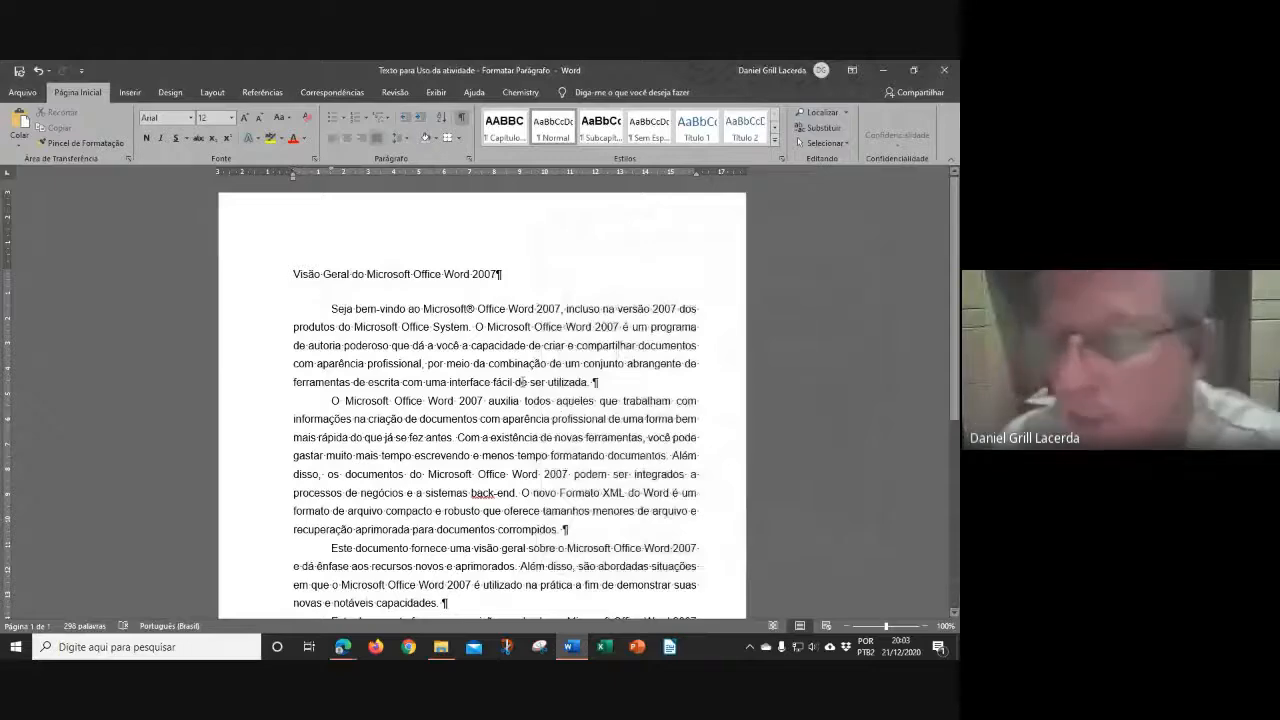
{"action": "scroll", "coordinate": [521, 382], "scroll_direction": "down", "scroll_amount": 2}
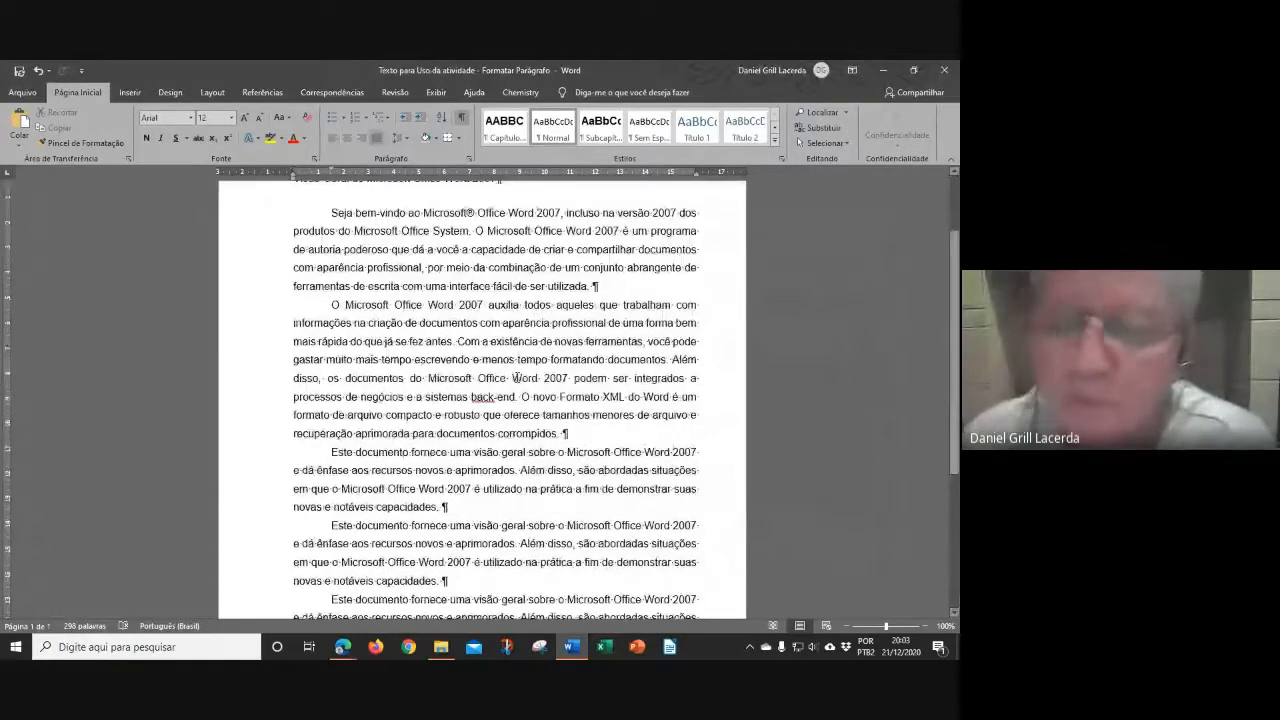
{"action": "scroll", "coordinate": [514, 378], "scroll_direction": "up", "scroll_amount": 2}
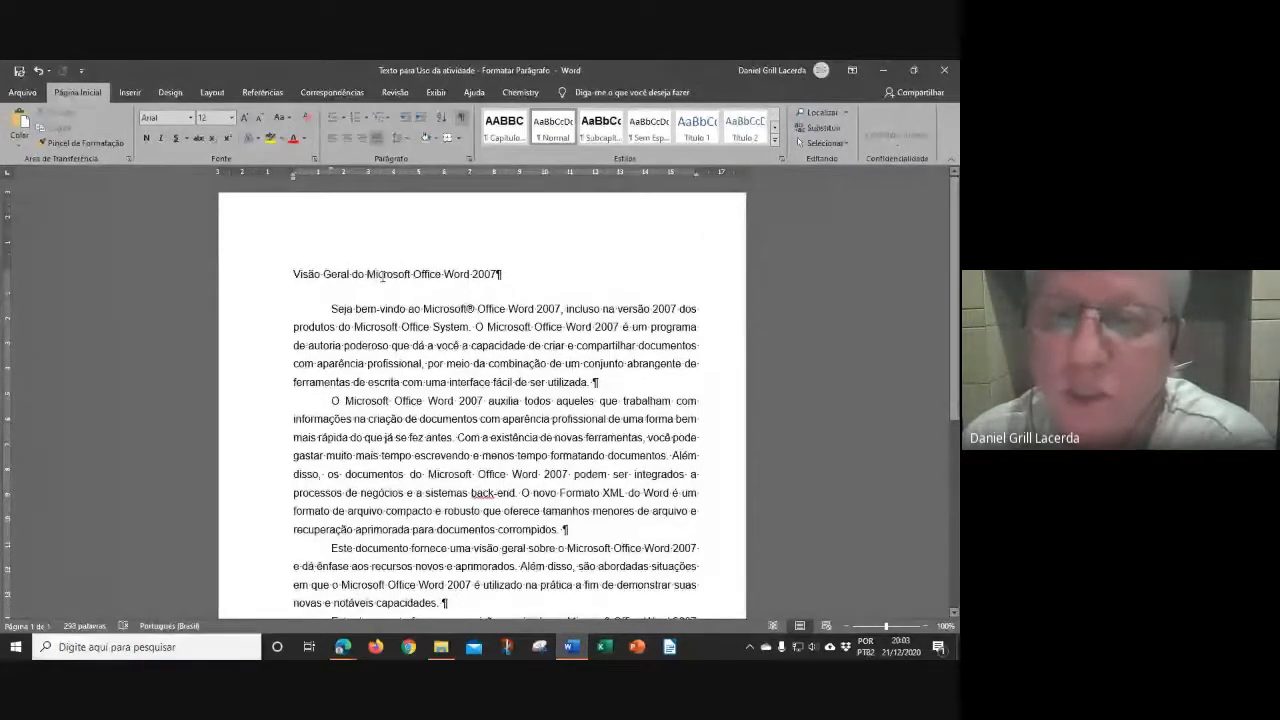
{"action": "scroll", "coordinate": [510, 441], "scroll_direction": "down", "scroll_amount": 3}
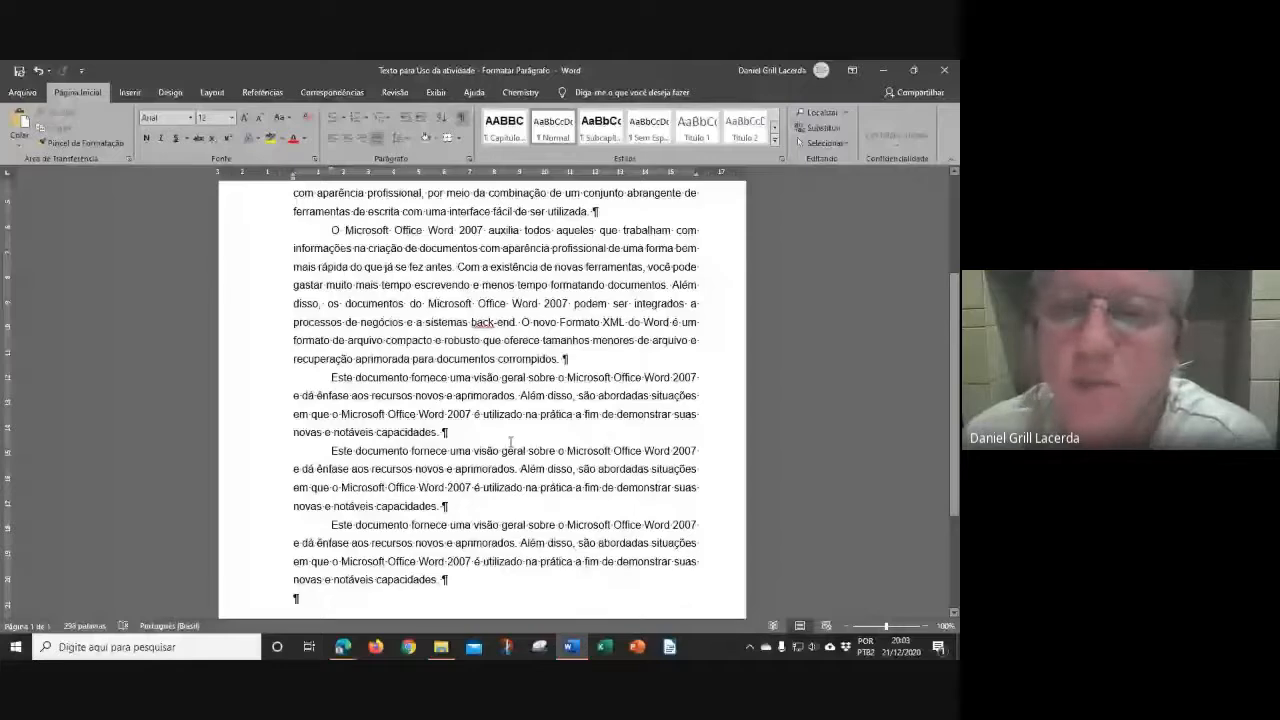
{"action": "scroll", "coordinate": [510, 441], "scroll_direction": "up", "scroll_amount": 3}
Format the "Visão Geral do Microsoft Office Word 2007" title with the Negrito font style and the Todas em maiúsculas effect.
{"action": "left_click", "coordinate": [255, 277]}
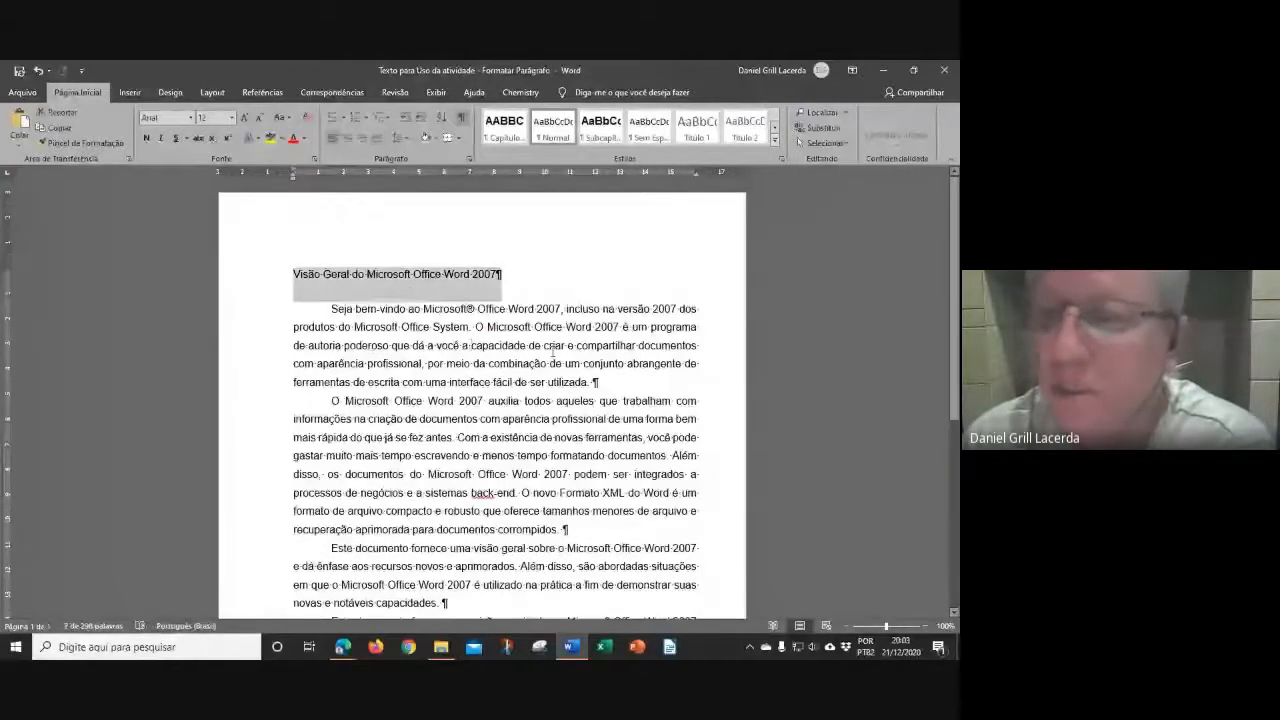
{"action": "left_click", "coordinate": [314, 158]}
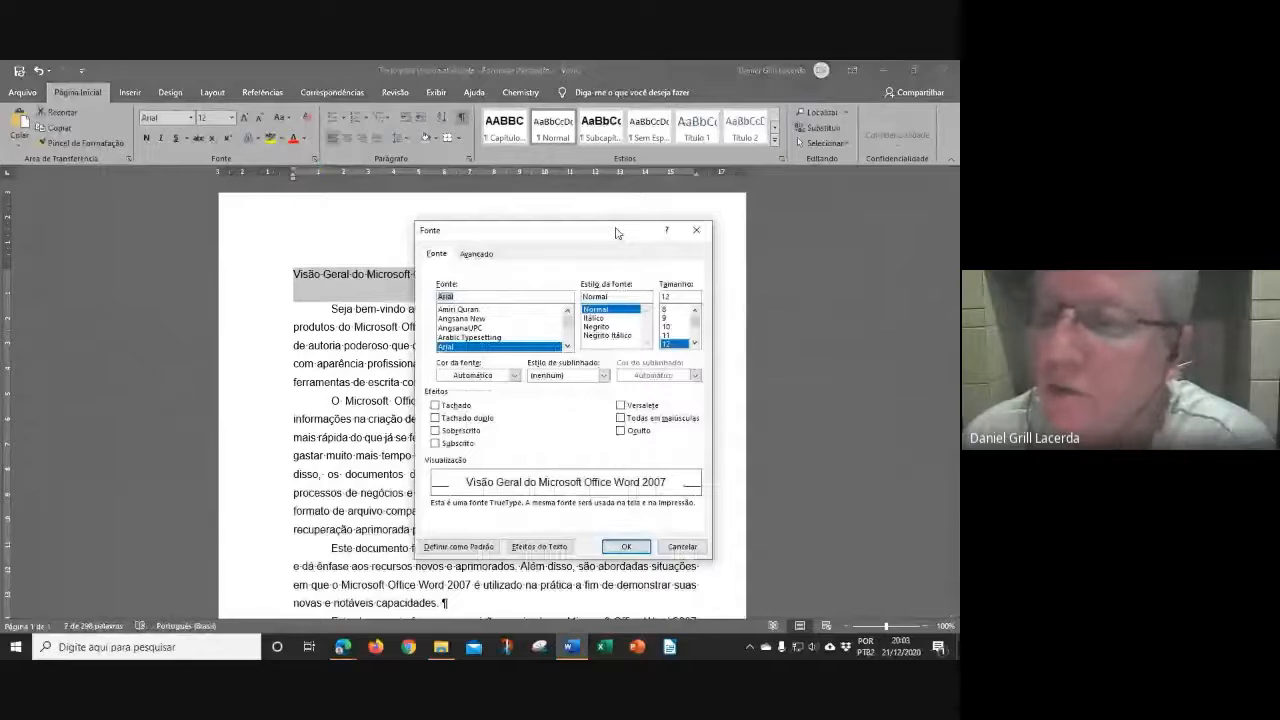
{"action": "left_click_drag", "start_coordinate": [616, 233], "coordinate": [815, 214]}
{"action": "left_click", "coordinate": [805, 307]}
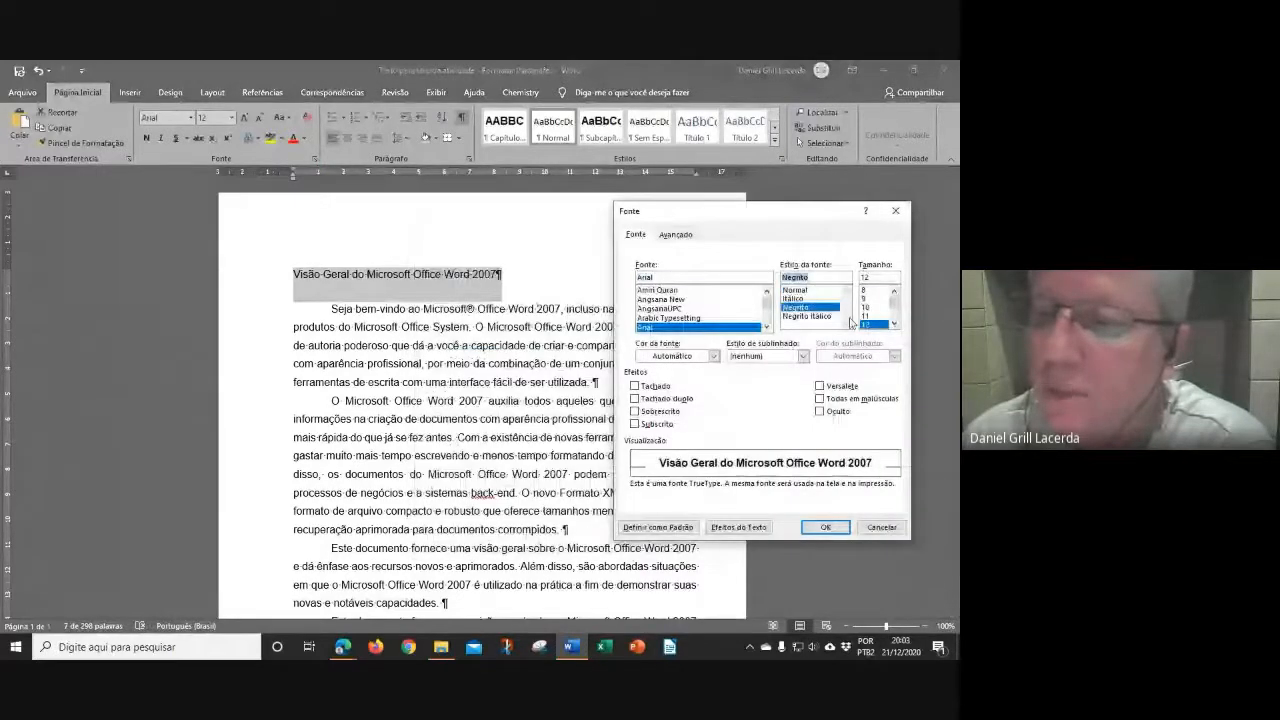
{"action": "left_click", "coordinate": [820, 399]}
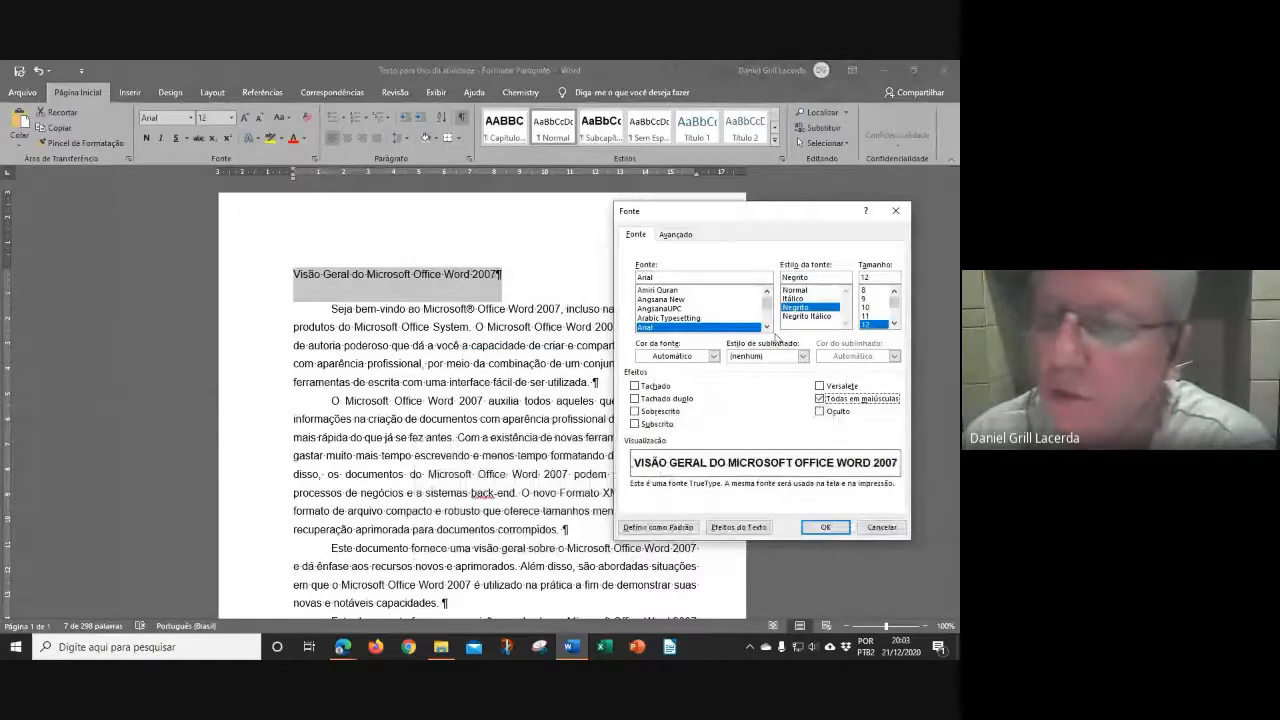
{"action": "left_click", "coordinate": [824, 528]}
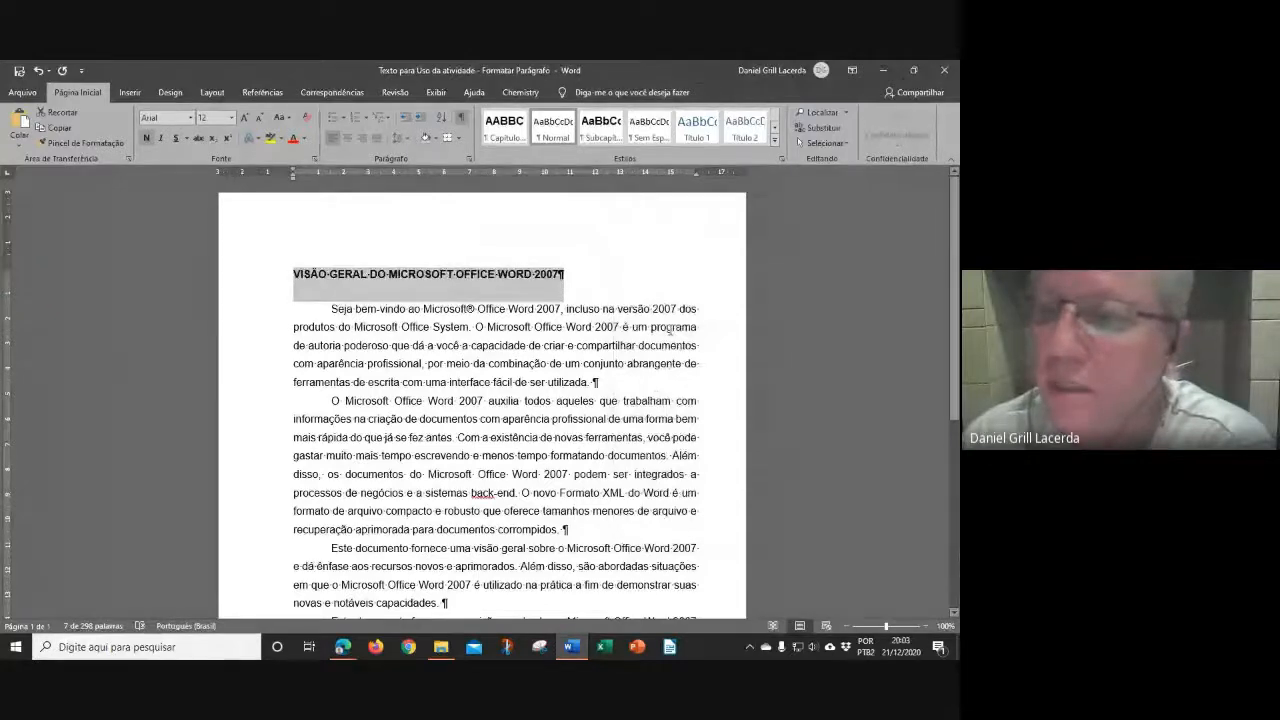
Set the outline level (Nível do tópico) of the document title to Nível 1.
{"action": "left_click", "coordinate": [468, 158]}
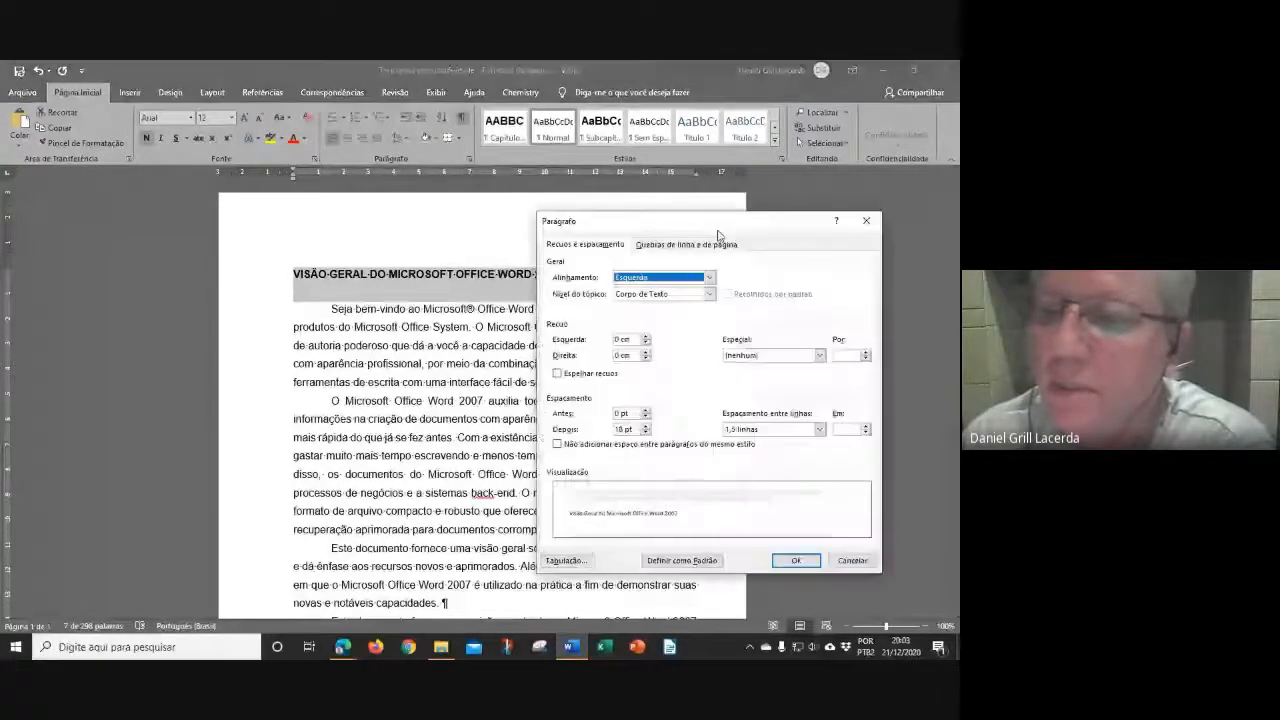
{"action": "left_click_drag", "start_coordinate": [718, 234], "coordinate": [790, 241]}
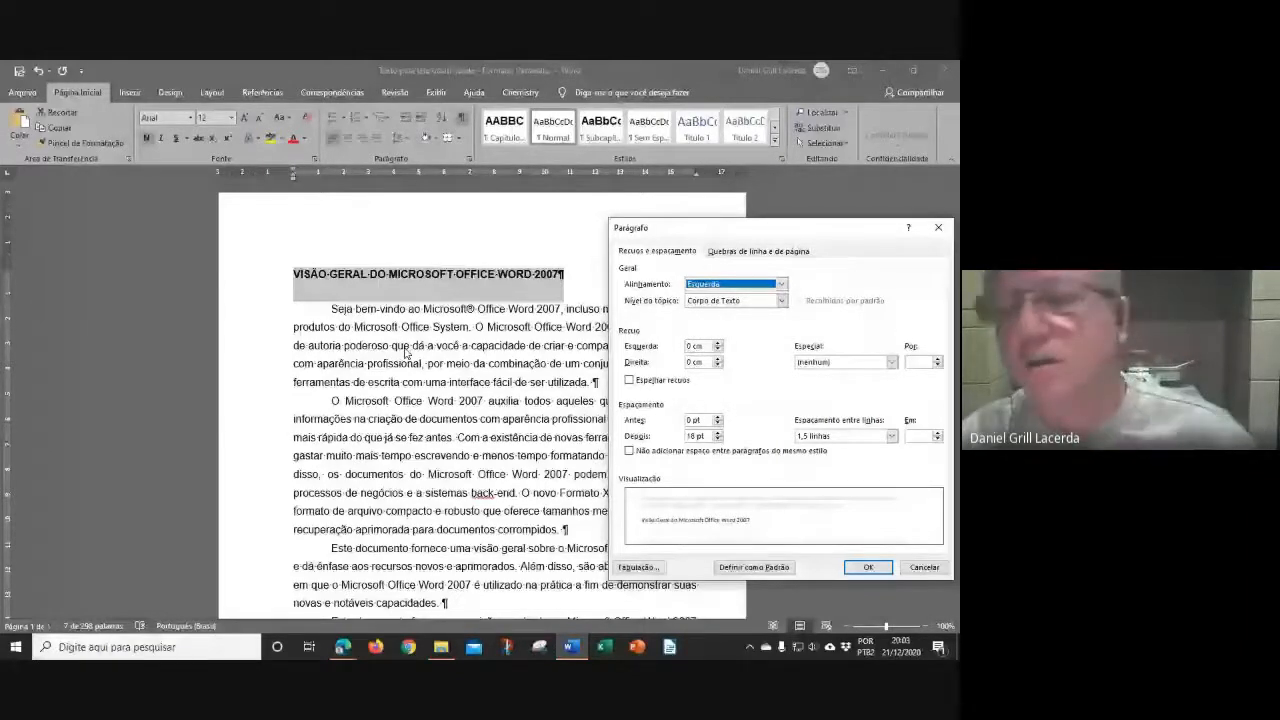
{"action": "left_click", "coordinate": [781, 300]}
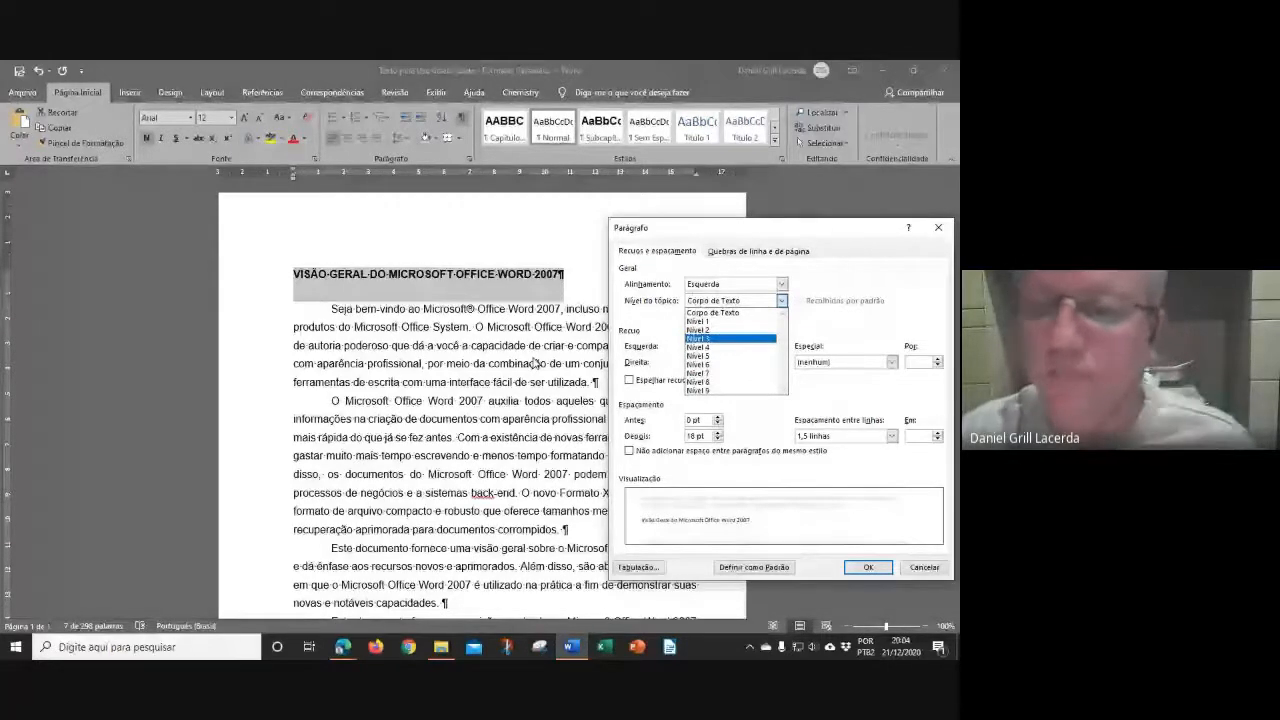
{"action": "left_click", "coordinate": [699, 321]}
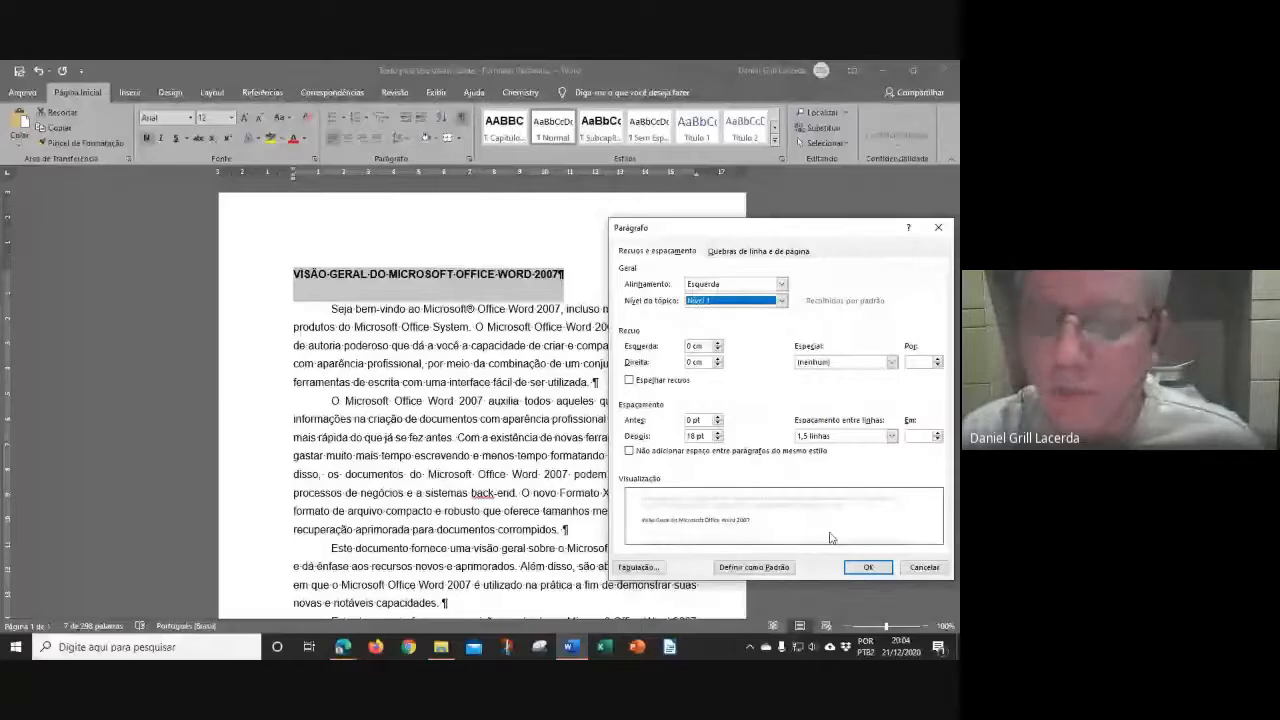
{"action": "left_click", "coordinate": [868, 567]}
Insert a page break at the empty paragraph after the last body paragraph and place the cursor on the new page.
{"action": "scroll", "coordinate": [458, 408], "scroll_direction": "down", "scroll_amount": 2}
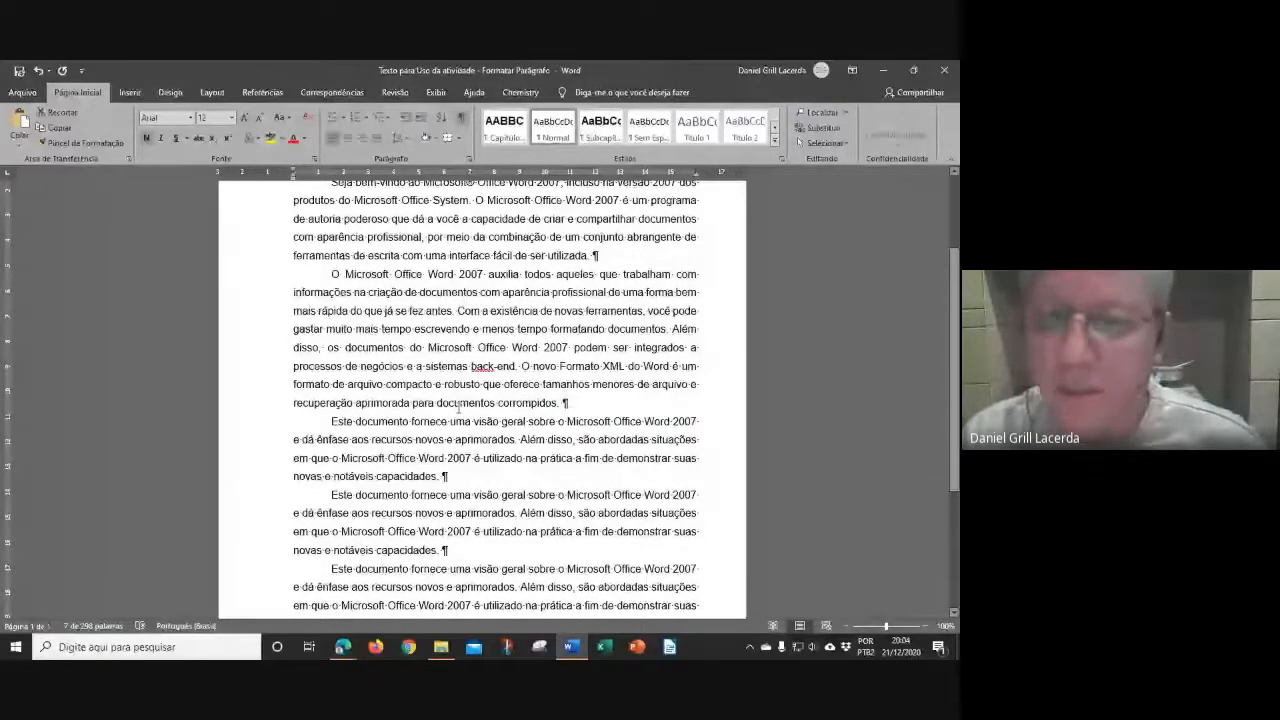
{"action": "scroll", "coordinate": [458, 408], "scroll_direction": "down", "scroll_amount": 3}
{"action": "left_click", "coordinate": [388, 481]}
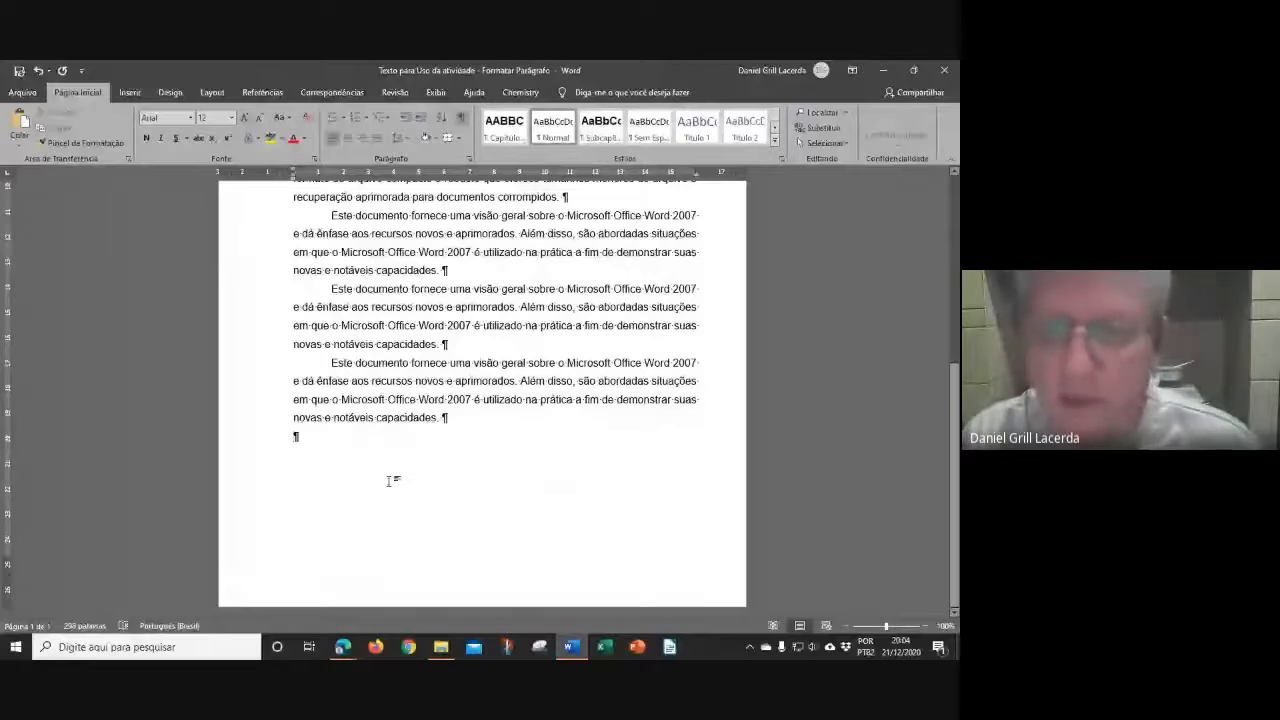
{"action": "key", "text": "ctrl+Return"}
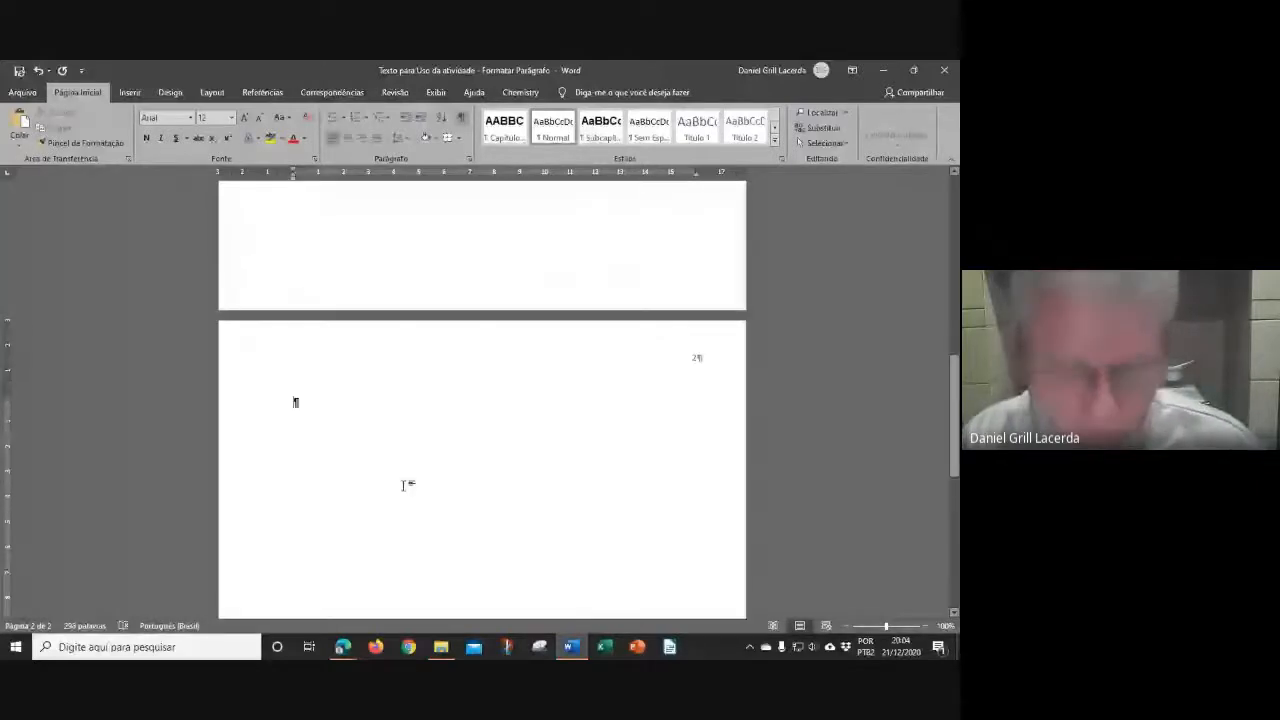
{"action": "right_click", "coordinate": [403, 485]}
{"action": "left_click", "coordinate": [343, 404]}
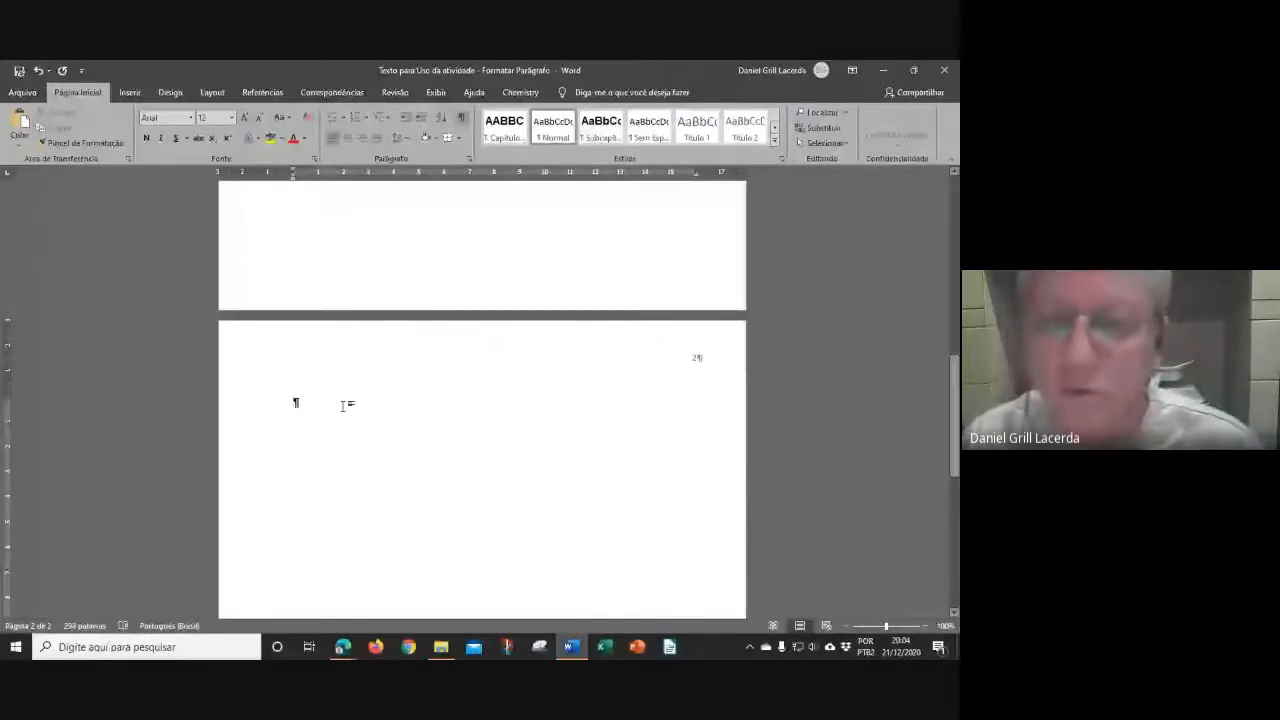
Enter 1 and 2 as separate paragraphs at the start of the second page.
{"action": "type", "text": "1"}
{"action": "key", "text": "Return"}
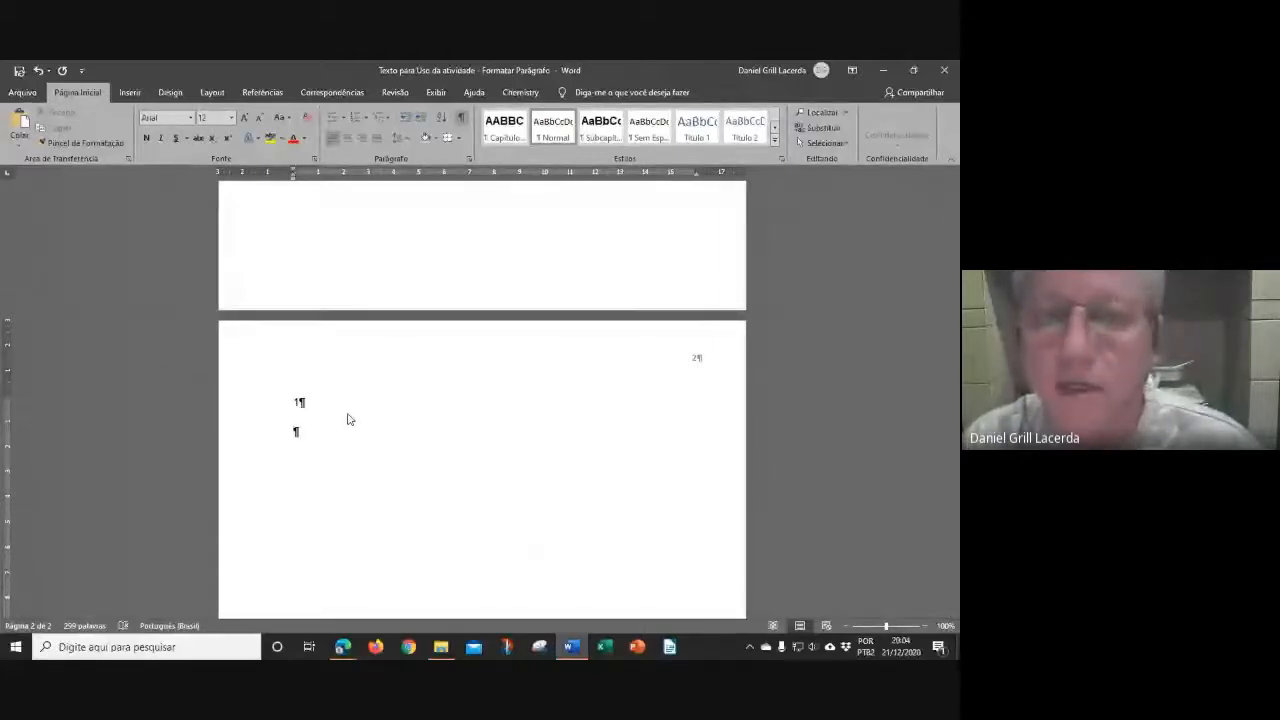
{"action": "type", "text": "2"}
{"action": "key", "text": "Return"}
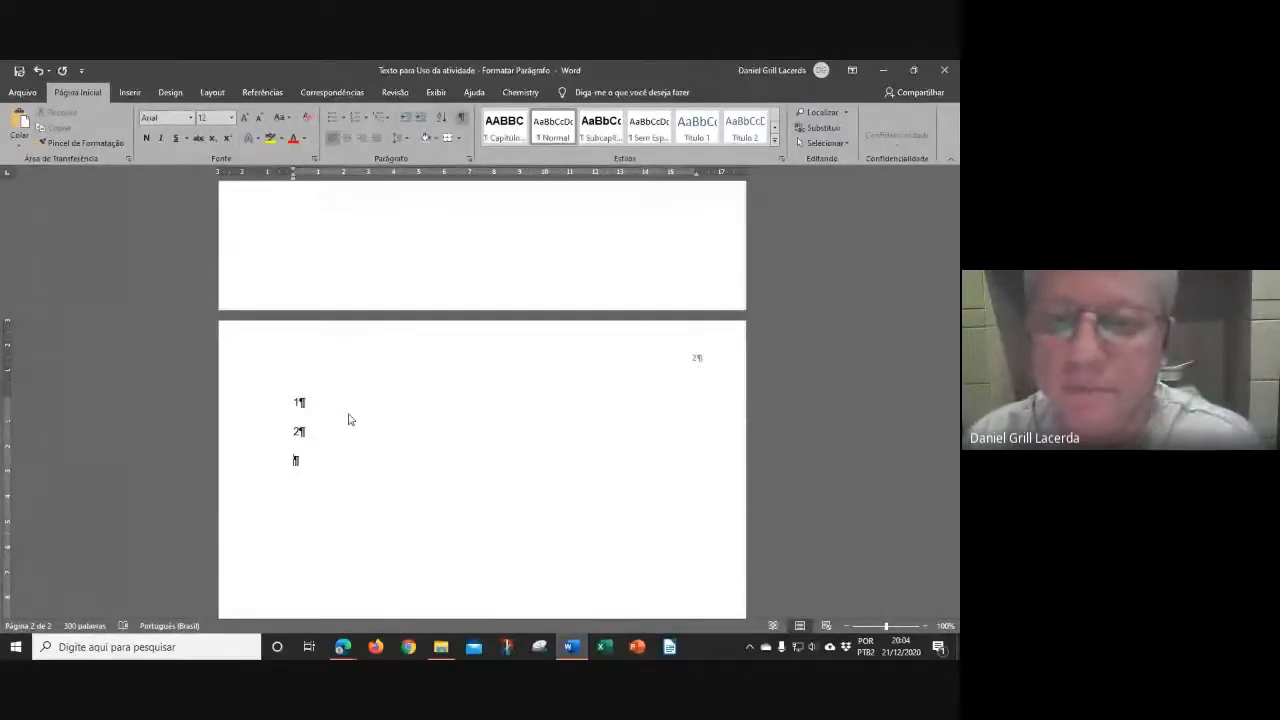
Switch to Google Meet in Microsoft Edge to read the class chat, and view the Gmail inbox.
{"action": "mouse_move", "coordinate": [343, 647]}
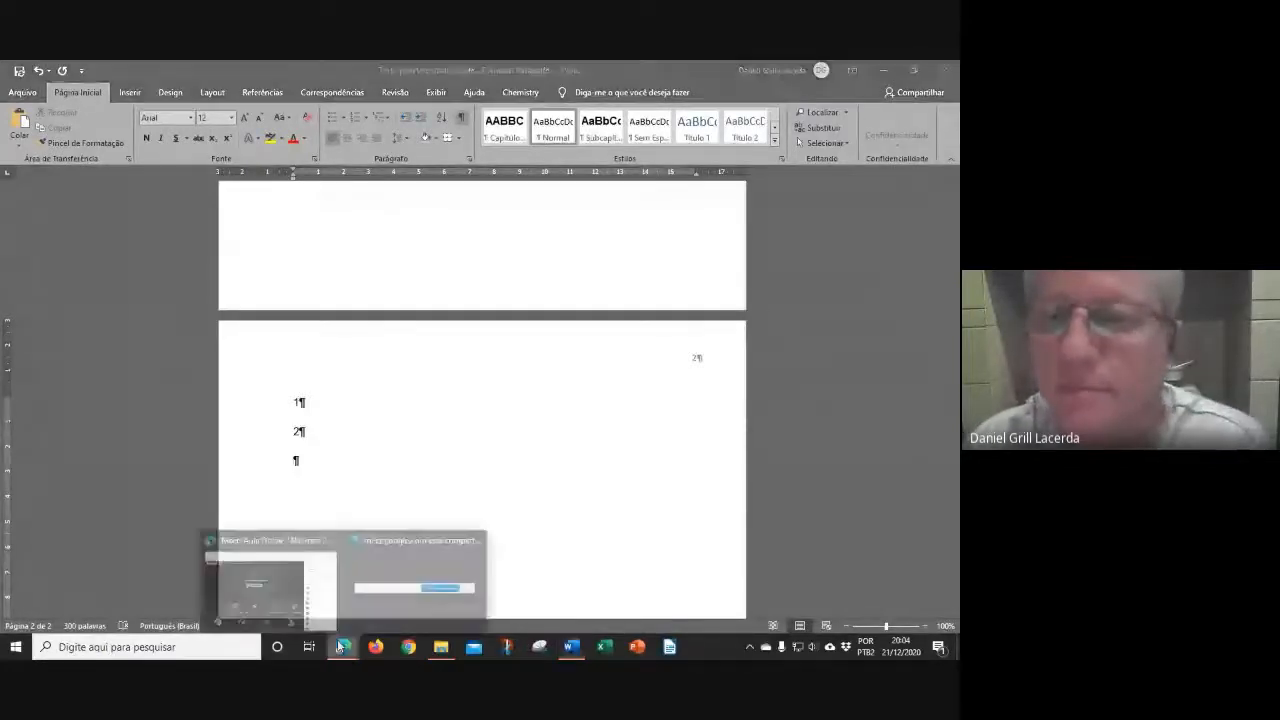
{"action": "left_click", "coordinate": [255, 597]}
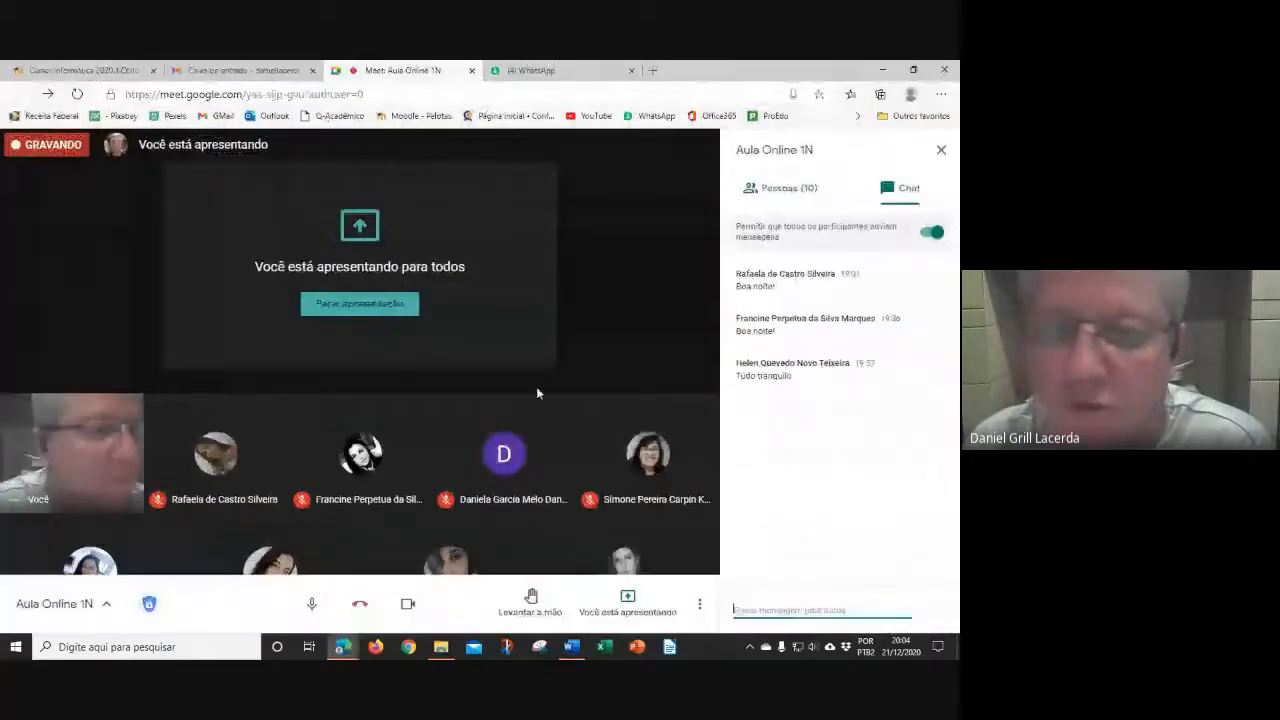
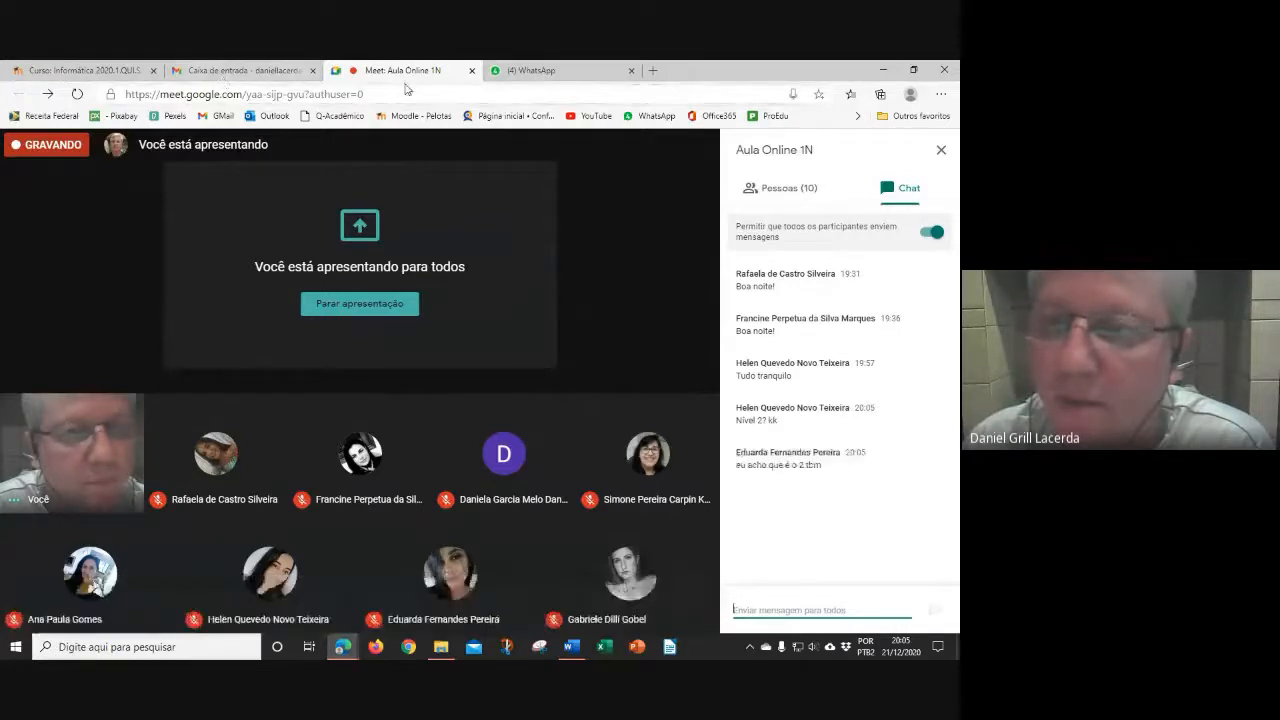
{"action": "left_click", "coordinate": [240, 70]}
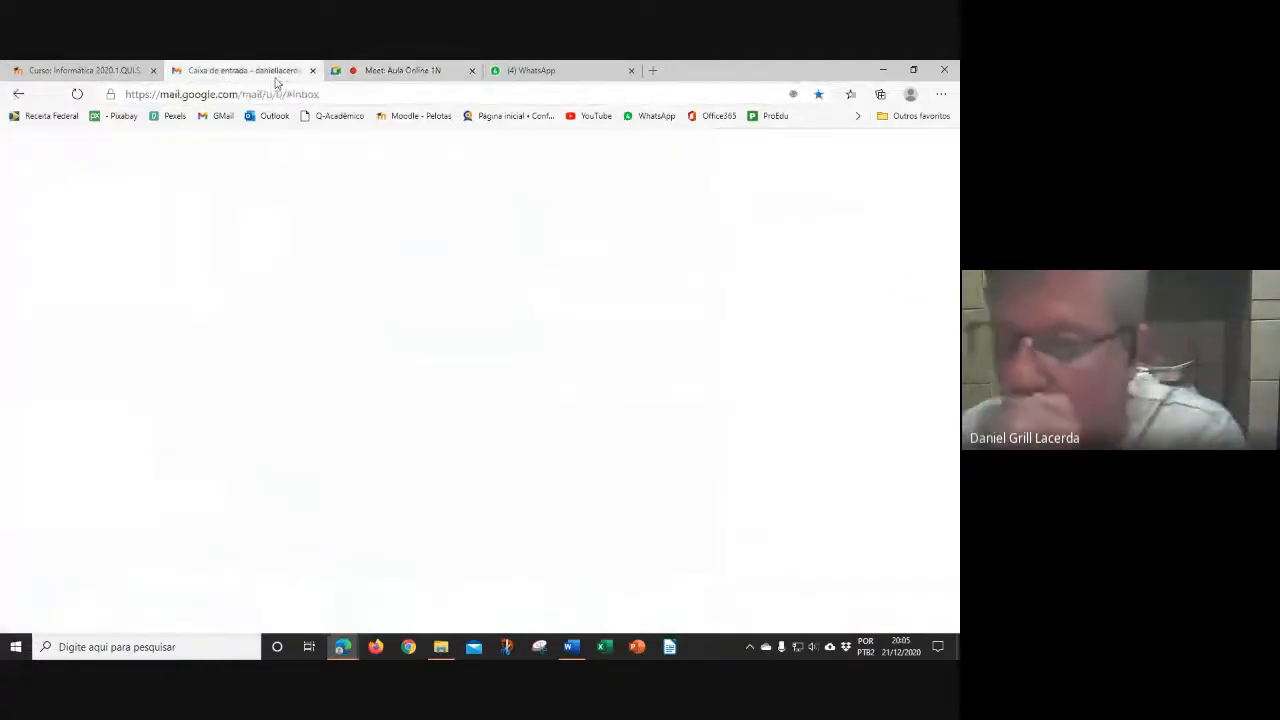
{"action": "left_click", "coordinate": [420, 72]}
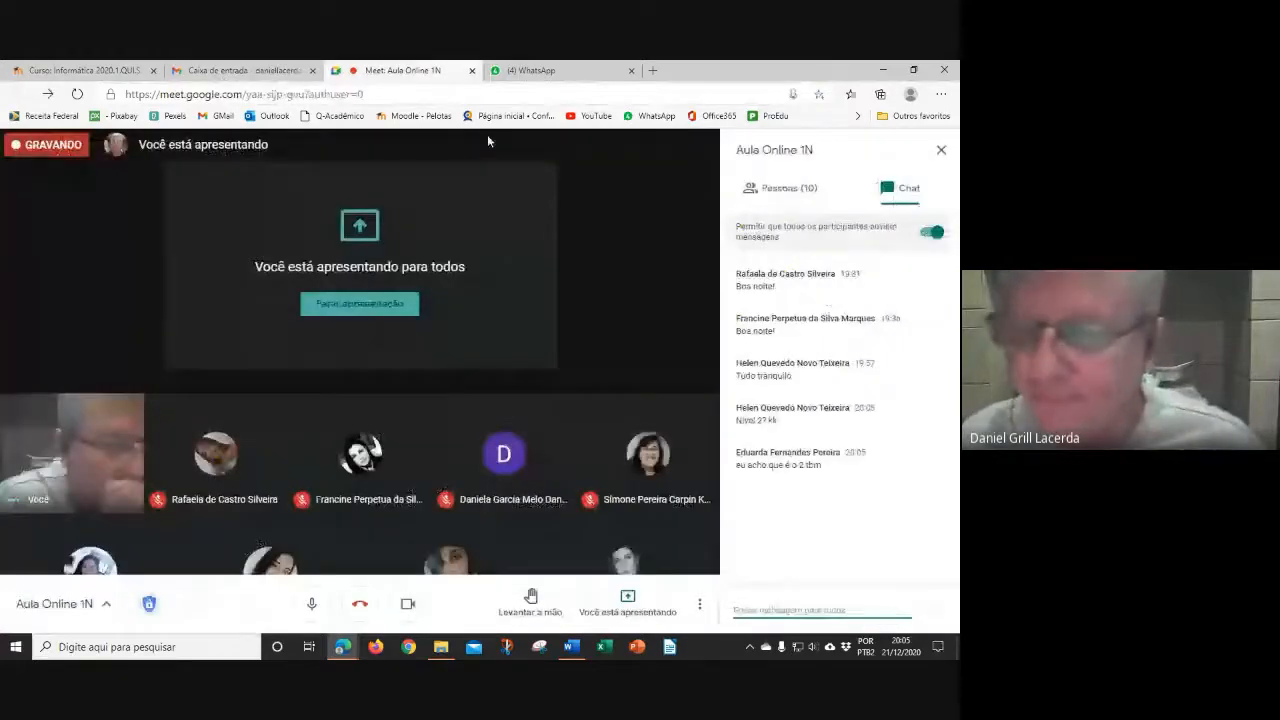
{"action": "left_click", "coordinate": [243, 71]}
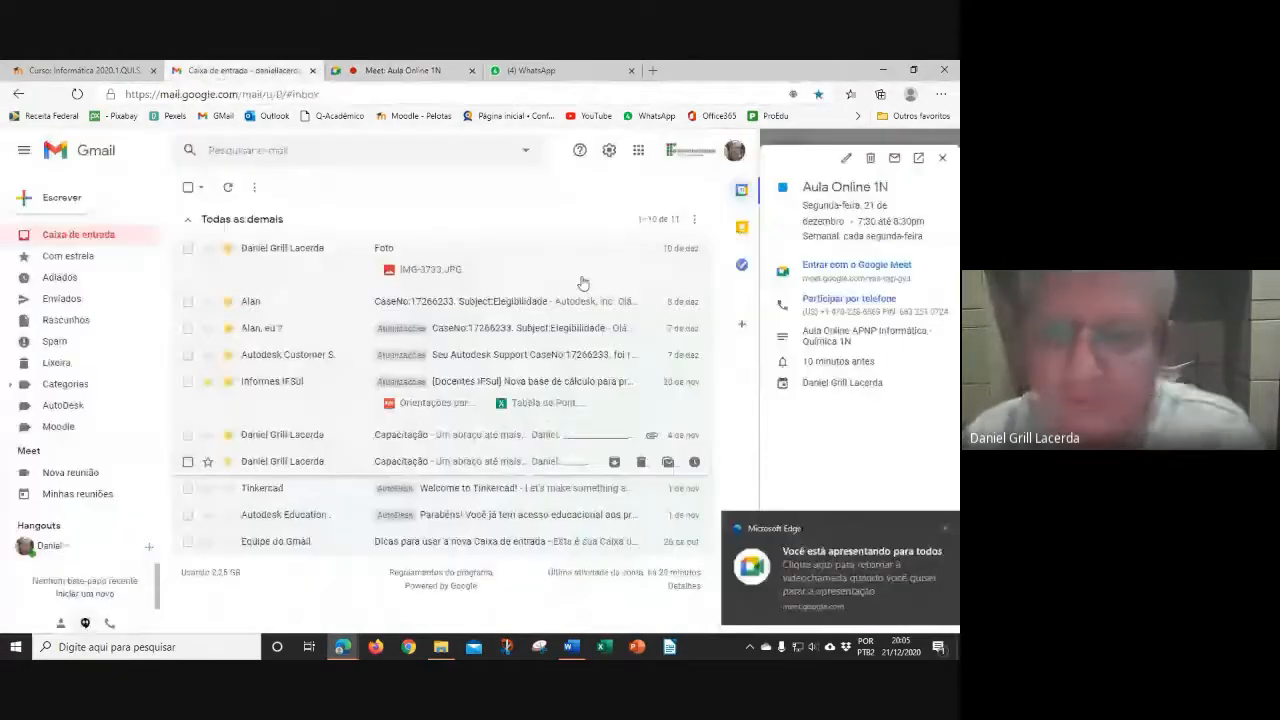
Switch back to Word and continue the list on the second page with 3, 4 and 5 as separate paragraphs.
{"action": "left_click", "coordinate": [571, 647]}
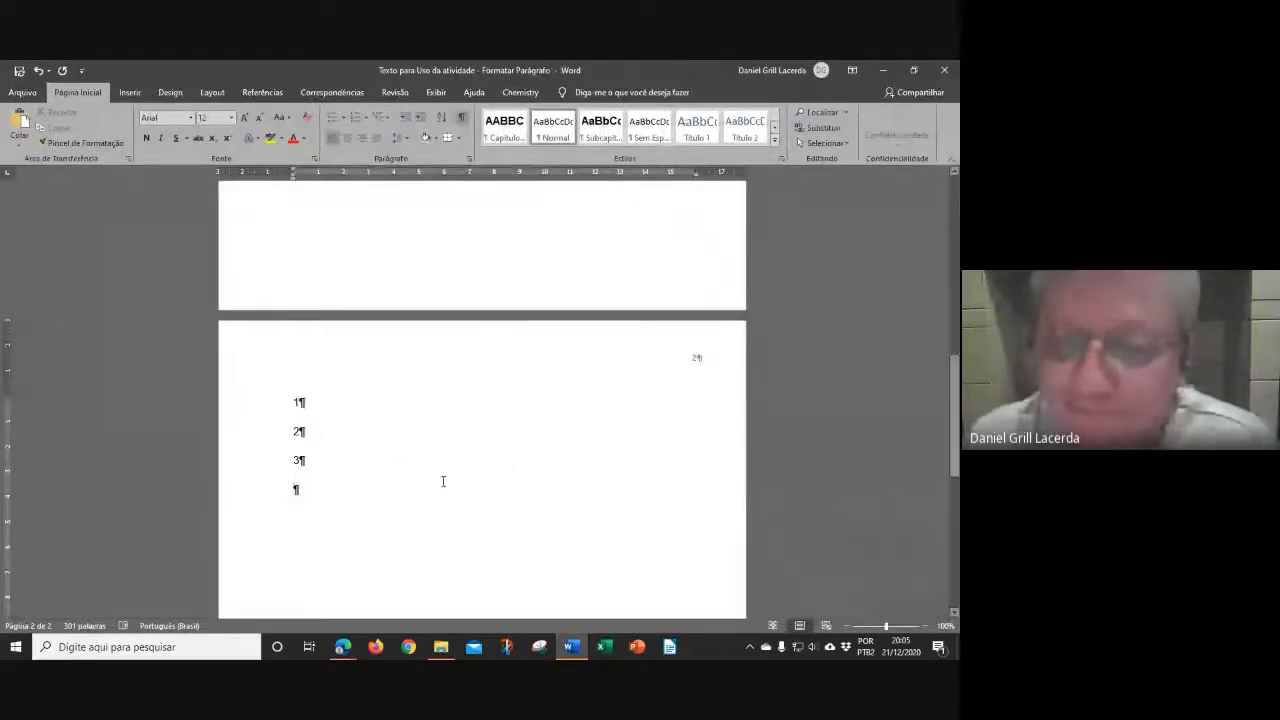
{"action": "type", "text": "4"}
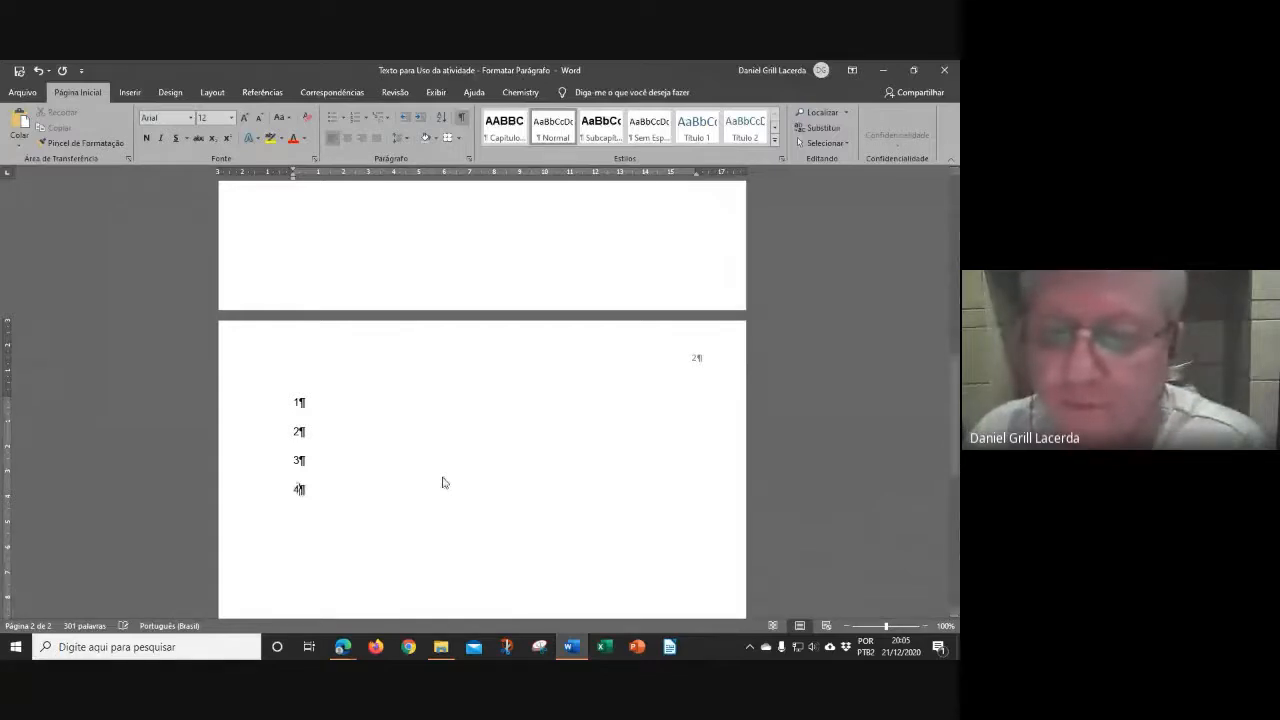
{"action": "scroll", "coordinate": [443, 483], "scroll_direction": "down", "scroll_amount": 1}
{"action": "key", "text": "Return"}
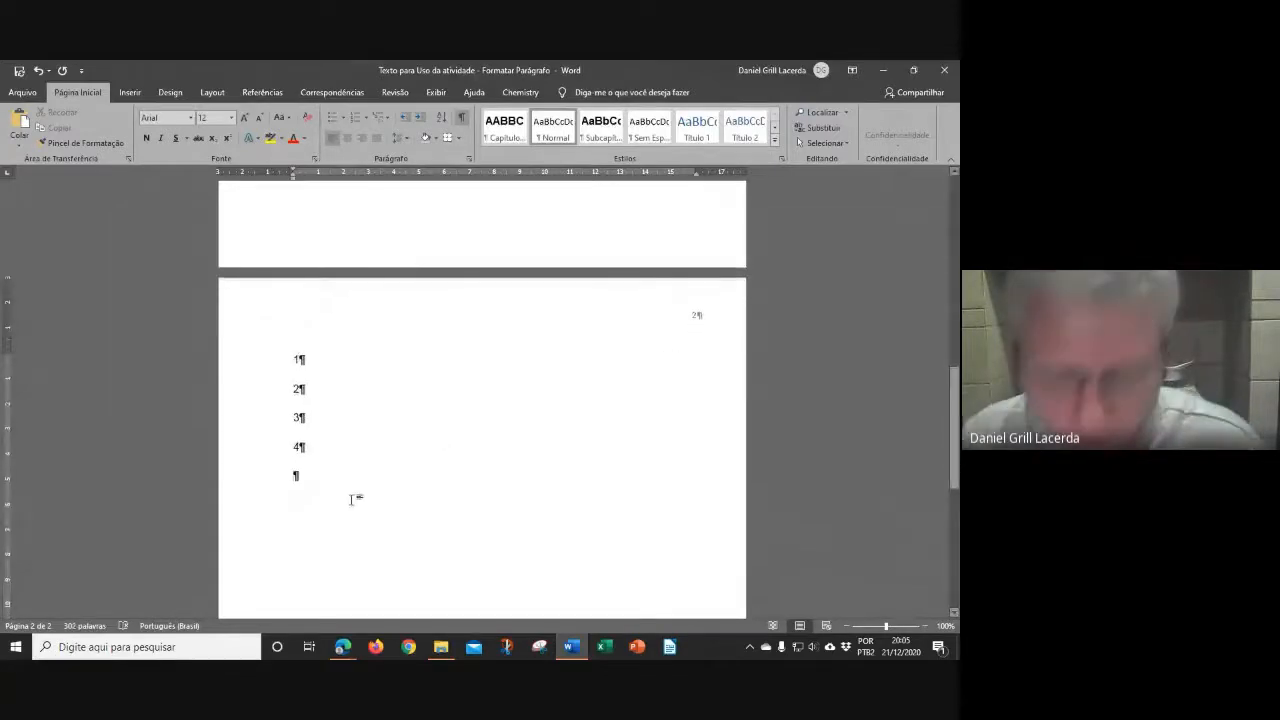
{"action": "type", "text": "5"}
{"action": "key", "text": "Return"}
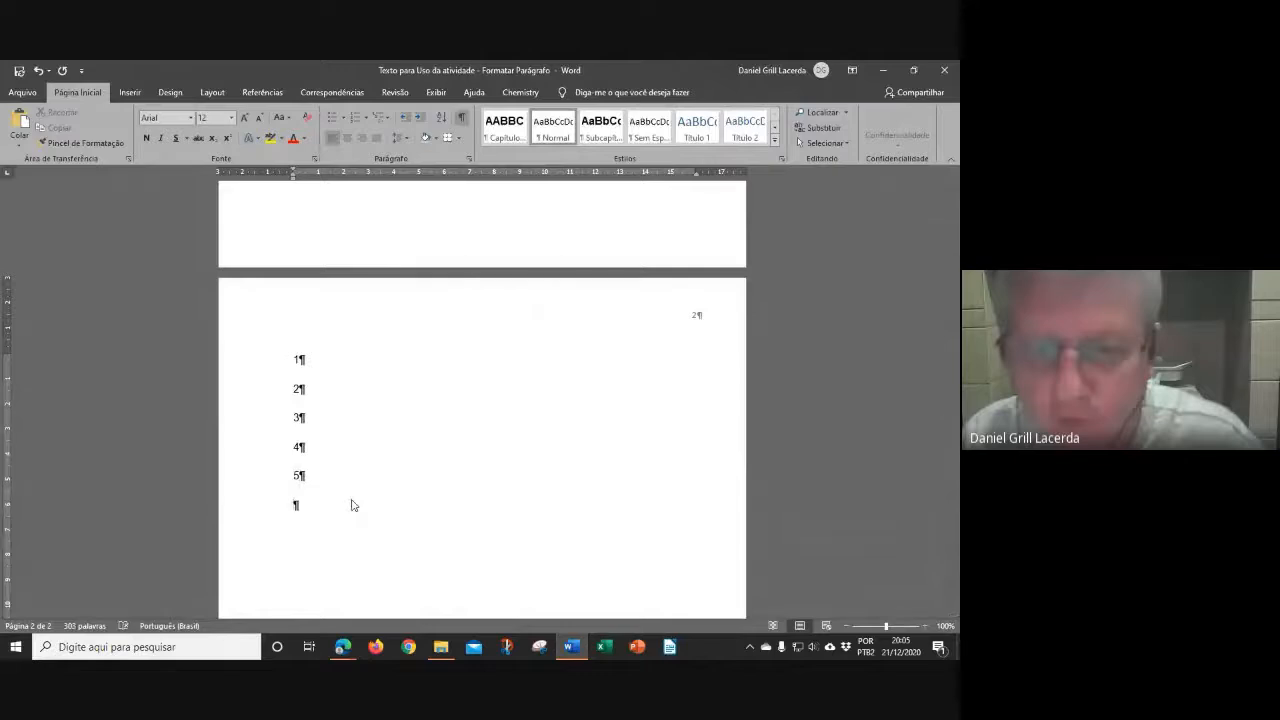
Hide the paragraph marks and enlarge the number list on the second page to 180% zoom.
{"action": "left_click", "coordinate": [461, 117]}
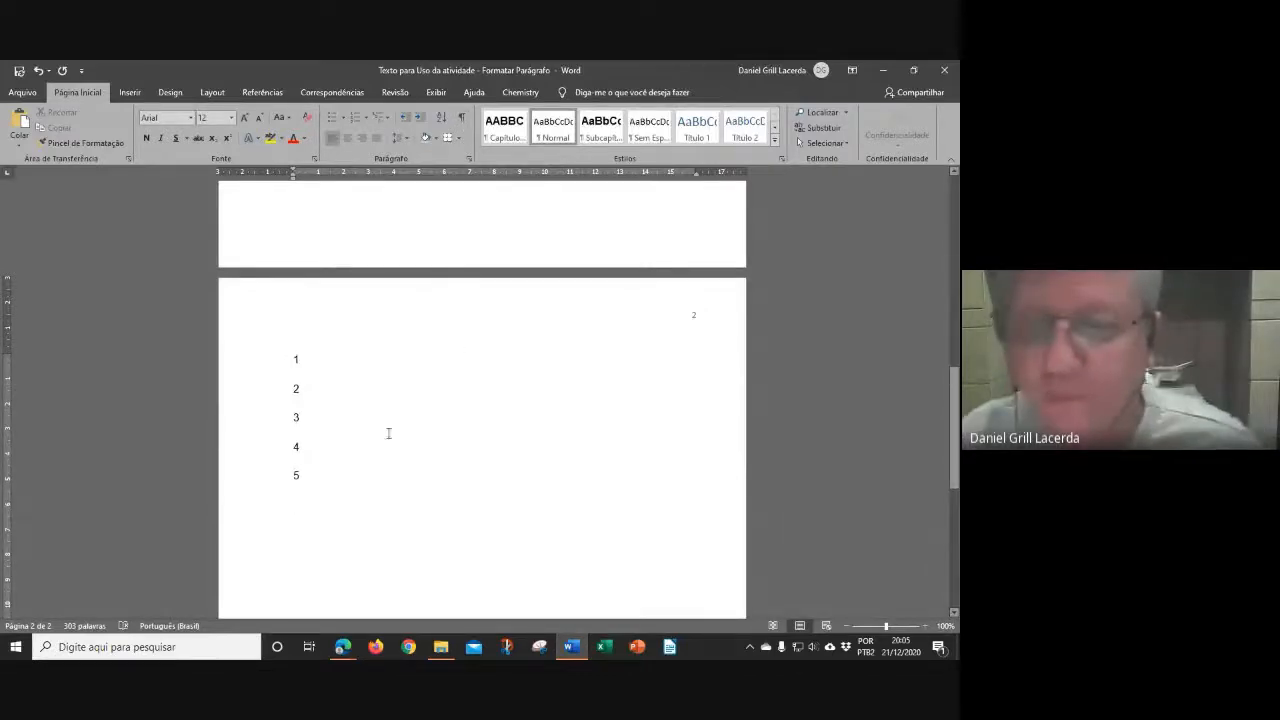
{"action": "scroll", "coordinate": [369, 425], "scroll_direction": "up", "scroll_amount": 3}
{"action": "scroll", "coordinate": [367, 425], "scroll_direction": "up", "scroll_amount": 5}
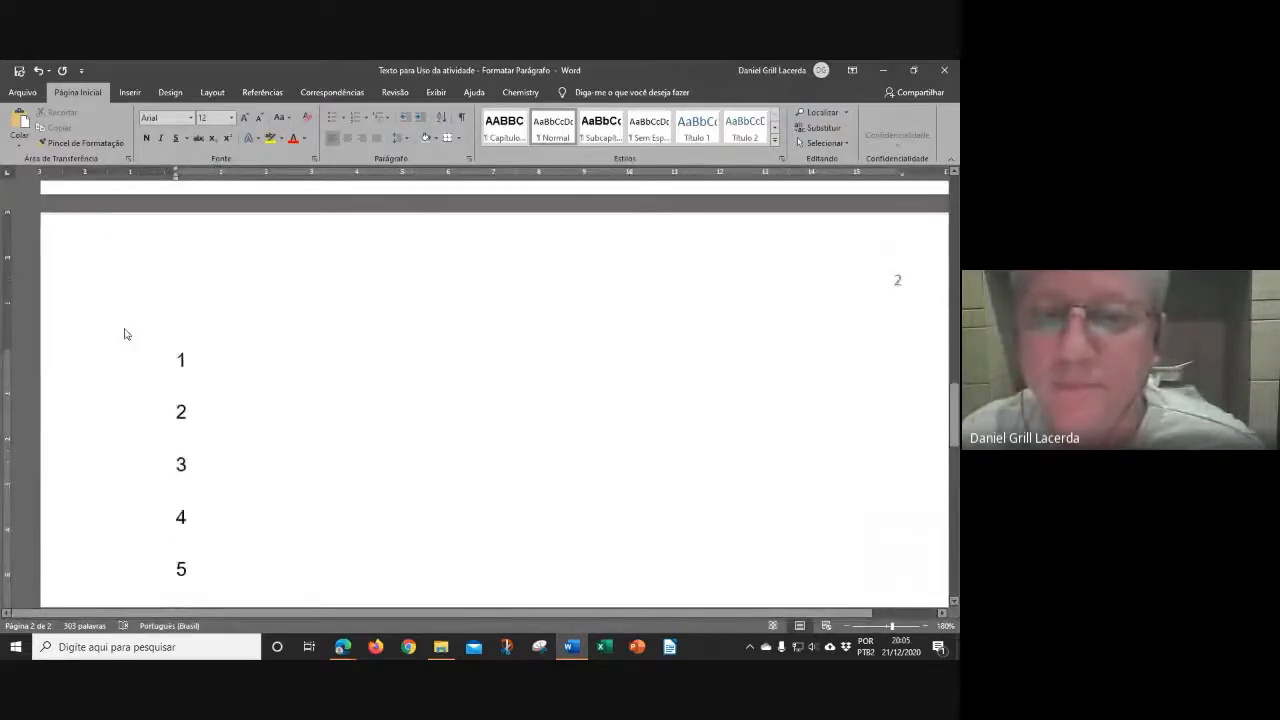
{"action": "scroll", "coordinate": [124, 334], "scroll_direction": "down", "scroll_amount": 1}
Switch to Microsoft Edge to check the Google Meet class chat, and return to the Gmail inbox.
{"action": "left_click", "coordinate": [343, 646]}
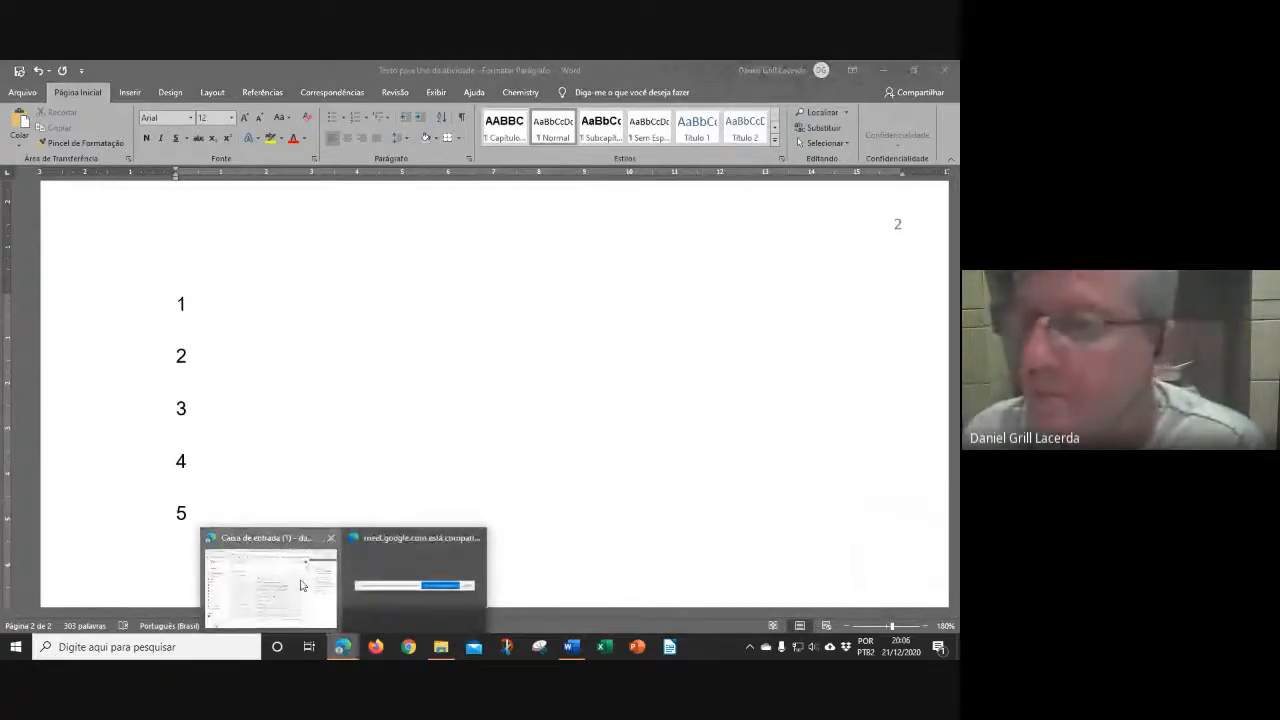
{"action": "left_click", "coordinate": [301, 585]}
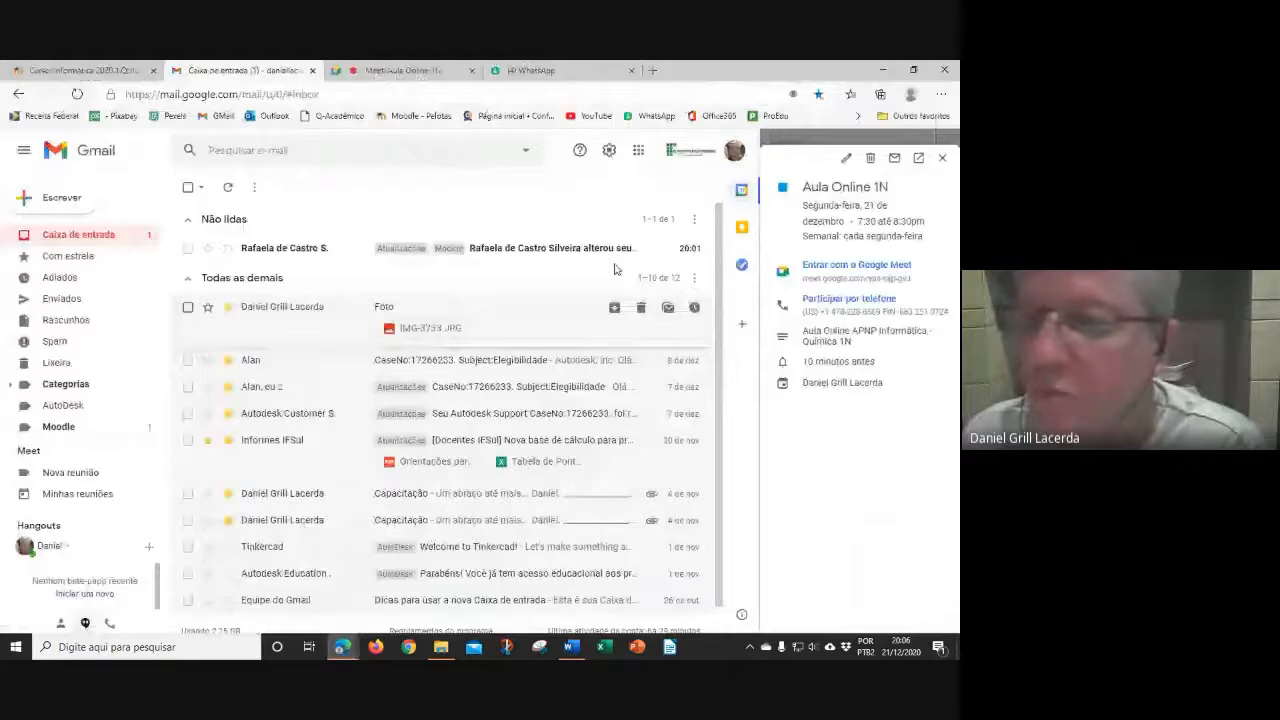
{"action": "key", "text": "ctrl+Tab"}
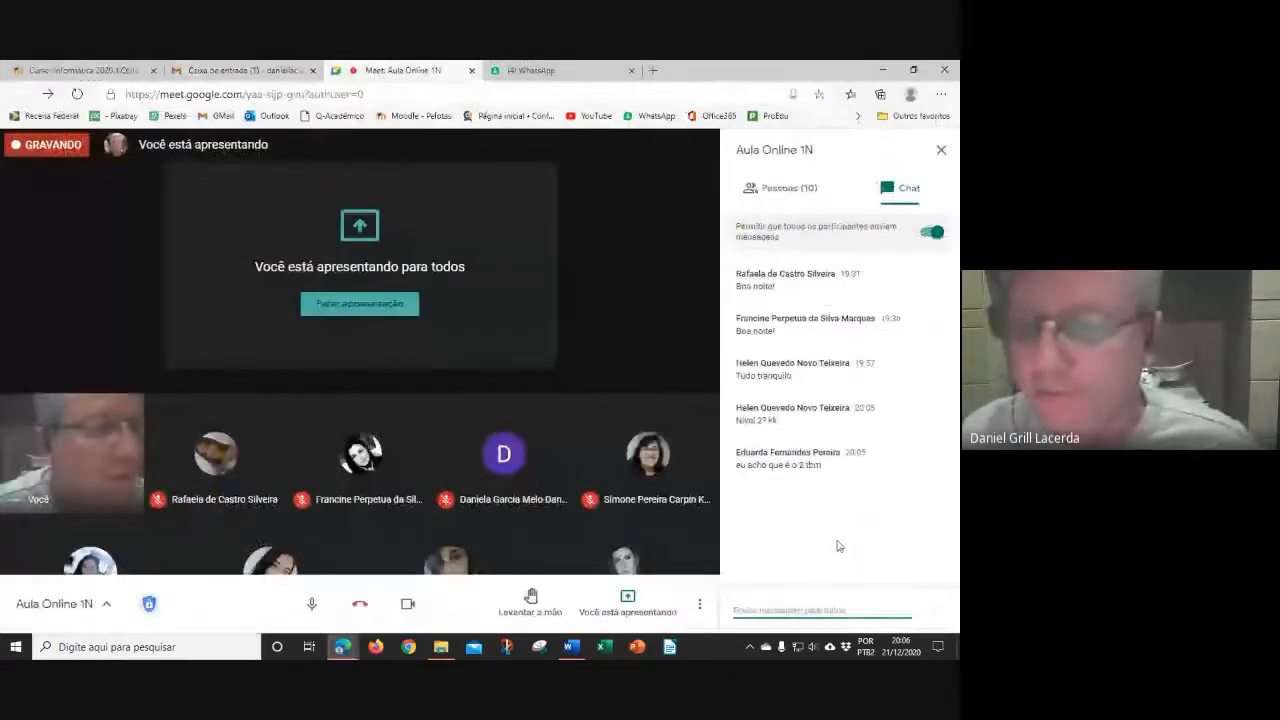
{"action": "left_click", "coordinate": [256, 71]}
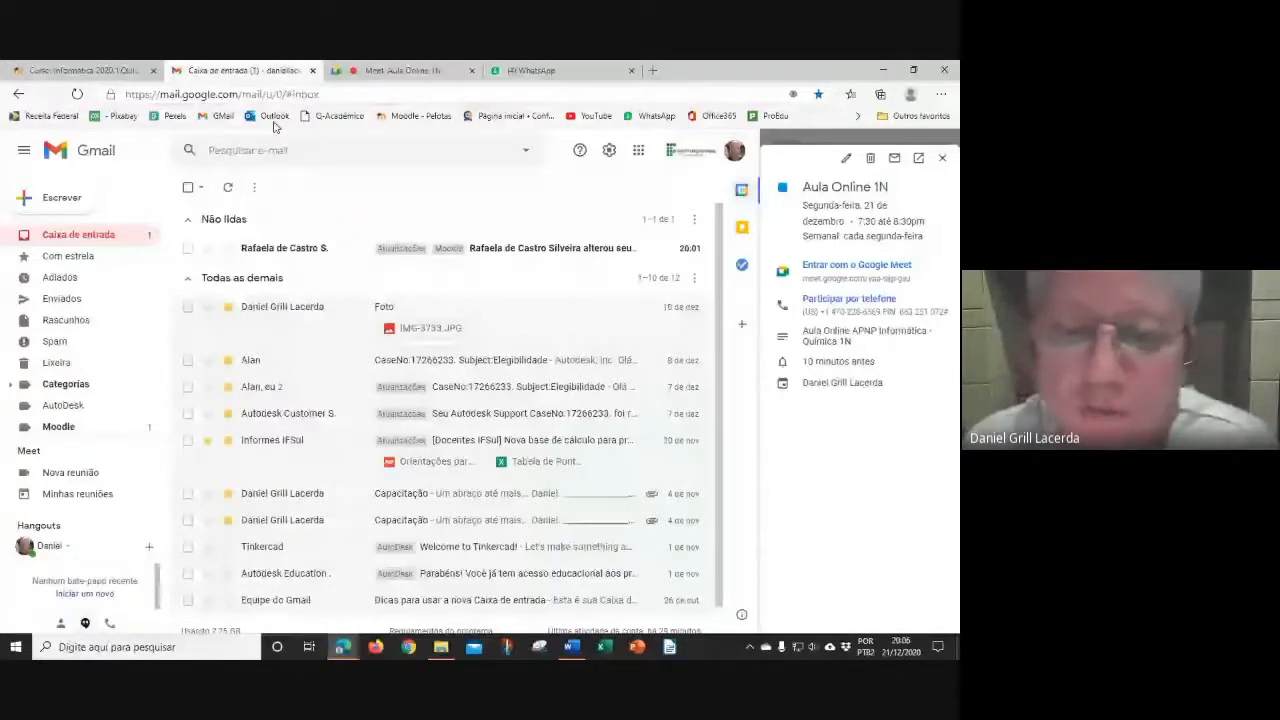
Switch back to Word and add 60 and 100 as separate paragraphs below 5.
{"action": "left_click", "coordinate": [570, 647]}
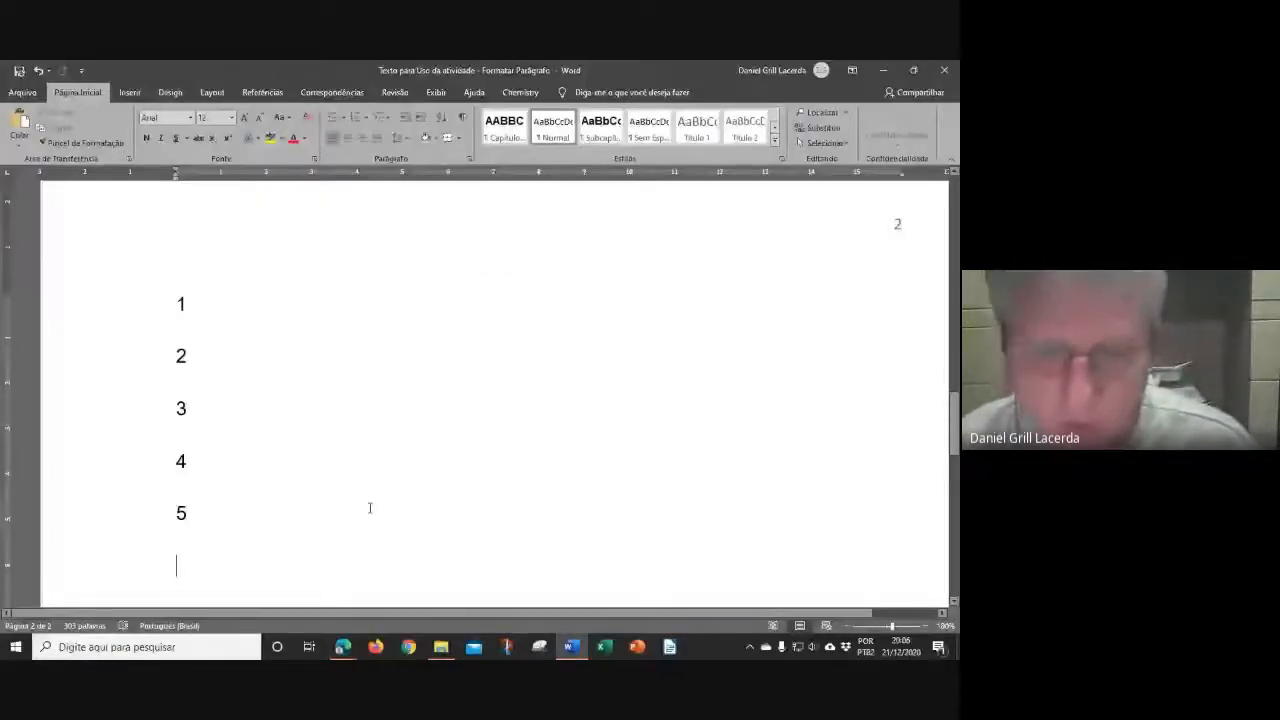
{"action": "type", "text": "60"}
{"action": "key", "text": "Return"}
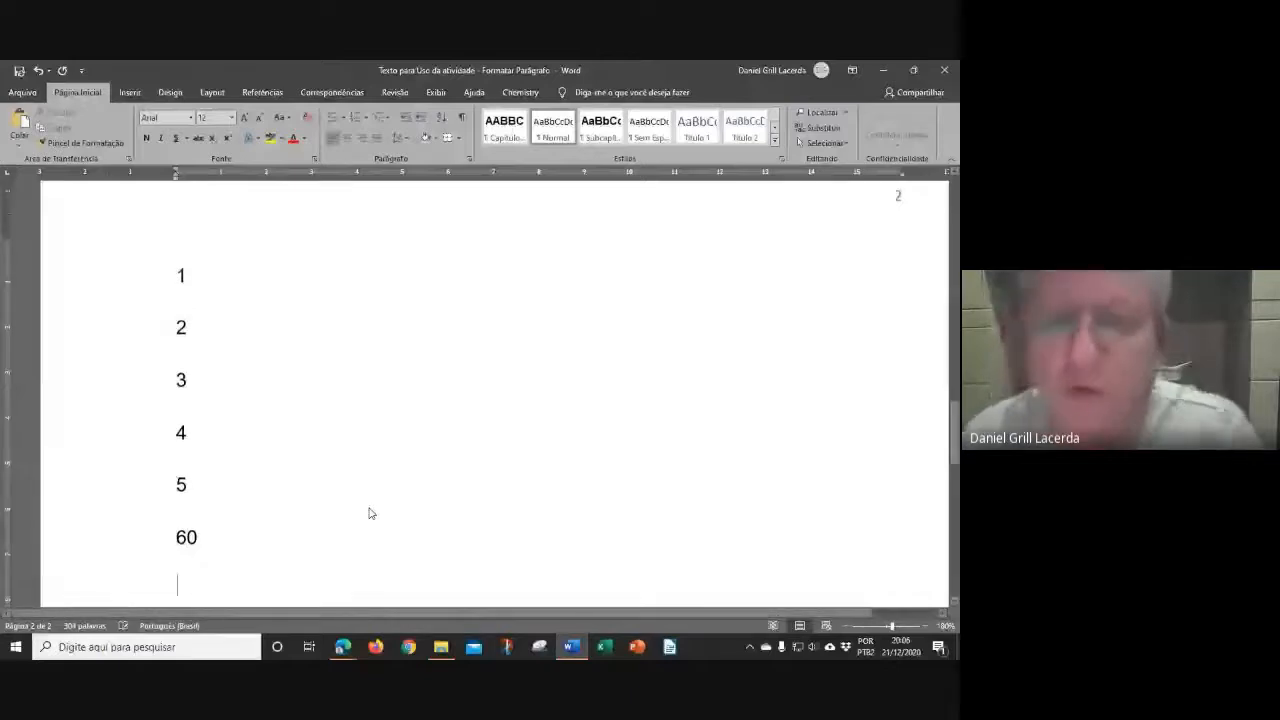
{"action": "type", "text": "10"}
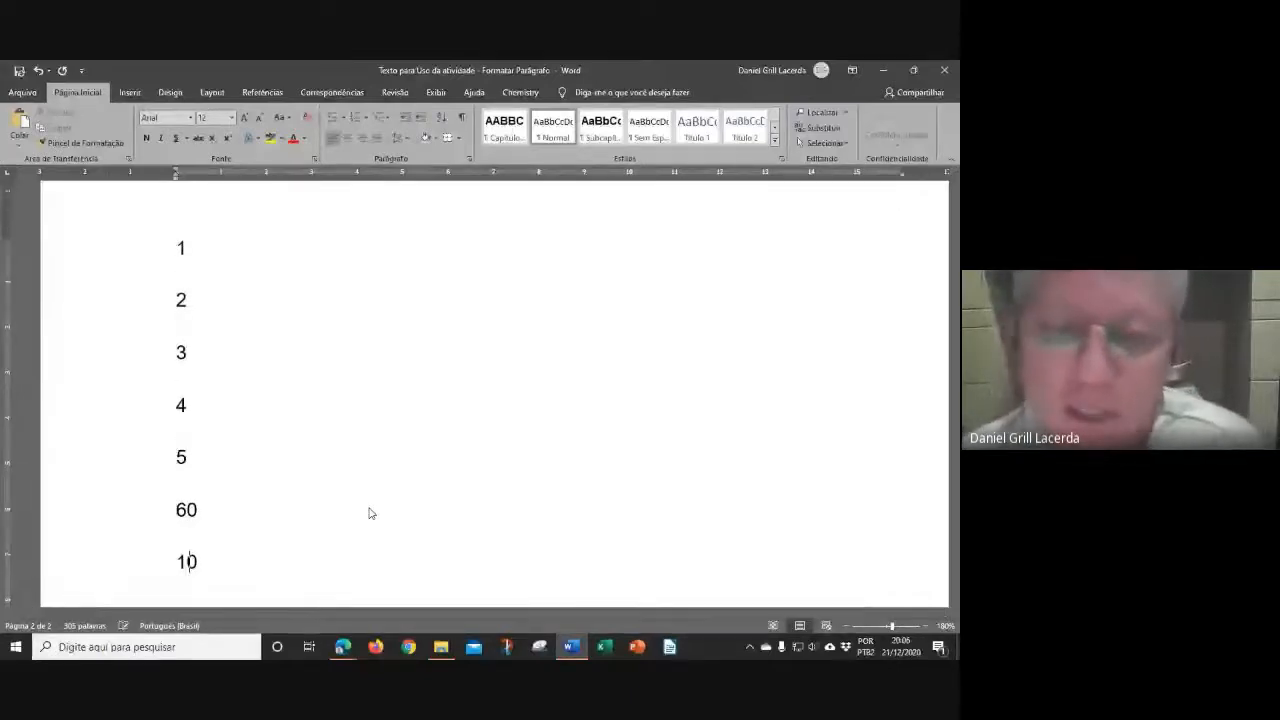
{"action": "type", "text": "0"}
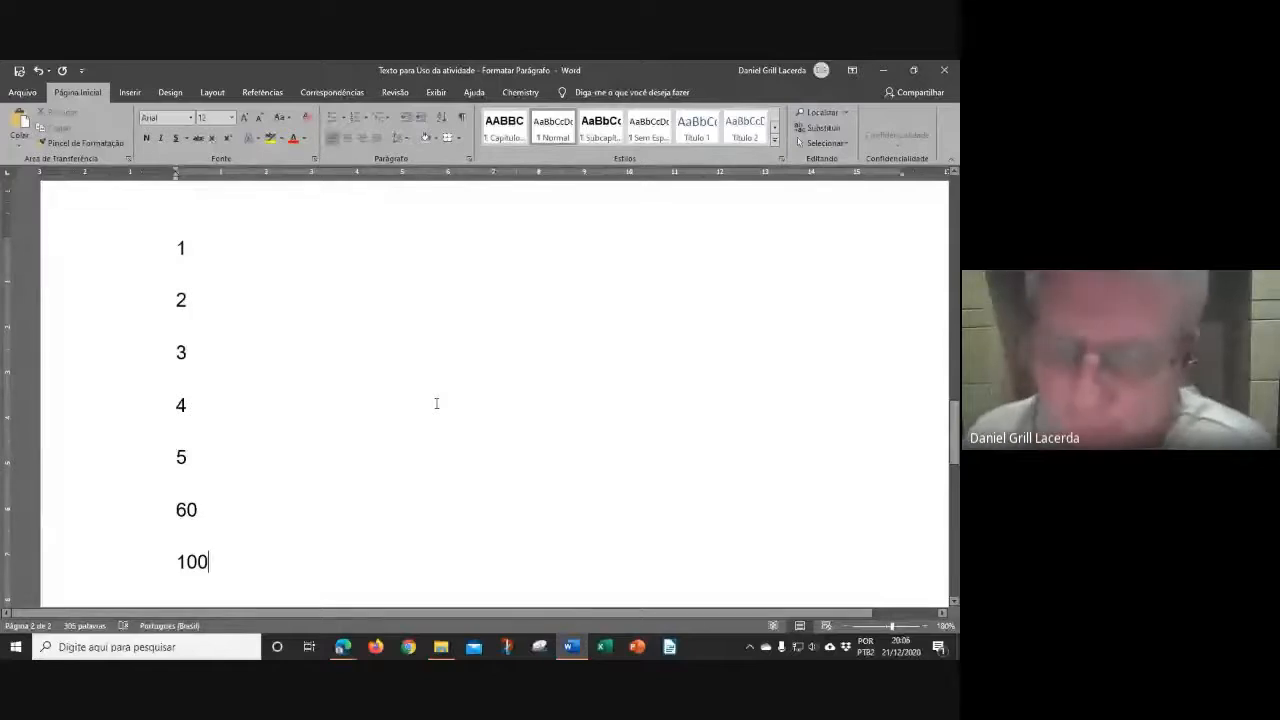
Read the students' answers in the Google Meet chat in Microsoft Edge, and go back to the Word document.
{"action": "left_click", "coordinate": [342, 646]}
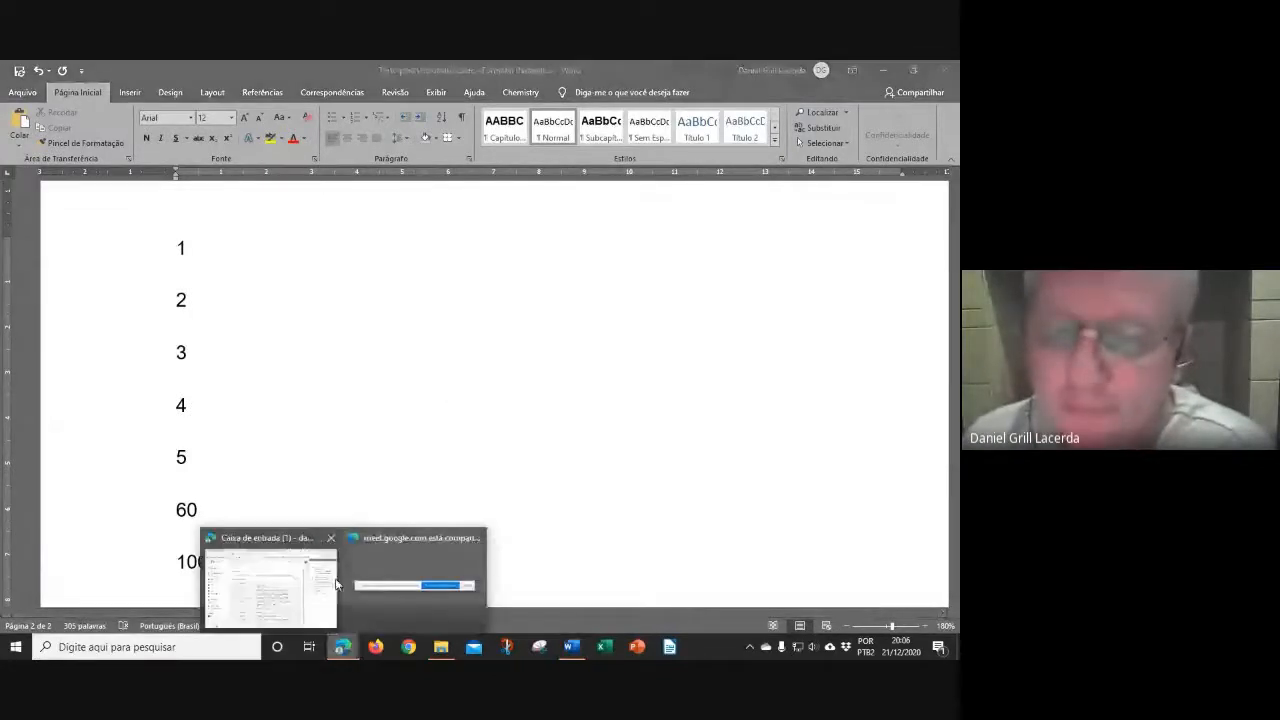
{"action": "left_click", "coordinate": [285, 584]}
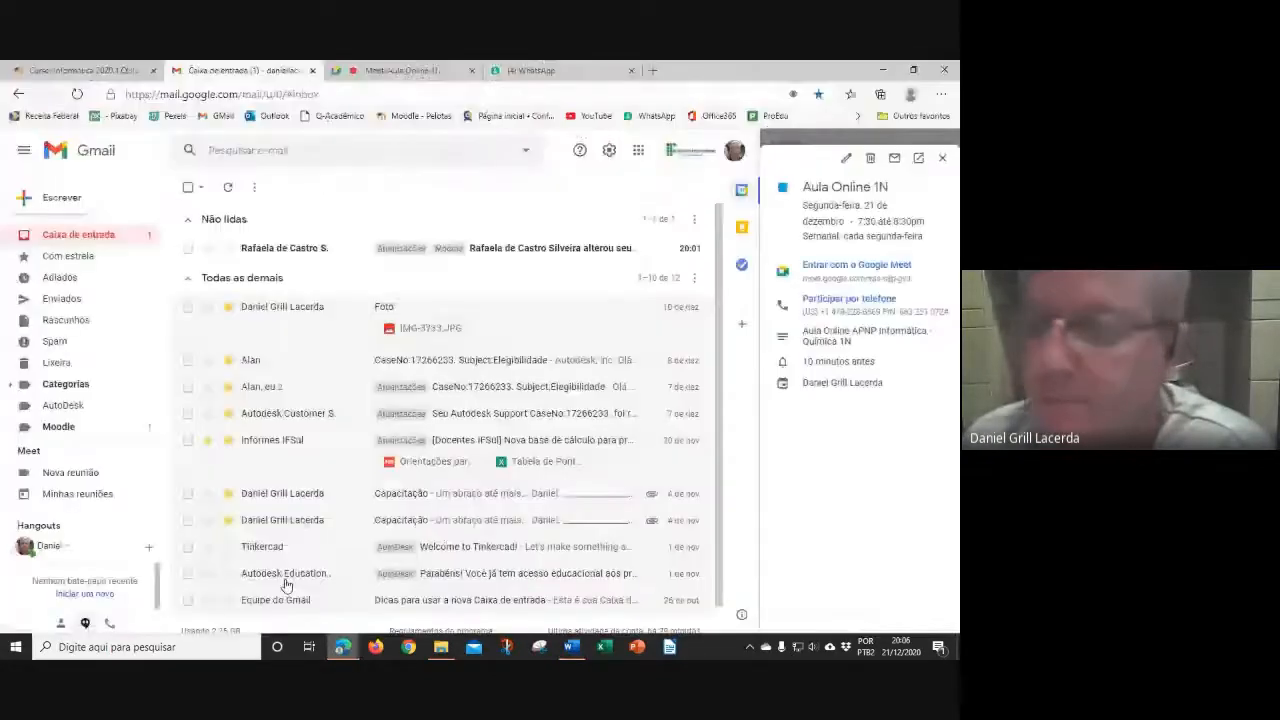
{"action": "left_click", "coordinate": [395, 70]}
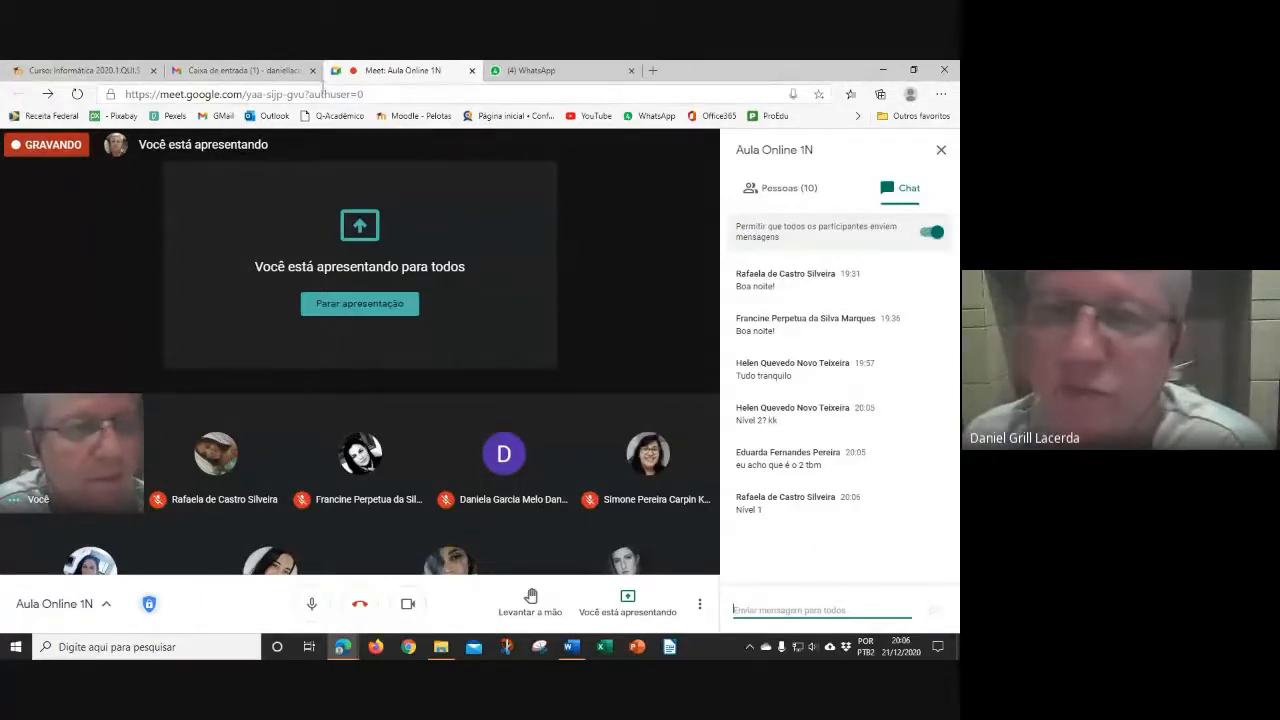
{"action": "left_click", "coordinate": [572, 650]}
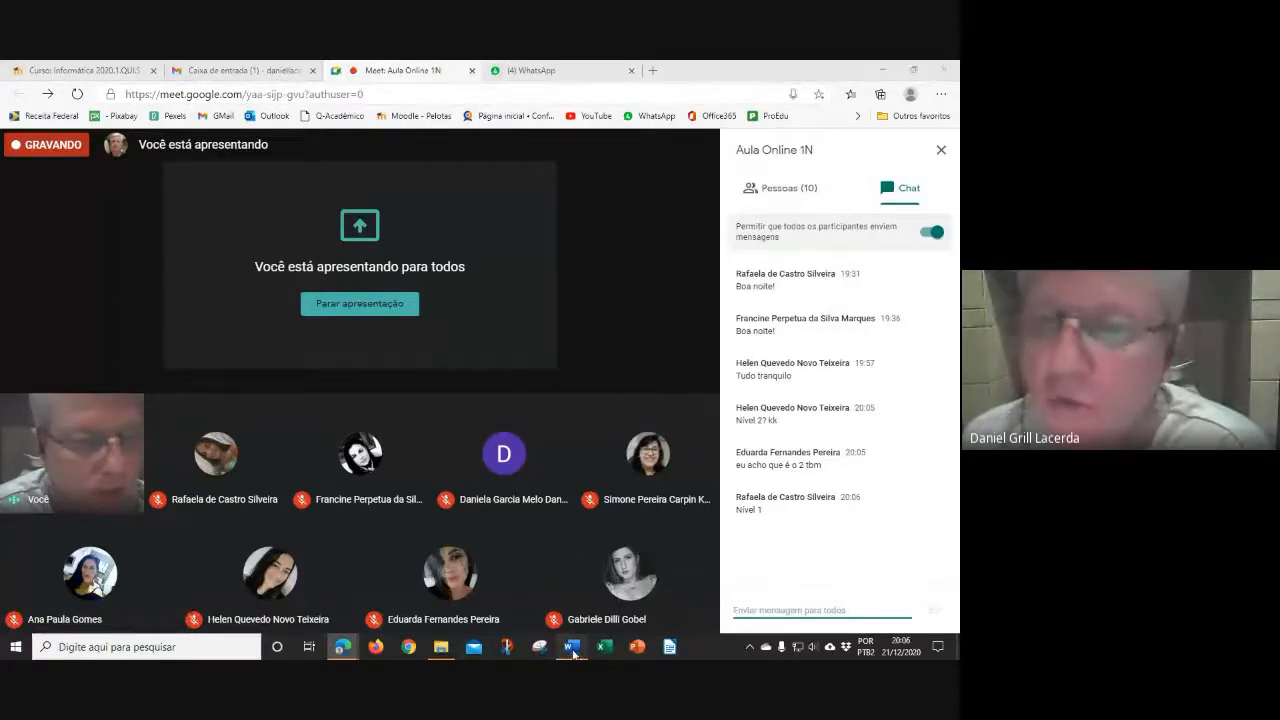
{"action": "left_click", "coordinate": [572, 648]}
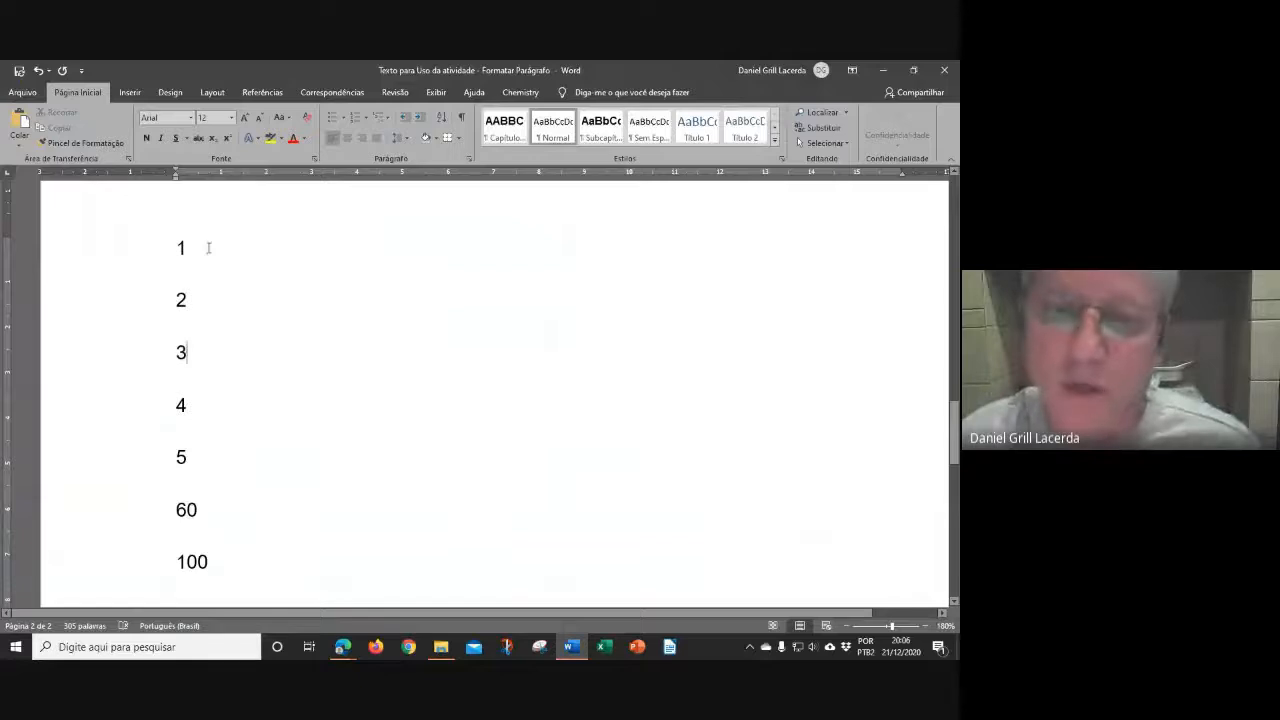
Insert the sub-item 1.1 as a paragraph below 1 and 2.1 below 2.
{"action": "left_click", "coordinate": [210, 250]}
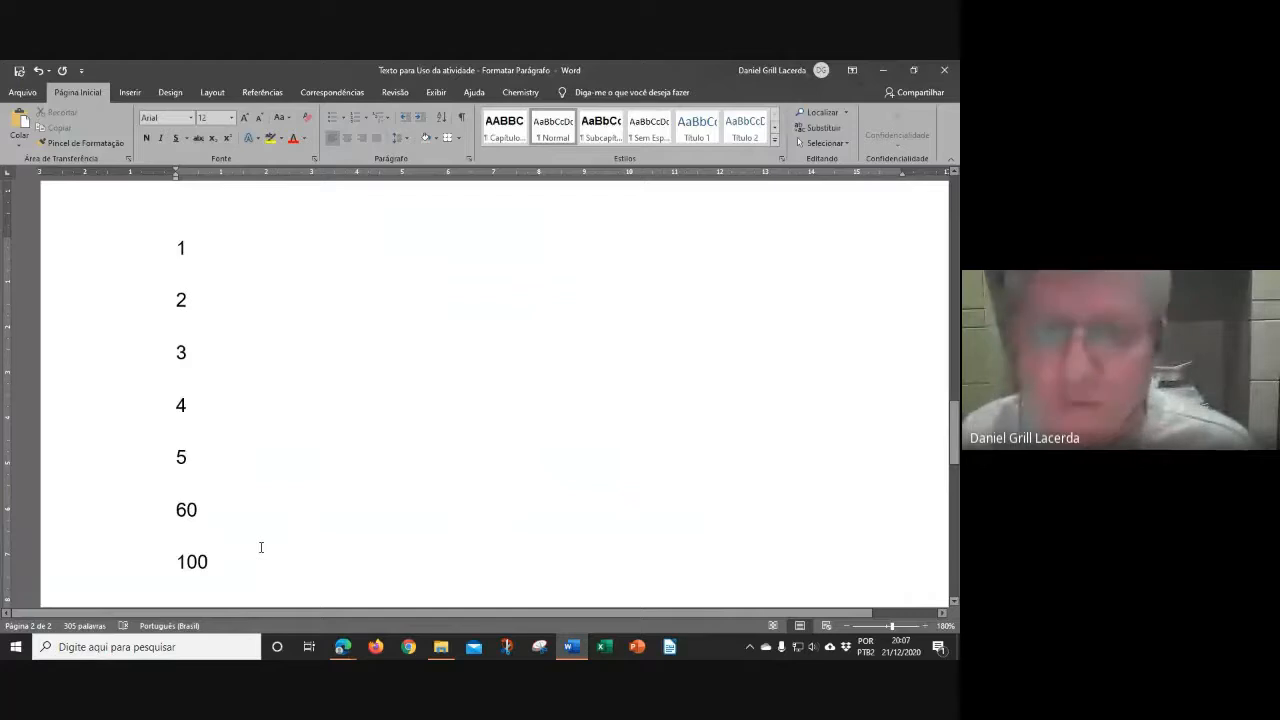
{"action": "key", "text": "Return"}
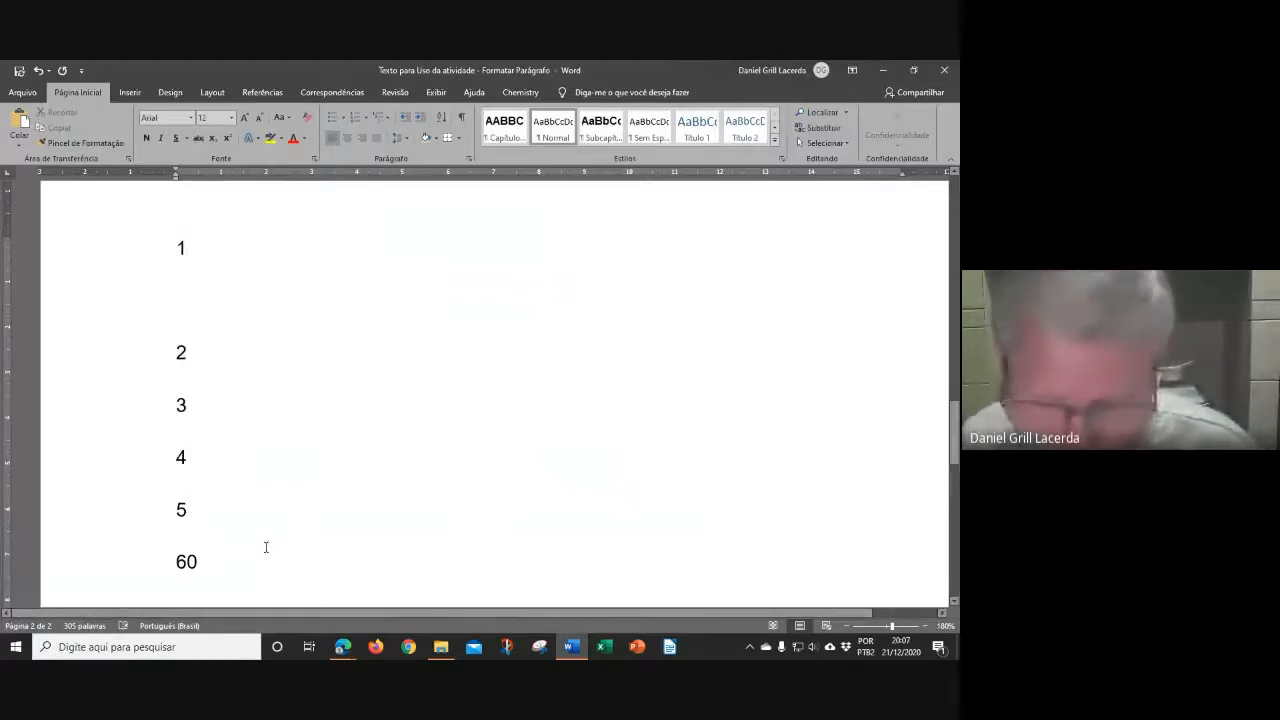
{"action": "type", "text": "1.1"}
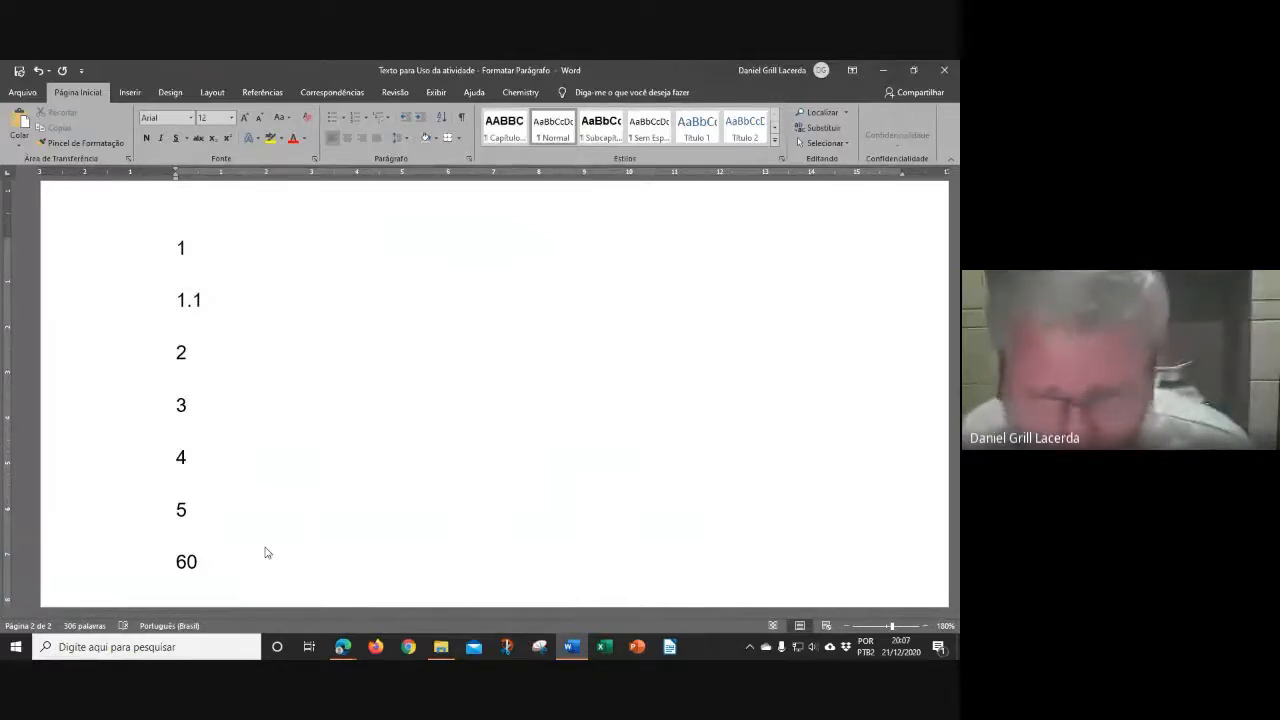
{"action": "left_click", "coordinate": [297, 371]}
{"action": "key", "text": "Return"}
{"action": "type", "text": "2.1"}
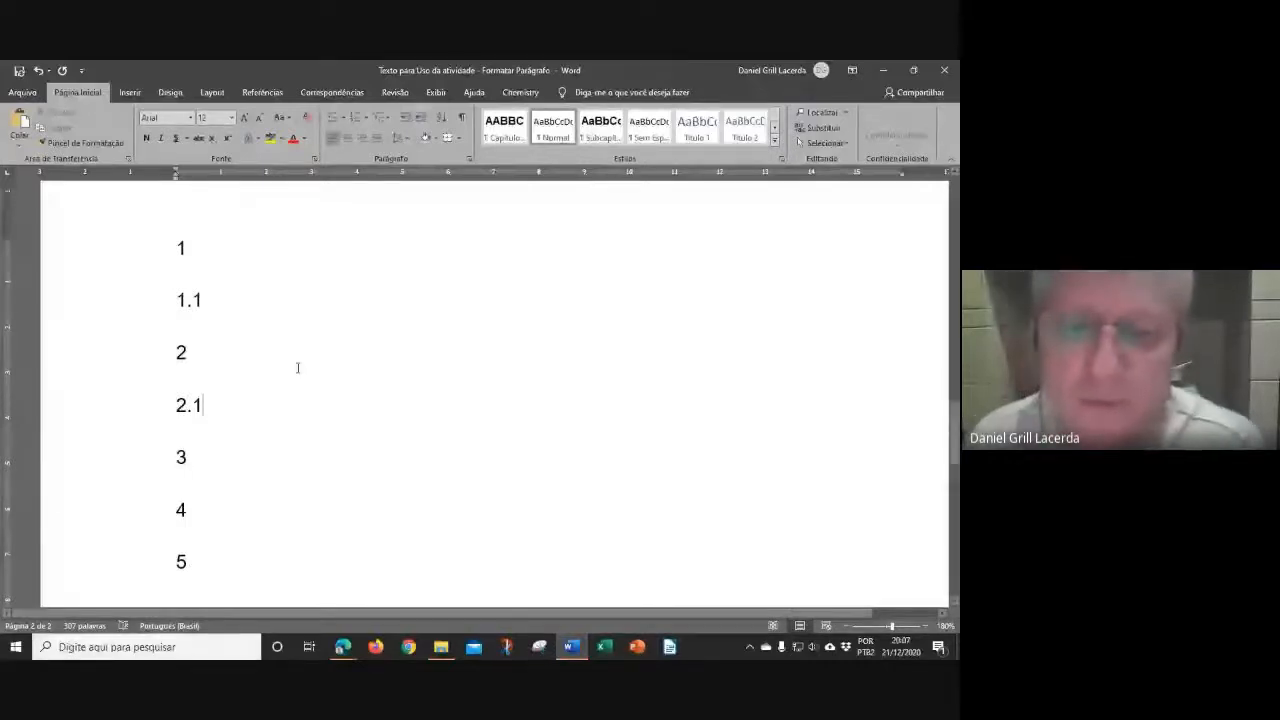
Insert the sub-item 3.1 below 3, leaving no empty paragraph before 4.
{"action": "left_click", "coordinate": [199, 459]}
{"action": "key", "text": "Return"}
{"action": "type", "text": "3.1"}
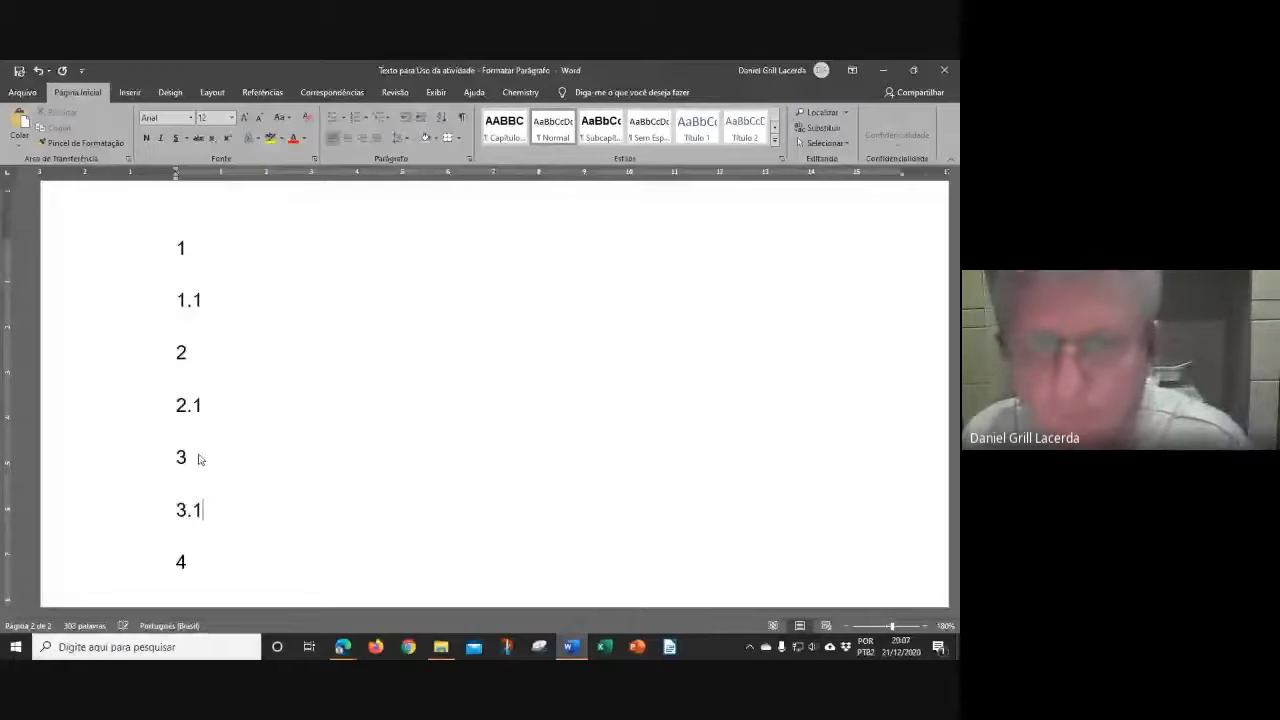
{"action": "key", "text": "Return"}
{"action": "scroll", "coordinate": [190, 458], "scroll_direction": "down", "scroll_amount": 3}
{"action": "key", "text": "Delete"}
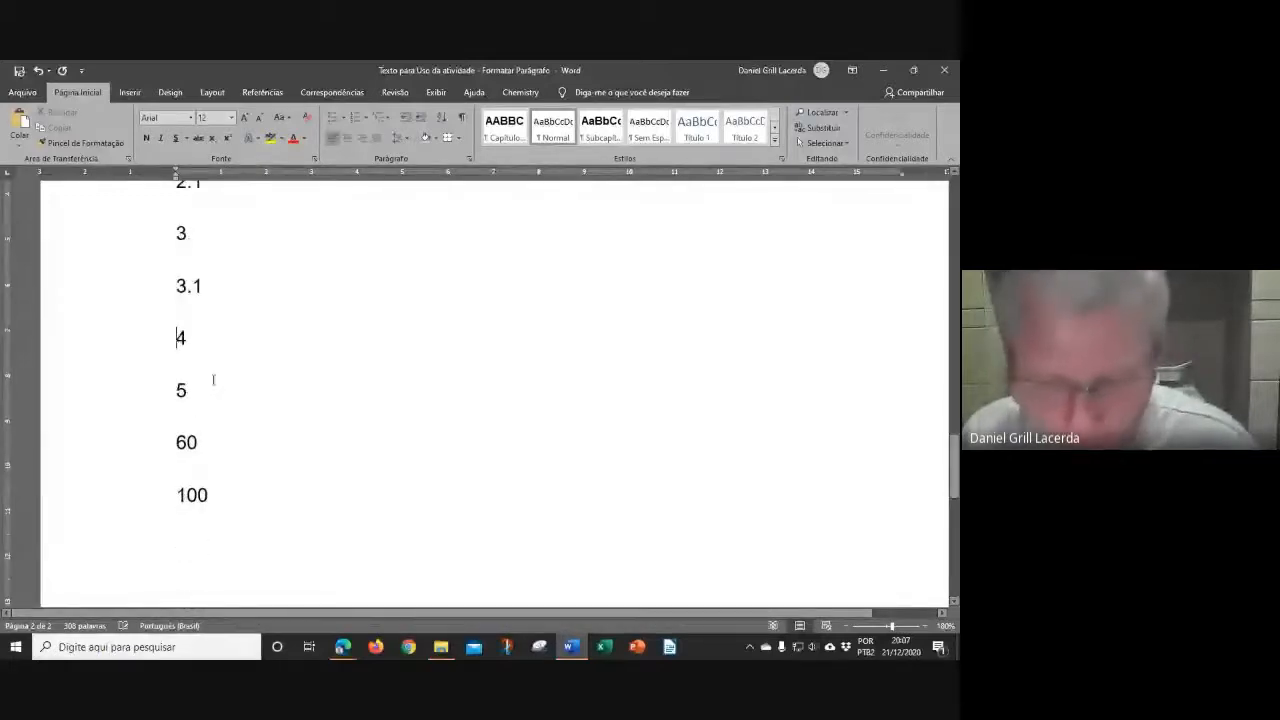
Insert the sub-item 4.1 below 4, leaving no empty paragraph before 5.
{"action": "left_click", "coordinate": [203, 345]}
{"action": "key", "text": "Return"}
{"action": "type", "text": "4."}
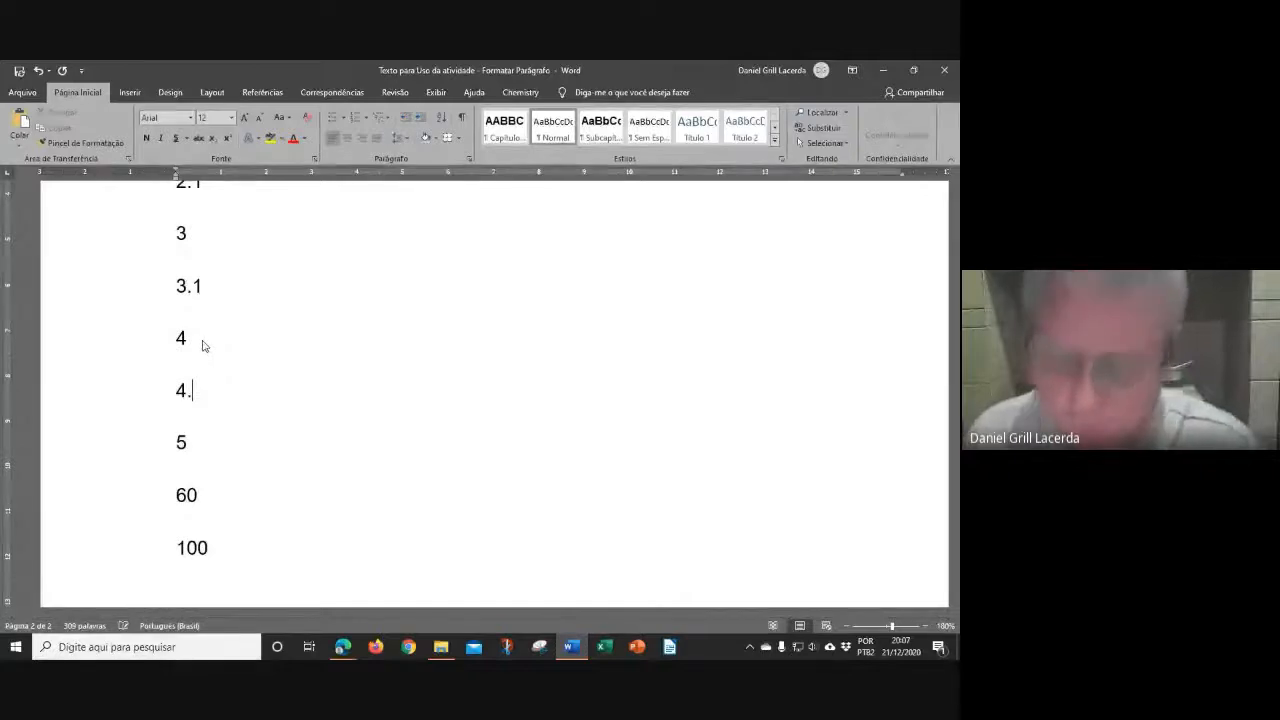
{"action": "type", "text": "1"}
{"action": "key", "text": "Return"}
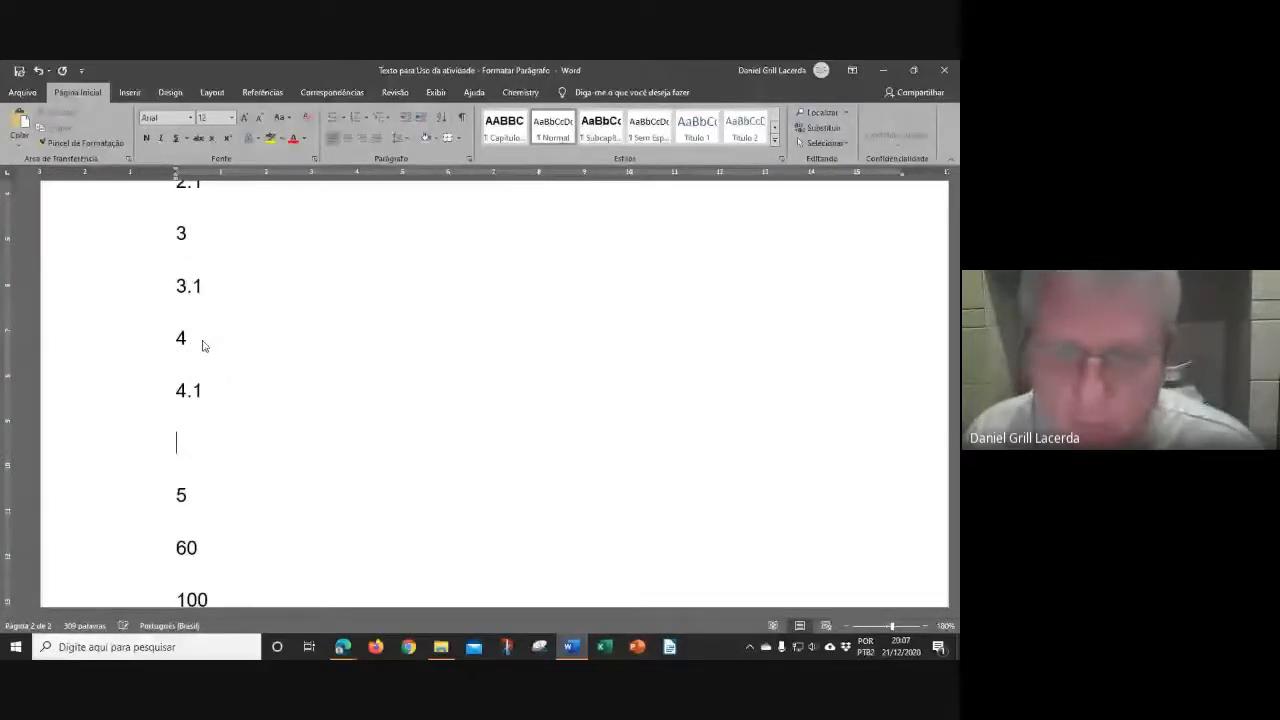
{"action": "key", "text": "Delete"}
Insert the sub-item 5.1 as a paragraph below 5.
{"action": "left_click", "coordinate": [195, 446]}
{"action": "key", "text": "Return"}
{"action": "type", "text": "5."}
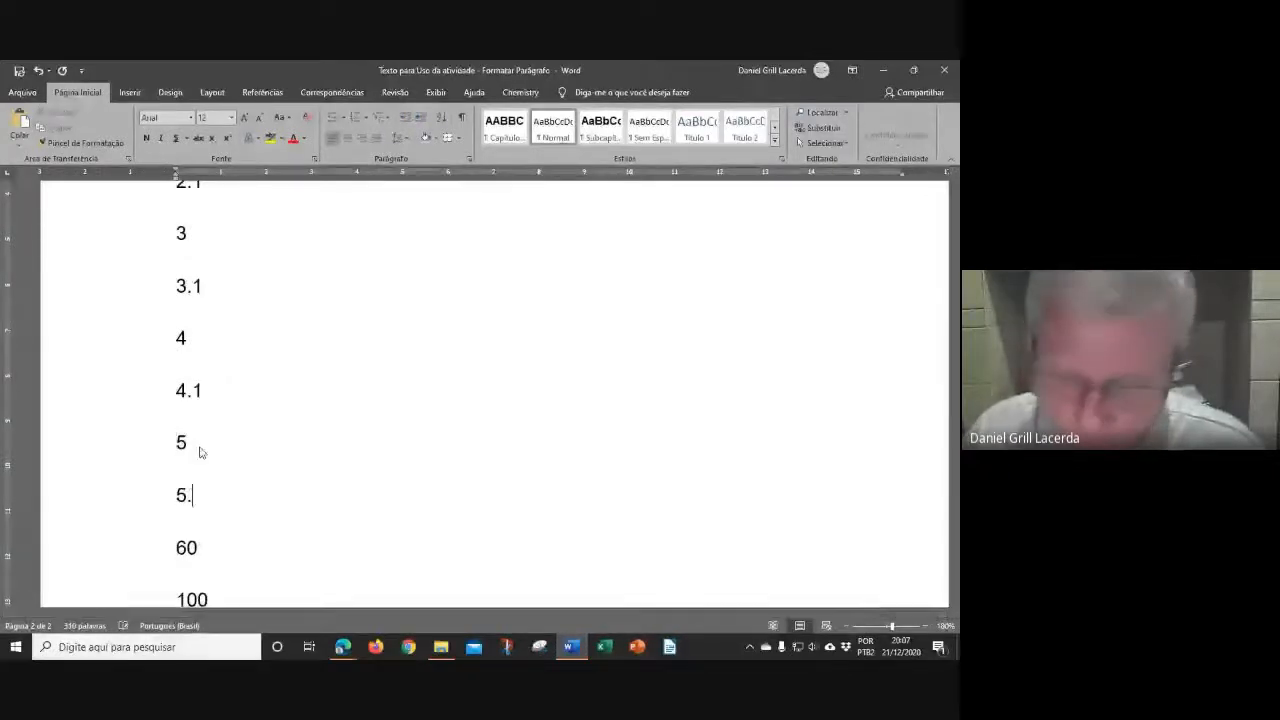
{"action": "type", "text": "1"}
Insert 60.10 and 70.35 as separate paragraphs between 60 and 100.
{"action": "scroll", "coordinate": [286, 517], "scroll_direction": "down", "scroll_amount": 1}
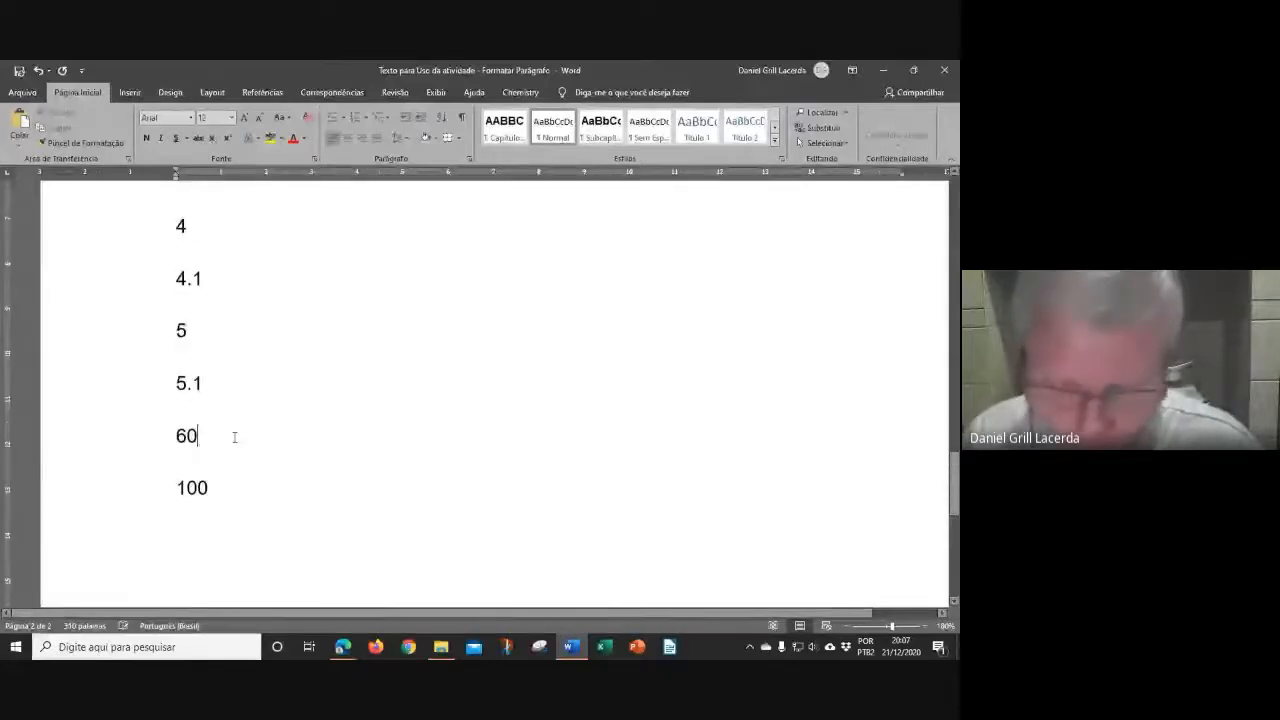
{"action": "key", "text": "Return"}
{"action": "type", "text": "6"}
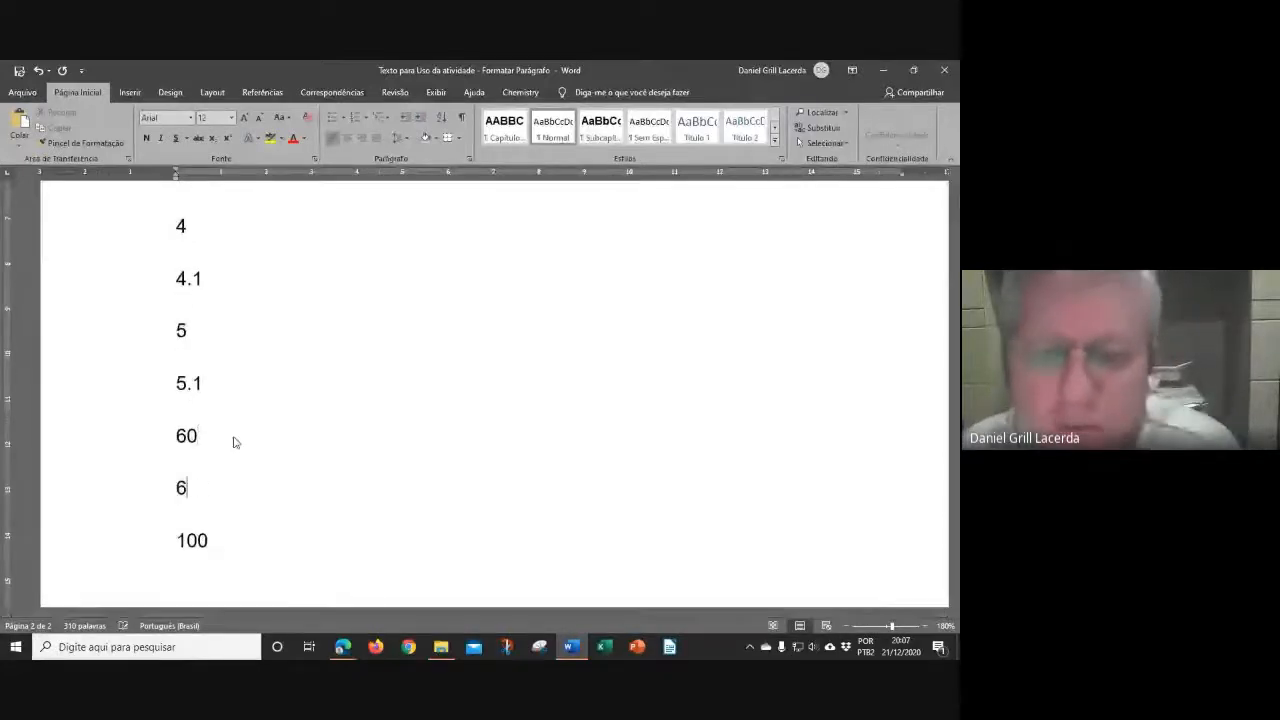
{"action": "type", "text": "0.10"}
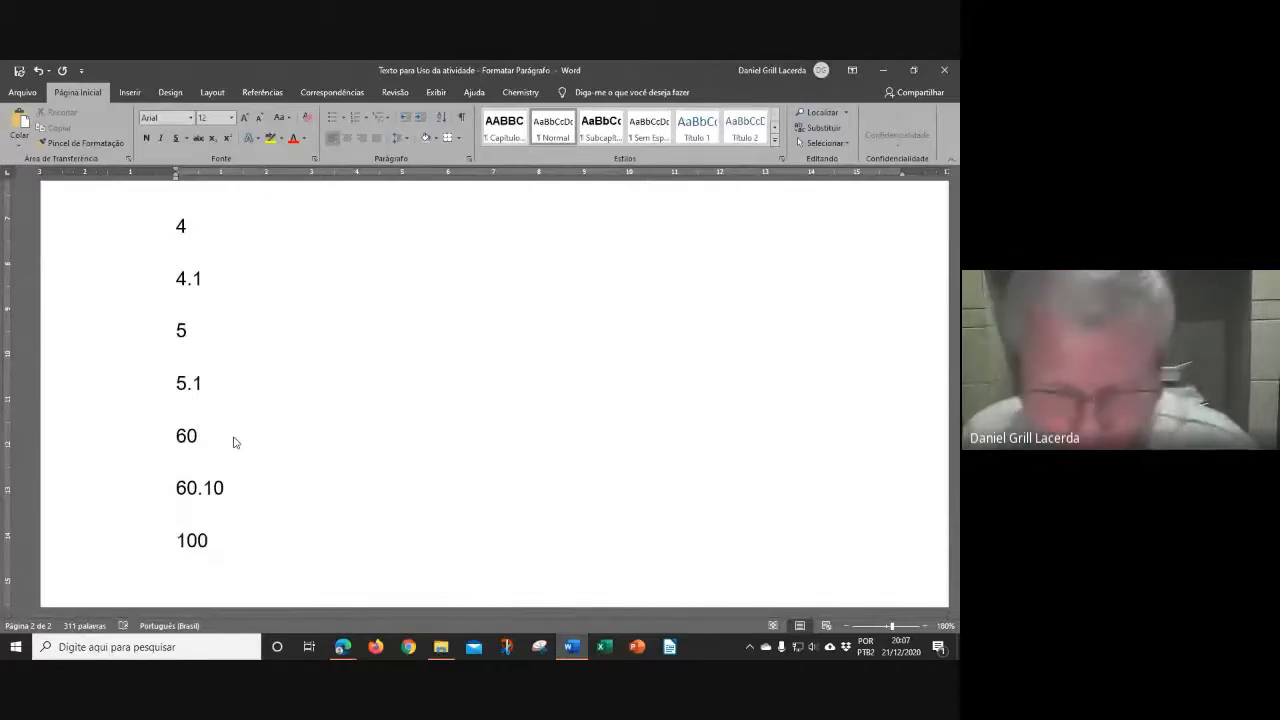
{"action": "key", "text": "Return"}
{"action": "type", "text": "70"}
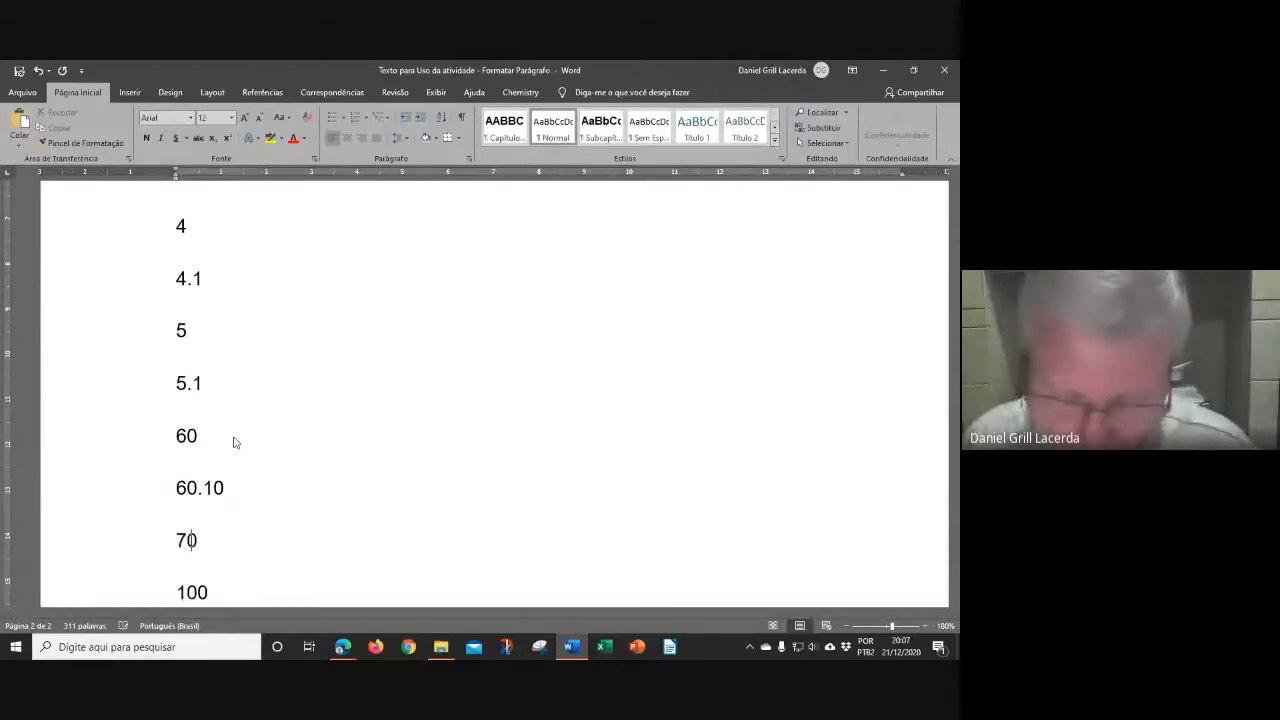
{"action": "type", "text": ".35"}
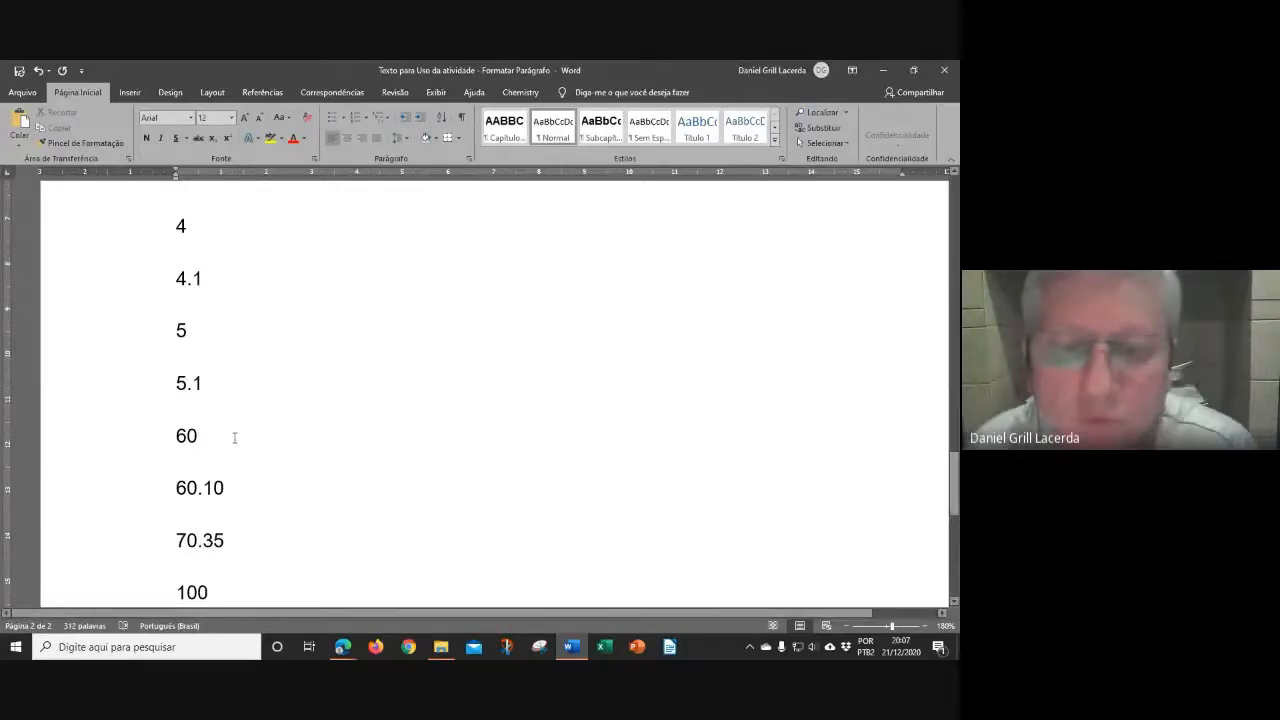
Add 100.100 as a new paragraph below 100 at the end of the list.
{"action": "scroll", "coordinate": [248, 480], "scroll_direction": "down", "scroll_amount": 3}
{"action": "left_click", "coordinate": [218, 367]}
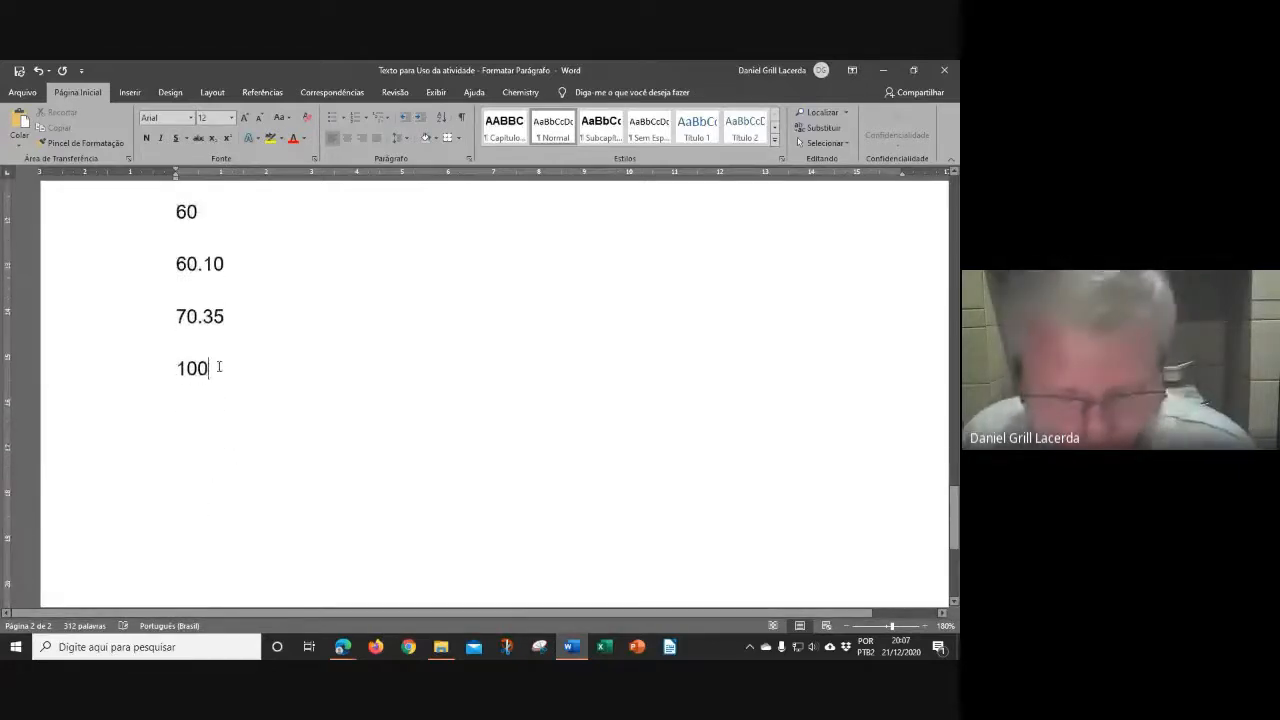
{"action": "key", "text": "Return"}
{"action": "type", "text": "100"}
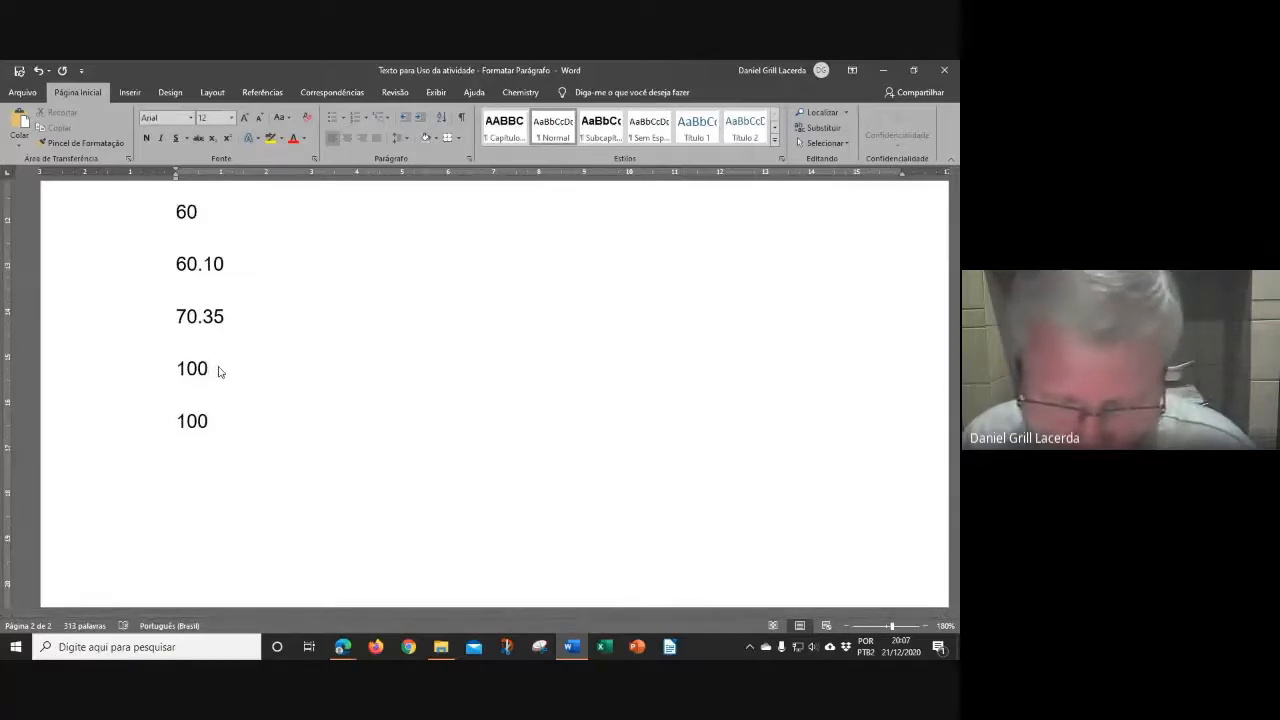
{"action": "type", "text": ".100"}
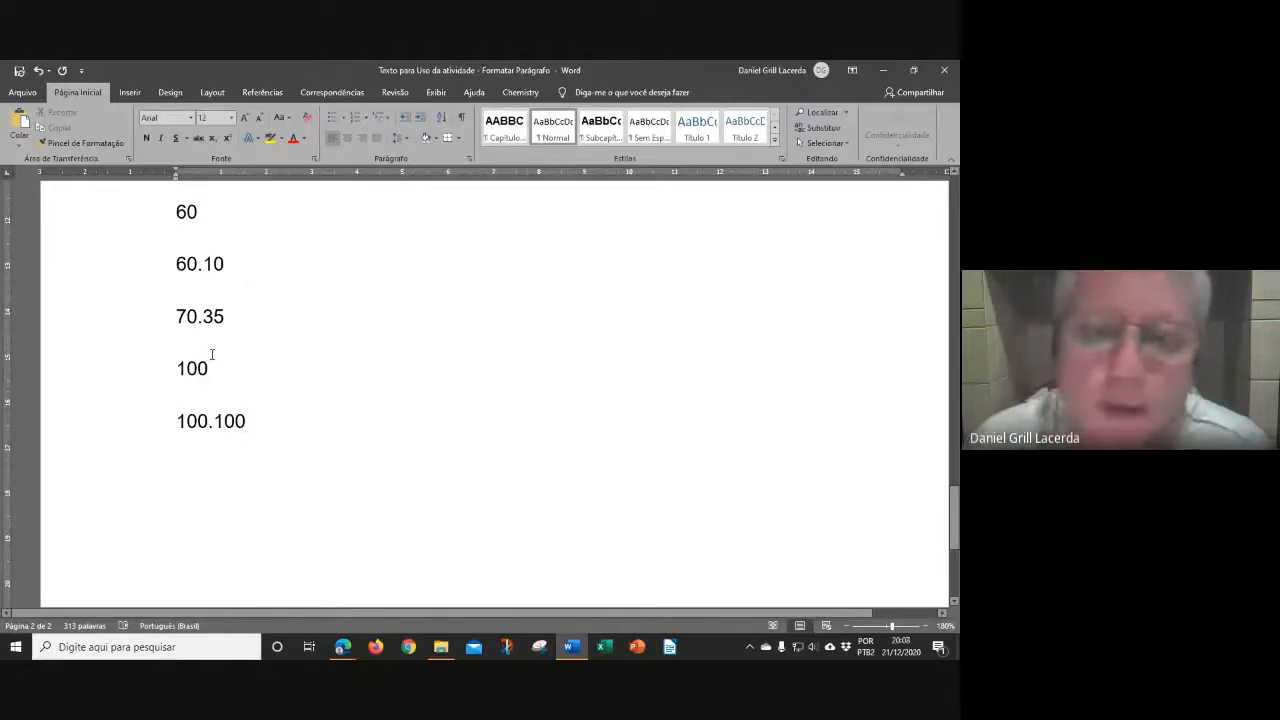
Insert 1.1.1 and 300.34.567 as separate paragraphs between 1.1 and 2.
{"action": "scroll", "coordinate": [230, 362], "scroll_direction": "up", "scroll_amount": 2}
{"action": "scroll", "coordinate": [297, 356], "scroll_direction": "up", "scroll_amount": 5}
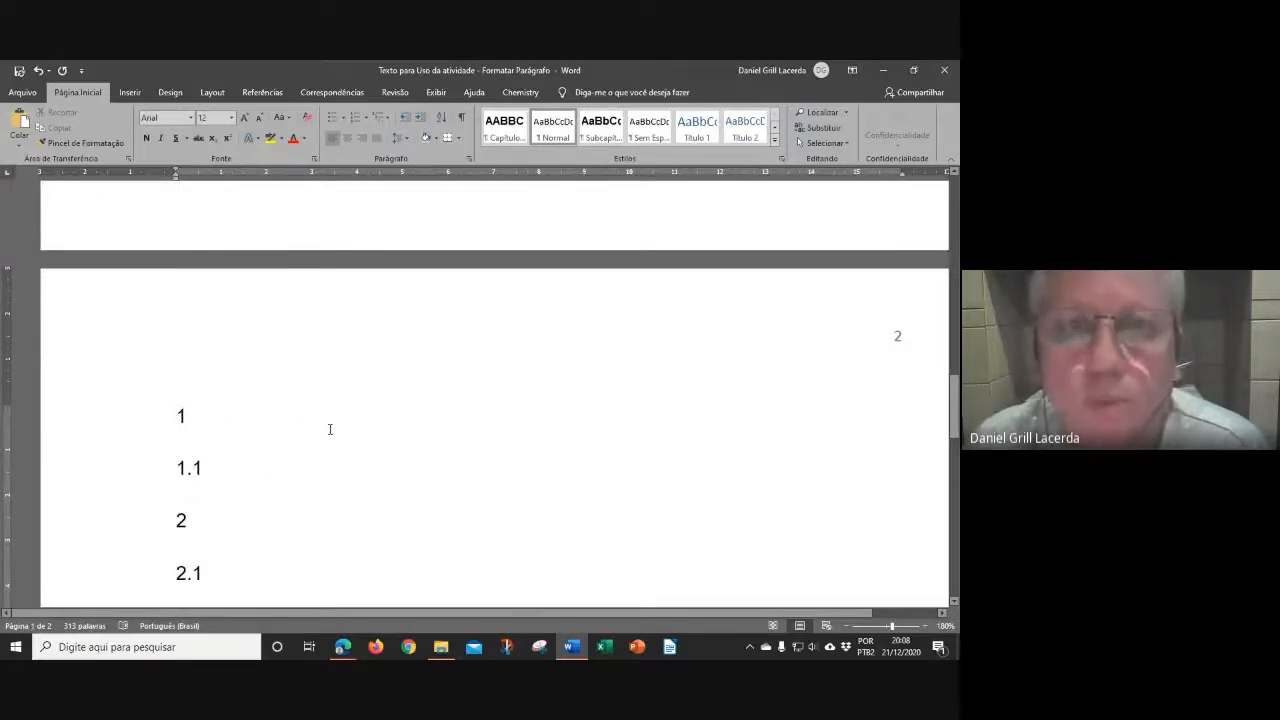
{"action": "scroll", "coordinate": [330, 429], "scroll_direction": "down", "scroll_amount": 1}
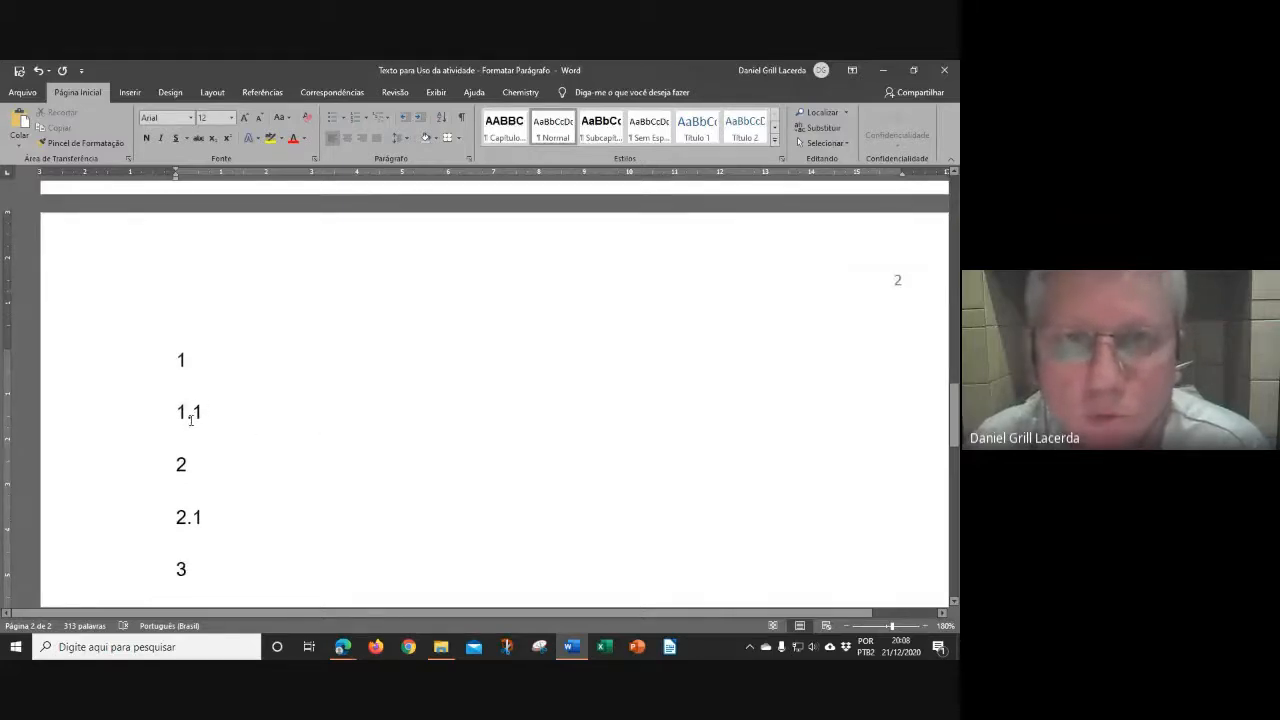
{"action": "left_click", "coordinate": [231, 410]}
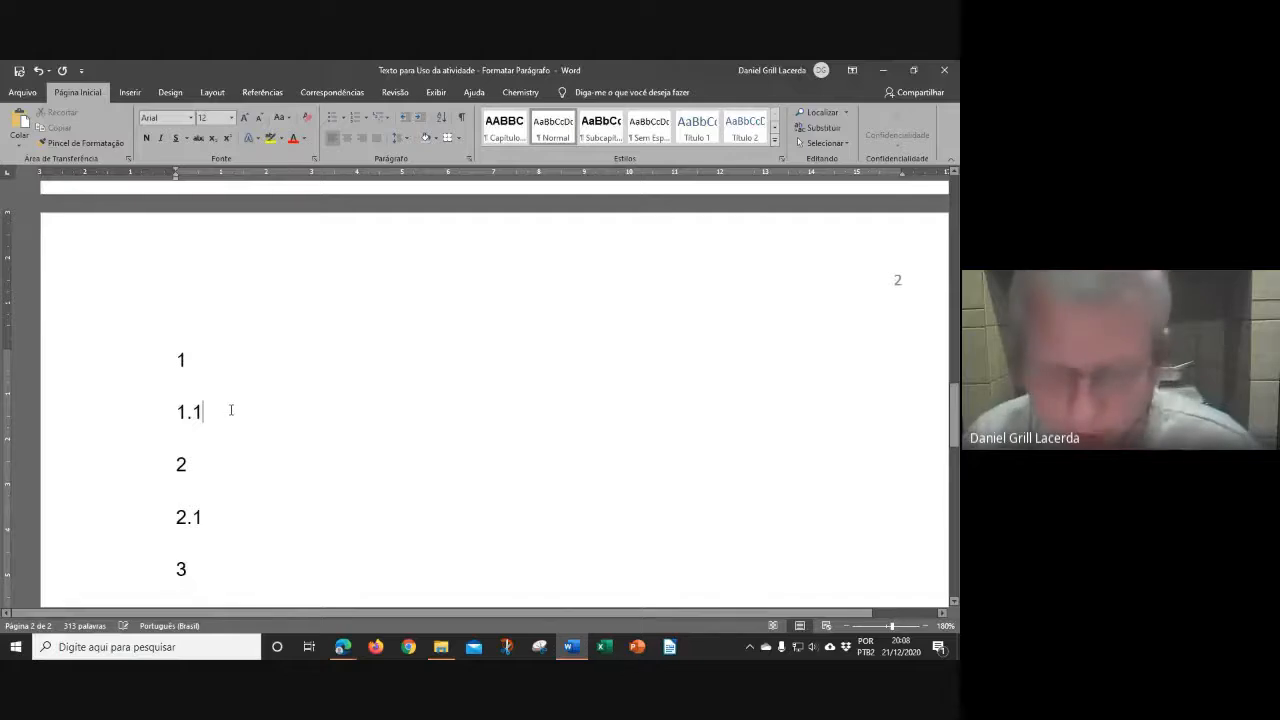
{"action": "key", "text": "Return"}
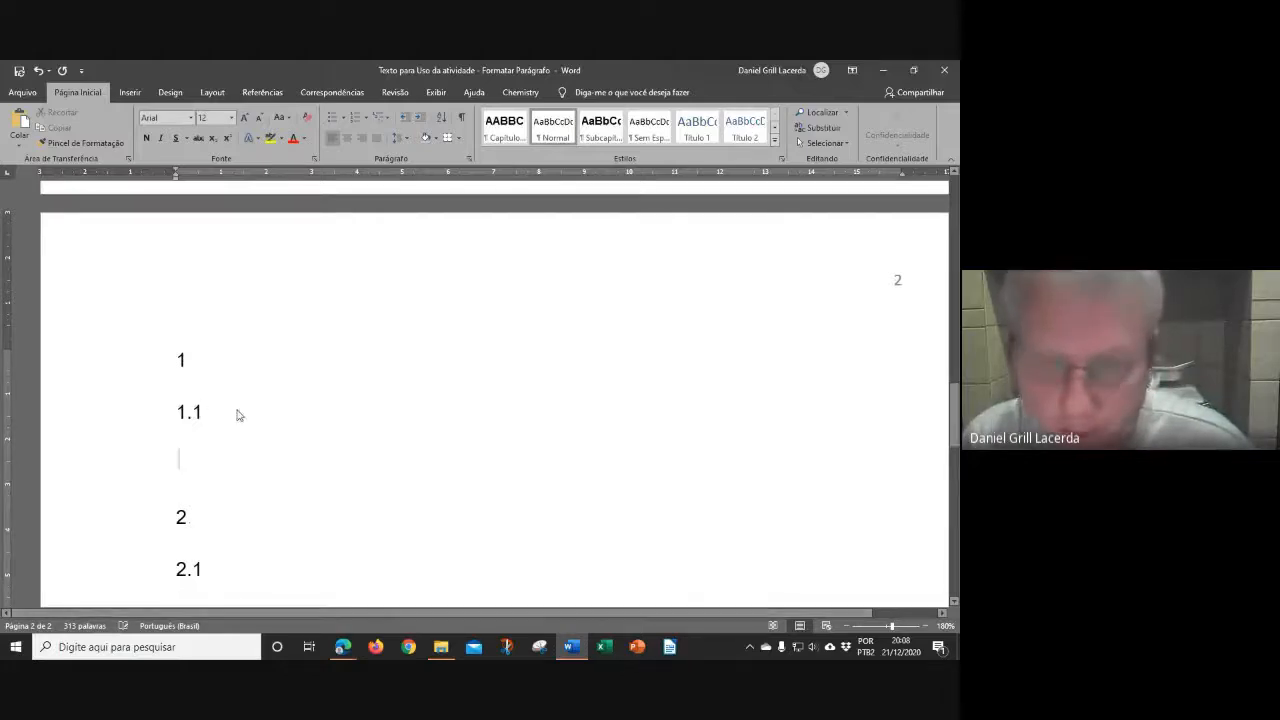
{"action": "type", "text": "1.1.1"}
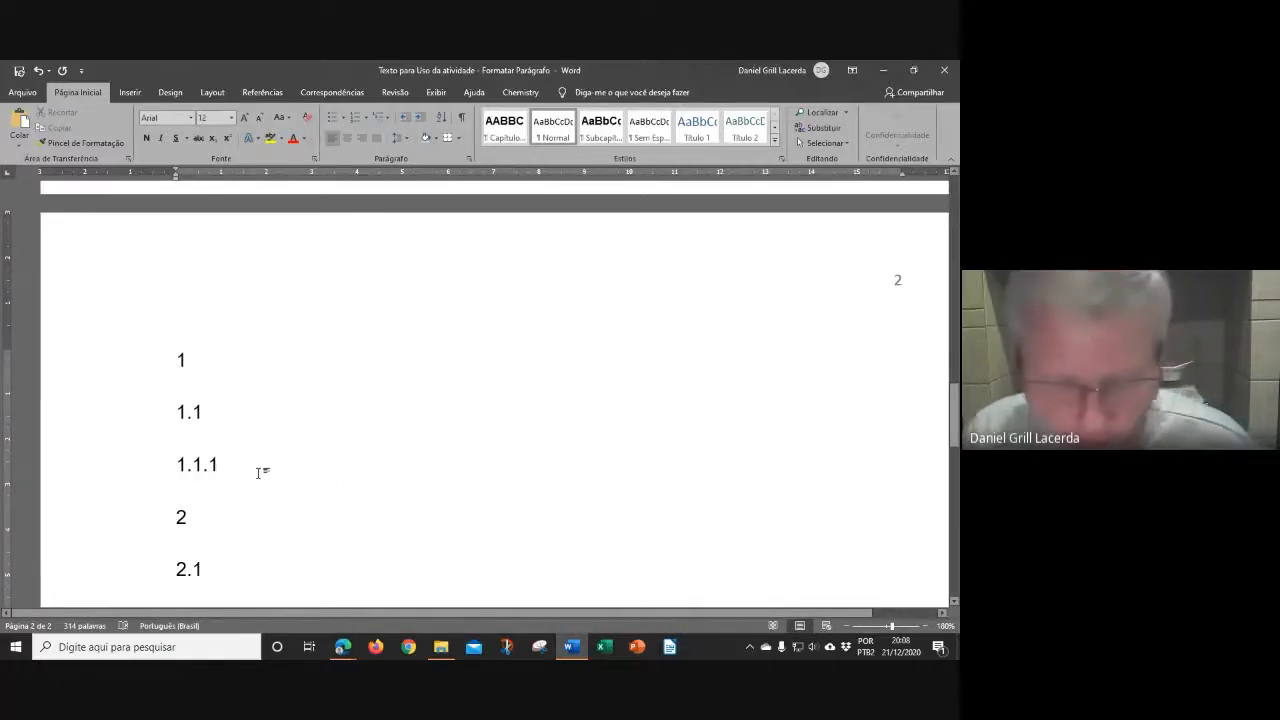
{"action": "key", "text": "Return"}
{"action": "type", "text": "300"}
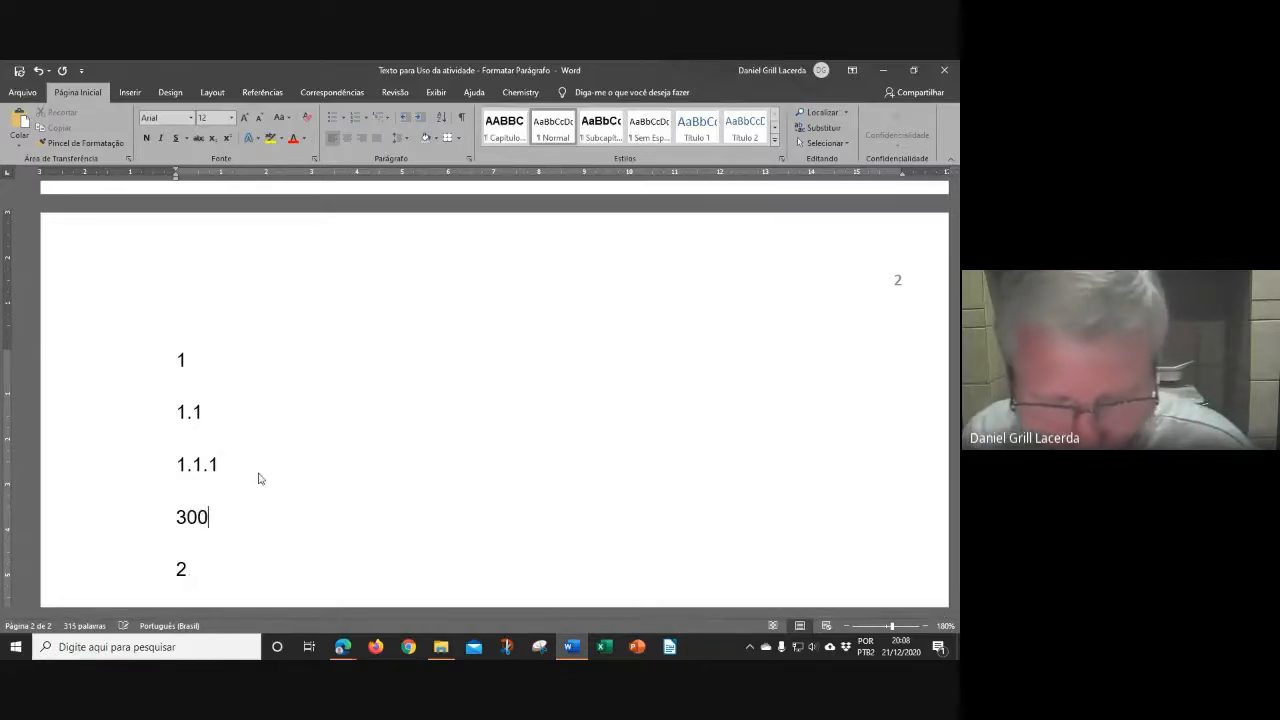
{"action": "type", "text": ".34.567"}
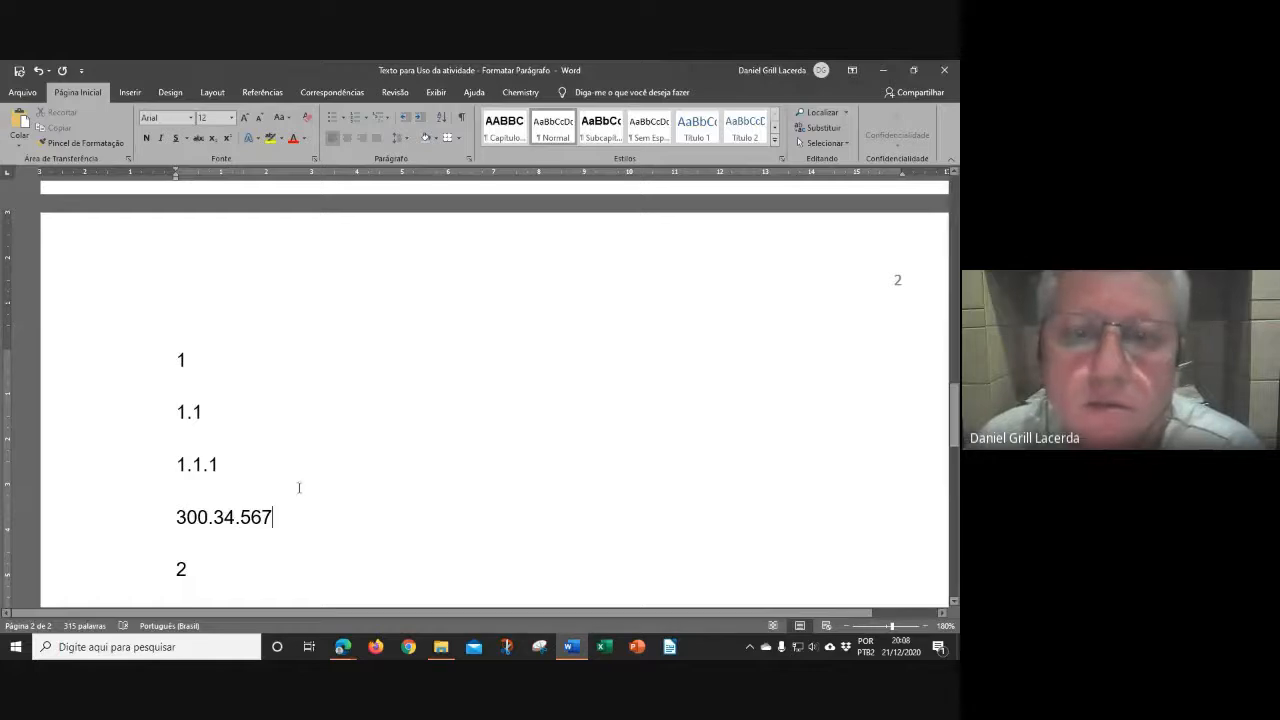
Insert the fourth-level item 2.1.1.1 as a paragraph between 2.1 and 3.
{"action": "scroll", "coordinate": [334, 354], "scroll_direction": "down", "scroll_amount": 2}
{"action": "scroll", "coordinate": [466, 326], "scroll_direction": "up", "scroll_amount": 1}
{"action": "scroll", "coordinate": [464, 329], "scroll_direction": "up", "scroll_amount": 1}
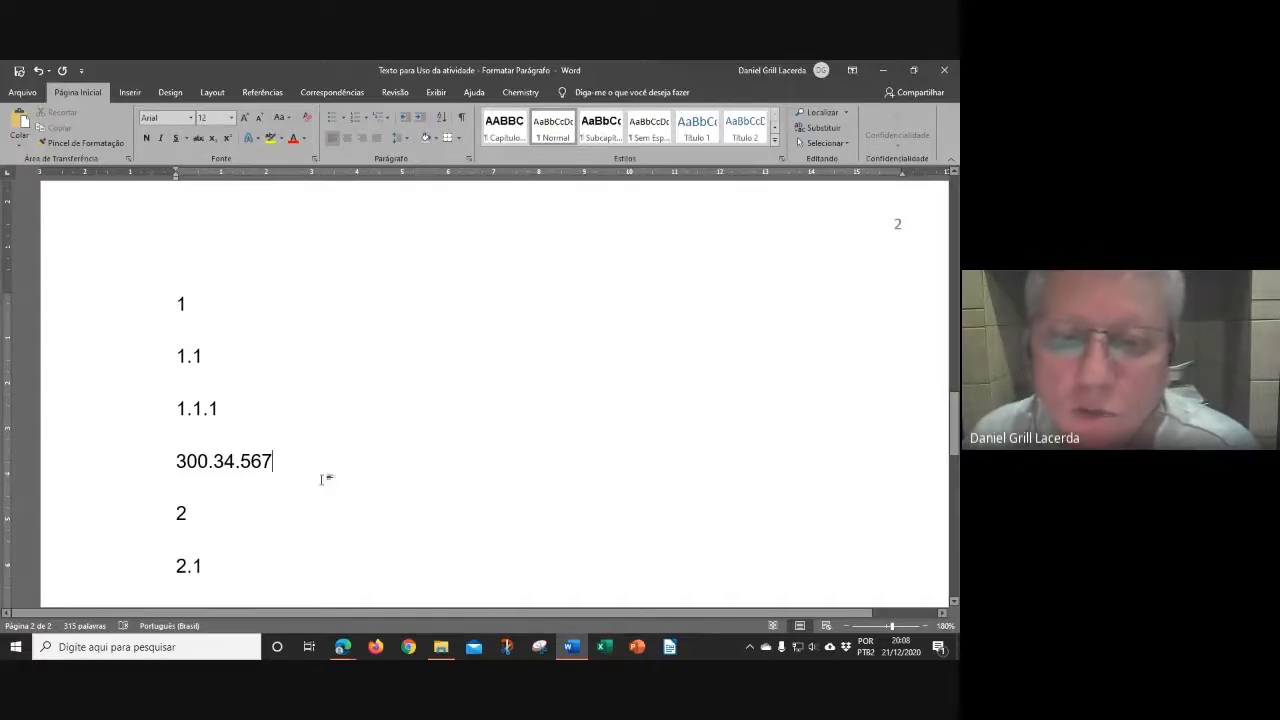
{"action": "scroll", "coordinate": [250, 510], "scroll_direction": "down", "scroll_amount": 1}
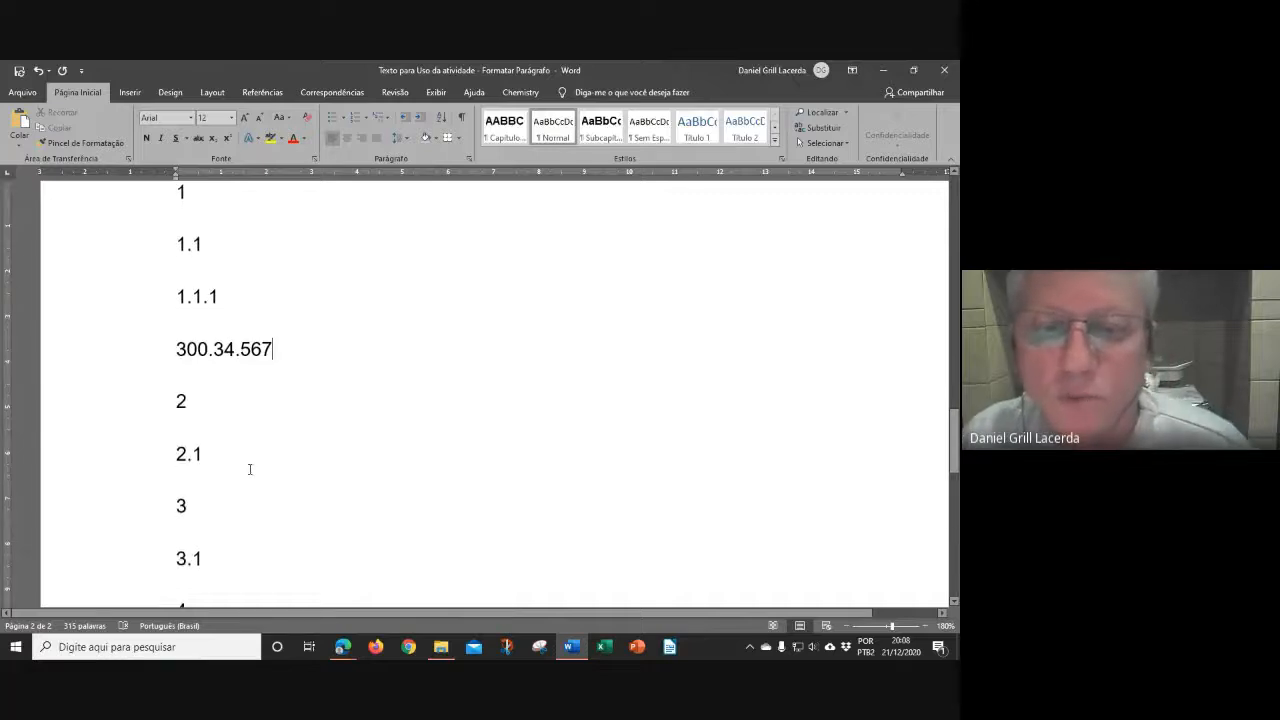
{"action": "left_click", "coordinate": [228, 456]}
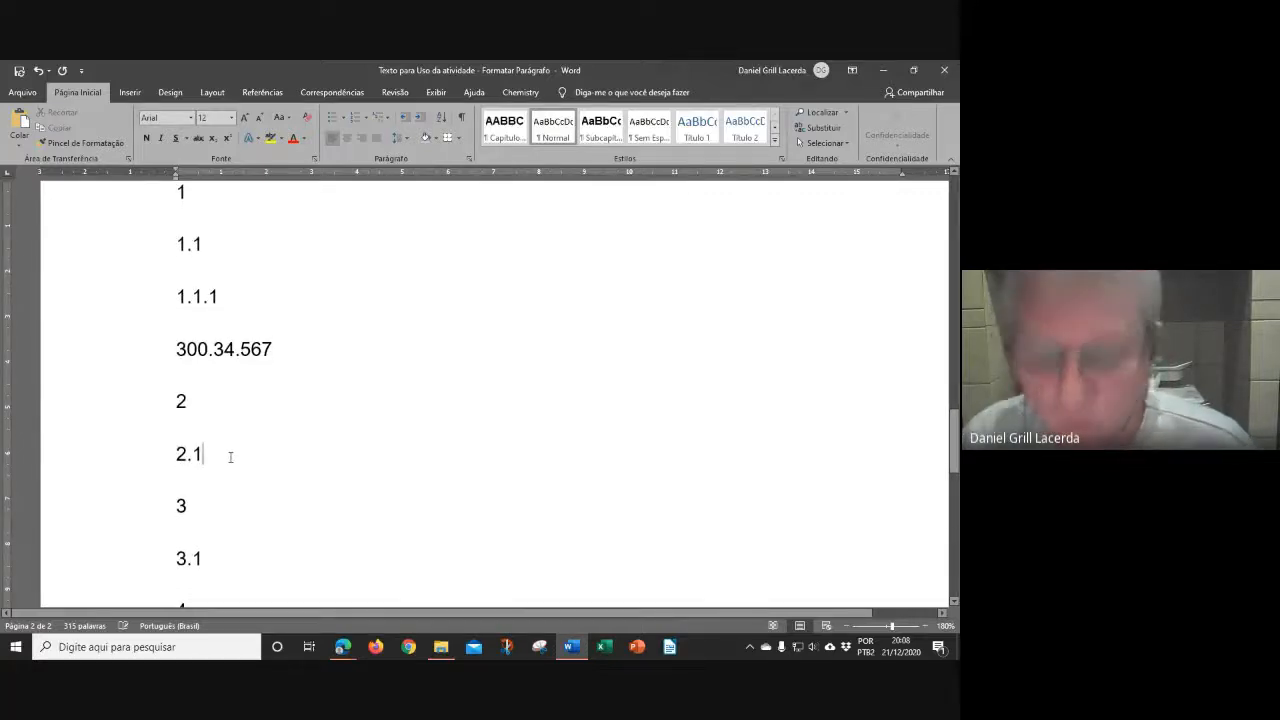
{"action": "key", "text": "Return"}
{"action": "type", "text": "2."}
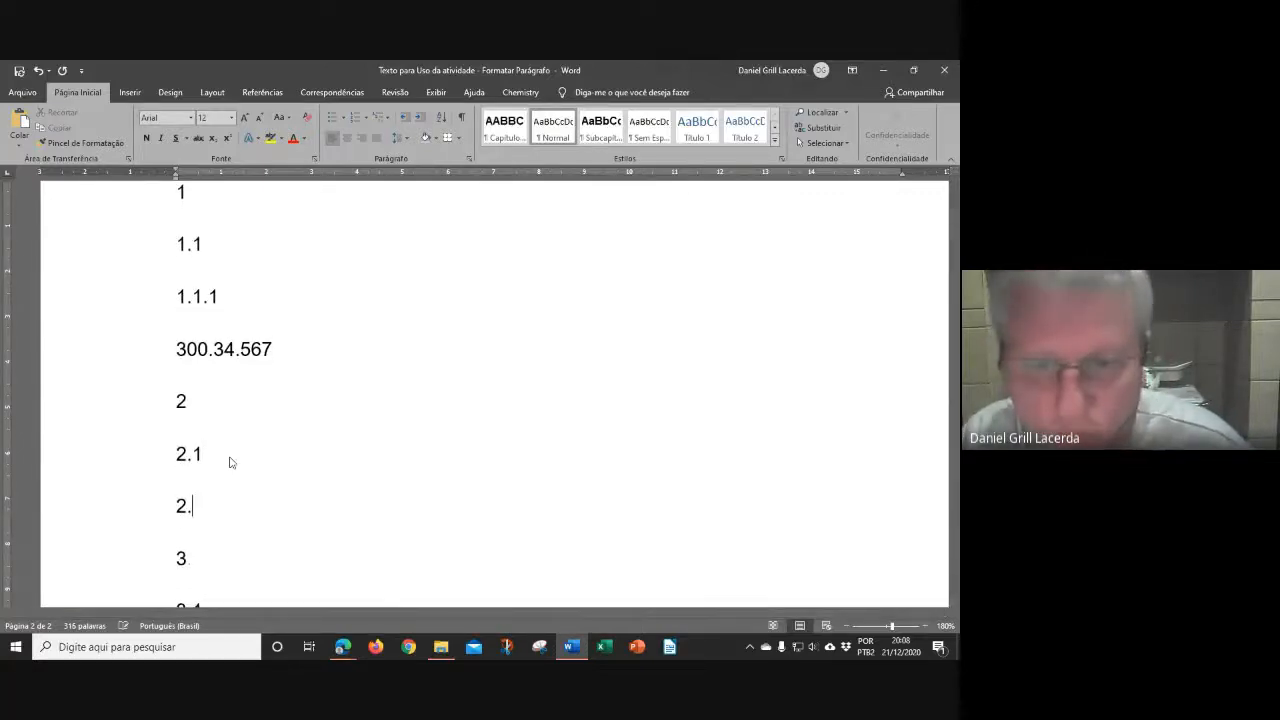
{"action": "type", "text": "1.1"}
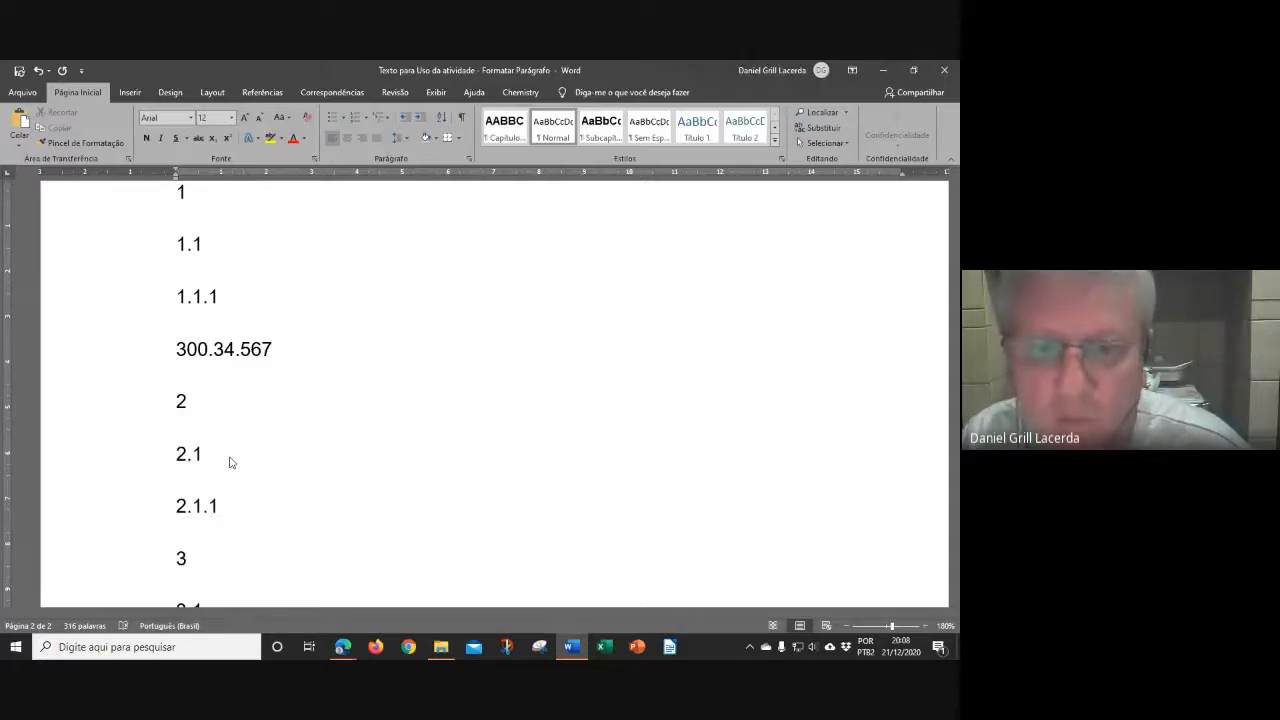
{"action": "type", "text": ".1"}
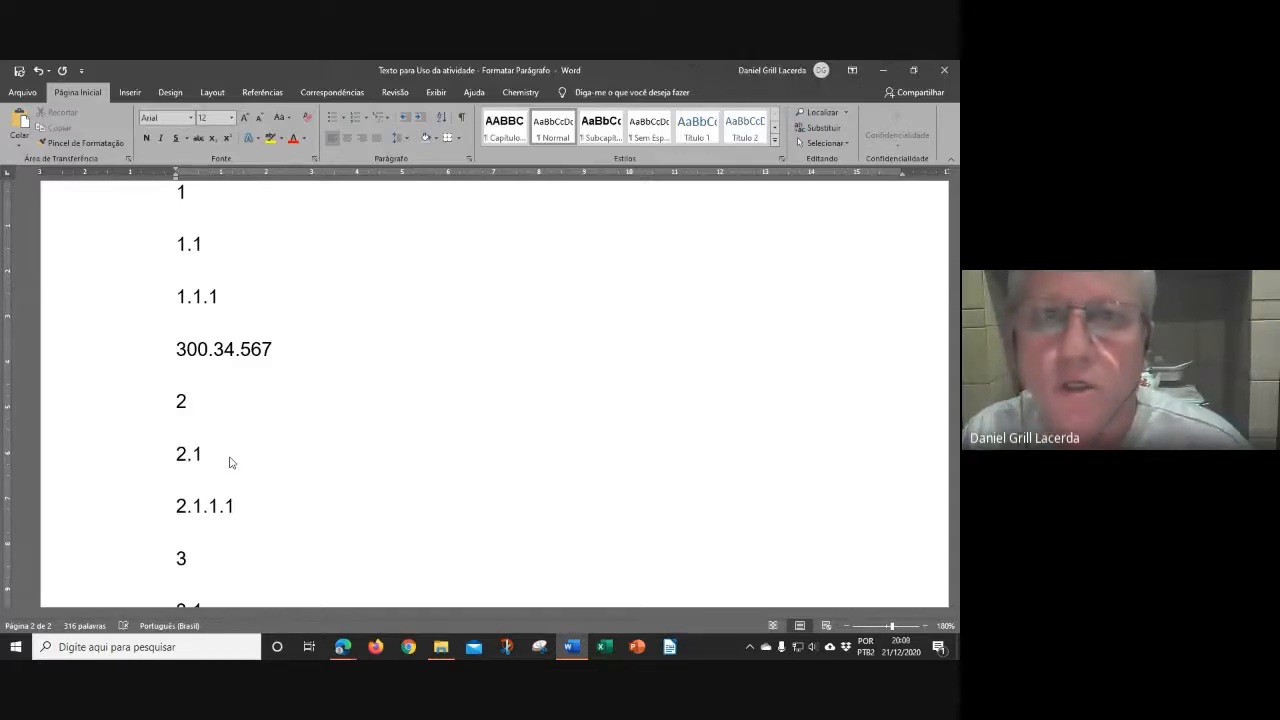
Extend the entry 2.1.1.1 to 2.1.1.1.1 and add the line 2.1.1.2.1 directly below it.
{"action": "type", "text": ".1"}
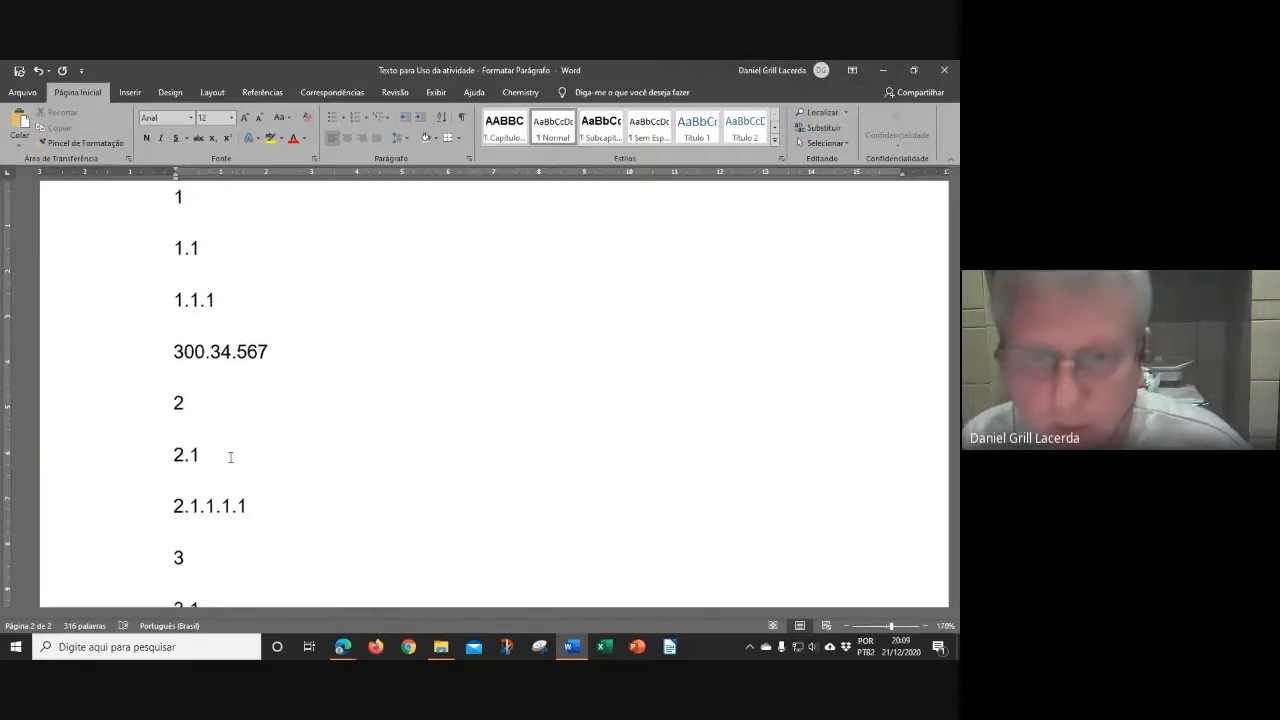
{"action": "scroll", "coordinate": [229, 462], "scroll_direction": "down", "scroll_amount": 1, "text": "ctrl"}
{"action": "key", "text": "Return"}
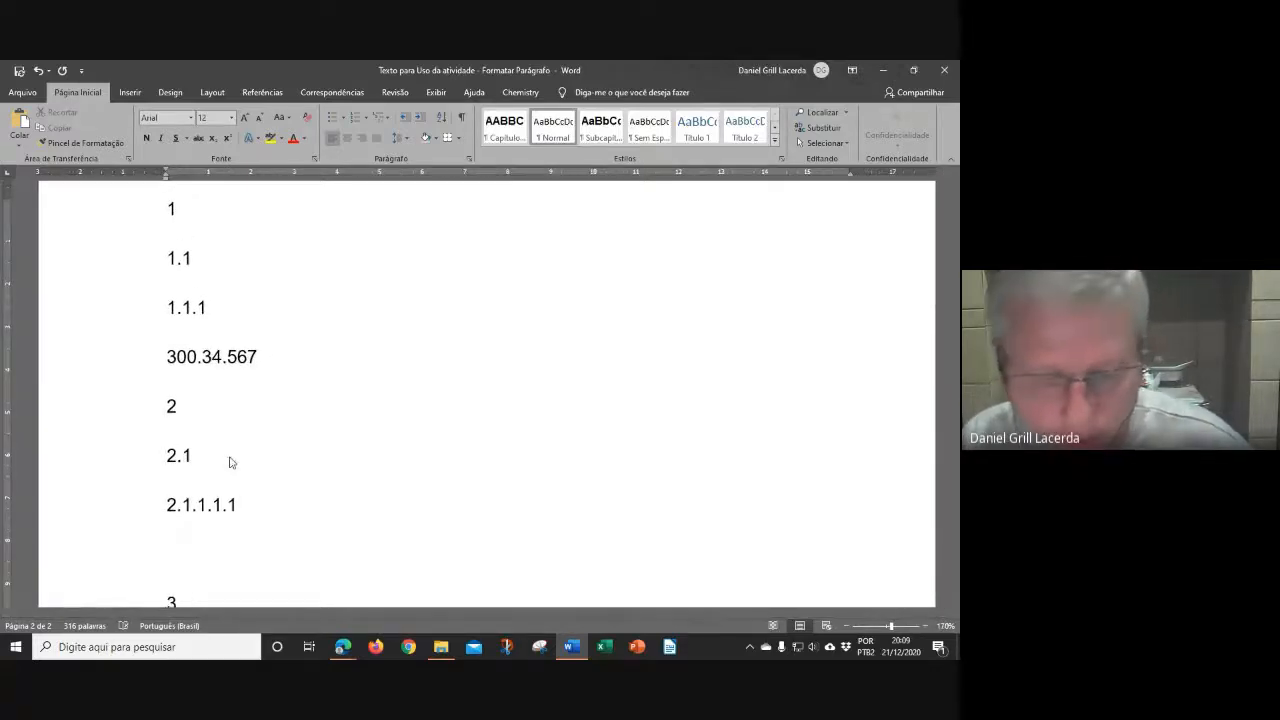
{"action": "type", "text": "2"}
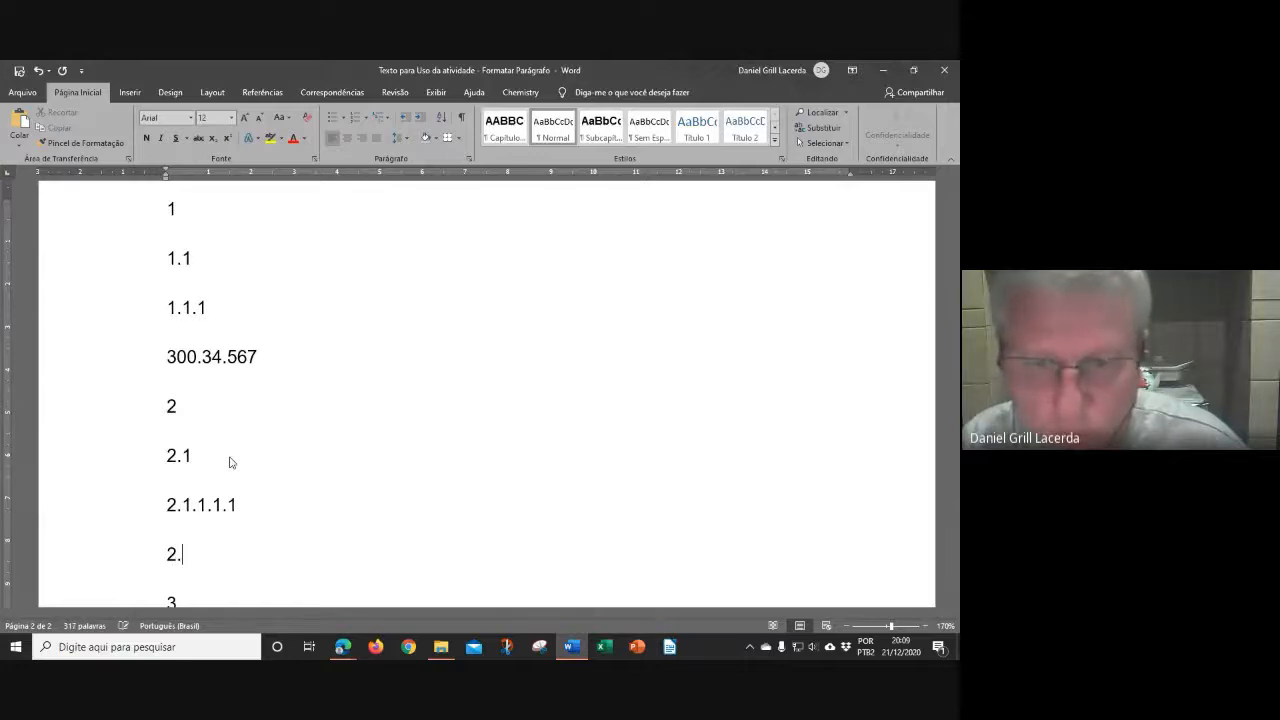
{"action": "type", "text": ".1."}
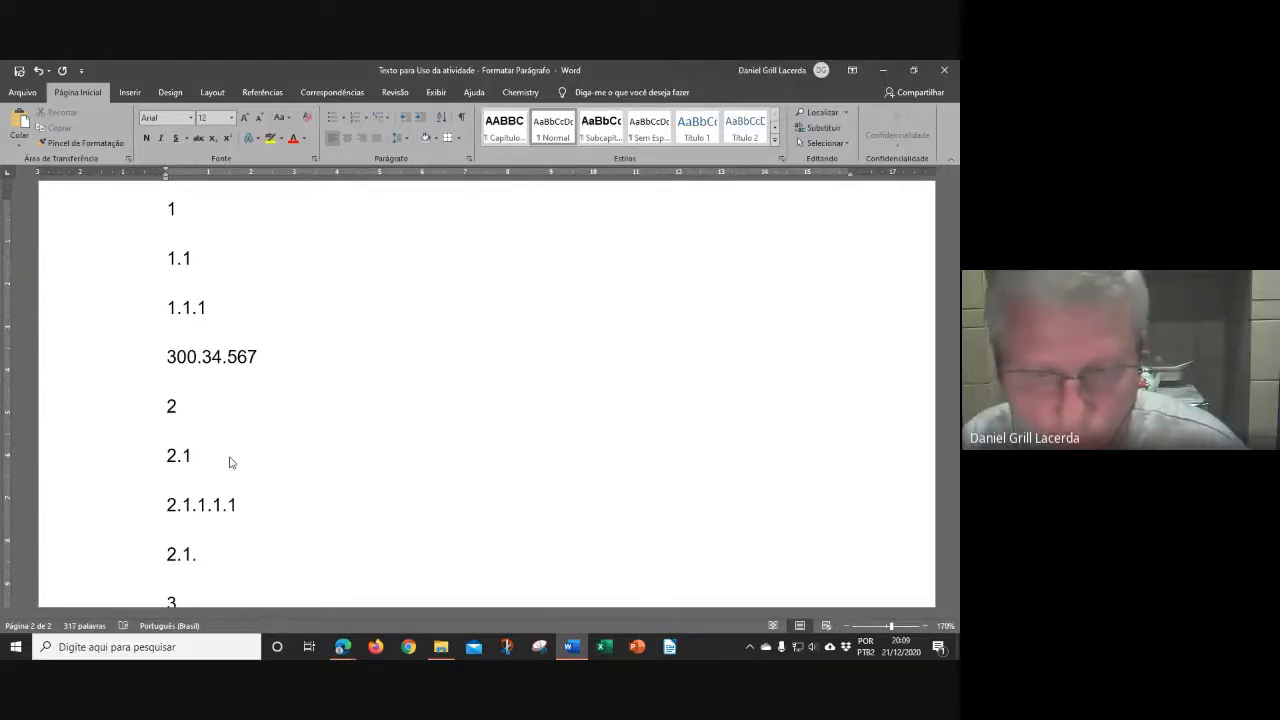
{"action": "type", "text": "1.2"}
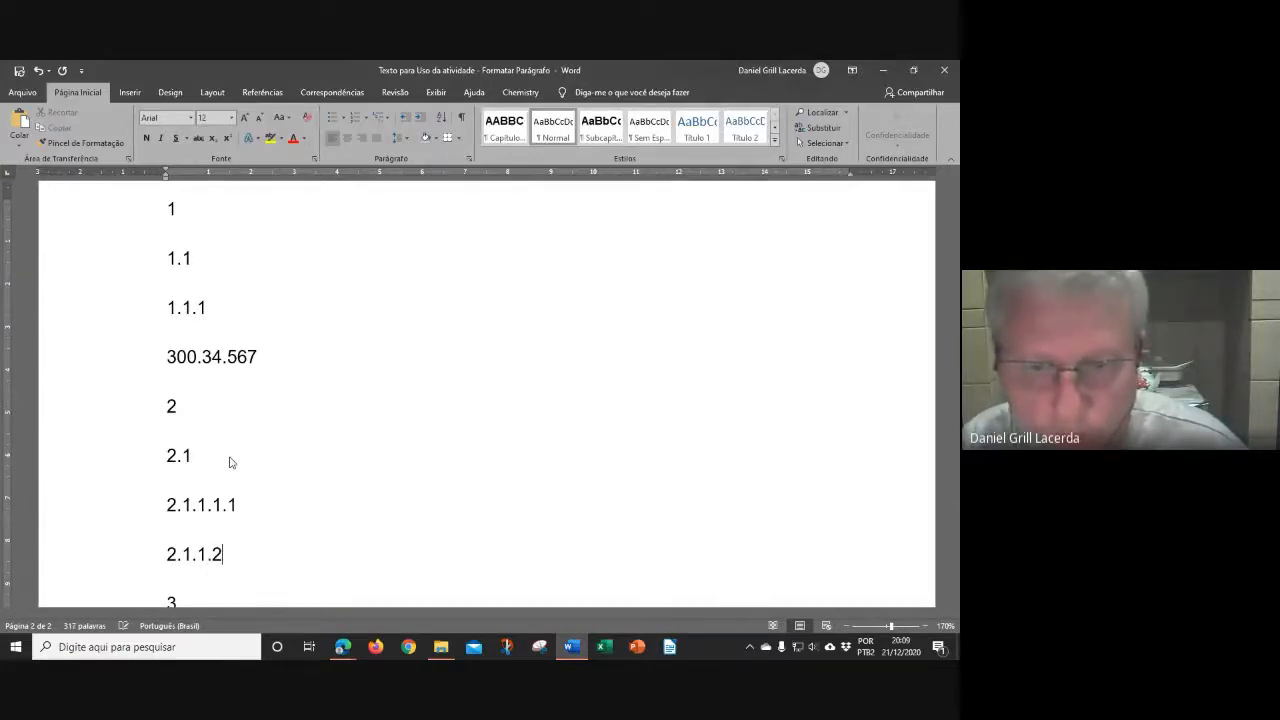
{"action": "type", "text": ".1"}
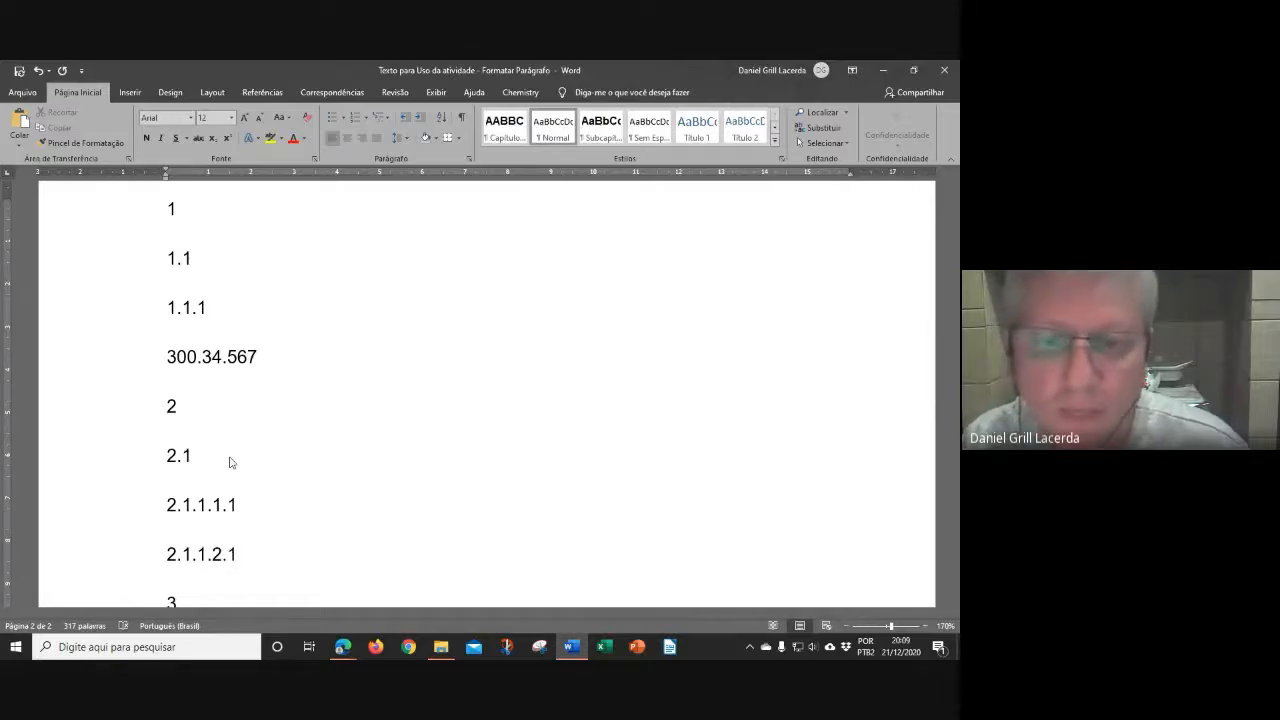
Add the line 2.1.1.2.2 below 2.1.1.2.1, followed by a new empty line.
{"action": "key", "text": "Return"}
{"action": "type", "text": "2"}
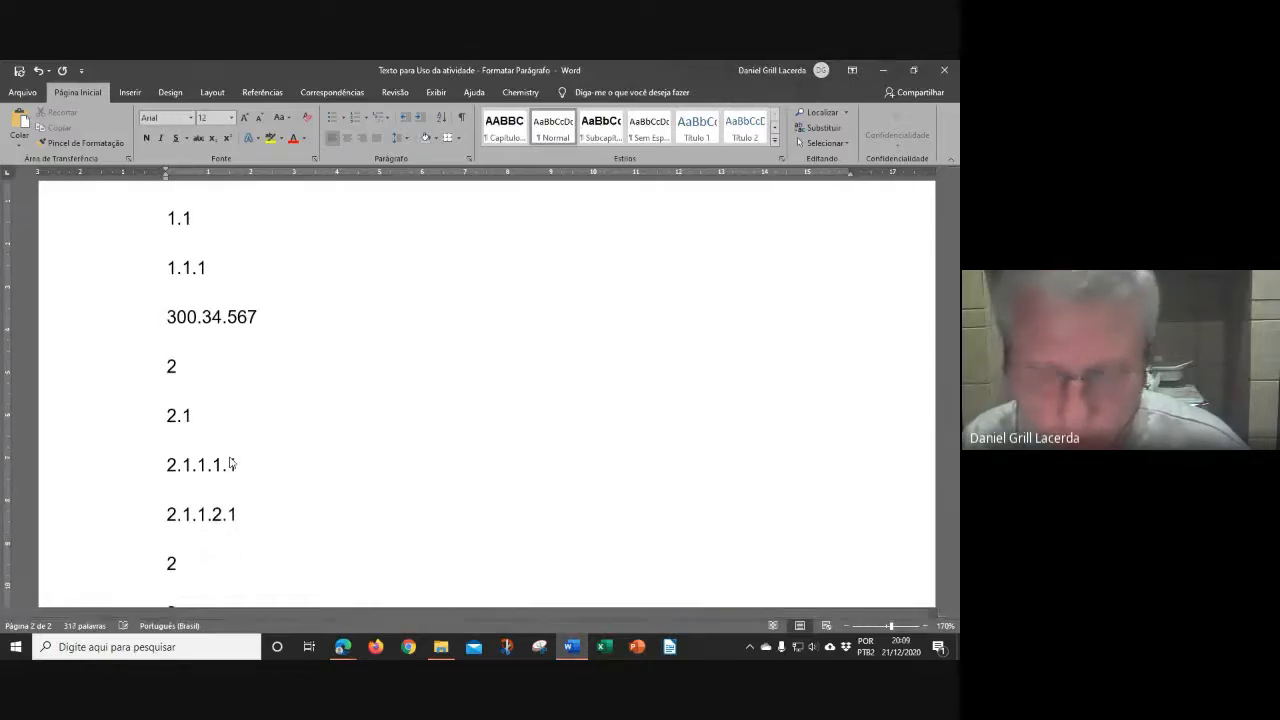
{"action": "type", "text": ".1."}
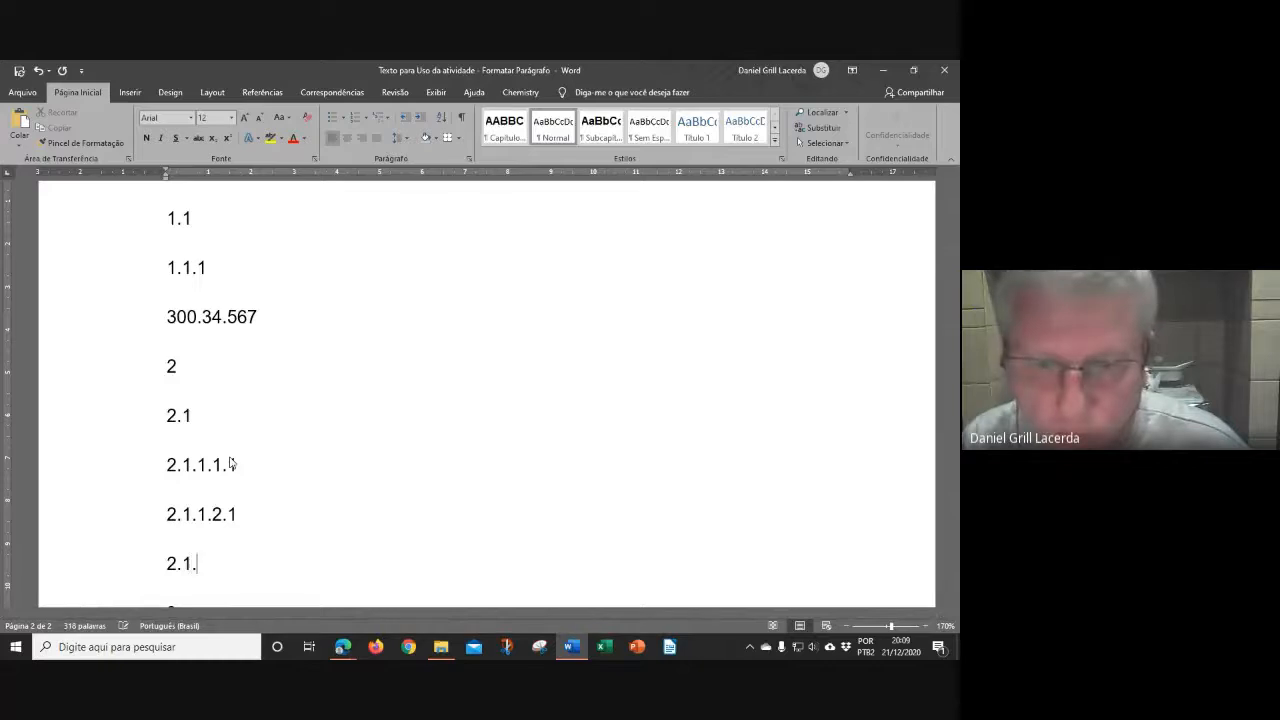
{"action": "type", "text": "1.2.2"}
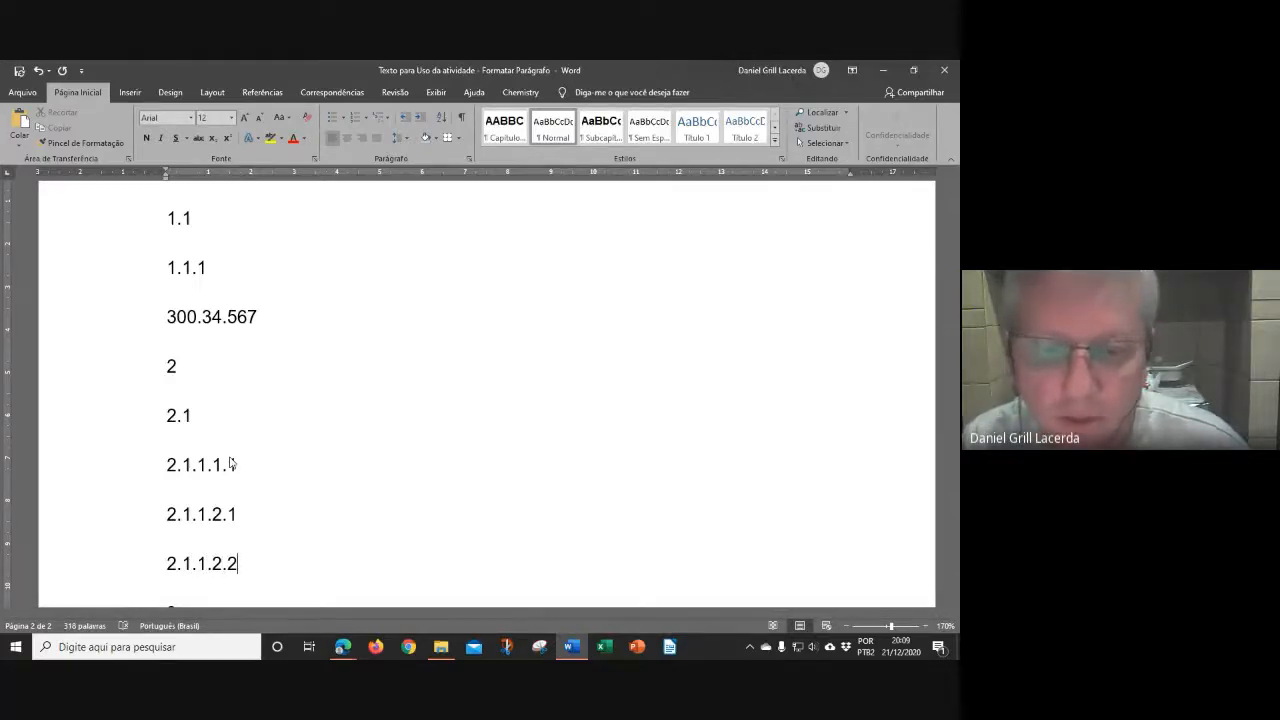
{"action": "key", "text": "Return"}
{"action": "type", "text": "2.2"}
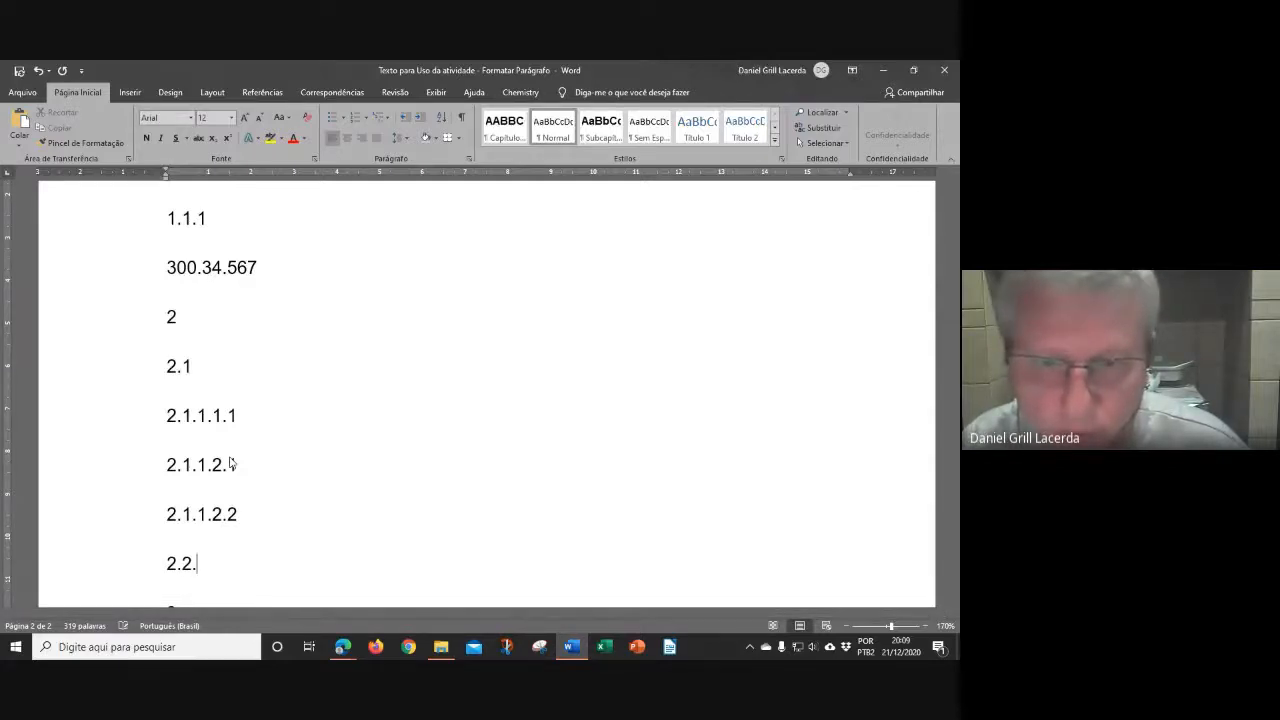
{"action": "type", "text": ".1."}
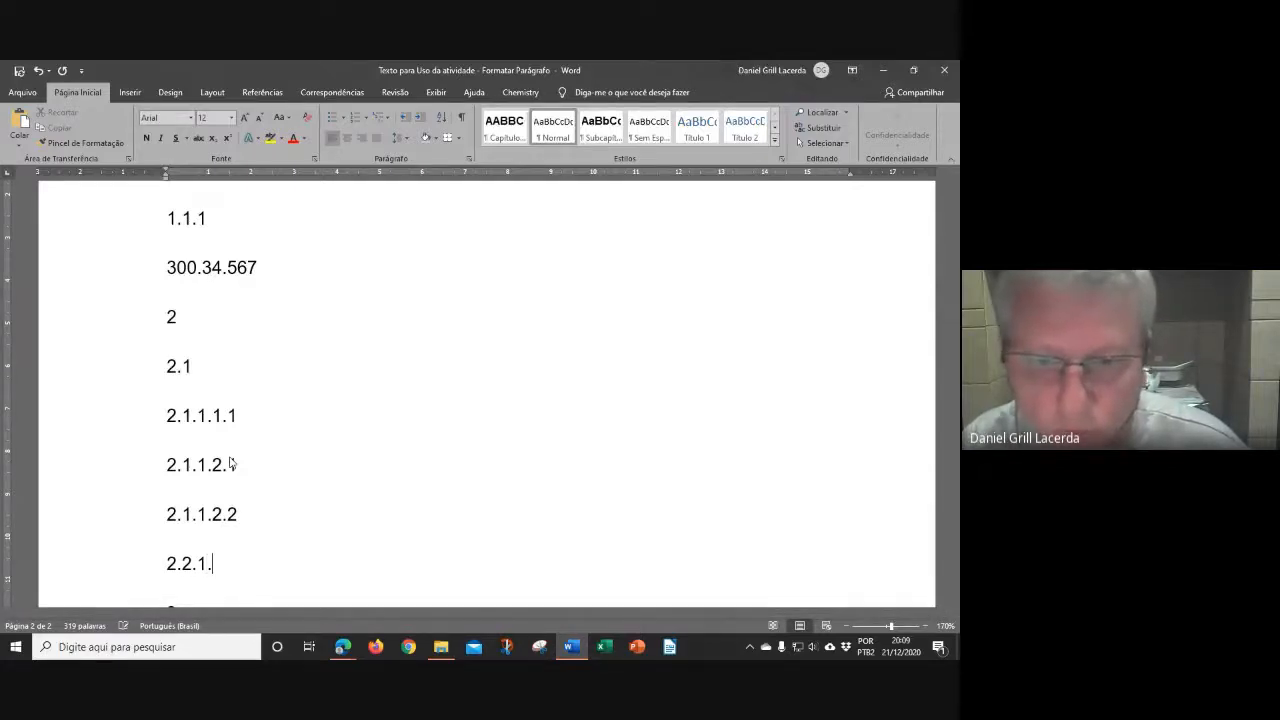
{"action": "type", "text": "2.2"}
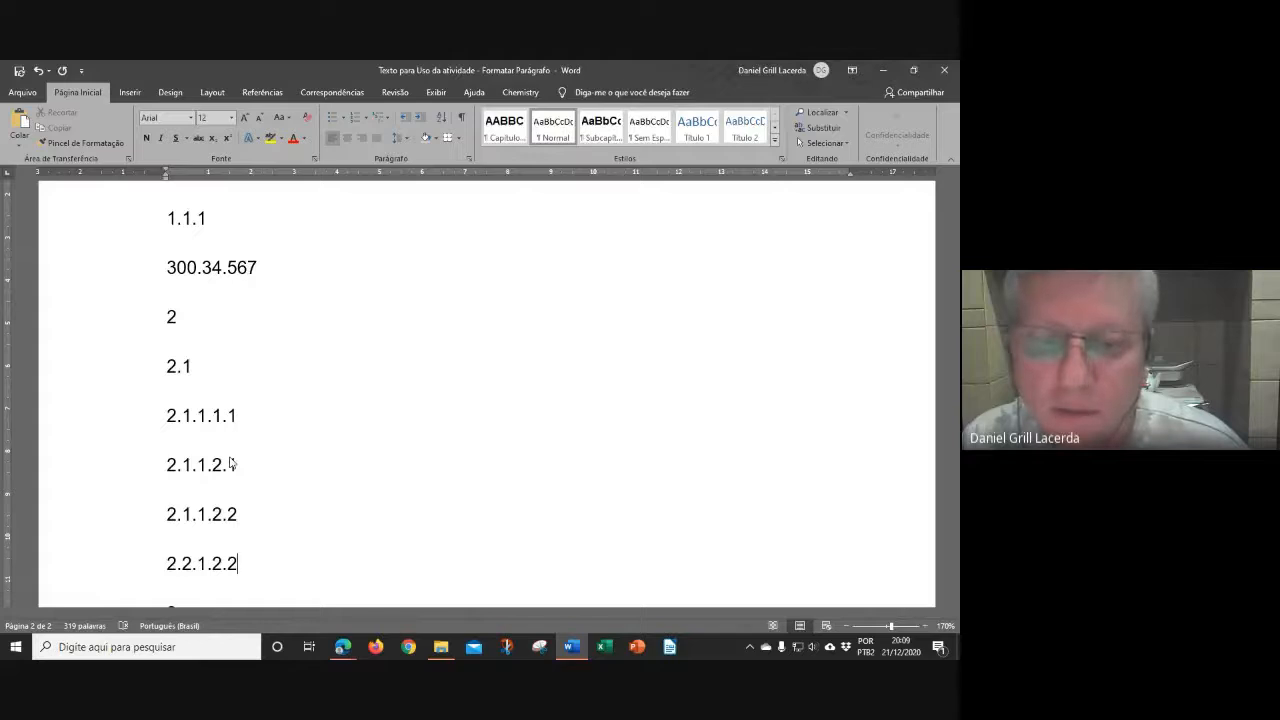
{"action": "key", "text": "BackSpace"}
{"action": "key", "text": "BackSpace"}
{"action": "key", "text": "BackSpace"}
{"action": "key", "text": "BackSpace"}
{"action": "key", "text": "BackSpace"}
{"action": "key", "text": "BackSpace"}
{"action": "key", "text": "BackSpace"}
{"action": "key", "text": "BackSpace"}
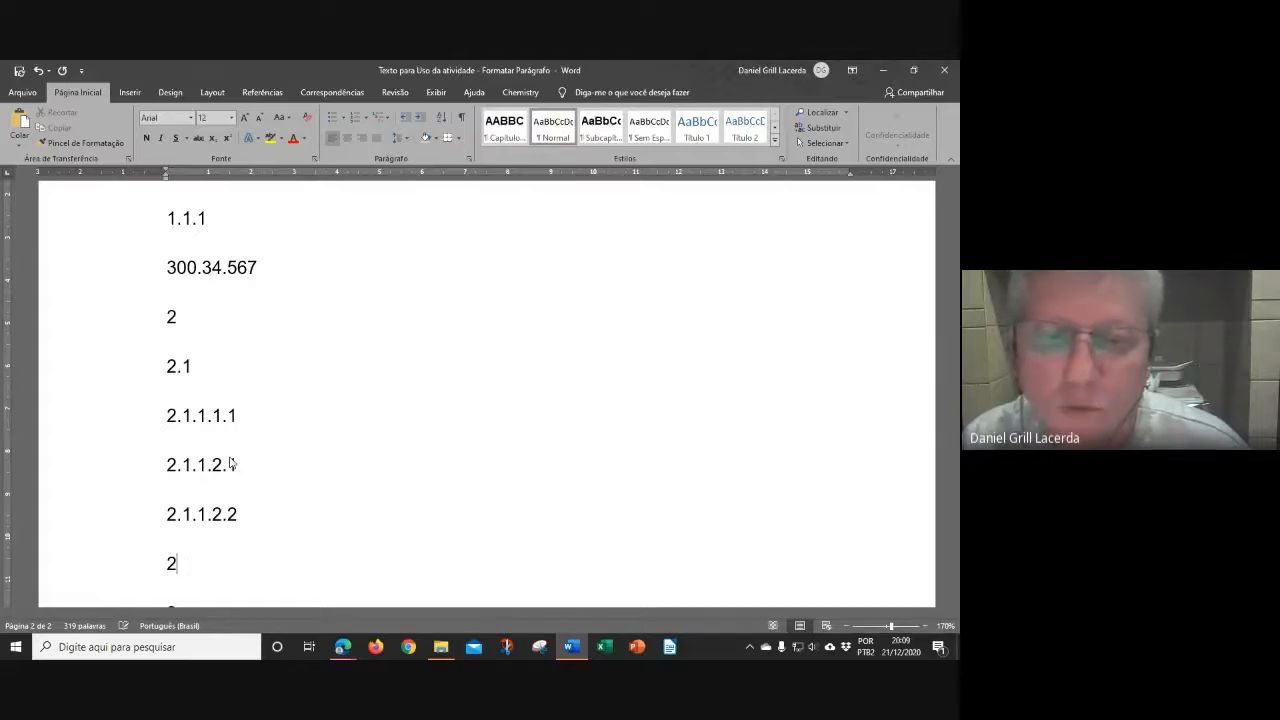
{"action": "key", "text": "BackSpace"}
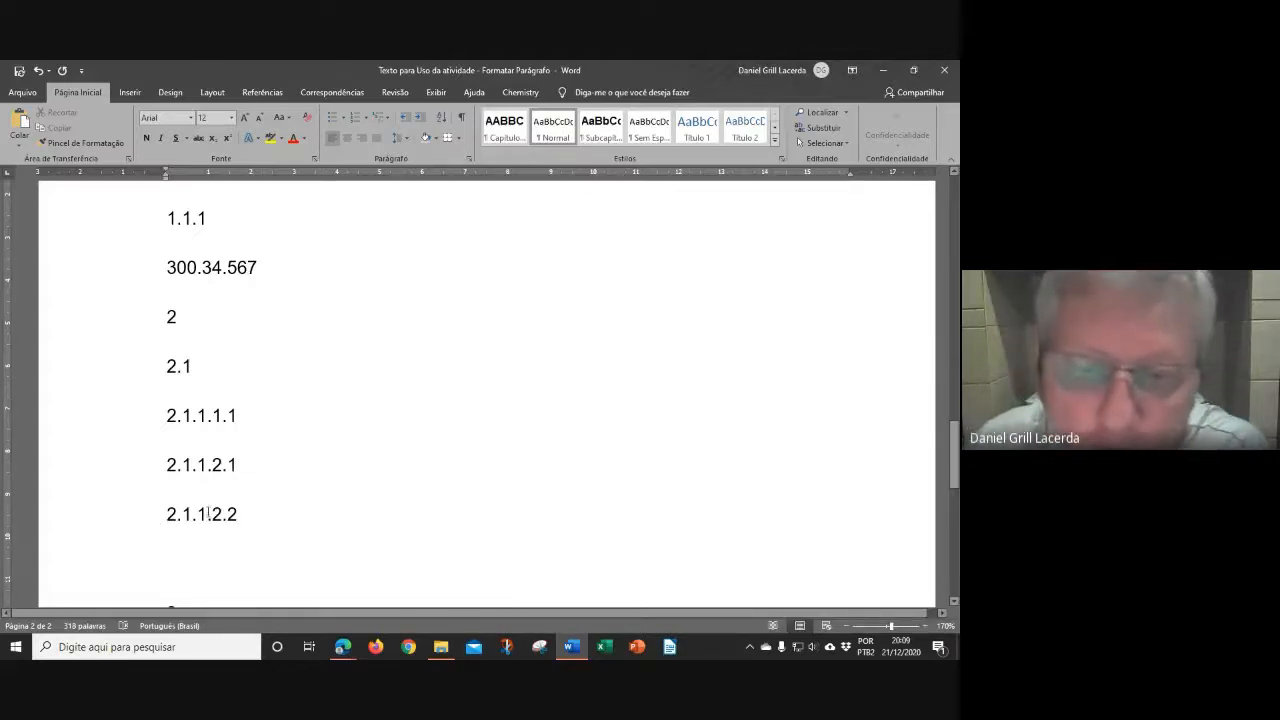
Enter 2.1.2.1.1 on the empty line below 2.1.1.2.2.
{"action": "left_click", "coordinate": [207, 514]}
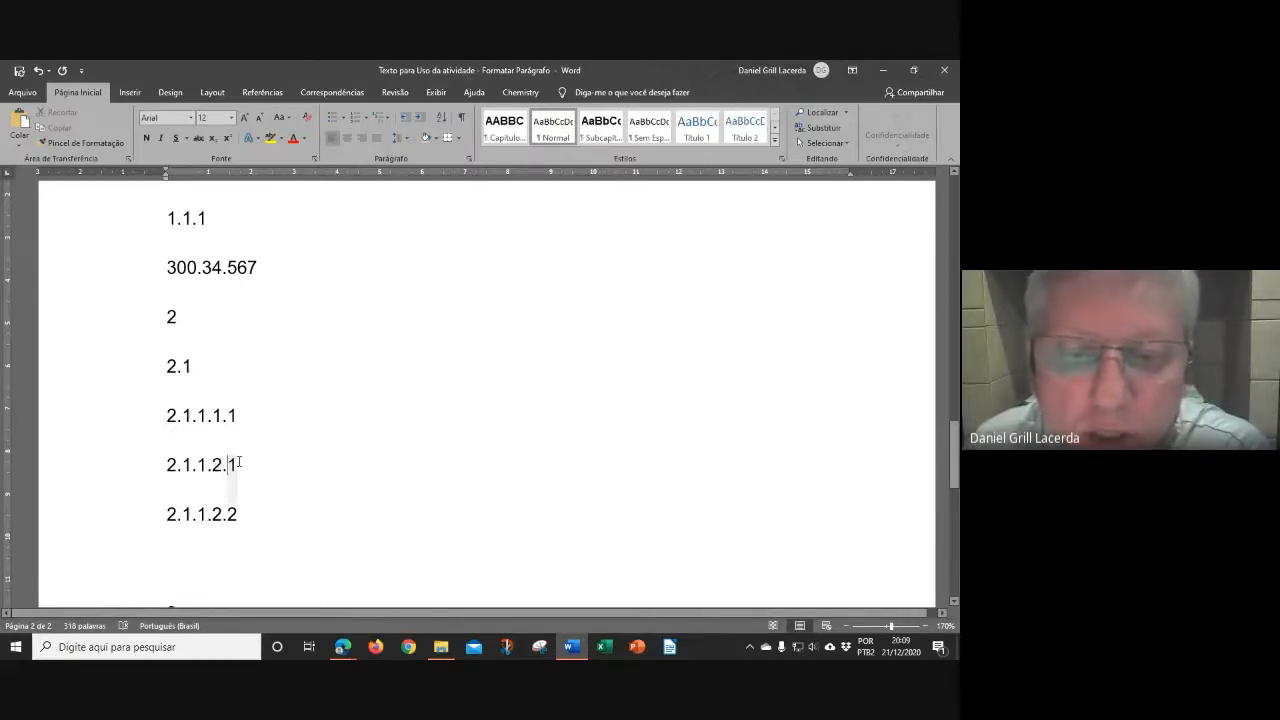
{"action": "left_click", "coordinate": [227, 514]}
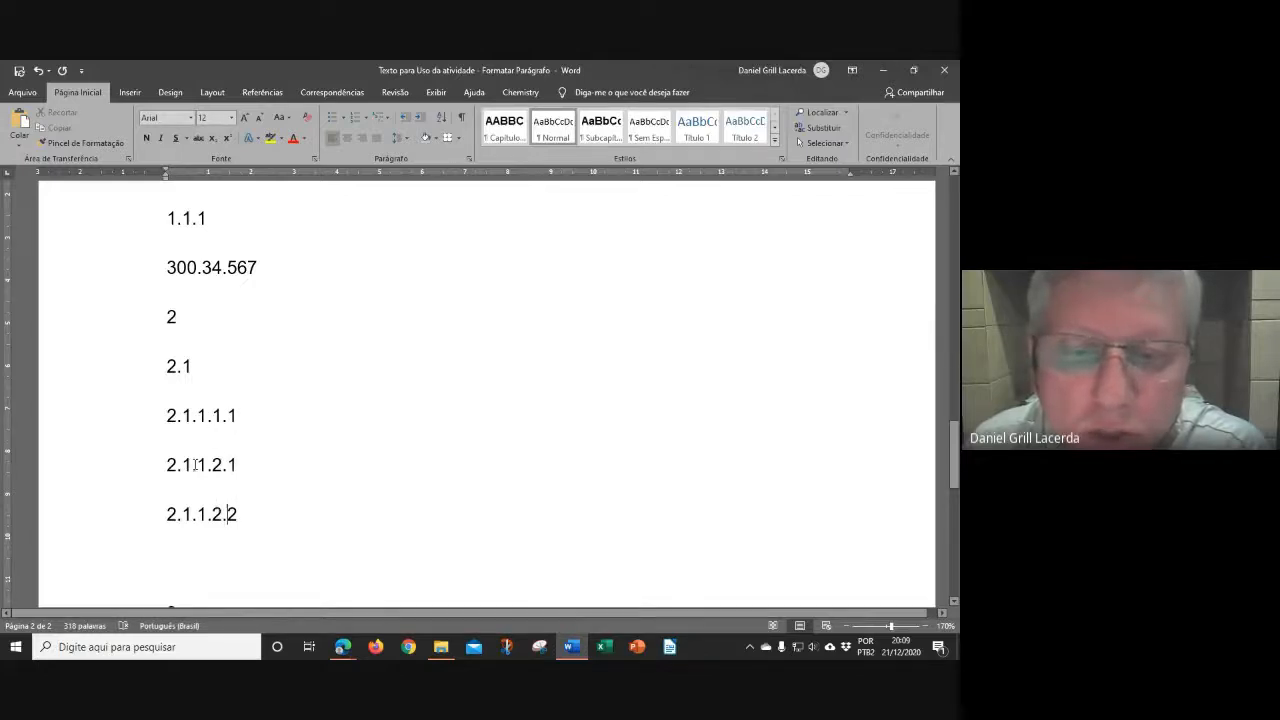
{"action": "left_click", "coordinate": [189, 551]}
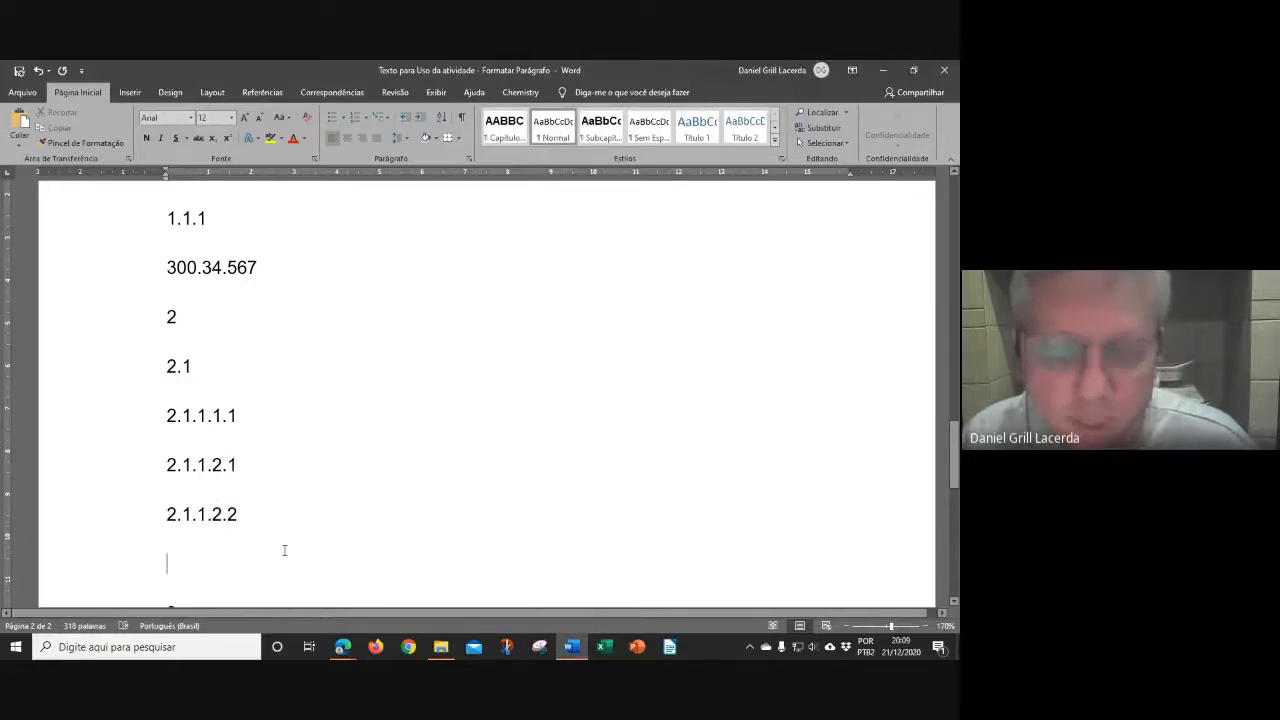
{"action": "type", "text": "2."}
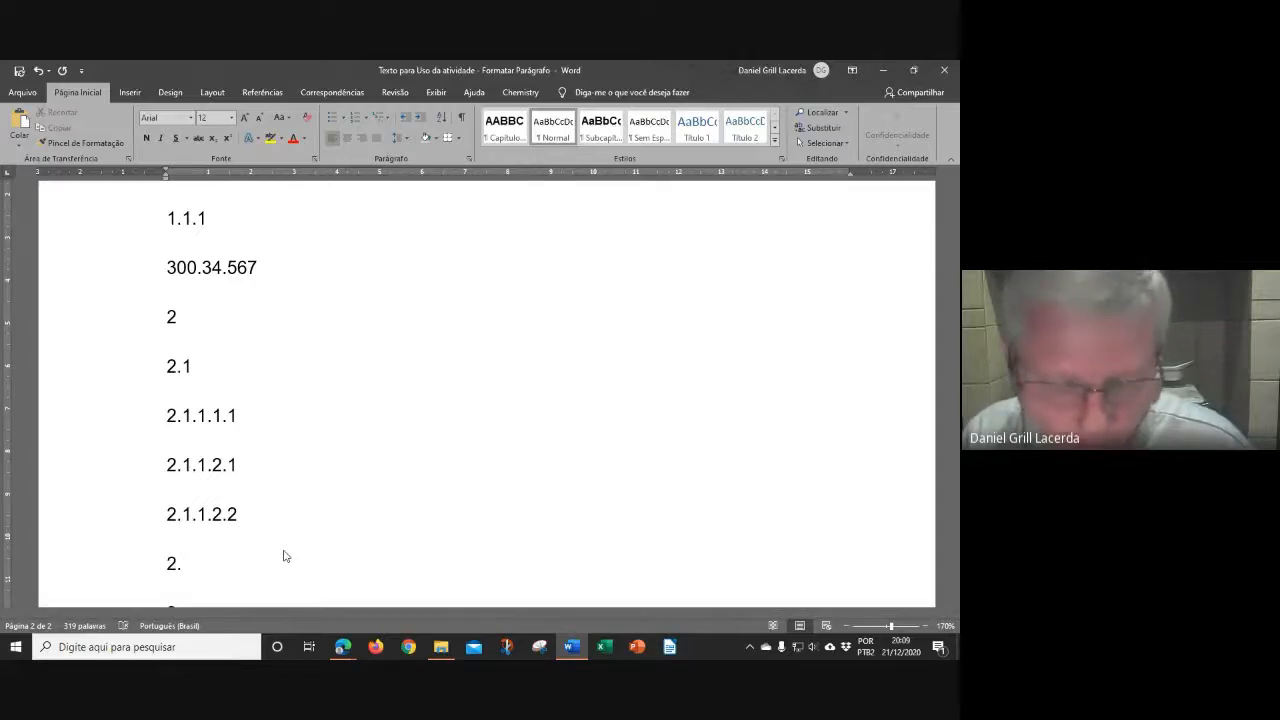
{"action": "type", "text": "1.2"}
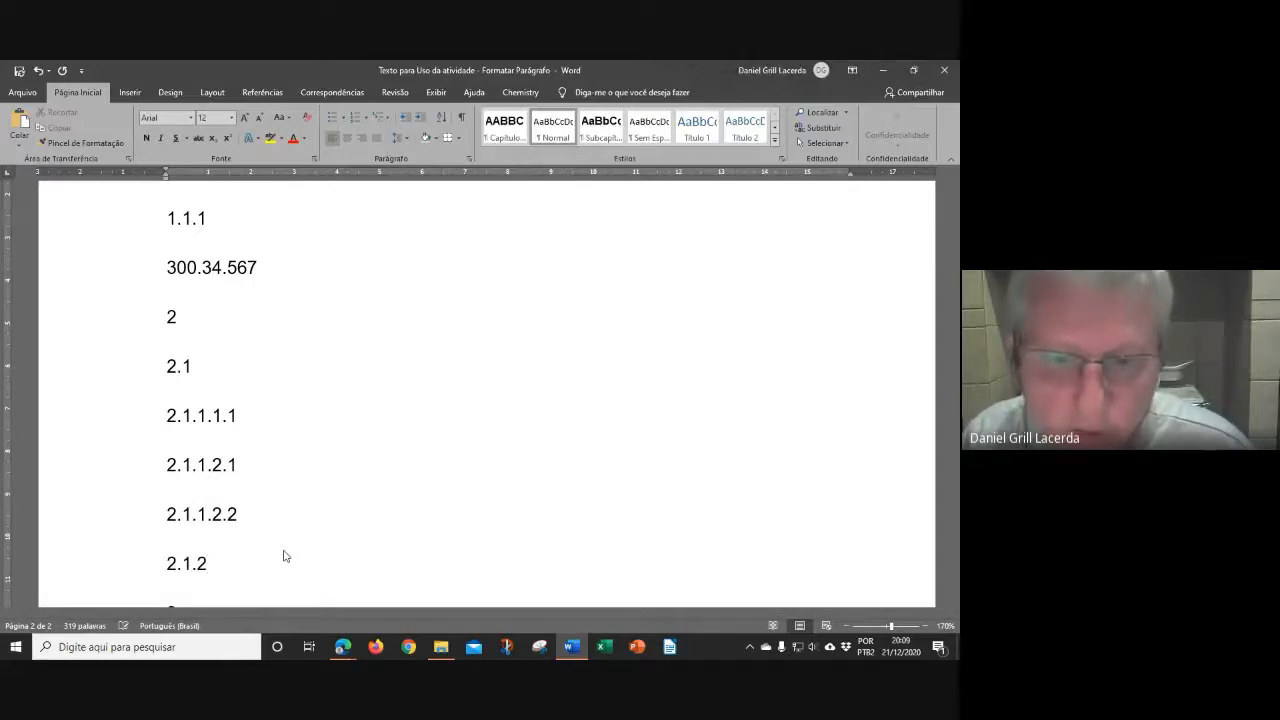
{"action": "type", "text": "."}
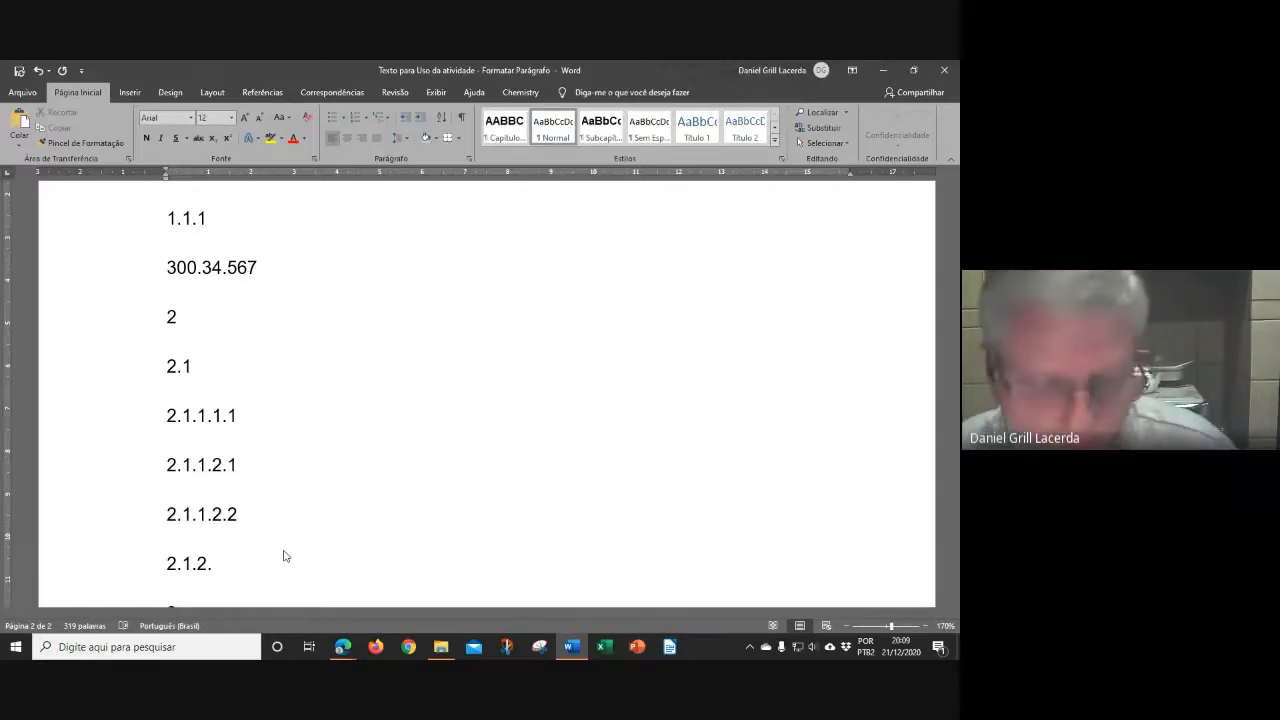
{"action": "type", "text": "1.1"}
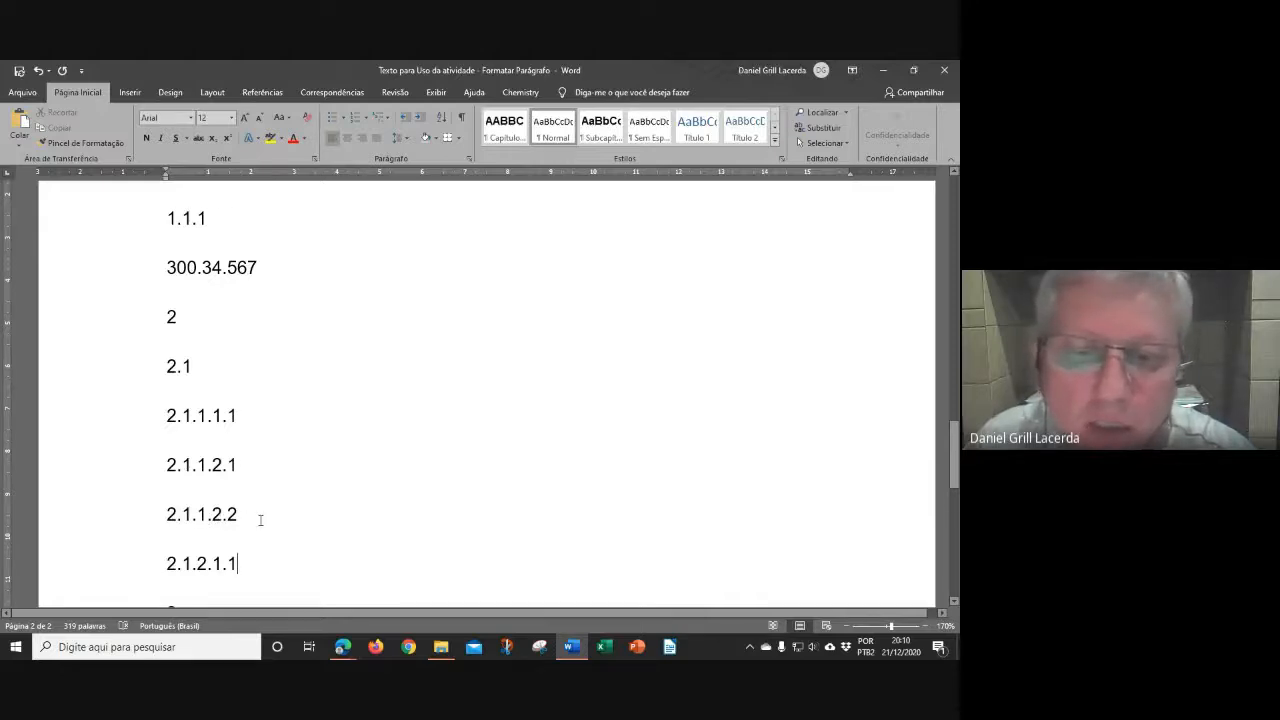
Add the lines 2.1.2.1.2 and 2.1.2.1.3 below the entry 2.1.2.1.1.
{"action": "scroll", "coordinate": [250, 515], "scroll_direction": "down", "scroll_amount": 2}
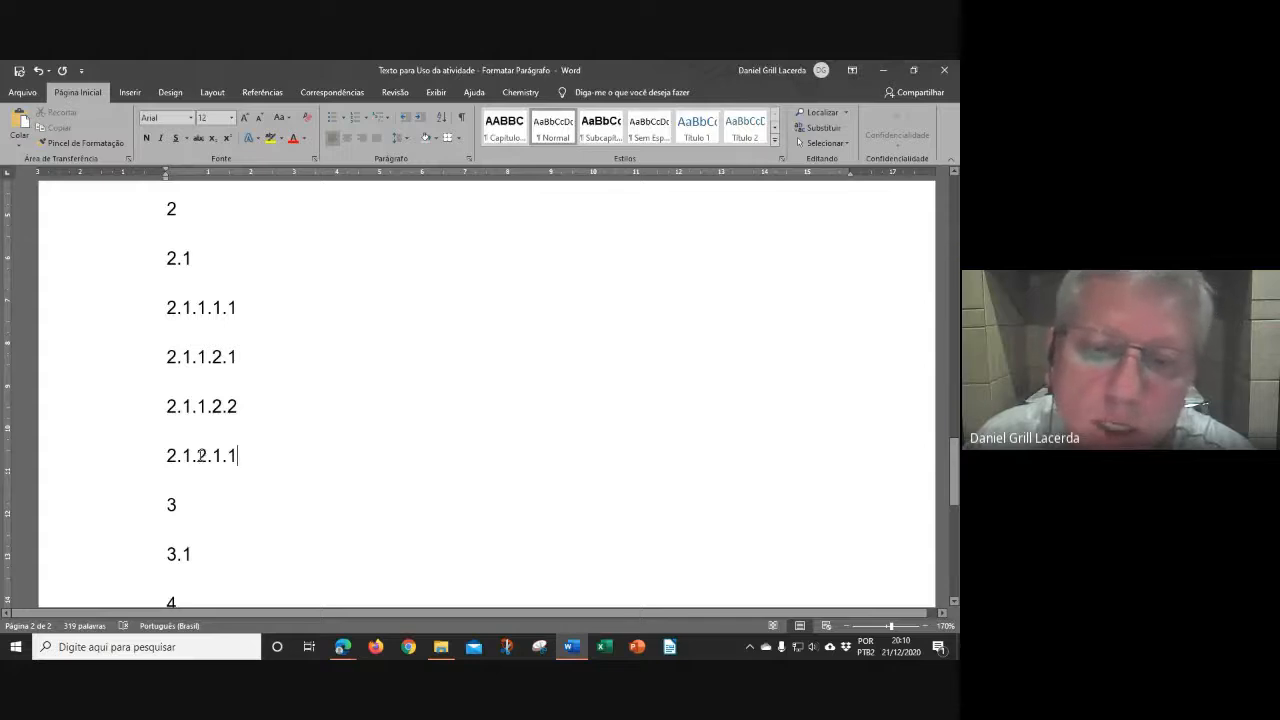
{"action": "left_click_drag", "start_coordinate": [198, 458], "coordinate": [208, 460]}
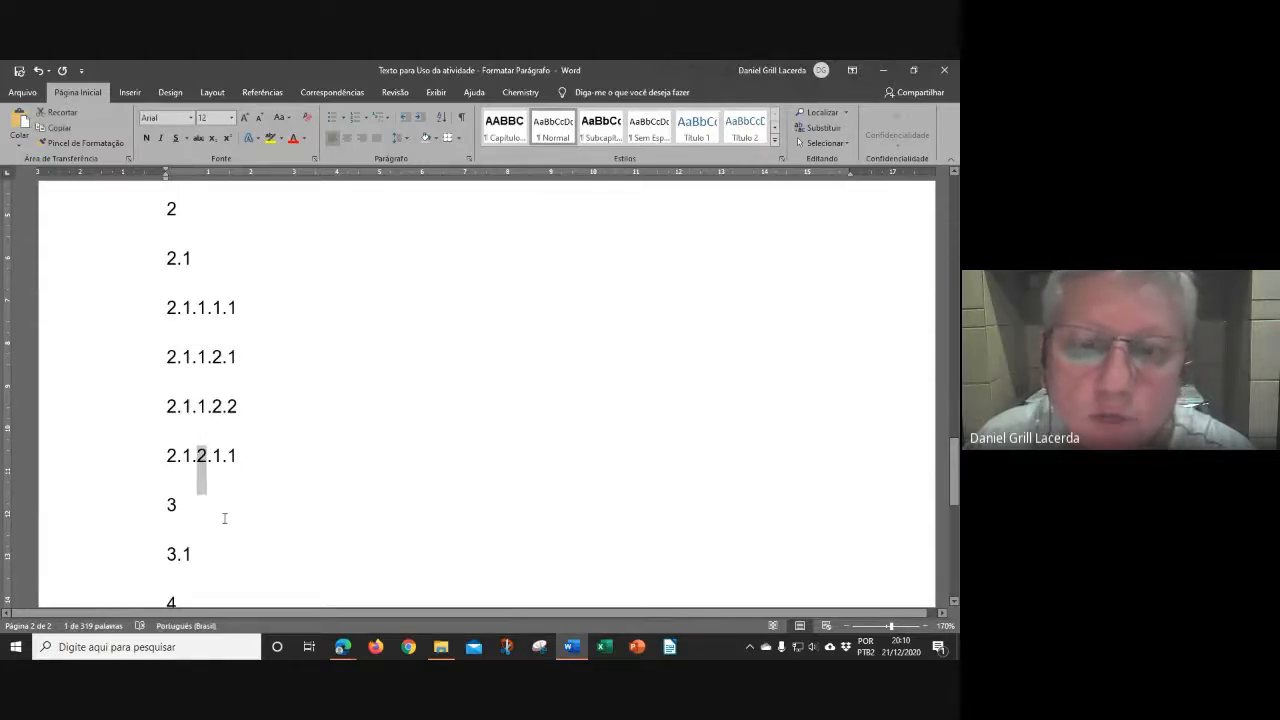
{"action": "left_click", "coordinate": [268, 458]}
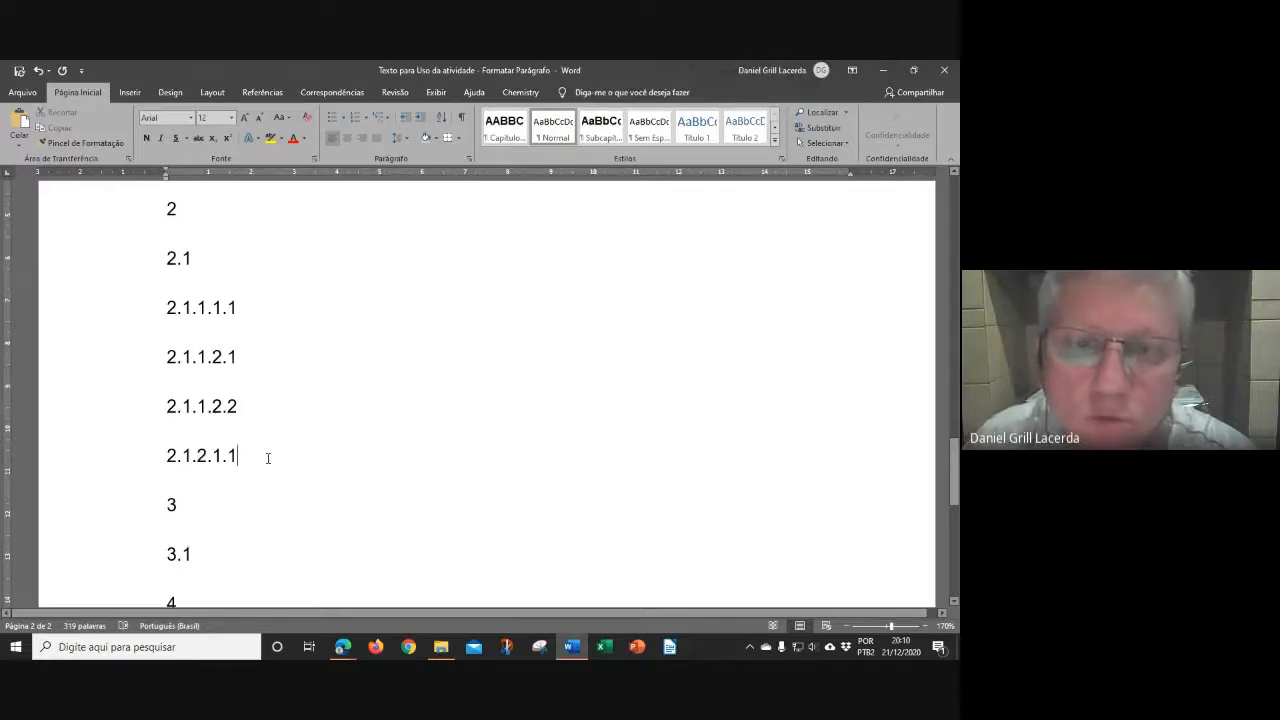
{"action": "key", "text": "Return"}
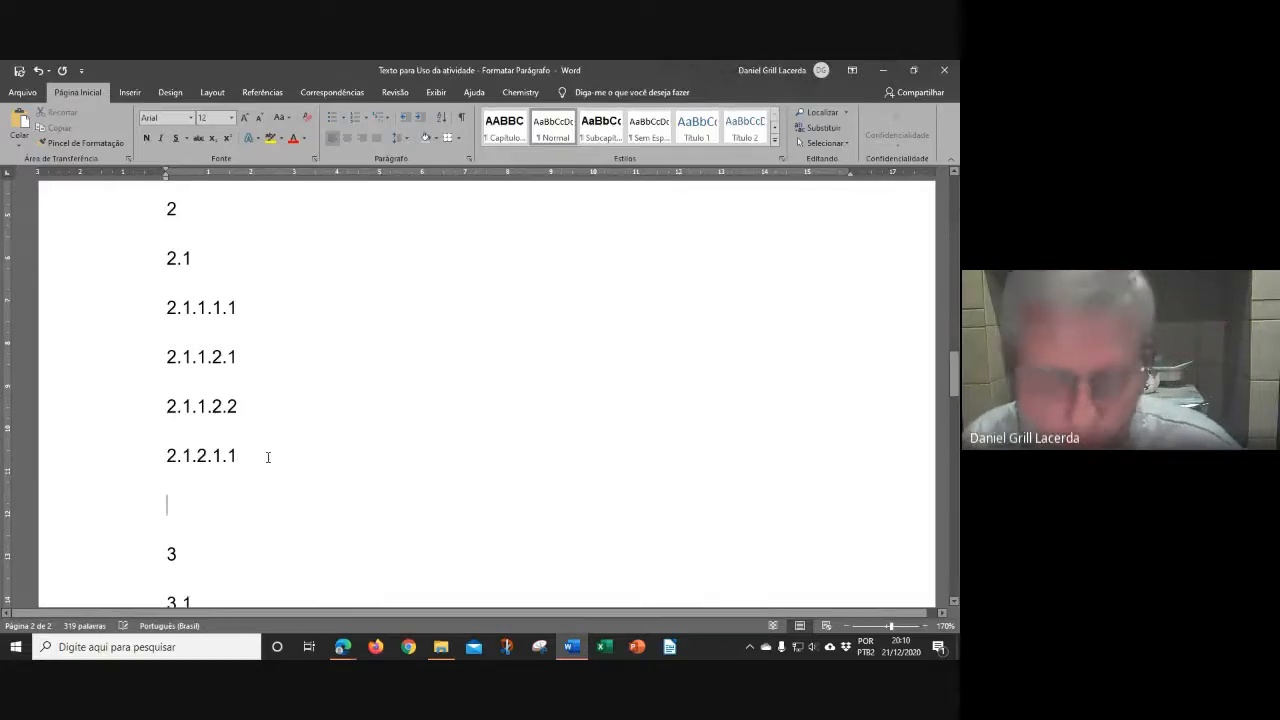
{"action": "type", "text": "2."}
{"action": "type", "text": "1"}
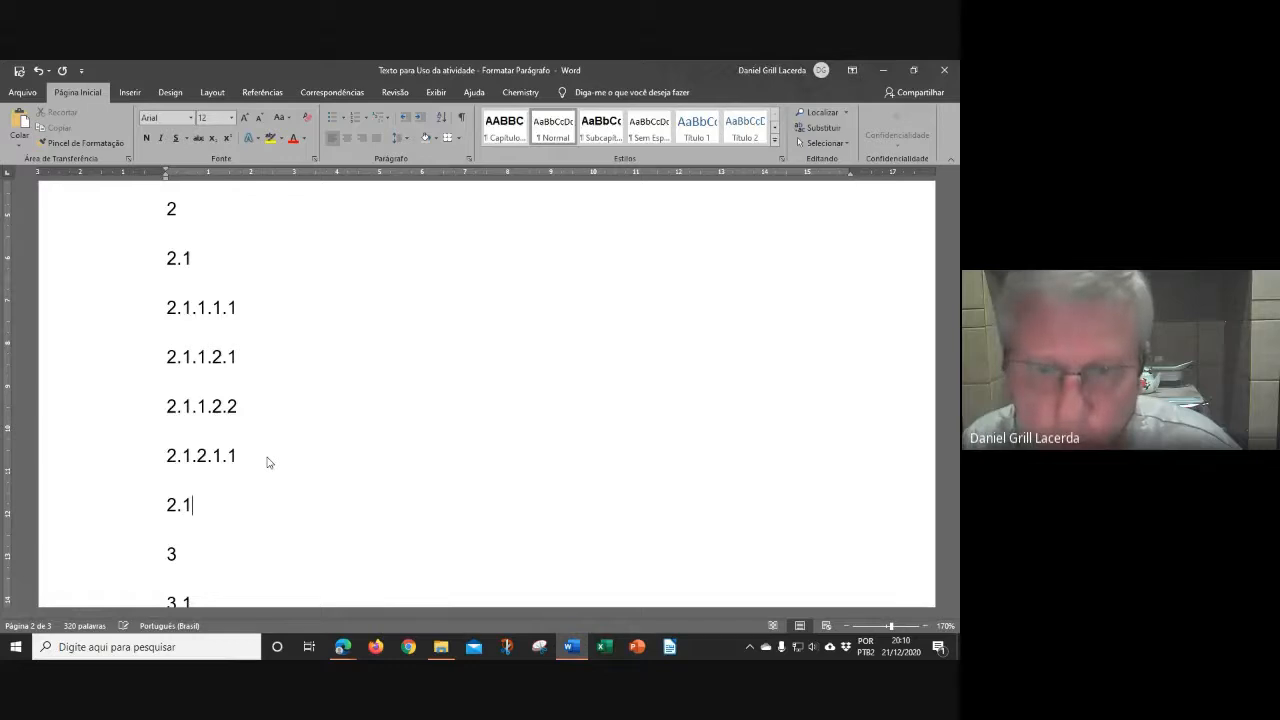
{"action": "type", "text": ".2.1."}
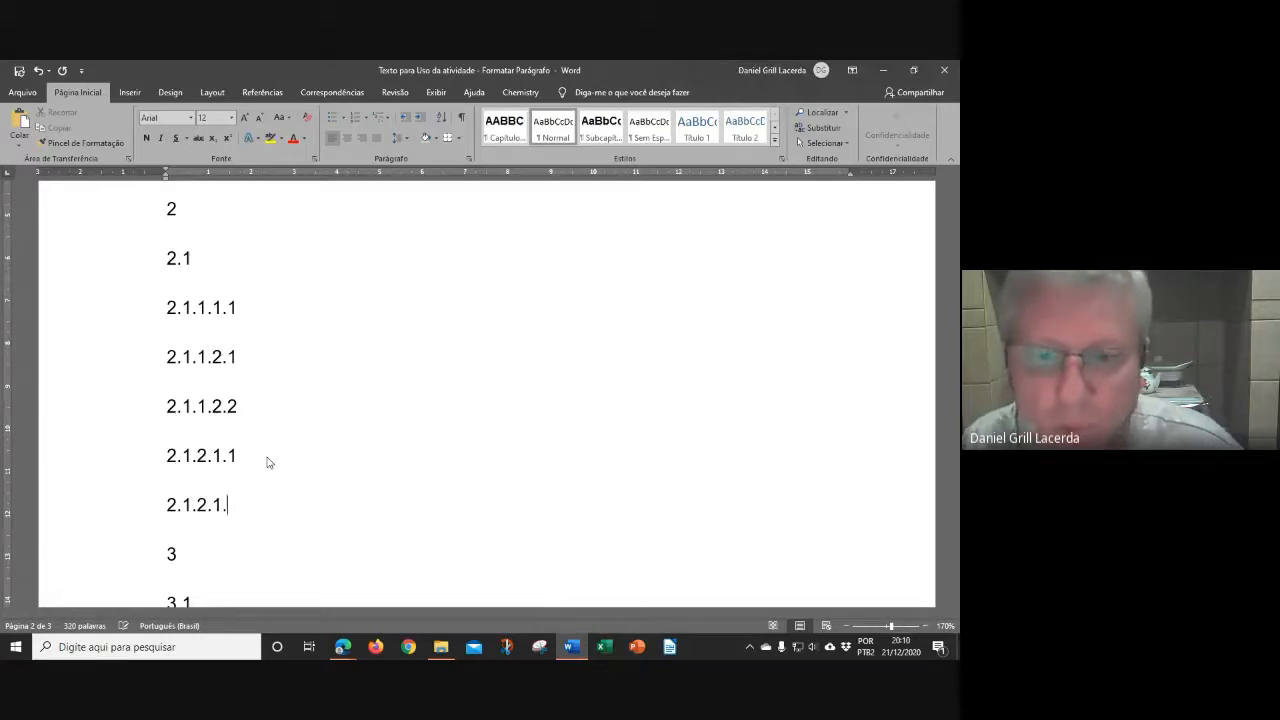
{"action": "type", "text": "2"}
{"action": "key", "text": "Return"}
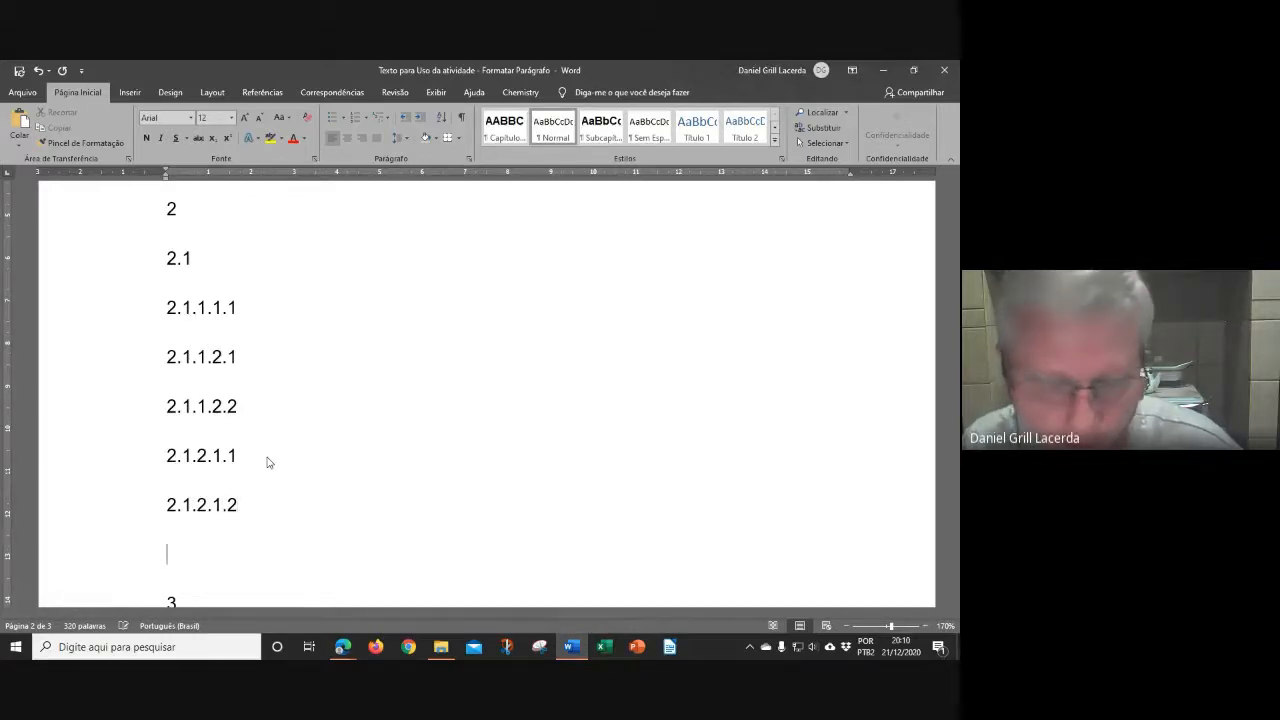
{"action": "type", "text": "2.1.2"}
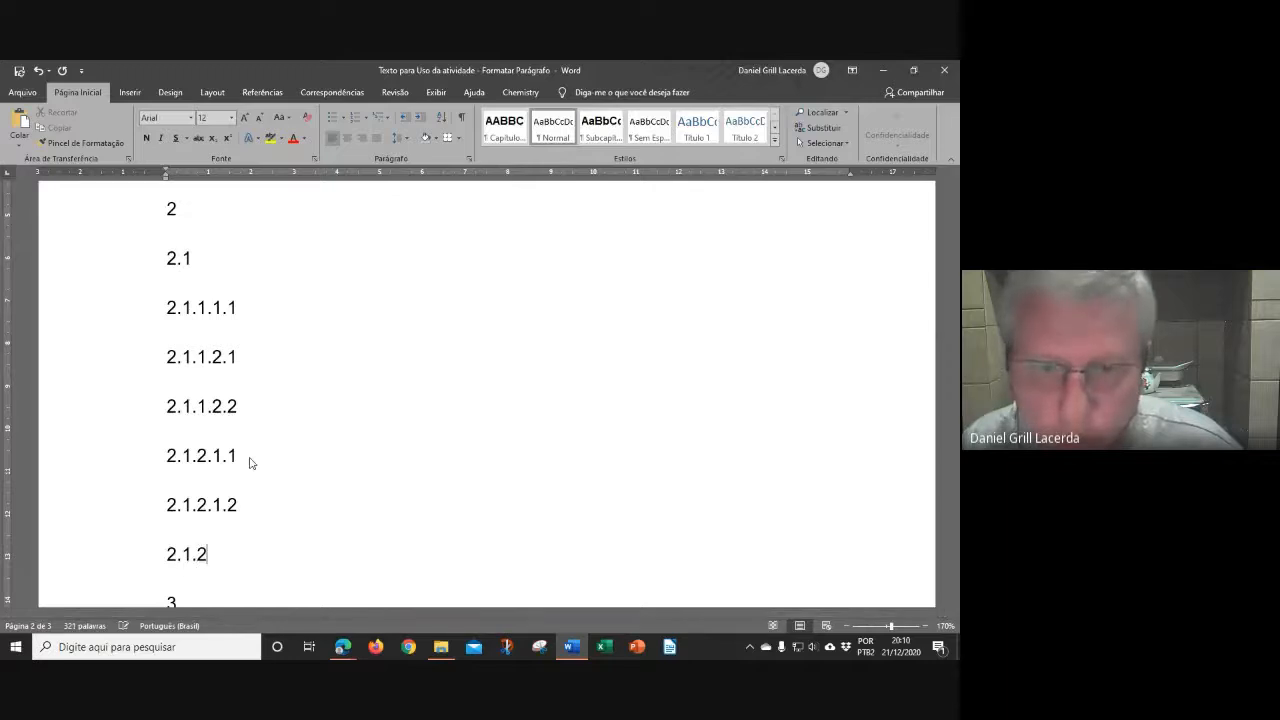
{"action": "type", "text": ".1.3"}
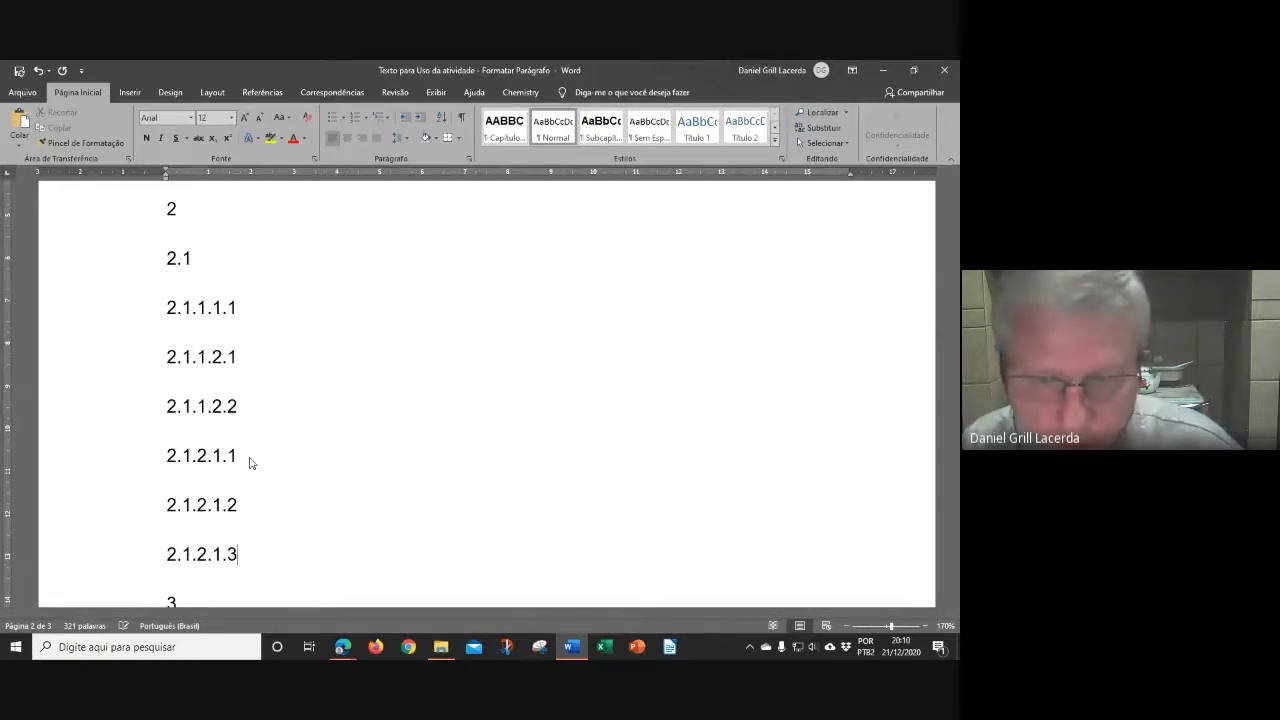
Add the line 2.1.2.2.1 below the entry 2.1.2.1.3.
{"action": "key", "text": "Return"}
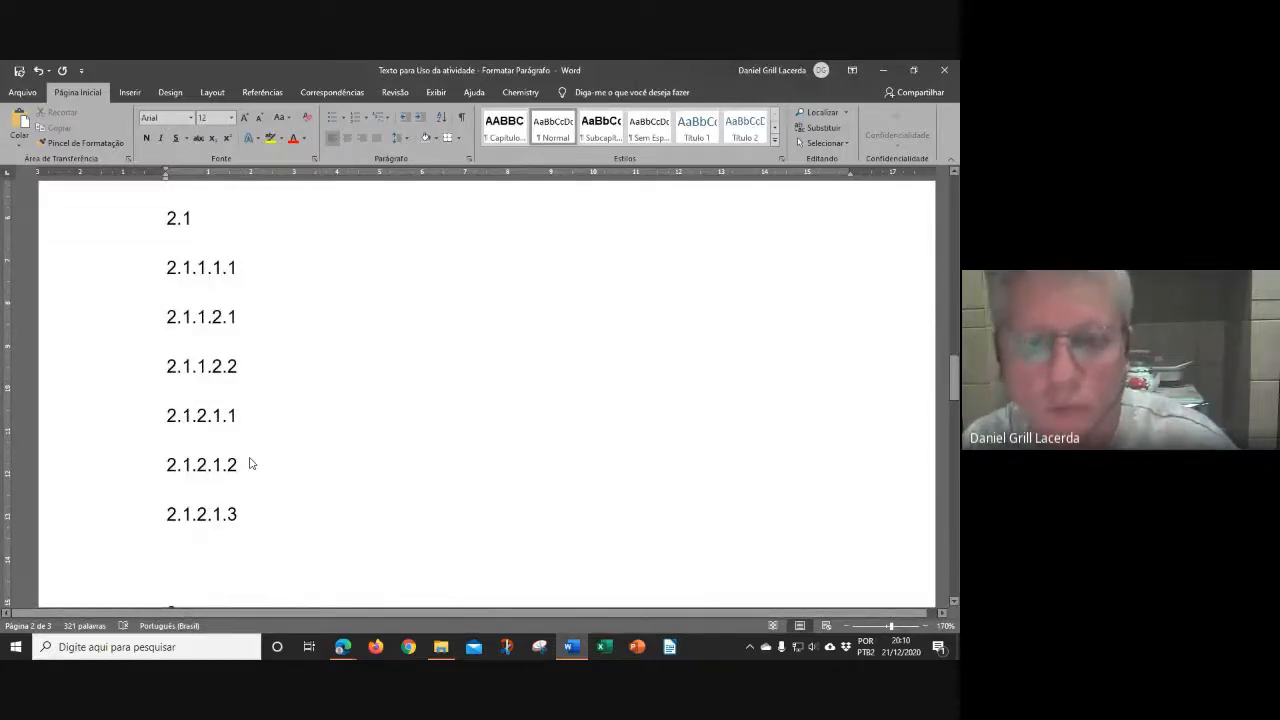
{"action": "type", "text": "2.1.2."}
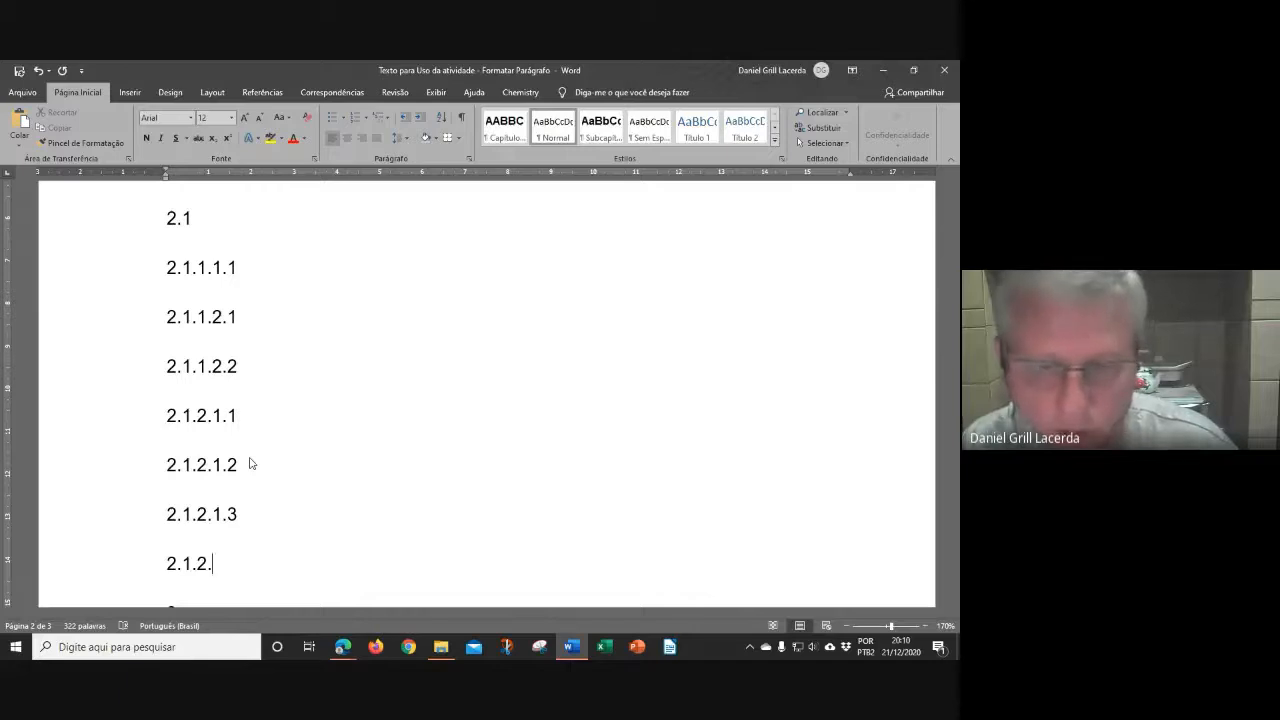
{"action": "type", "text": "2."}
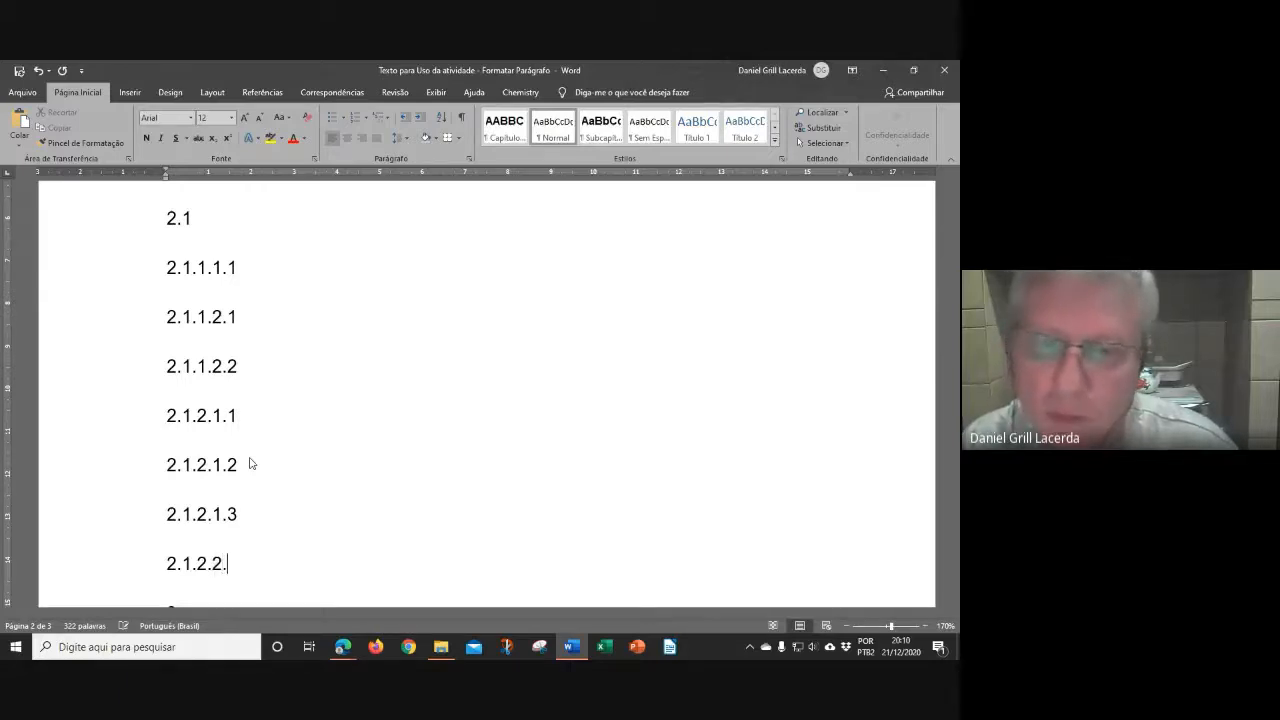
{"action": "type", "text": "1"}
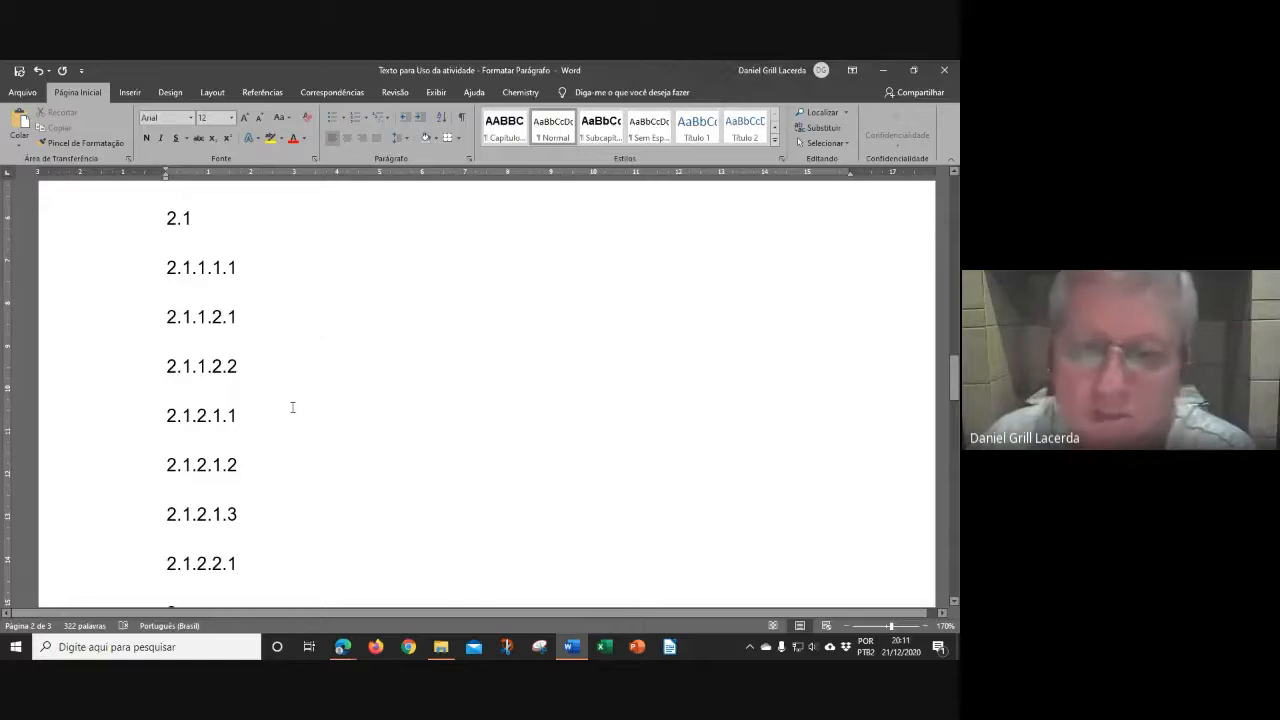
{"action": "scroll", "coordinate": [291, 408], "scroll_direction": "down", "scroll_amount": 1}
{"action": "scroll", "coordinate": [292, 407], "scroll_direction": "down", "scroll_amount": 5}
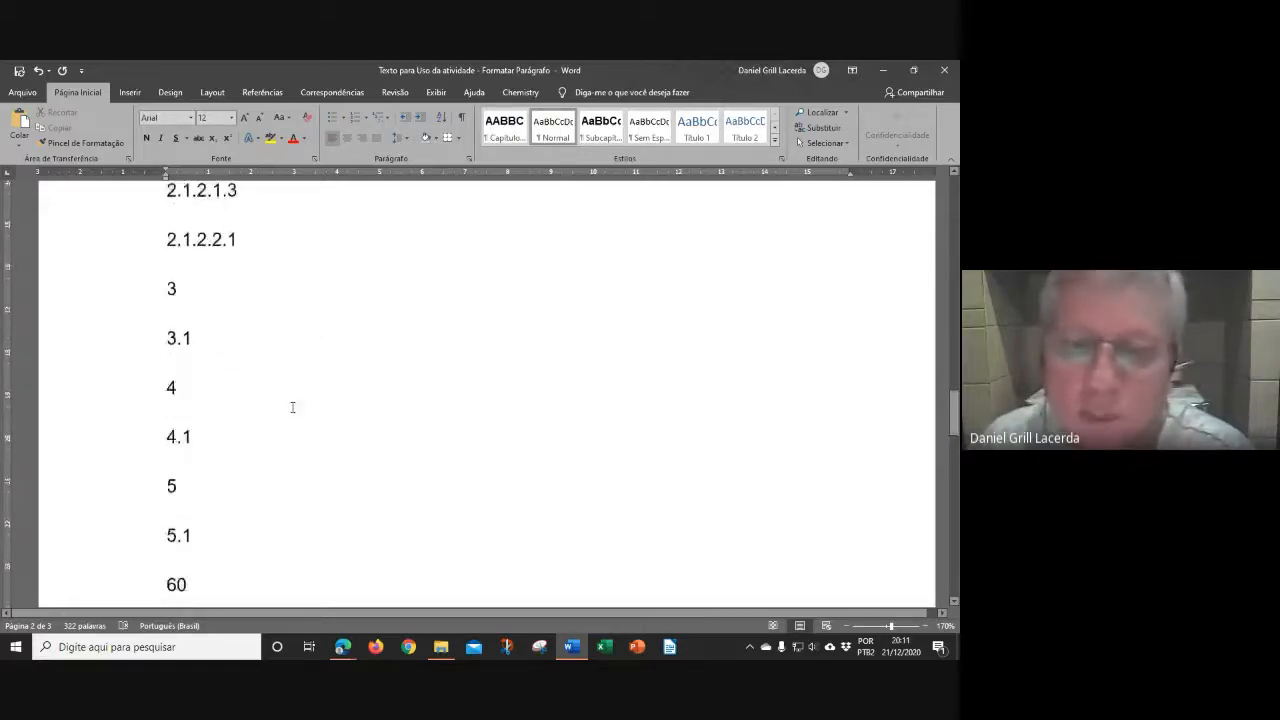
Delete all the numbering lines below 2.1.2.2.1, from 3 through 100.100.
{"action": "scroll", "coordinate": [280, 399], "scroll_direction": "down", "scroll_amount": 3}
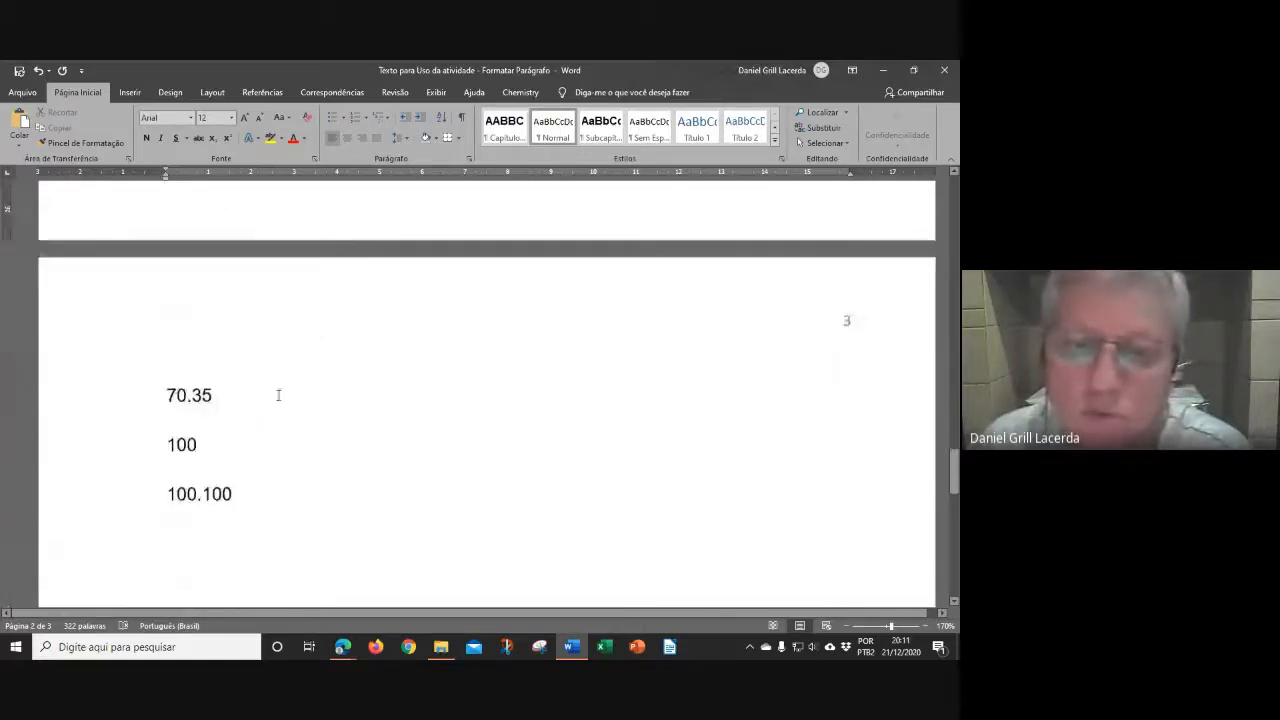
{"action": "scroll", "coordinate": [280, 402], "scroll_direction": "up", "scroll_amount": 4}
{"action": "scroll", "coordinate": [288, 394], "scroll_direction": "up", "scroll_amount": 5}
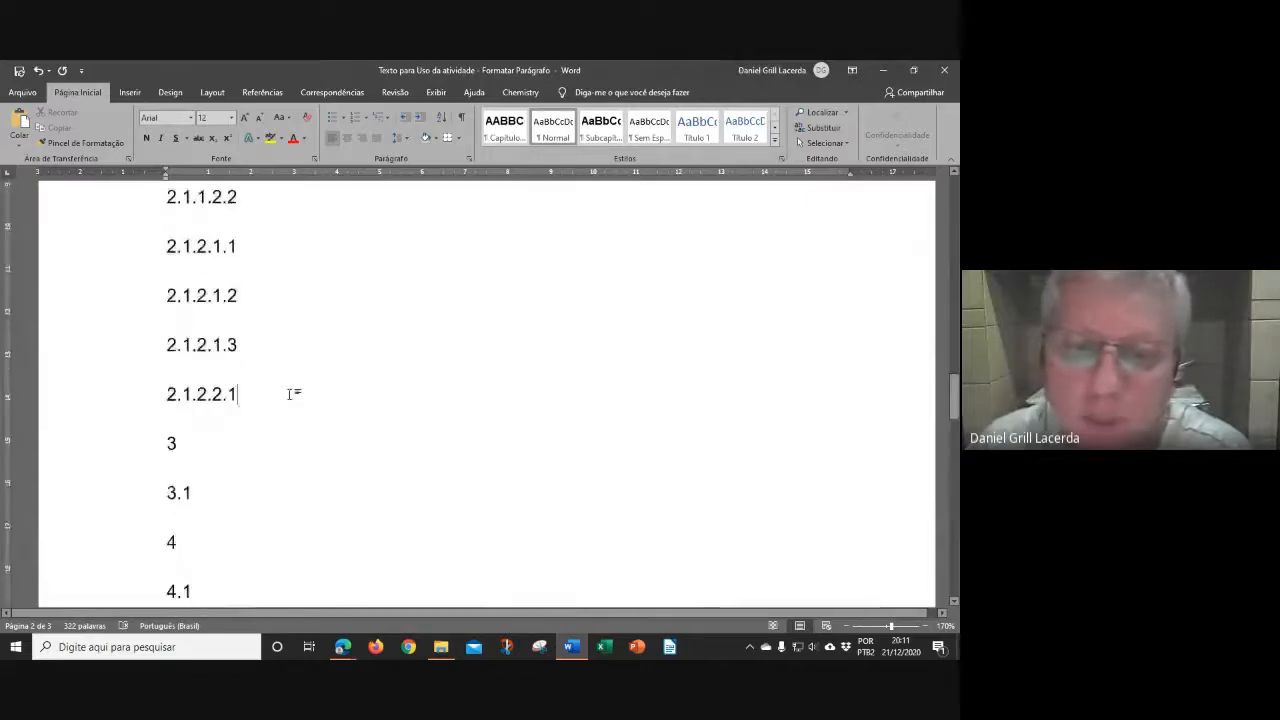
{"action": "scroll", "coordinate": [289, 391], "scroll_direction": "down", "scroll_amount": 4}
{"action": "left_click_drag", "start_coordinate": [167, 233], "coordinate": [330, 619]}
{"action": "key", "text": "Delete"}
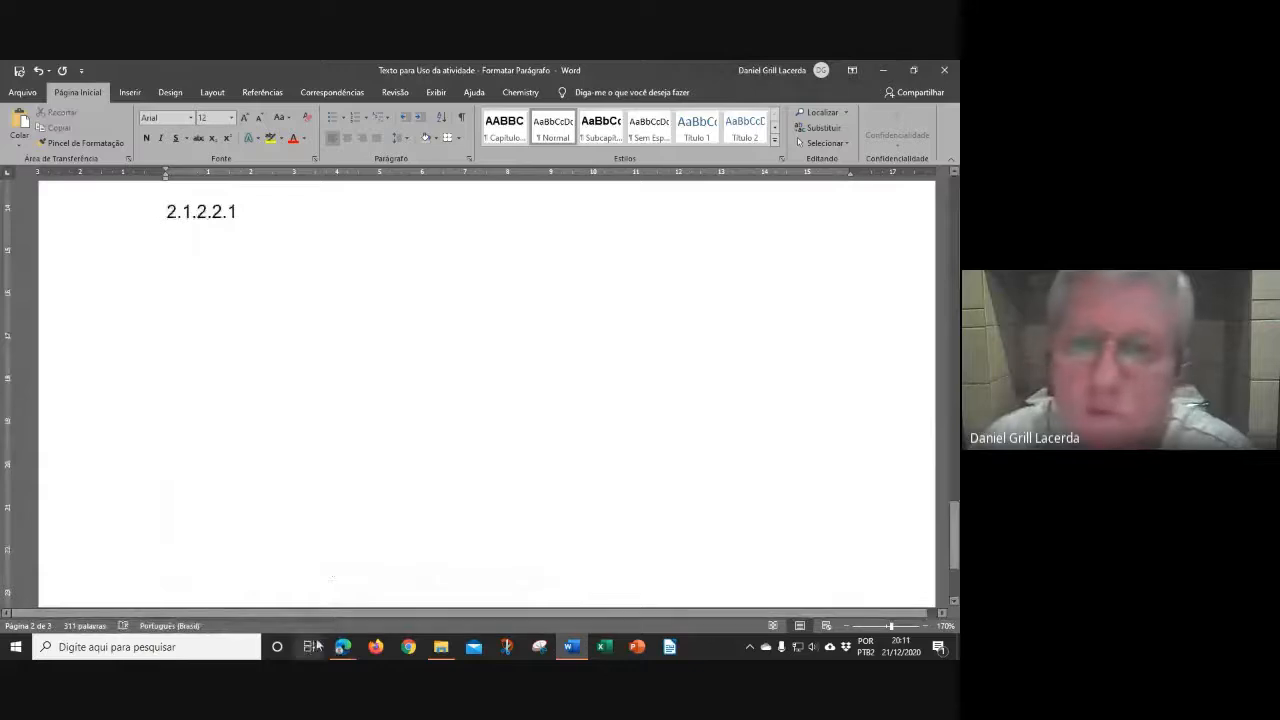
Delete the line 300.34.567 between 1.1.1 and 2.
{"action": "scroll", "coordinate": [303, 317], "scroll_direction": "up", "scroll_amount": 6}
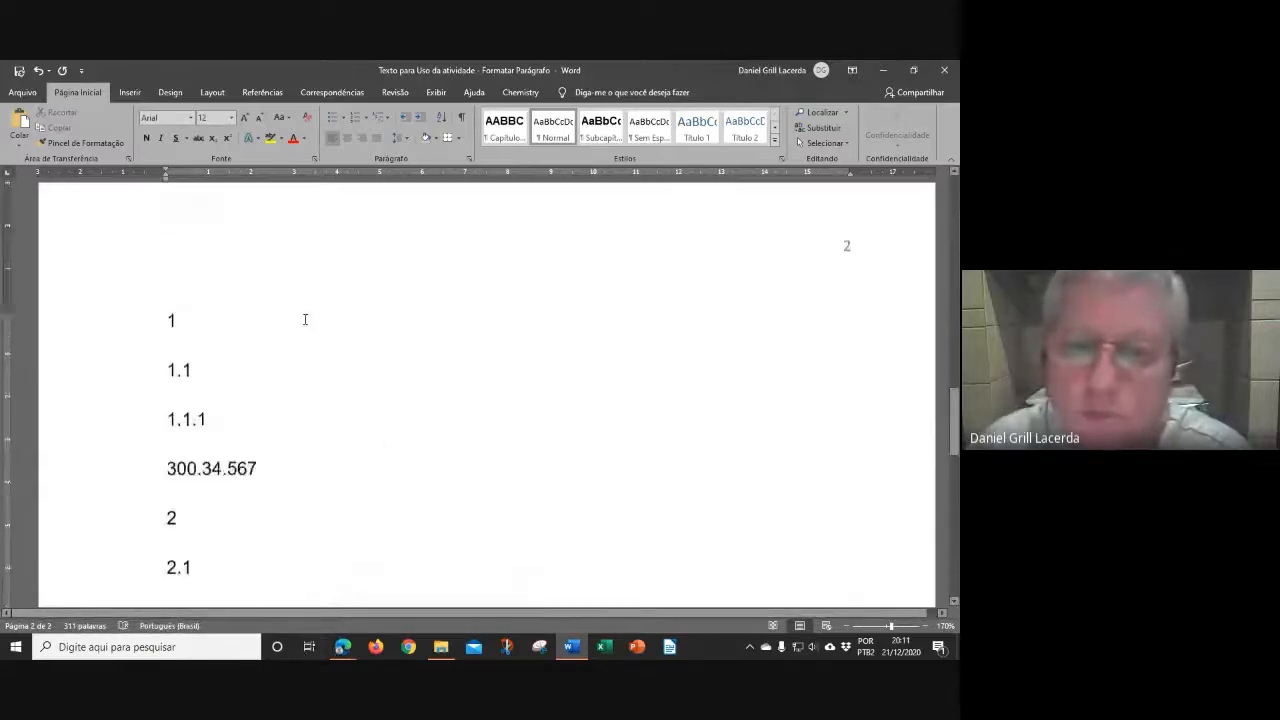
{"action": "scroll", "coordinate": [303, 317], "scroll_direction": "down", "scroll_amount": 1}
{"action": "left_click", "coordinate": [108, 361]}
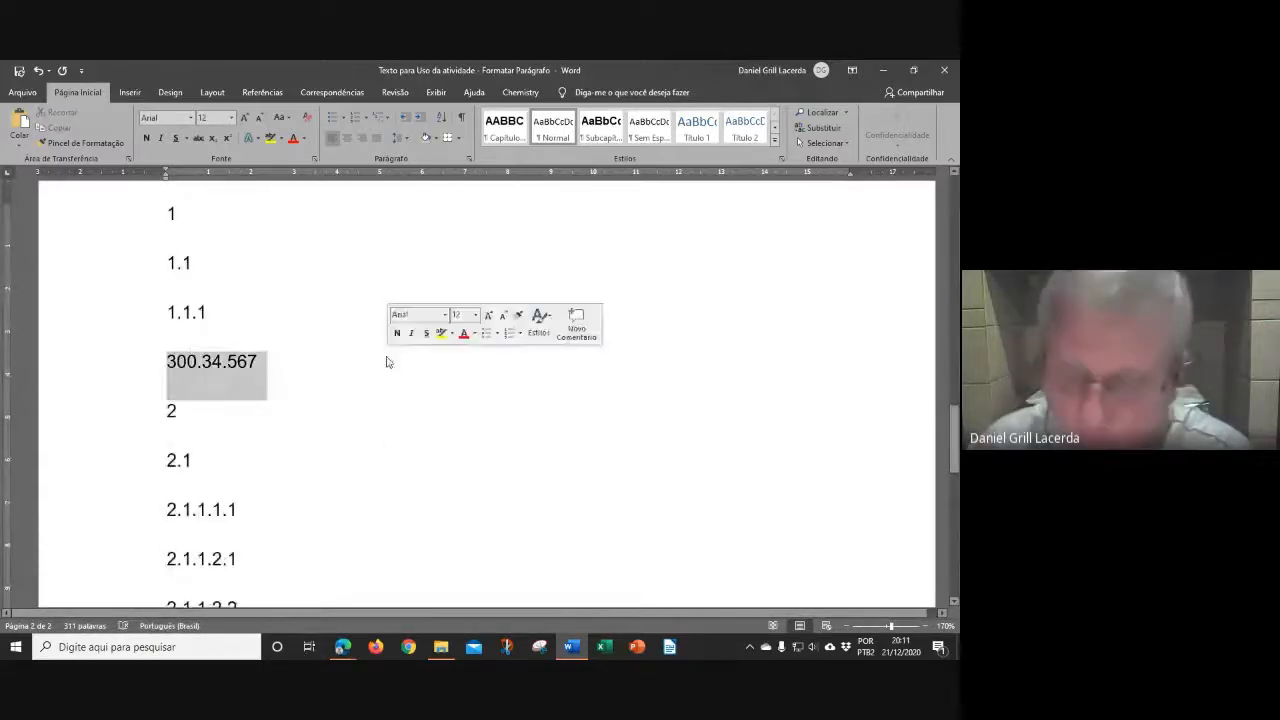
{"action": "key", "text": "Delete"}
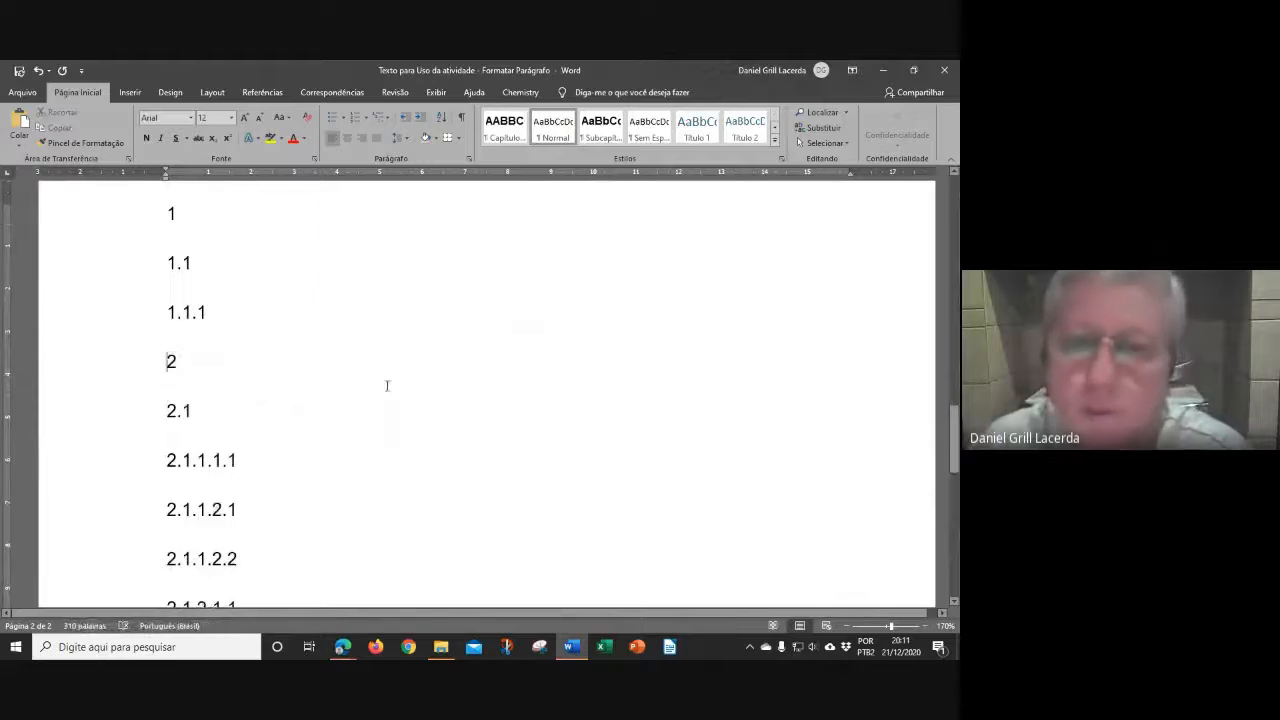
Extend the entry 2.1.1.1.1 by a sixth level so it reads 2.1.1.1.1.1.
{"action": "scroll", "coordinate": [389, 386], "scroll_direction": "up", "scroll_amount": 1}
{"action": "scroll", "coordinate": [390, 384], "scroll_direction": "down", "scroll_amount": 1}
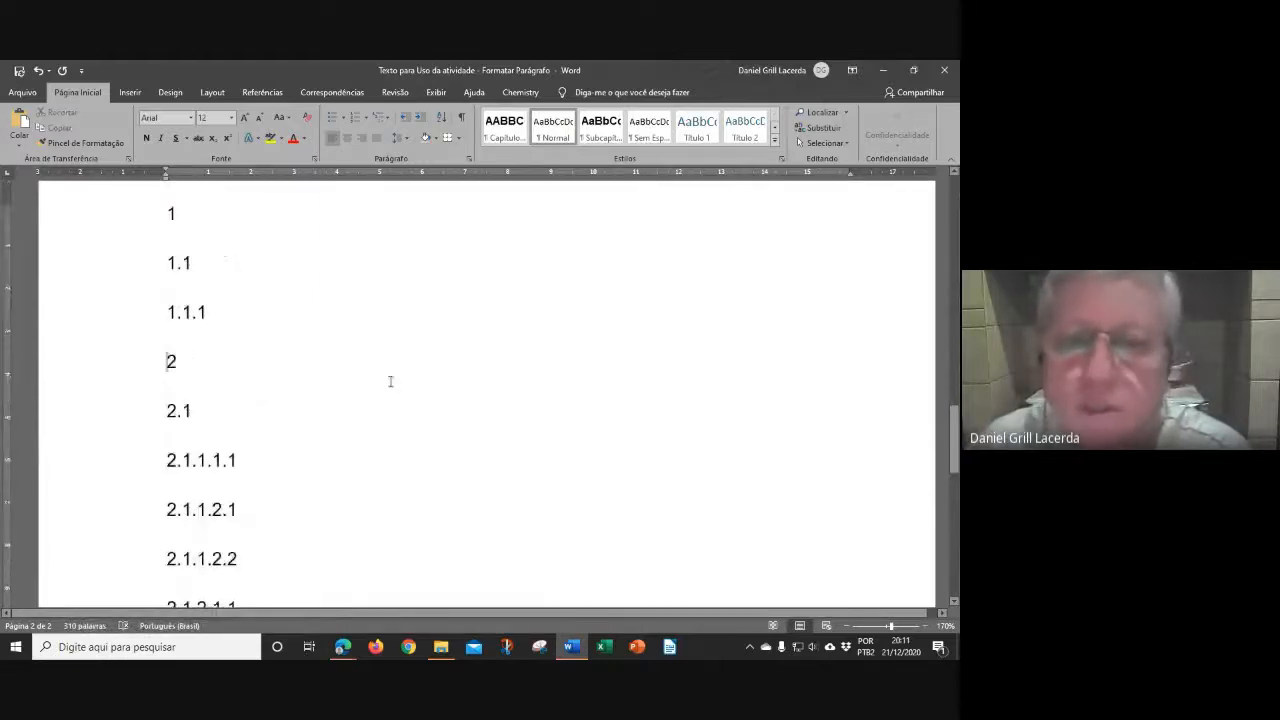
{"action": "double_click", "coordinate": [172, 214]}
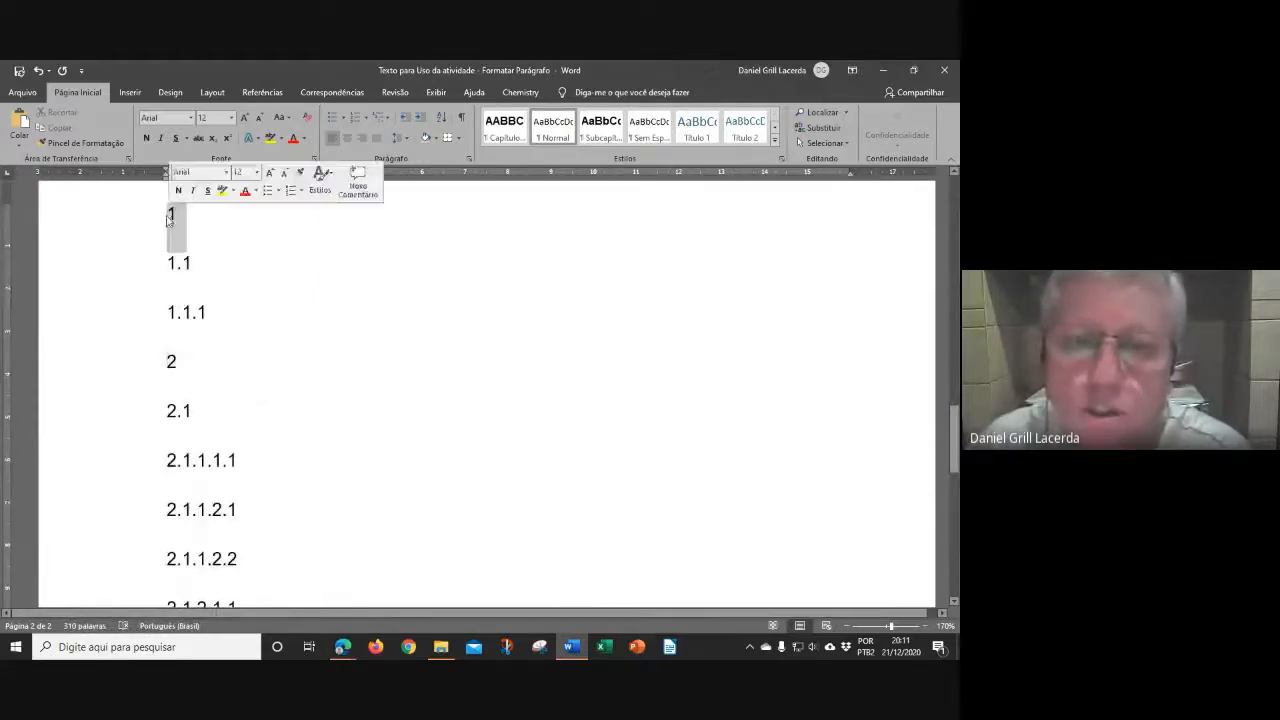
{"action": "left_click", "coordinate": [183, 262]}
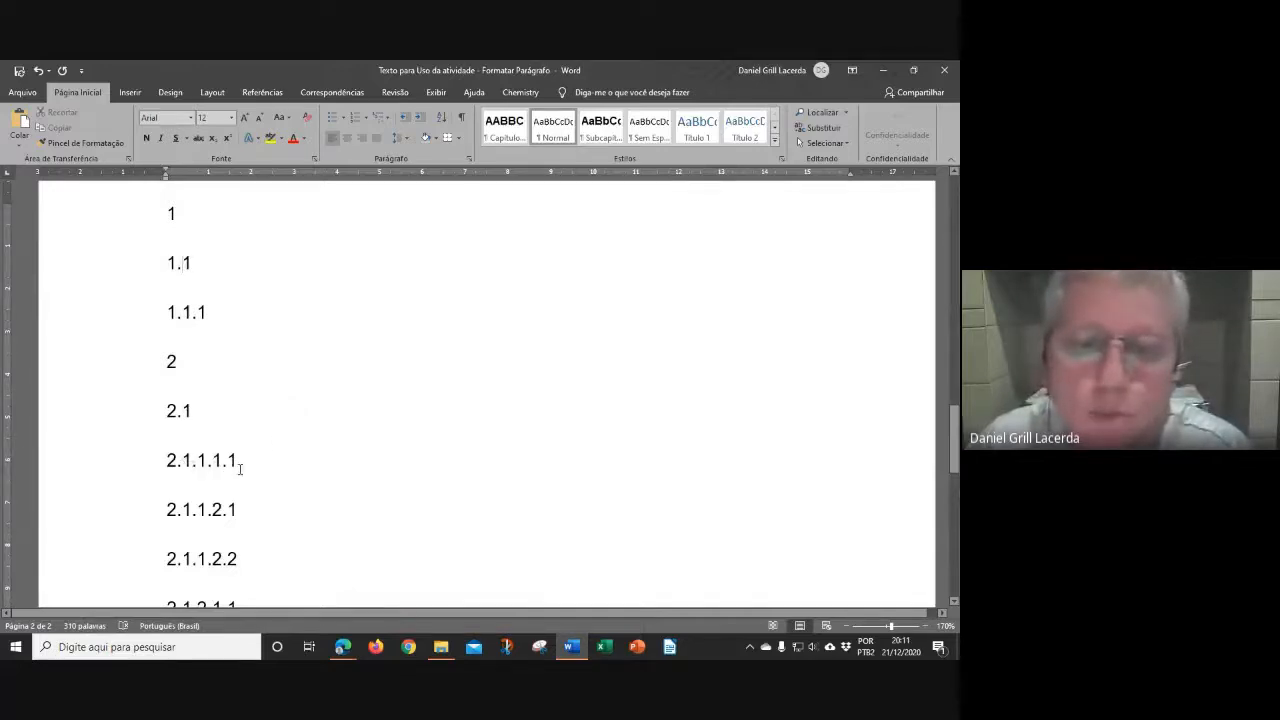
{"action": "left_click", "coordinate": [245, 463]}
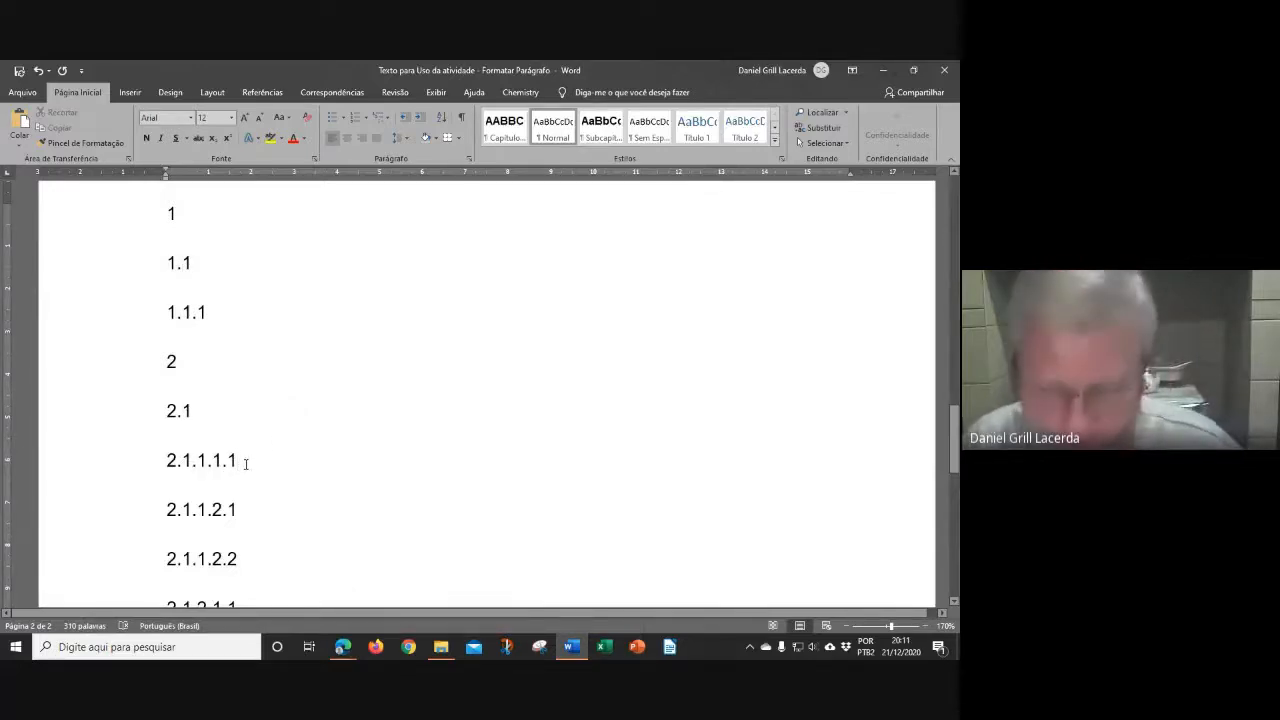
{"action": "type", "text": ".1"}
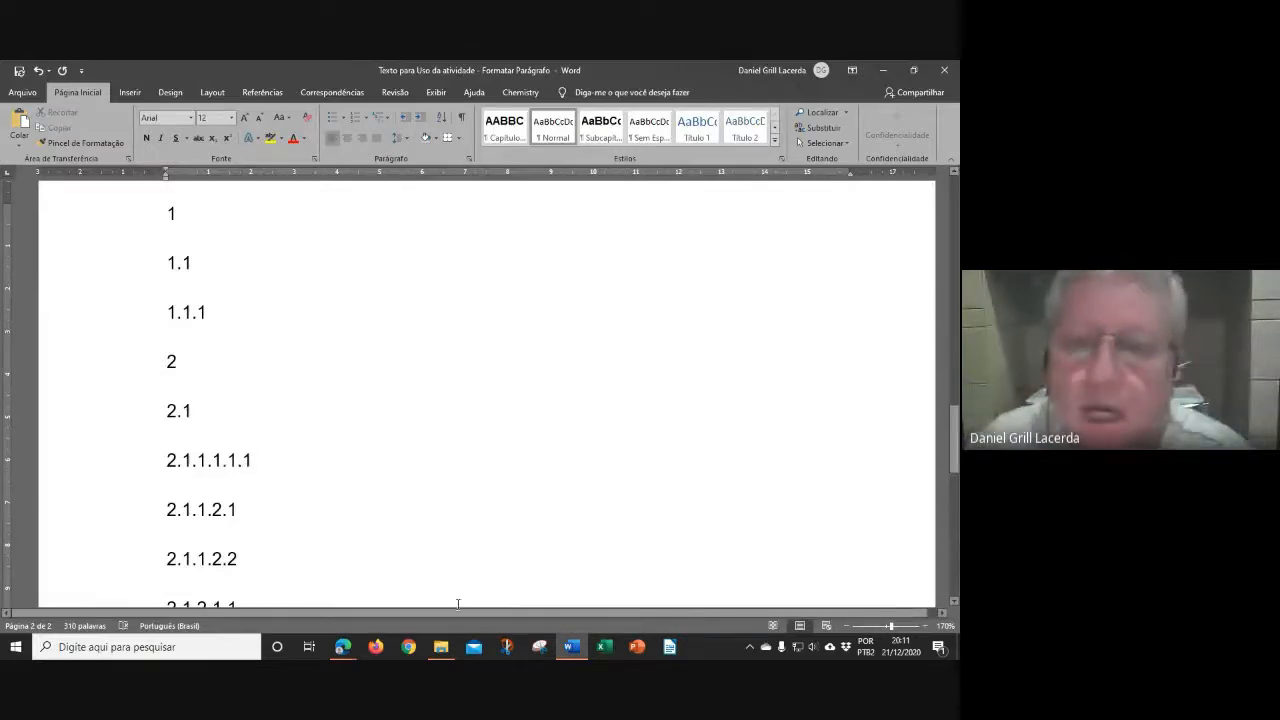
Examine the available outline levels in the paragraph settings, then close them without applying changes.
{"action": "left_click", "coordinate": [572, 647]}
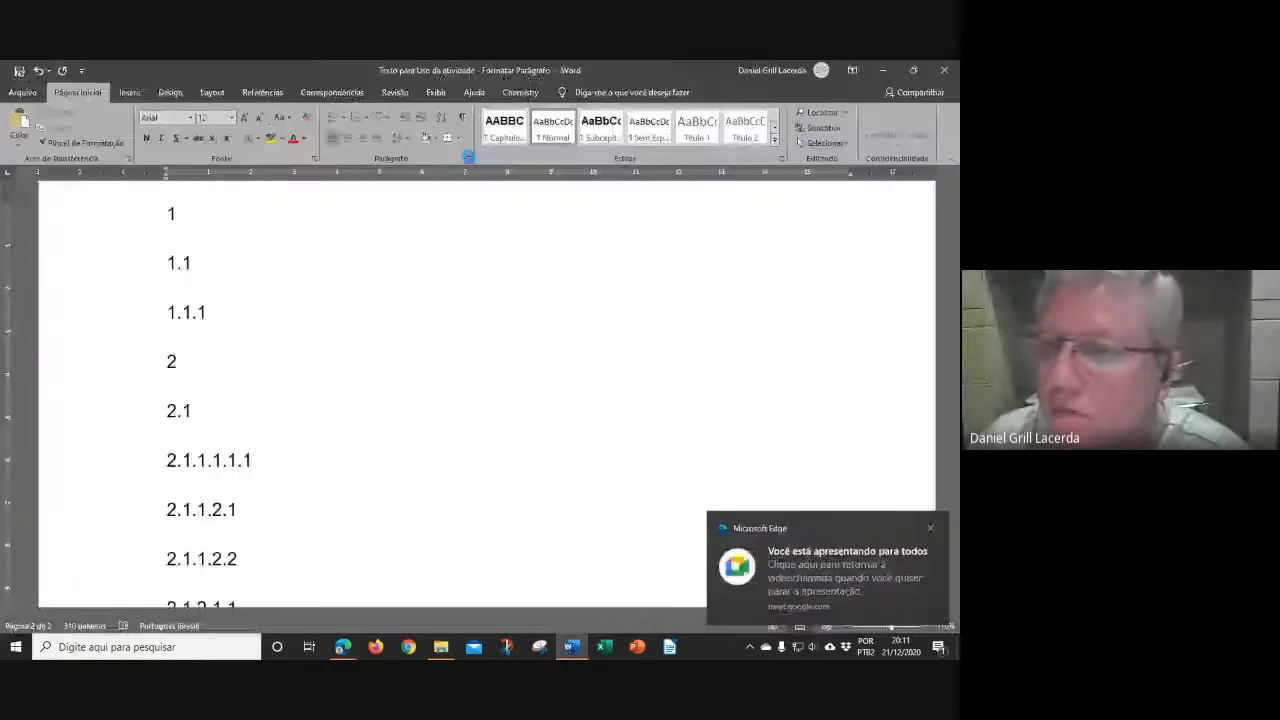
{"action": "left_click", "coordinate": [468, 157]}
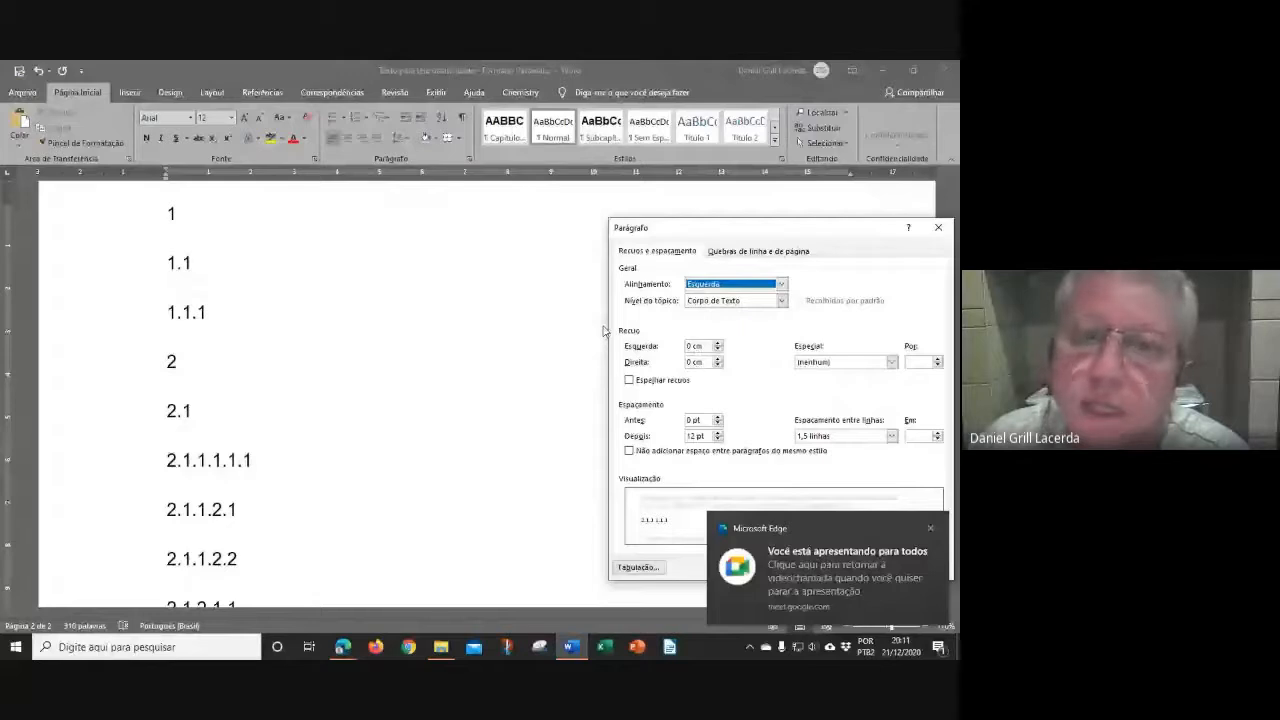
{"action": "left_click", "coordinate": [735, 300]}
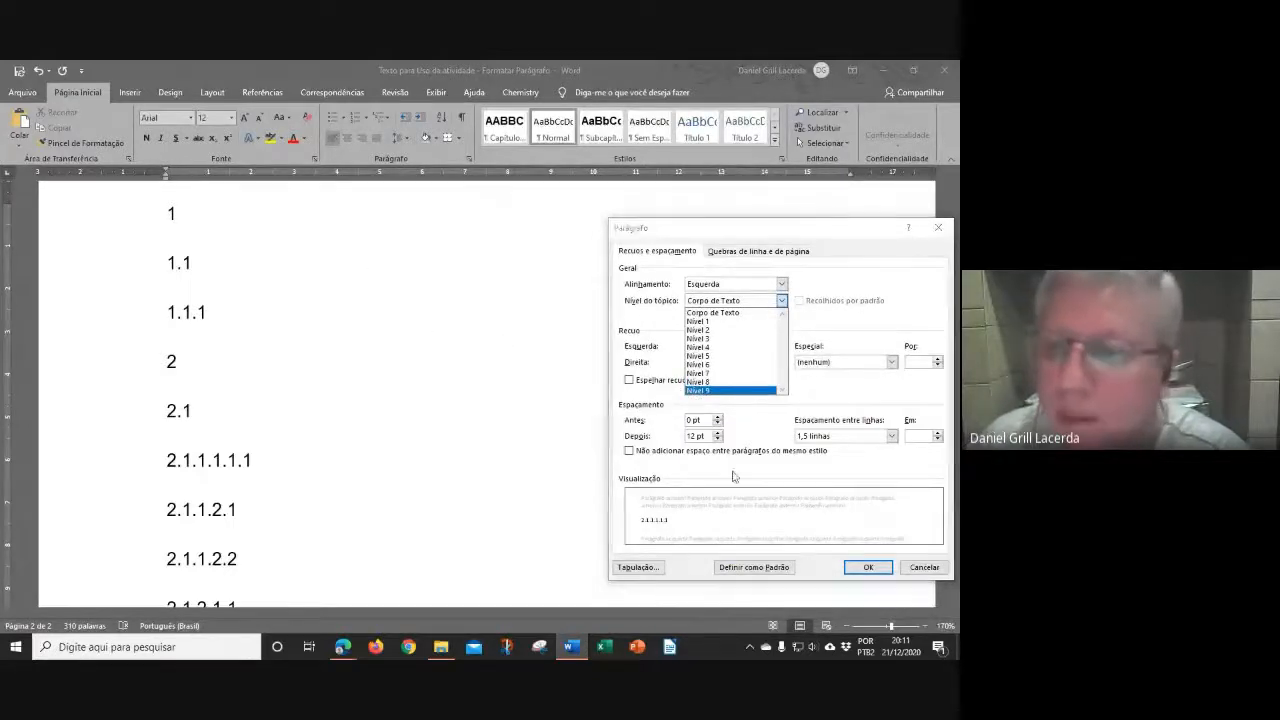
{"action": "left_click", "coordinate": [922, 567]}
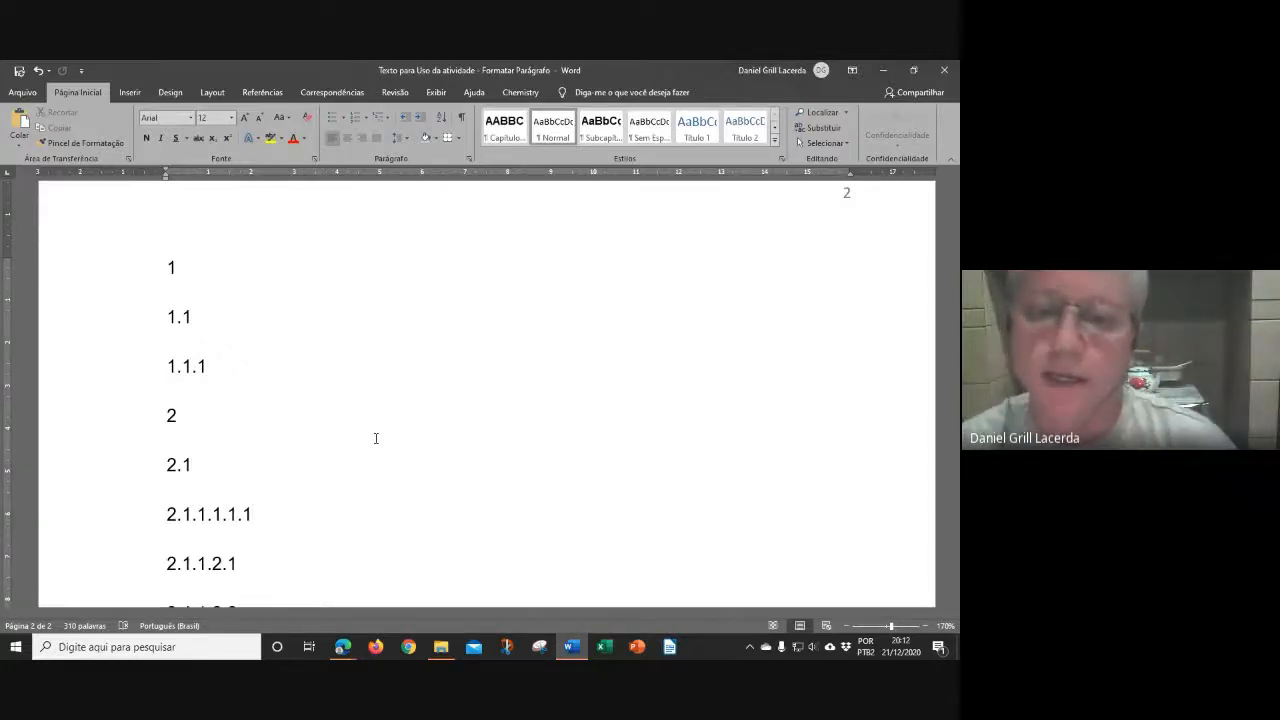
Delete all the lines below 2.1, from 2.1.1.1.1.1 through 2.1.2.2.1.
{"action": "scroll", "coordinate": [180, 309], "scroll_direction": "down", "scroll_amount": 1}
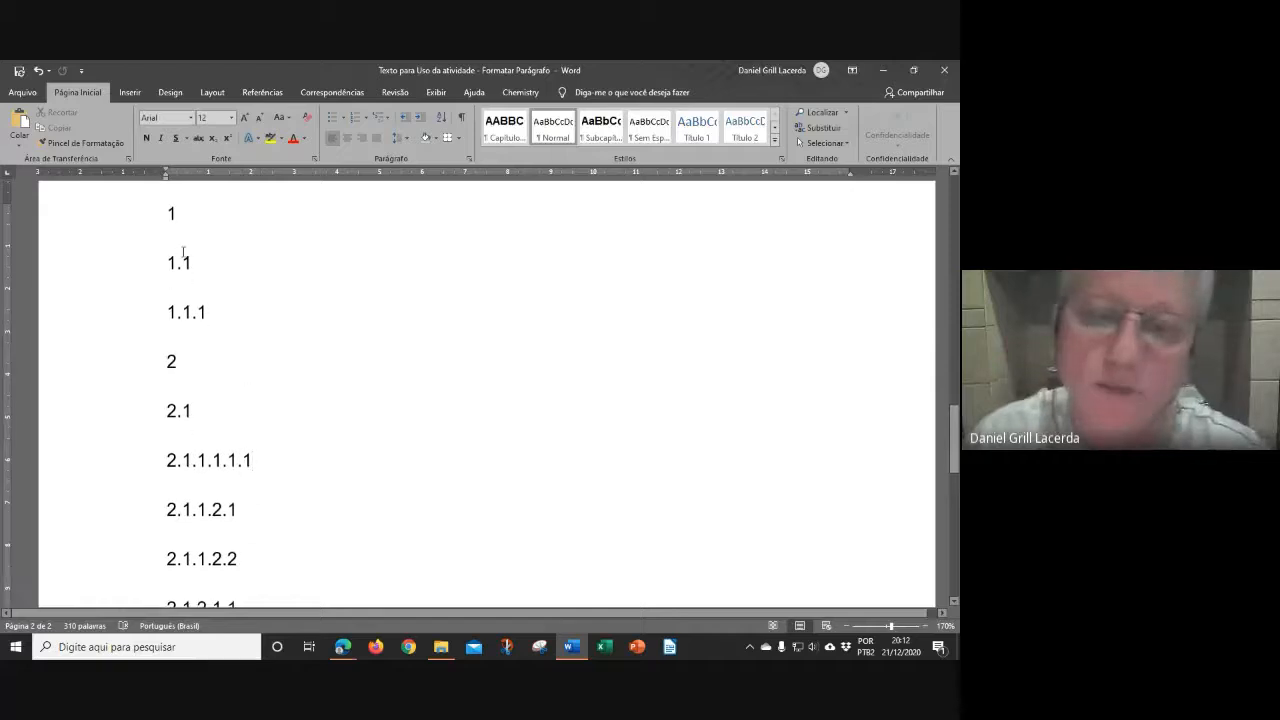
{"action": "scroll", "coordinate": [214, 394], "scroll_direction": "down", "scroll_amount": 4}
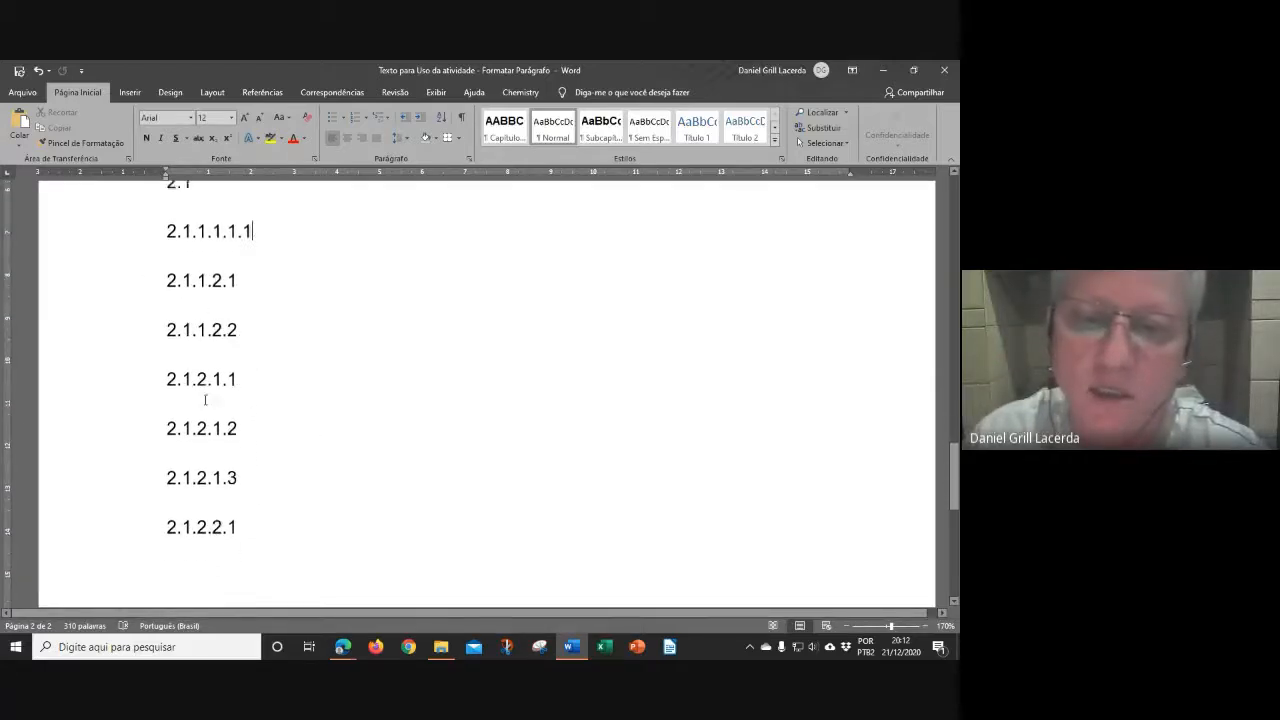
{"action": "scroll", "coordinate": [251, 403], "scroll_direction": "down", "scroll_amount": 1}
{"action": "scroll", "coordinate": [251, 403], "scroll_direction": "up", "scroll_amount": 3}
{"action": "scroll", "coordinate": [240, 410], "scroll_direction": "down", "scroll_amount": 2}
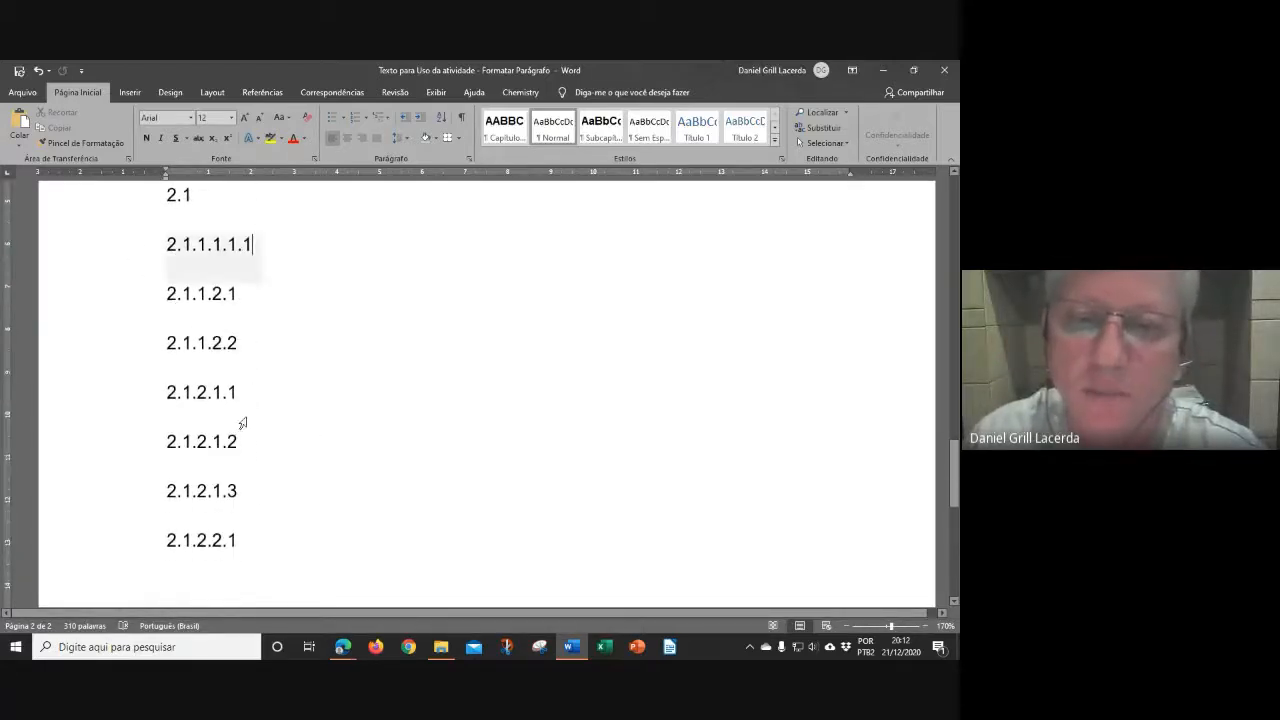
{"action": "left_click", "coordinate": [360, 551], "text": "shift"}
{"action": "key", "text": "BackSpace"}
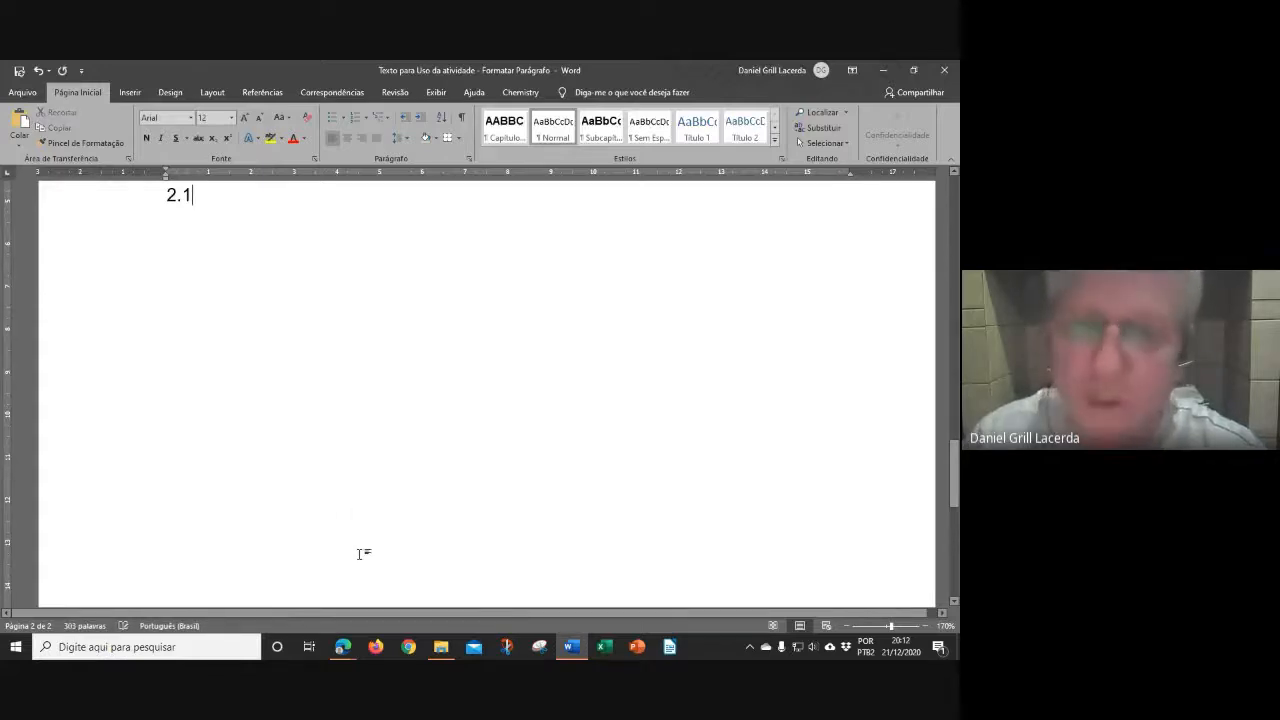
Add the lines 2.1.1 and 2.1.2 below the entry 2.1.
{"action": "scroll", "coordinate": [311, 414], "scroll_direction": "up", "scroll_amount": 6}
{"action": "scroll", "coordinate": [280, 410], "scroll_direction": "down", "scroll_amount": 2}
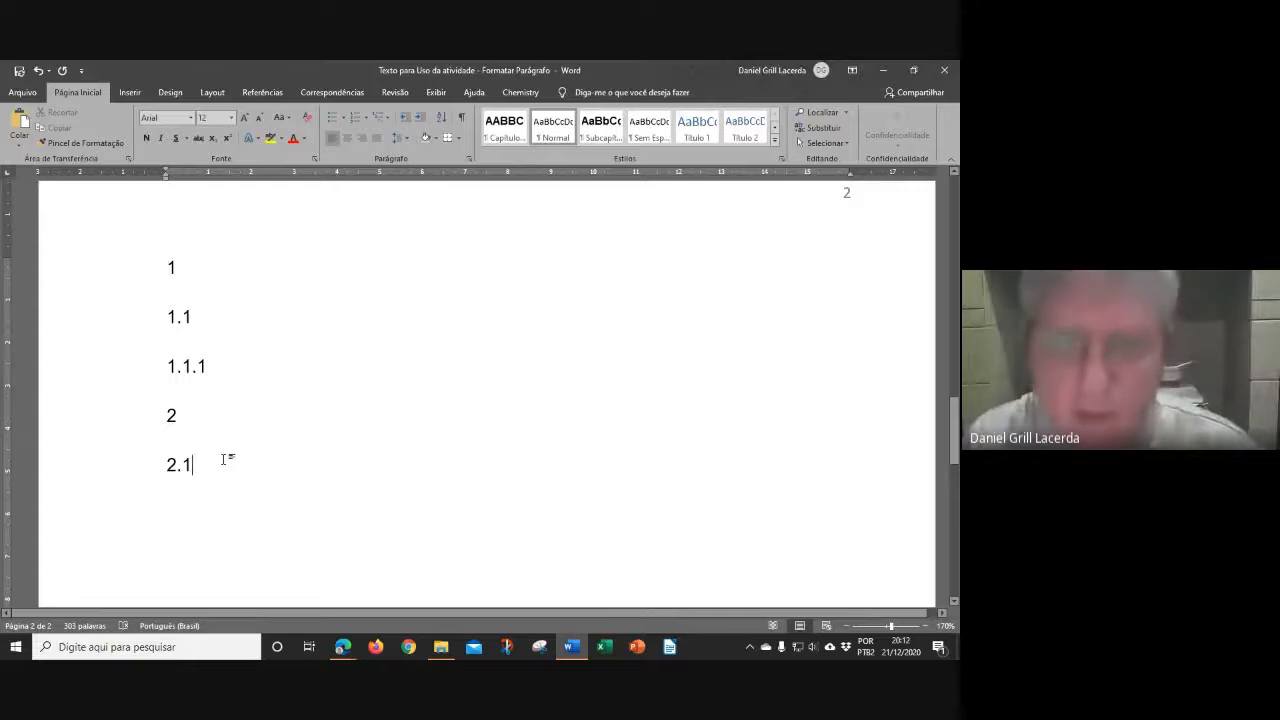
{"action": "type", "text": "2"}
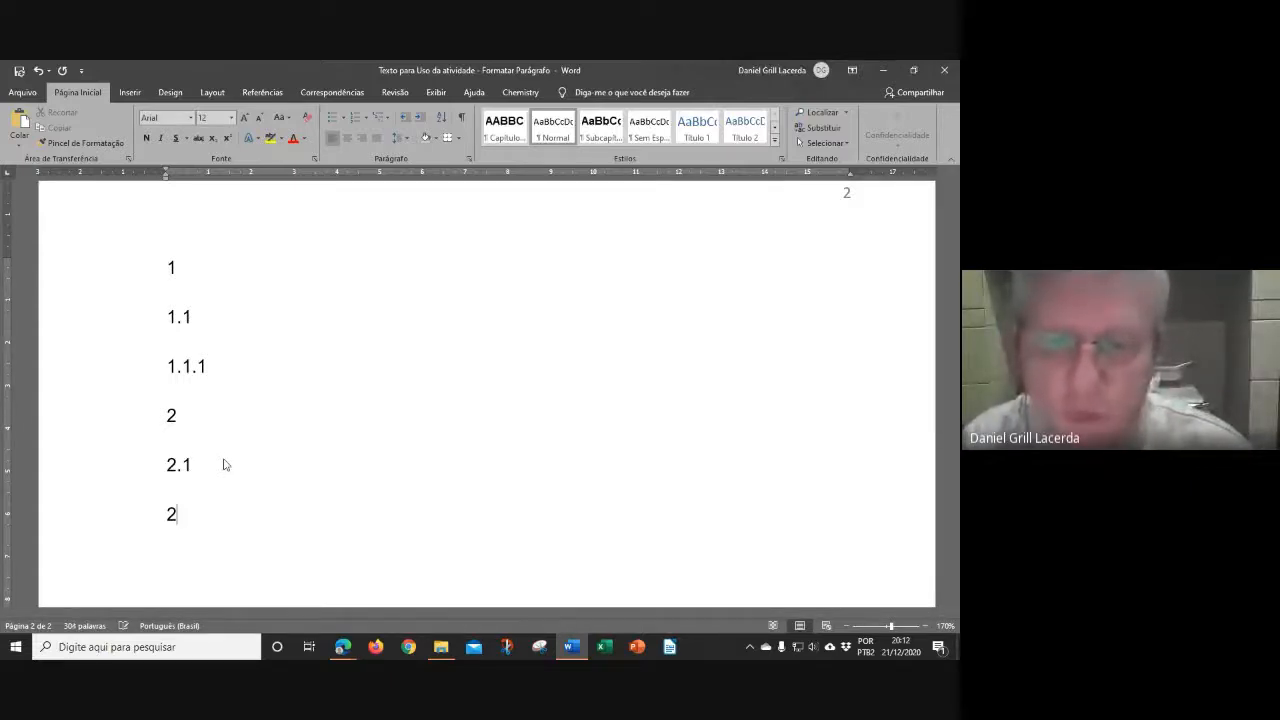
{"action": "type", "text": ".1.1"}
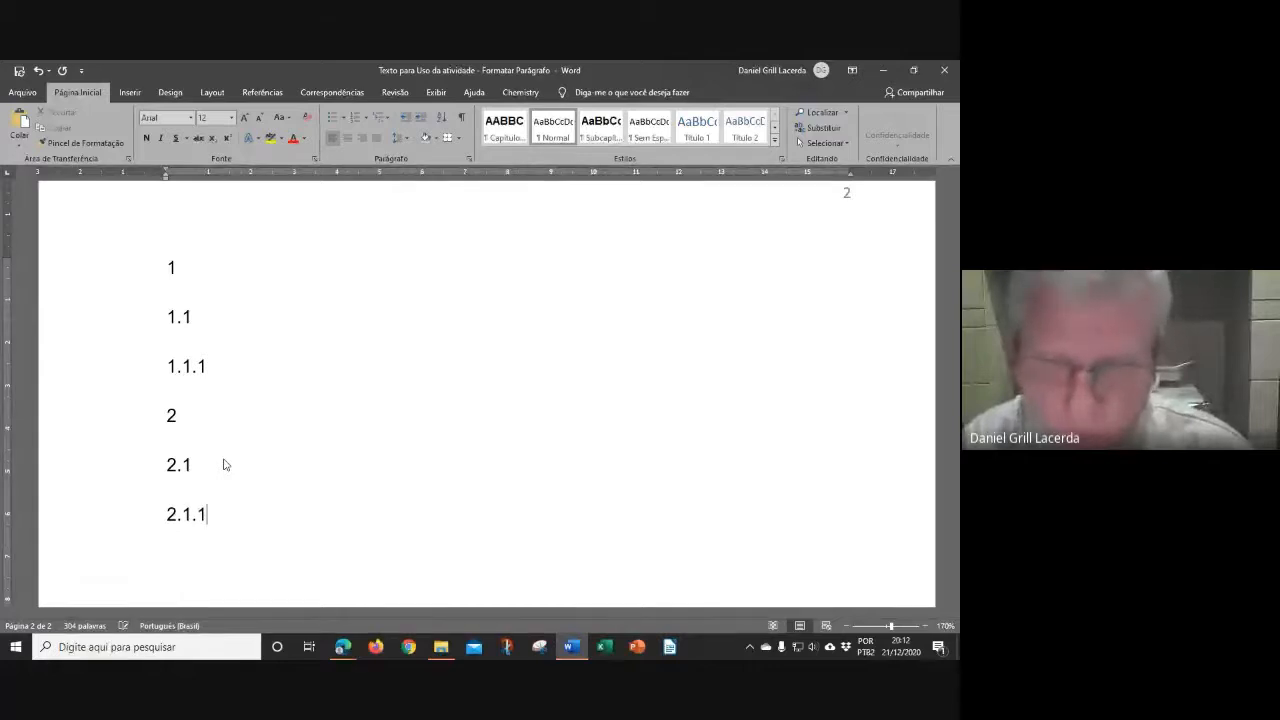
{"action": "key", "text": "Return"}
{"action": "type", "text": "2.1.2"}
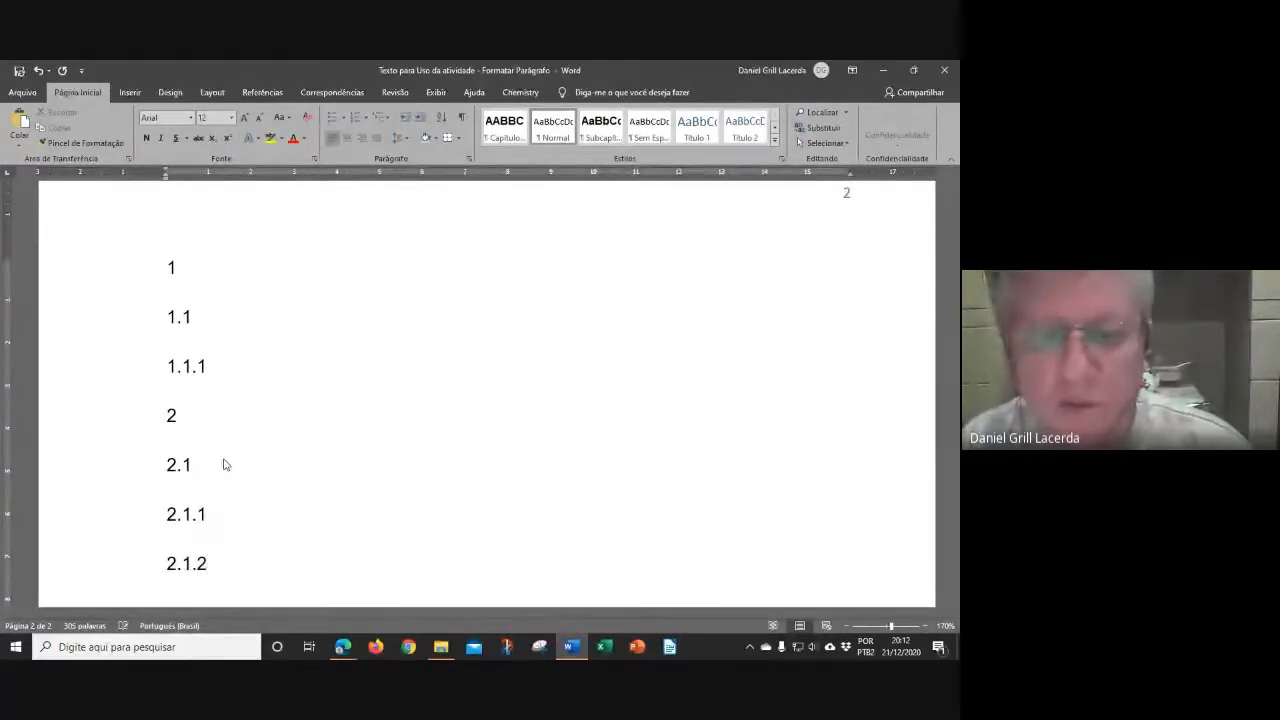
Add the line 2.2.1 below the entry 2.1.2.
{"action": "key", "text": "Return"}
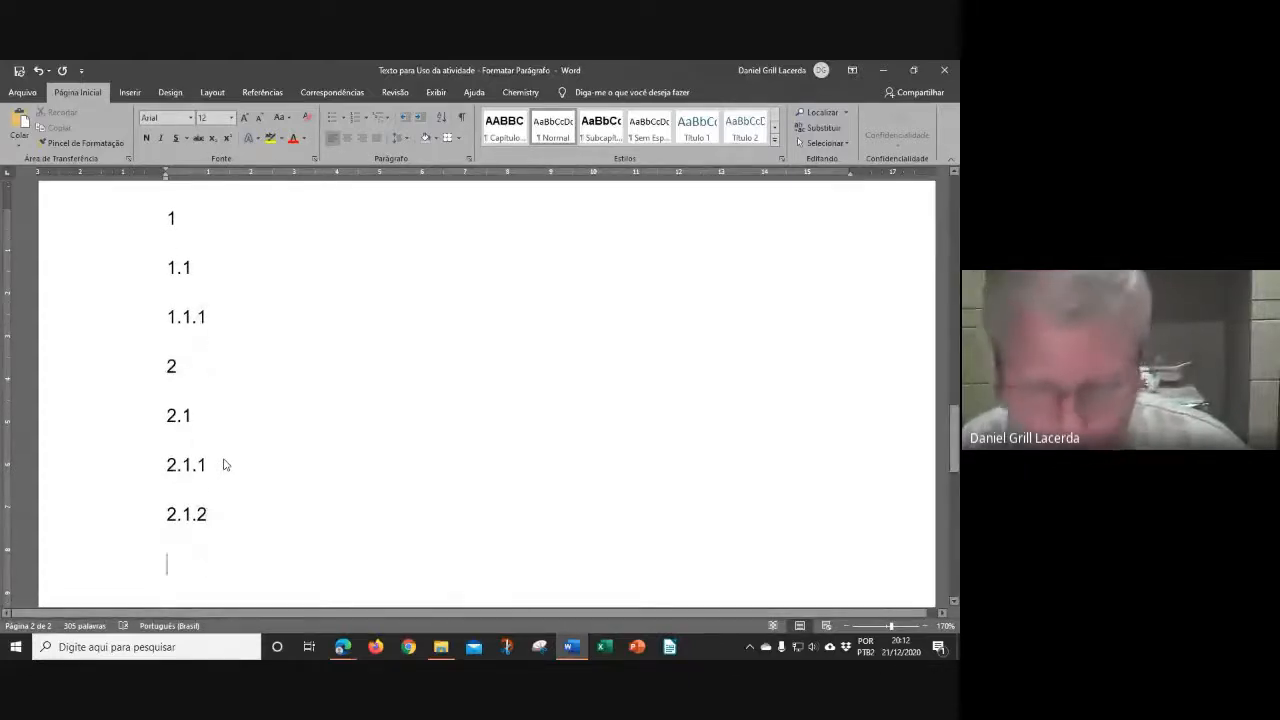
{"action": "type", "text": "2.2."}
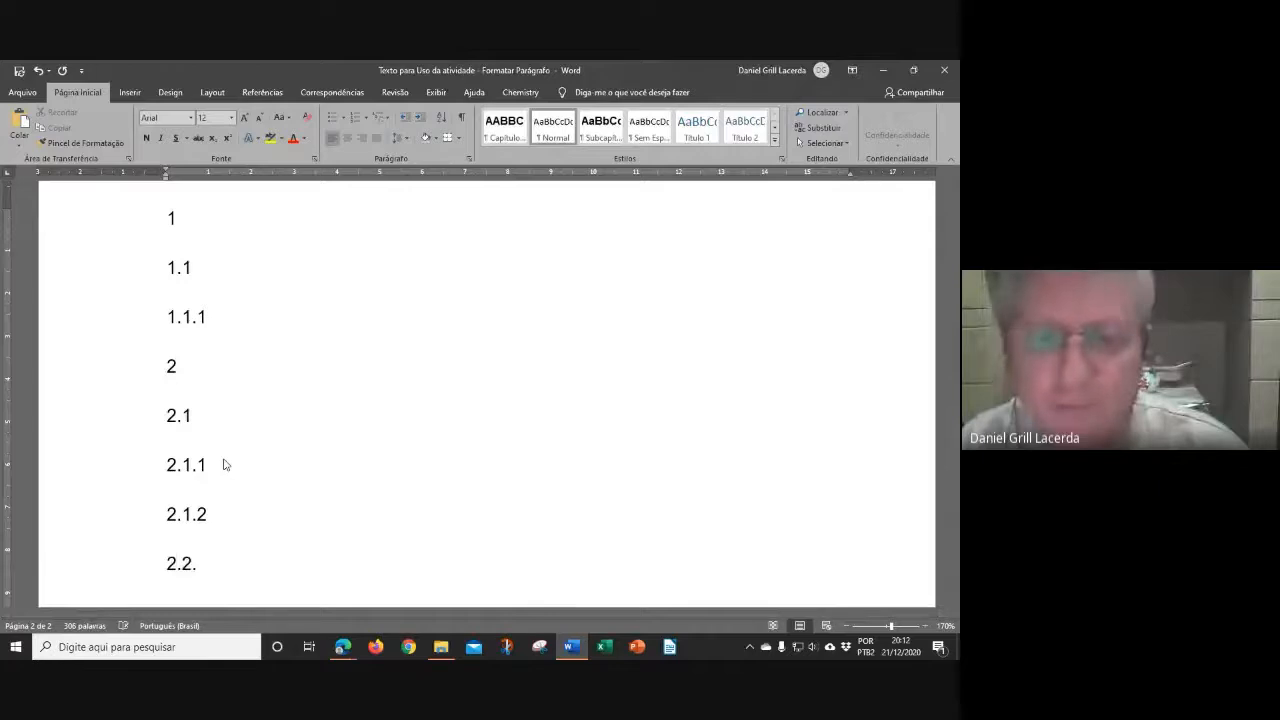
{"action": "type", "text": "1"}
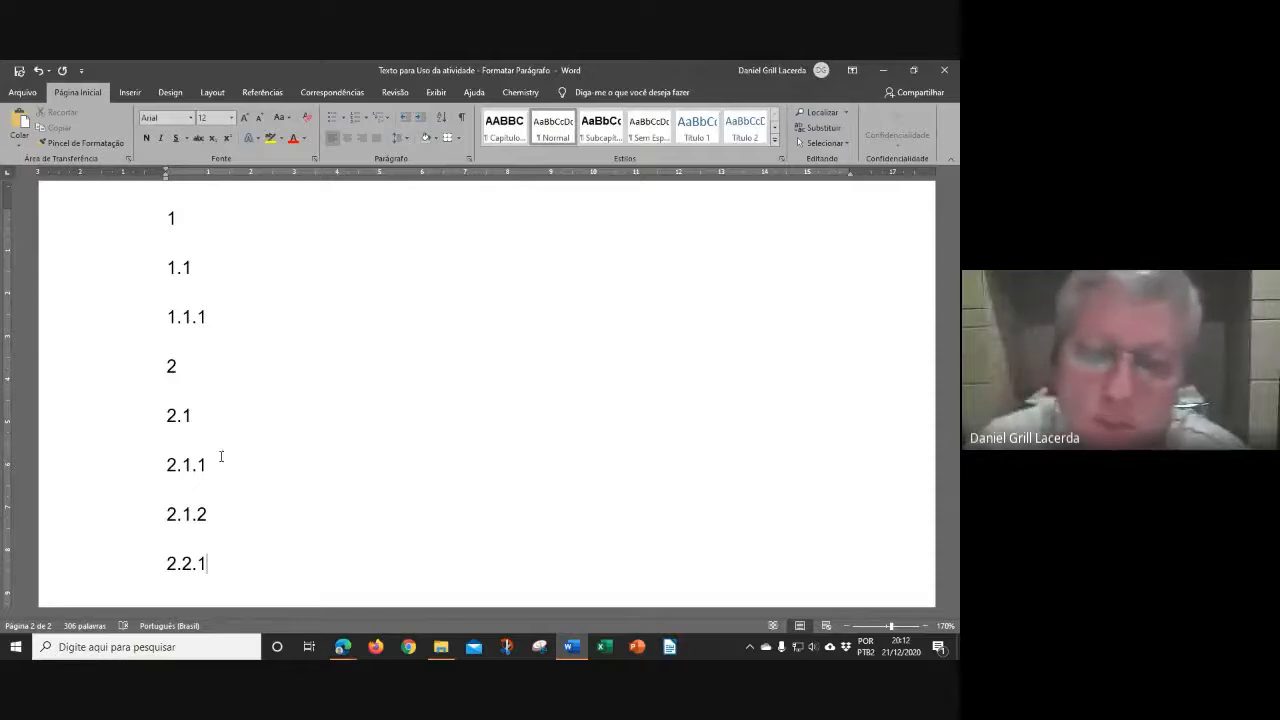
Highlight the second-level and third-level digits of the entry 2.2.1 in turn to examine its structure.
{"action": "left_click_drag", "start_coordinate": [182, 563], "coordinate": [189, 563]}
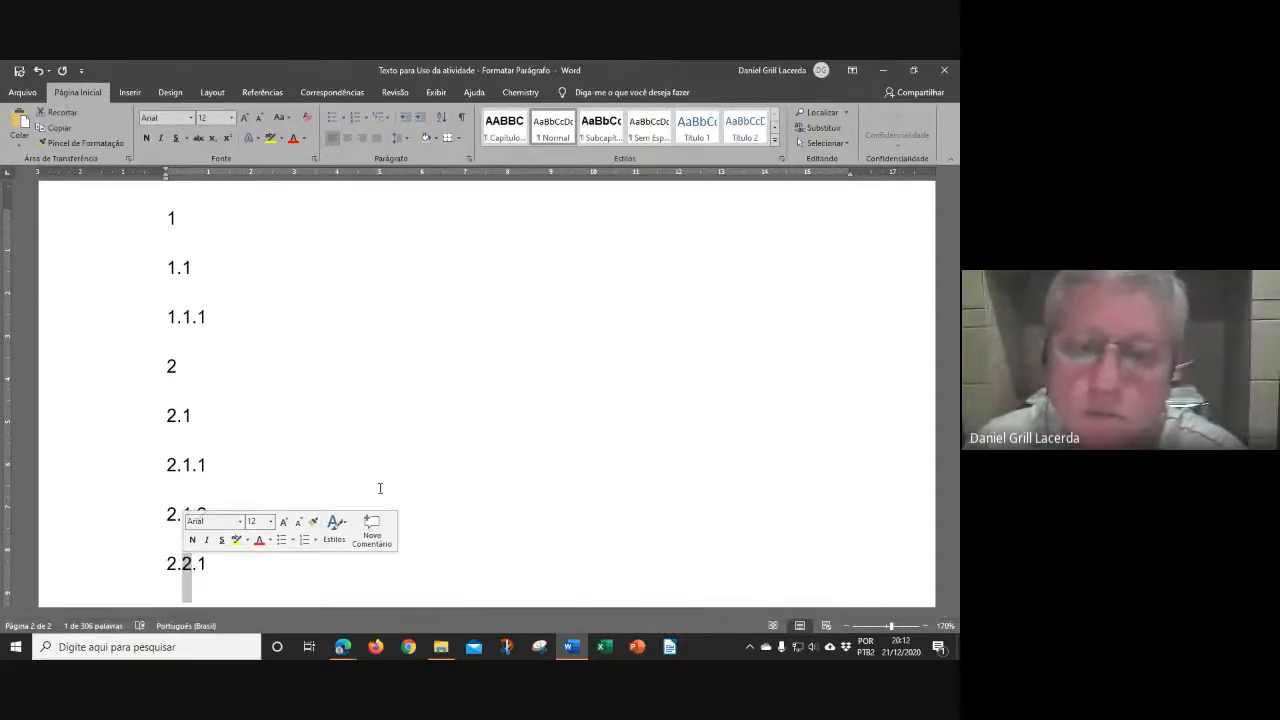
{"action": "left_click", "coordinate": [386, 452]}
{"action": "left_click_drag", "start_coordinate": [199, 563], "coordinate": [208, 563]}
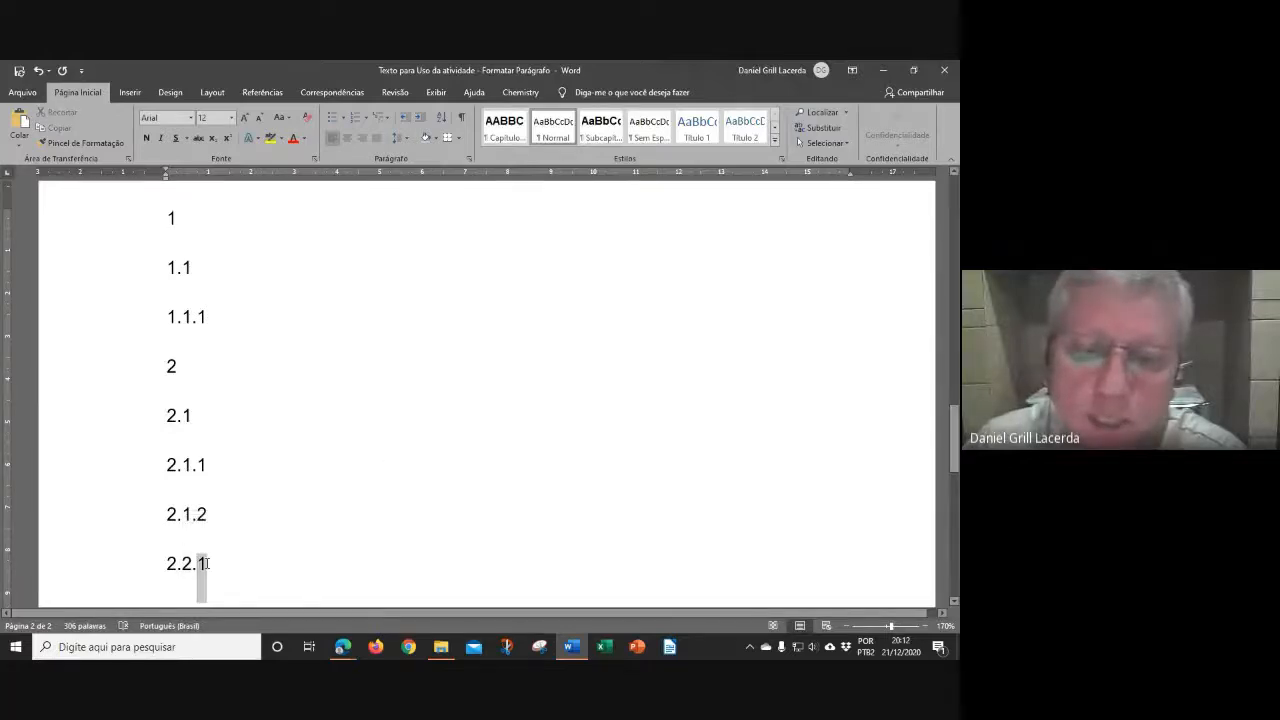
{"action": "left_click", "coordinate": [384, 367]}
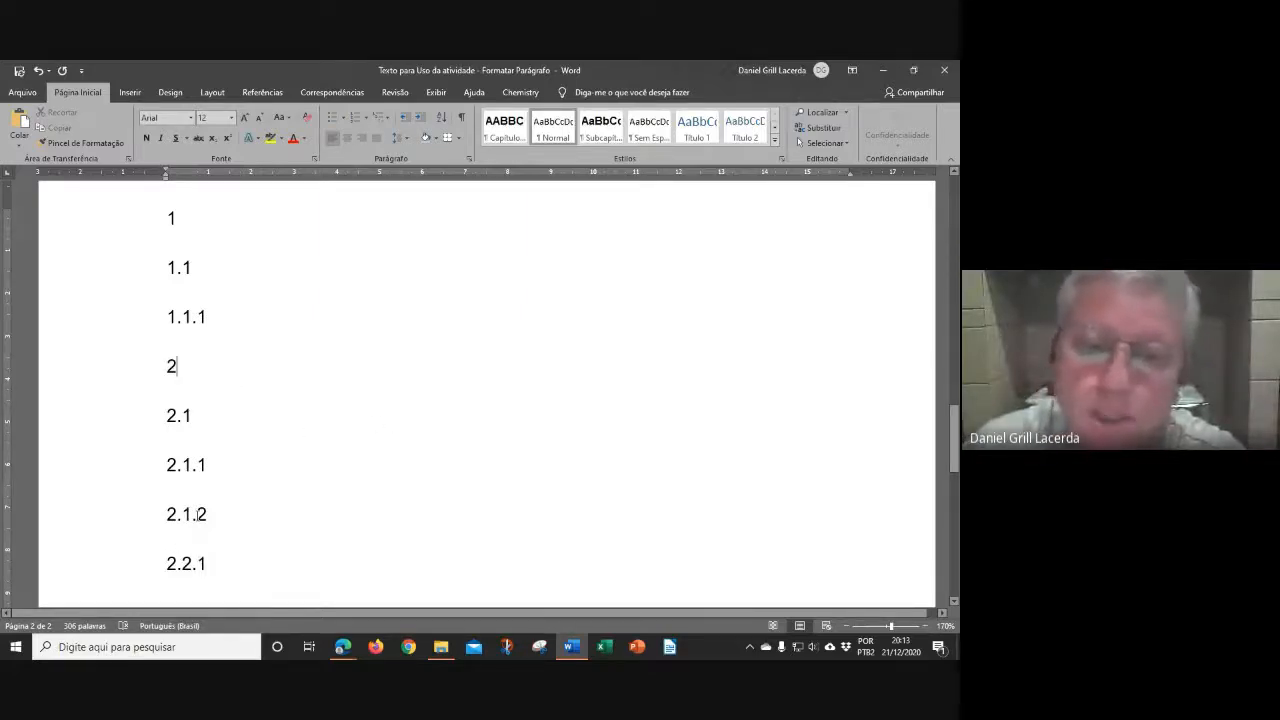
Add the line 4.1 below the entry 2.2.1.
{"action": "scroll", "coordinate": [197, 516], "scroll_direction": "down", "scroll_amount": 1}
{"action": "left_click", "coordinate": [239, 517]}
{"action": "key", "text": "Return"}
{"action": "type", "text": "4"}
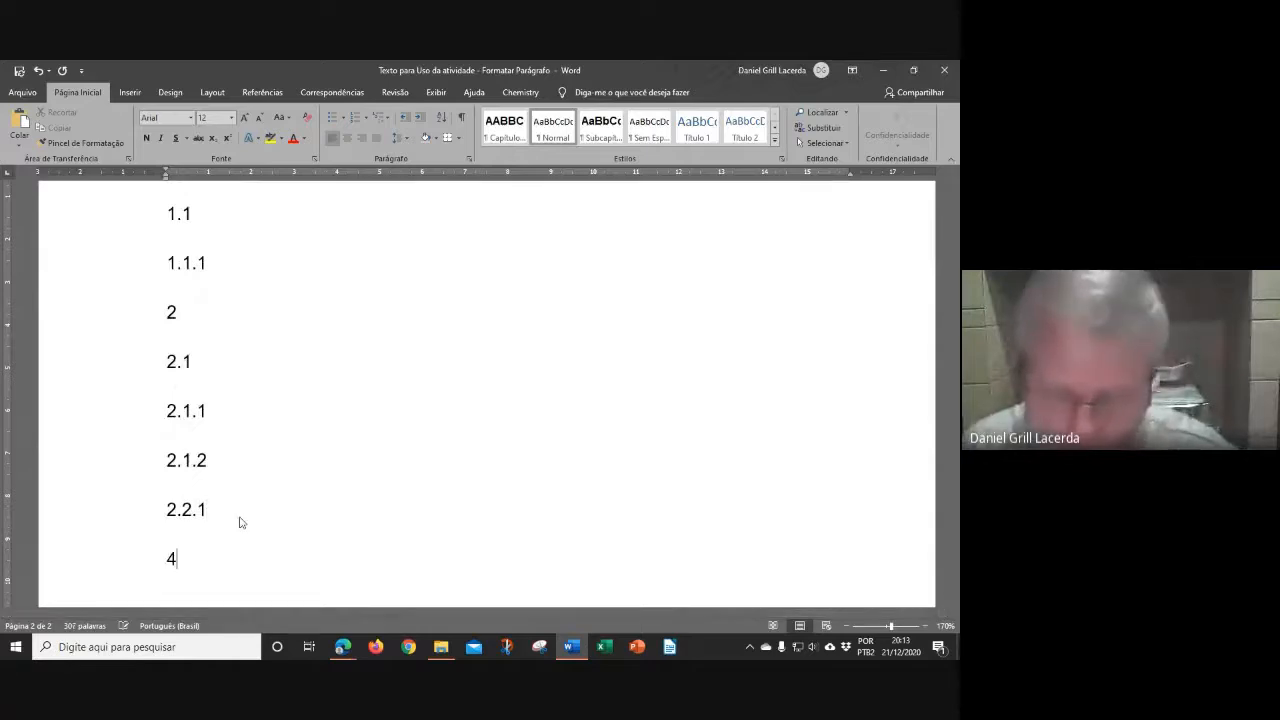
{"action": "type", "text": ".1"}
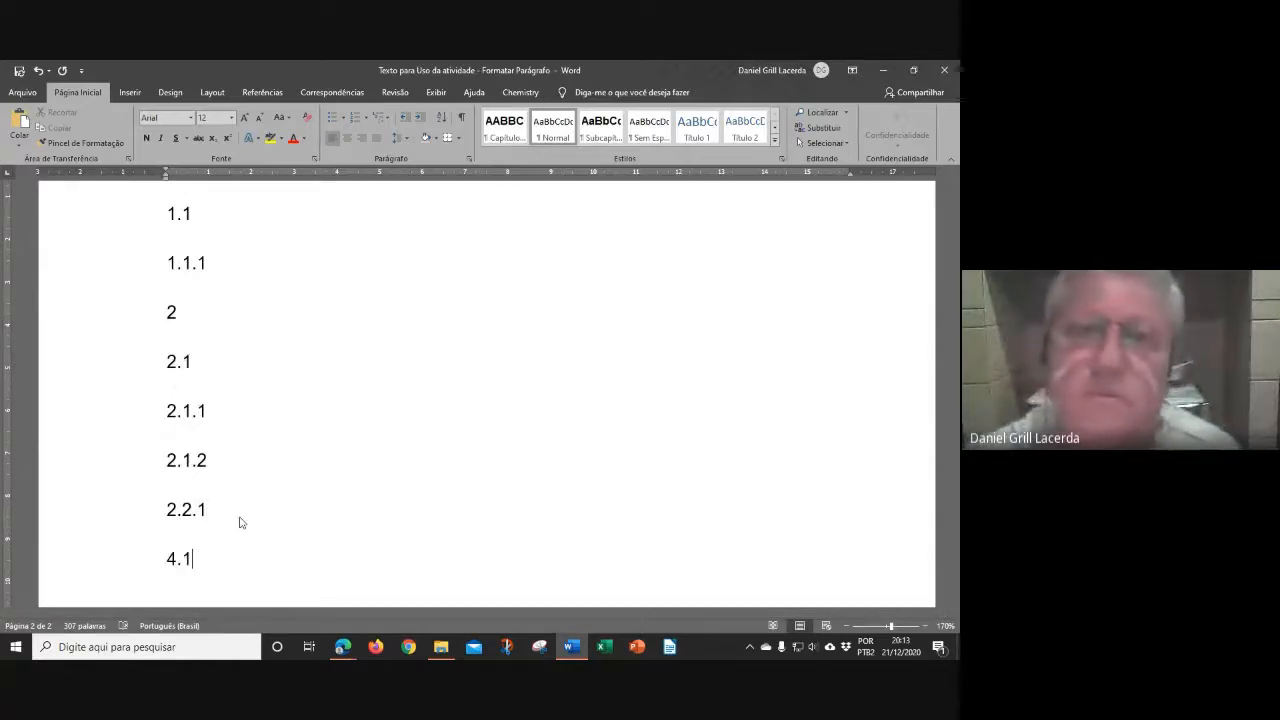
Insert the line 3 between the entries 2.2.1 and 4.1.
{"action": "scroll", "coordinate": [166, 471], "scroll_direction": "up", "scroll_amount": 3}
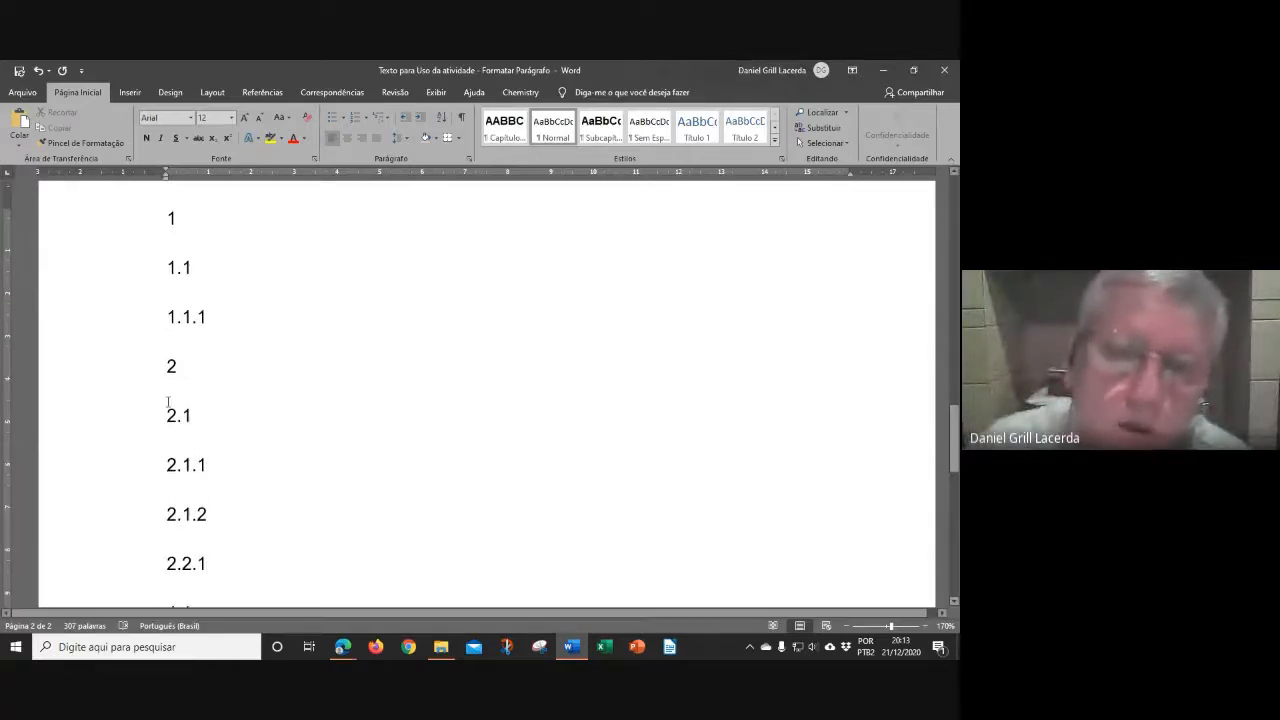
{"action": "scroll", "coordinate": [177, 310], "scroll_direction": "down", "scroll_amount": 3}
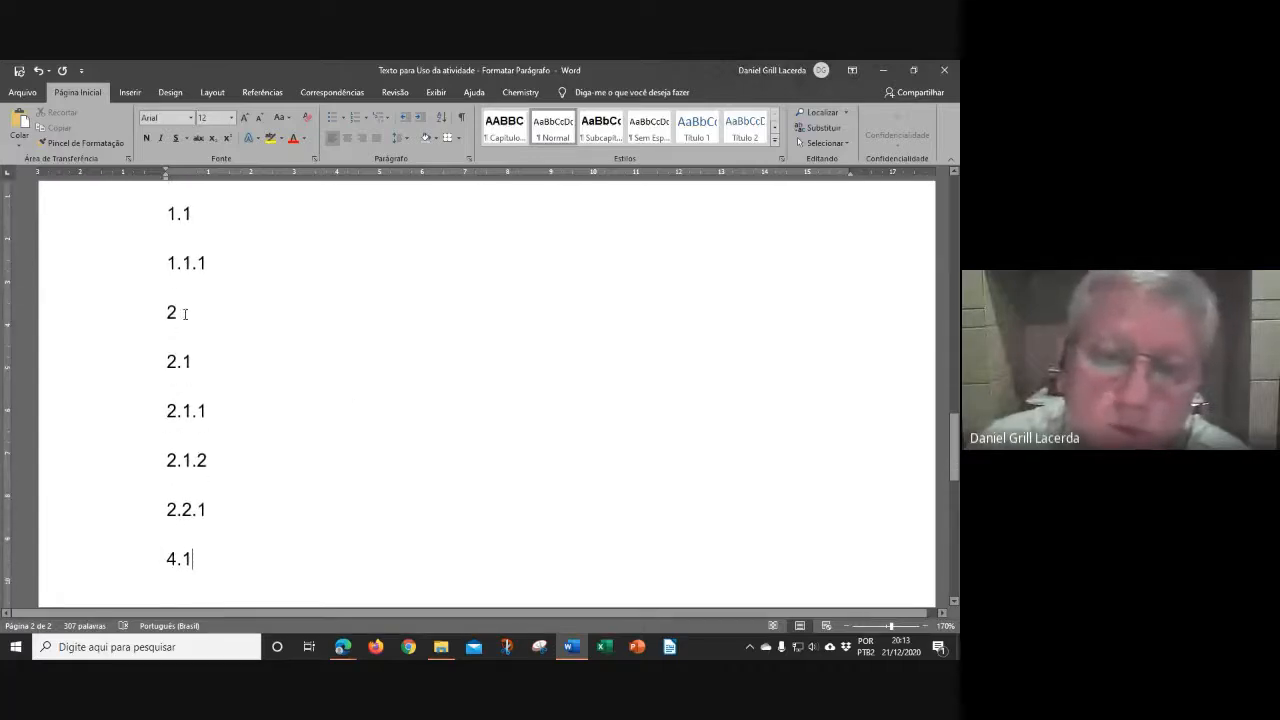
{"action": "scroll", "coordinate": [170, 482], "scroll_direction": "down", "scroll_amount": 3}
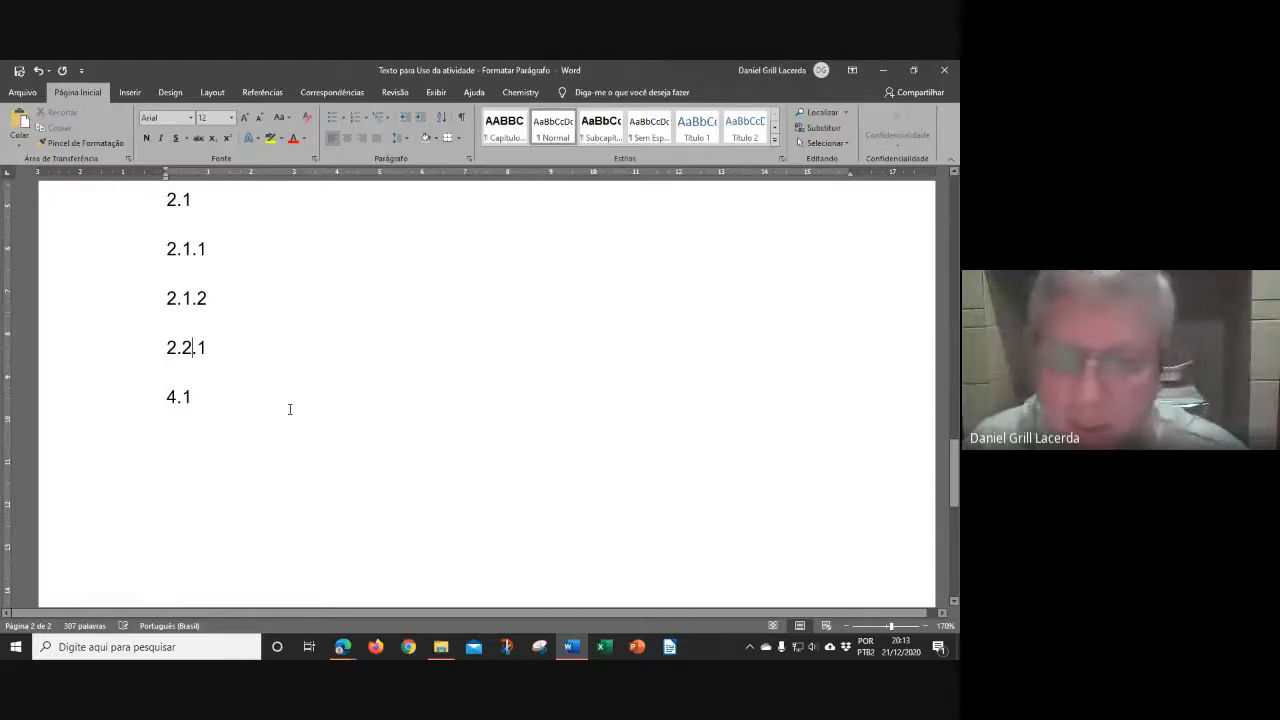
{"action": "left_click", "coordinate": [236, 348]}
{"action": "key", "text": "Return"}
{"action": "type", "text": "3"}
{"action": "left_click", "coordinate": [238, 355]}
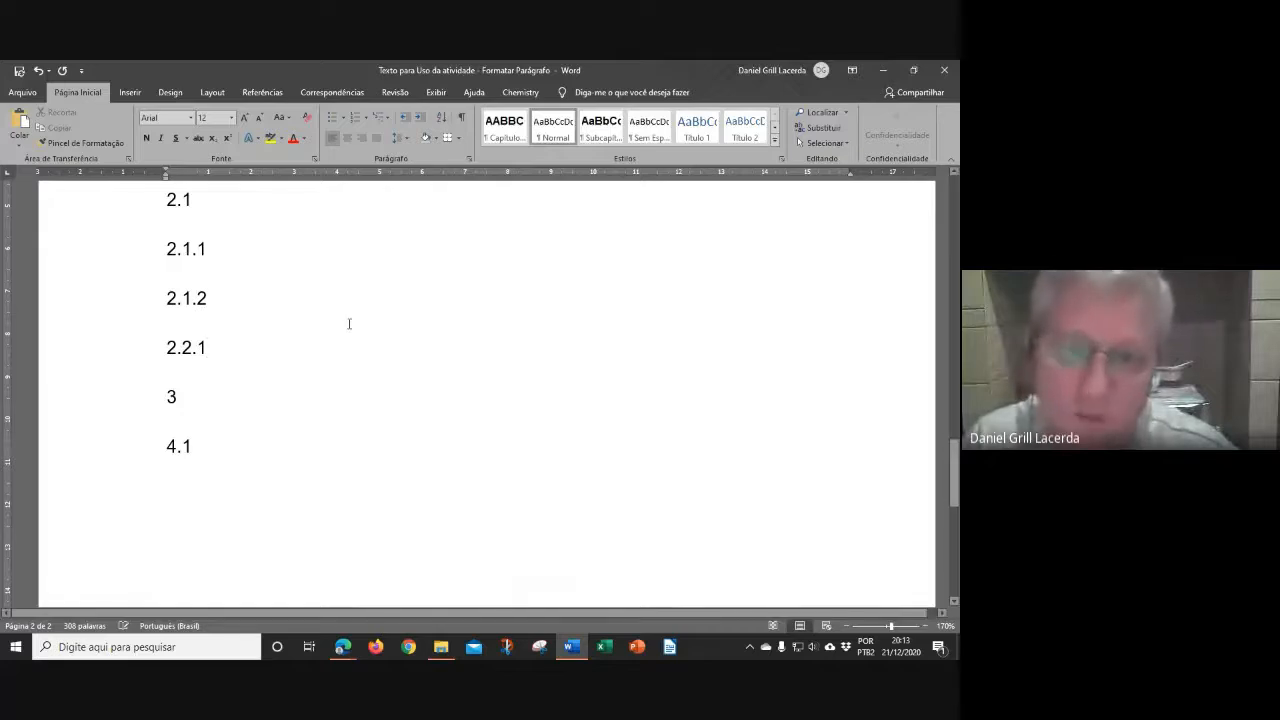
{"action": "key", "text": "Return"}
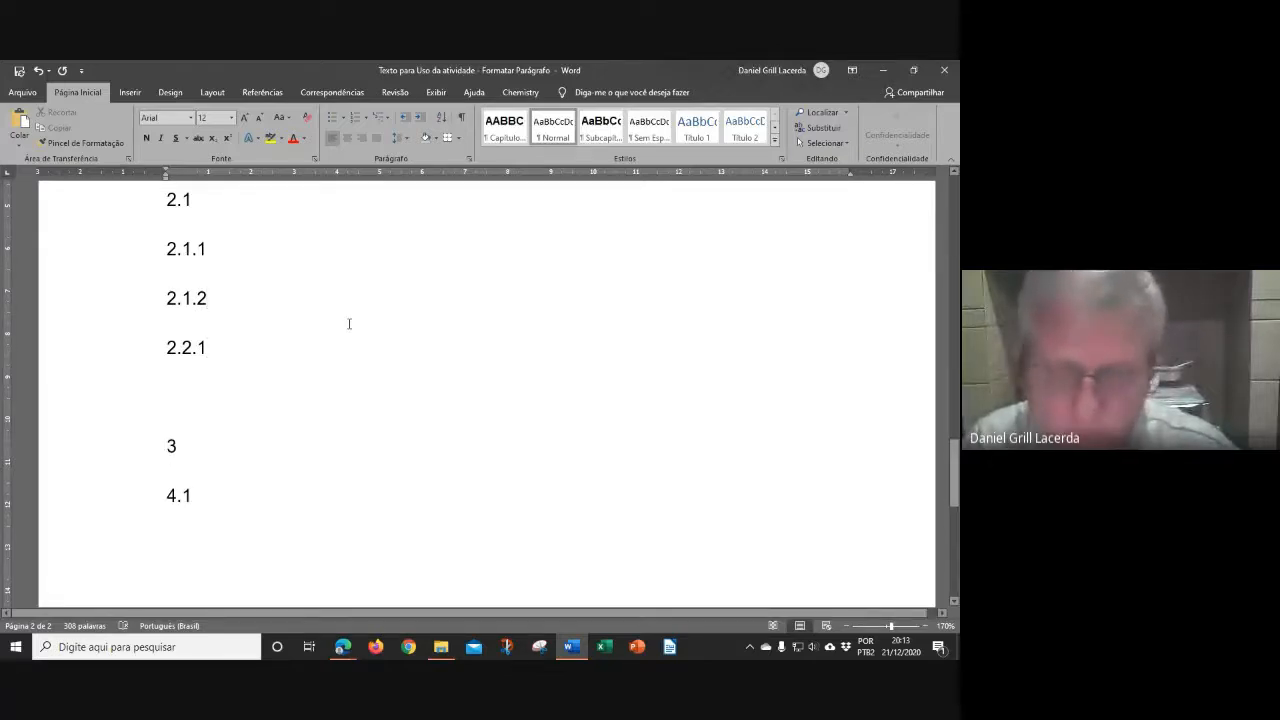
{"action": "key", "text": "BackSpace"}
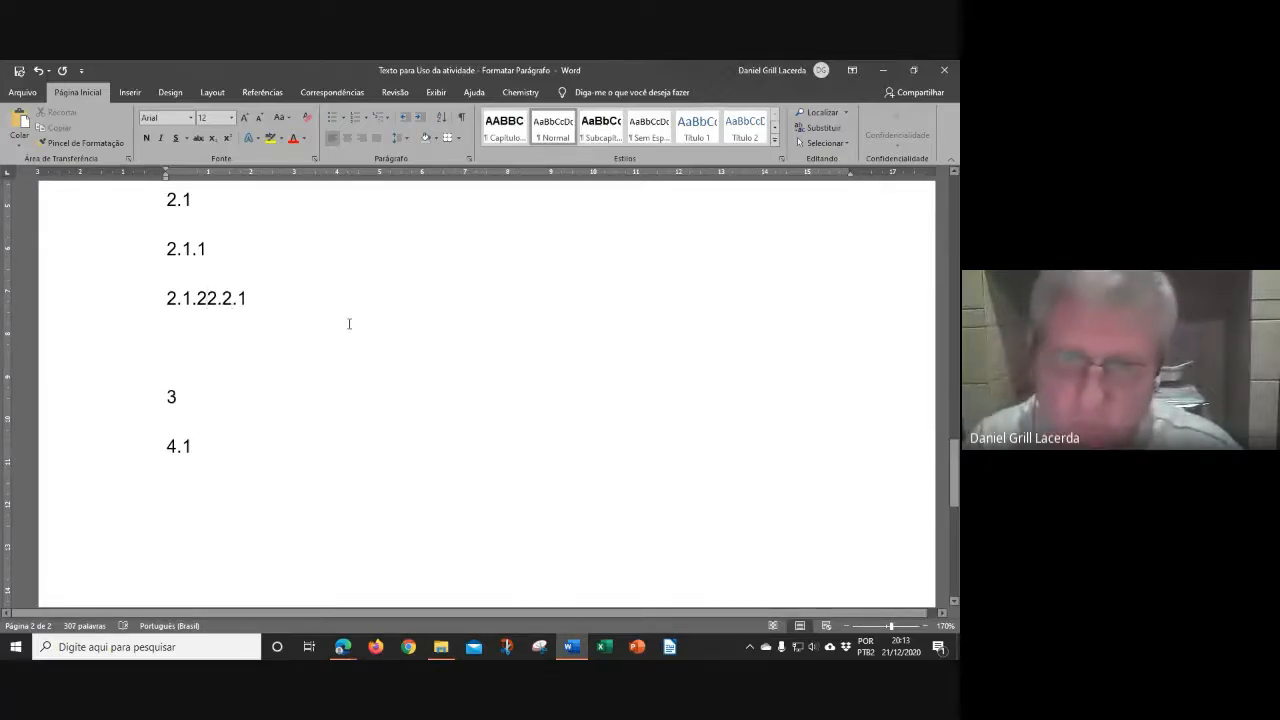
{"action": "key", "text": "Return"}
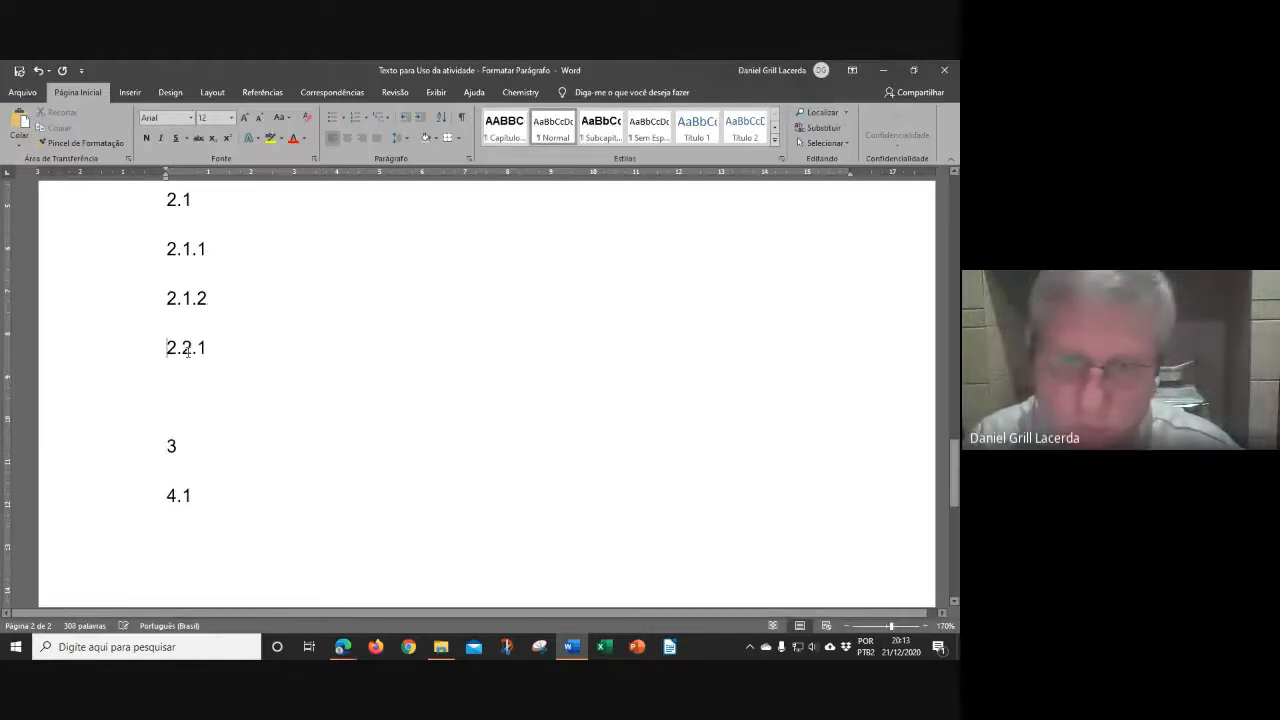
{"action": "left_click", "coordinate": [184, 401]}
{"action": "key", "text": "Delete"}
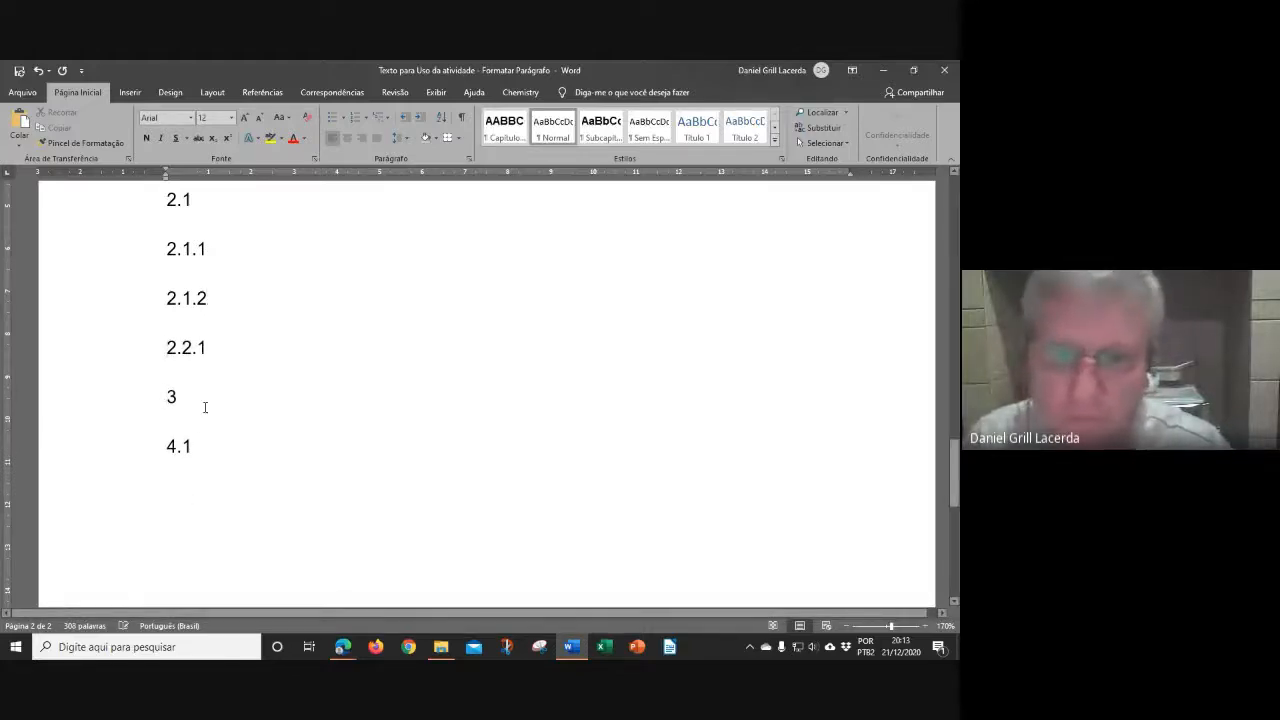
Insert the line 3.1 between the entries 3 and 4.1.
{"action": "key", "text": "Return"}
{"action": "type", "text": "3.1"}
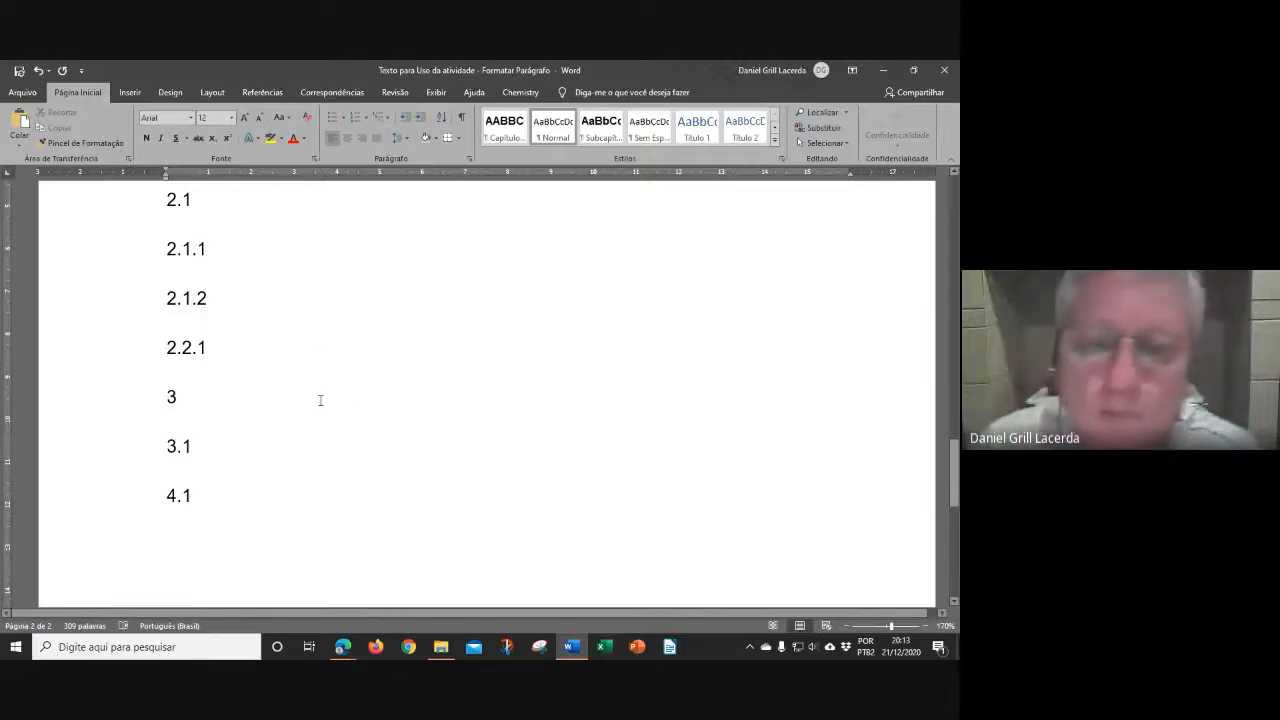
Compare the entry 3.1 with the numbering of the earlier sections, highlighting the second-level digit of the entry 2.1.
{"action": "scroll", "coordinate": [317, 397], "scroll_direction": "up", "scroll_amount": 3}
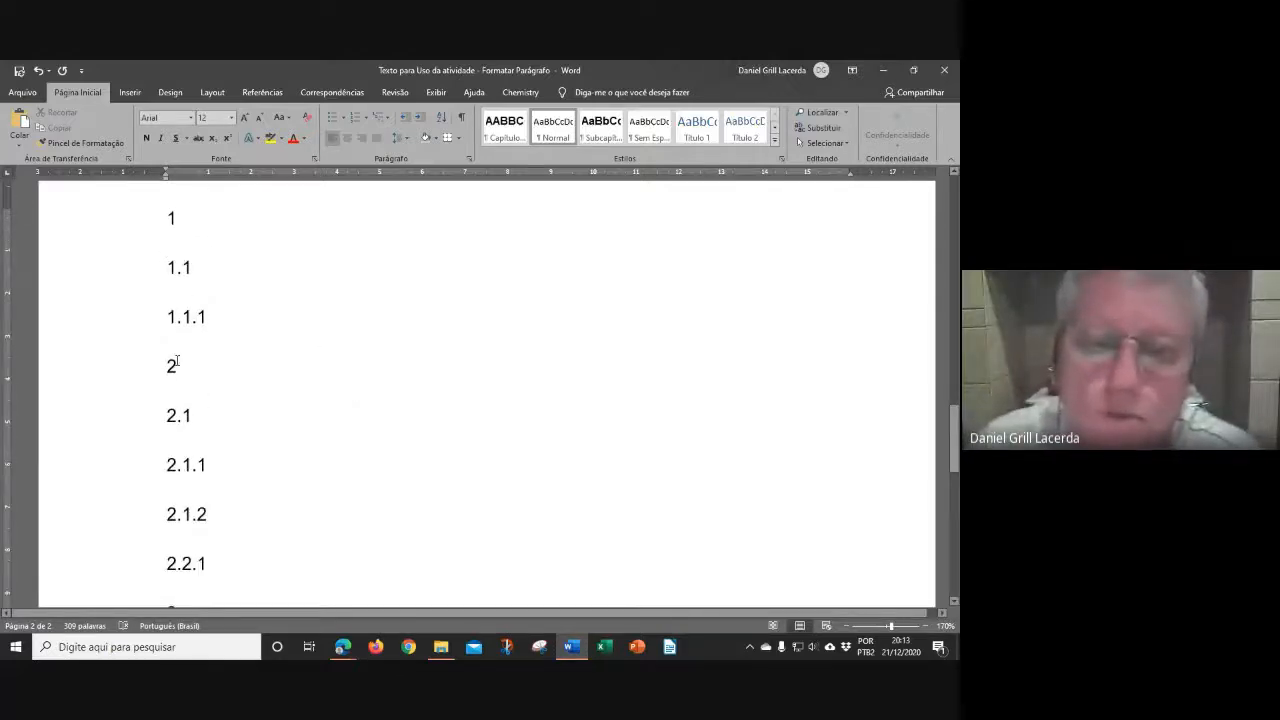
{"action": "scroll", "coordinate": [176, 362], "scroll_direction": "down", "scroll_amount": 4}
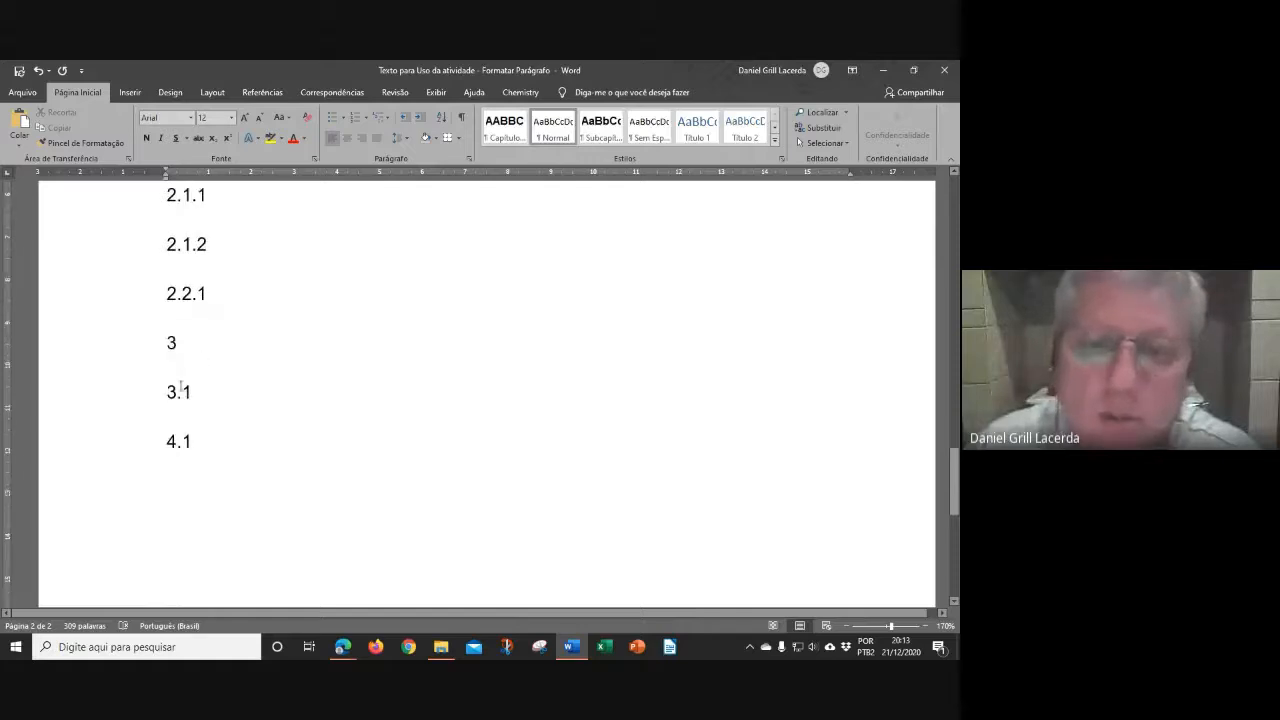
{"action": "scroll", "coordinate": [200, 440], "scroll_direction": "up", "scroll_amount": 1}
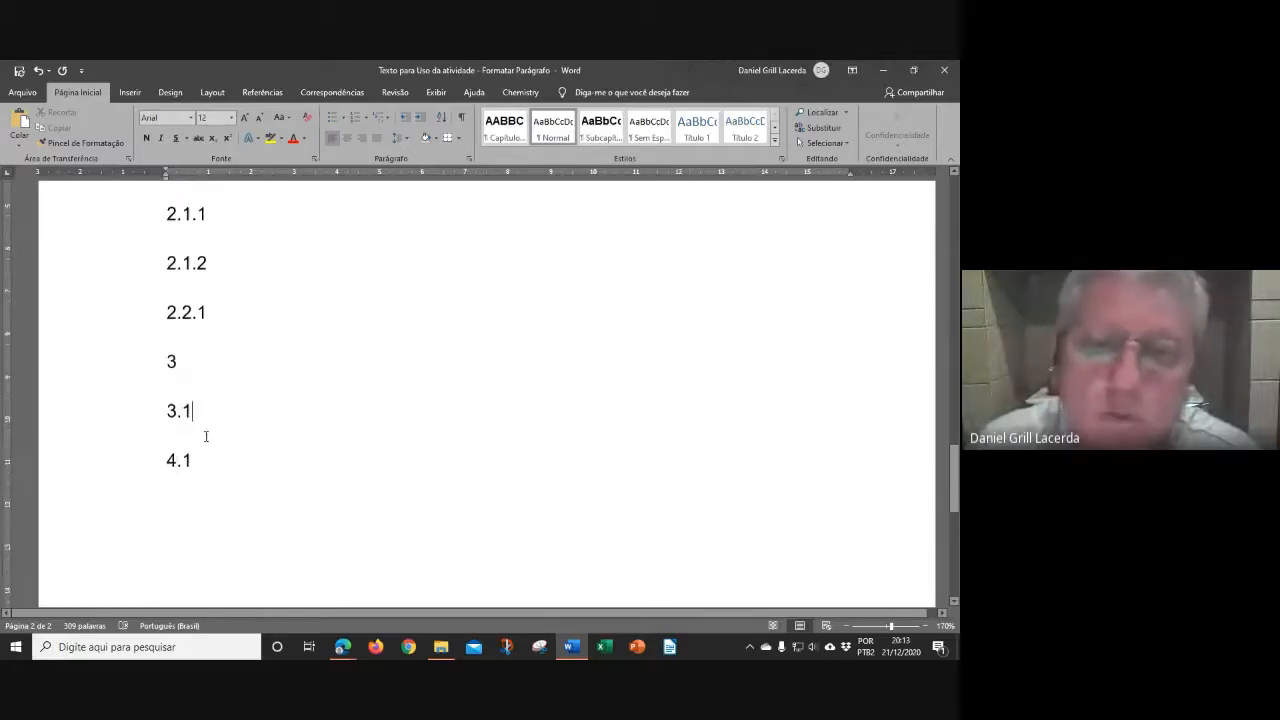
{"action": "scroll", "coordinate": [194, 420], "scroll_direction": "up", "scroll_amount": 4}
{"action": "scroll", "coordinate": [187, 407], "scroll_direction": "down", "scroll_amount": 5}
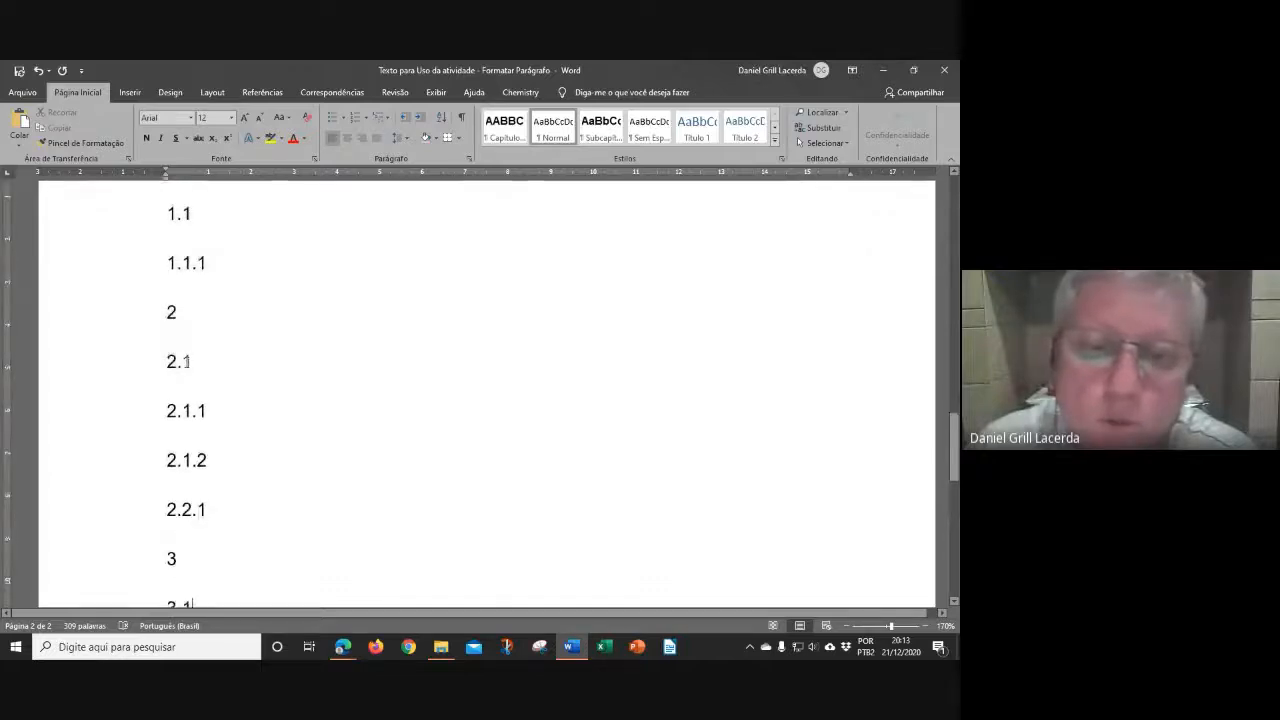
{"action": "left_click_drag", "start_coordinate": [181, 362], "coordinate": [195, 362]}
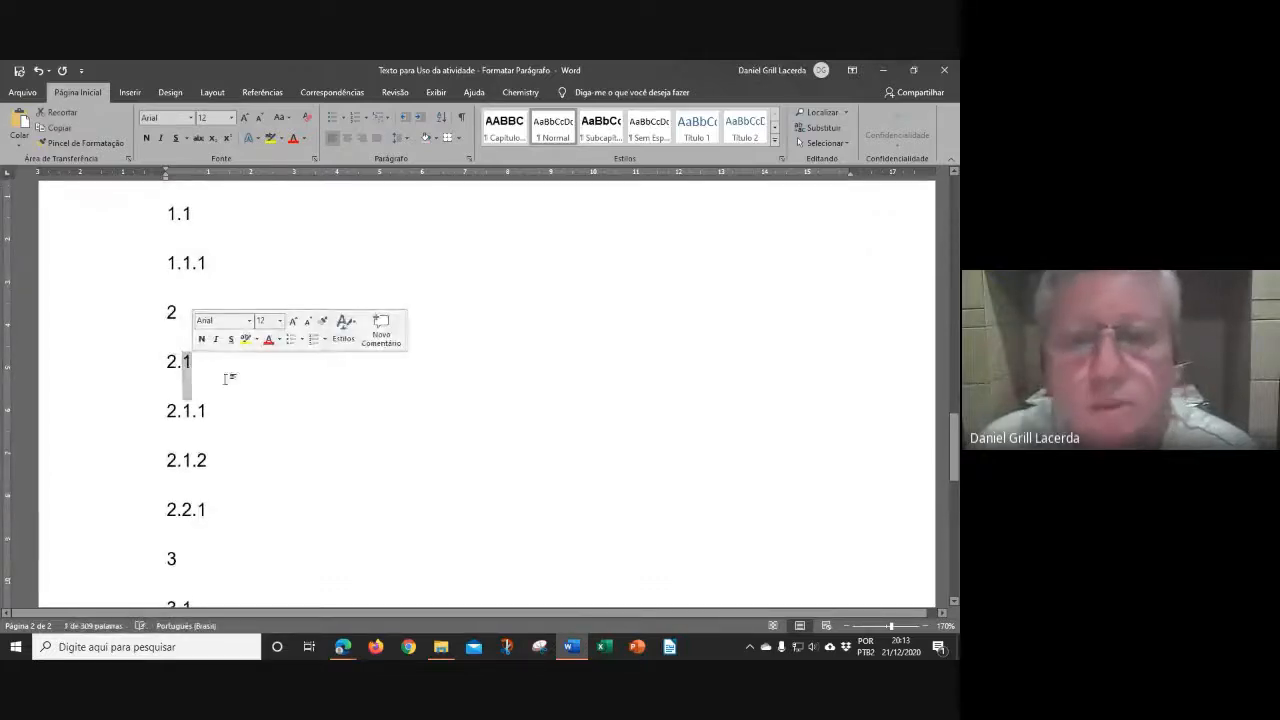
{"action": "scroll", "coordinate": [306, 405], "scroll_direction": "down", "scroll_amount": 4}
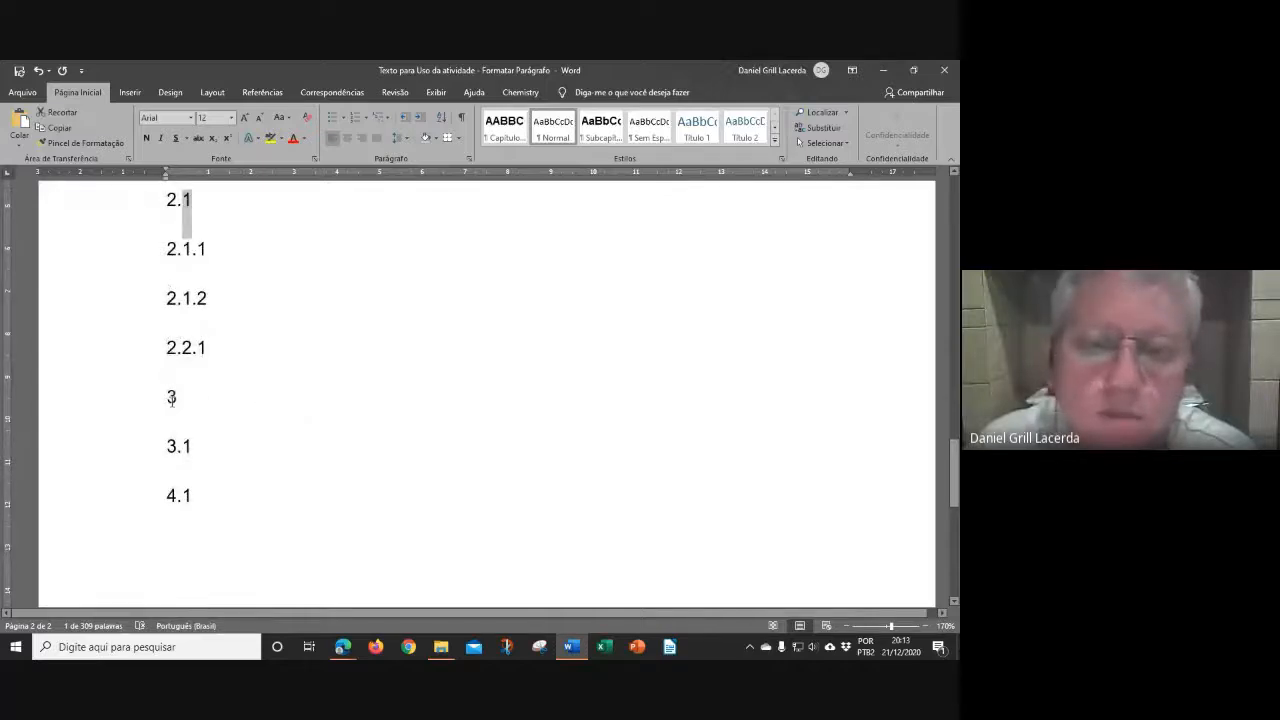
{"action": "scroll", "coordinate": [171, 400], "scroll_direction": "down", "scroll_amount": 3}
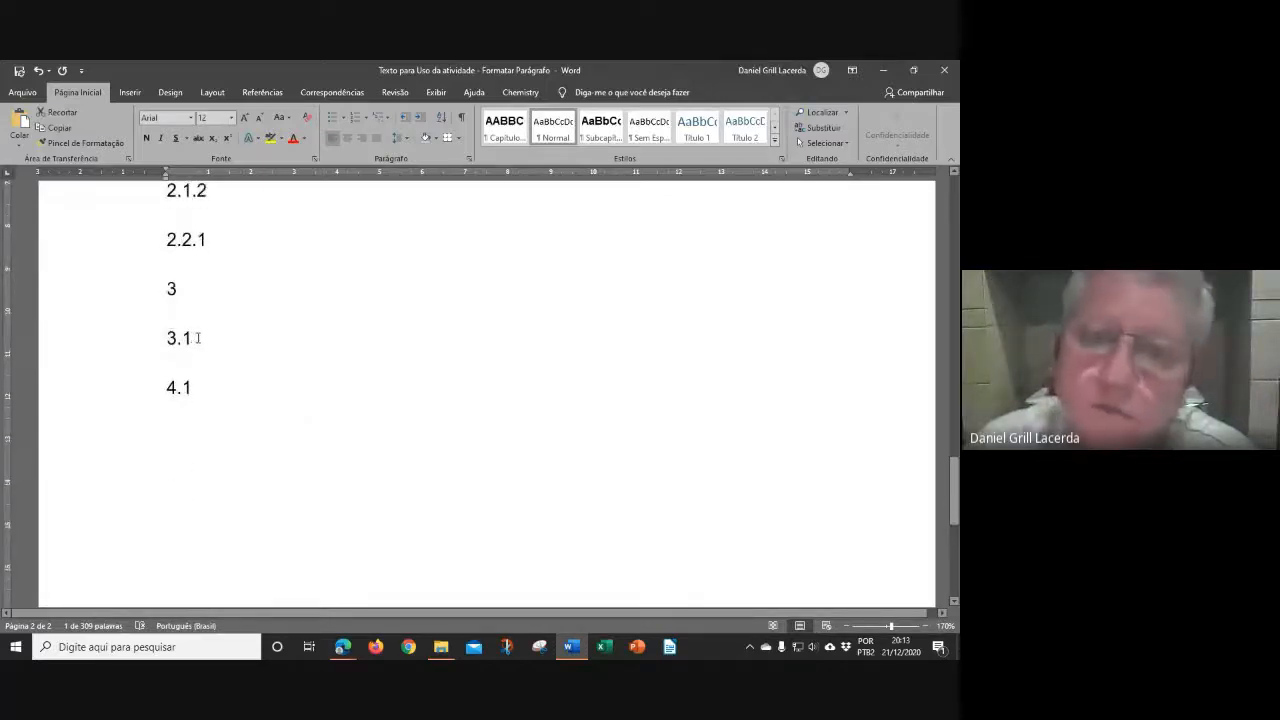
Change the entry 3.1 to 3.2 and insert a new line 3.1 above it, below the entry 3.
{"action": "left_click_drag", "start_coordinate": [190, 339], "coordinate": [182, 339]}
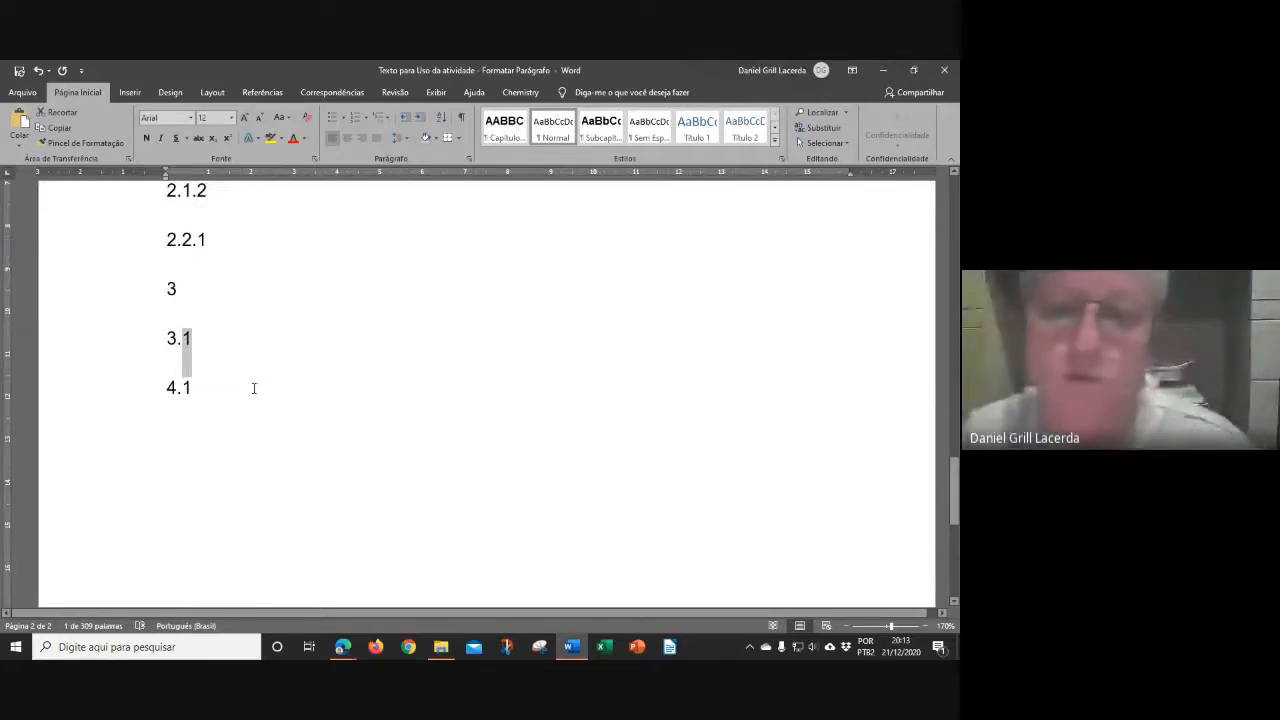
{"action": "type", "text": "2"}
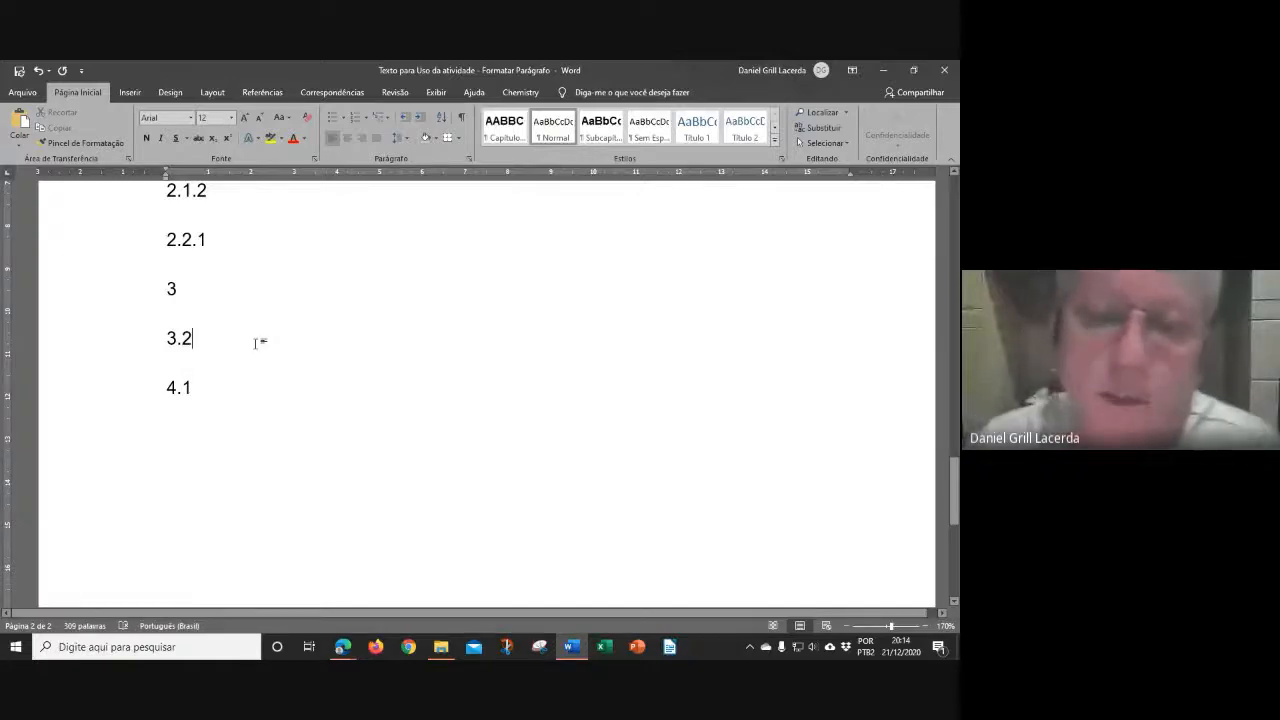
{"action": "left_click", "coordinate": [203, 289]}
{"action": "key", "text": "Return"}
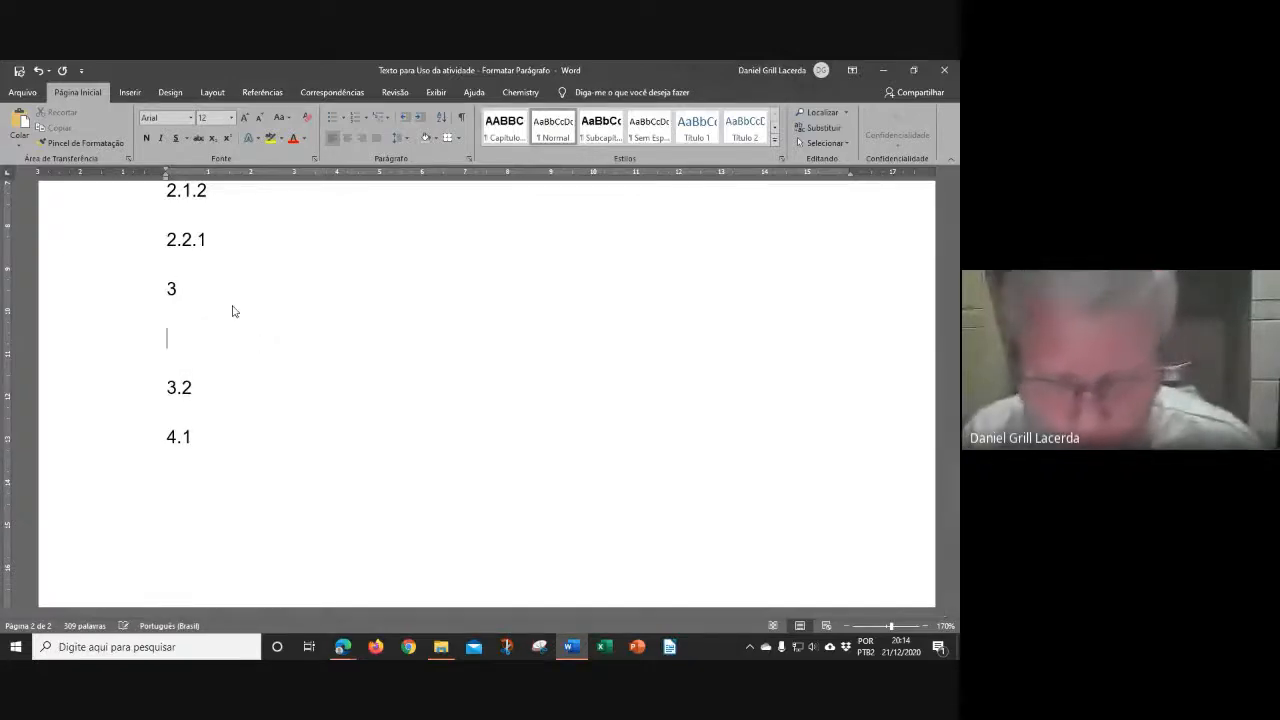
{"action": "type", "text": "3.1"}
Add the third-level lines 3.1.1, 3.1.2 and 3.1.3 between the entries 3.1 and 3.2.
{"action": "key", "text": "Return"}
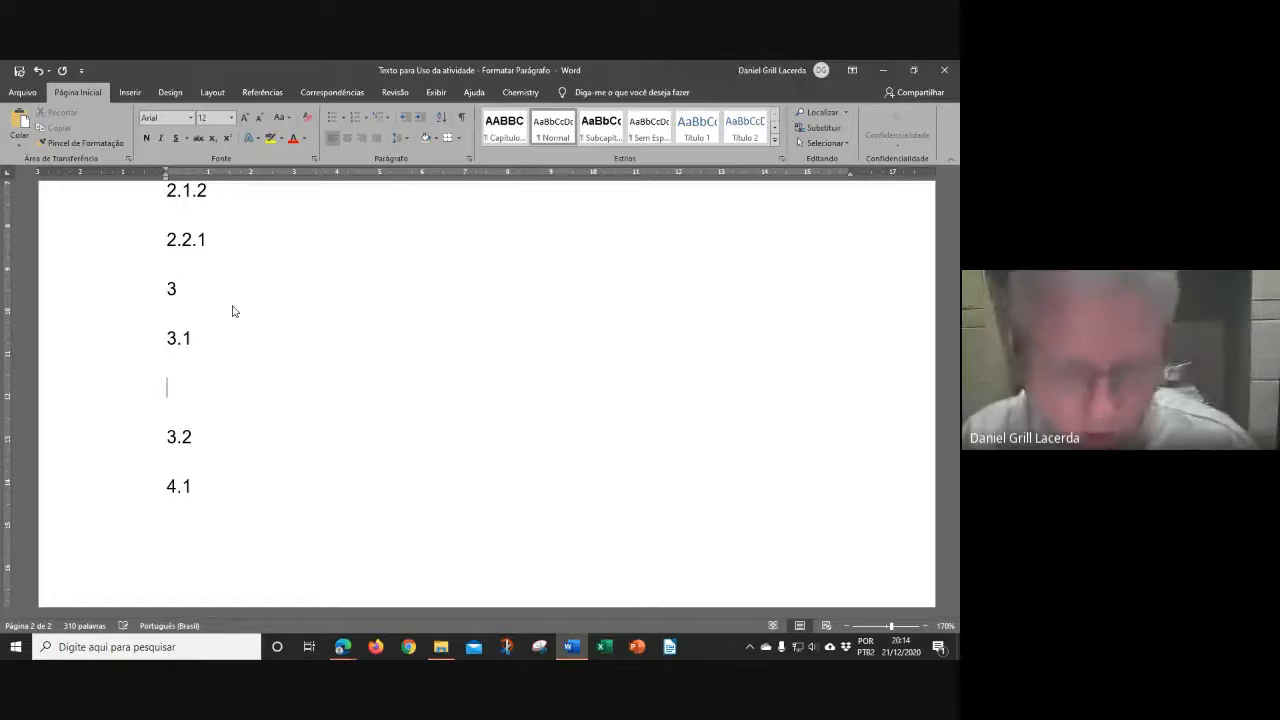
{"action": "type", "text": "3.1."}
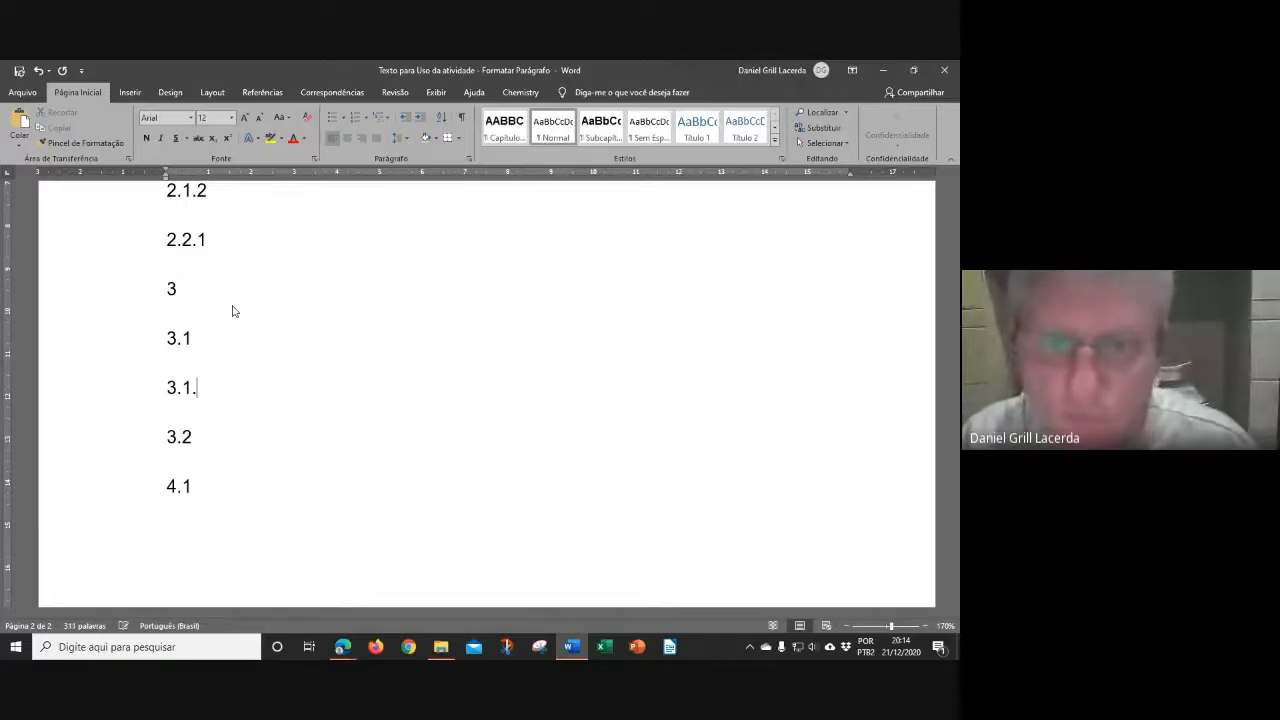
{"action": "type", "text": "1"}
{"action": "key", "text": "Return"}
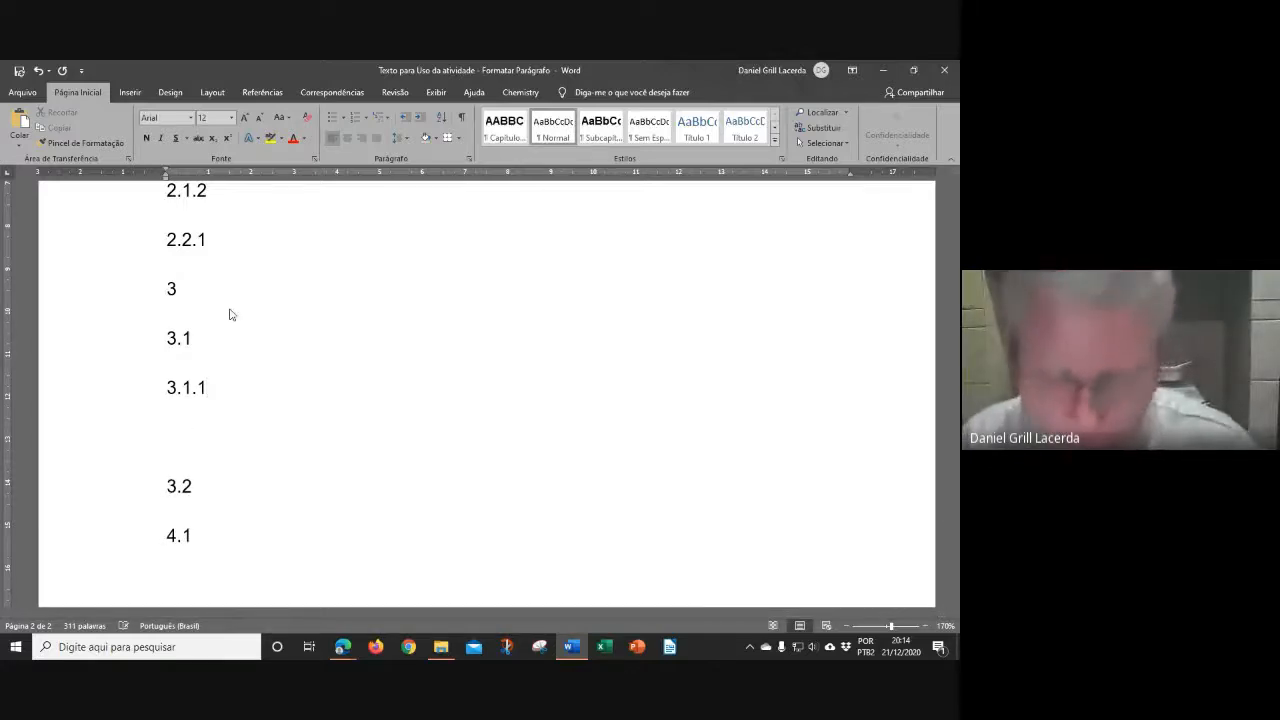
{"action": "type", "text": "3.1.2"}
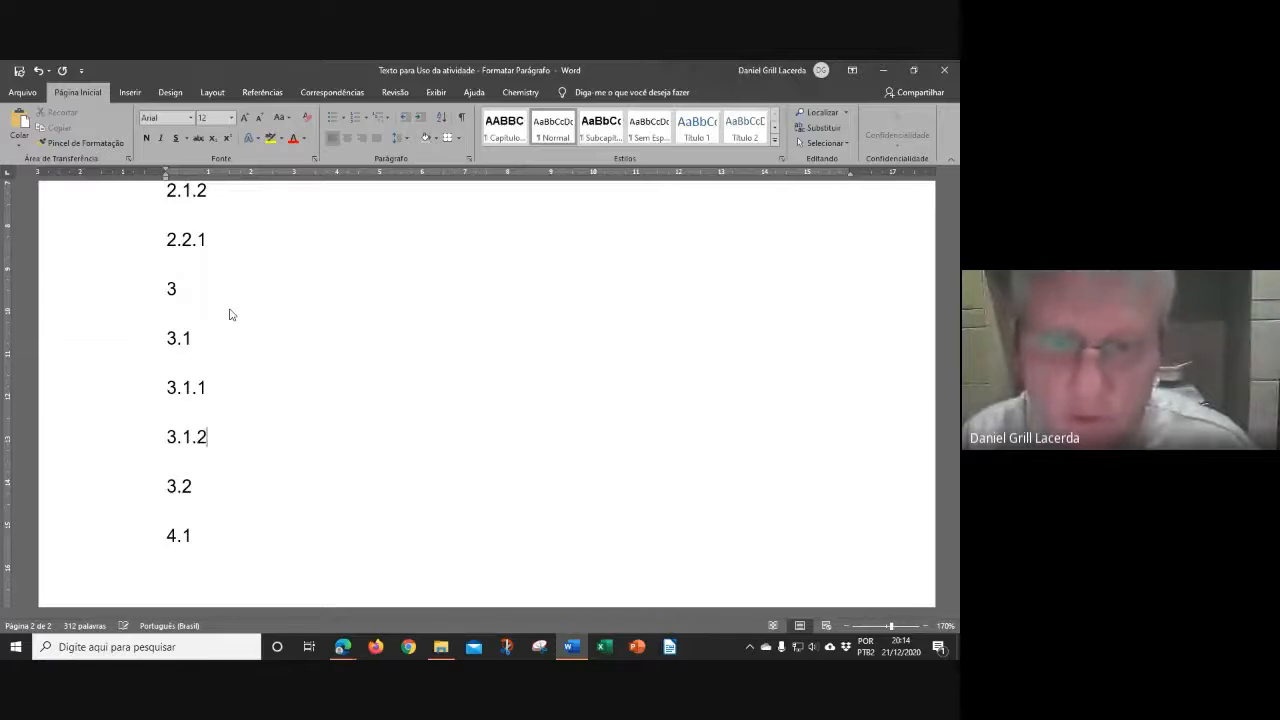
{"action": "key", "text": "Return"}
{"action": "type", "text": "4"}
{"action": "key", "text": "BackSpace"}
{"action": "type", "text": "3.1"}
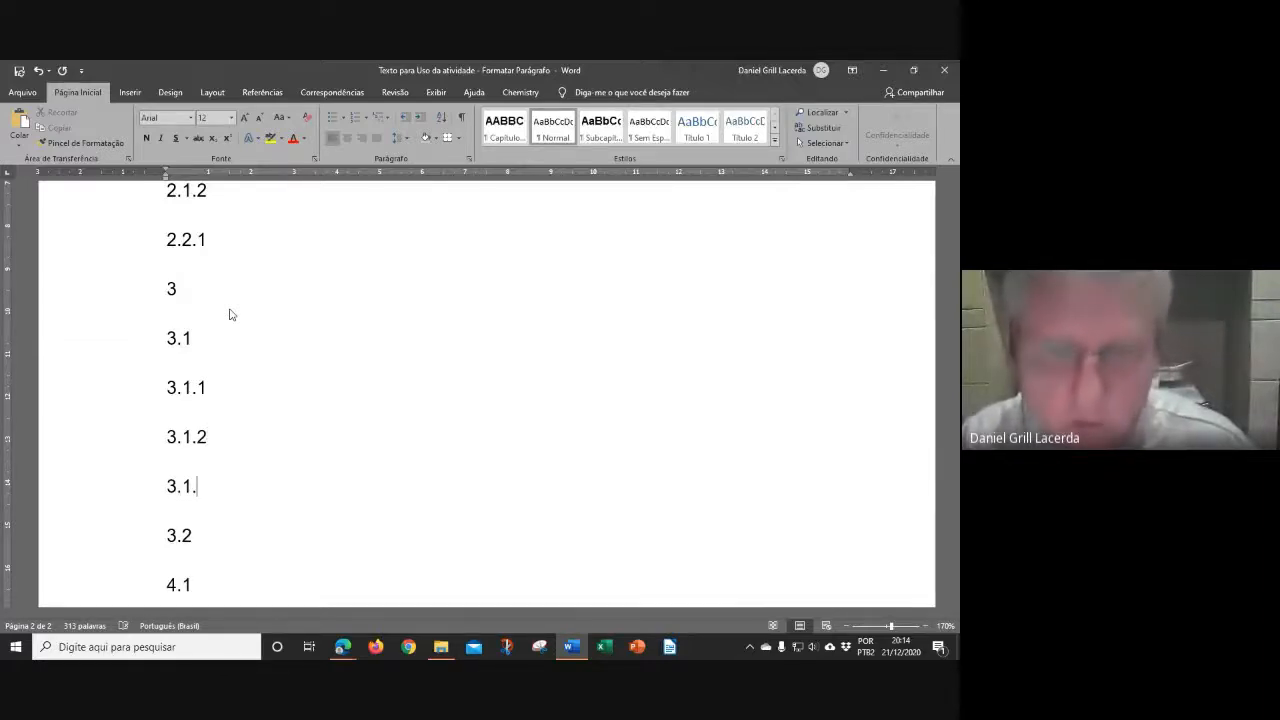
{"action": "type", "text": ".3"}
Add the line 3.2.4 between the entries 3.1.3 and 3.2.
{"action": "key", "text": "Return"}
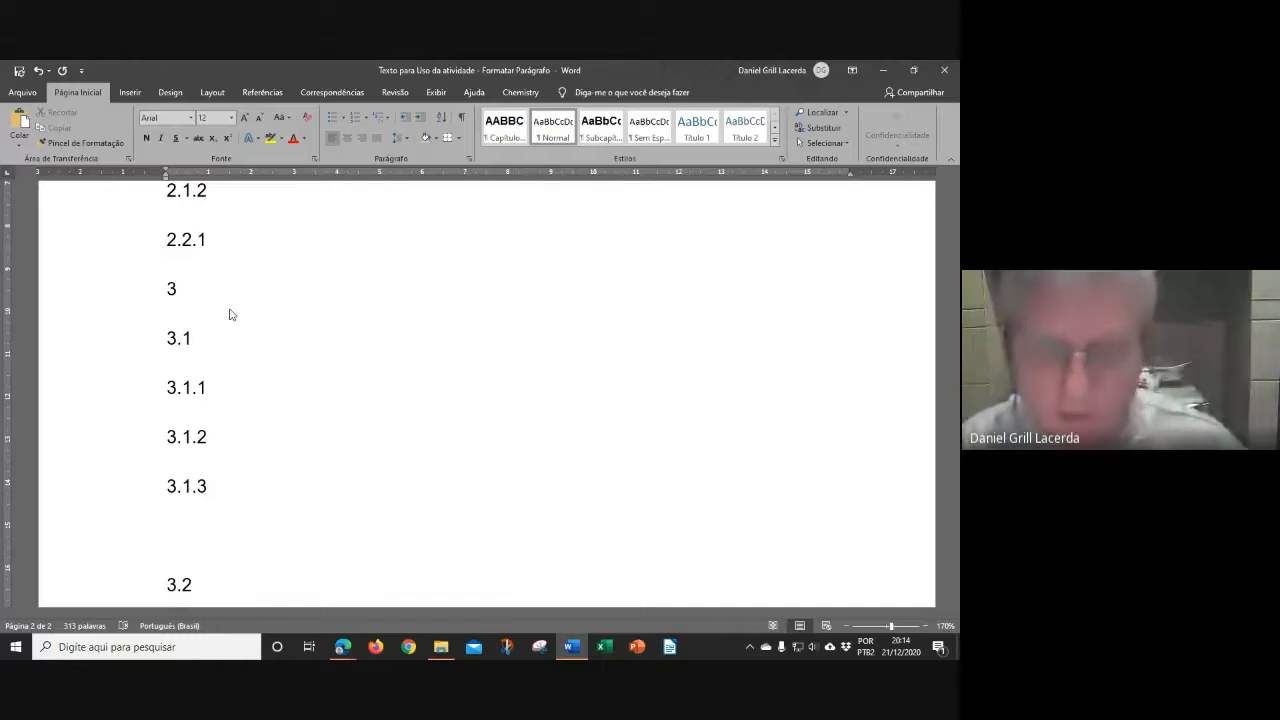
{"action": "type", "text": "3"}
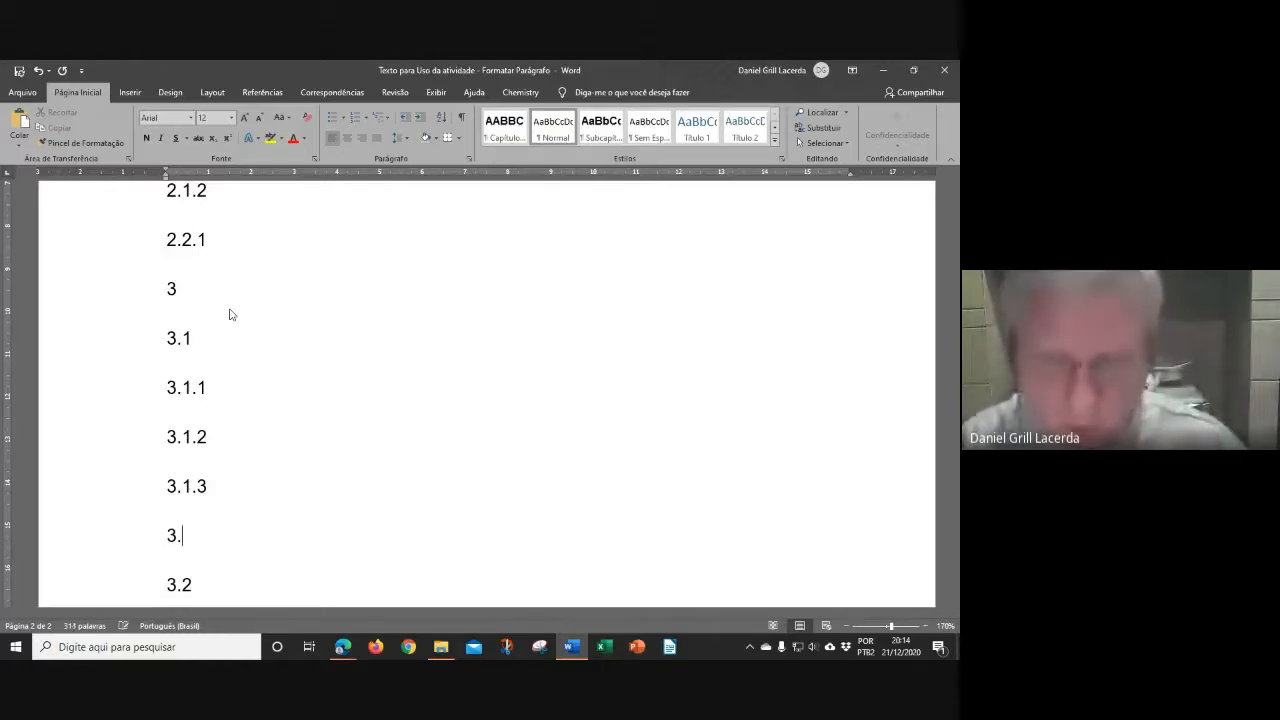
{"action": "type", "text": ".2."}
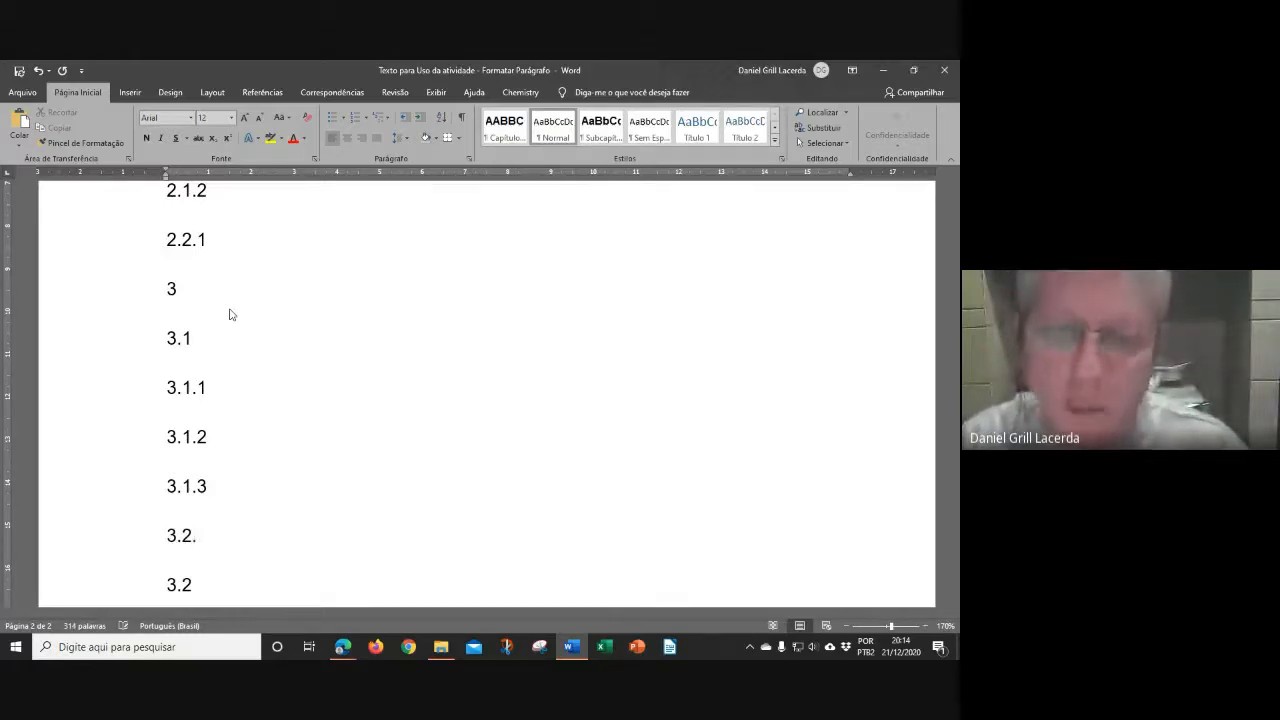
{"action": "type", "text": "1"}
{"action": "key", "text": "BackSpace"}
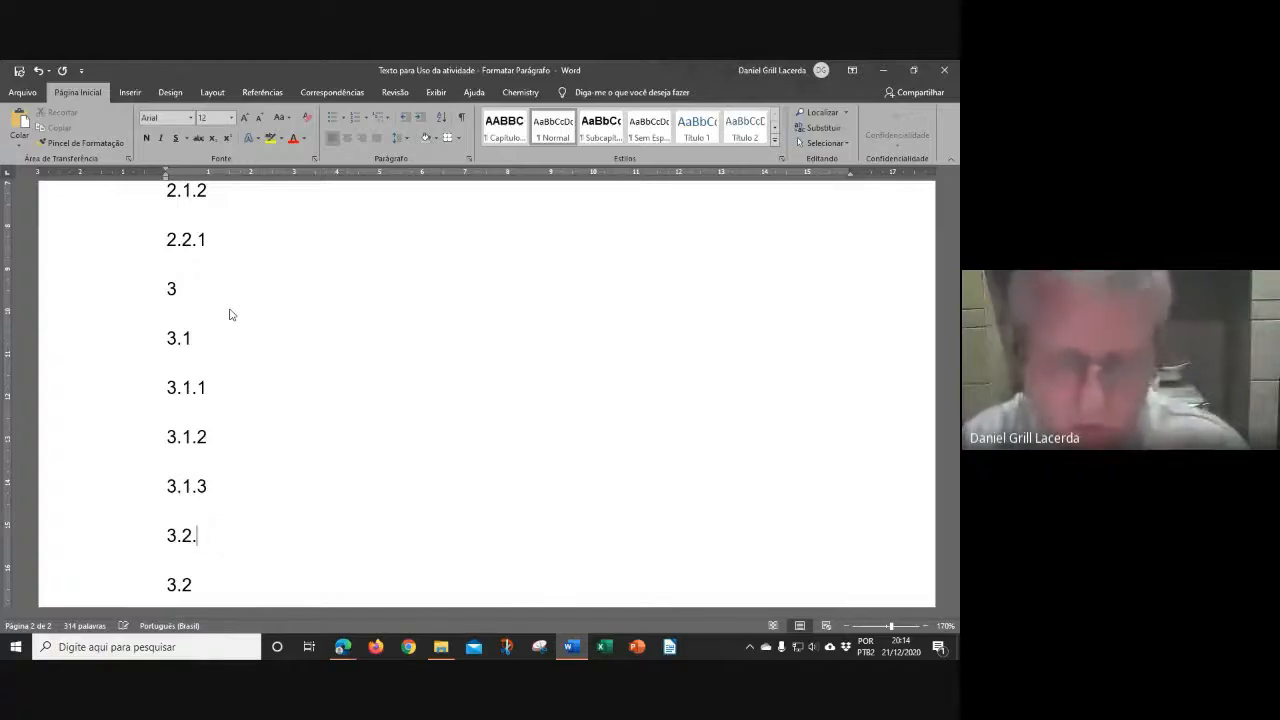
{"action": "type", "text": "4"}
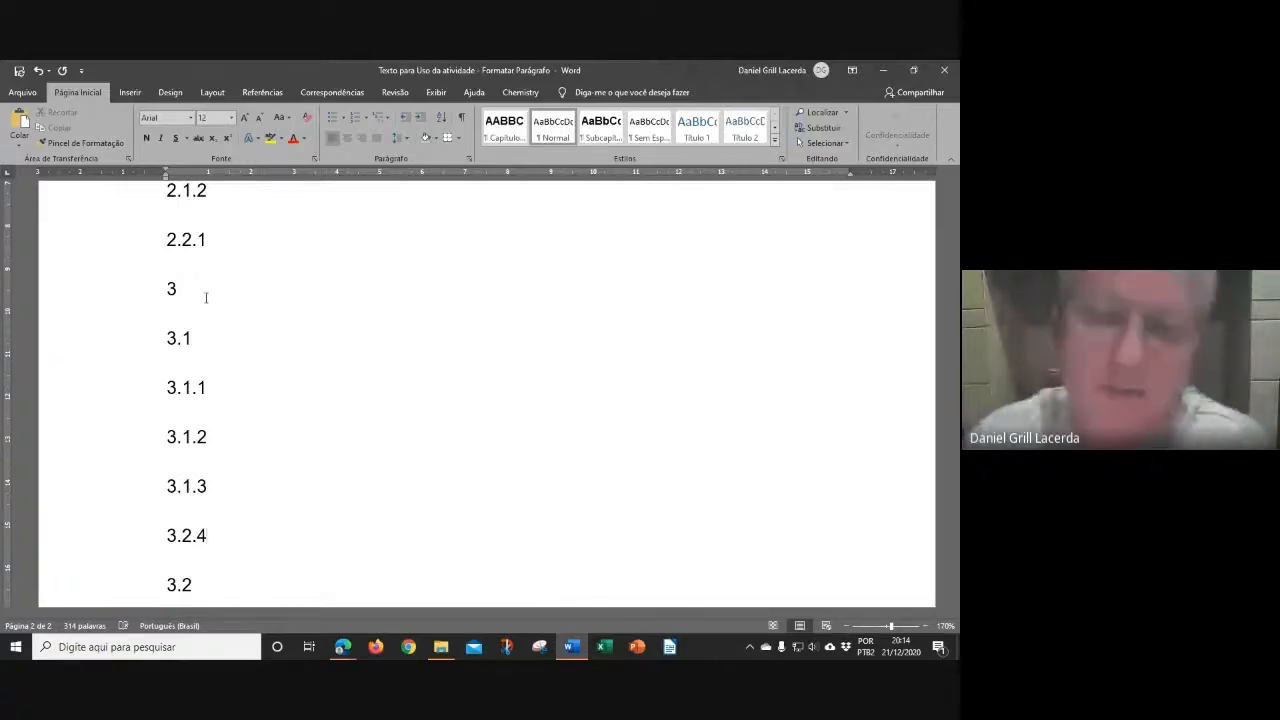
Return to the start of the numbering example and highlight the entries 1, 1.1 and 1.1.1 in turn to review them.
{"action": "scroll", "coordinate": [240, 390], "scroll_direction": "down", "scroll_amount": 2}
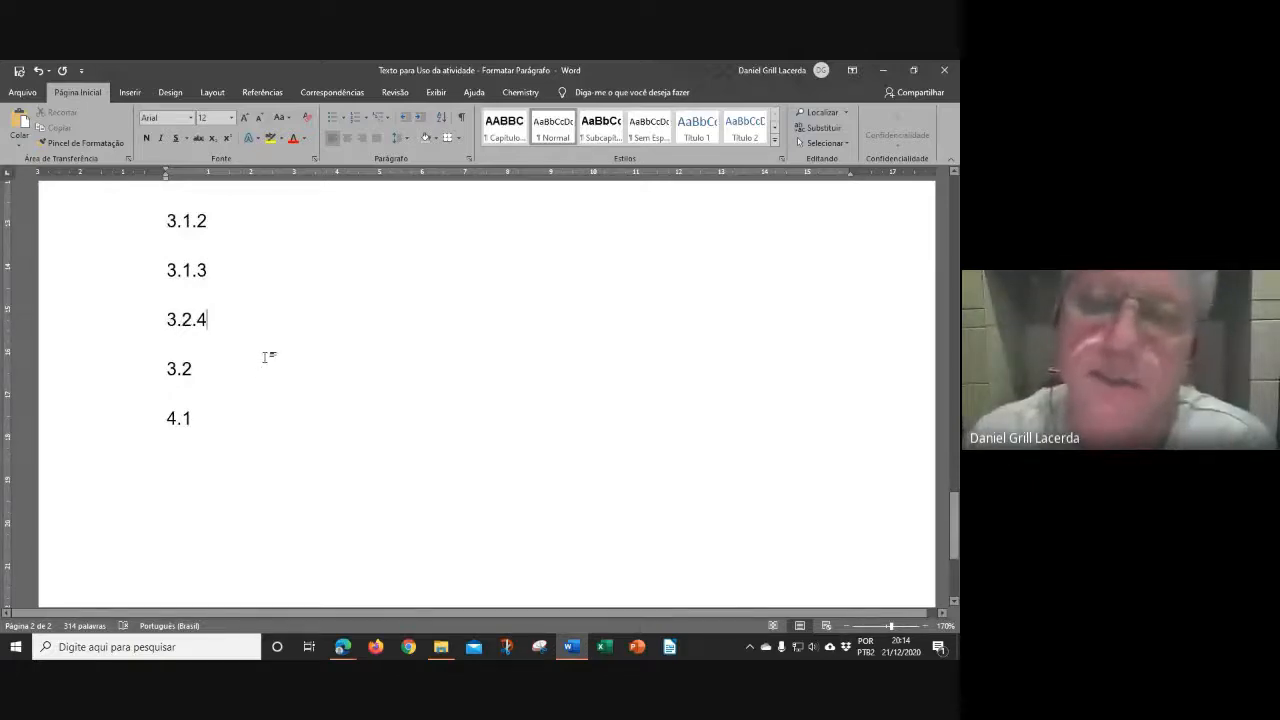
{"action": "scroll", "coordinate": [273, 365], "scroll_direction": "up", "scroll_amount": 1}
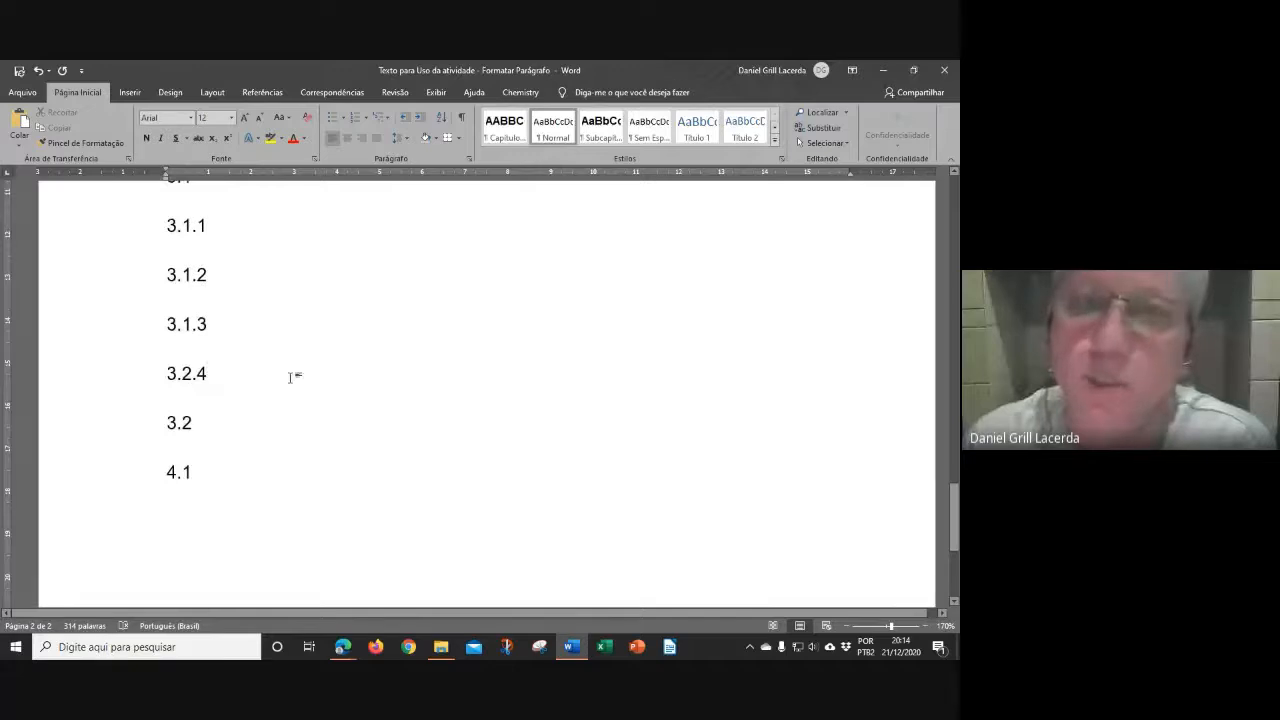
{"action": "scroll", "coordinate": [290, 377], "scroll_direction": "up", "scroll_amount": 1}
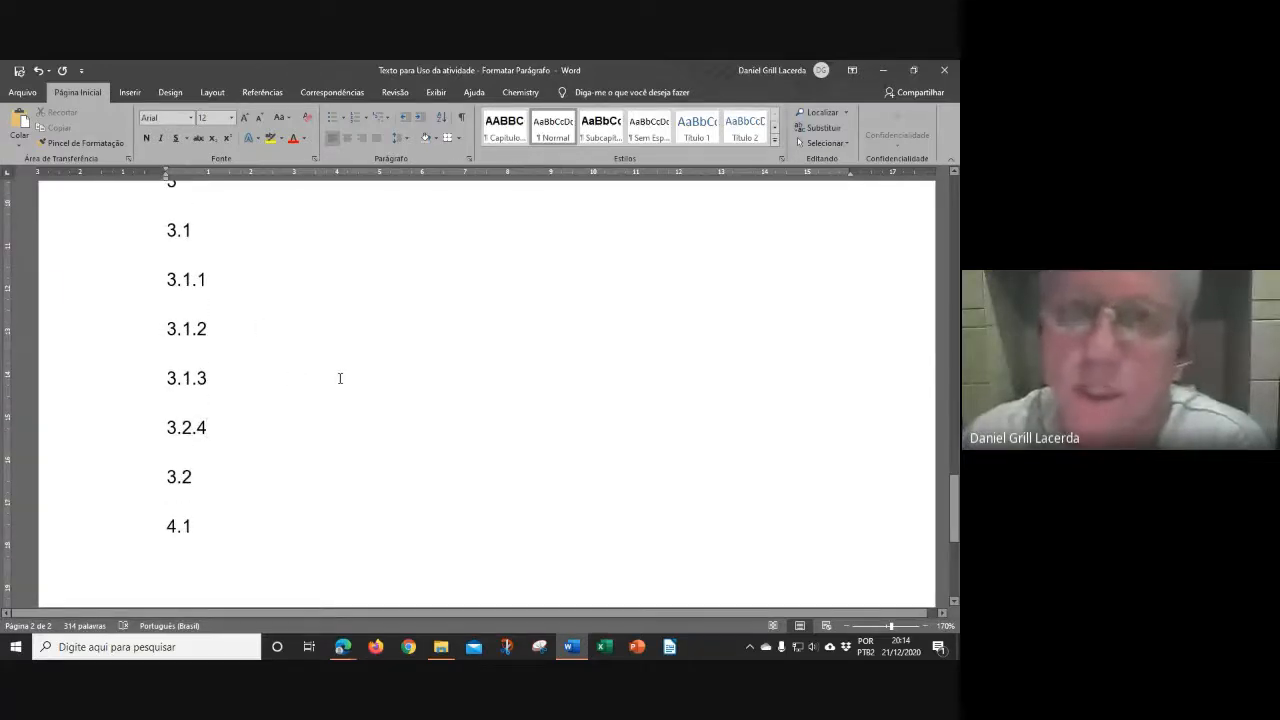
{"action": "scroll", "coordinate": [346, 375], "scroll_direction": "up", "scroll_amount": 1}
{"action": "scroll", "coordinate": [346, 375], "scroll_direction": "up", "scroll_amount": 10}
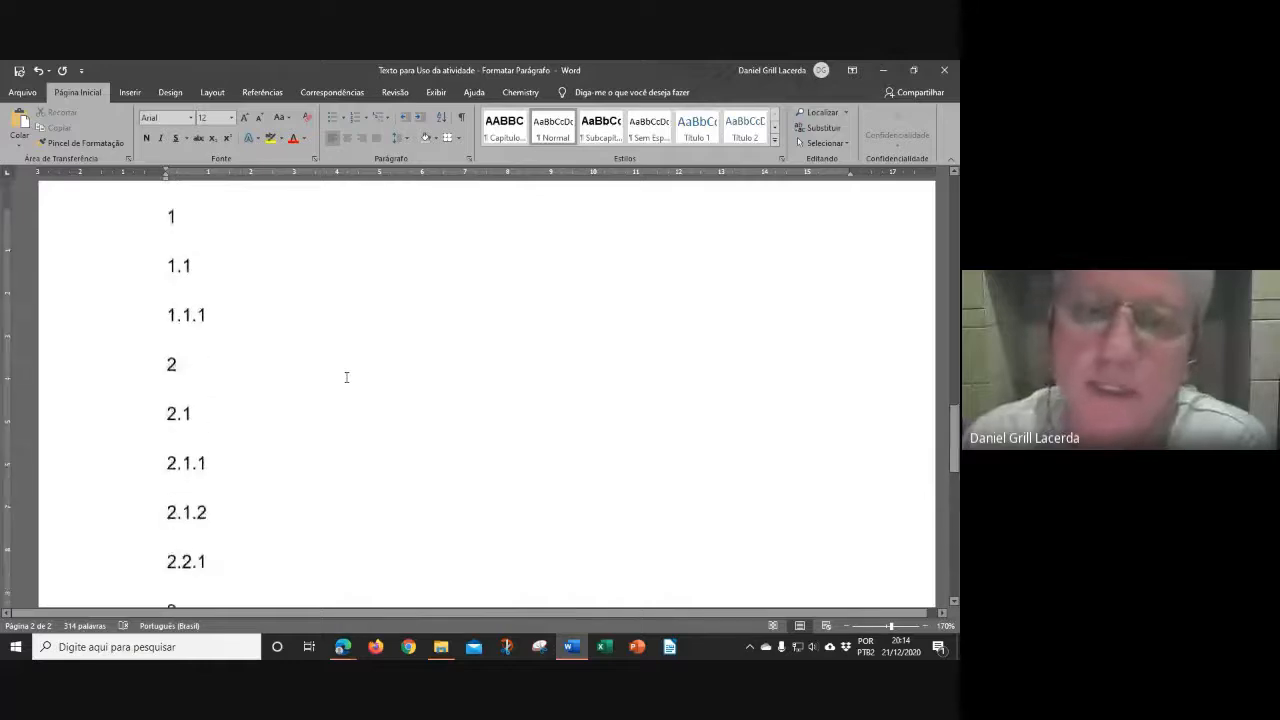
{"action": "double_click", "coordinate": [172, 379]}
{"action": "scroll", "coordinate": [236, 388], "scroll_direction": "down", "scroll_amount": 3}
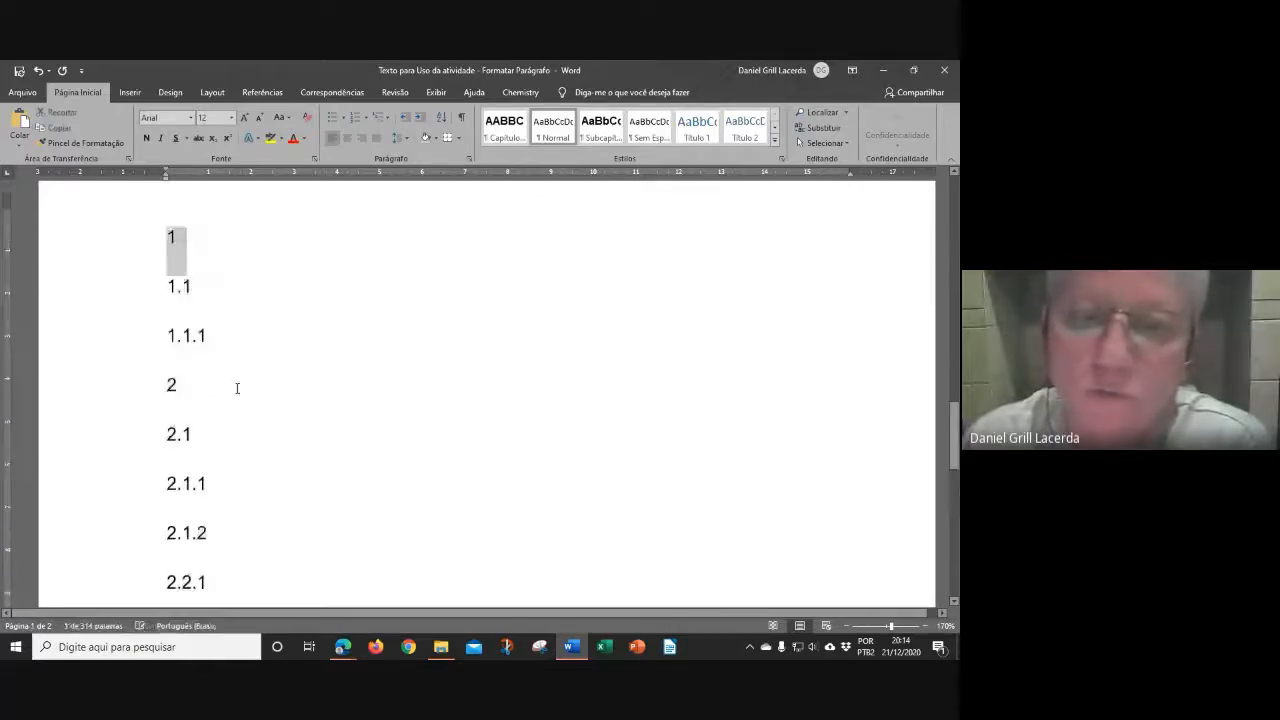
{"action": "double_click", "coordinate": [172, 268]}
{"action": "scroll", "coordinate": [243, 306], "scroll_direction": "down", "scroll_amount": 1}
{"action": "scroll", "coordinate": [243, 306], "scroll_direction": "down", "scroll_amount": 2}
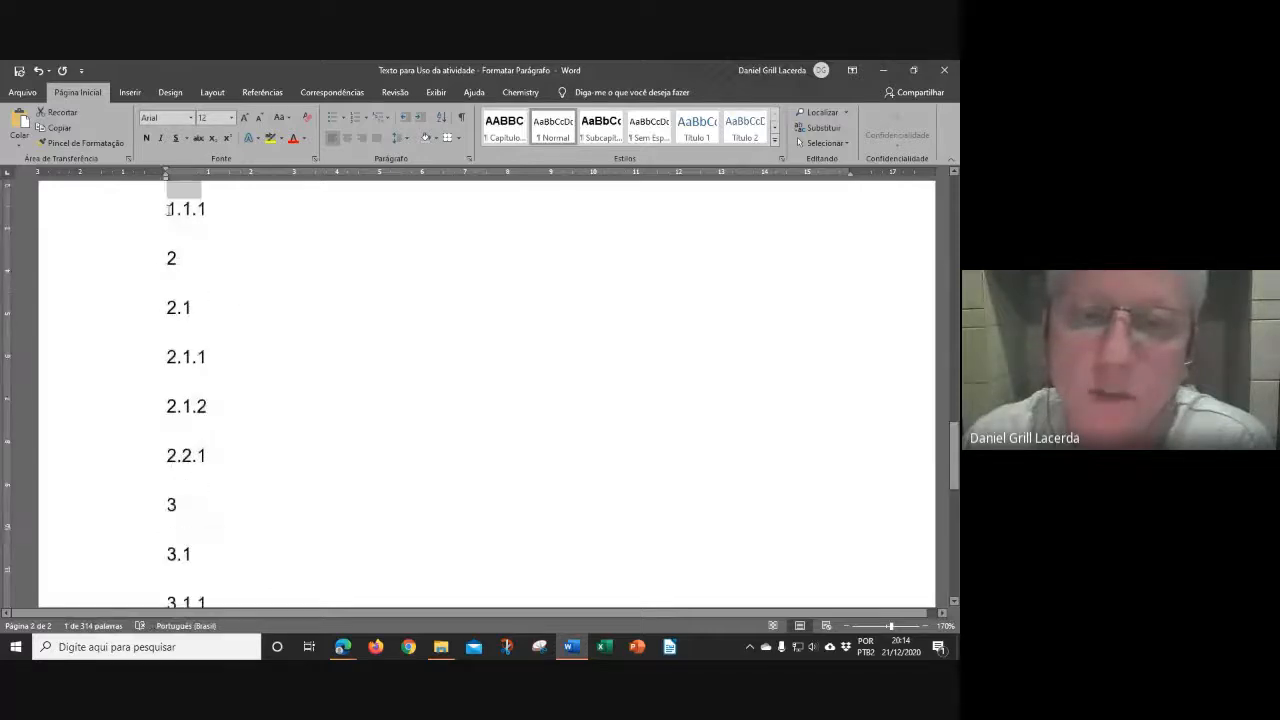
{"action": "double_click", "coordinate": [186, 208]}
Highlight the entries 2, 2.1, 2.1.1, 2.1.2 and 2.2.1 in turn to review the second section's numbering.
{"action": "double_click", "coordinate": [172, 258]}
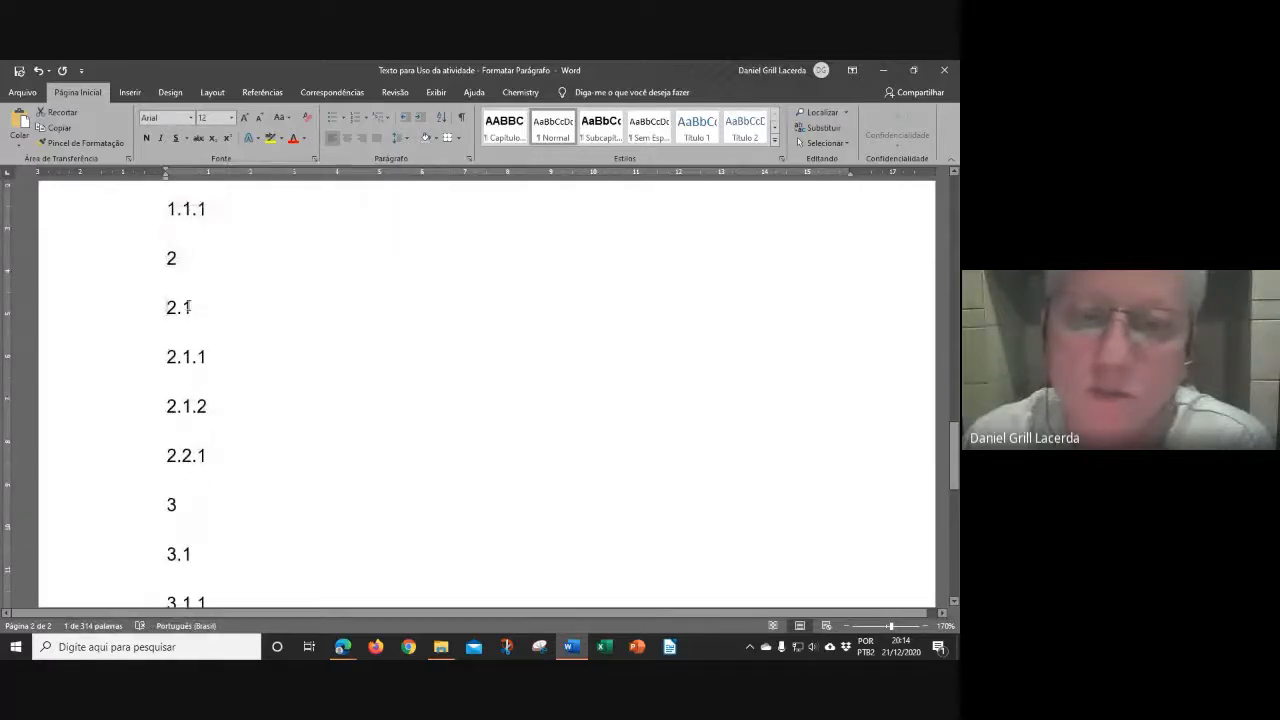
{"action": "double_click", "coordinate": [172, 307]}
{"action": "double_click", "coordinate": [175, 357]}
{"action": "scroll", "coordinate": [224, 379], "scroll_direction": "down", "scroll_amount": 1}
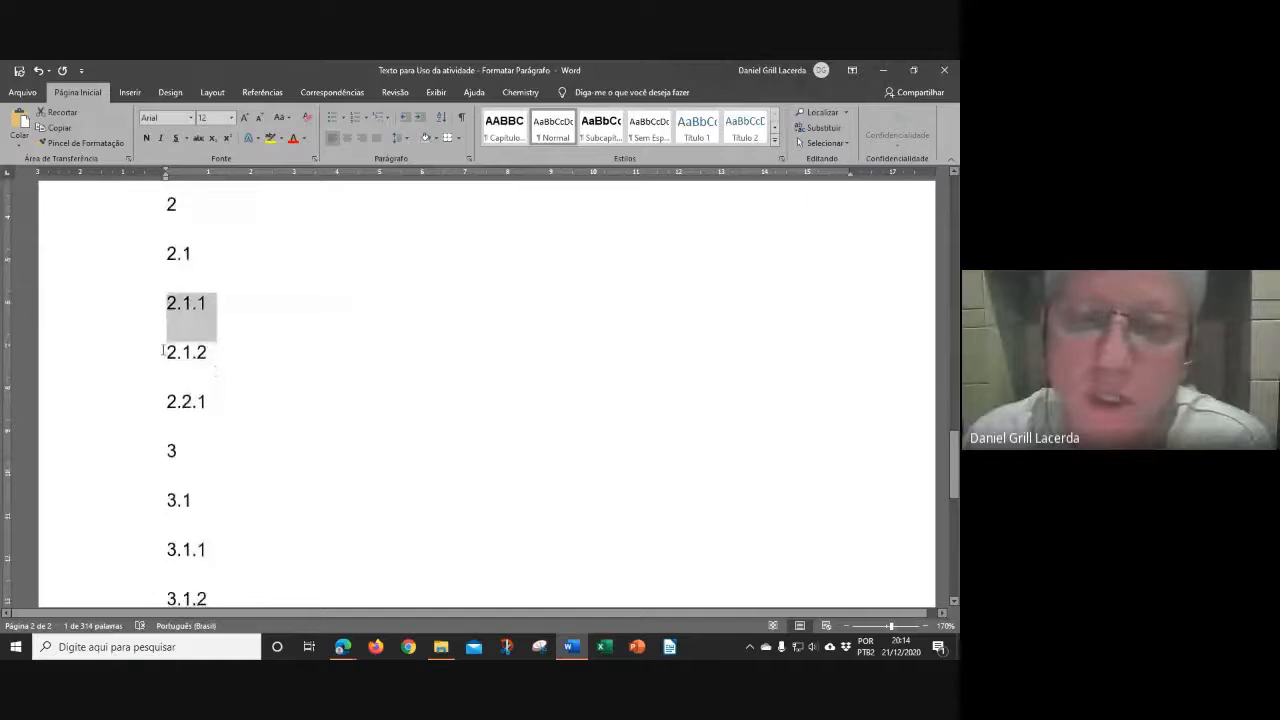
{"action": "double_click", "coordinate": [186, 352]}
{"action": "double_click", "coordinate": [212, 401]}
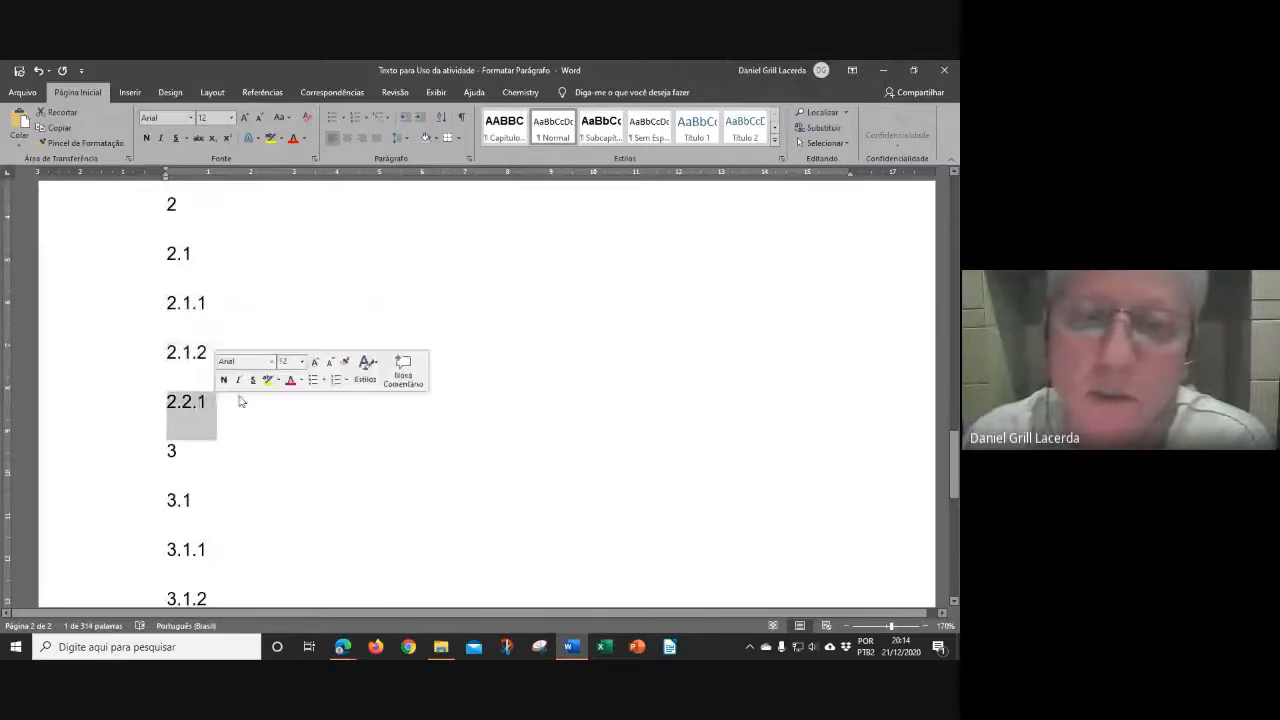
Highlight the entries 3, 3.1, 3.1.1, 3.1.2, 3.1.3, 3.2.4, 3.2 and 4.1 in turn to review the remaining numbering.
{"action": "scroll", "coordinate": [243, 396], "scroll_direction": "down", "scroll_amount": 3}
{"action": "double_click", "coordinate": [172, 289]}
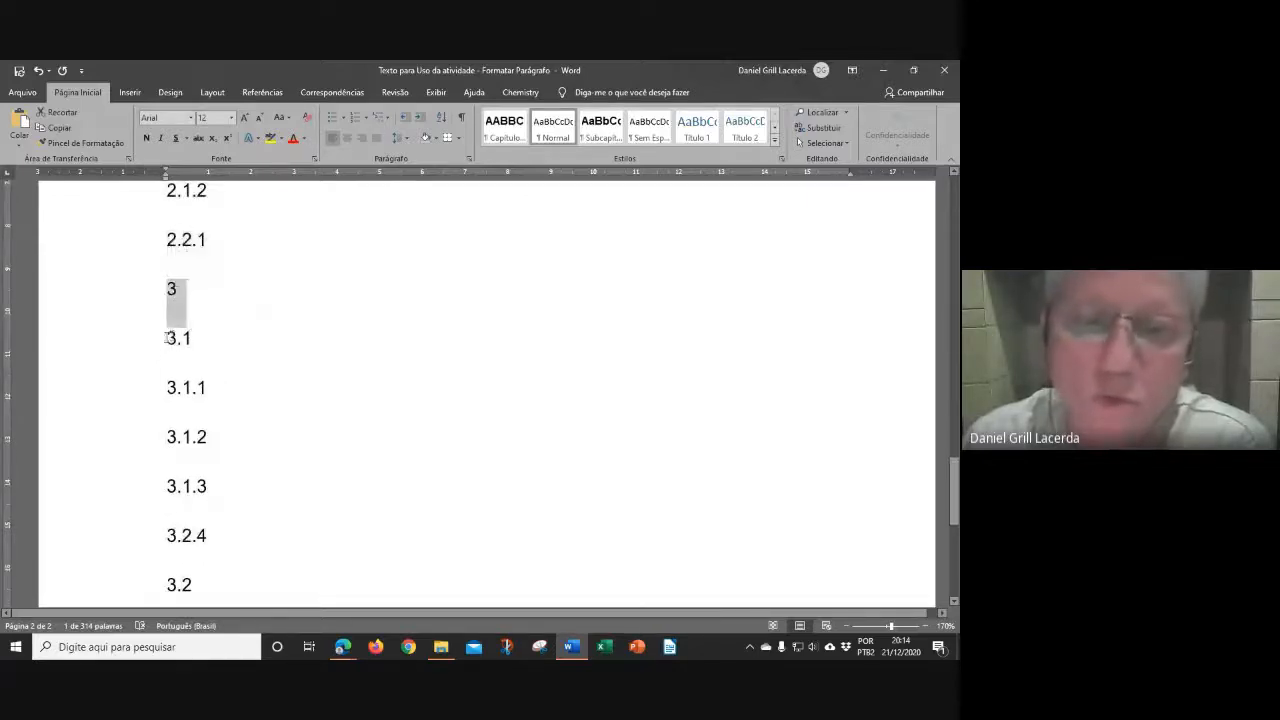
{"action": "double_click", "coordinate": [178, 338]}
{"action": "double_click", "coordinate": [180, 388]}
{"action": "scroll", "coordinate": [249, 413], "scroll_direction": "down", "scroll_amount": 2}
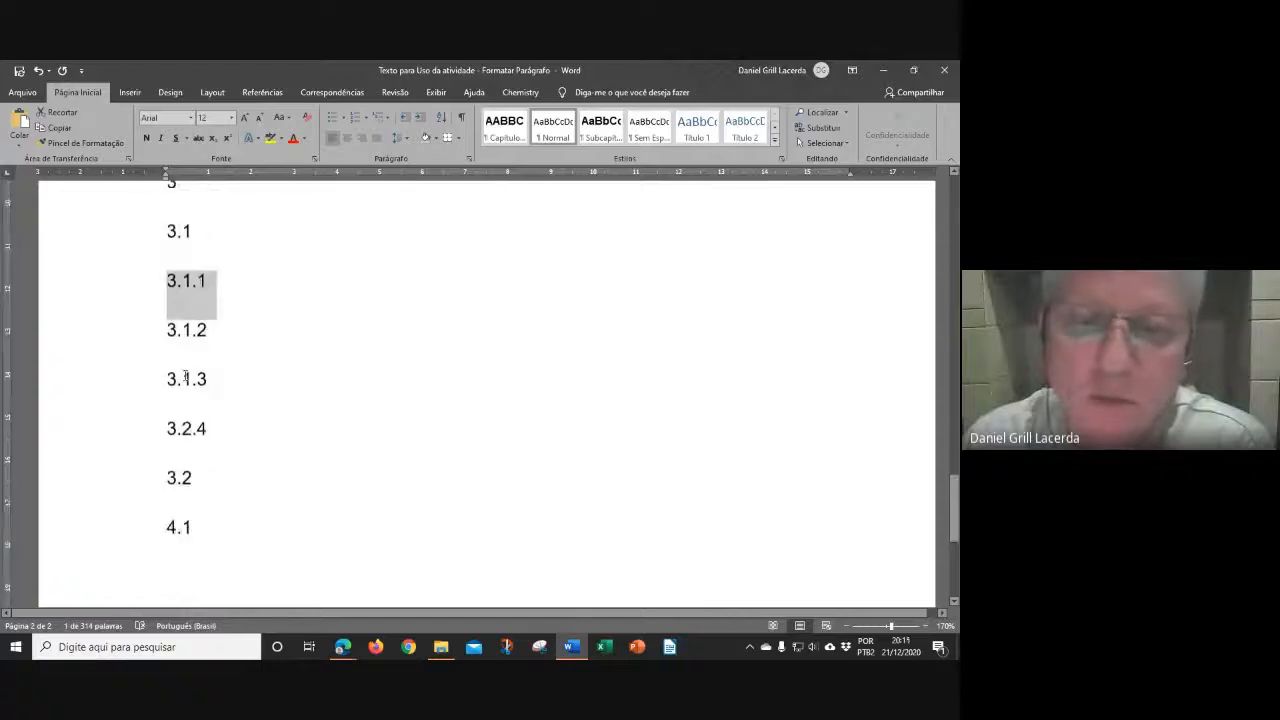
{"action": "left_click", "coordinate": [143, 334]}
{"action": "left_click", "coordinate": [140, 385]}
{"action": "left_click", "coordinate": [140, 432]}
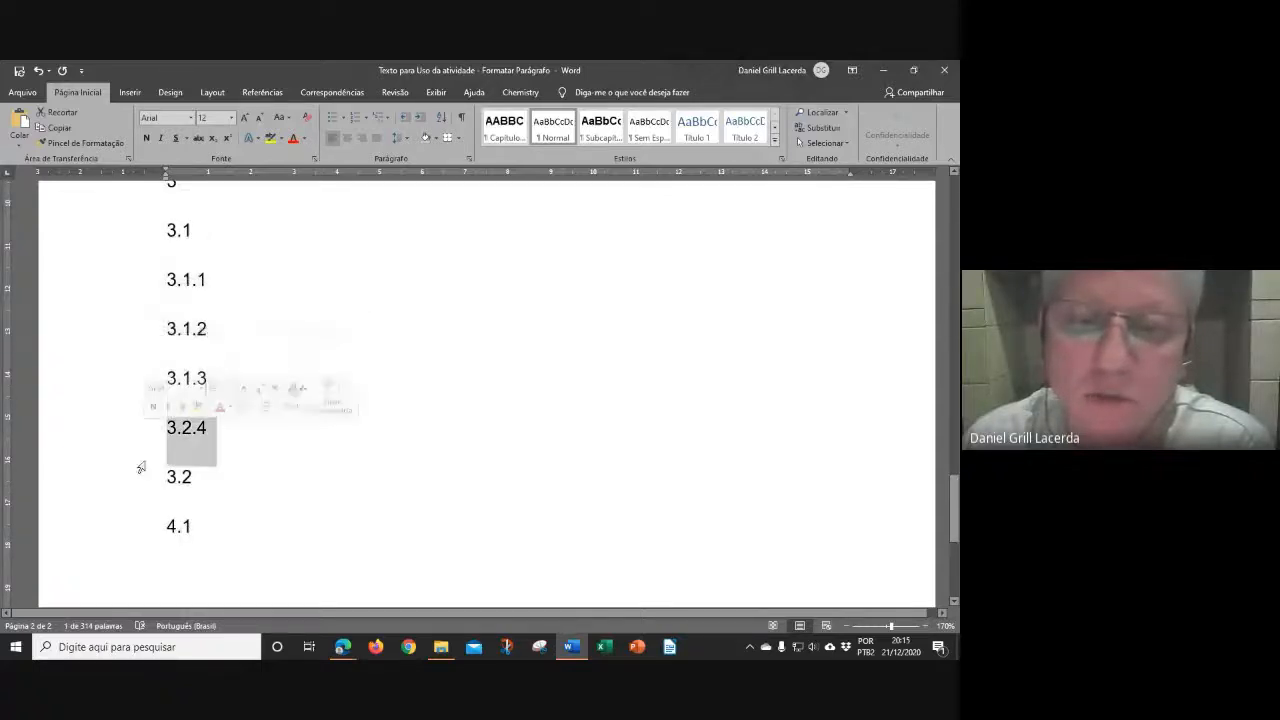
{"action": "left_click", "coordinate": [143, 486]}
{"action": "left_click", "coordinate": [145, 536]}
{"action": "left_click", "coordinate": [440, 447]}
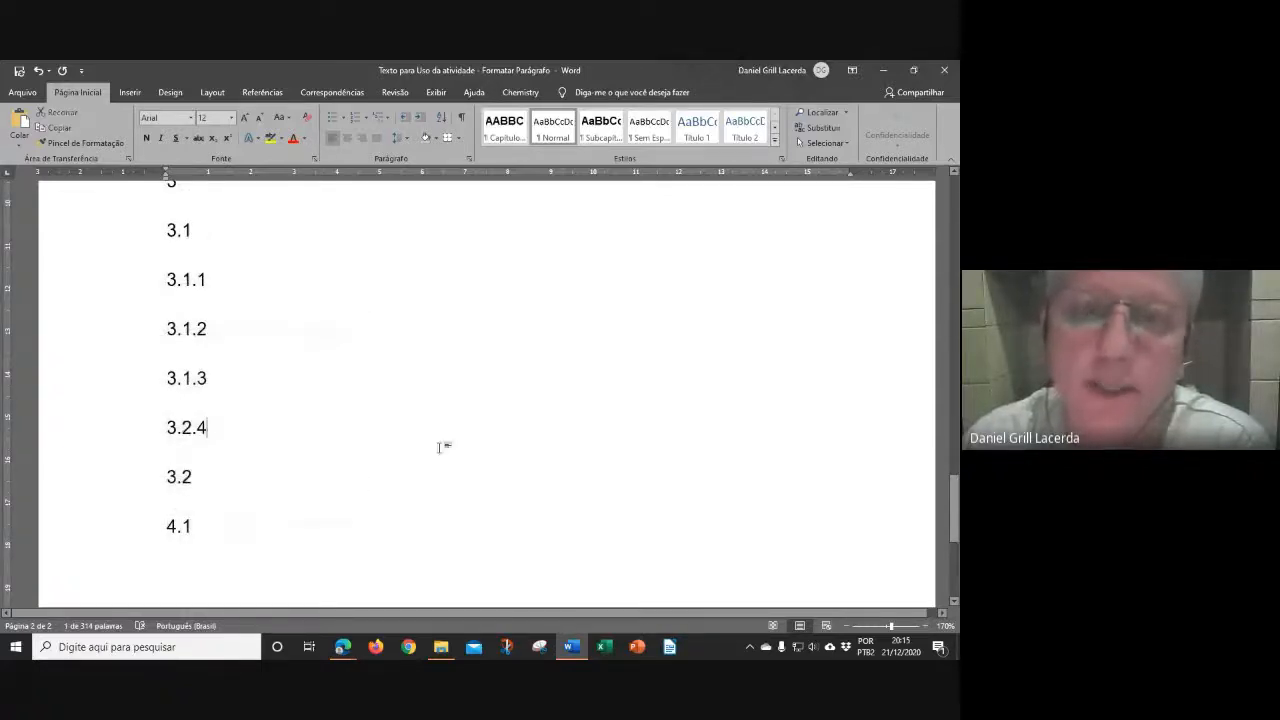
Return to the start of the numbering example and highlight the first digit of the entry 1.1 to review it.
{"action": "scroll", "coordinate": [368, 447], "scroll_direction": "up", "scroll_amount": 6}
{"action": "scroll", "coordinate": [368, 446], "scroll_direction": "up", "scroll_amount": 5}
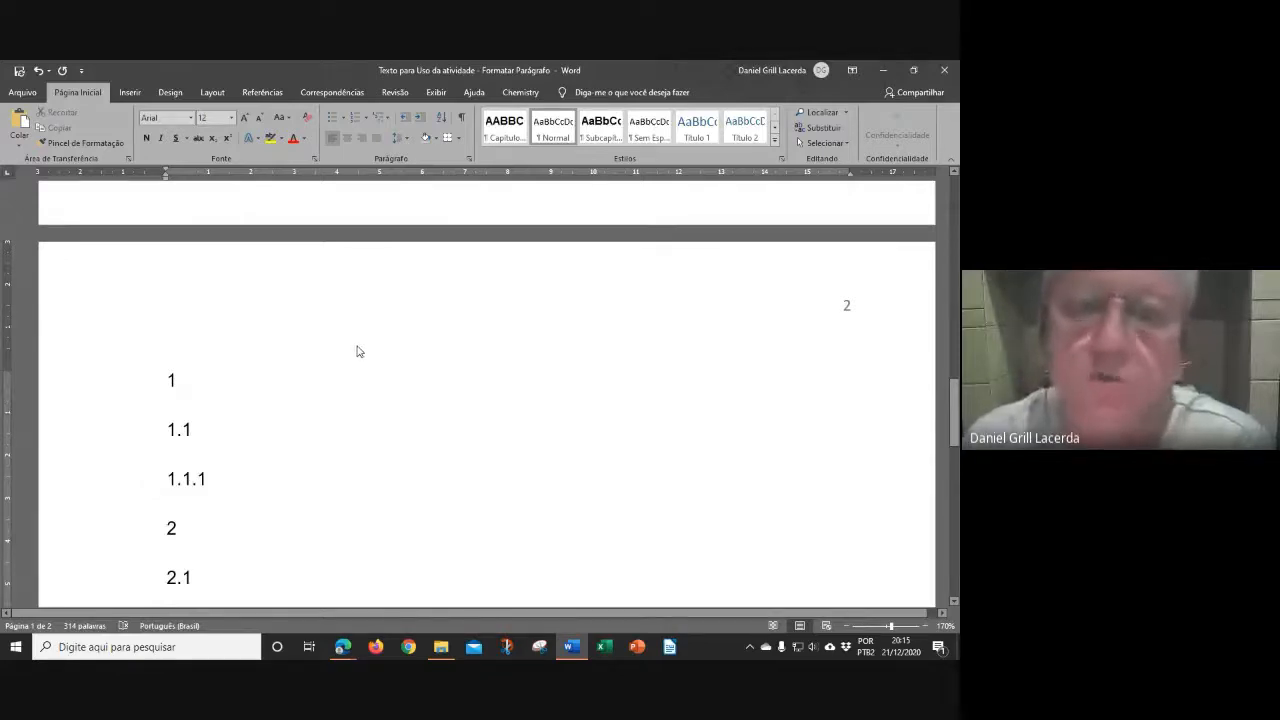
{"action": "scroll", "coordinate": [360, 347], "scroll_direction": "down", "scroll_amount": 2}
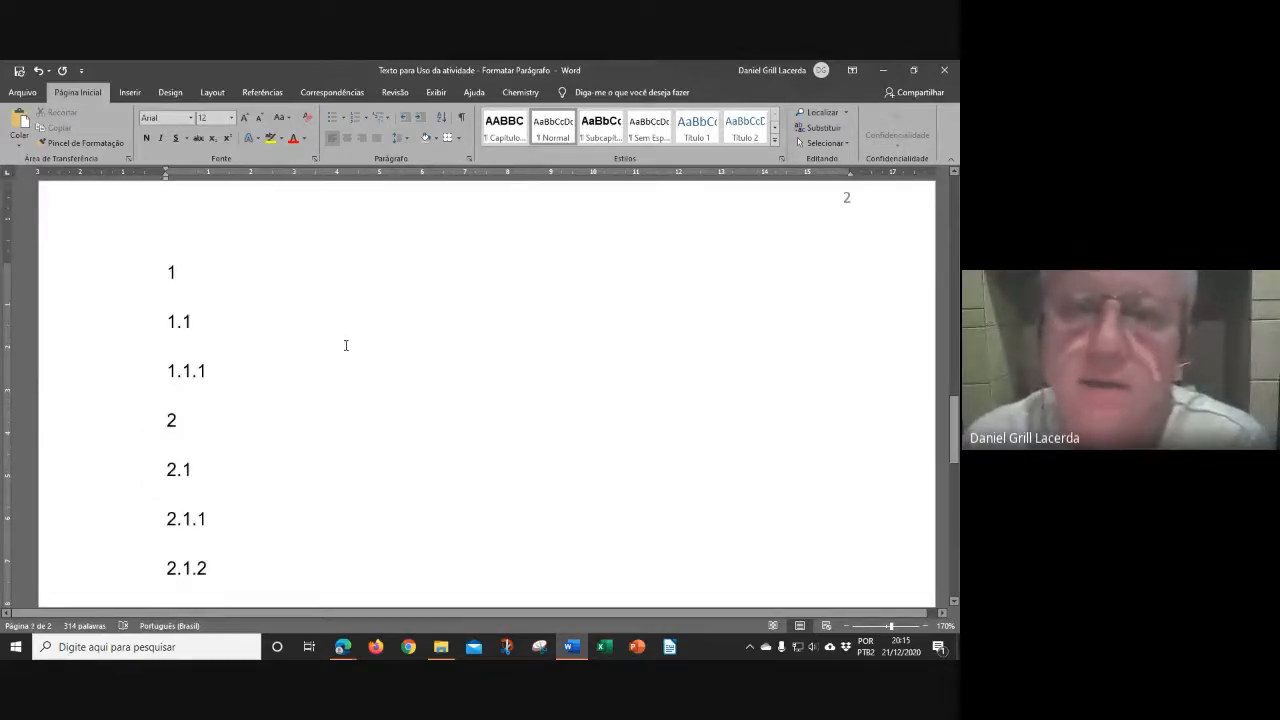
{"action": "scroll", "coordinate": [348, 346], "scroll_direction": "up", "scroll_amount": 2}
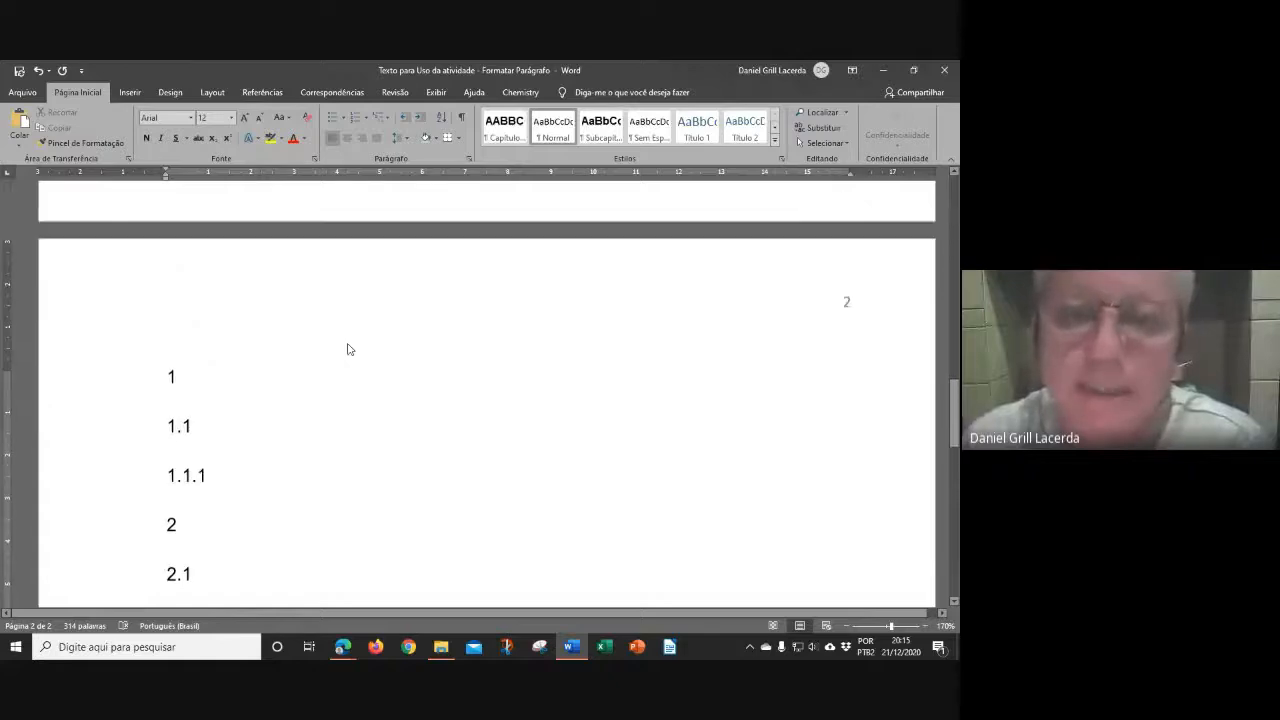
{"action": "scroll", "coordinate": [348, 346], "scroll_direction": "down", "scroll_amount": 4}
{"action": "scroll", "coordinate": [194, 350], "scroll_direction": "up", "scroll_amount": 2}
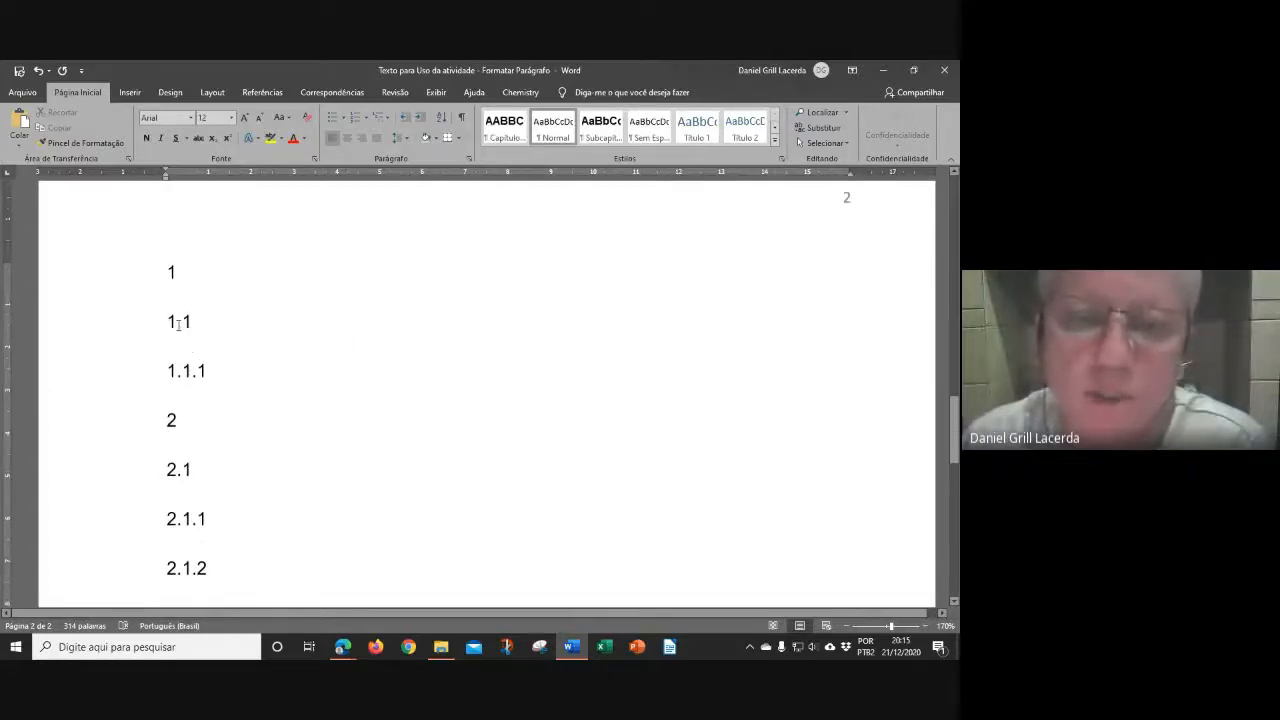
{"action": "left_click", "coordinate": [178, 322]}
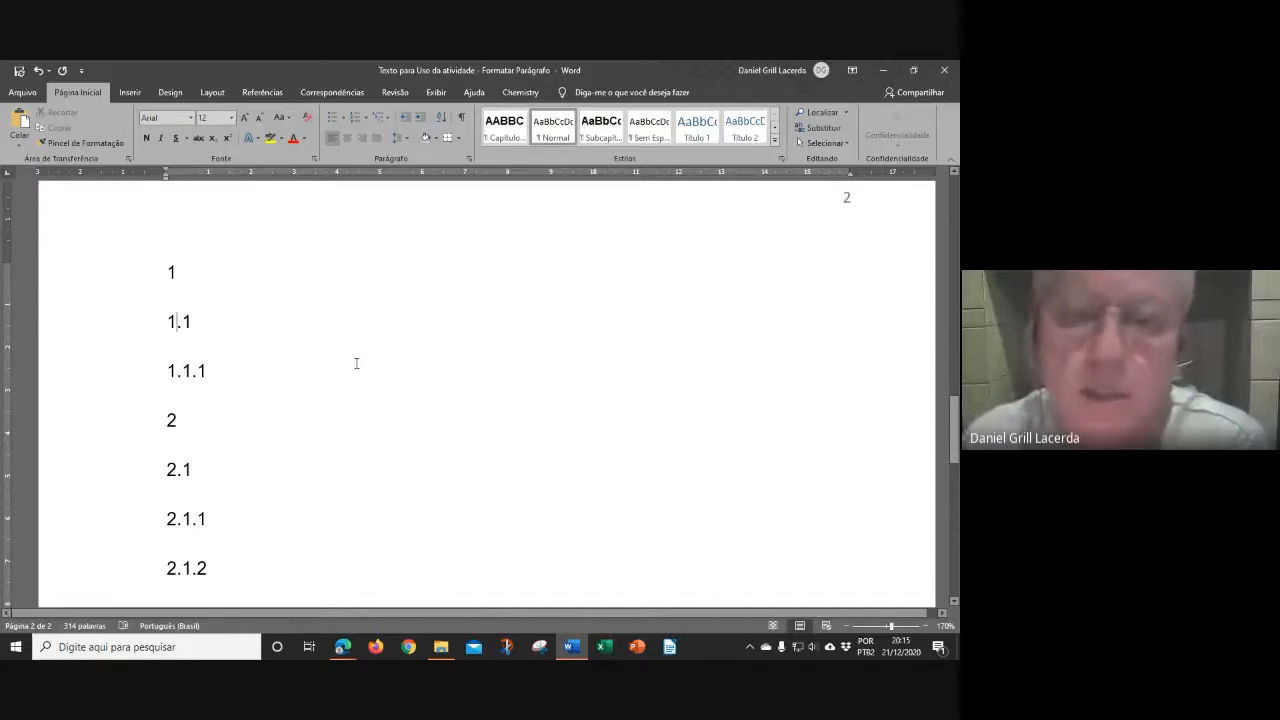
{"action": "scroll", "coordinate": [214, 377], "scroll_direction": "up", "scroll_amount": 1}
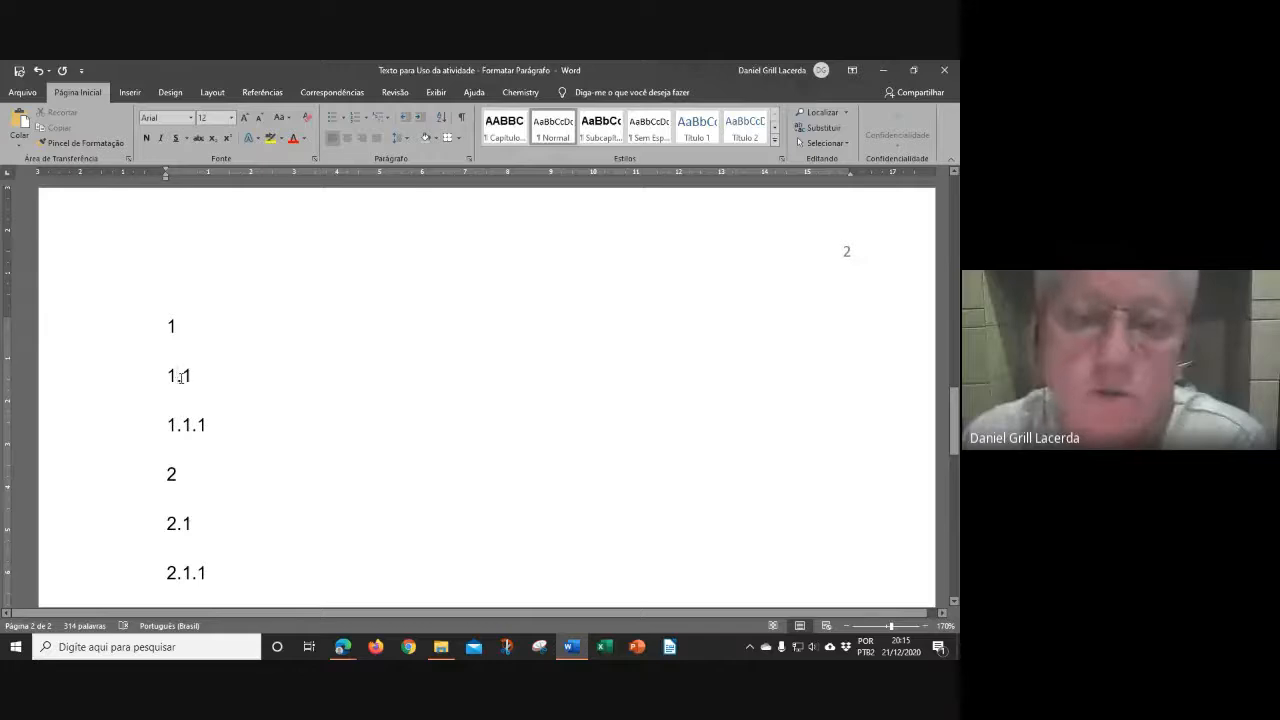
{"action": "left_click_drag", "start_coordinate": [179, 376], "coordinate": [165, 375]}
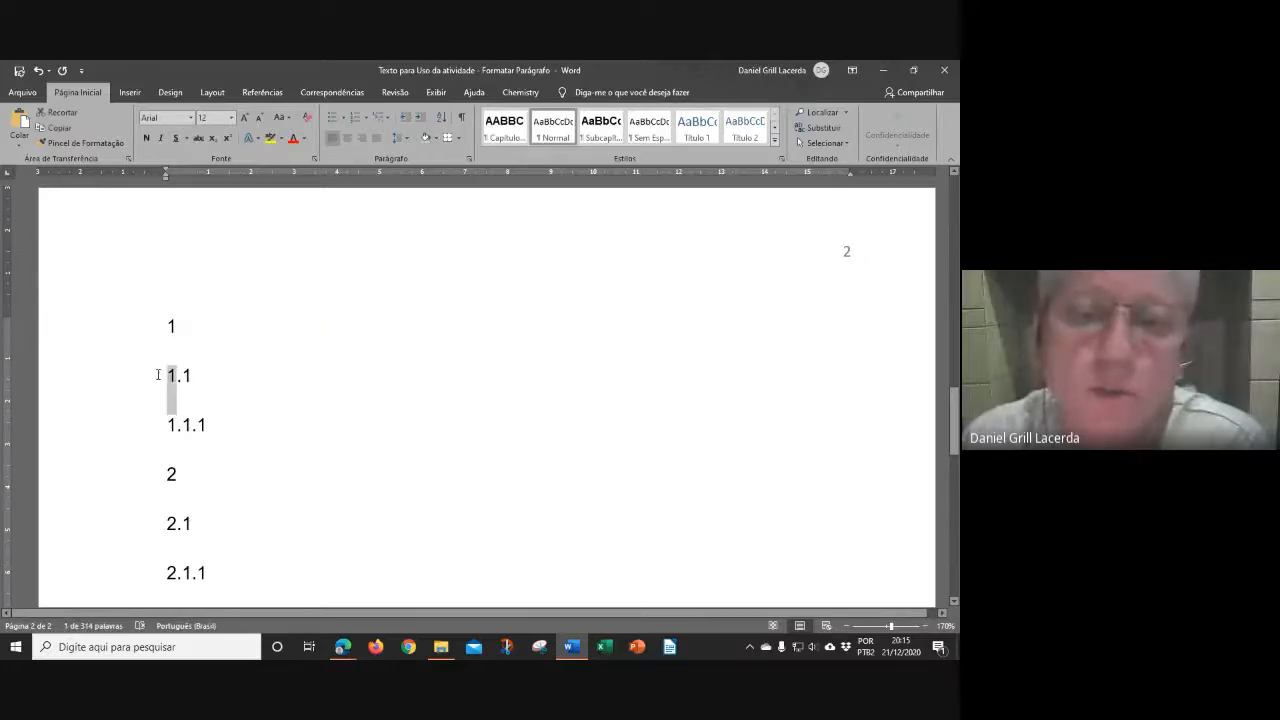
{"action": "left_click", "coordinate": [290, 285]}
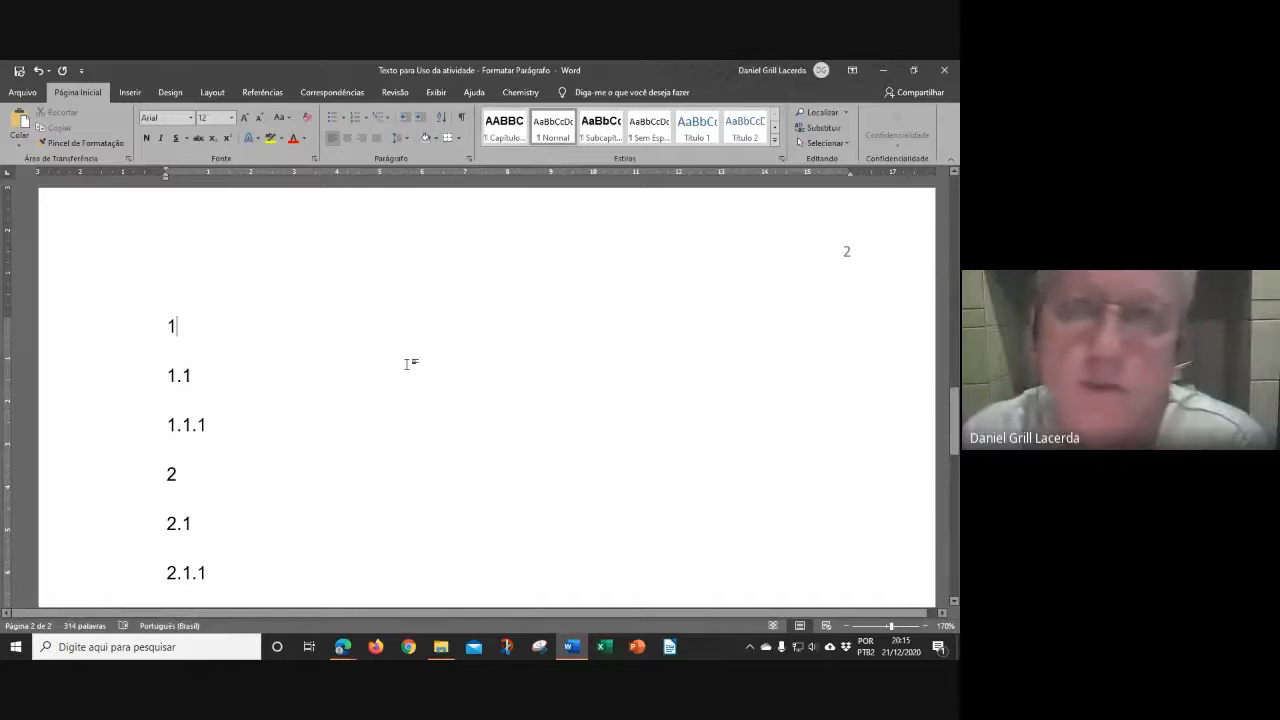
Highlight the dot separating the two digits of the entry 1.1, and clear the selection.
{"action": "scroll", "coordinate": [411, 365], "scroll_direction": "down", "scroll_amount": 4}
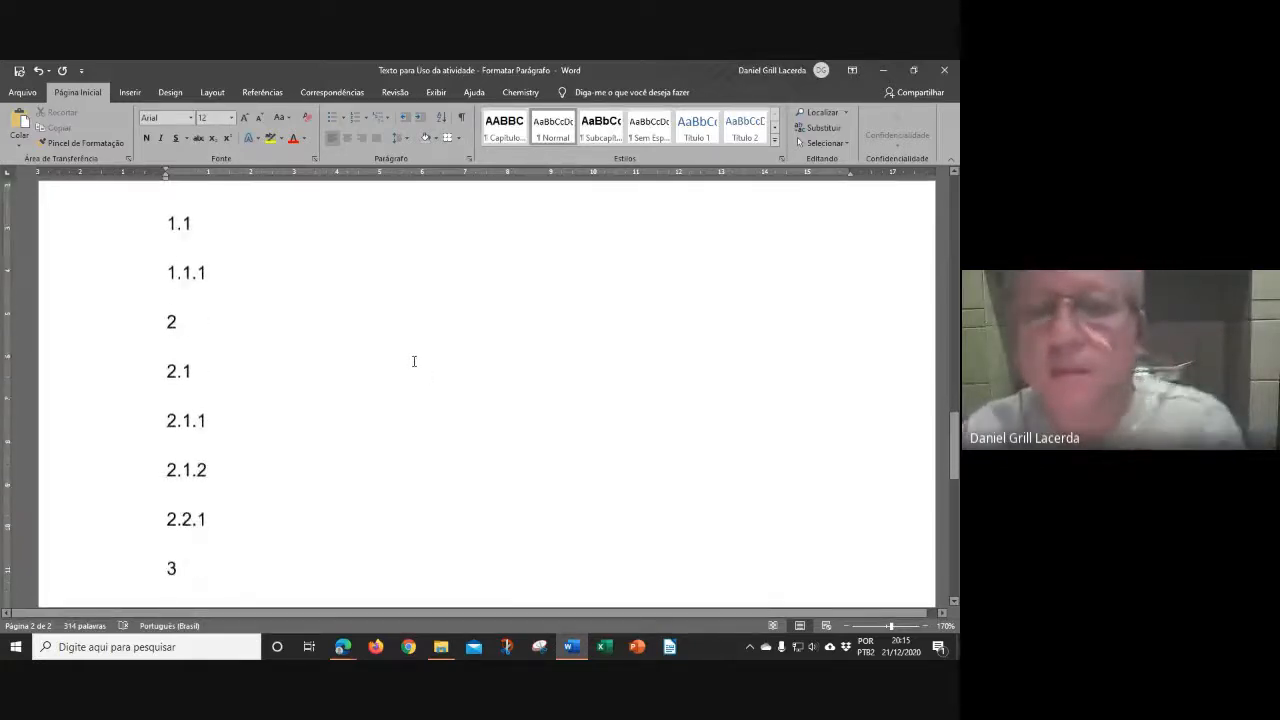
{"action": "scroll", "coordinate": [412, 359], "scroll_direction": "up", "scroll_amount": 3}
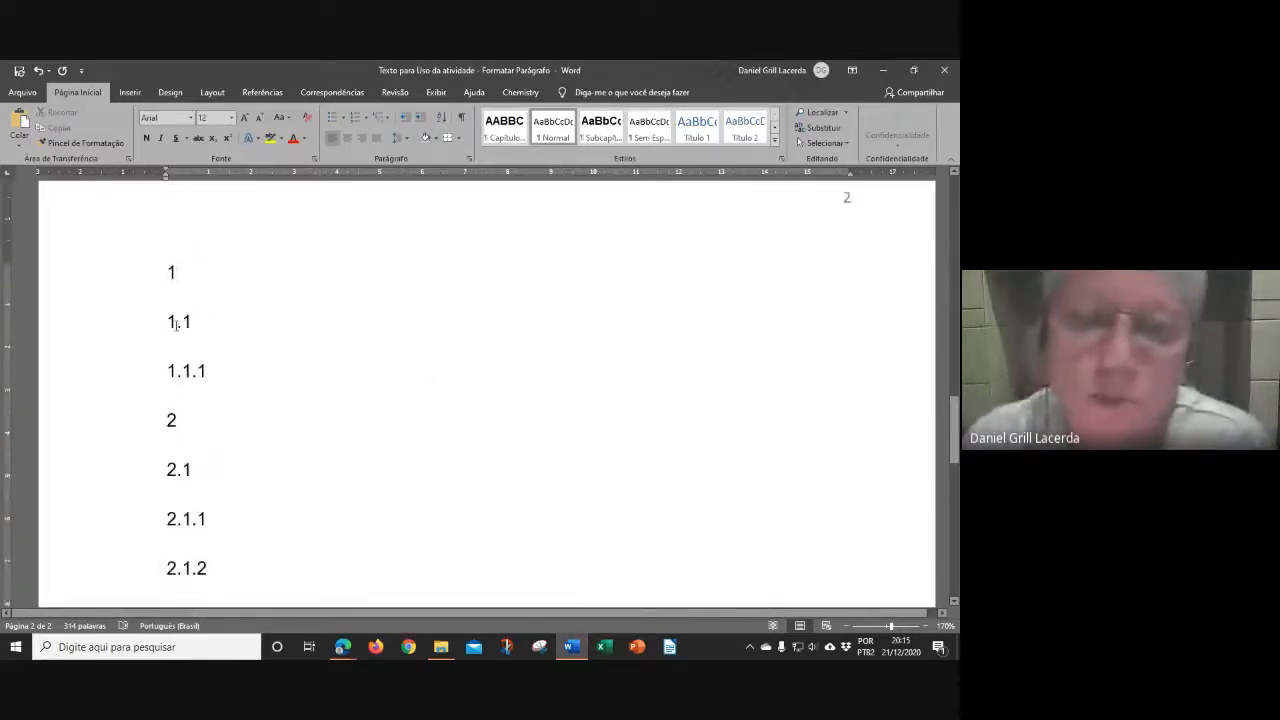
{"action": "left_click_drag", "start_coordinate": [177, 324], "coordinate": [181, 322]}
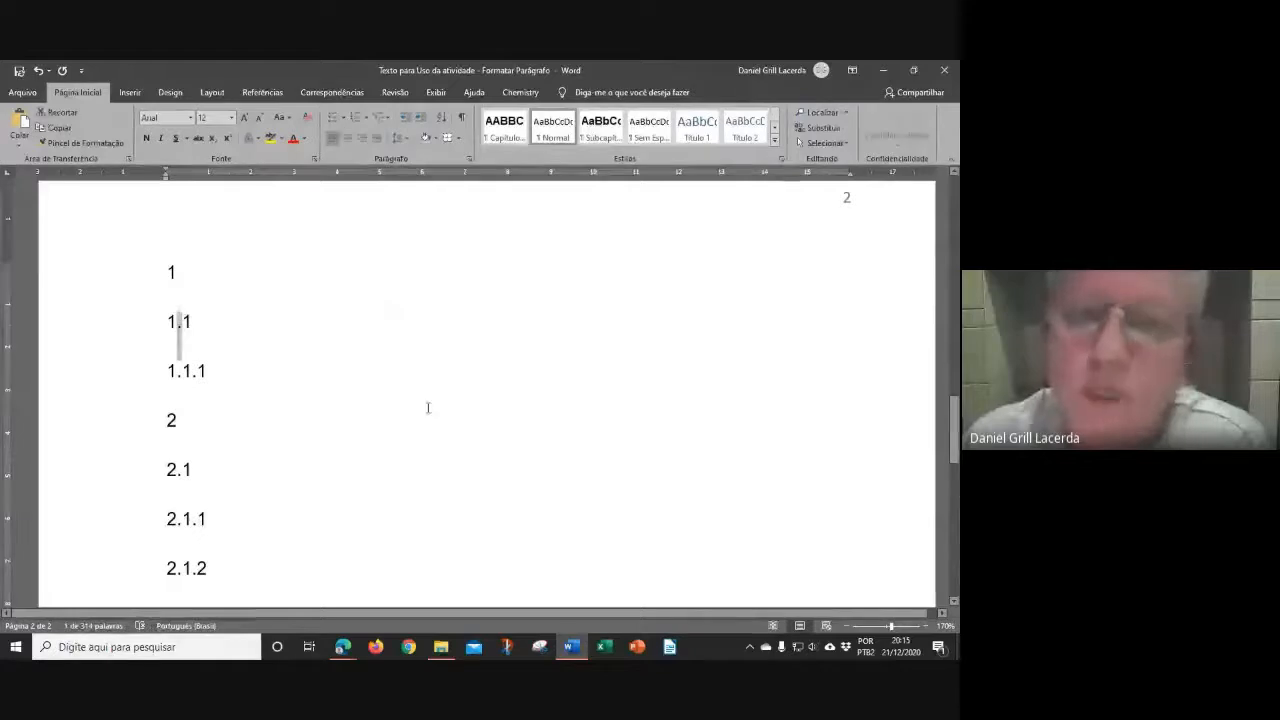
{"action": "scroll", "coordinate": [428, 407], "scroll_direction": "down", "scroll_amount": 1}
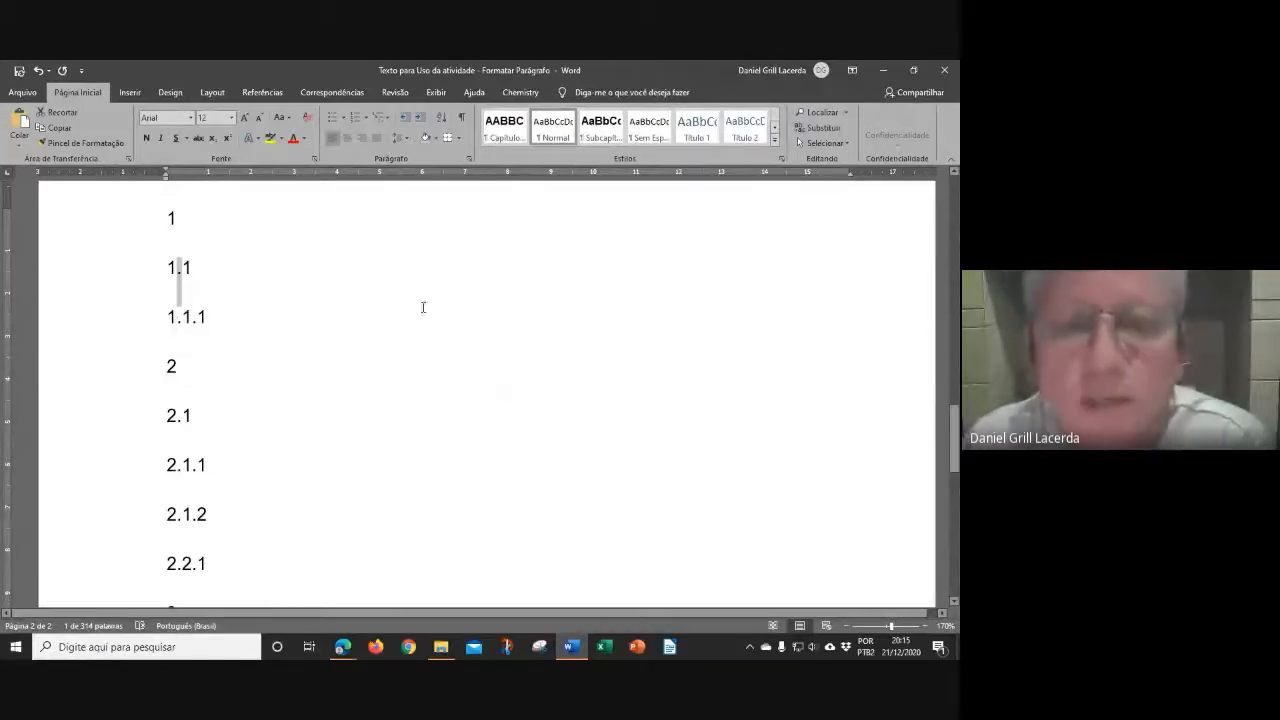
{"action": "left_click", "coordinate": [201, 265]}
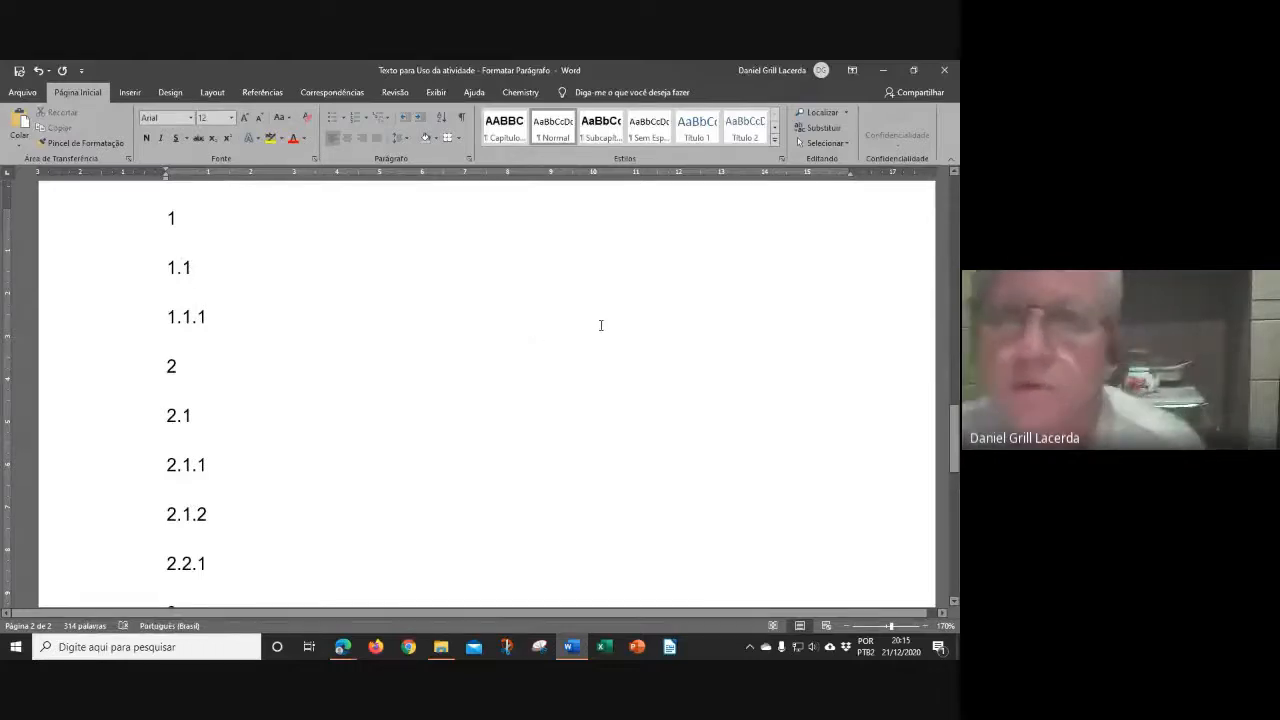
Look through the whole numbering example down to the entry 4.1 and back to its beginning.
{"action": "scroll", "coordinate": [383, 305], "scroll_direction": "down", "scroll_amount": 3}
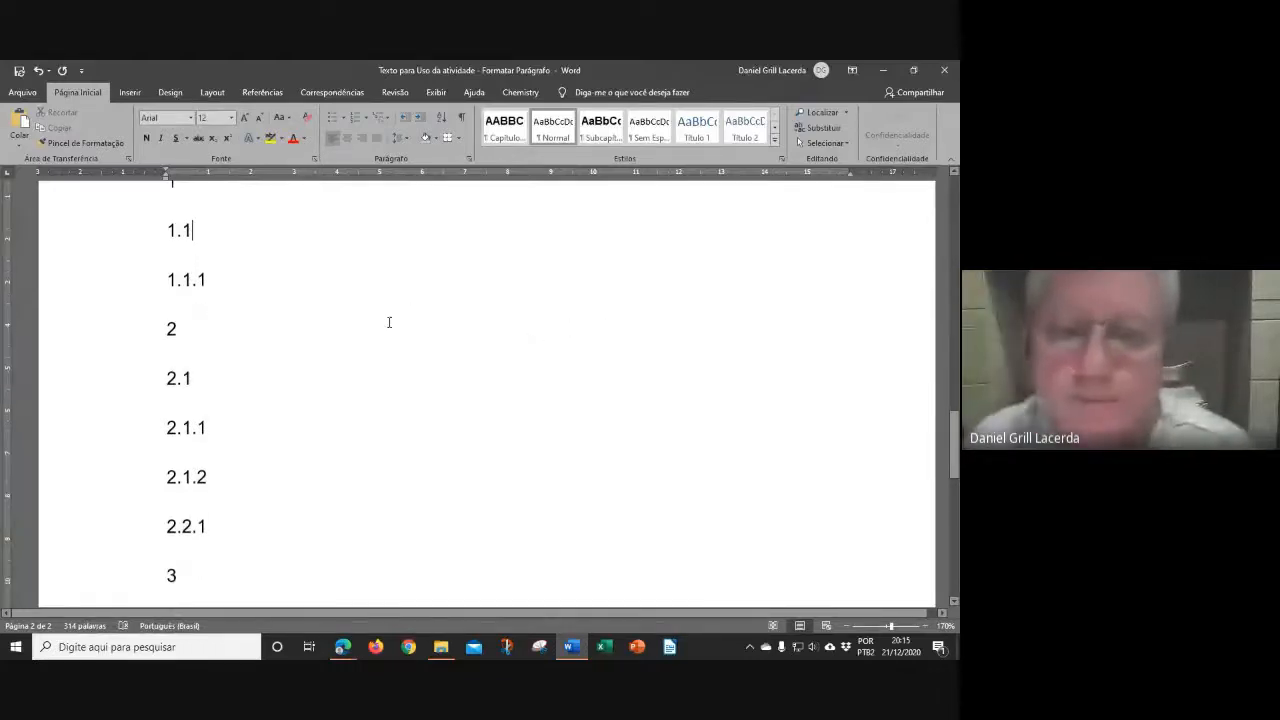
{"action": "scroll", "coordinate": [383, 309], "scroll_direction": "down", "scroll_amount": 6}
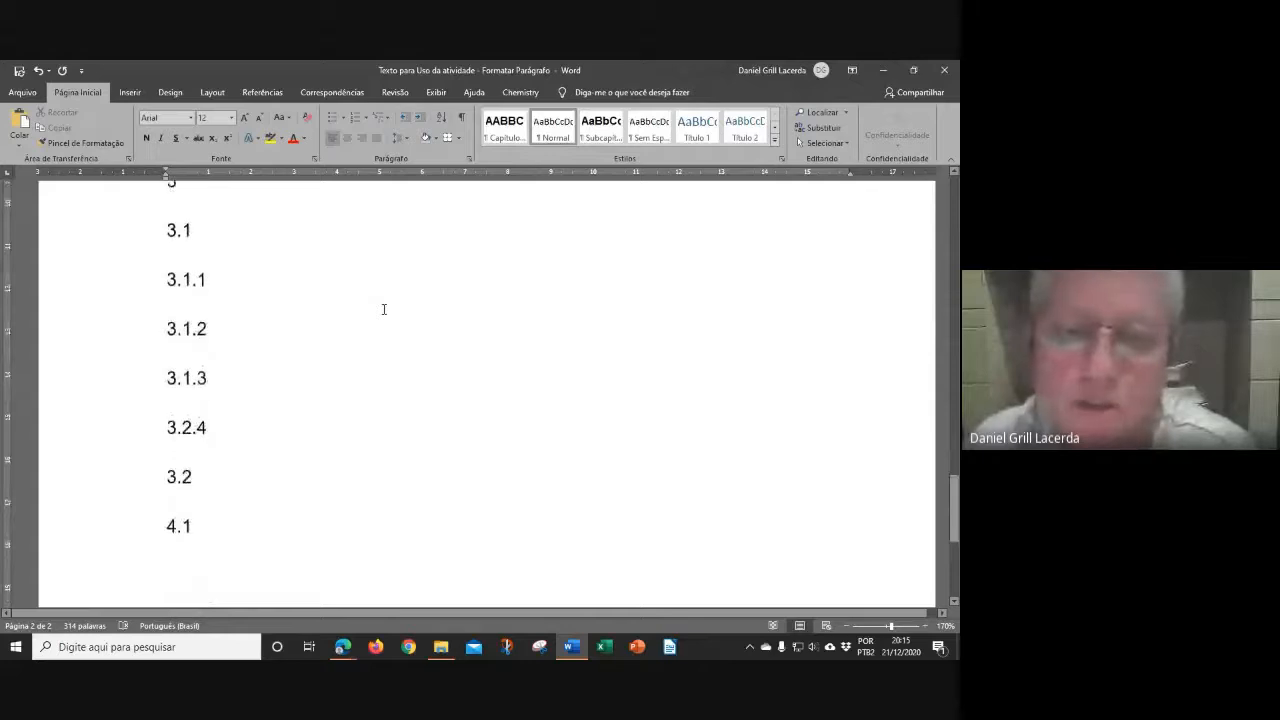
{"action": "scroll", "coordinate": [264, 386], "scroll_direction": "up", "scroll_amount": 12}
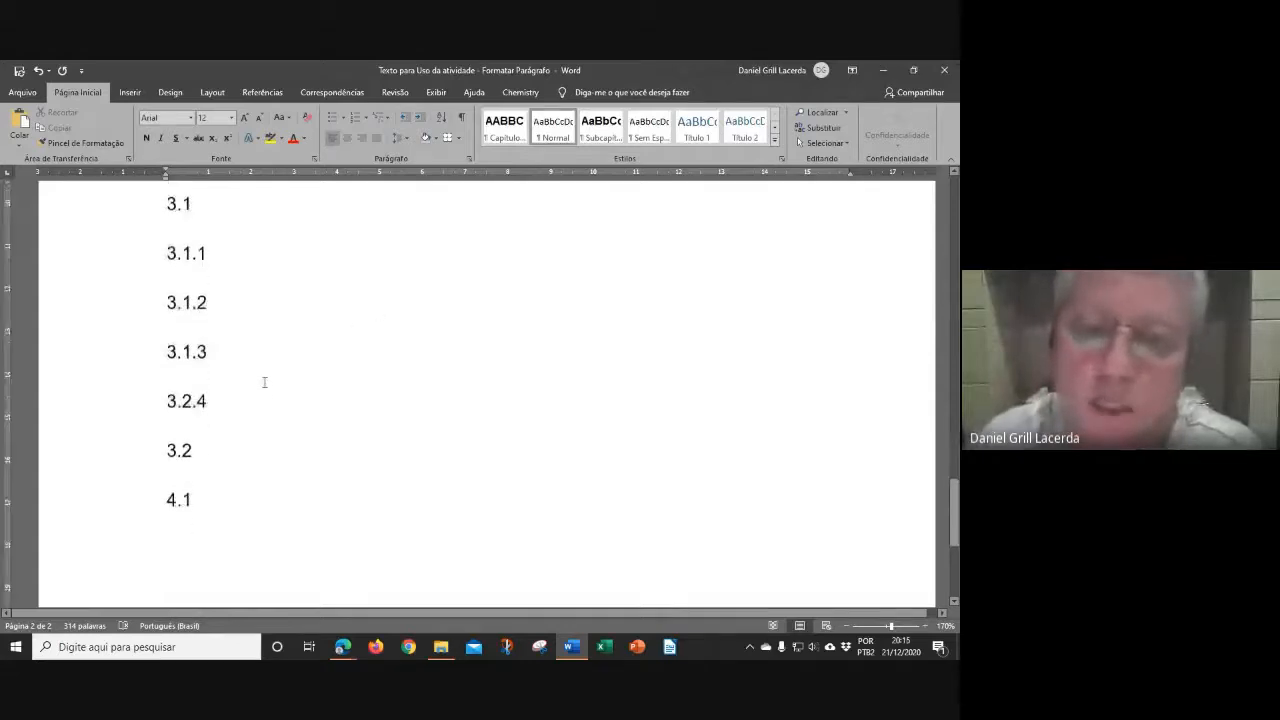
{"action": "scroll", "coordinate": [266, 372], "scroll_direction": "down", "scroll_amount": 15}
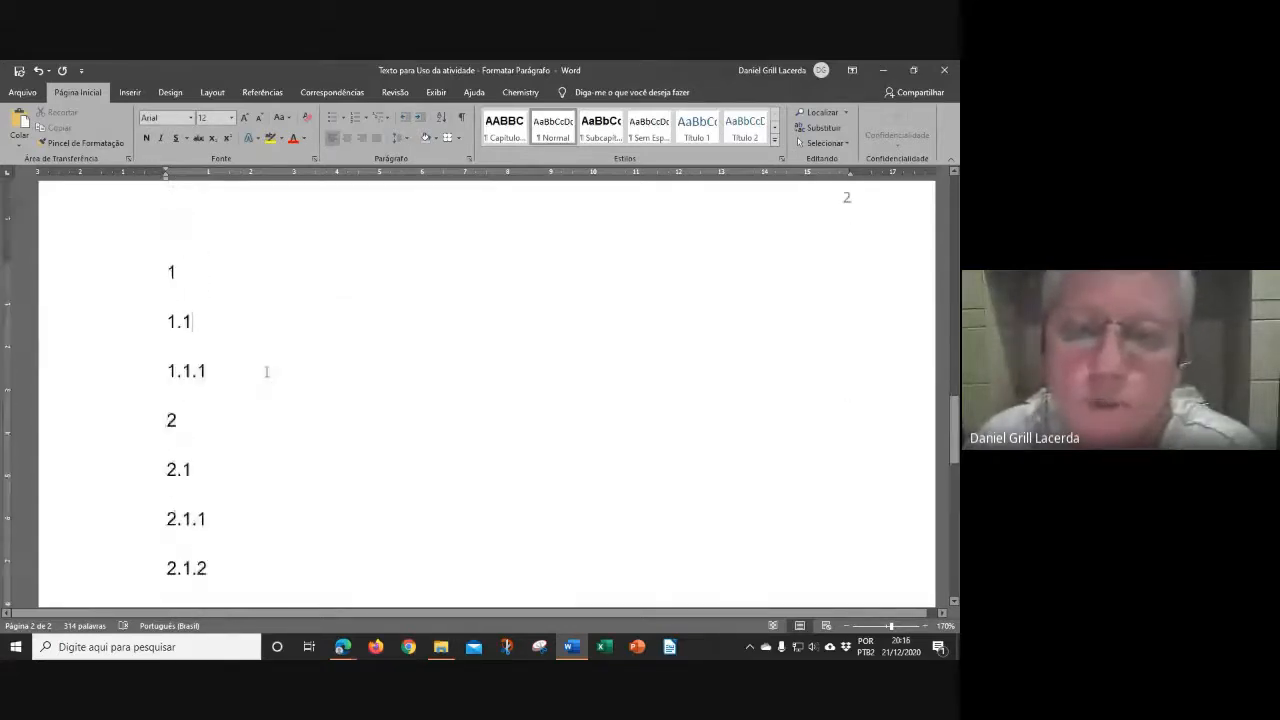
{"action": "scroll", "coordinate": [267, 372], "scroll_direction": "down", "scroll_amount": 2}
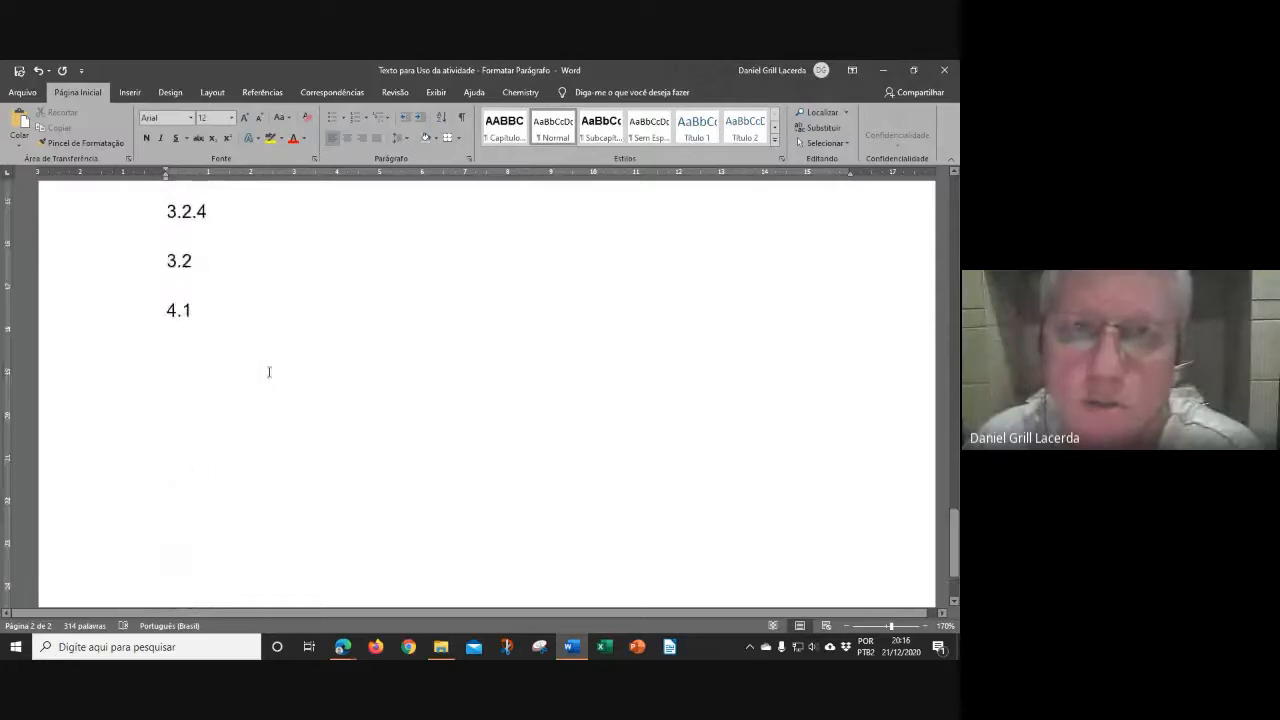
{"action": "scroll", "coordinate": [269, 371], "scroll_direction": "up", "scroll_amount": 3}
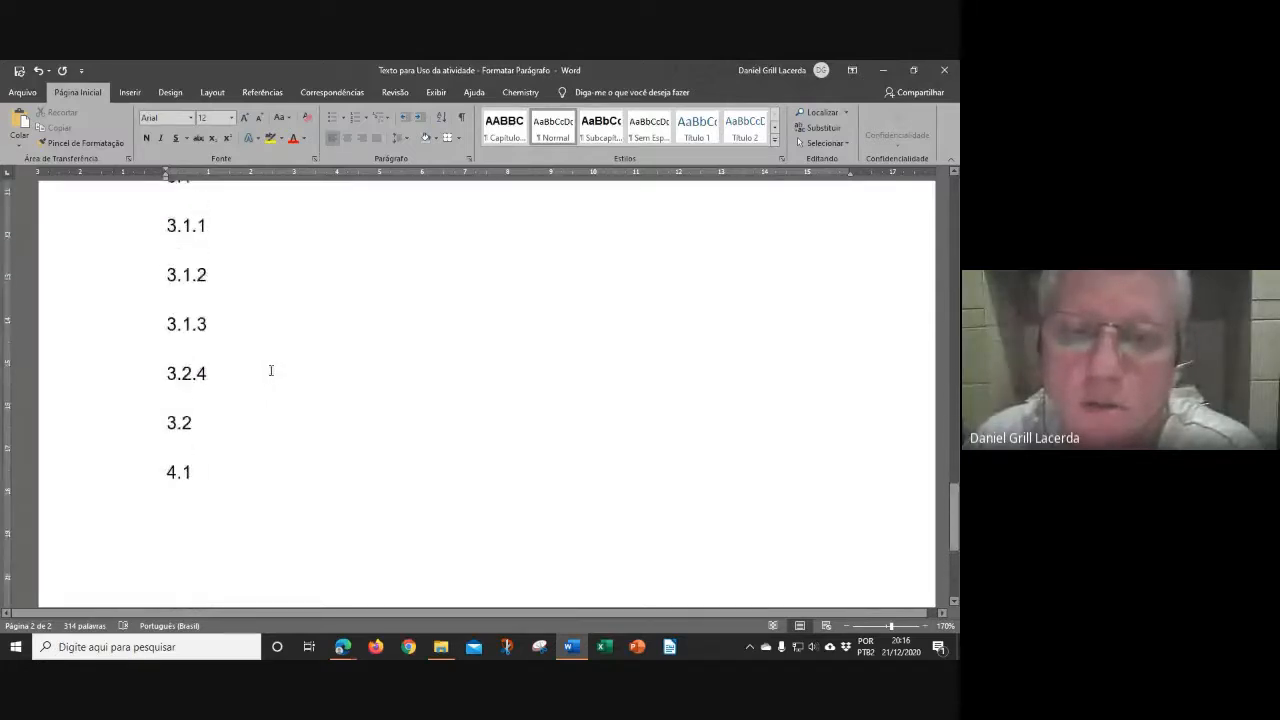
{"action": "scroll", "coordinate": [270, 370], "scroll_direction": "up", "scroll_amount": 1}
{"action": "scroll", "coordinate": [286, 366], "scroll_direction": "down", "scroll_amount": 4}
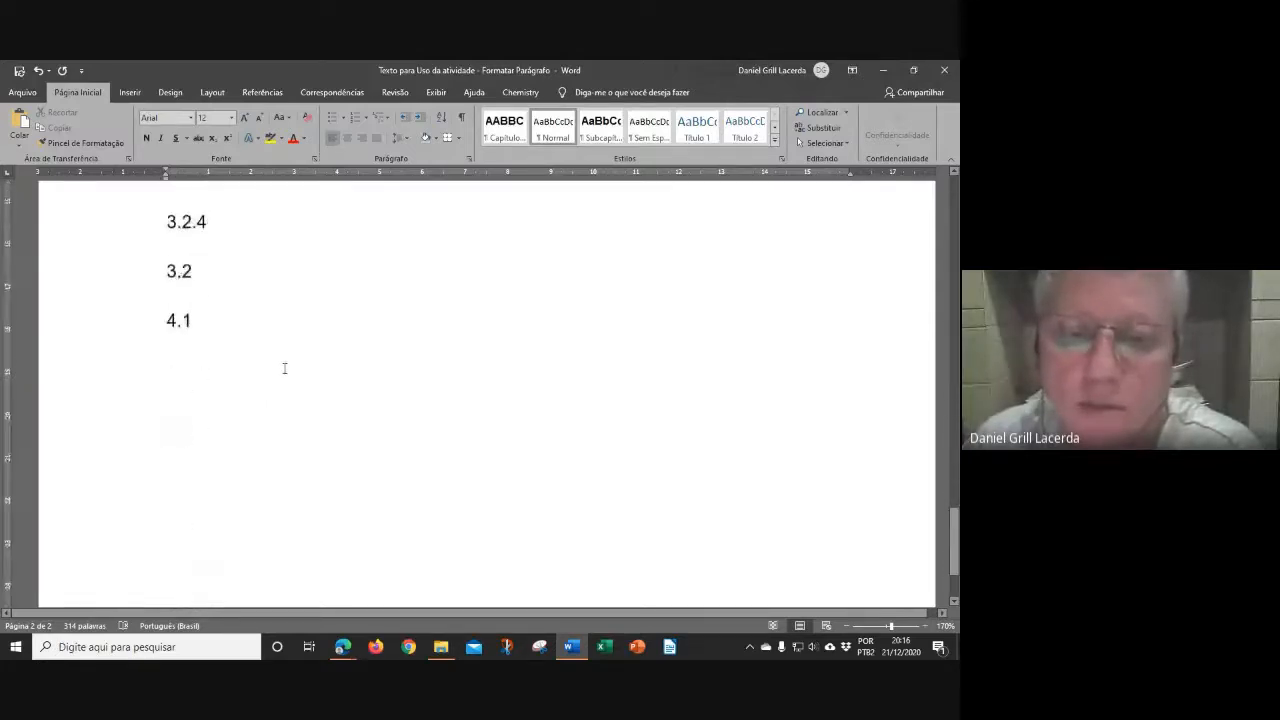
{"action": "scroll", "coordinate": [284, 368], "scroll_direction": "up", "scroll_amount": 14}
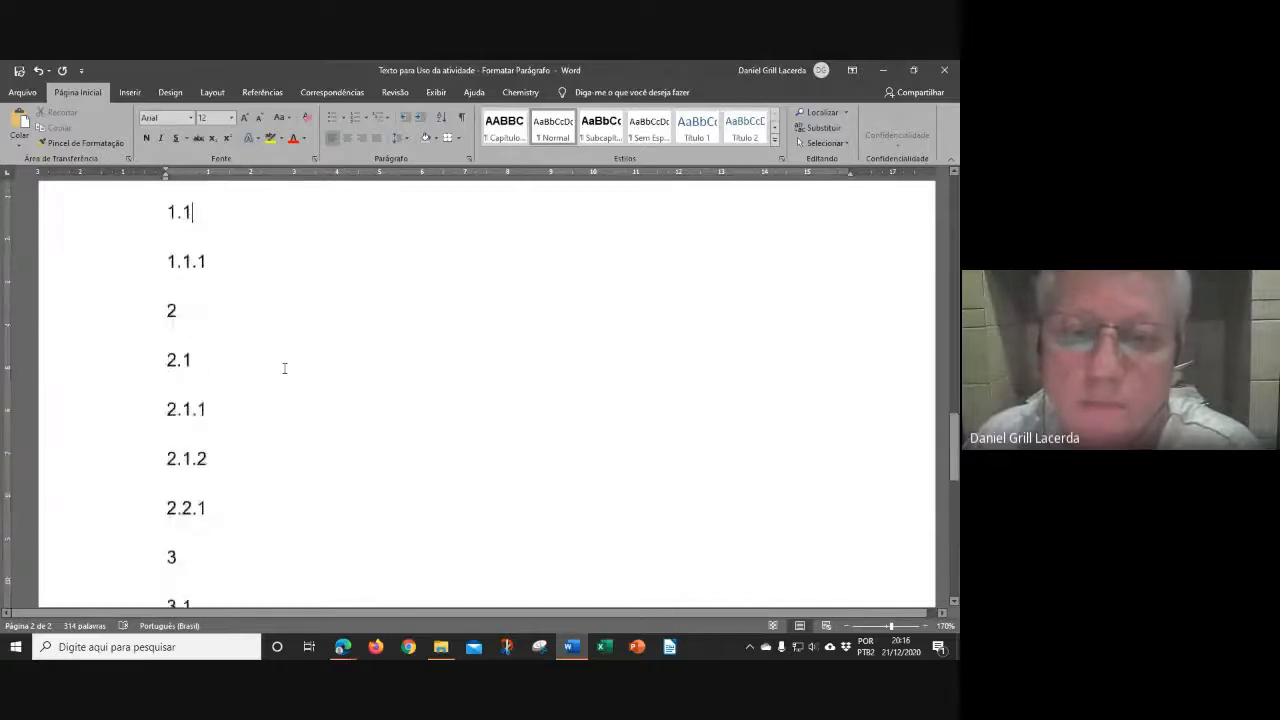
Examine the available outline levels in the paragraph settings for the entry 1.1, and close them without changes.
{"action": "left_click", "coordinate": [287, 368]}
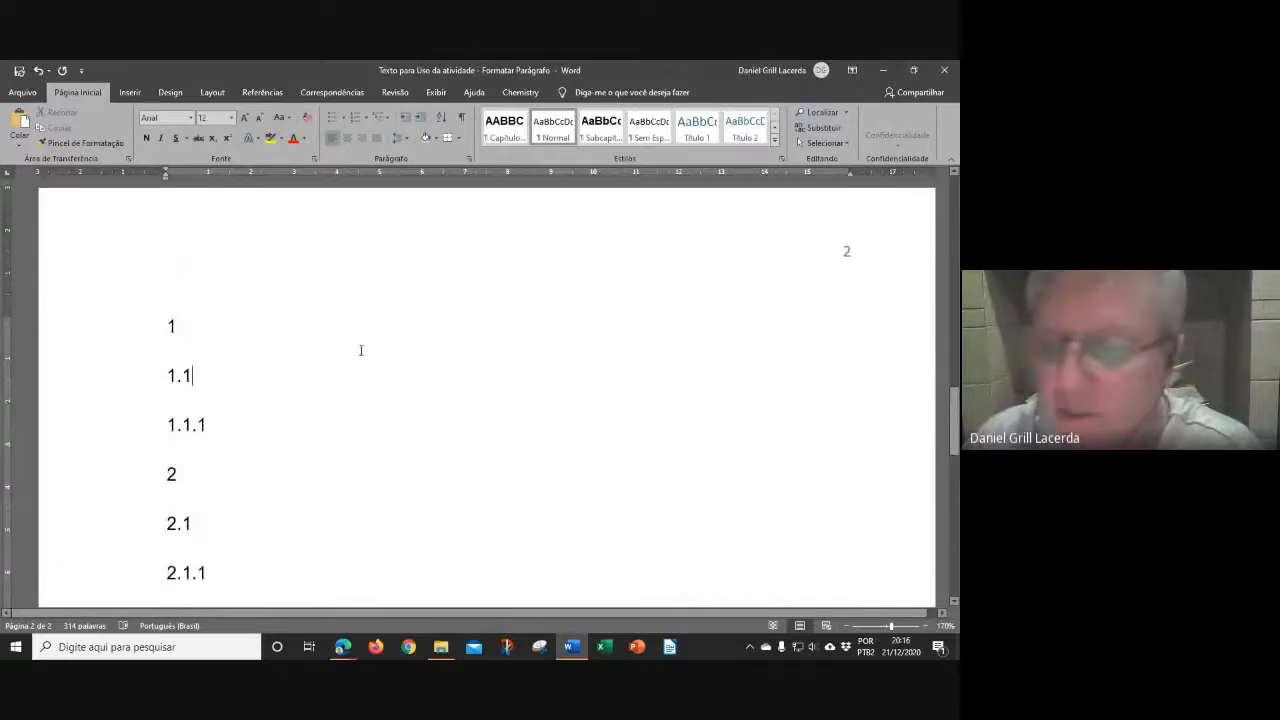
{"action": "left_click", "coordinate": [468, 161]}
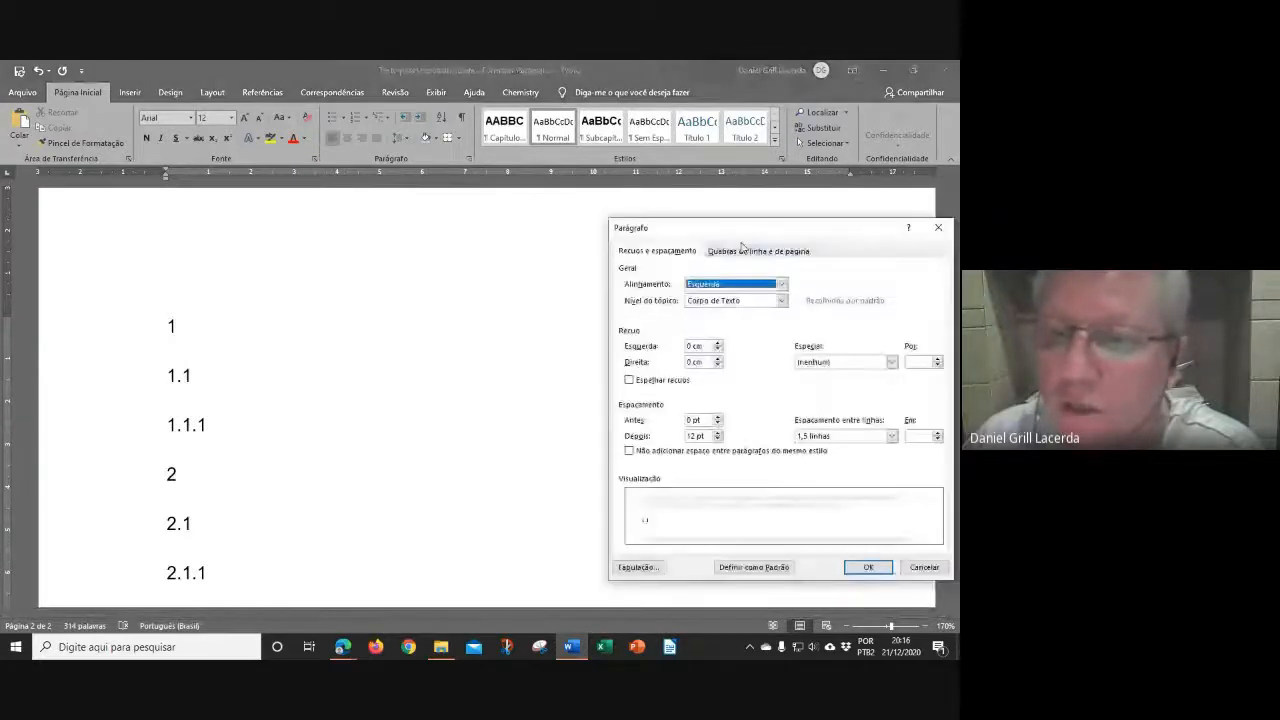
{"action": "left_click_drag", "start_coordinate": [740, 229], "coordinate": [584, 216]}
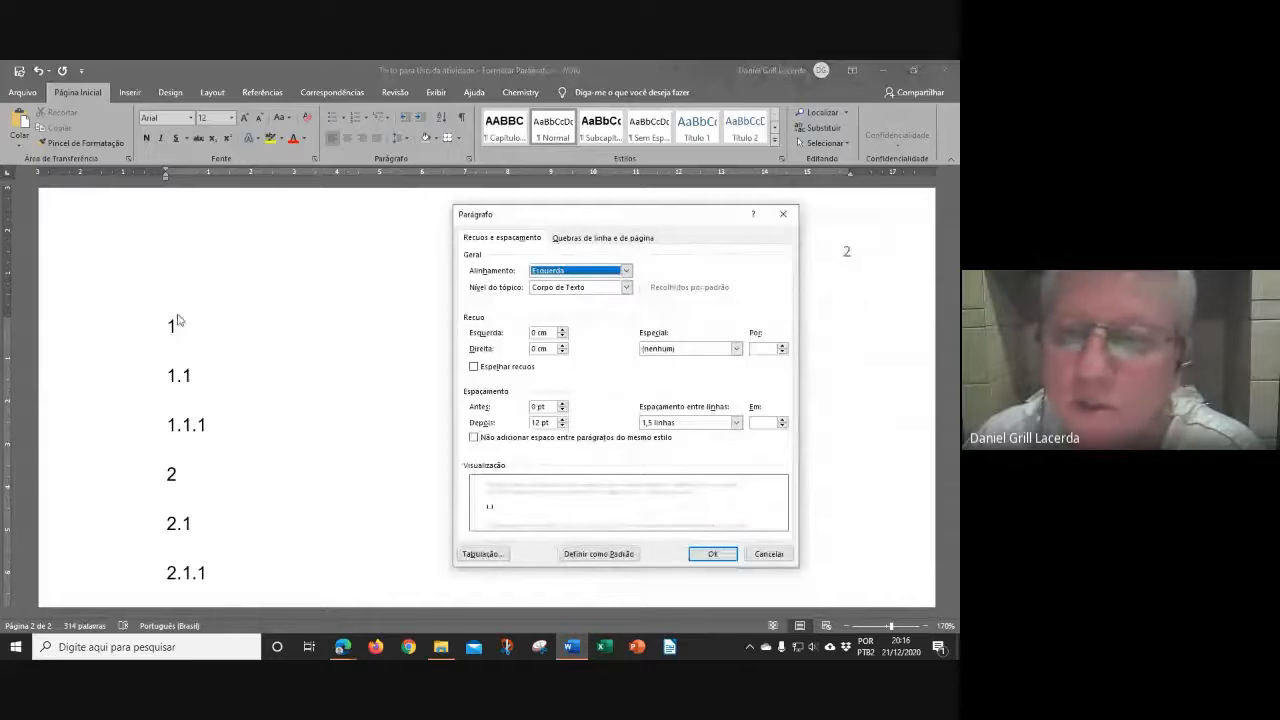
{"action": "left_click", "coordinate": [626, 287]}
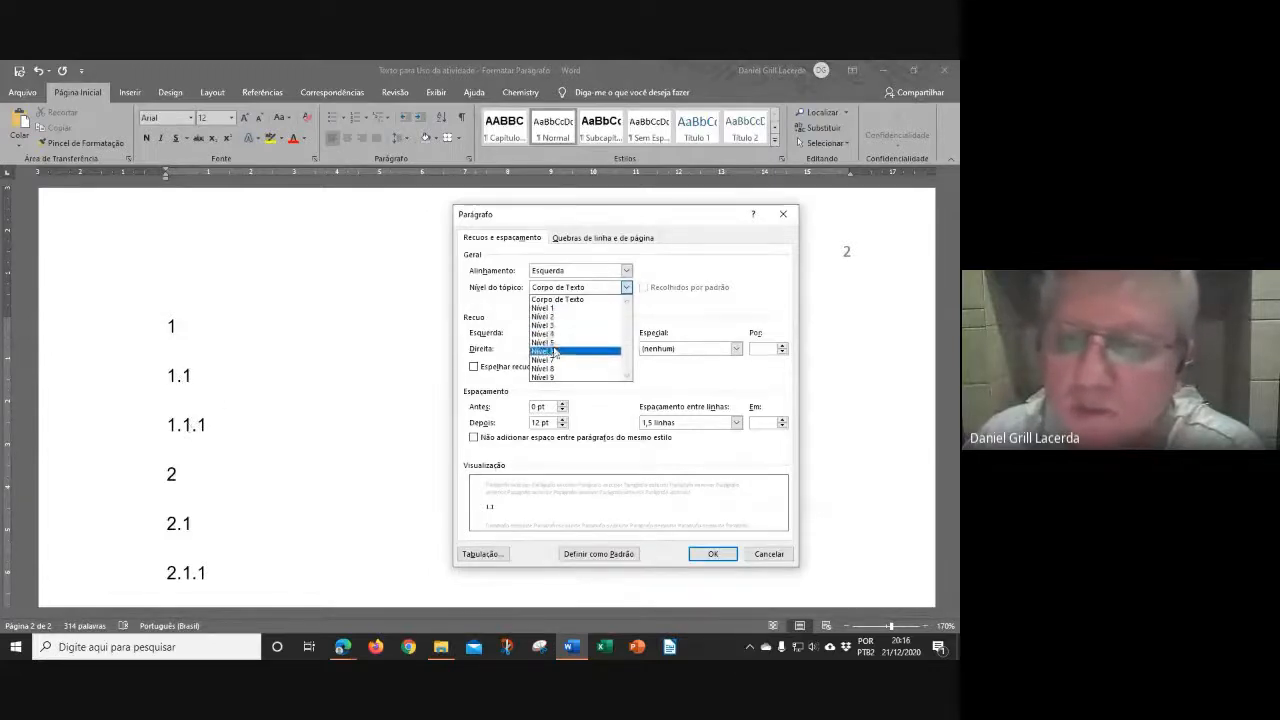
{"action": "left_click", "coordinate": [767, 553]}
Add the number 1 before the title VISÃO GERAL DO MICROSOFT OFFICE WORD 2007 on the first page.
{"action": "scroll", "coordinate": [353, 415], "scroll_direction": "down", "scroll_amount": 1}
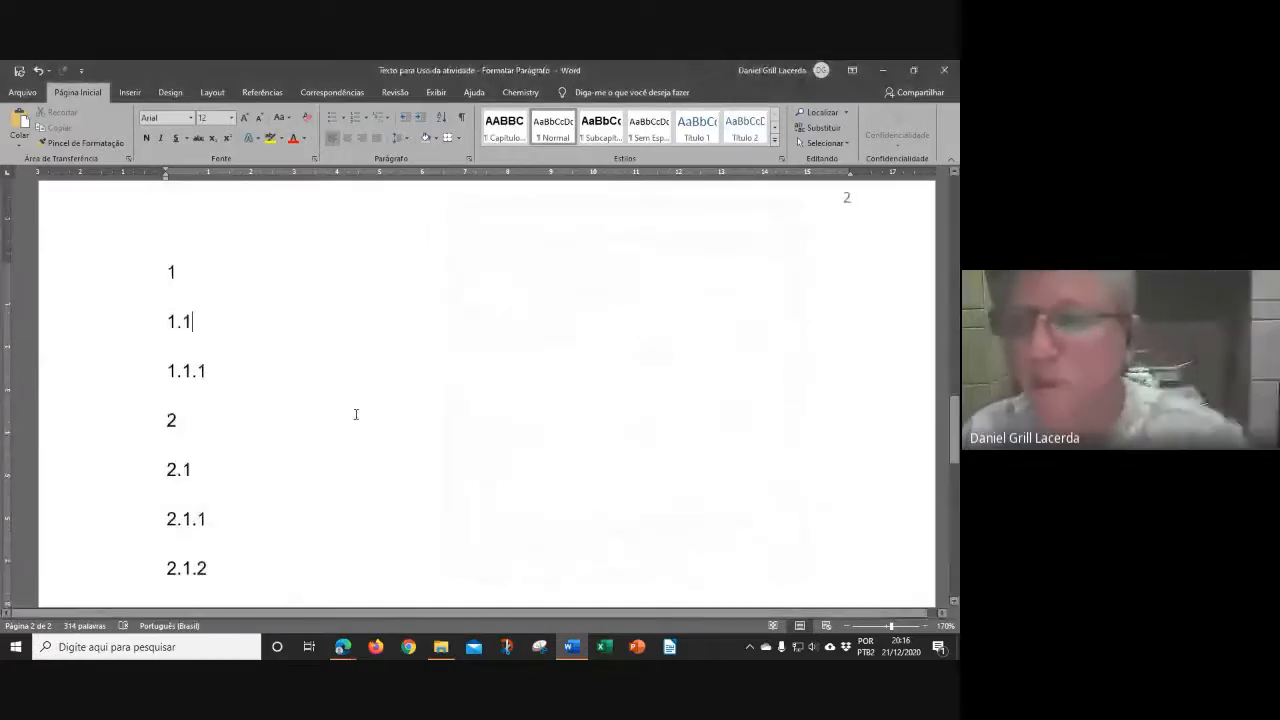
{"action": "scroll", "coordinate": [360, 410], "scroll_direction": "up", "scroll_amount": 5}
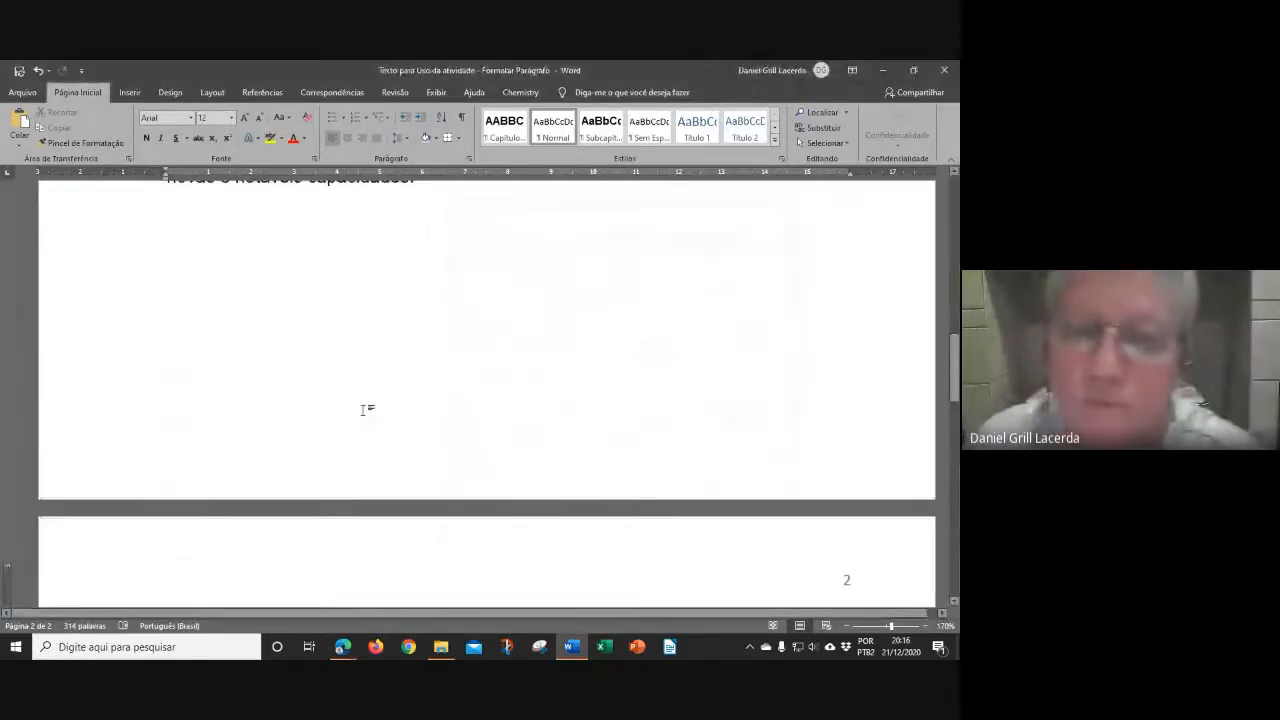
{"action": "scroll", "coordinate": [366, 404], "scroll_direction": "up", "scroll_amount": 3}
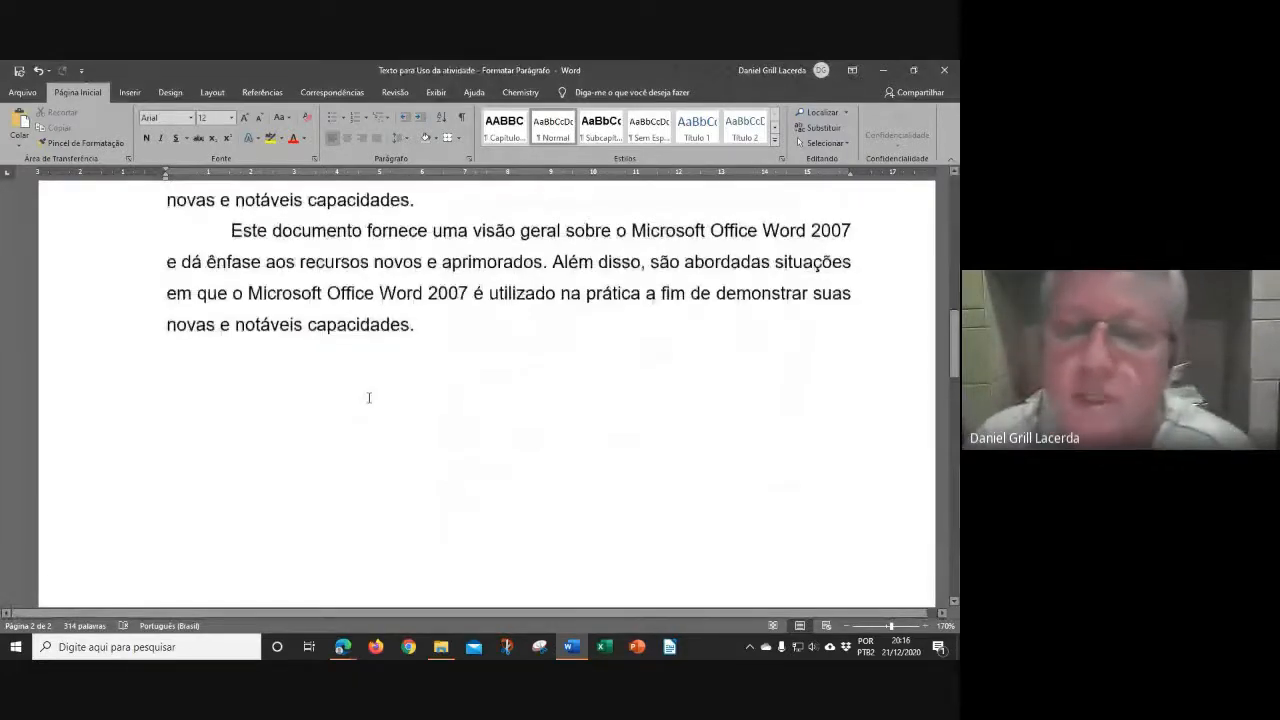
{"action": "scroll", "coordinate": [300, 396], "scroll_direction": "up", "scroll_amount": 15}
{"action": "type", "text": "1"}
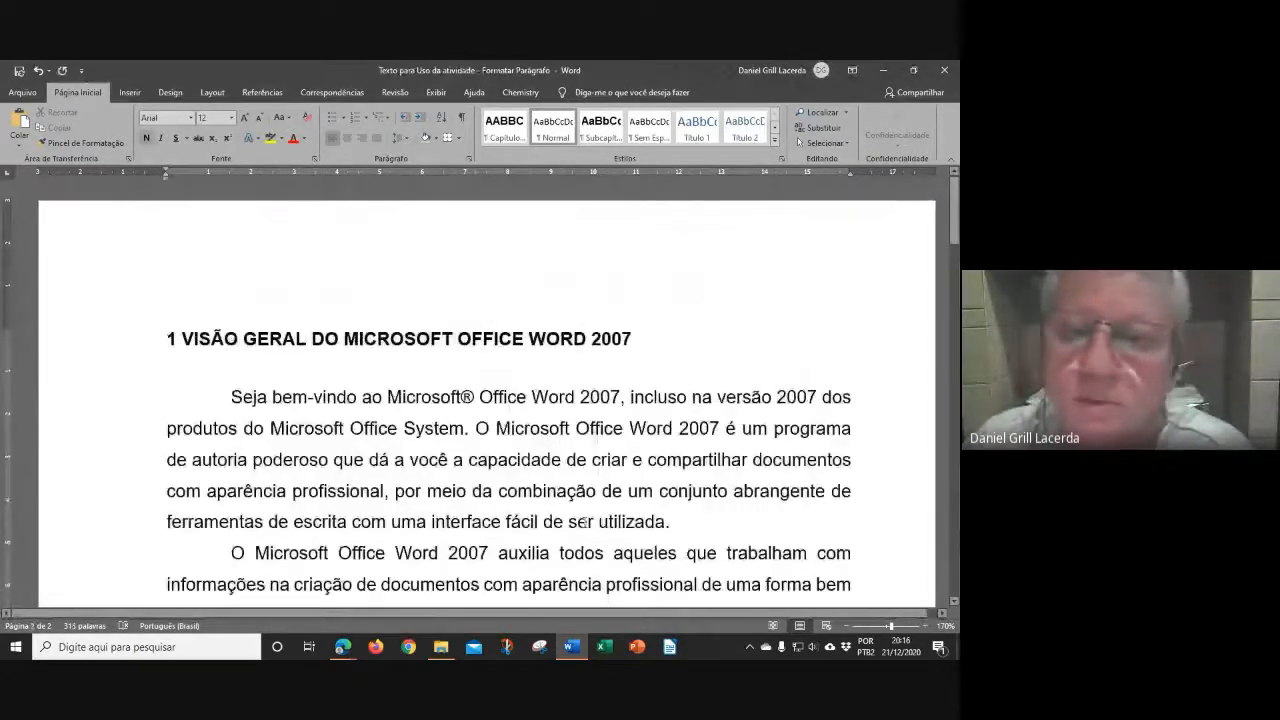
Check the outline level in the paragraph settings of the numbered title, and close them without changes.
{"action": "left_click", "coordinate": [95, 348]}
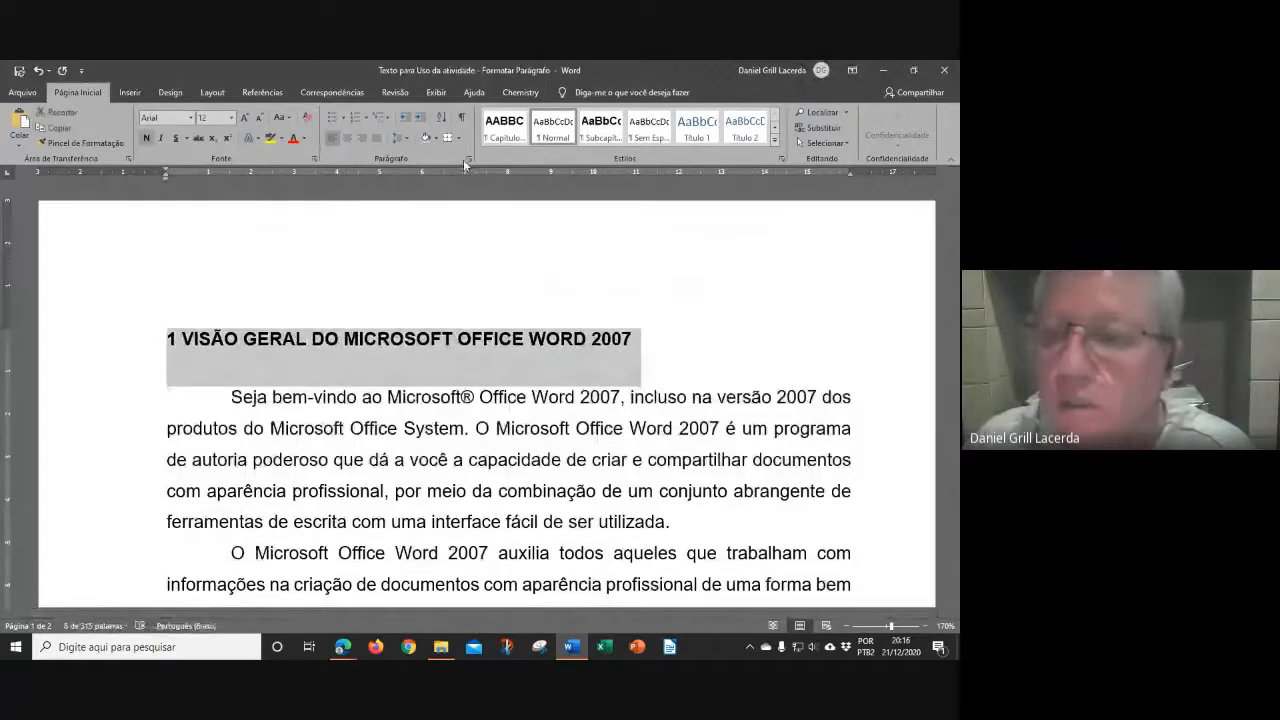
{"action": "left_click", "coordinate": [466, 161]}
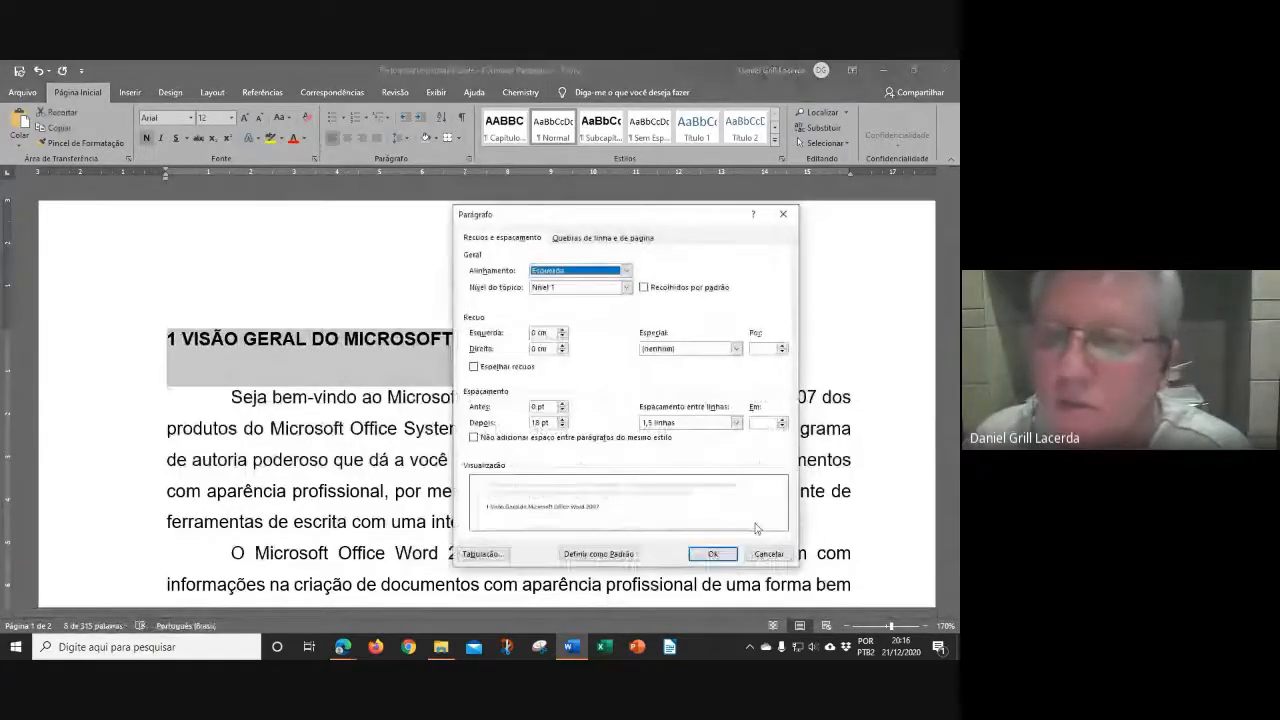
{"action": "left_click", "coordinate": [767, 553]}
Add the heading 1.1 INTRODUÇÃO as a new paragraph directly below the title VISÃO GERAL DO MICROSOFT OFFICE WORD 2007.
{"action": "left_click", "coordinate": [680, 341]}
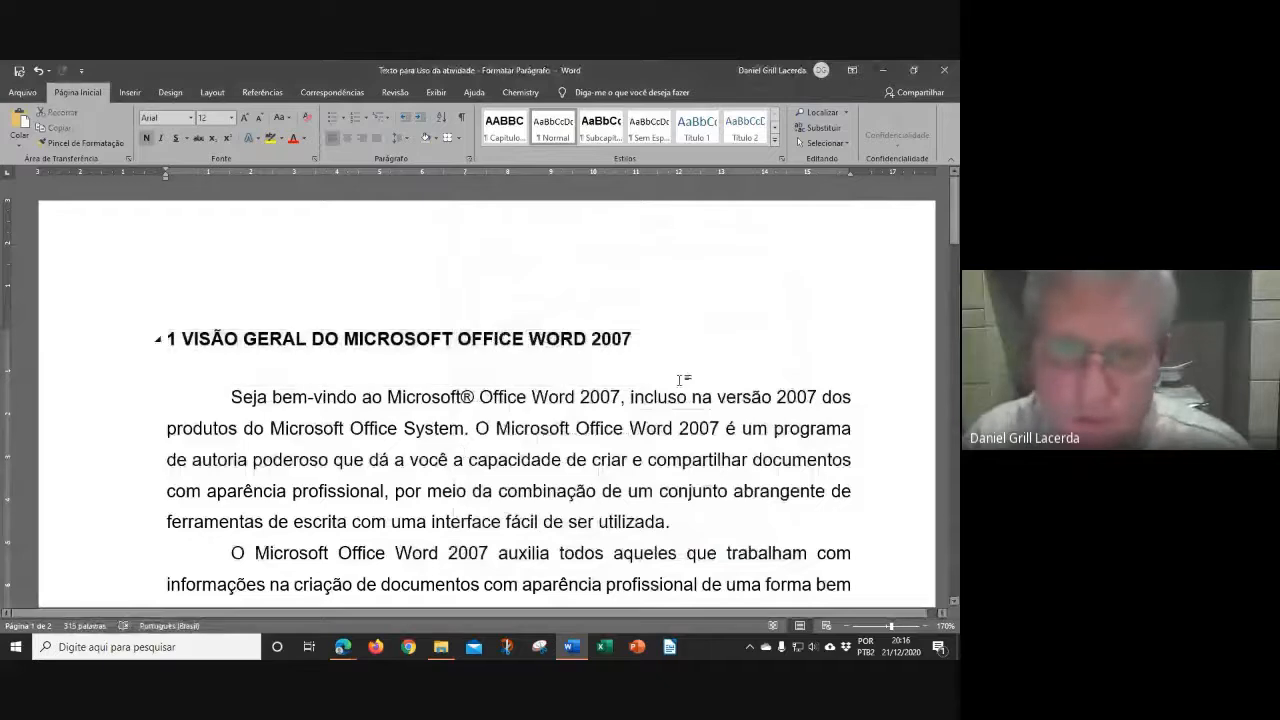
{"action": "key", "text": "Return"}
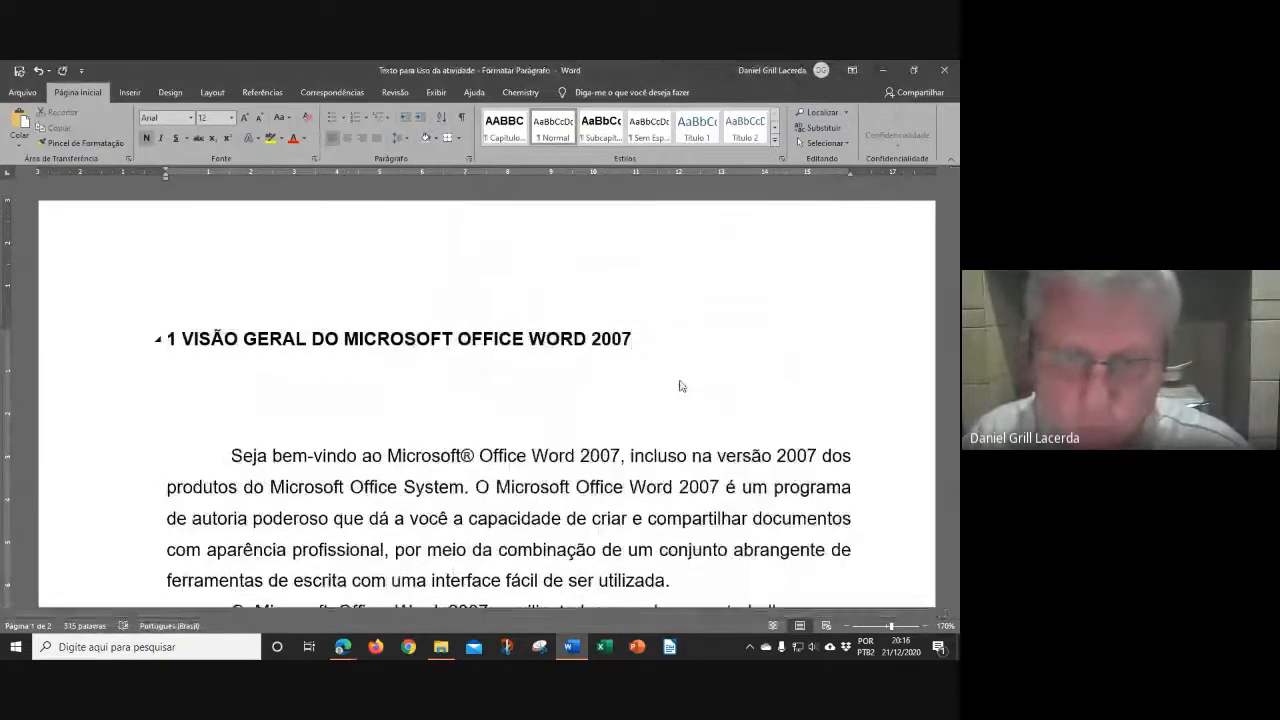
{"action": "key", "text": "Tab"}
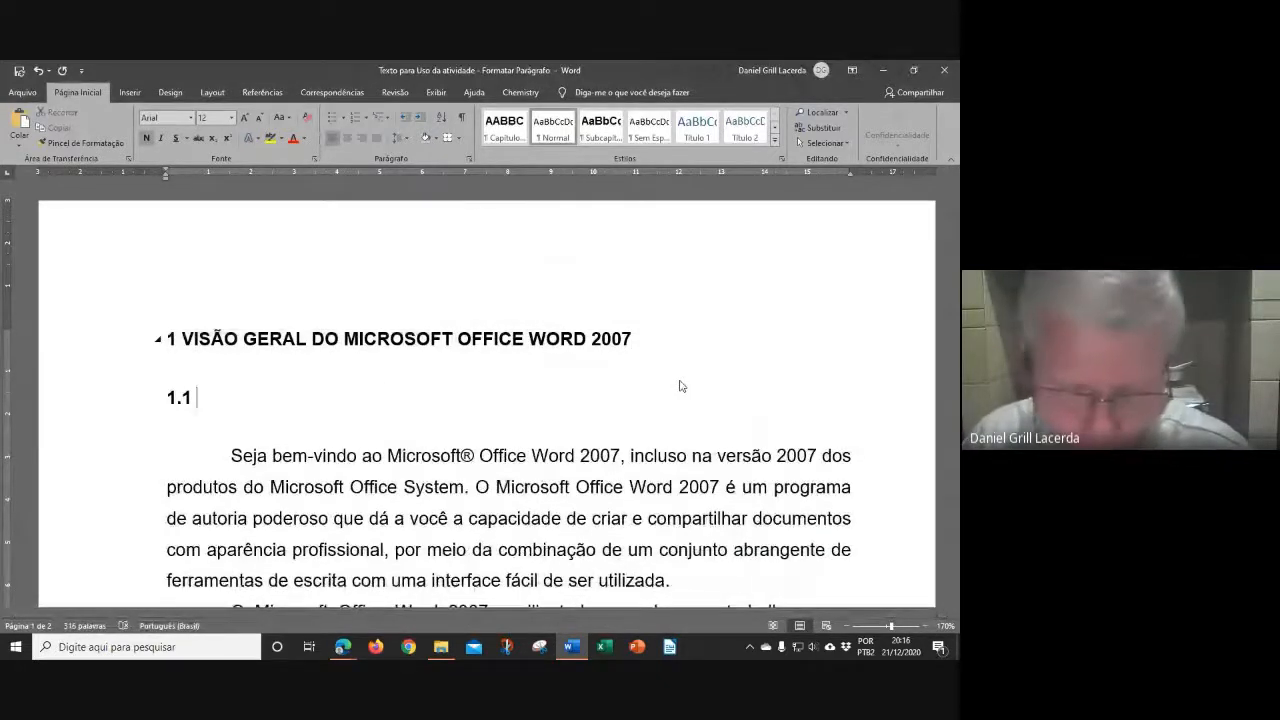
{"action": "type", "text": "INTORDU"}
{"action": "key", "text": "BackSpace"}
{"action": "key", "text": "BackSpace"}
{"action": "key", "text": "BackSpace"}
{"action": "key", "text": "BackSpace"}
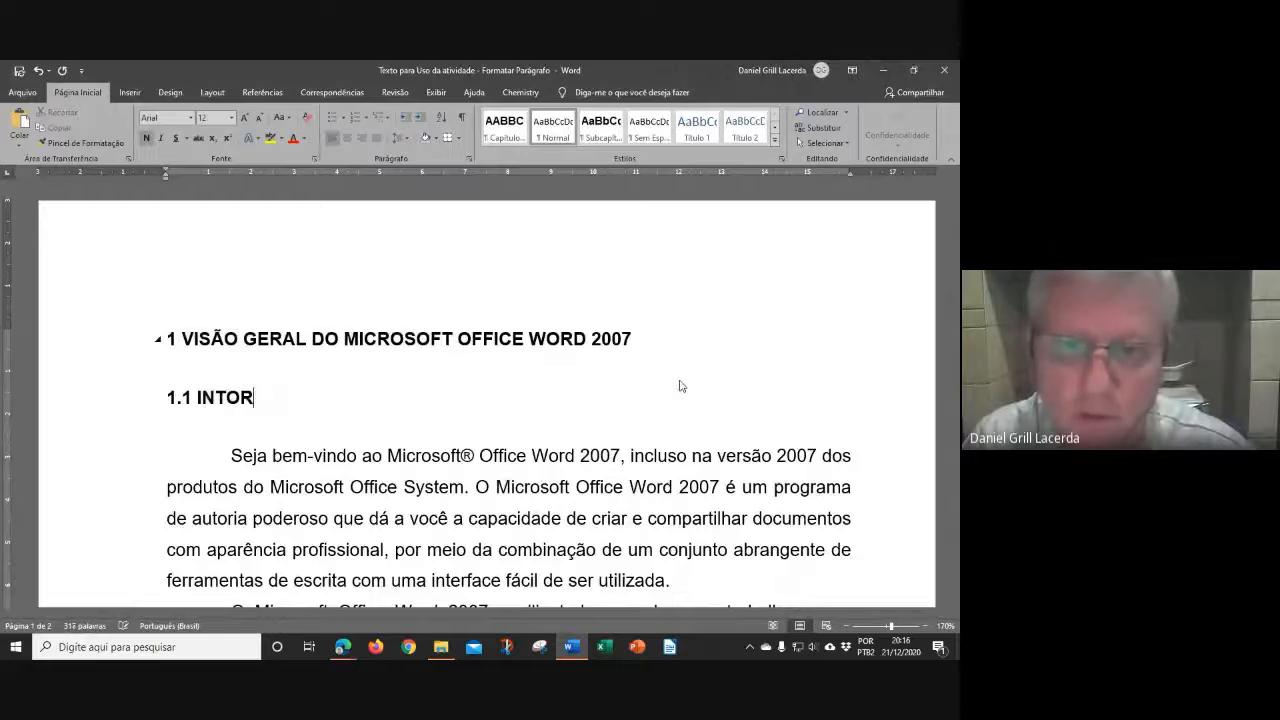
{"action": "type", "text": "RODUÇÃO"}
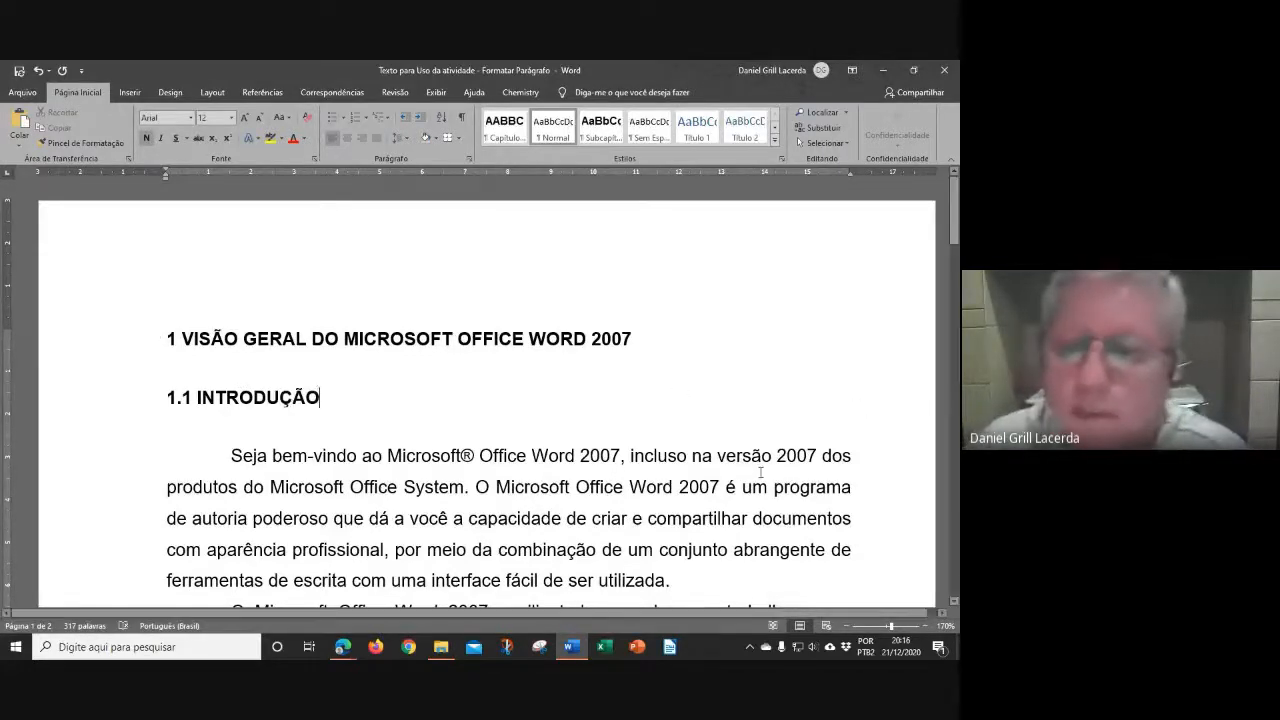
Set the outline level of the 1.1 heading to Nível 2.
{"action": "left_click", "coordinate": [600, 454]}
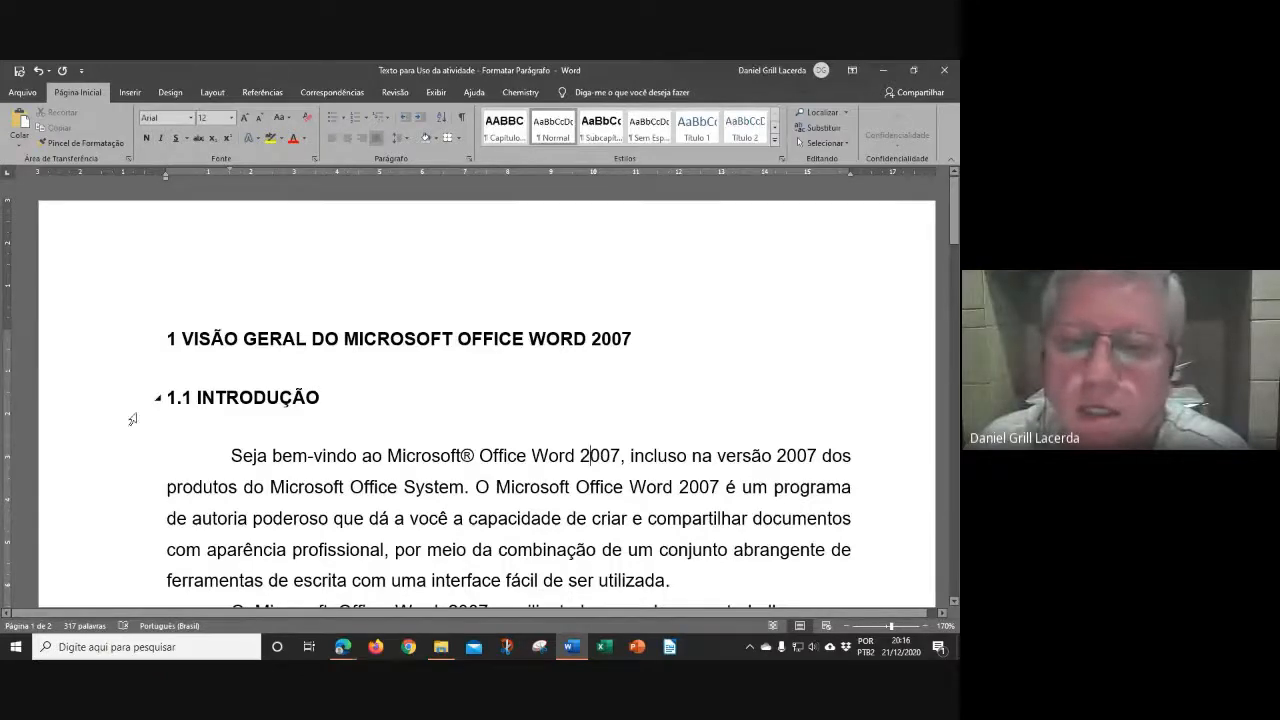
{"action": "left_click", "coordinate": [86, 405]}
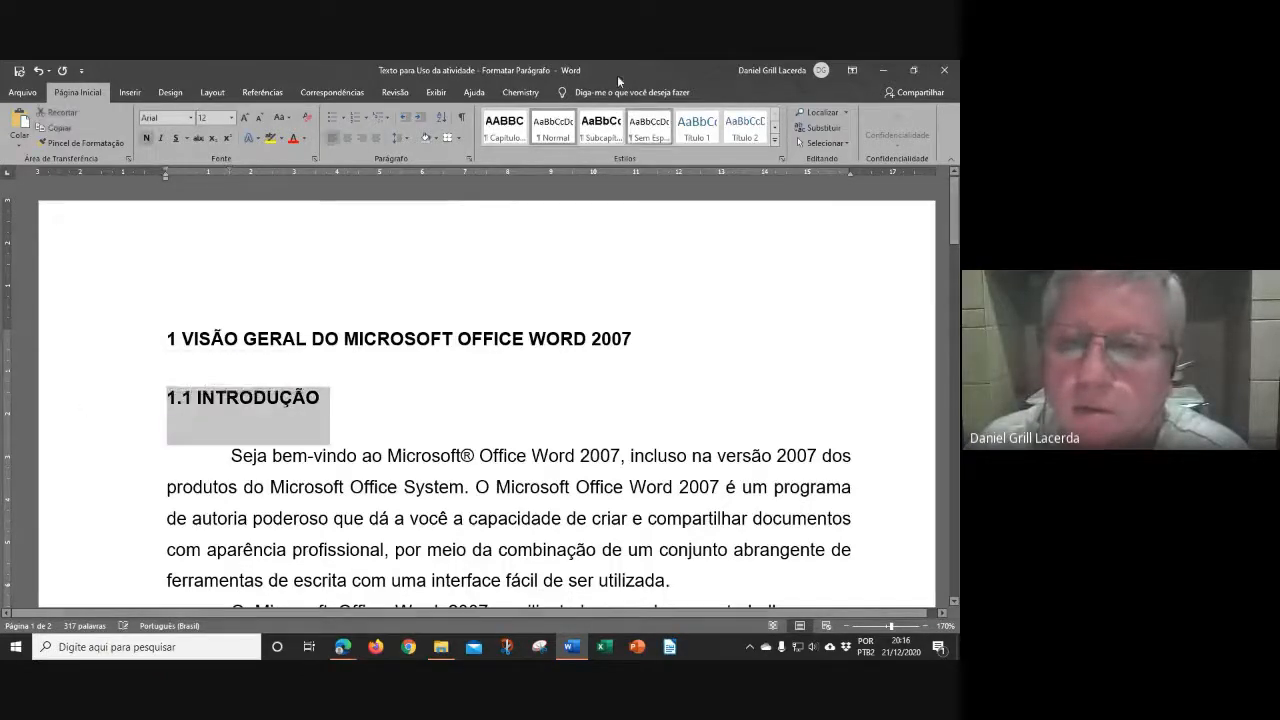
{"action": "left_click", "coordinate": [468, 160]}
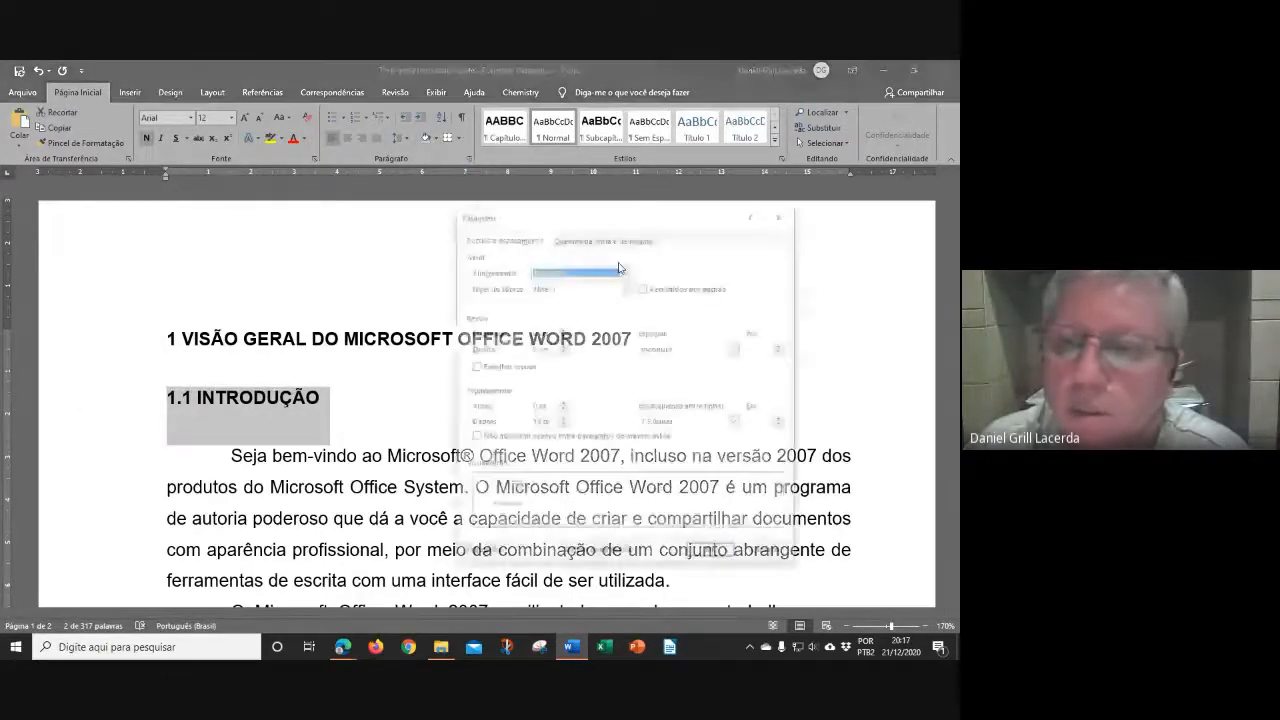
{"action": "left_click", "coordinate": [557, 288]}
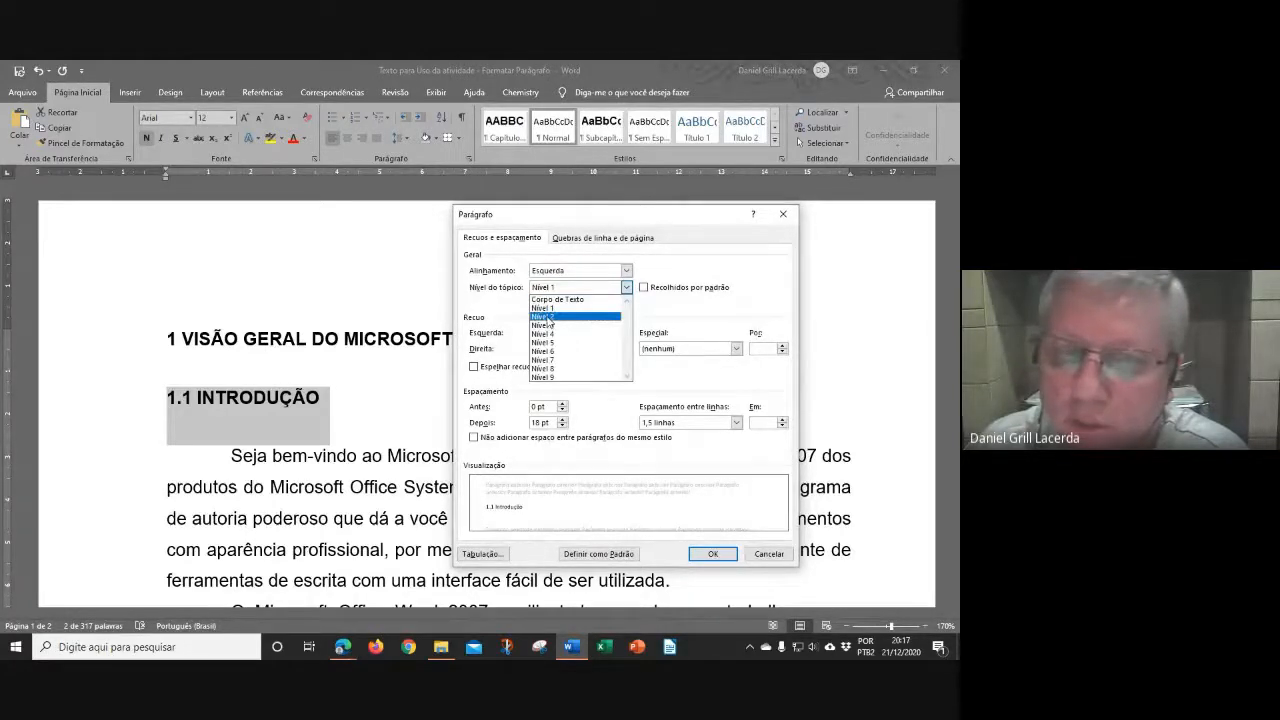
{"action": "left_click", "coordinate": [548, 317]}
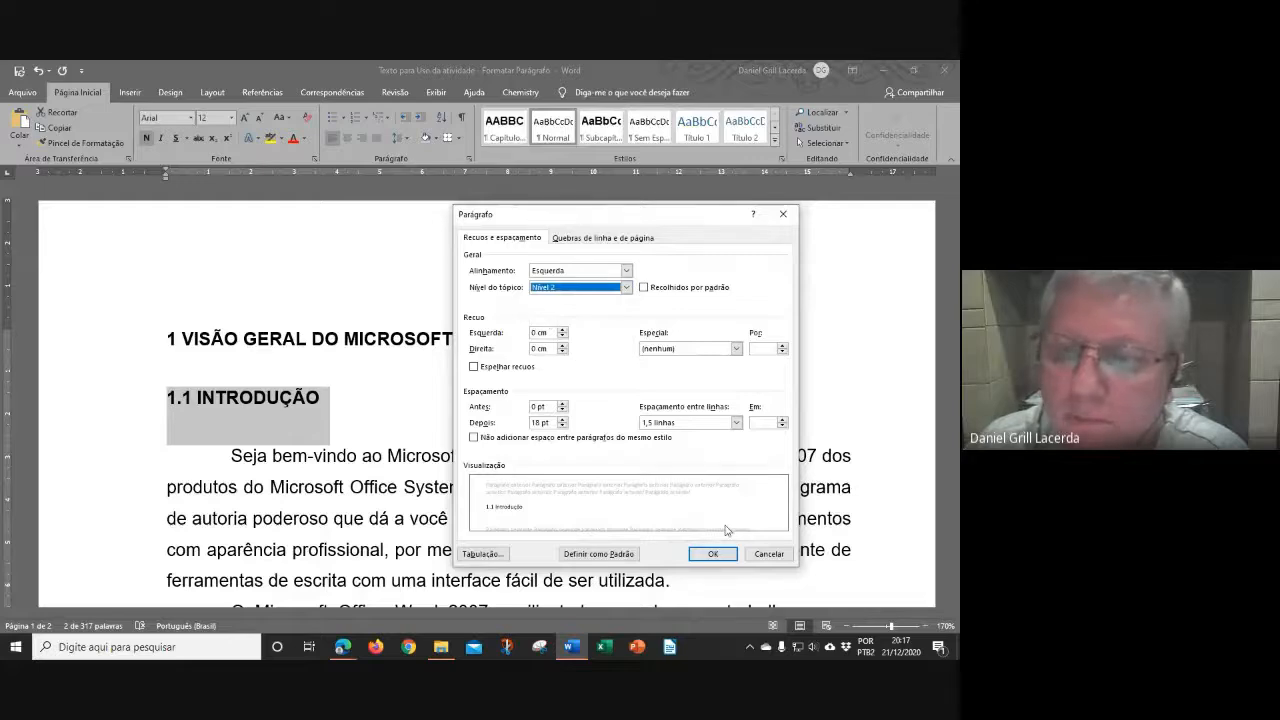
{"action": "left_click", "coordinate": [713, 553]}
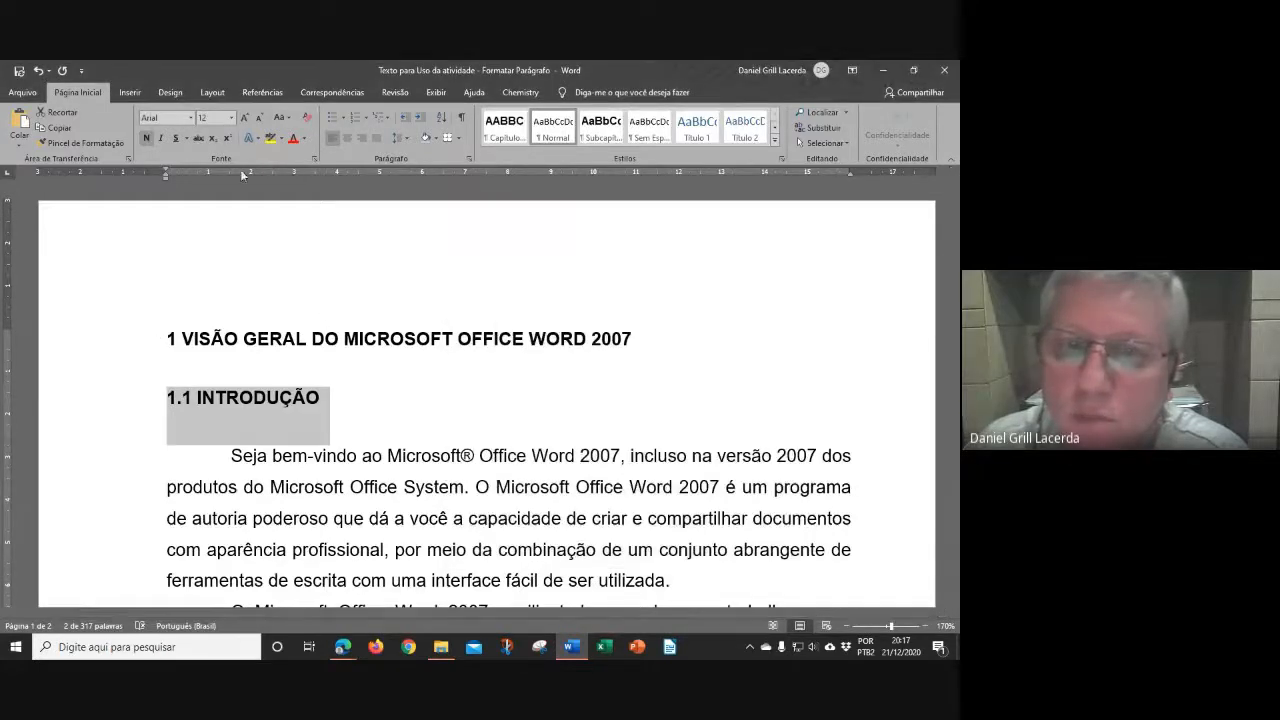
Turn off the all-caps font effect for the 1.1 heading.
{"action": "left_click", "coordinate": [314, 158]}
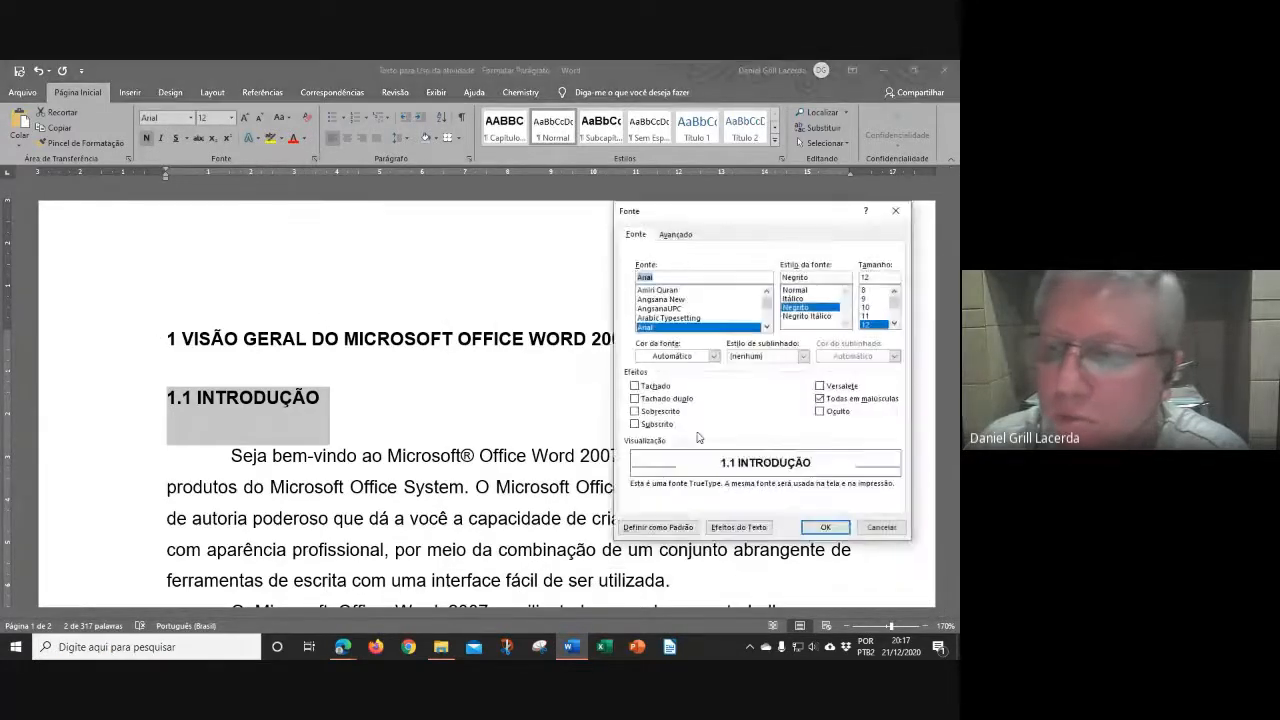
{"action": "left_click", "coordinate": [820, 398]}
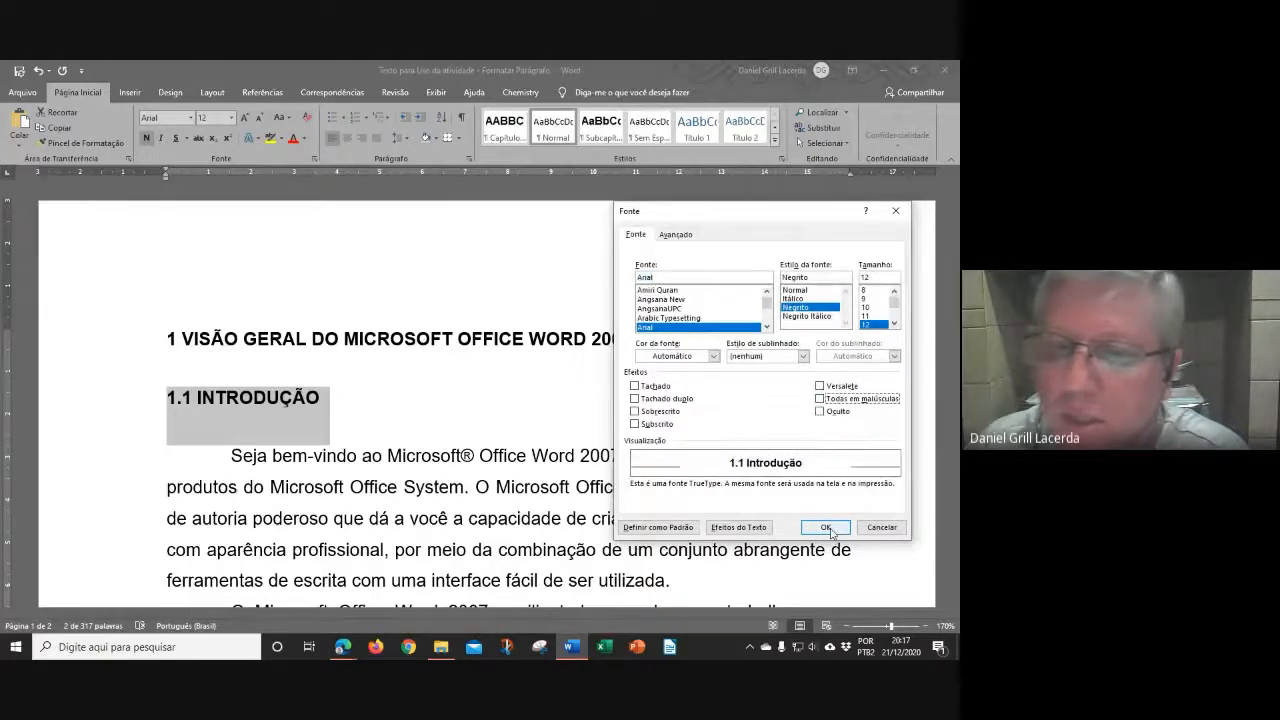
{"action": "left_click", "coordinate": [825, 527]}
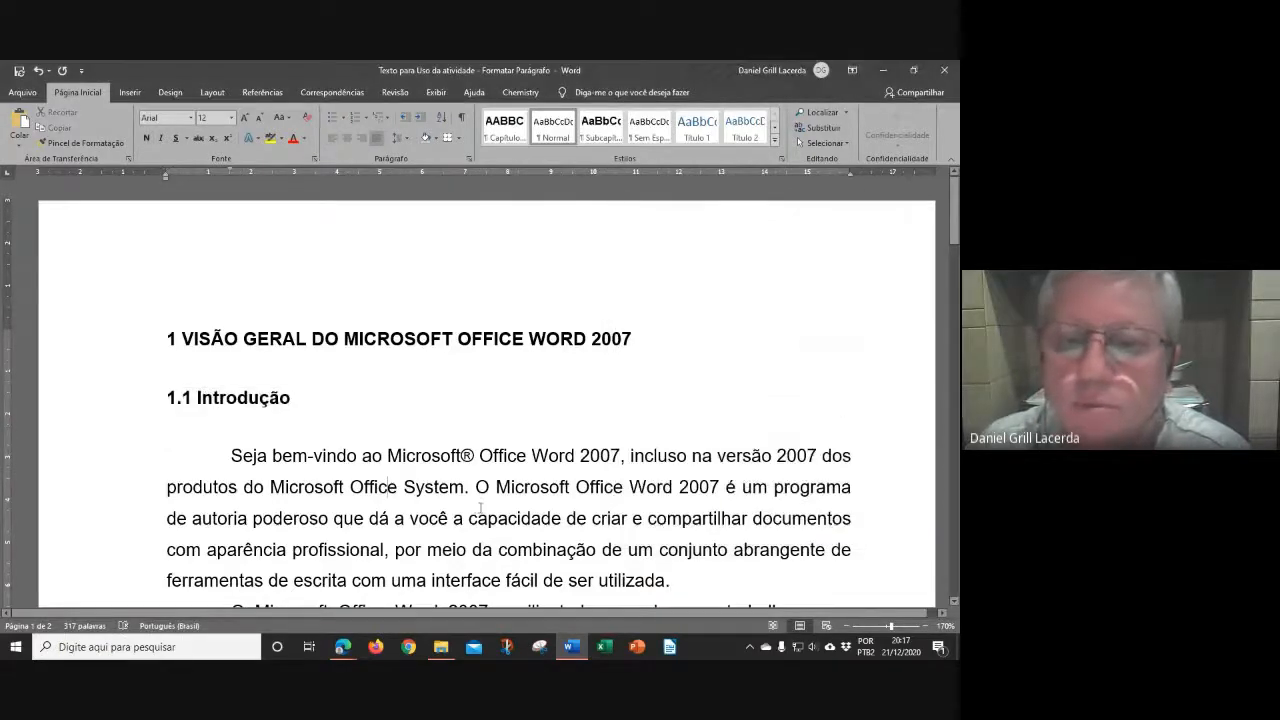
Insert the heading text 1.2 Objetivos as a new paragraph after the one ending in "documentos corrompidos.".
{"action": "scroll", "coordinate": [480, 508], "scroll_direction": "down", "scroll_amount": 1}
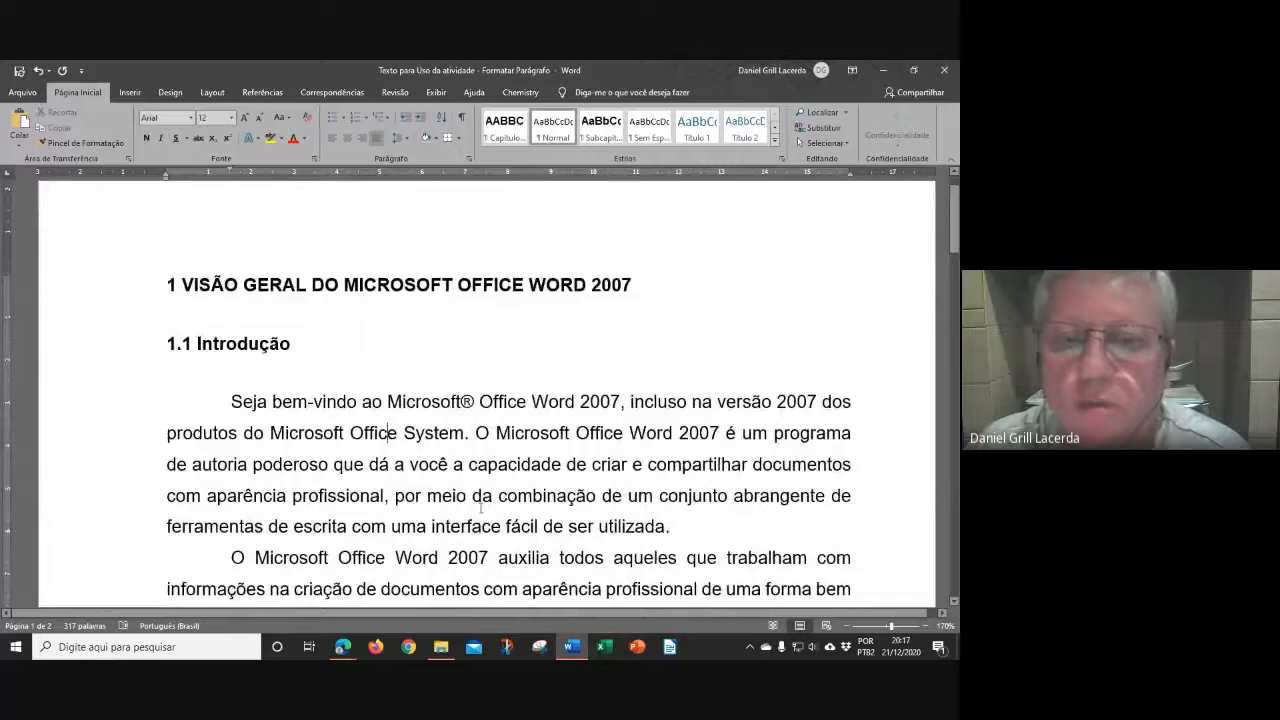
{"action": "scroll", "coordinate": [481, 508], "scroll_direction": "down", "scroll_amount": 2}
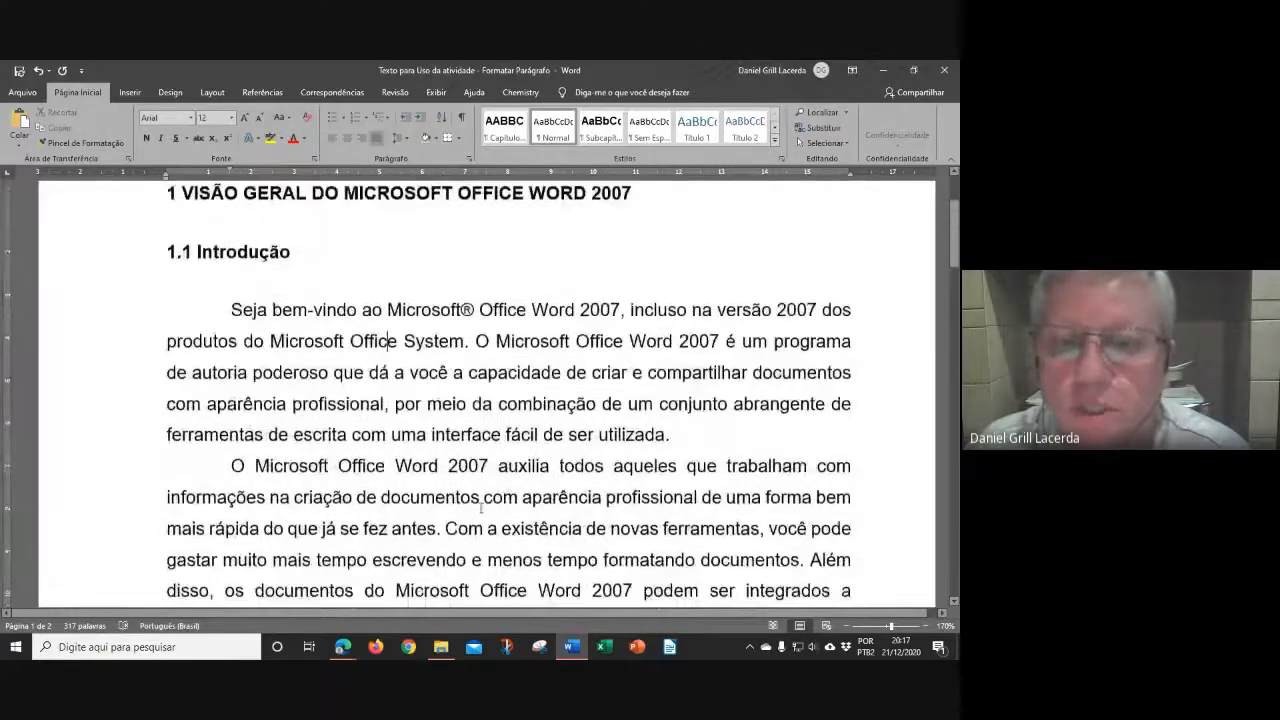
{"action": "scroll", "coordinate": [481, 508], "scroll_direction": "down", "scroll_amount": 5}
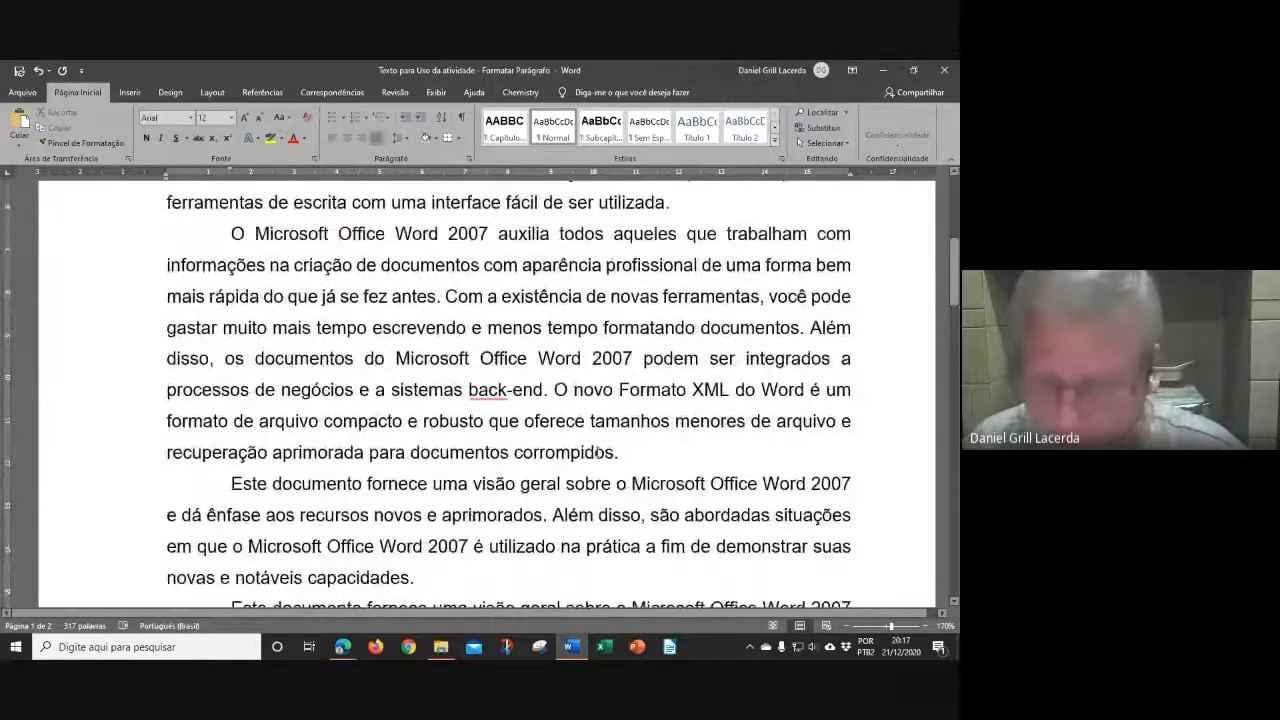
{"action": "left_click", "coordinate": [652, 453]}
{"action": "key", "text": "Return"}
{"action": "type", "text": "1."}
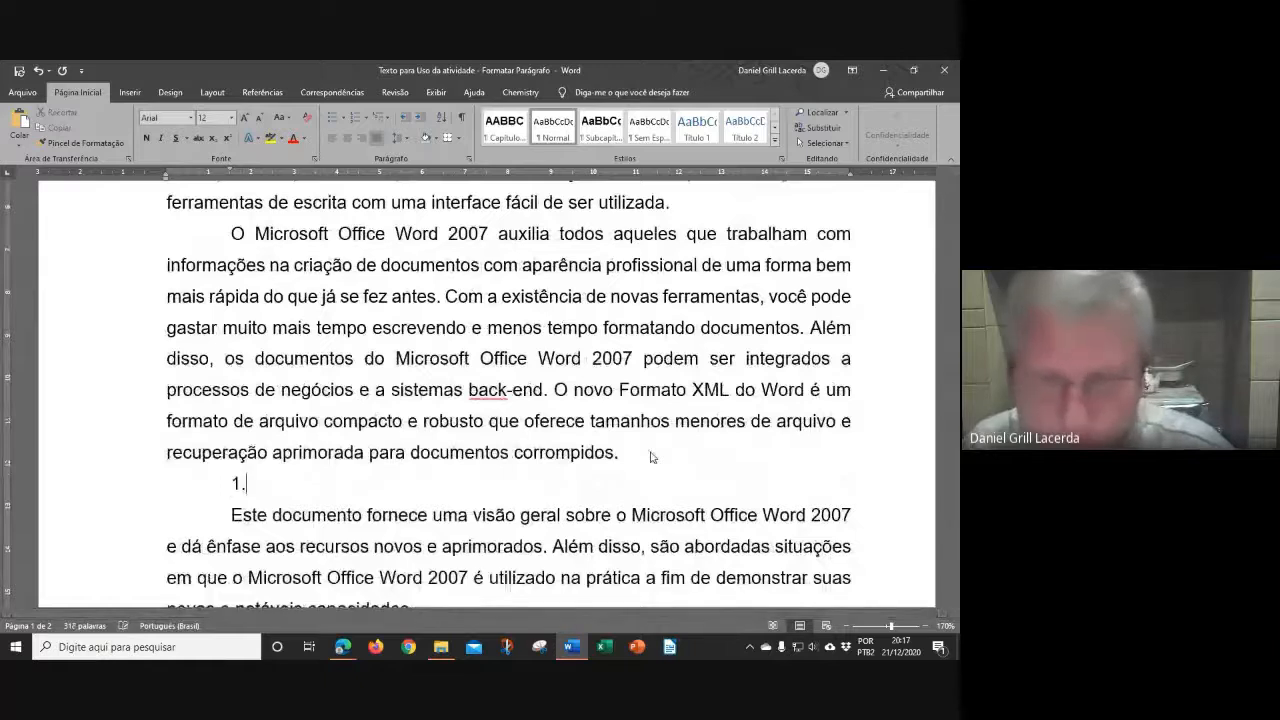
{"action": "type", "text": "2 "}
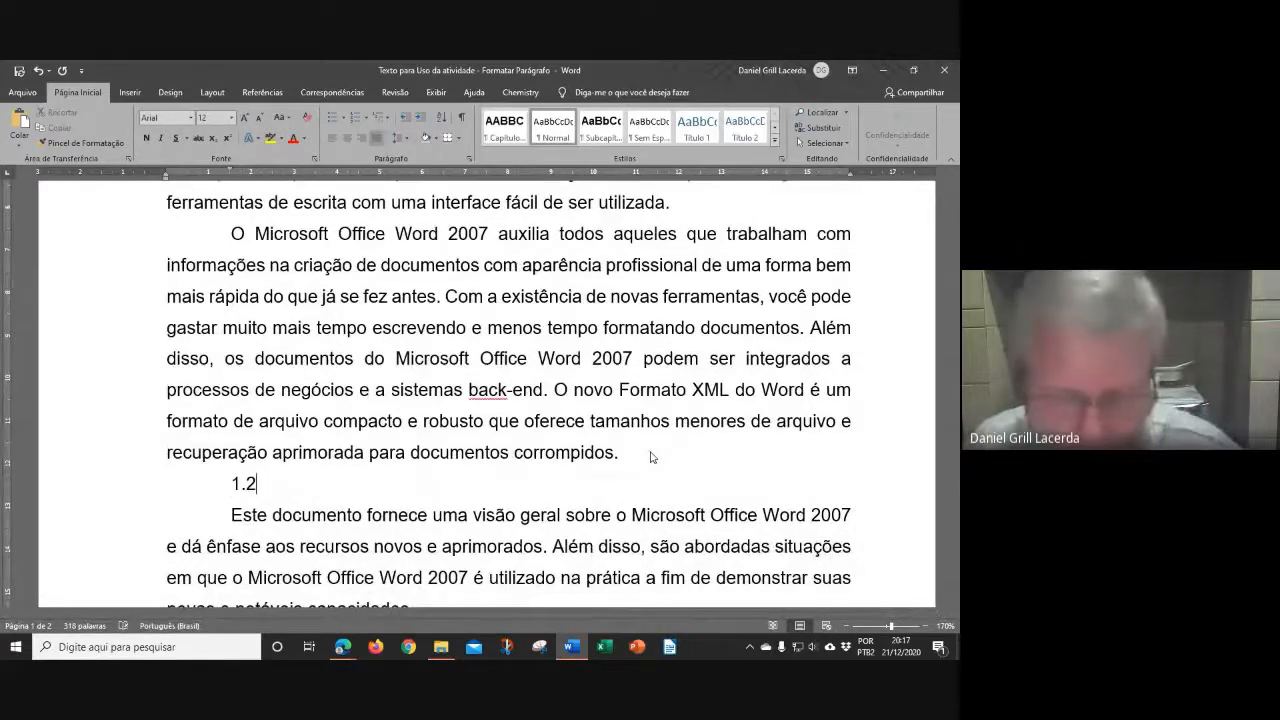
{"action": "type", "text": "Objetivos"}
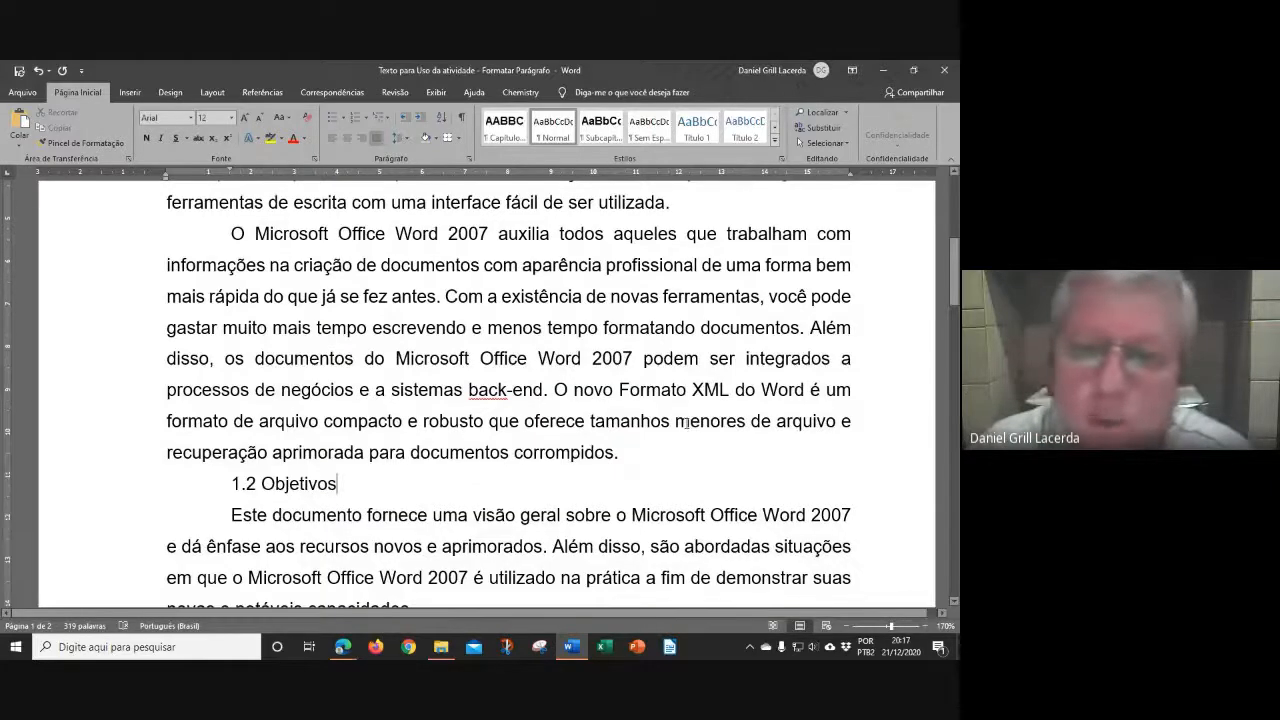
Copy the formatting of the heading 1.1 Introdução to the heading 1.2 Objetivos.
{"action": "scroll", "coordinate": [685, 420], "scroll_direction": "up", "scroll_amount": 2}
{"action": "scroll", "coordinate": [685, 420], "scroll_direction": "up", "scroll_amount": 3}
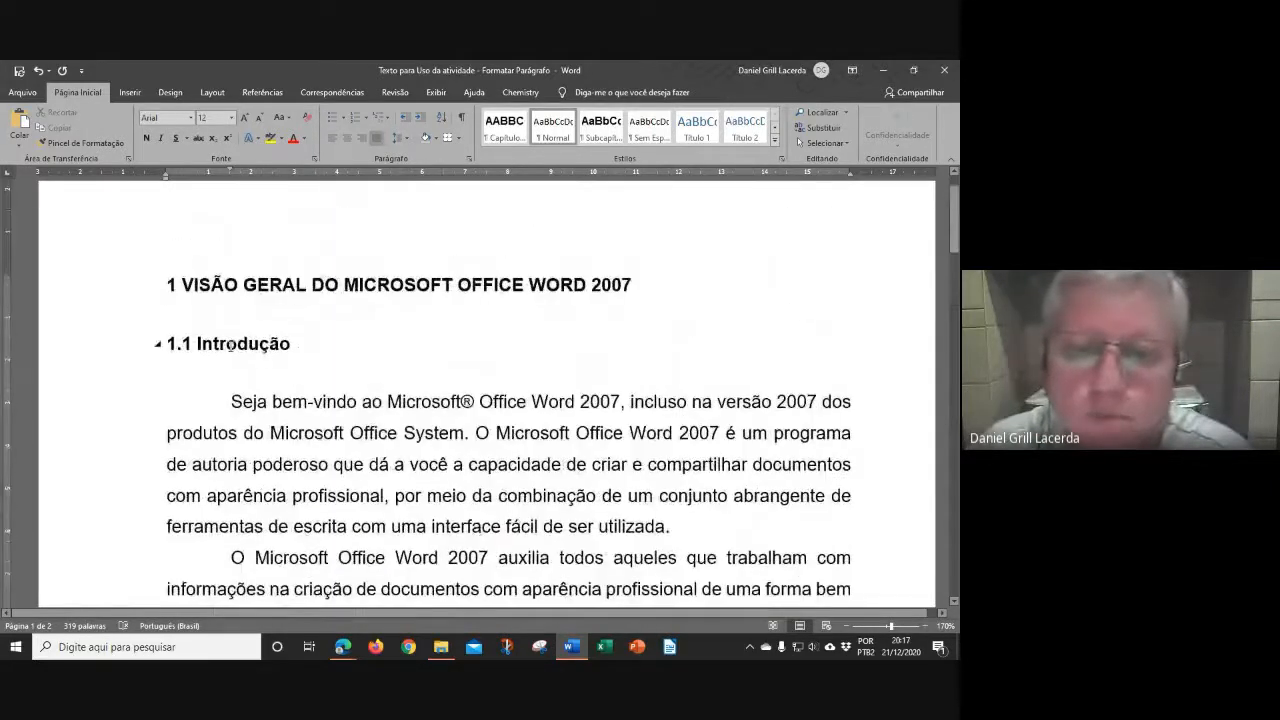
{"action": "left_click", "coordinate": [80, 348]}
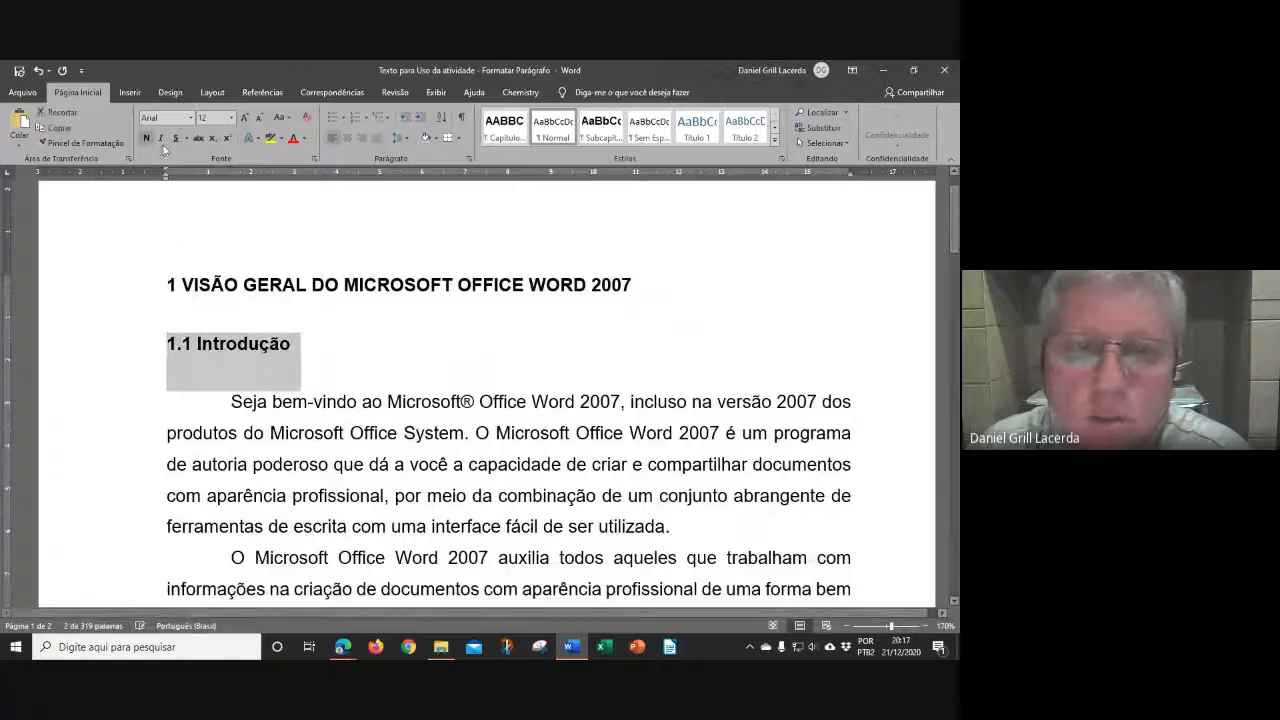
{"action": "left_click", "coordinate": [88, 143]}
{"action": "scroll", "coordinate": [336, 408], "scroll_direction": "down", "scroll_amount": 3}
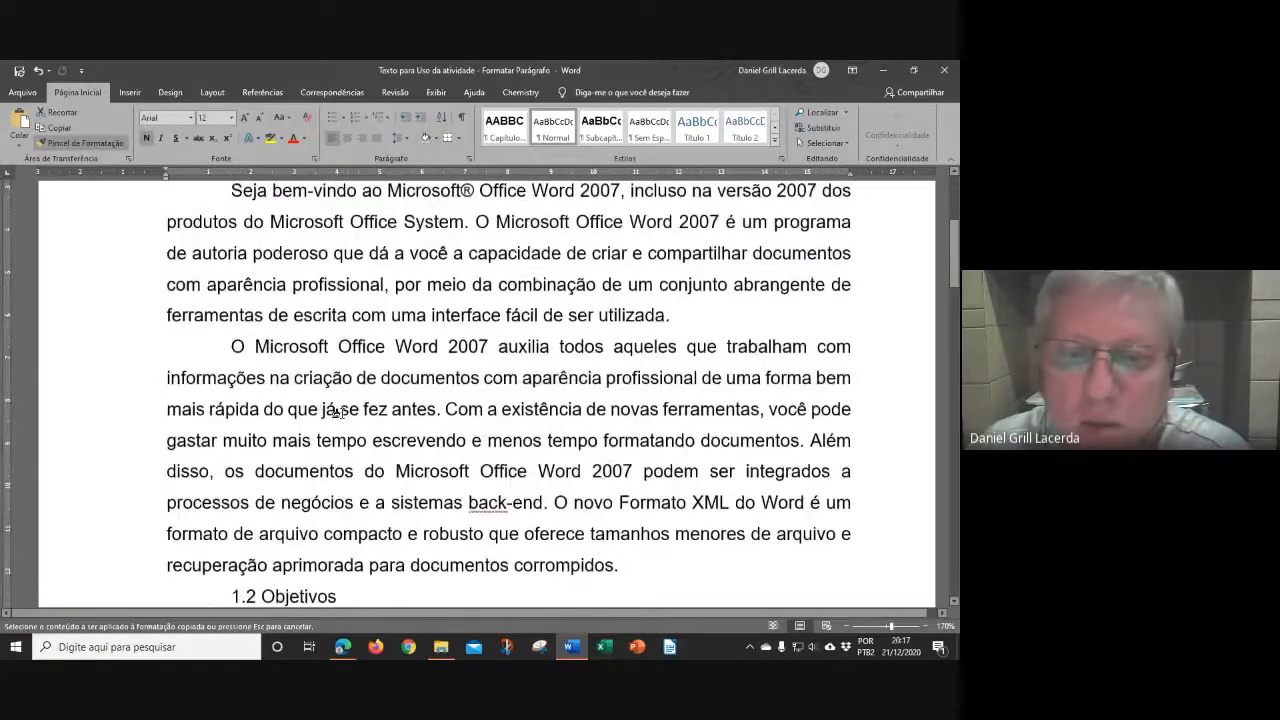
{"action": "scroll", "coordinate": [336, 408], "scroll_direction": "down", "scroll_amount": 3}
{"action": "left_click", "coordinate": [517, 452]}
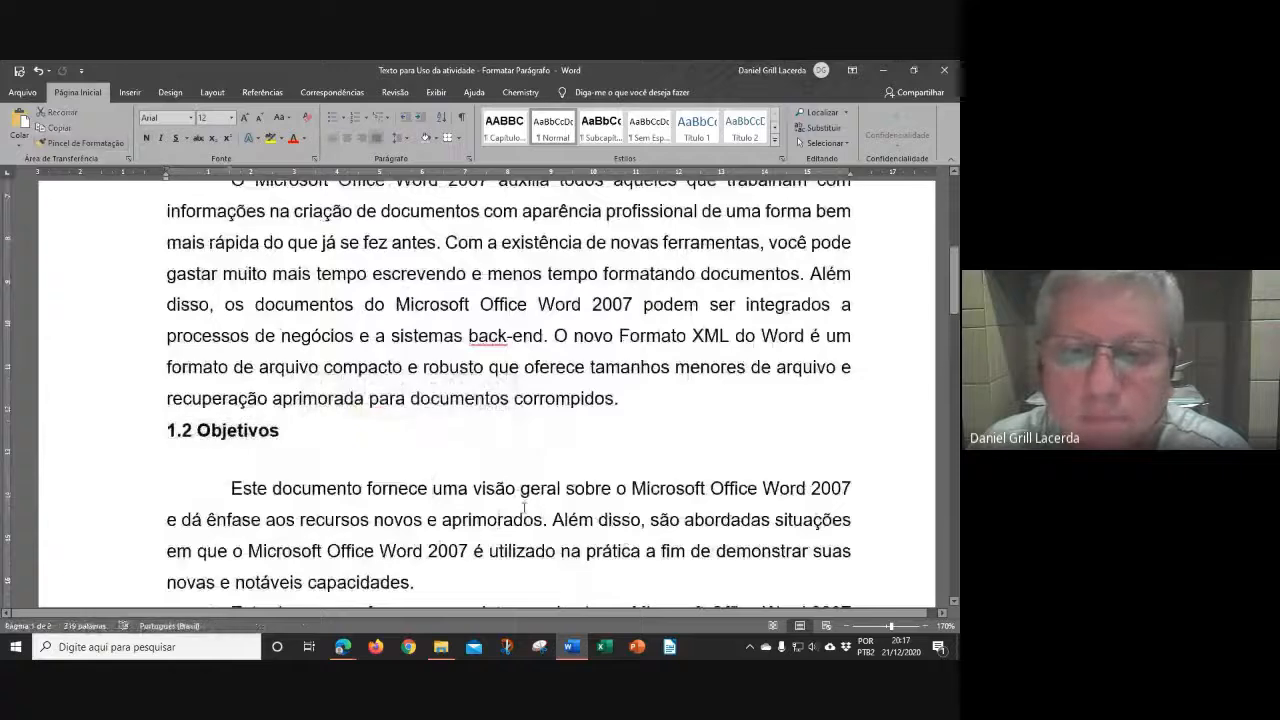
Review the title and the headings 1.1 Introdução and 1.2 Objetivos together with the text beneath them.
{"action": "scroll", "coordinate": [523, 508], "scroll_direction": "up", "scroll_amount": 2}
{"action": "scroll", "coordinate": [523, 508], "scroll_direction": "up", "scroll_amount": 4}
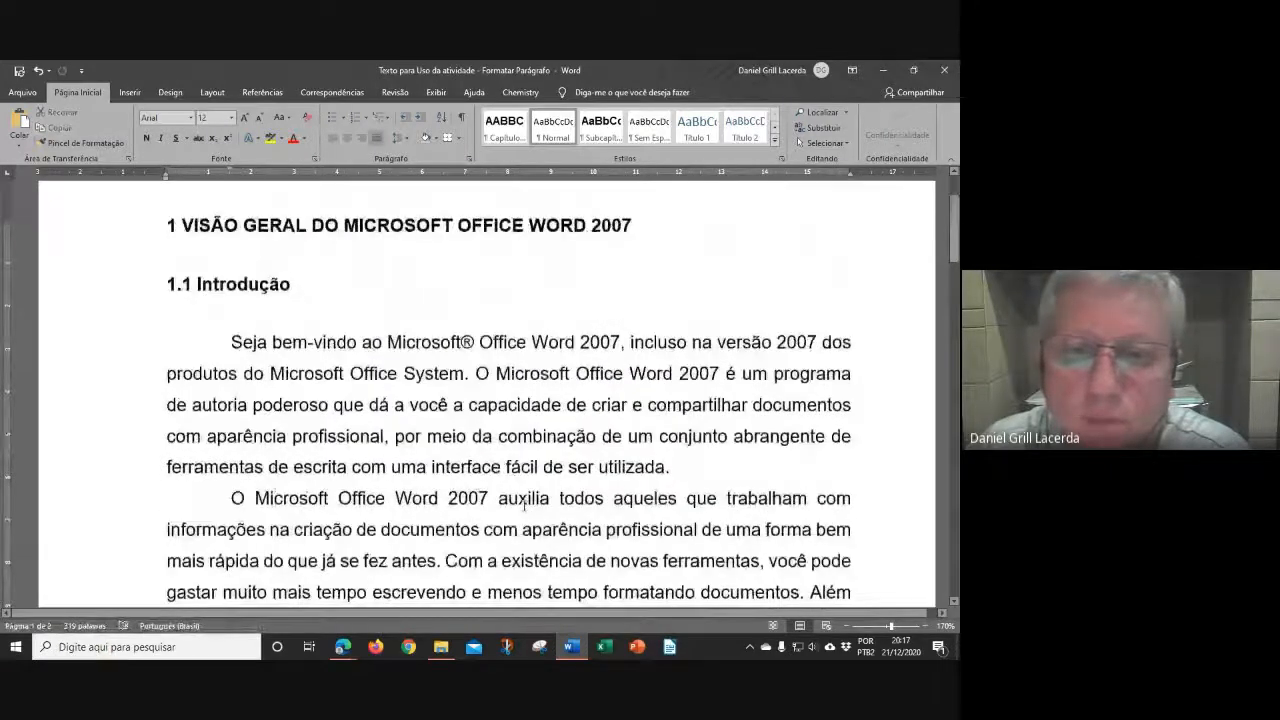
{"action": "scroll", "coordinate": [523, 505], "scroll_direction": "down", "scroll_amount": 3}
{"action": "scroll", "coordinate": [523, 505], "scroll_direction": "up", "scroll_amount": 3}
{"action": "scroll", "coordinate": [522, 502], "scroll_direction": "down", "scroll_amount": 2}
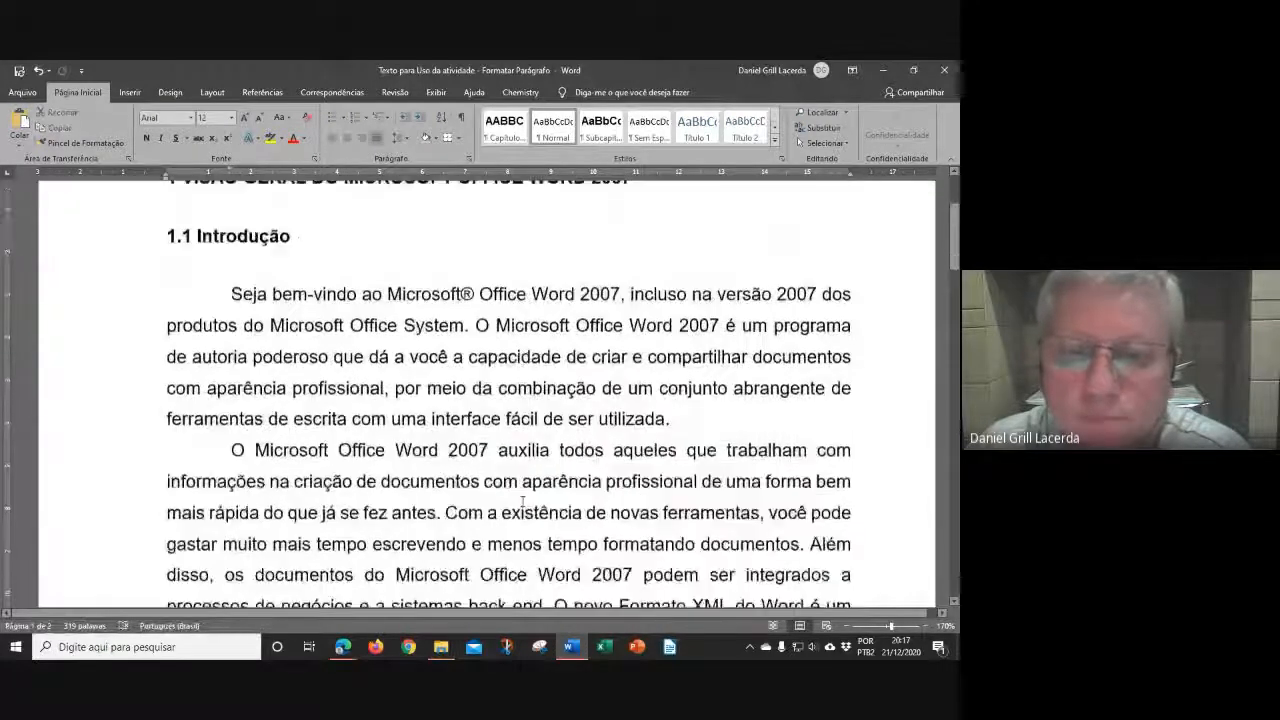
{"action": "scroll", "coordinate": [522, 502], "scroll_direction": "down", "scroll_amount": 3}
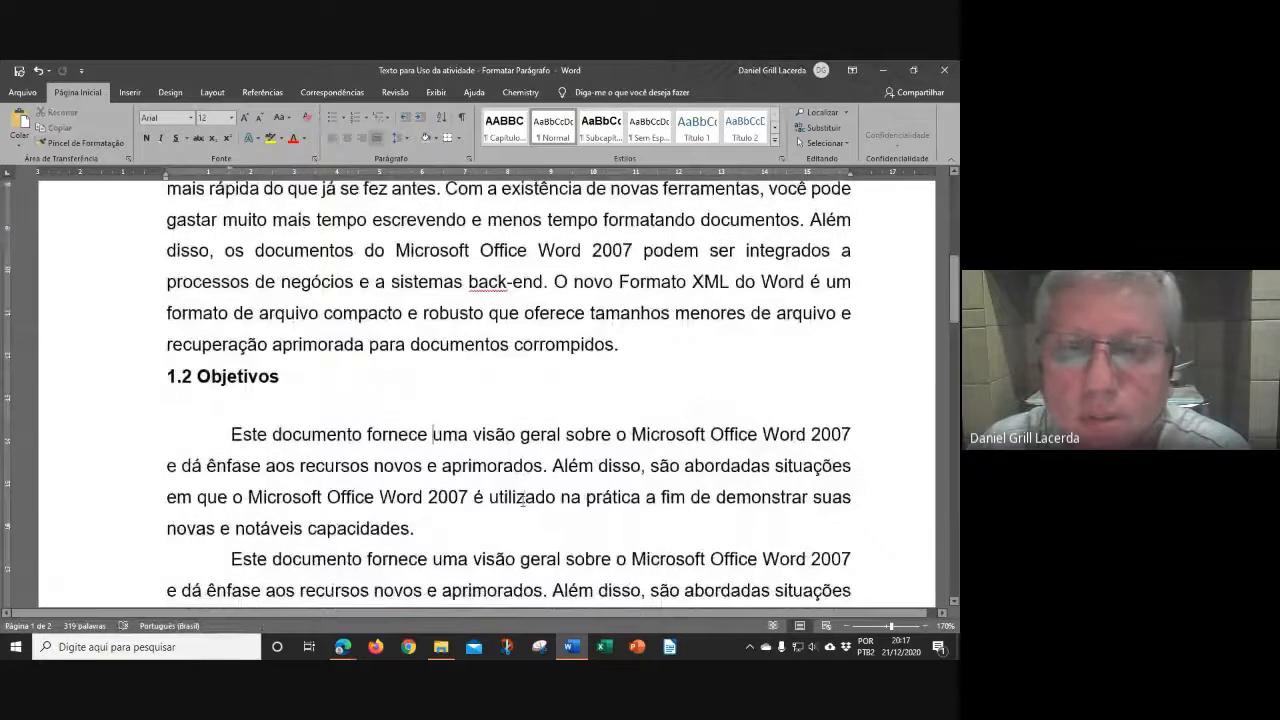
{"action": "scroll", "coordinate": [522, 500], "scroll_direction": "down", "scroll_amount": 2}
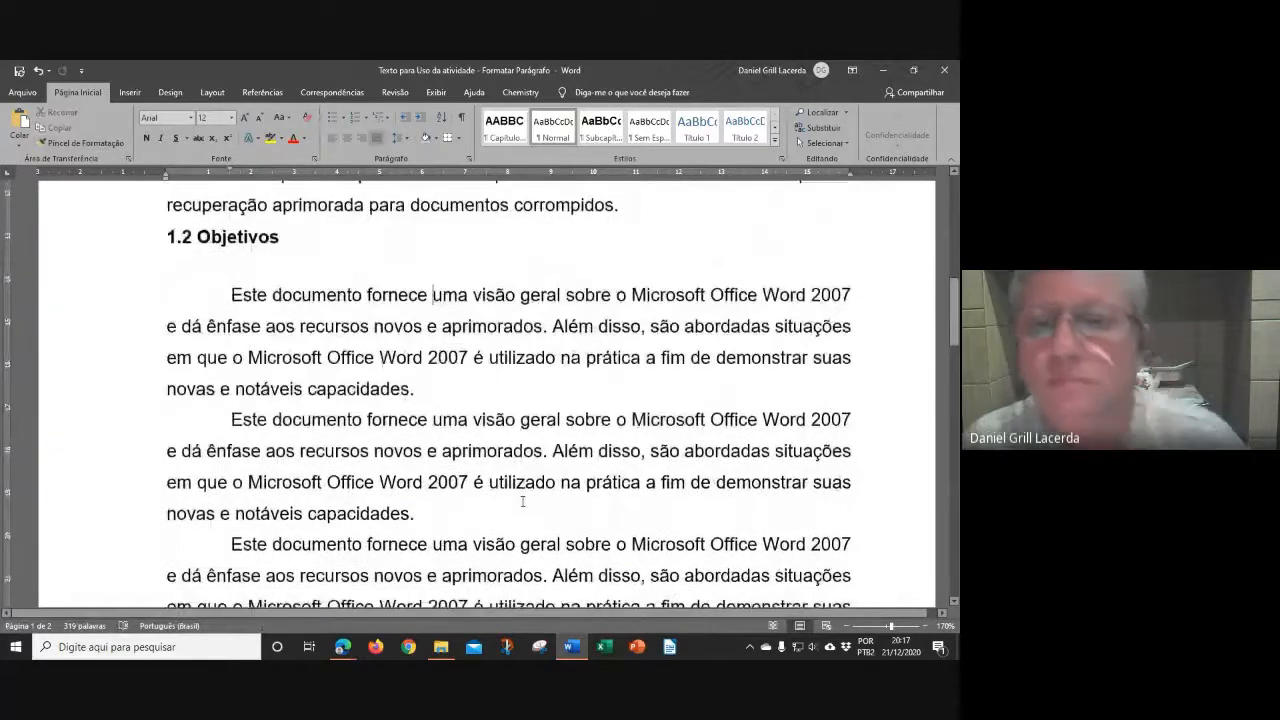
{"action": "scroll", "coordinate": [522, 501], "scroll_direction": "up", "scroll_amount": 1}
{"action": "left_click", "coordinate": [335, 349]}
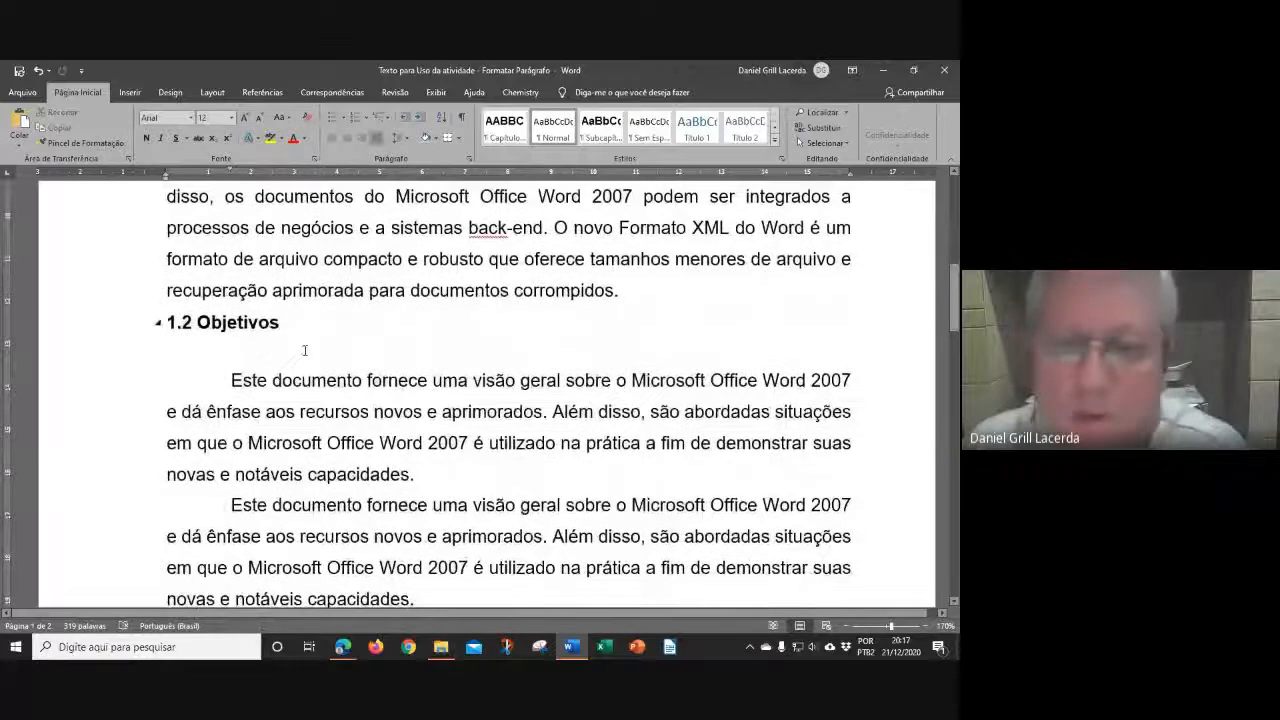
{"action": "left_click", "coordinate": [229, 378]}
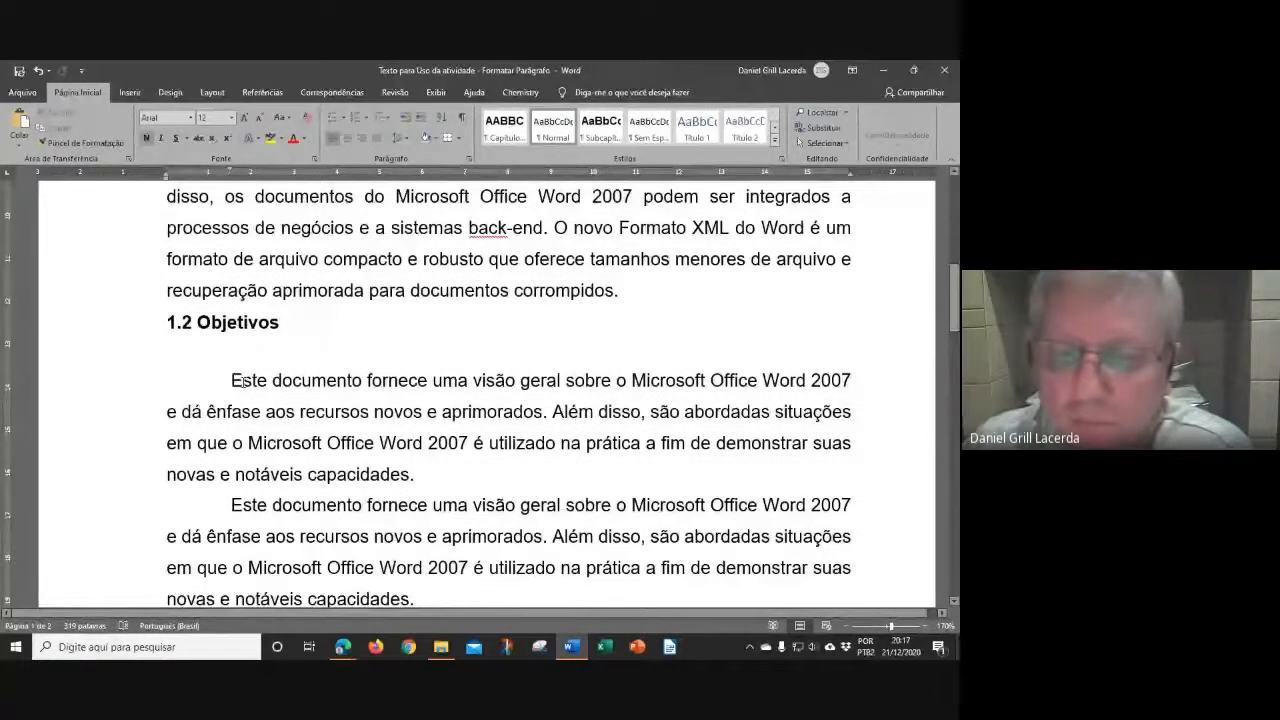
{"action": "scroll", "coordinate": [529, 491], "scroll_direction": "up", "scroll_amount": 1}
Switch to the Google Meet call in Edge to read the class chat, and return to the Word document.
{"action": "left_click", "coordinate": [343, 647]}
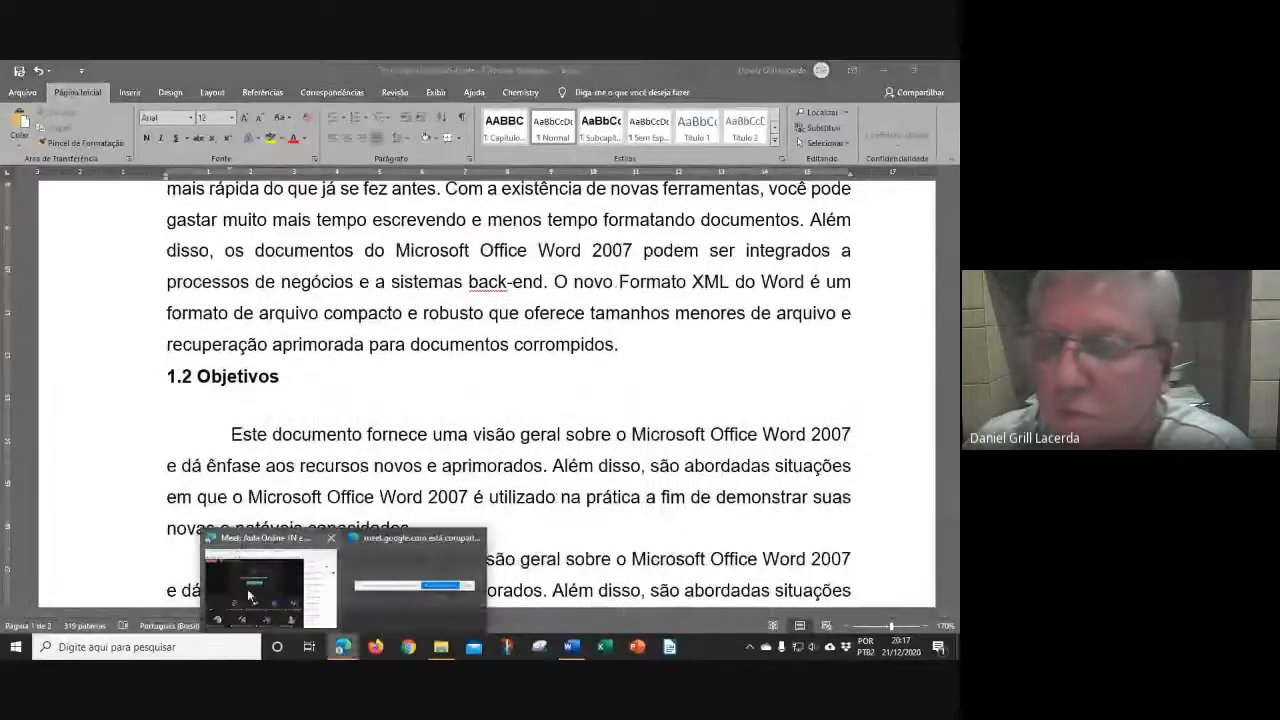
{"action": "left_click", "coordinate": [255, 590]}
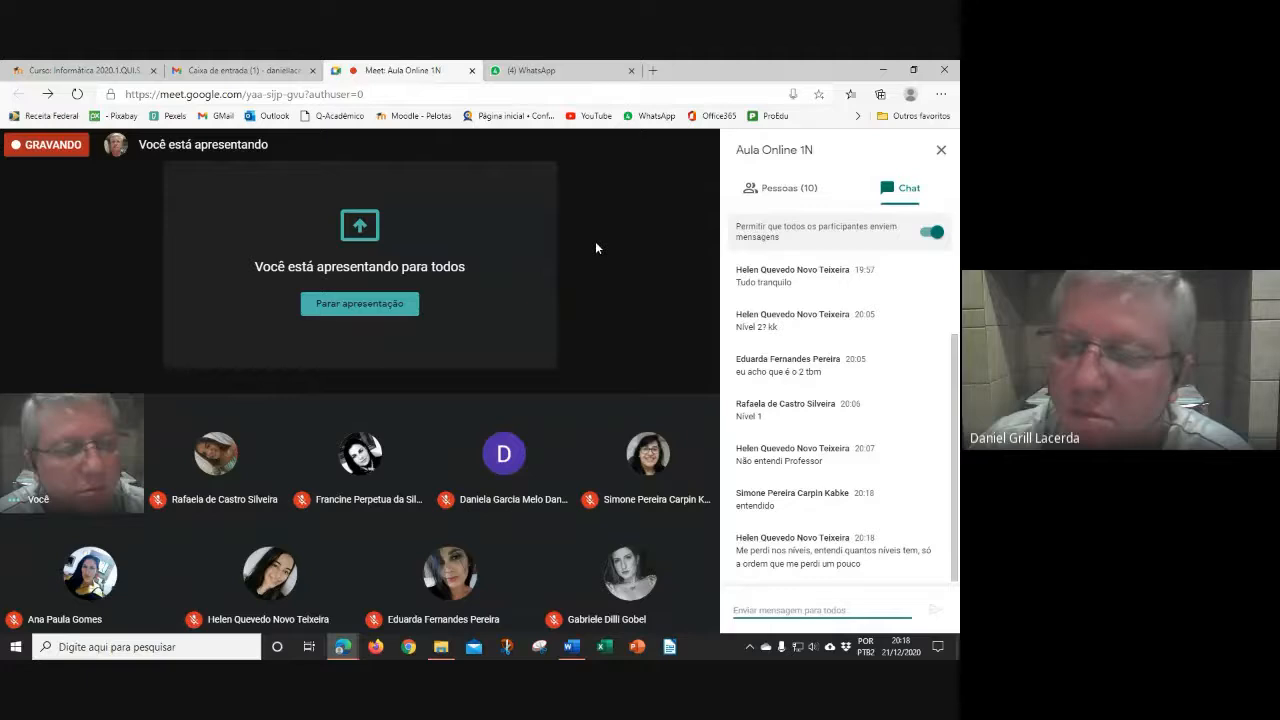
{"action": "left_click", "coordinate": [572, 647]}
{"action": "scroll", "coordinate": [367, 410], "scroll_direction": "down", "scroll_amount": 10}
{"action": "scroll", "coordinate": [367, 410], "scroll_direction": "up", "scroll_amount": 8}
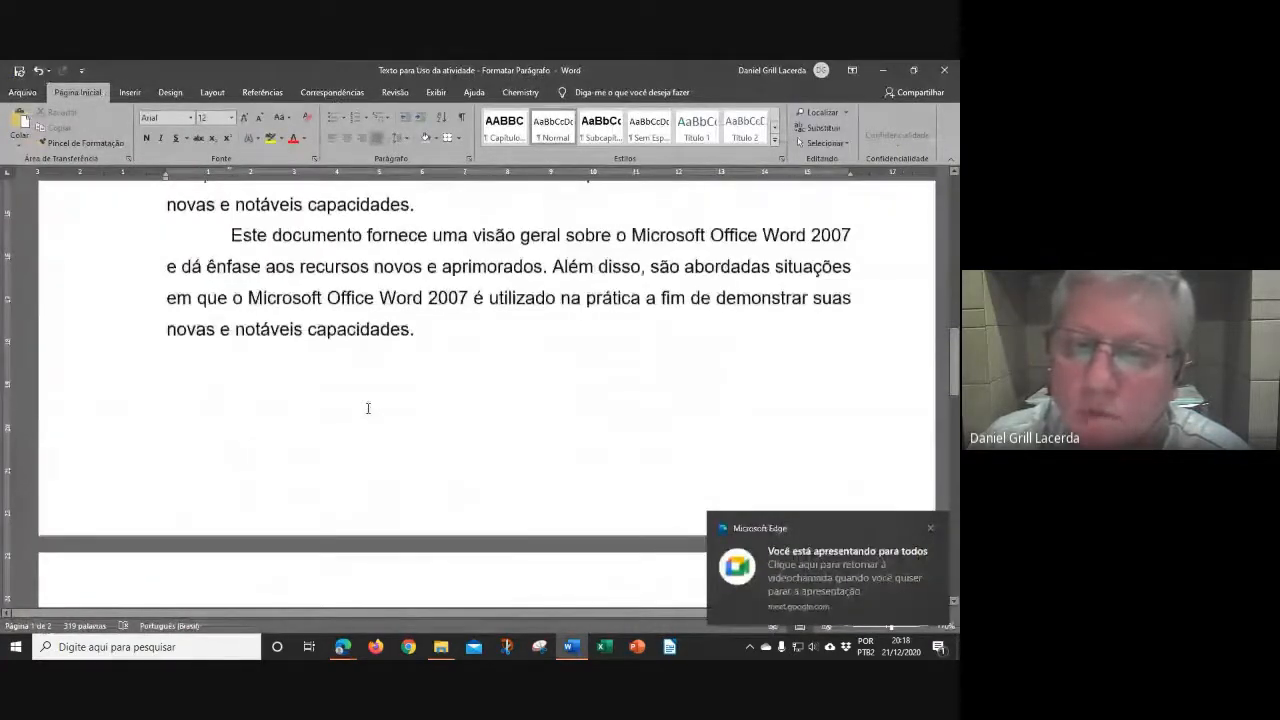
Compare the numbering of the chapter title, 1.1 Introdução and 1.2 Objetivos on page 1.
{"action": "scroll", "coordinate": [367, 408], "scroll_direction": "up", "scroll_amount": 3}
{"action": "scroll", "coordinate": [368, 405], "scroll_direction": "up", "scroll_amount": 5}
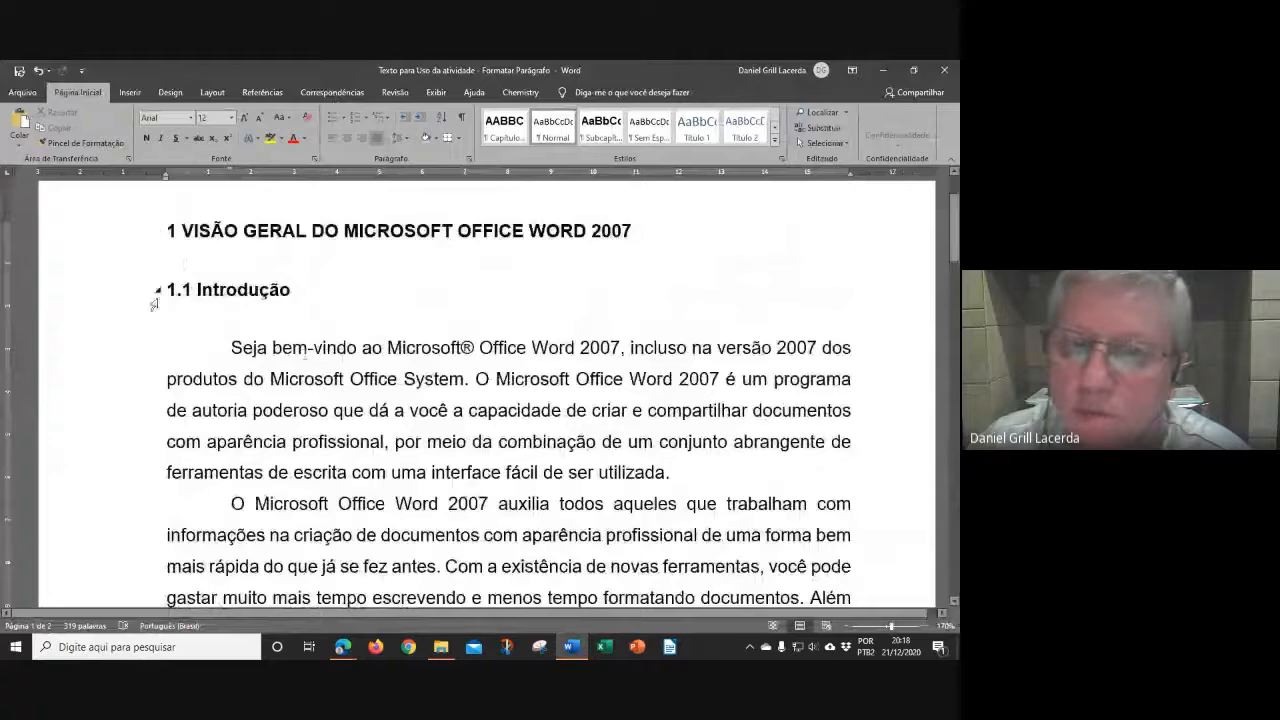
{"action": "scroll", "coordinate": [311, 357], "scroll_direction": "down", "scroll_amount": 1}
{"action": "scroll", "coordinate": [311, 357], "scroll_direction": "down", "scroll_amount": 3}
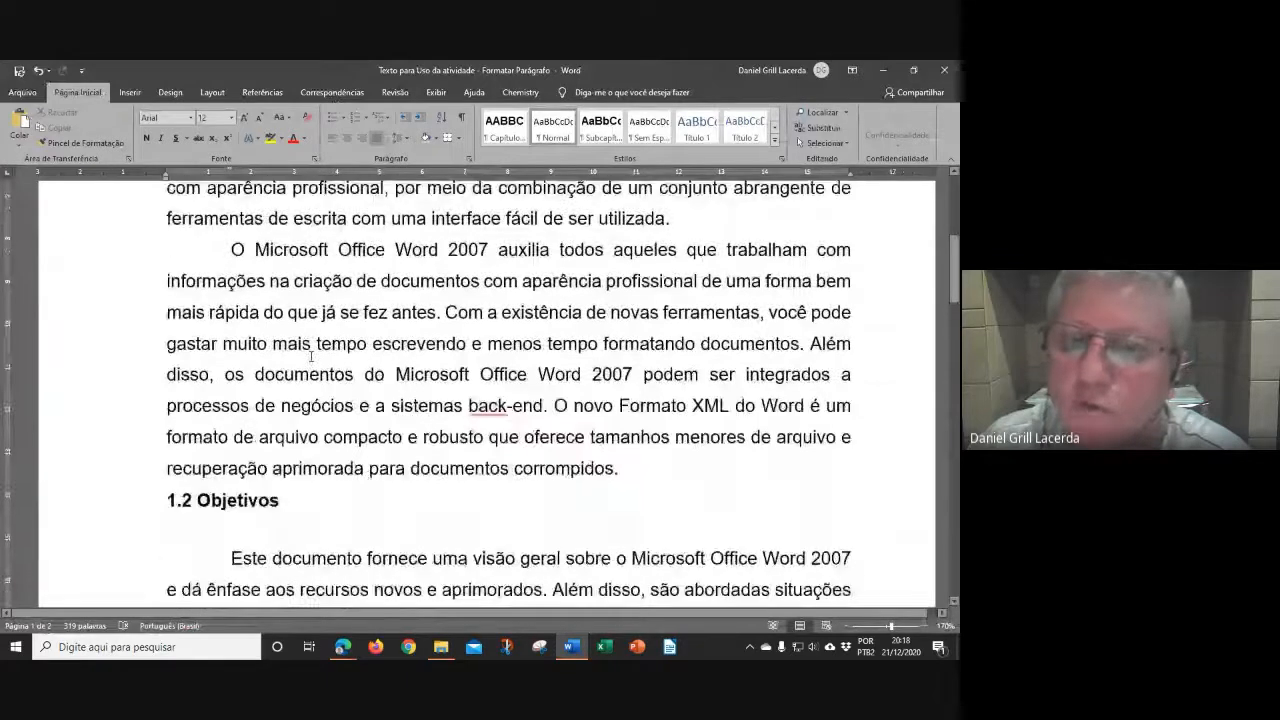
{"action": "scroll", "coordinate": [190, 376], "scroll_direction": "down", "scroll_amount": 1}
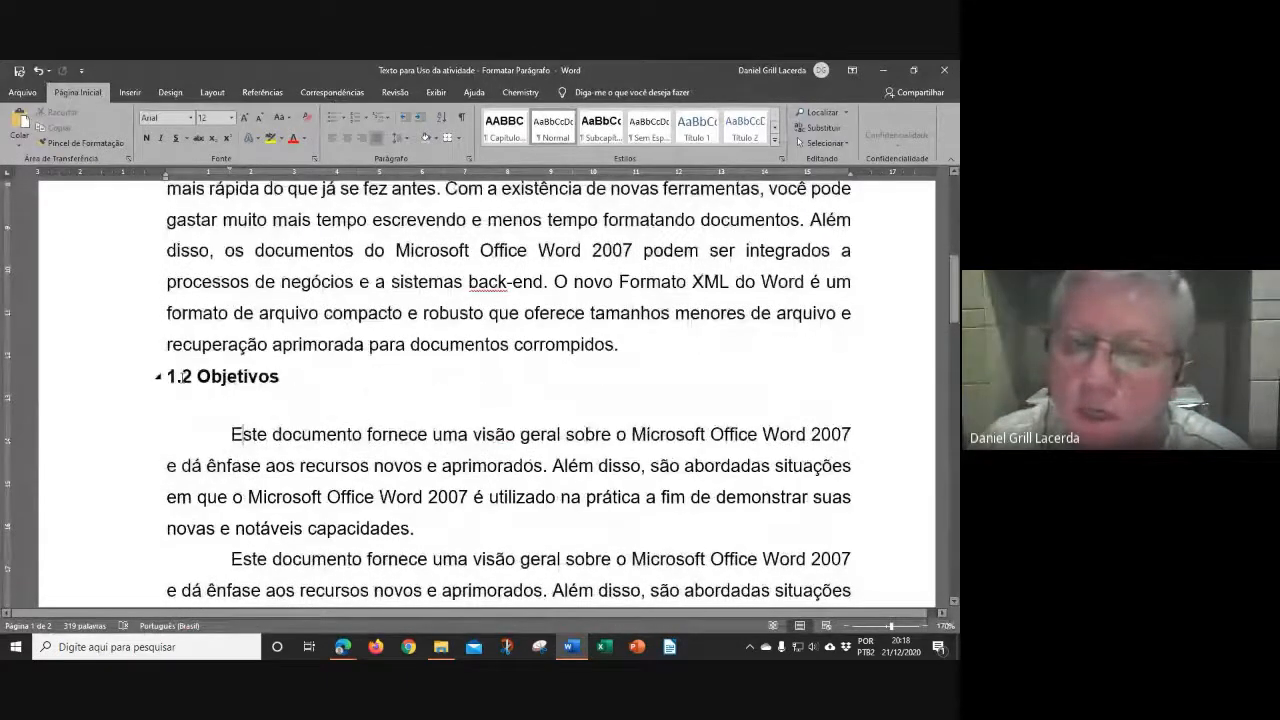
{"action": "left_click", "coordinate": [184, 376]}
{"action": "scroll", "coordinate": [250, 336], "scroll_direction": "up", "scroll_amount": 5}
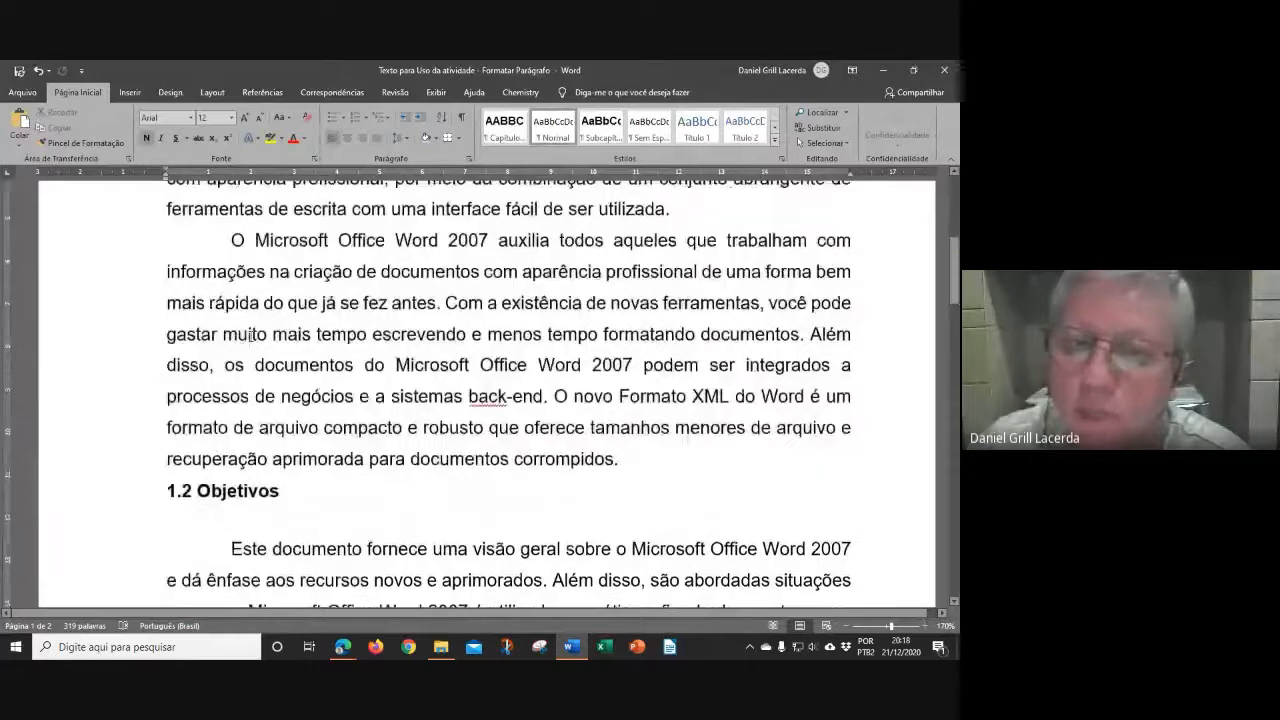
{"action": "scroll", "coordinate": [184, 398], "scroll_direction": "down", "scroll_amount": 5}
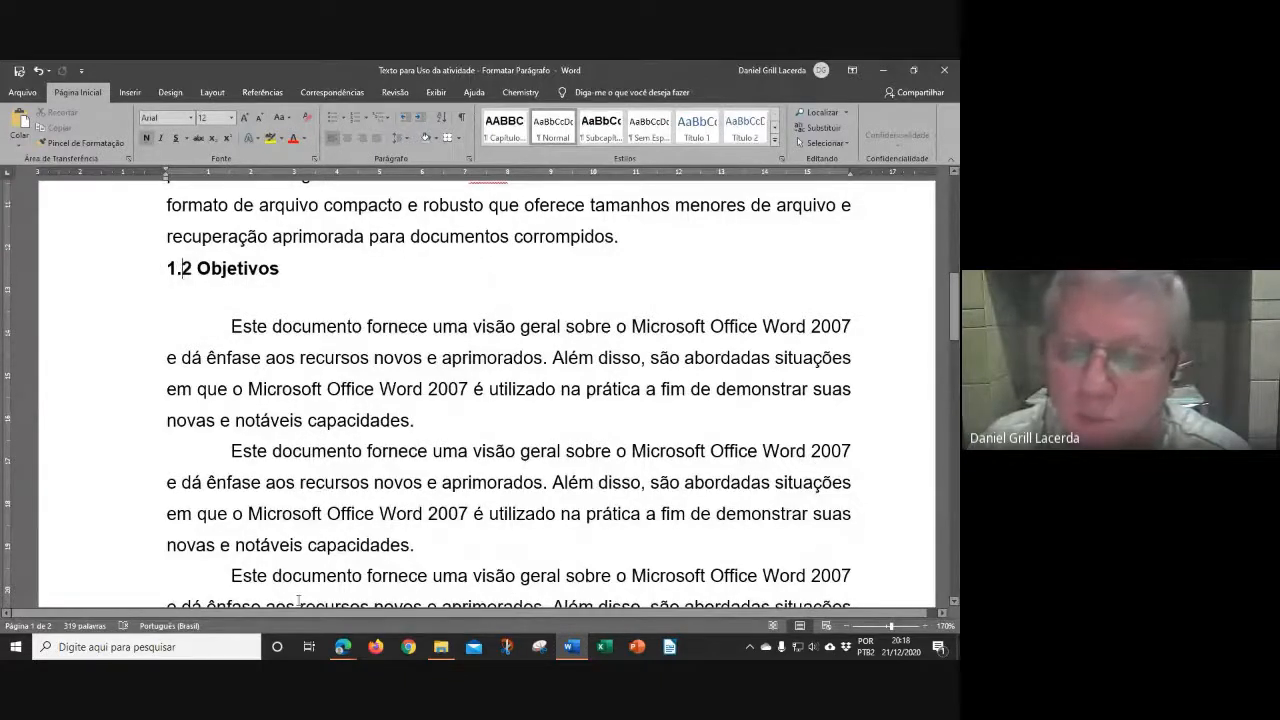
{"action": "scroll", "coordinate": [379, 487], "scroll_direction": "down", "scroll_amount": 1}
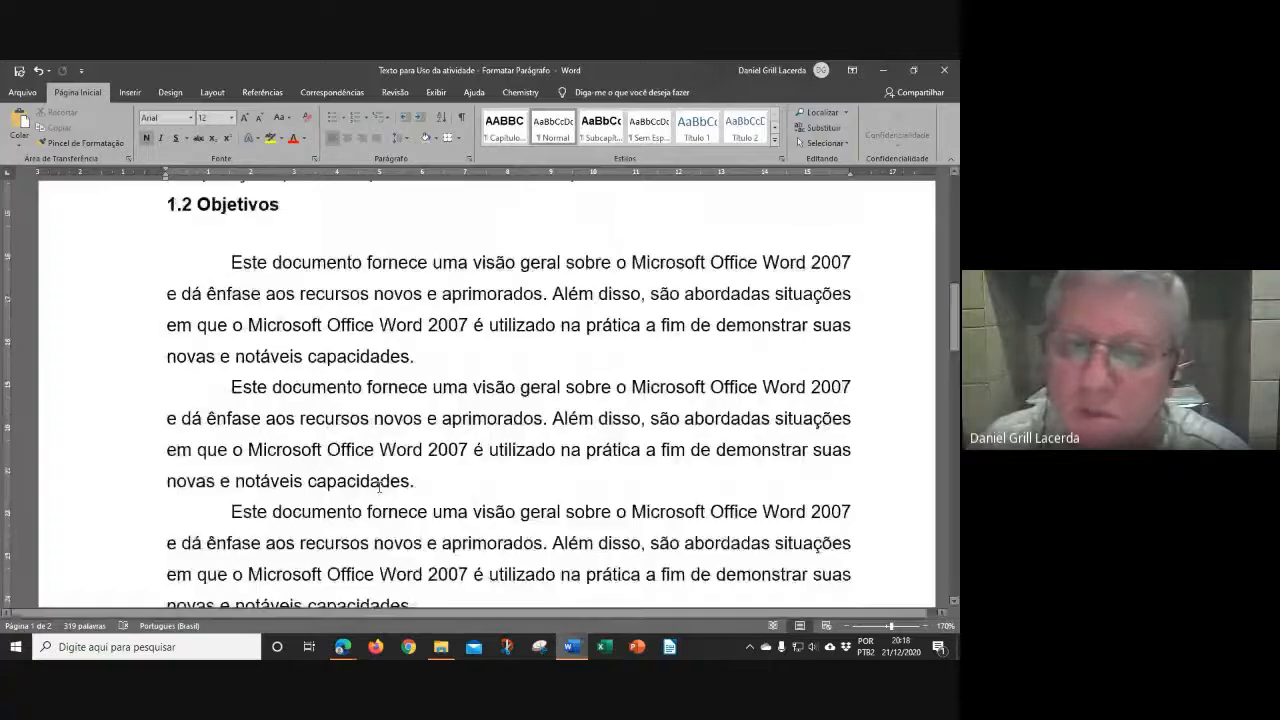
Examine the list of section numbers on page 2, highlighting the final 1 and the 2.2 part of the number 2.2.1.
{"action": "scroll", "coordinate": [379, 487], "scroll_direction": "down", "scroll_amount": 10}
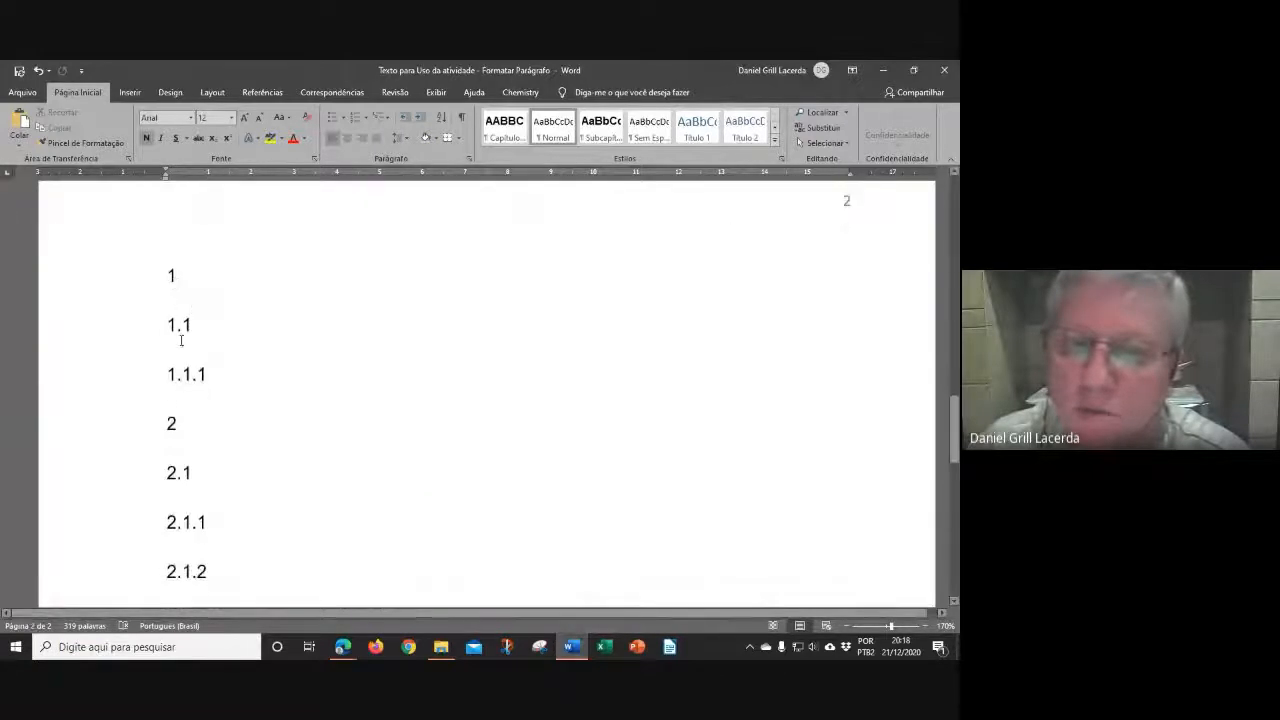
{"action": "scroll", "coordinate": [283, 395], "scroll_direction": "down", "scroll_amount": 3}
{"action": "scroll", "coordinate": [286, 397], "scroll_direction": "up", "scroll_amount": 1}
{"action": "scroll", "coordinate": [220, 394], "scroll_direction": "down", "scroll_amount": 1}
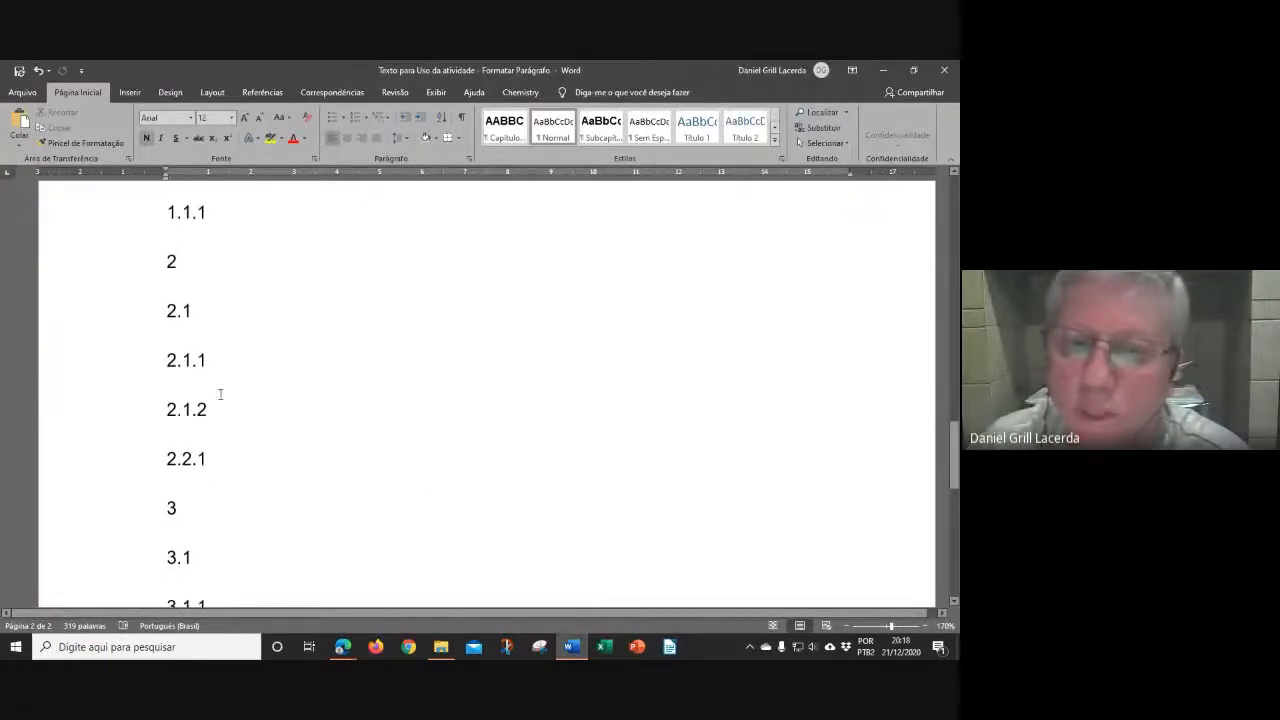
{"action": "scroll", "coordinate": [219, 461], "scroll_direction": "down", "scroll_amount": 3}
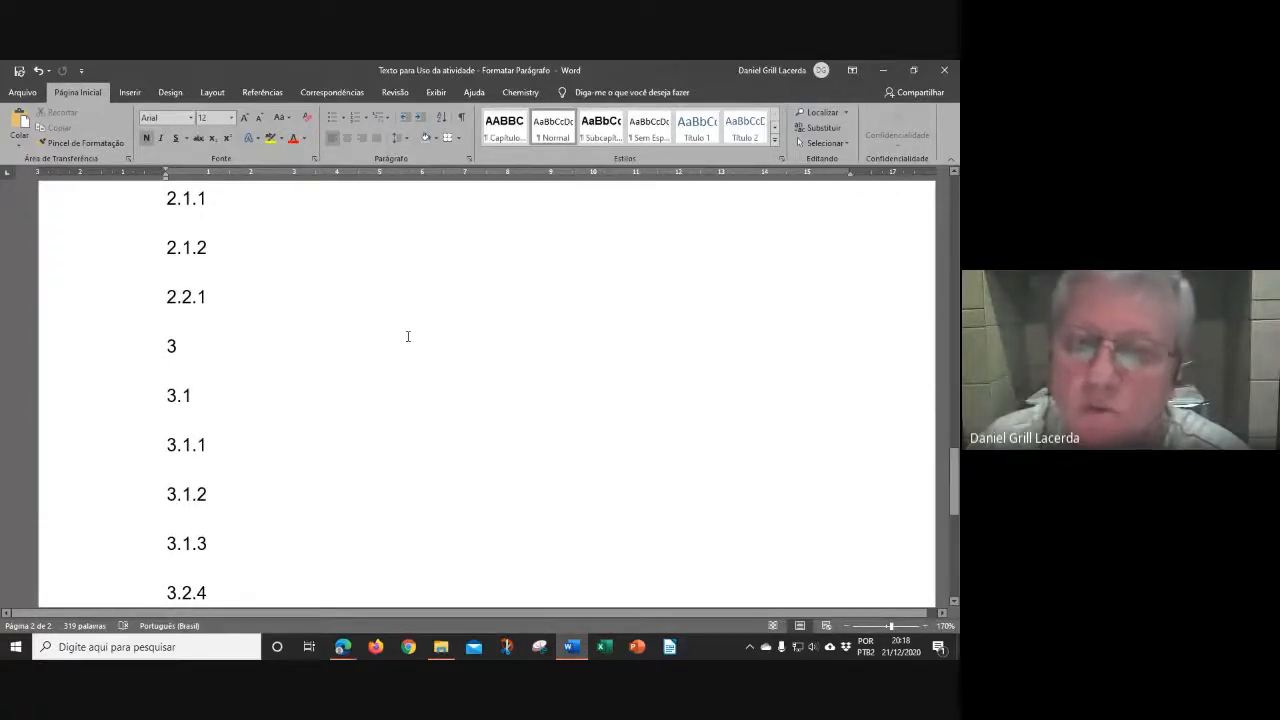
{"action": "scroll", "coordinate": [280, 336], "scroll_direction": "up", "scroll_amount": 1}
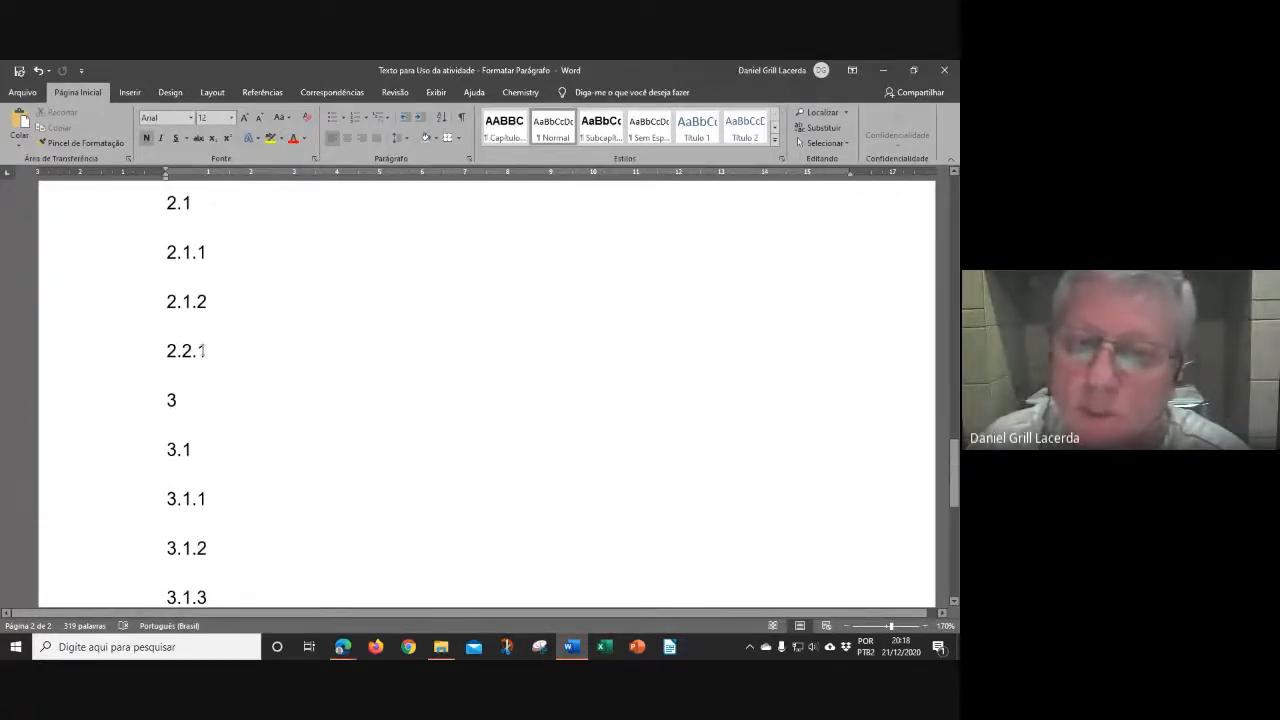
{"action": "double_click", "coordinate": [212, 350]}
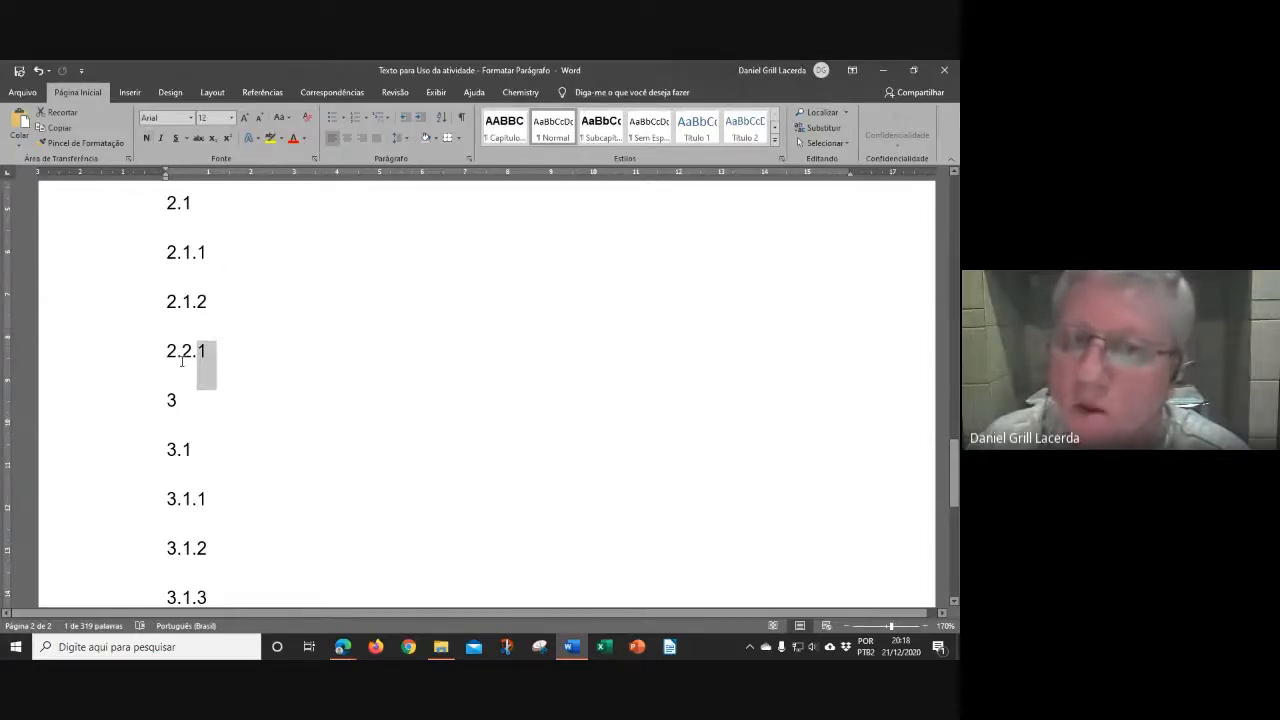
{"action": "left_click_drag", "start_coordinate": [166, 350], "coordinate": [191, 350]}
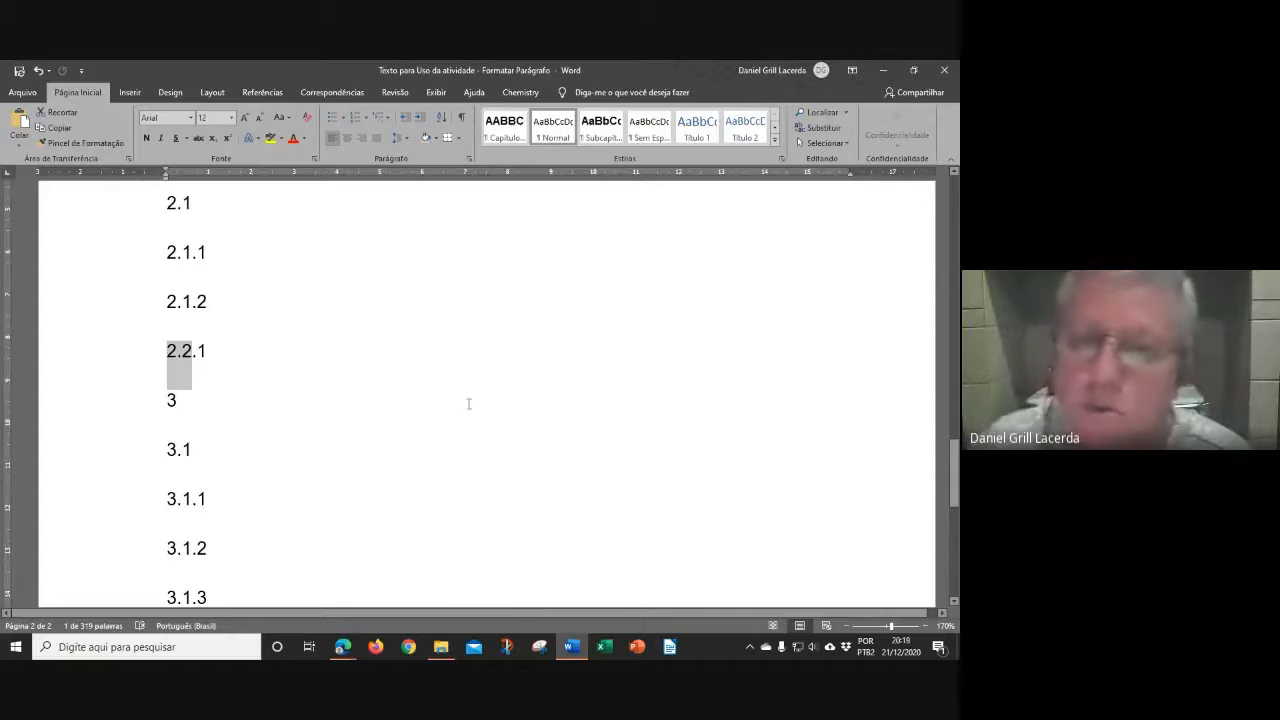
{"action": "scroll", "coordinate": [468, 404], "scroll_direction": "up", "scroll_amount": 3}
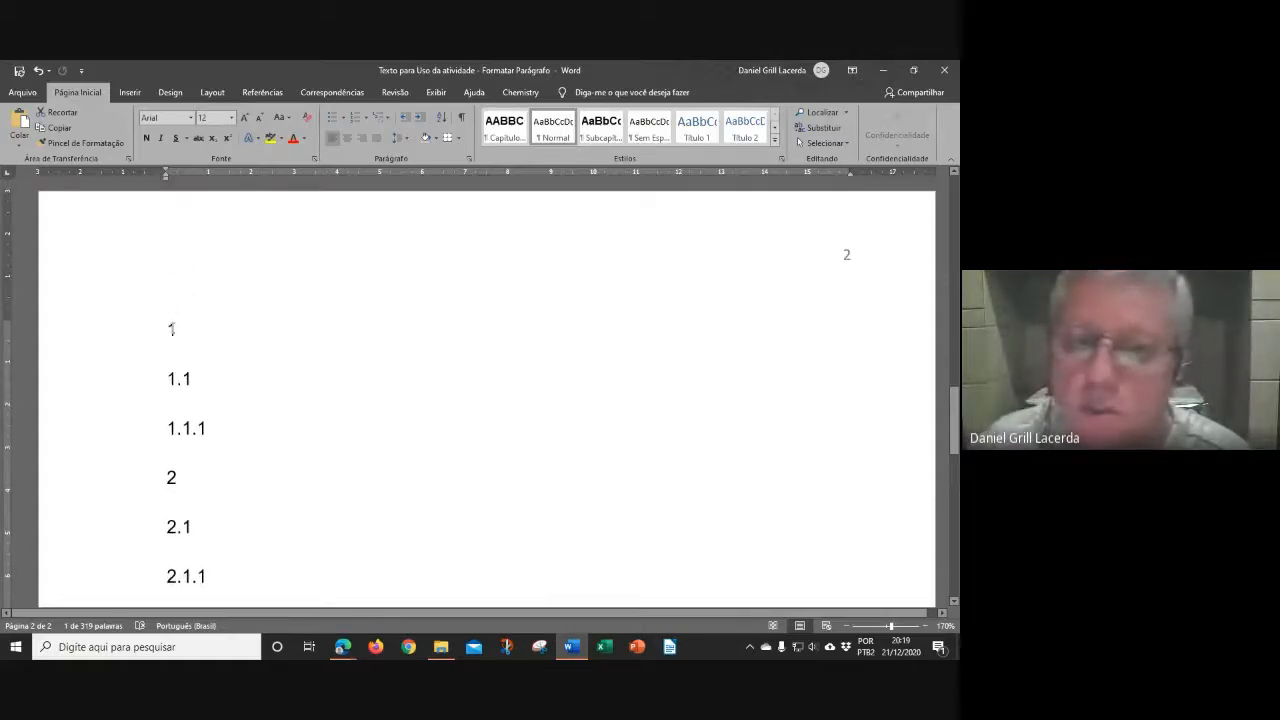
Highlight the numbers 1, 1.1, 1.1.1 and 2 one at a time on page 2, and compare 1 with 2 as same-level sections.
{"action": "left_click", "coordinate": [172, 329]}
{"action": "scroll", "coordinate": [453, 420], "scroll_direction": "down", "scroll_amount": 1}
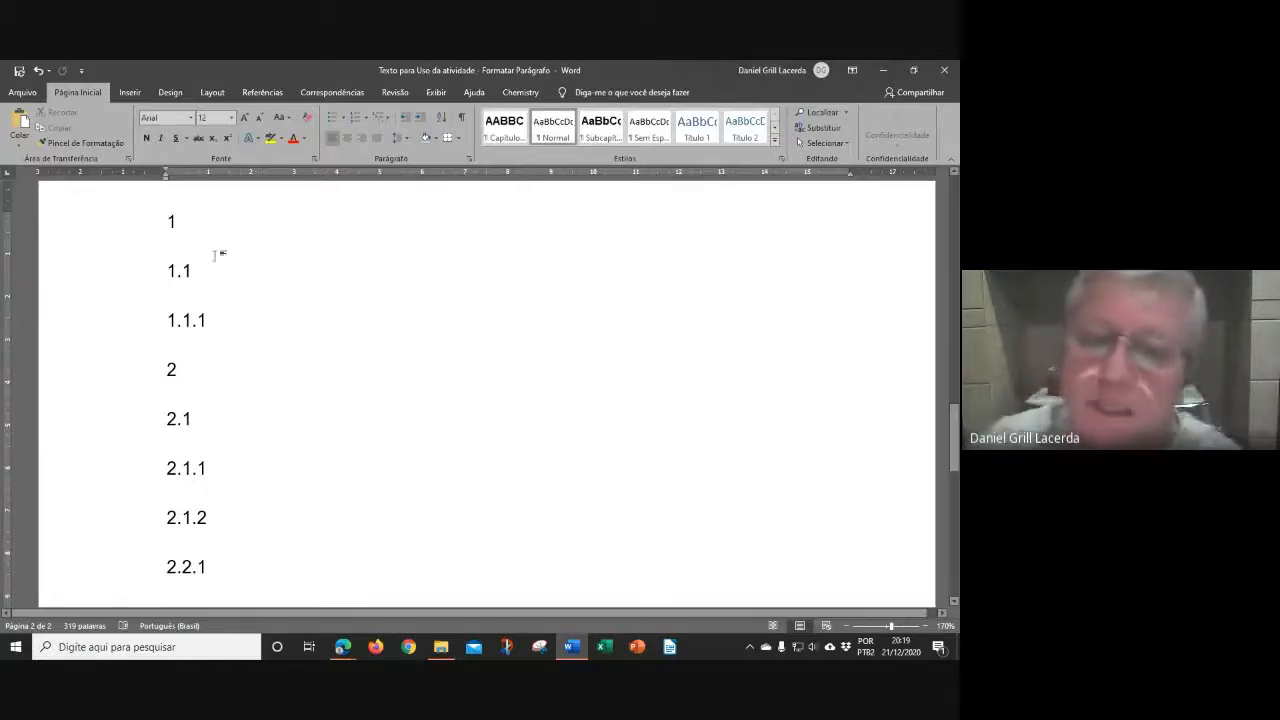
{"action": "left_click", "coordinate": [138, 224]}
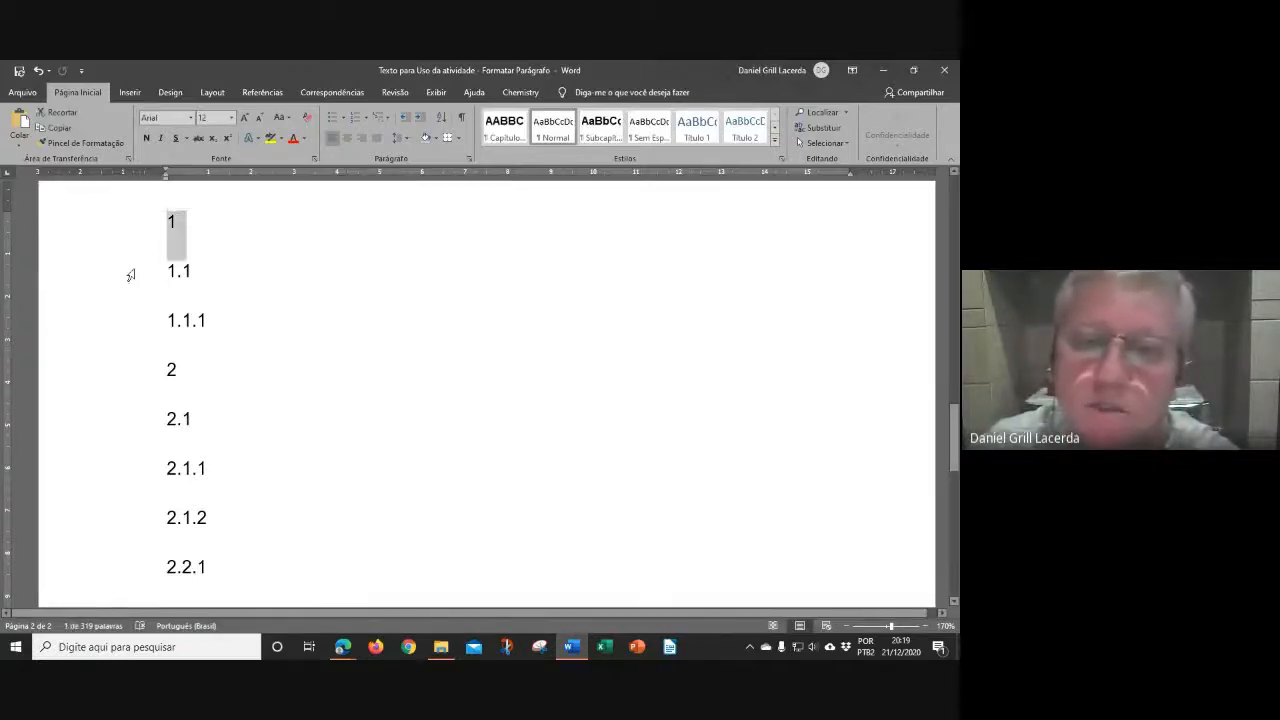
{"action": "left_click", "coordinate": [128, 273]}
{"action": "left_click", "coordinate": [126, 328]}
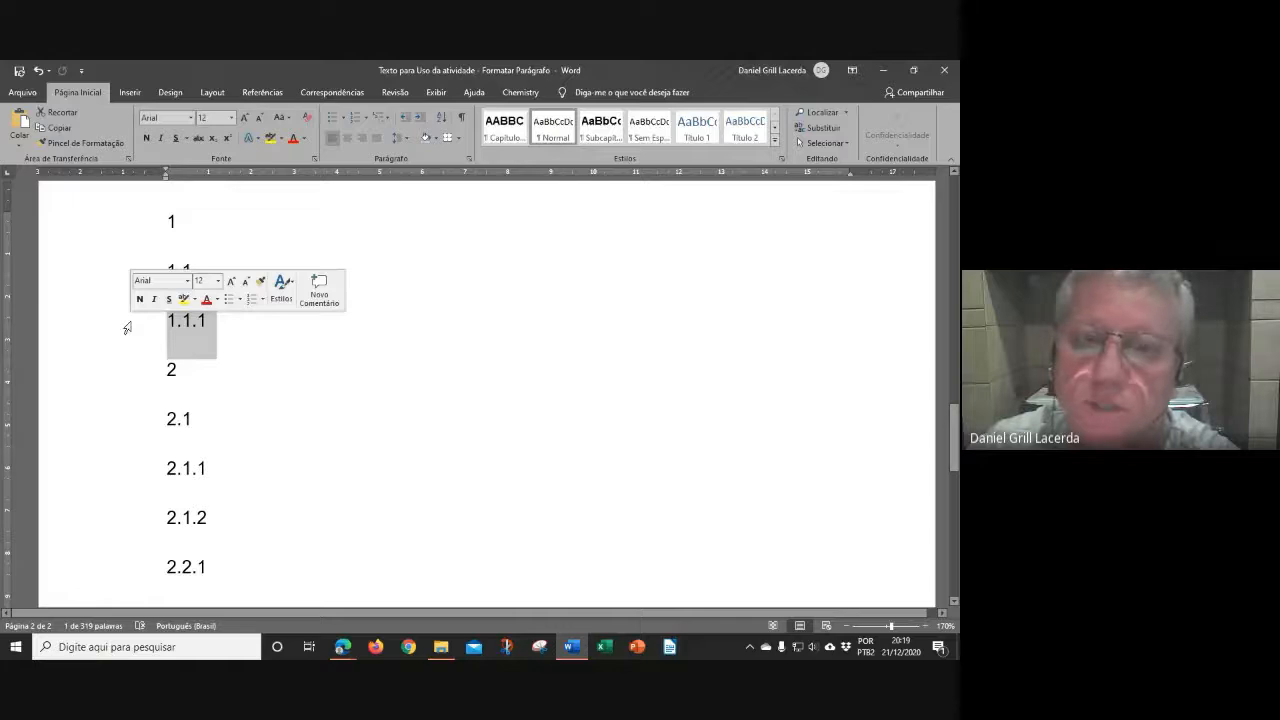
{"action": "left_click", "coordinate": [112, 374]}
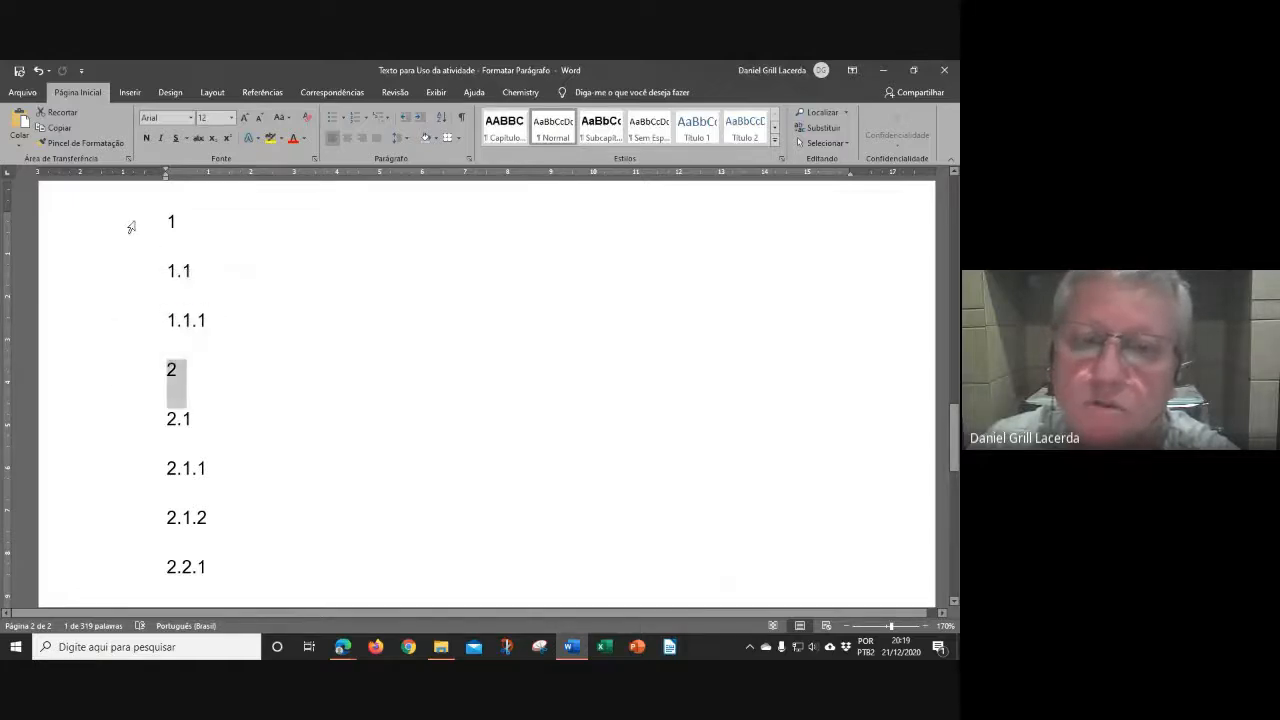
{"action": "left_click", "coordinate": [130, 226]}
{"action": "left_click", "coordinate": [114, 372]}
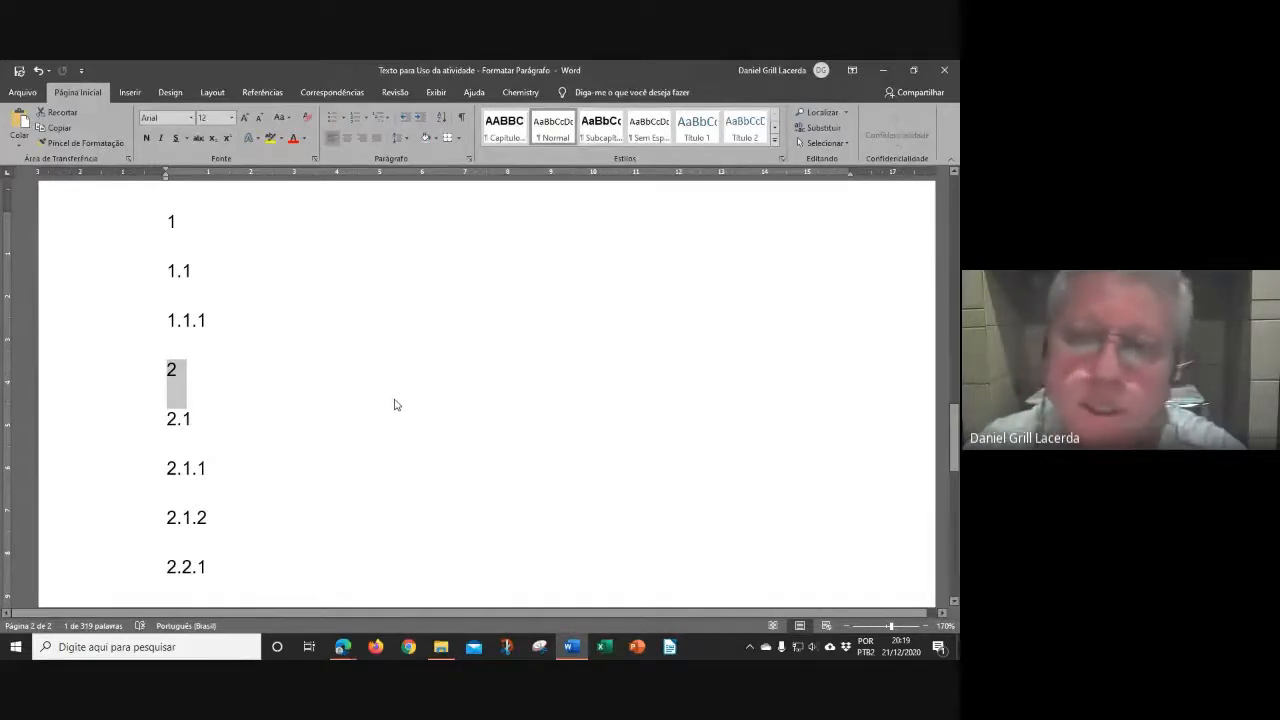
{"action": "left_click", "coordinate": [86, 225]}
{"action": "left_click", "coordinate": [105, 372]}
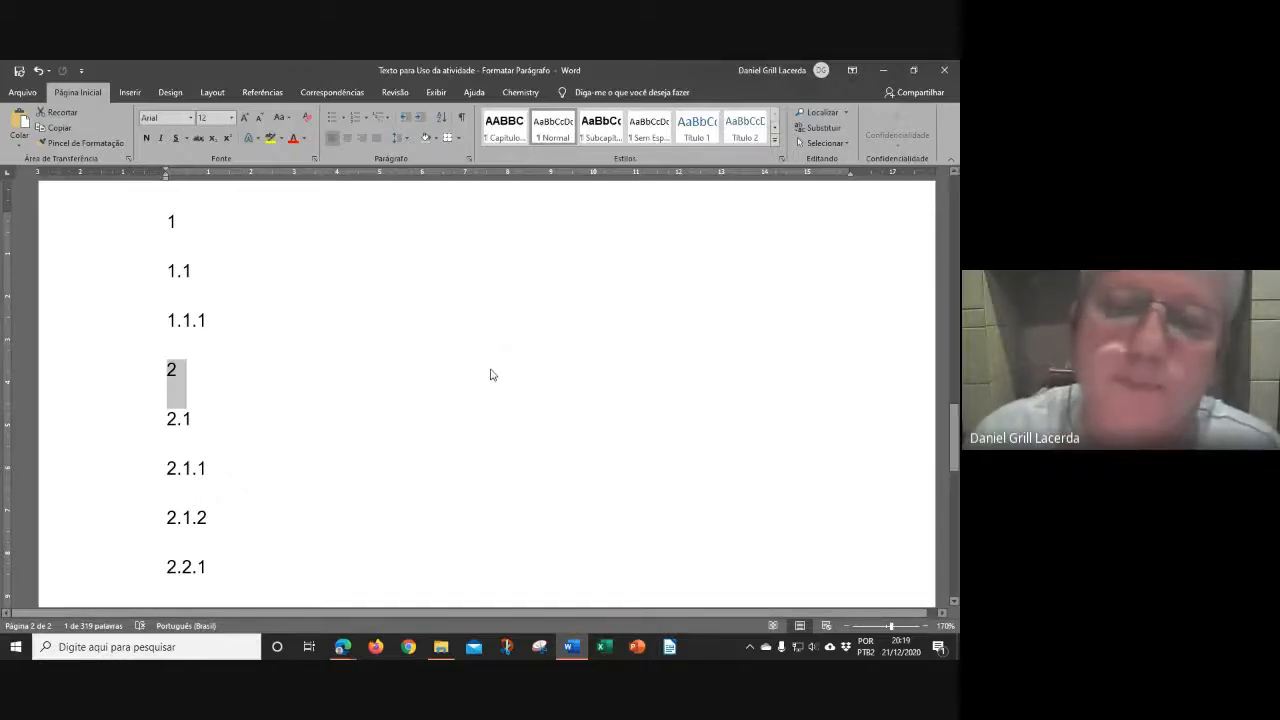
Try outline levels Nível 3, Nível 2 and Nível 1 in the paragraph settings of the number 2, and cancel the changes.
{"action": "scroll", "coordinate": [419, 351], "scroll_direction": "down", "scroll_amount": 6}
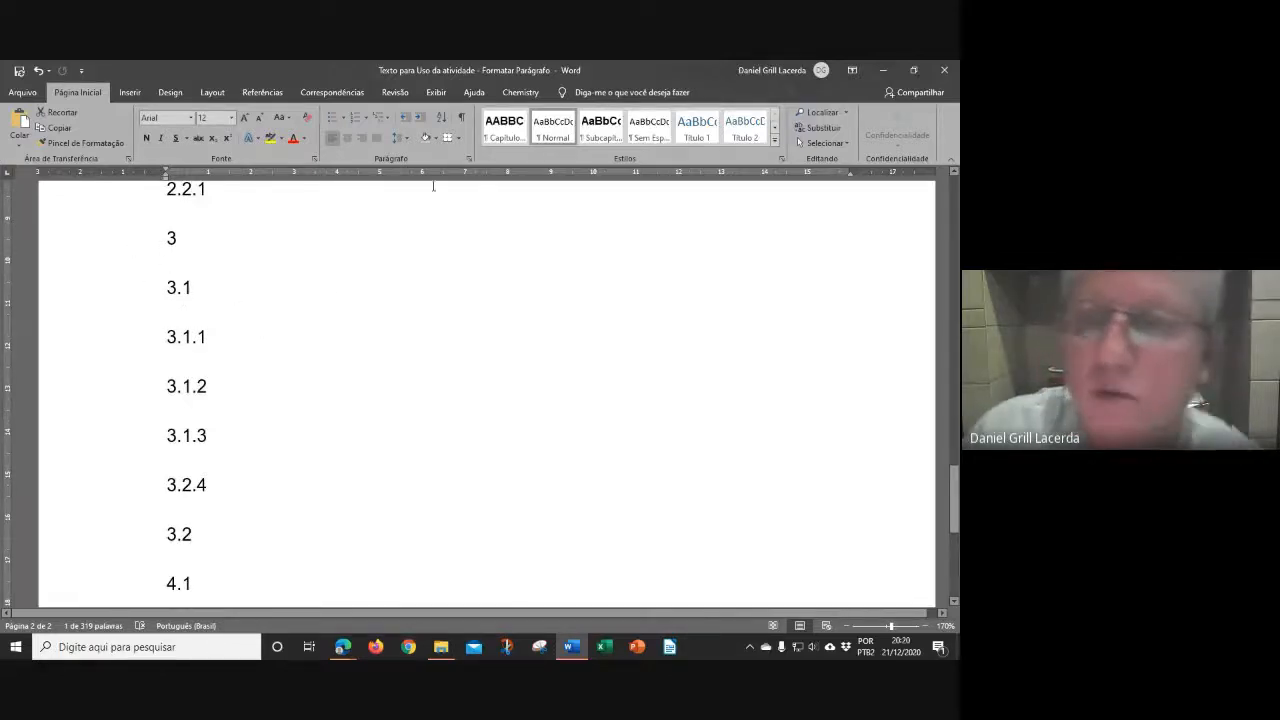
{"action": "left_click", "coordinate": [469, 158]}
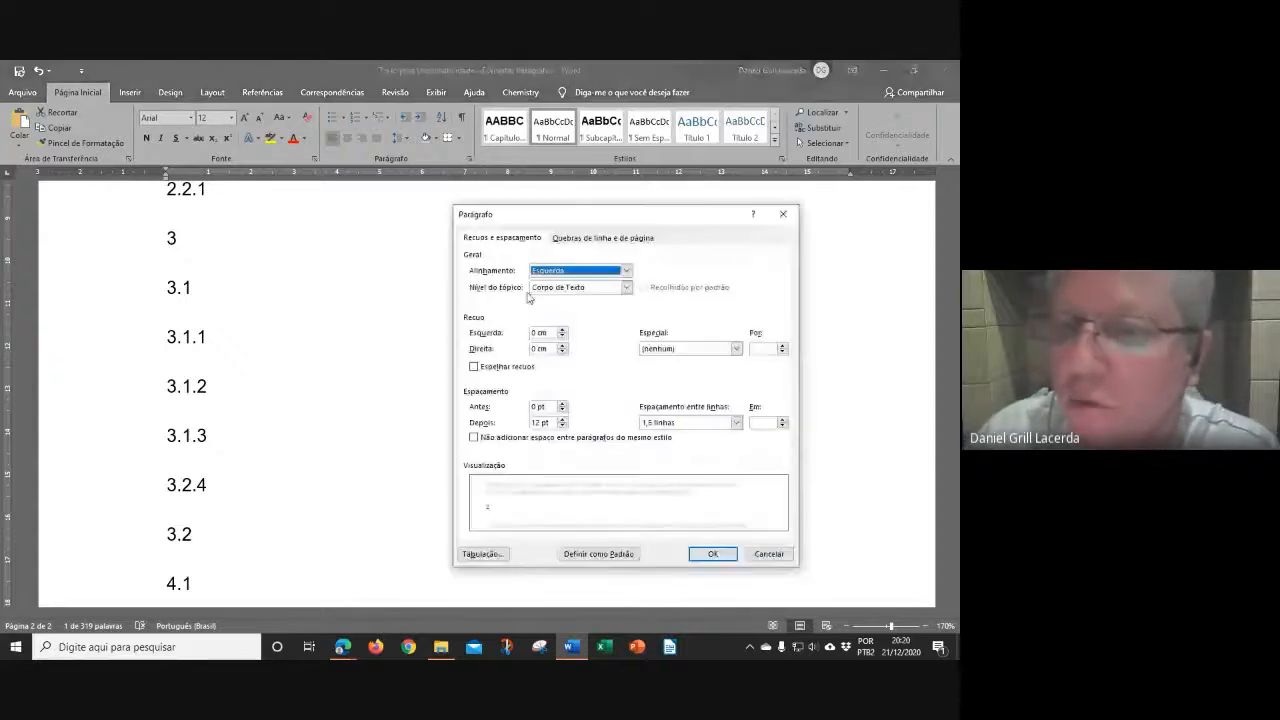
{"action": "left_click", "coordinate": [571, 288]}
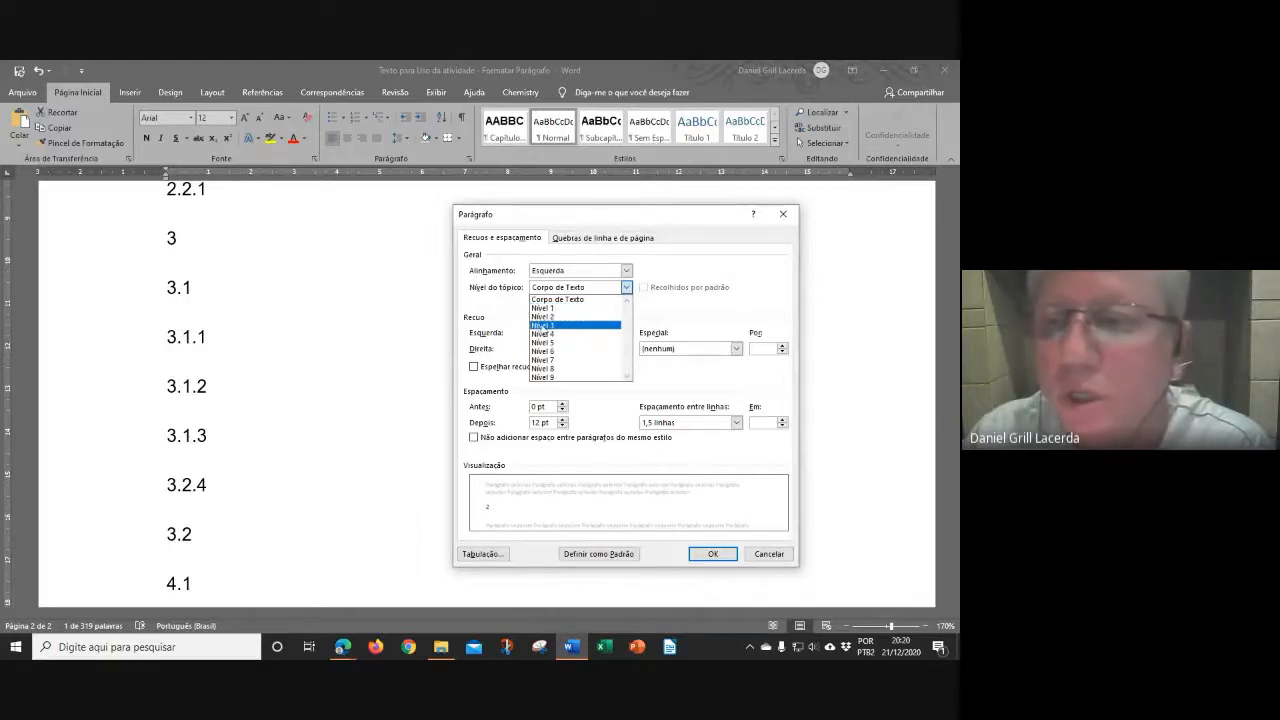
{"action": "left_click", "coordinate": [542, 326]}
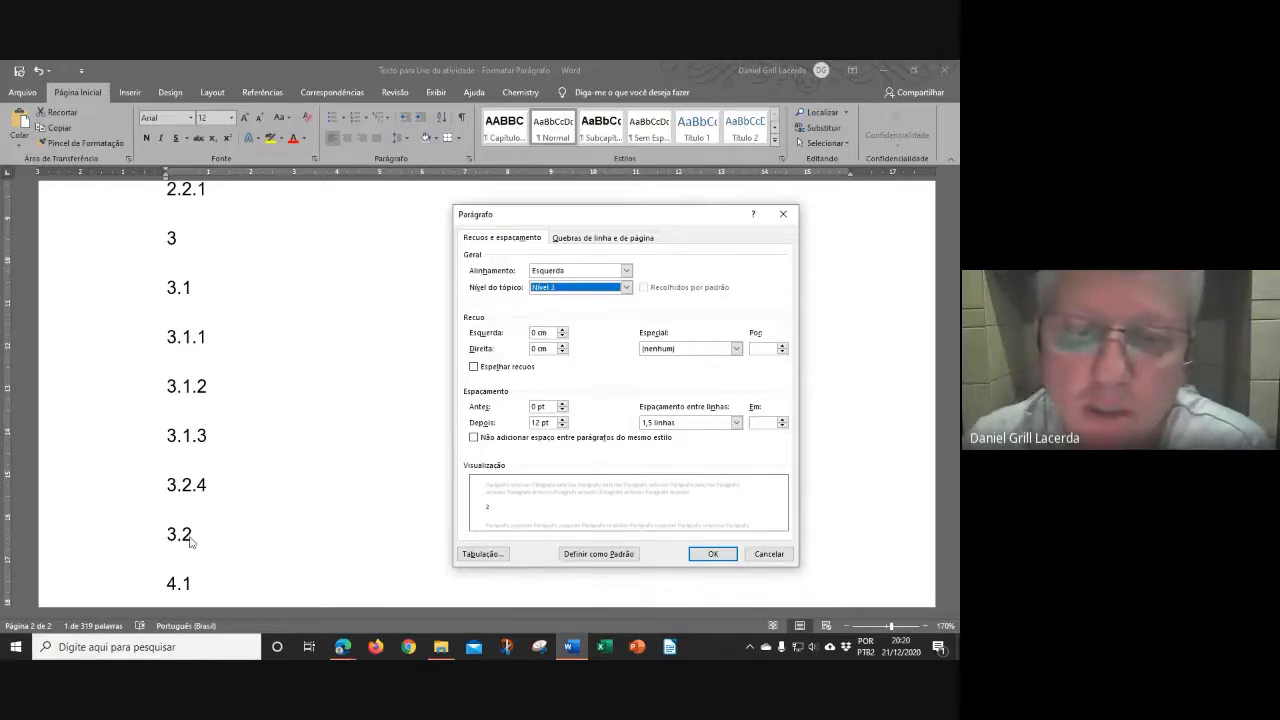
{"action": "left_click", "coordinate": [626, 288]}
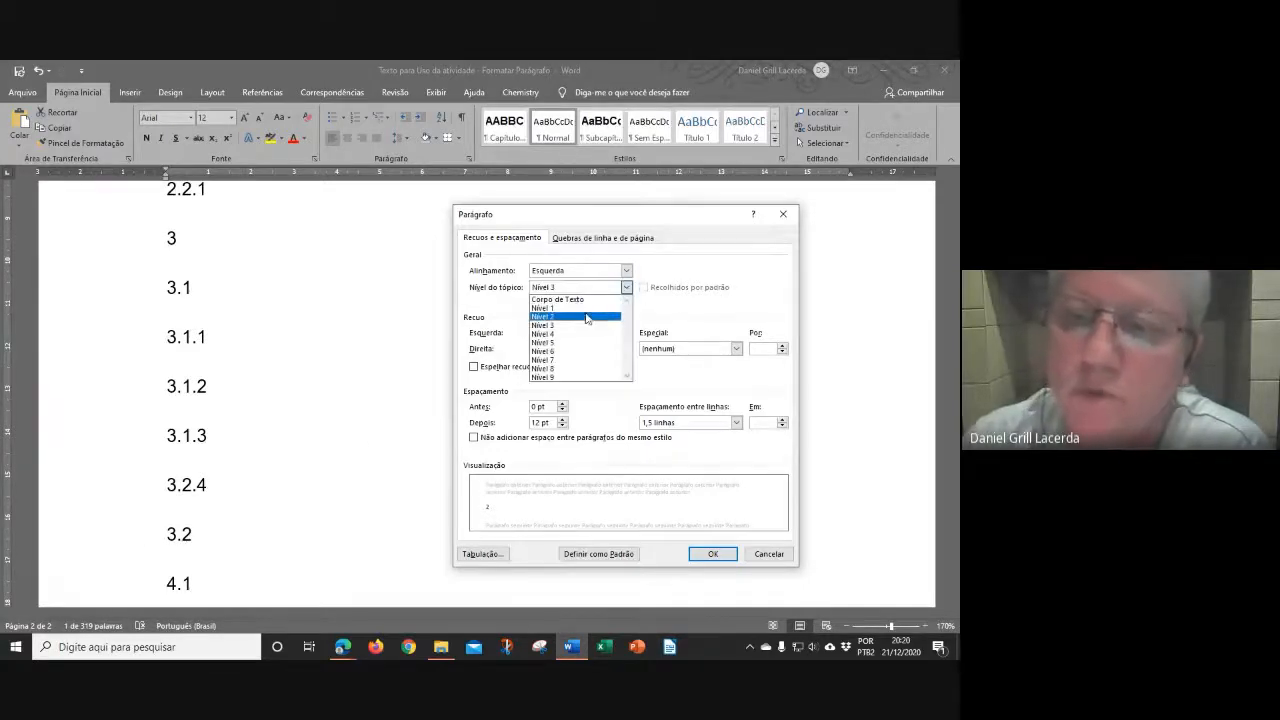
{"action": "left_click", "coordinate": [585, 319]}
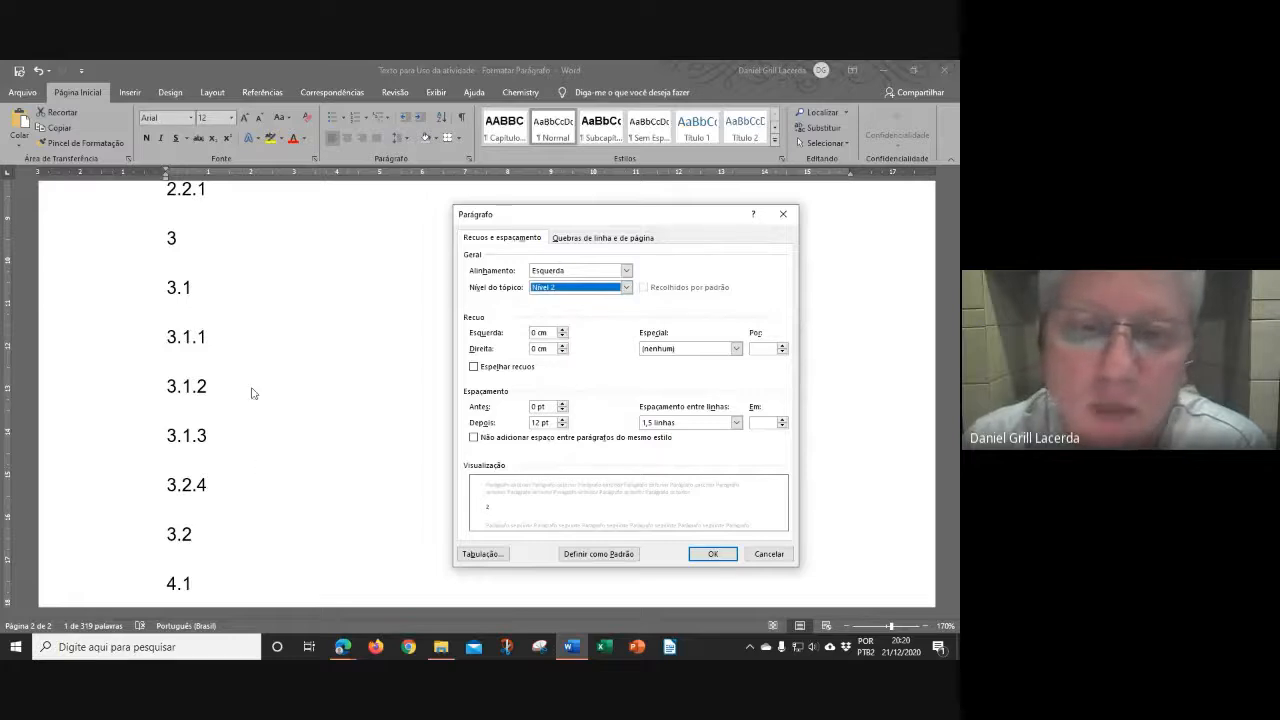
{"action": "left_click", "coordinate": [626, 287]}
{"action": "left_click", "coordinate": [573, 309]}
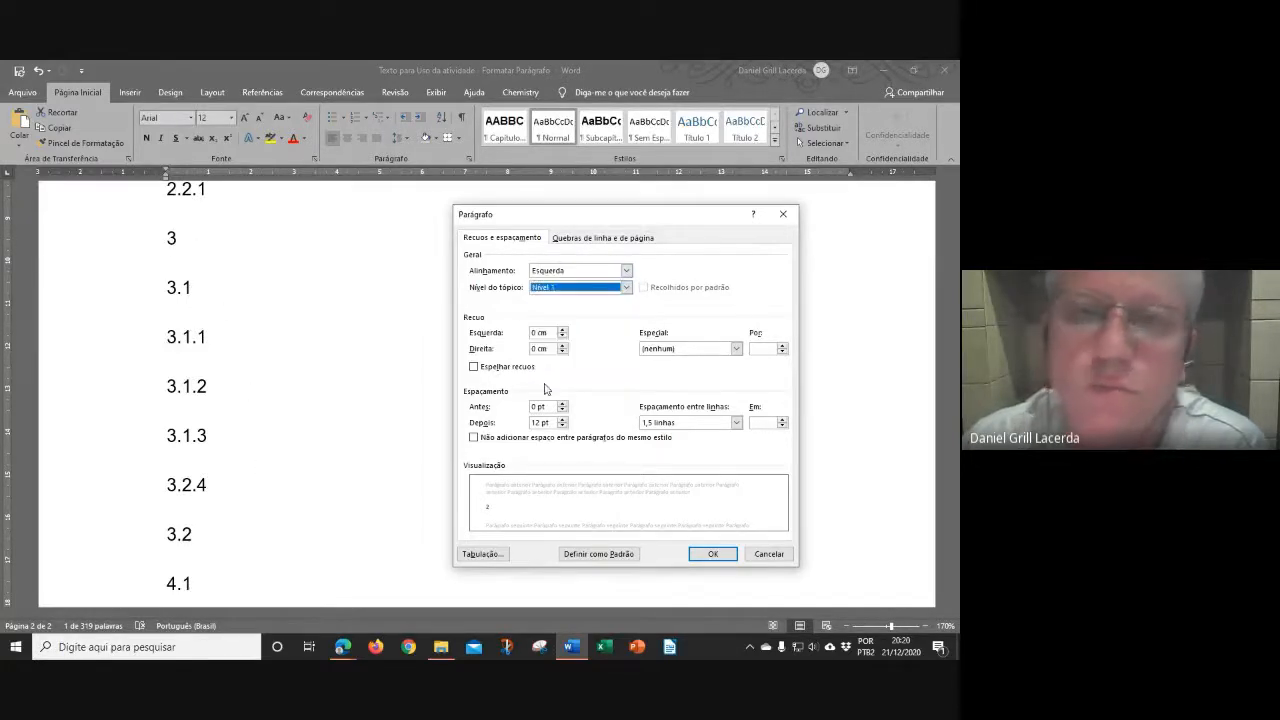
{"action": "left_click", "coordinate": [783, 556]}
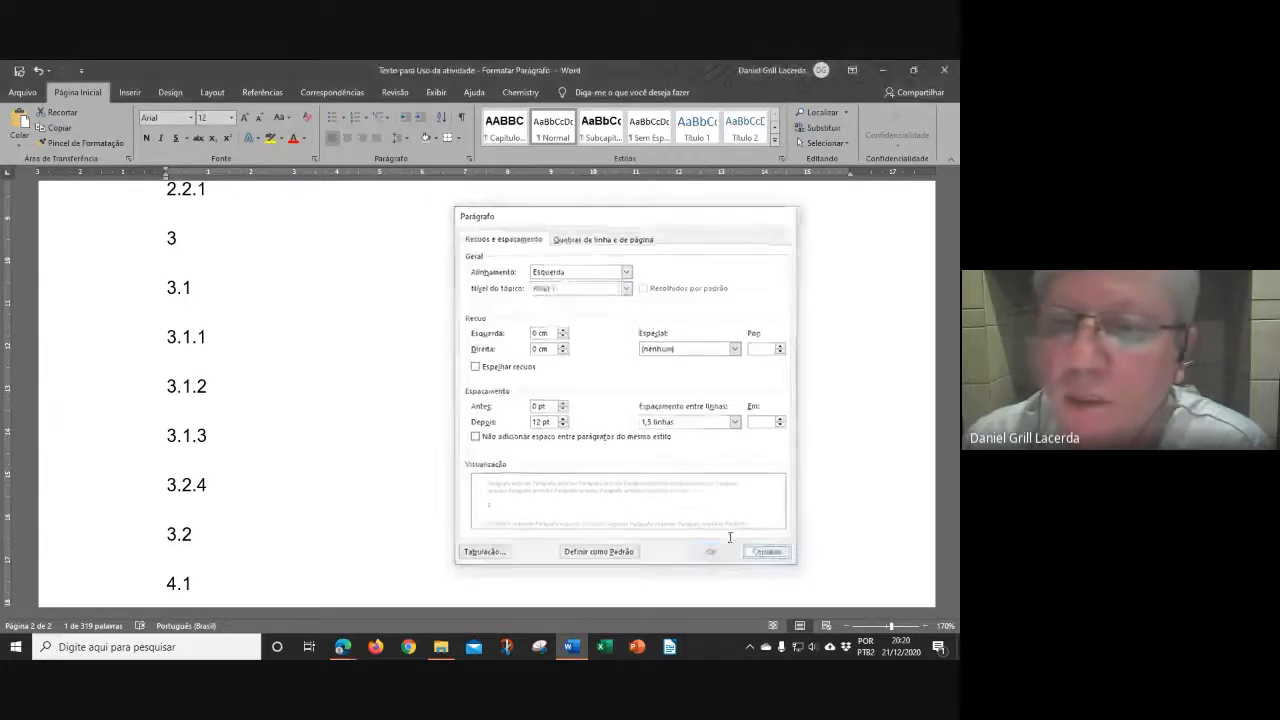
Examine the chapter title and the heading 1.1 Introdução on page 1, highlighting each in turn and checking the text beneath.
{"action": "scroll", "coordinate": [422, 450], "scroll_direction": "up", "scroll_amount": 10}
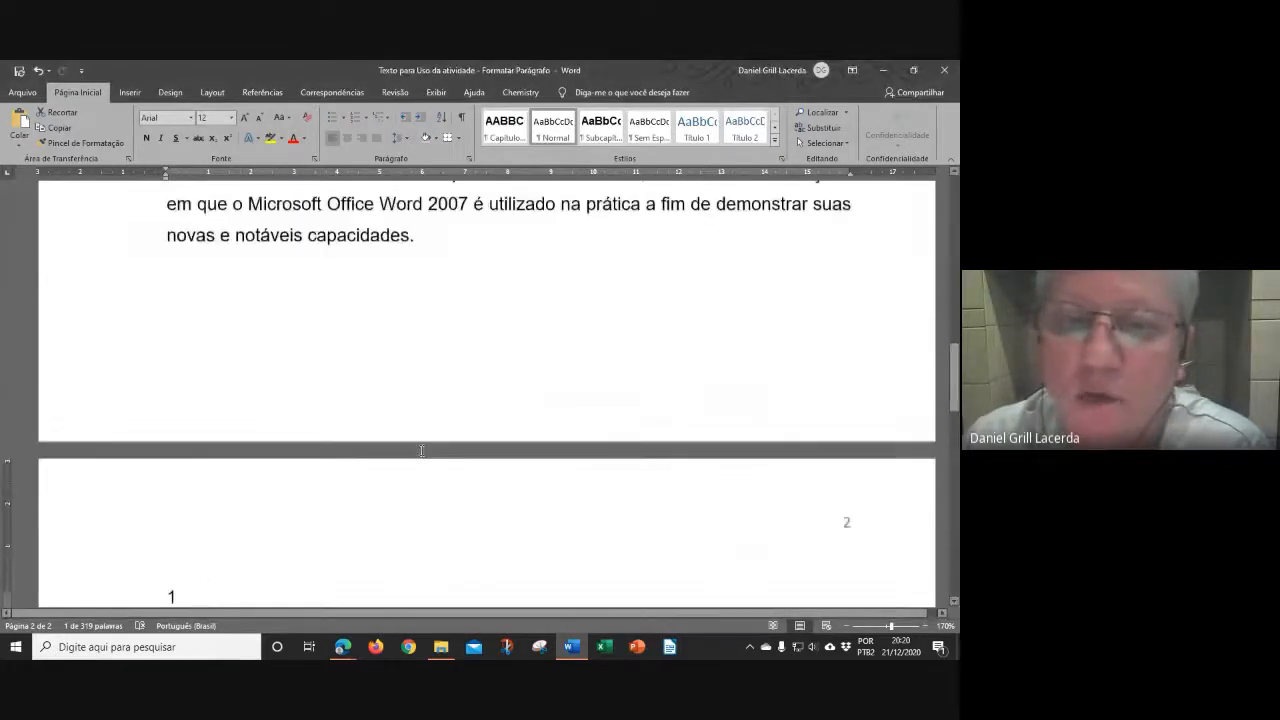
{"action": "scroll", "coordinate": [422, 450], "scroll_direction": "up", "scroll_amount": 3}
{"action": "scroll", "coordinate": [428, 448], "scroll_direction": "up", "scroll_amount": 15}
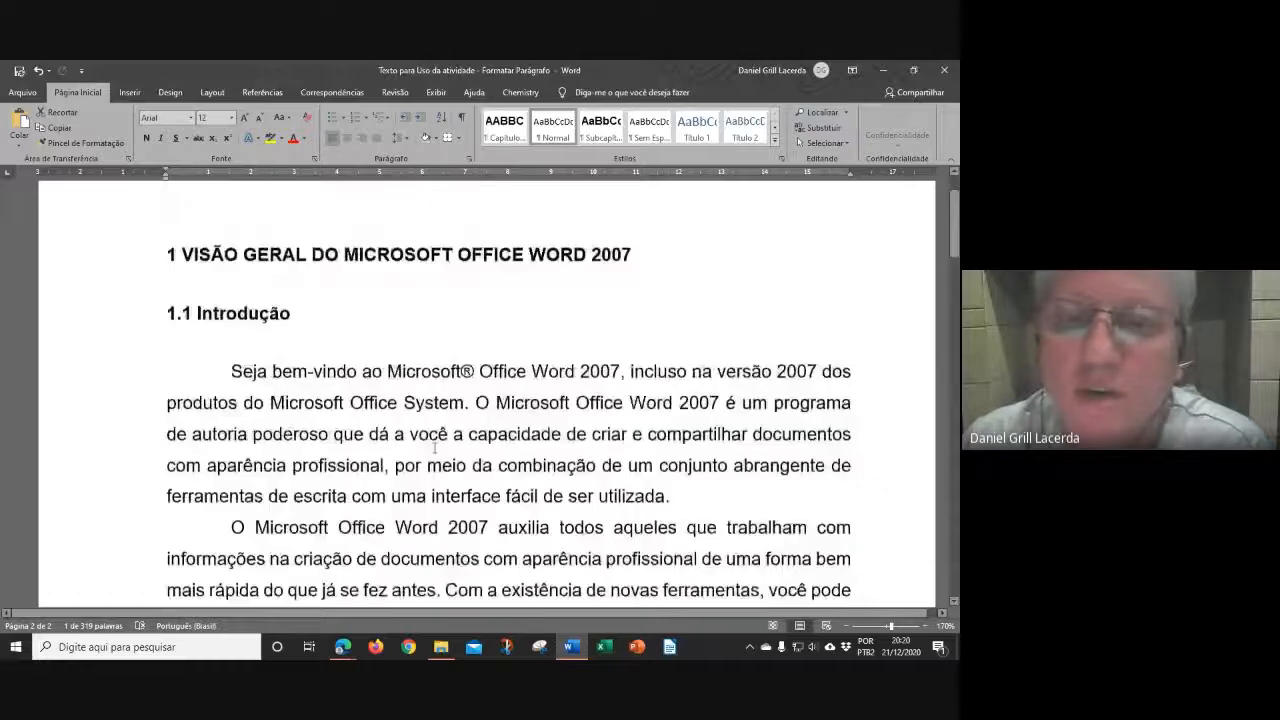
{"action": "scroll", "coordinate": [434, 447], "scroll_direction": "up", "scroll_amount": 2}
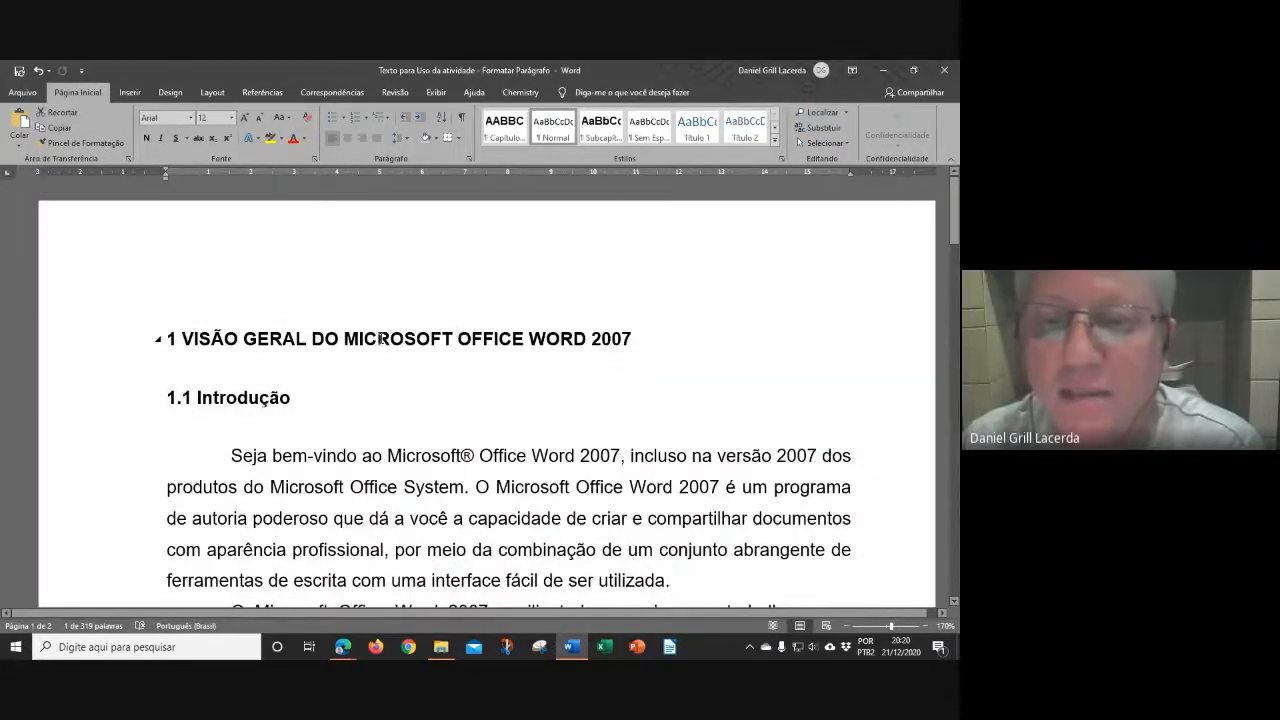
{"action": "left_click", "coordinate": [83, 341]}
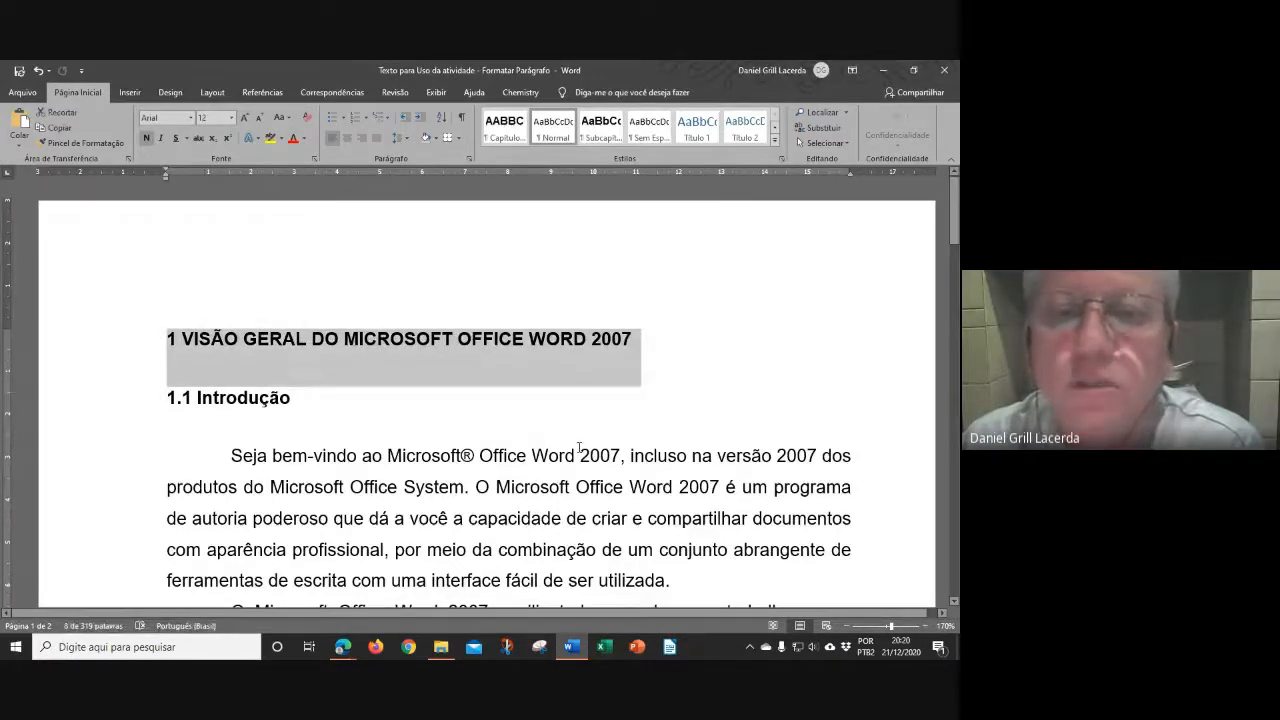
{"action": "scroll", "coordinate": [579, 448], "scroll_direction": "down", "scroll_amount": 1}
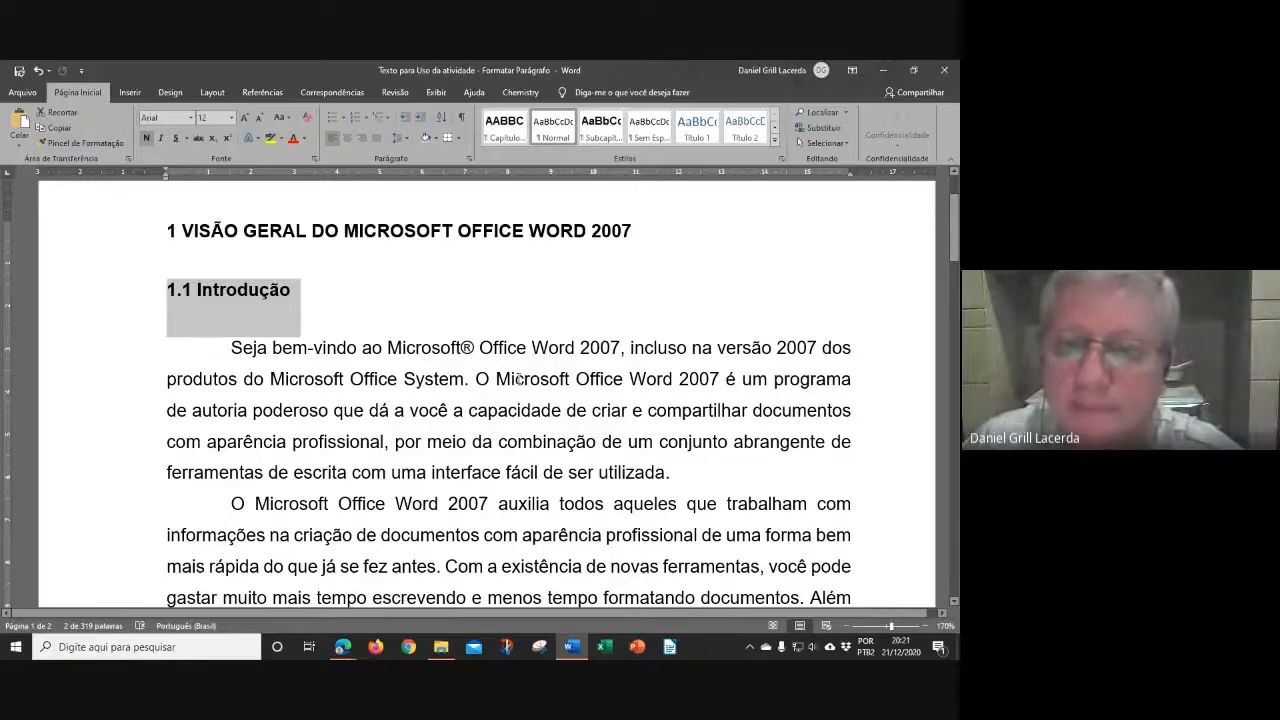
{"action": "scroll", "coordinate": [519, 377], "scroll_direction": "down", "scroll_amount": 2}
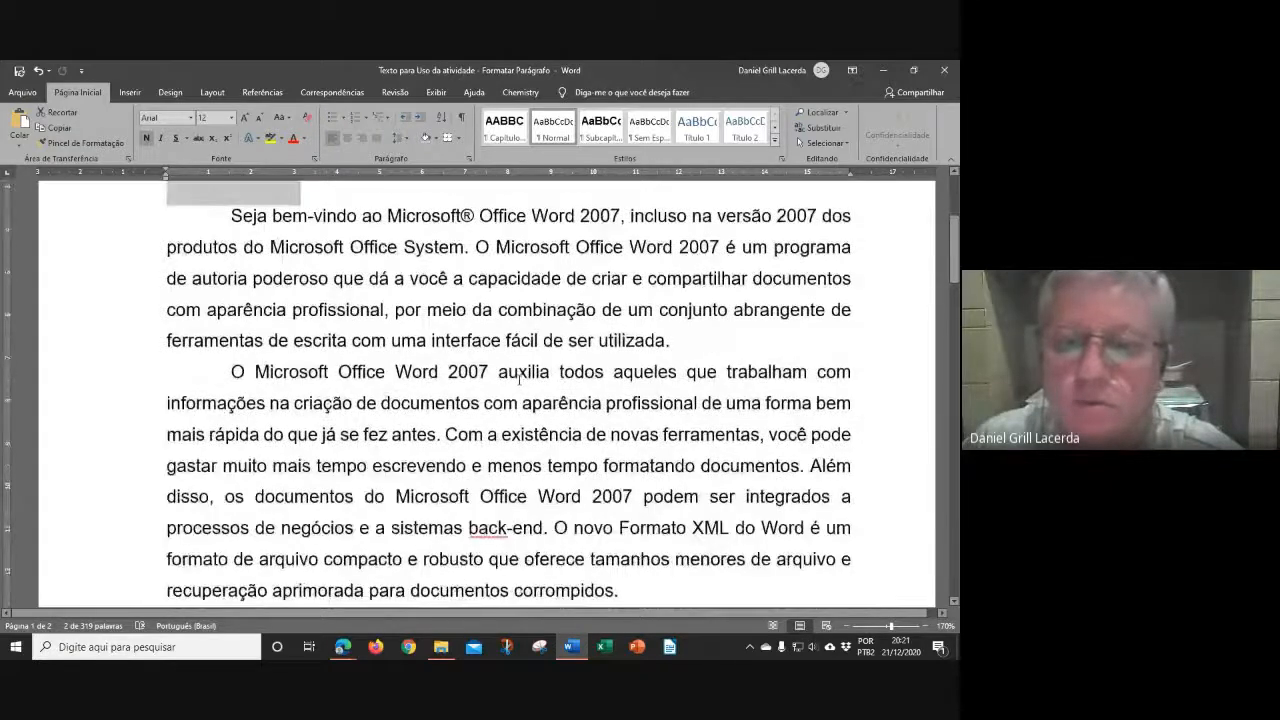
{"action": "scroll", "coordinate": [519, 377], "scroll_direction": "down", "scroll_amount": 1}
{"action": "scroll", "coordinate": [519, 377], "scroll_direction": "up", "scroll_amount": 3}
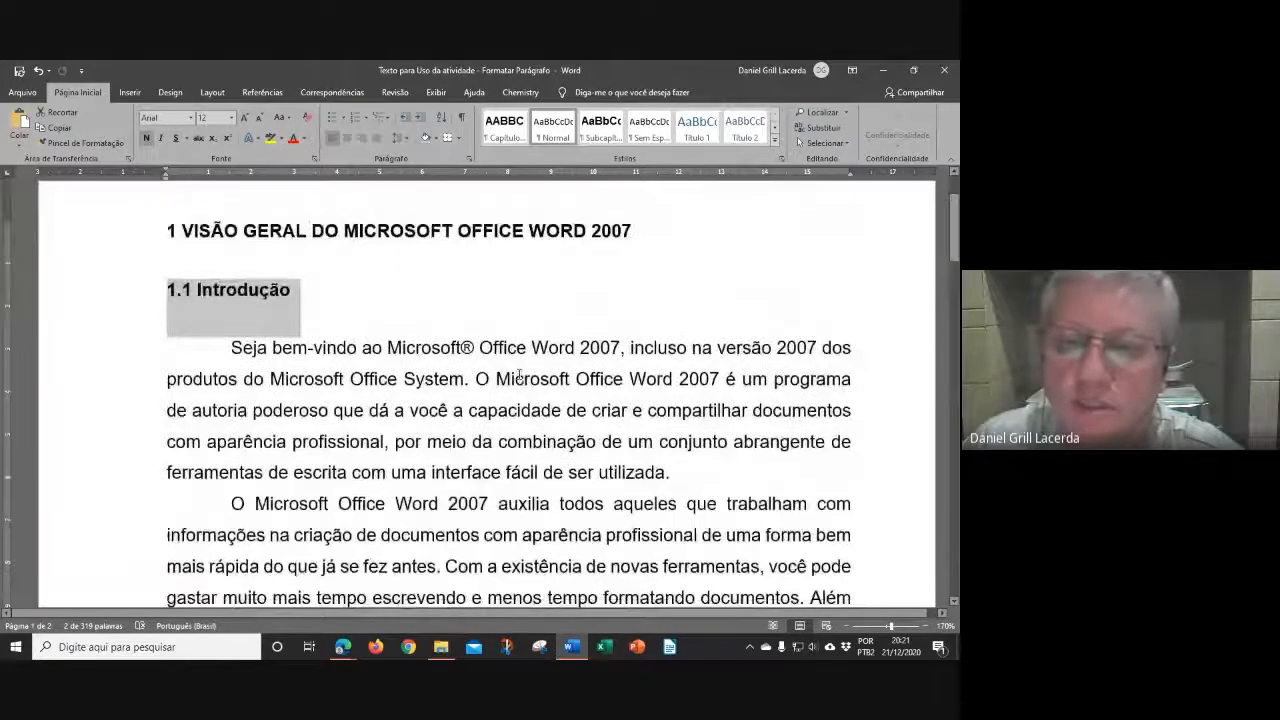
{"action": "left_click", "coordinate": [519, 375]}
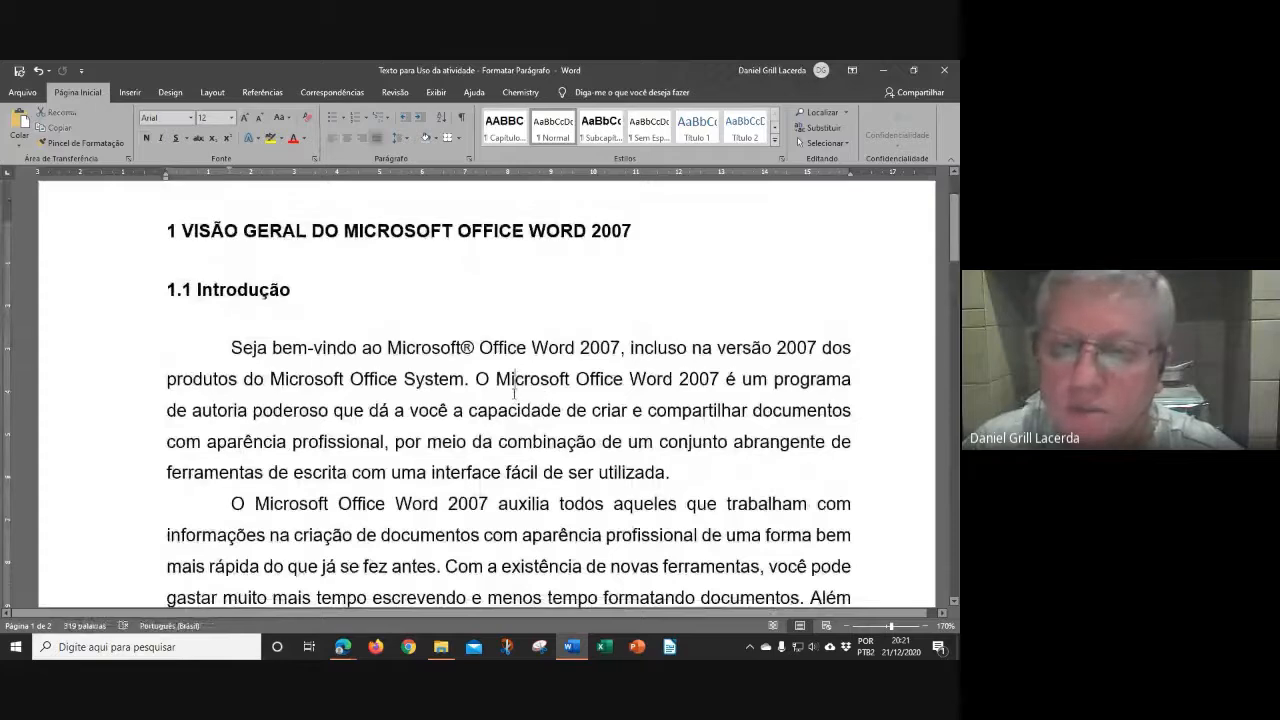
Check the paragraph settings of the first body paragraph under 1.1 Introdução, leaving them as they are.
{"action": "scroll", "coordinate": [504, 392], "scroll_direction": "down", "scroll_amount": 5}
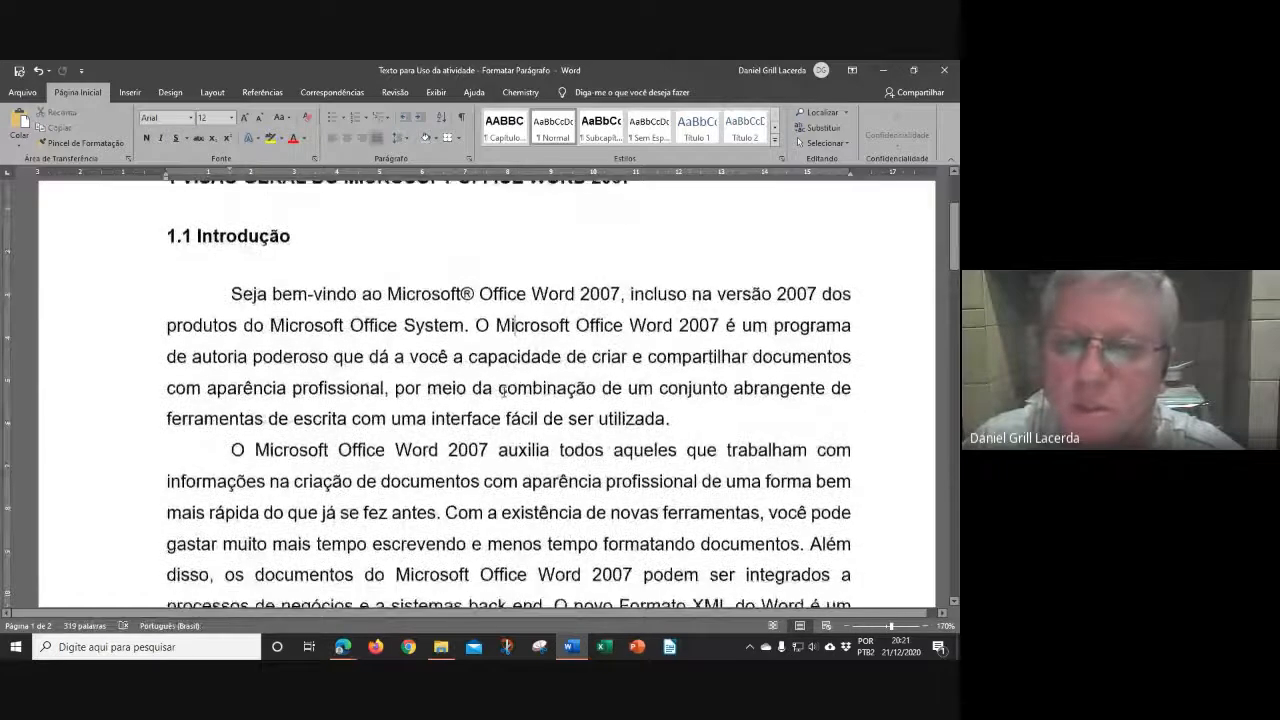
{"action": "scroll", "coordinate": [504, 392], "scroll_direction": "down", "scroll_amount": 8}
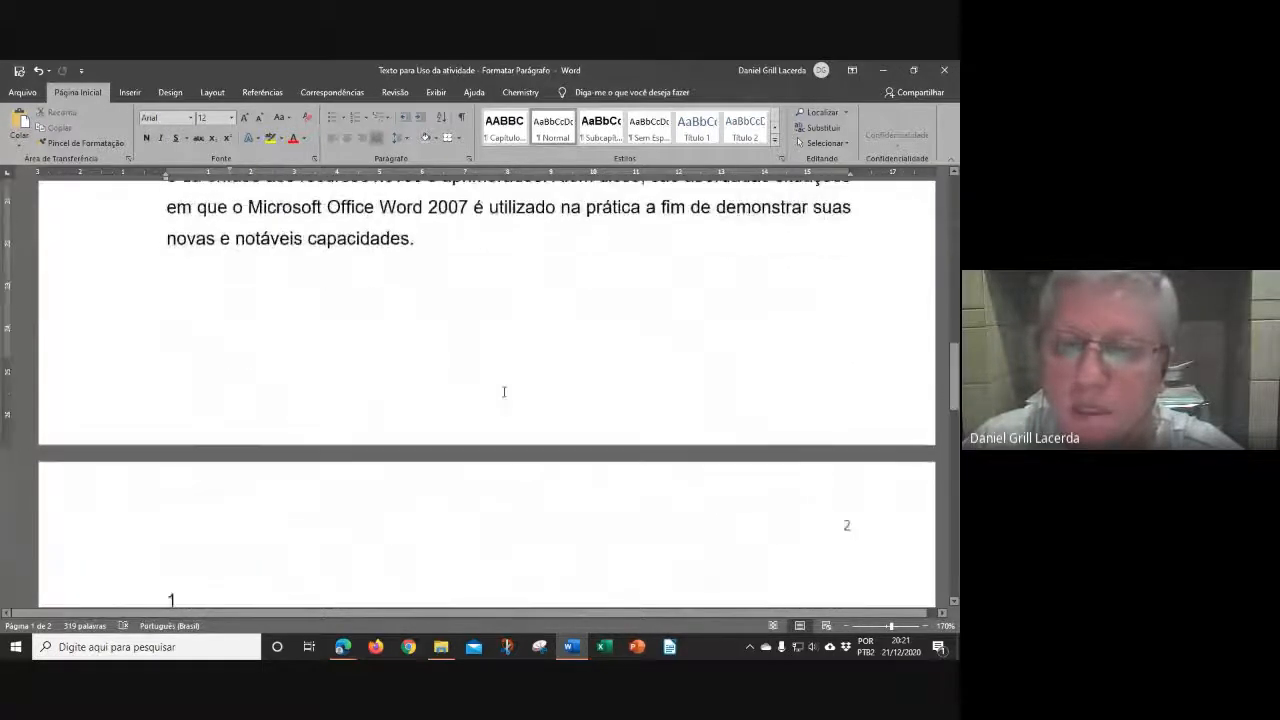
{"action": "scroll", "coordinate": [504, 392], "scroll_direction": "up", "scroll_amount": 4}
{"action": "scroll", "coordinate": [504, 392], "scroll_direction": "up", "scroll_amount": 12}
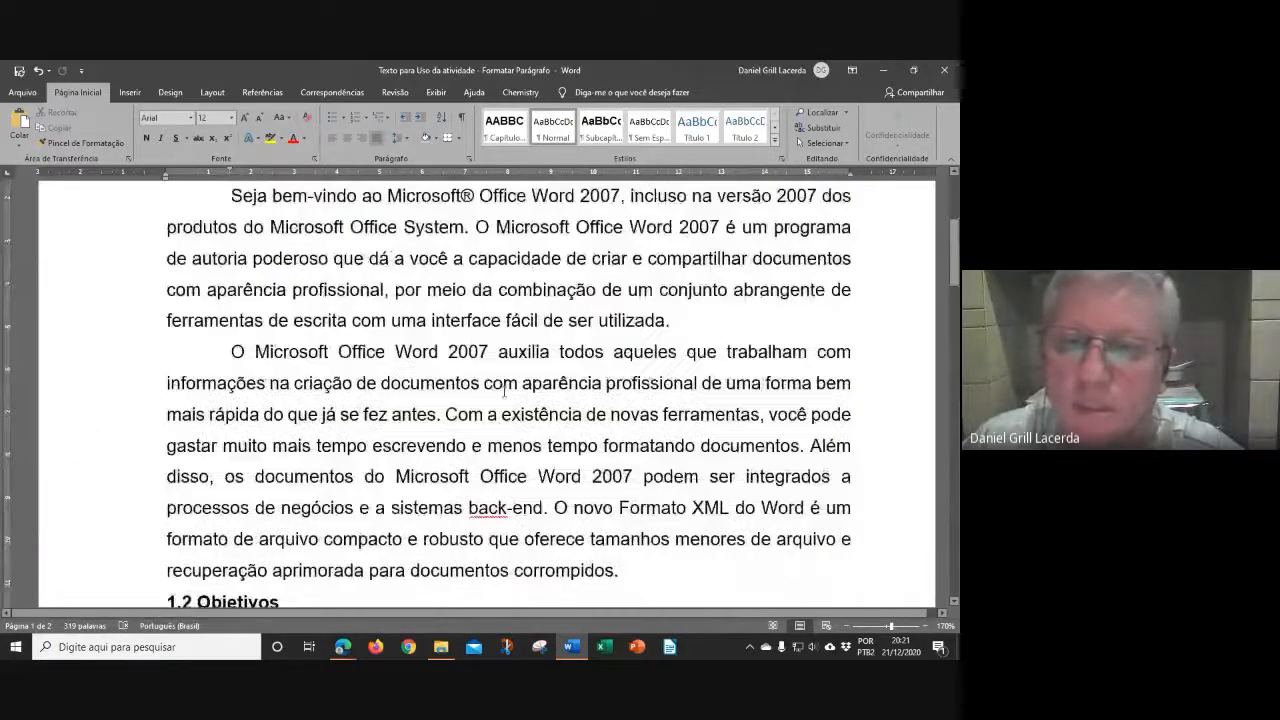
{"action": "scroll", "coordinate": [504, 390], "scroll_direction": "up", "scroll_amount": 1}
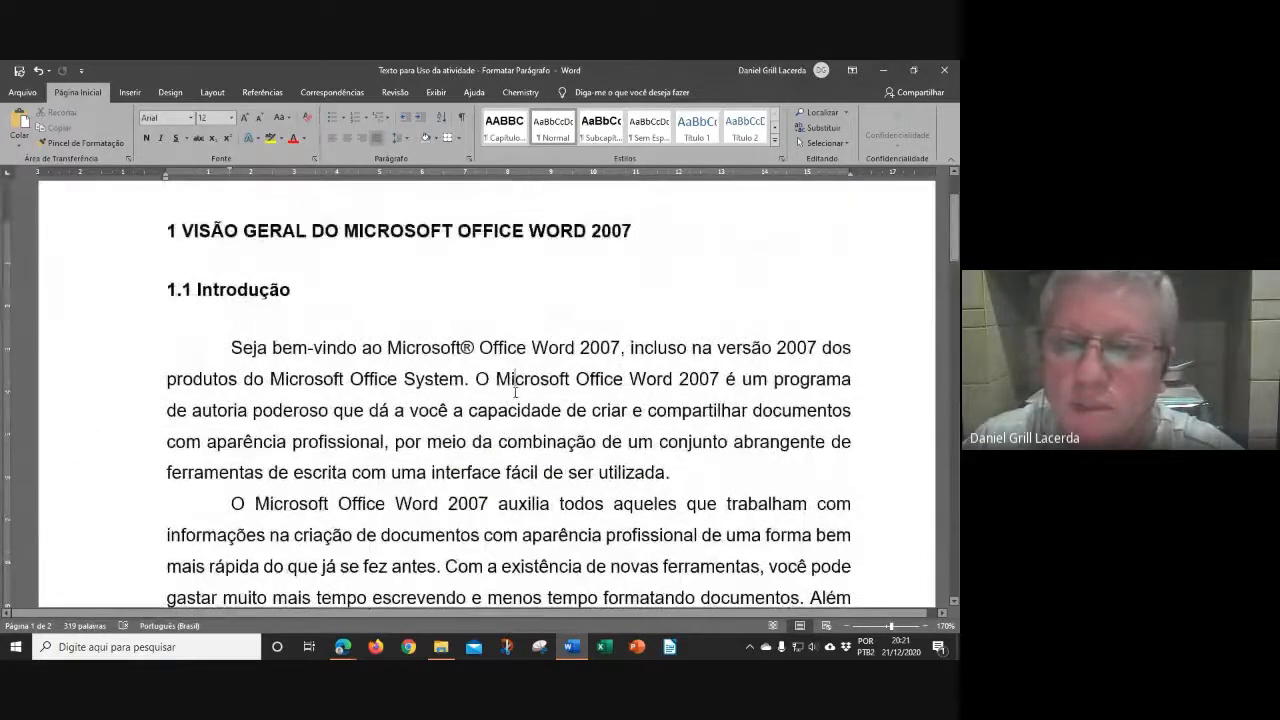
{"action": "scroll", "coordinate": [452, 400], "scroll_direction": "down", "scroll_amount": 1}
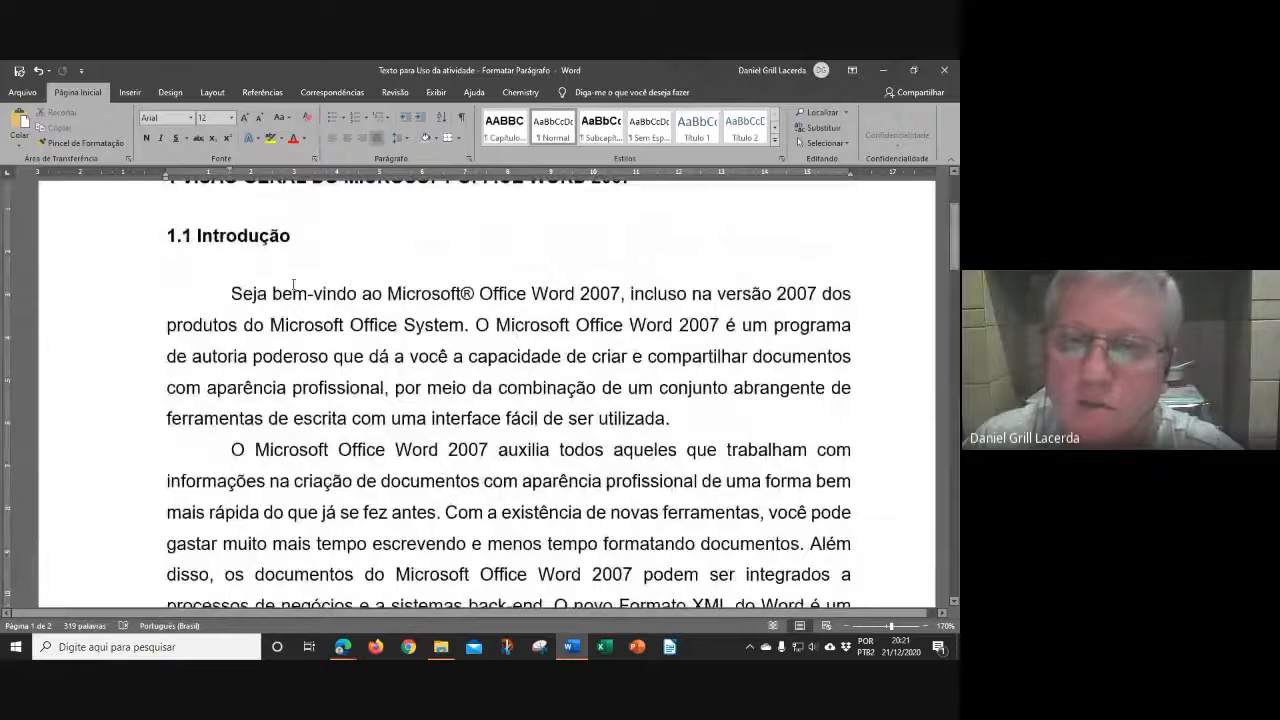
{"action": "left_click", "coordinate": [469, 159]}
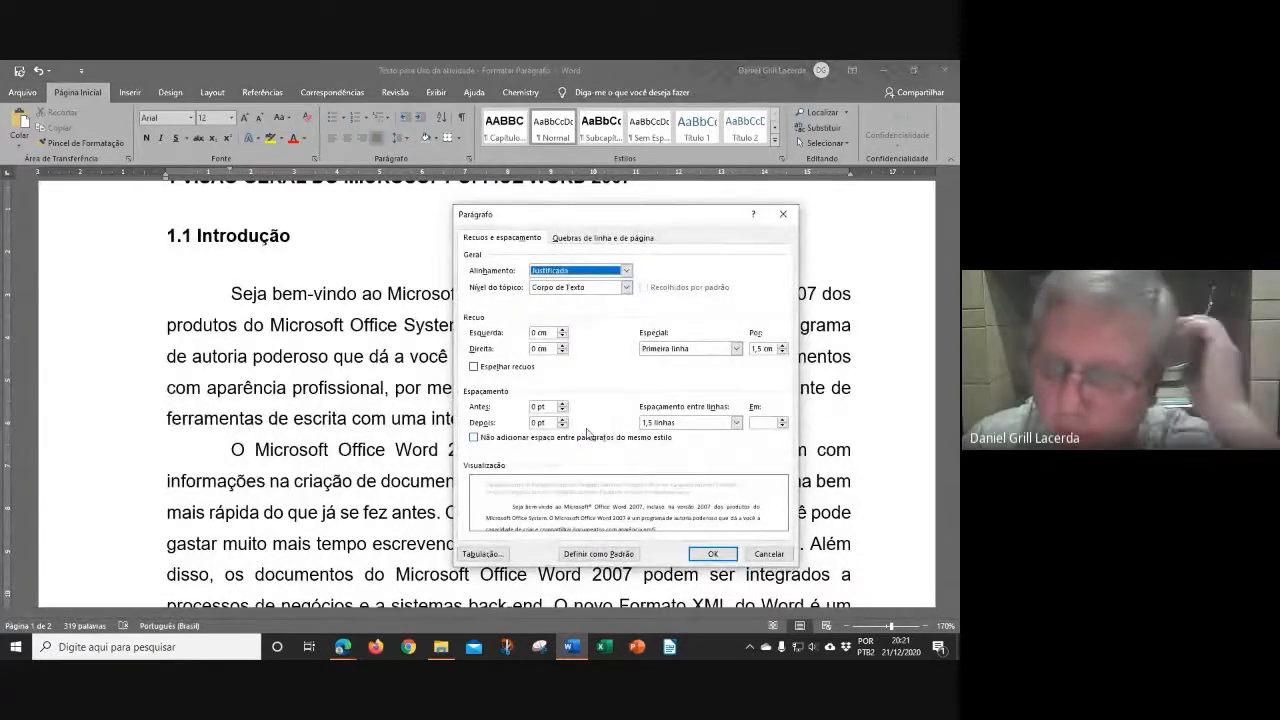
{"action": "left_click", "coordinate": [713, 551]}
Review the list of section numbers on page 2, starting from the first-level number 1.
{"action": "scroll", "coordinate": [336, 467], "scroll_direction": "down", "scroll_amount": 10}
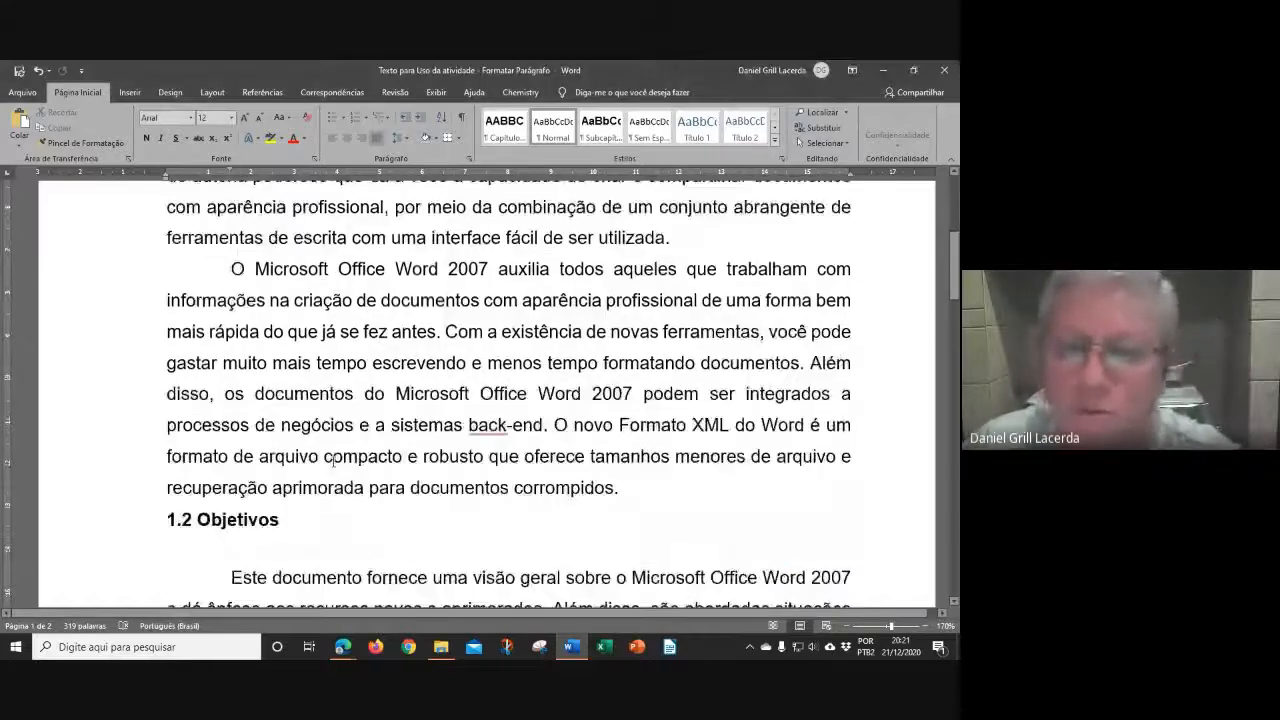
{"action": "scroll", "coordinate": [336, 467], "scroll_direction": "down", "scroll_amount": 4}
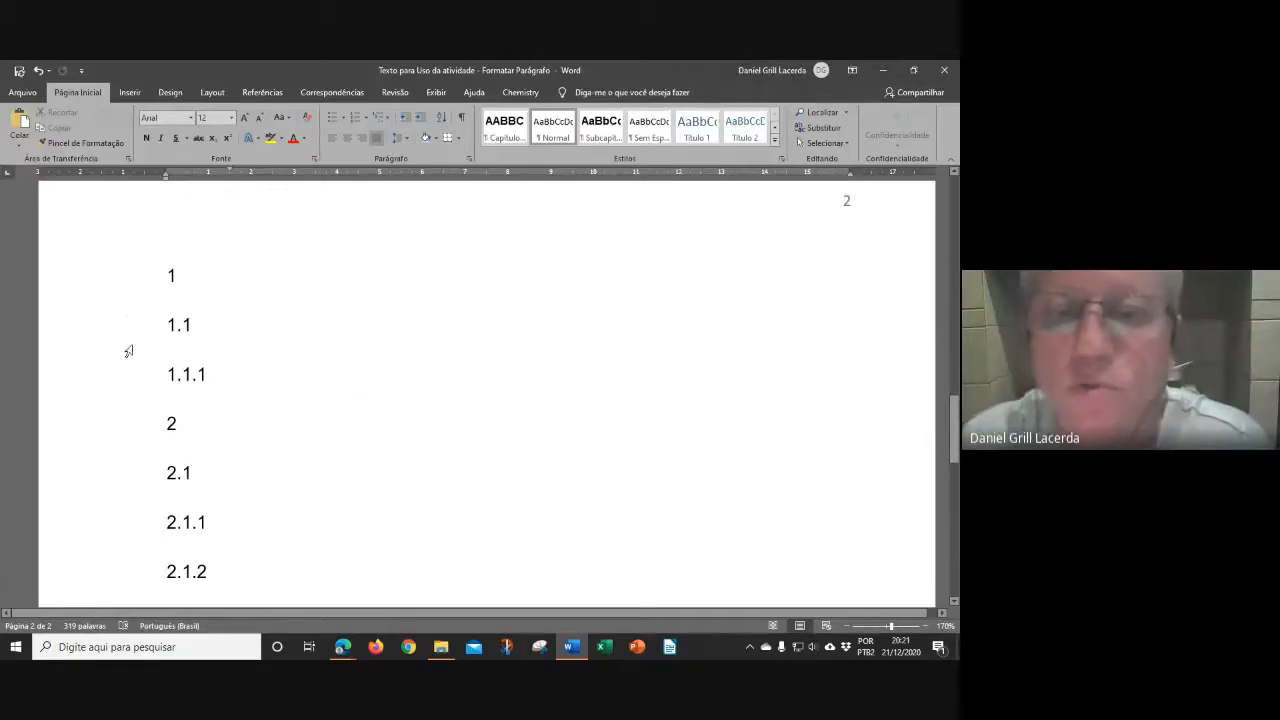
{"action": "left_click", "coordinate": [194, 274]}
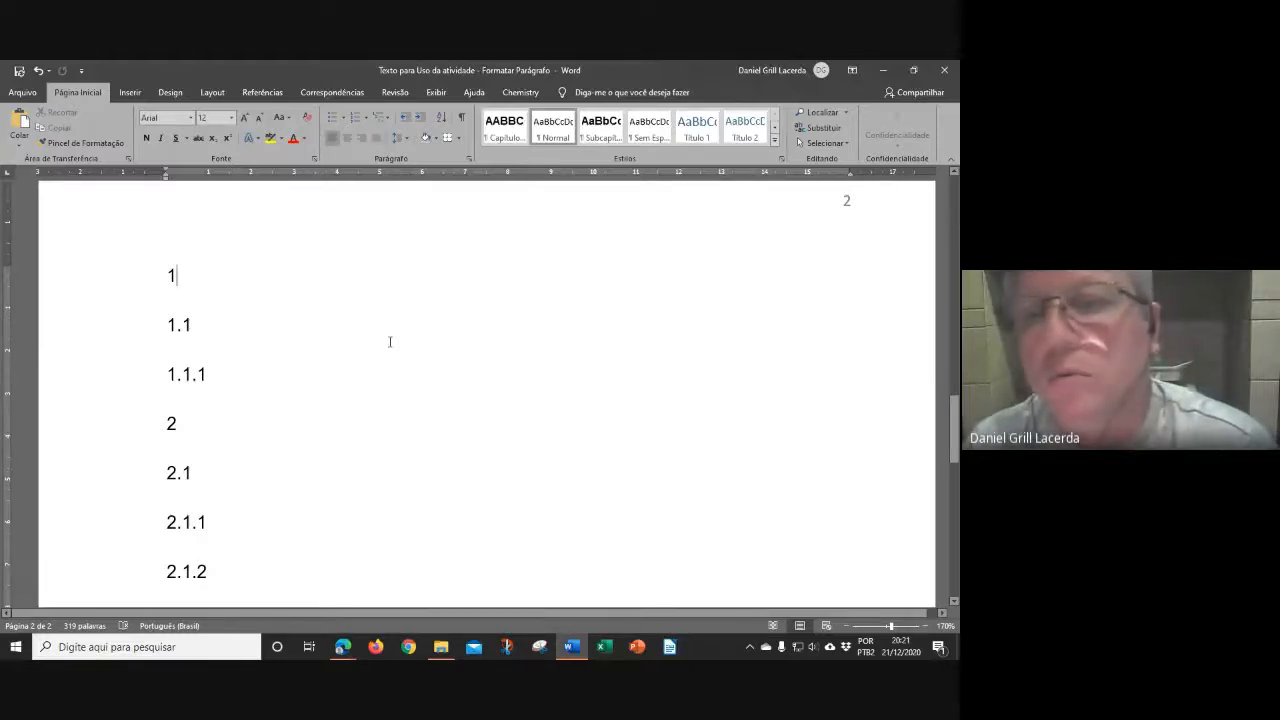
{"action": "scroll", "coordinate": [403, 340], "scroll_direction": "up", "scroll_amount": 5}
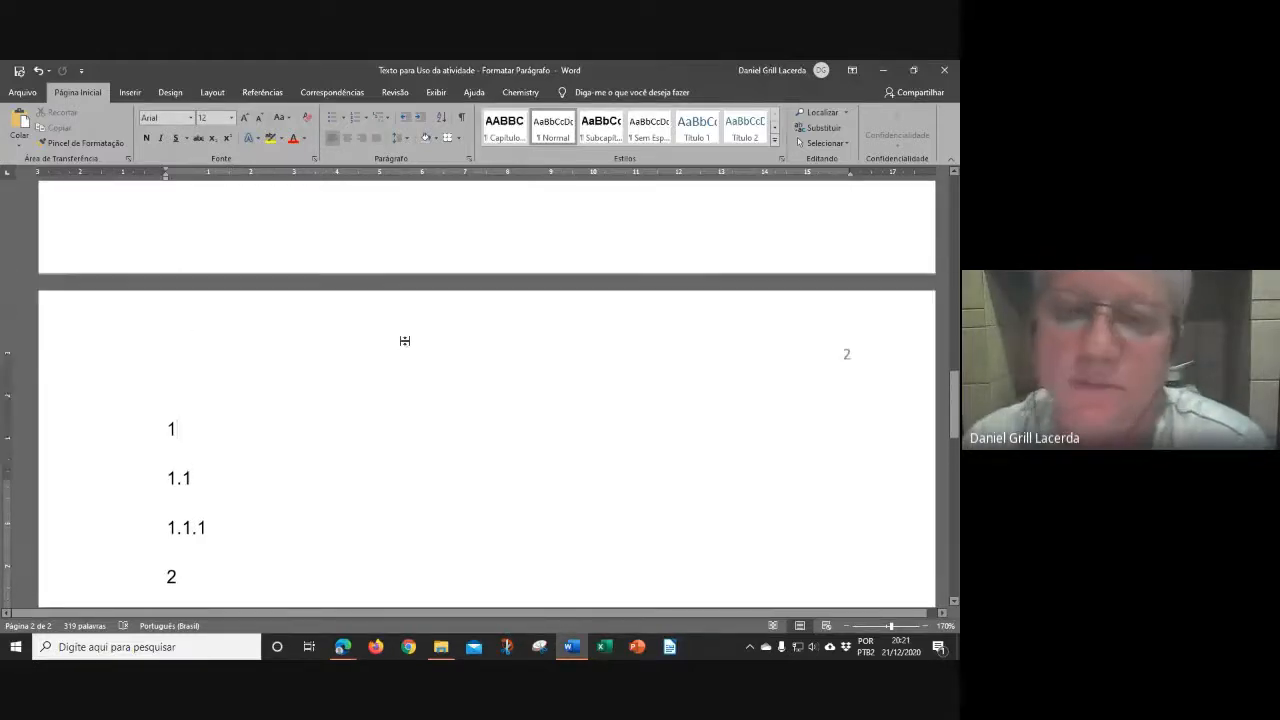
{"action": "scroll", "coordinate": [405, 331], "scroll_direction": "down", "scroll_amount": 5}
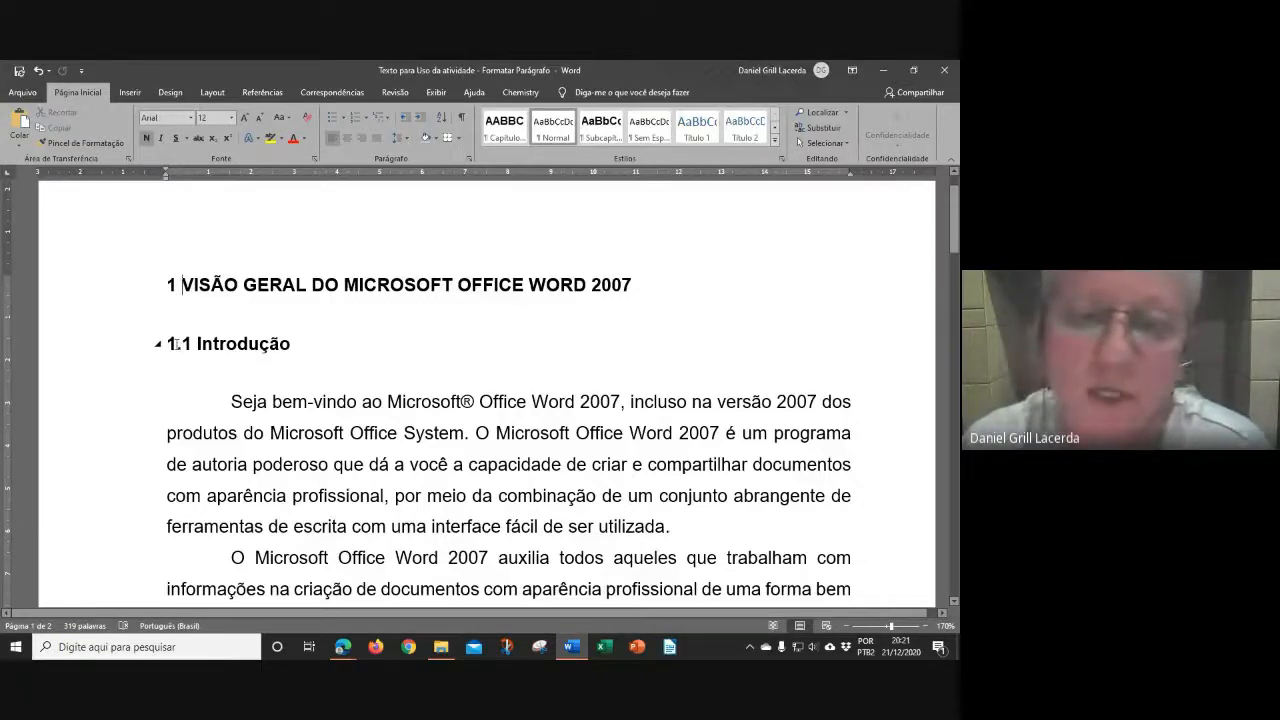
Highlight each digit of the number 1.1 in turn on page 1, and compare the chapter title with the heading 1.1 Introdução.
{"action": "left_click_drag", "start_coordinate": [177, 344], "coordinate": [168, 344]}
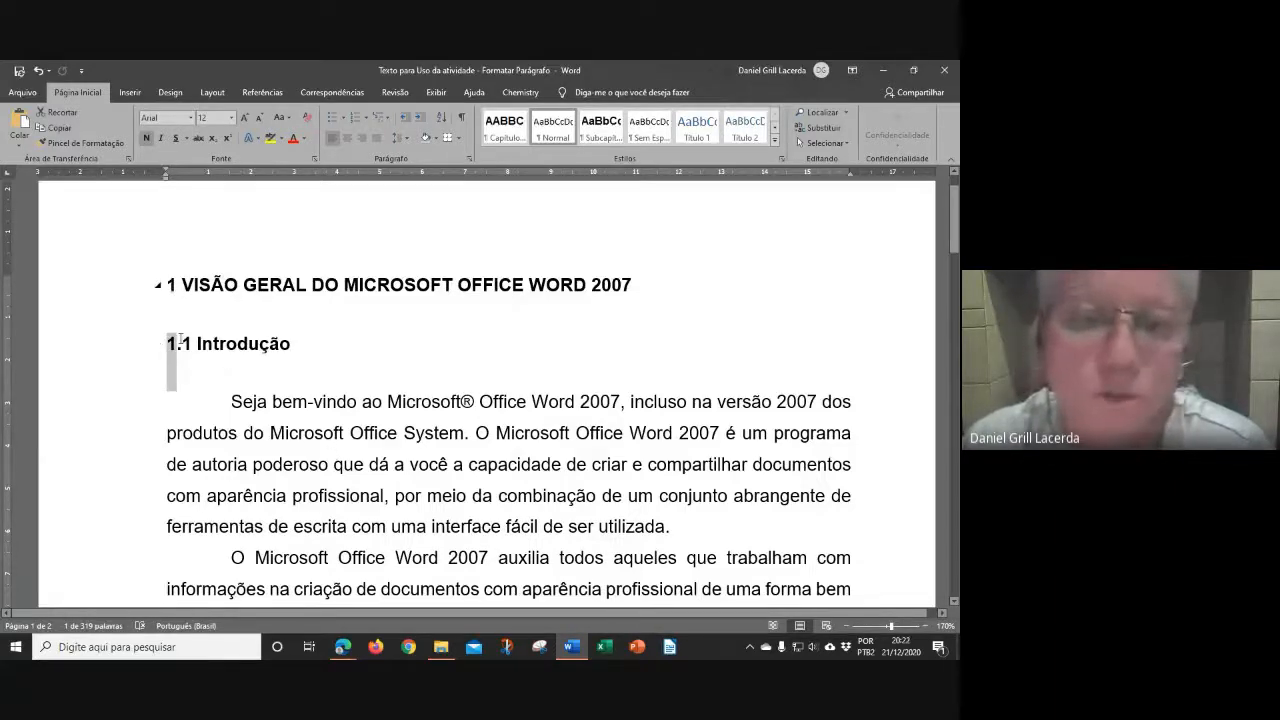
{"action": "left_click_drag", "start_coordinate": [182, 344], "coordinate": [191, 344]}
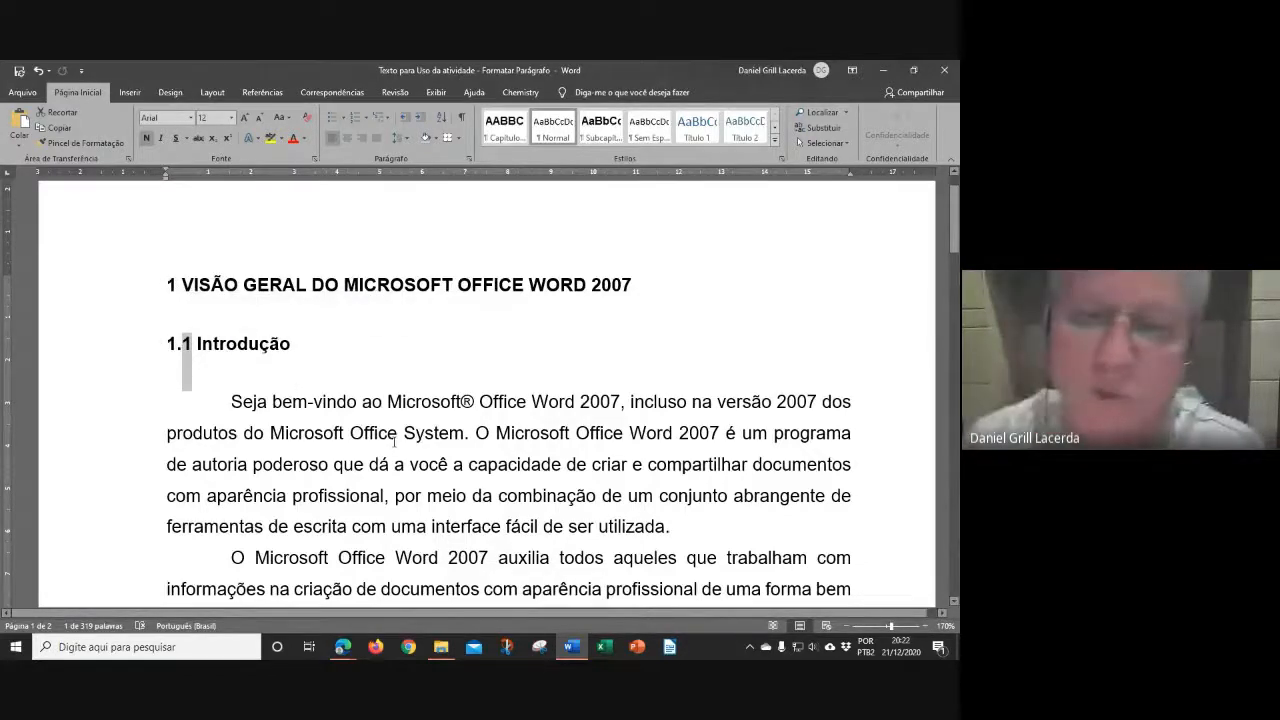
{"action": "left_click", "coordinate": [342, 286]}
{"action": "left_click", "coordinate": [250, 343]}
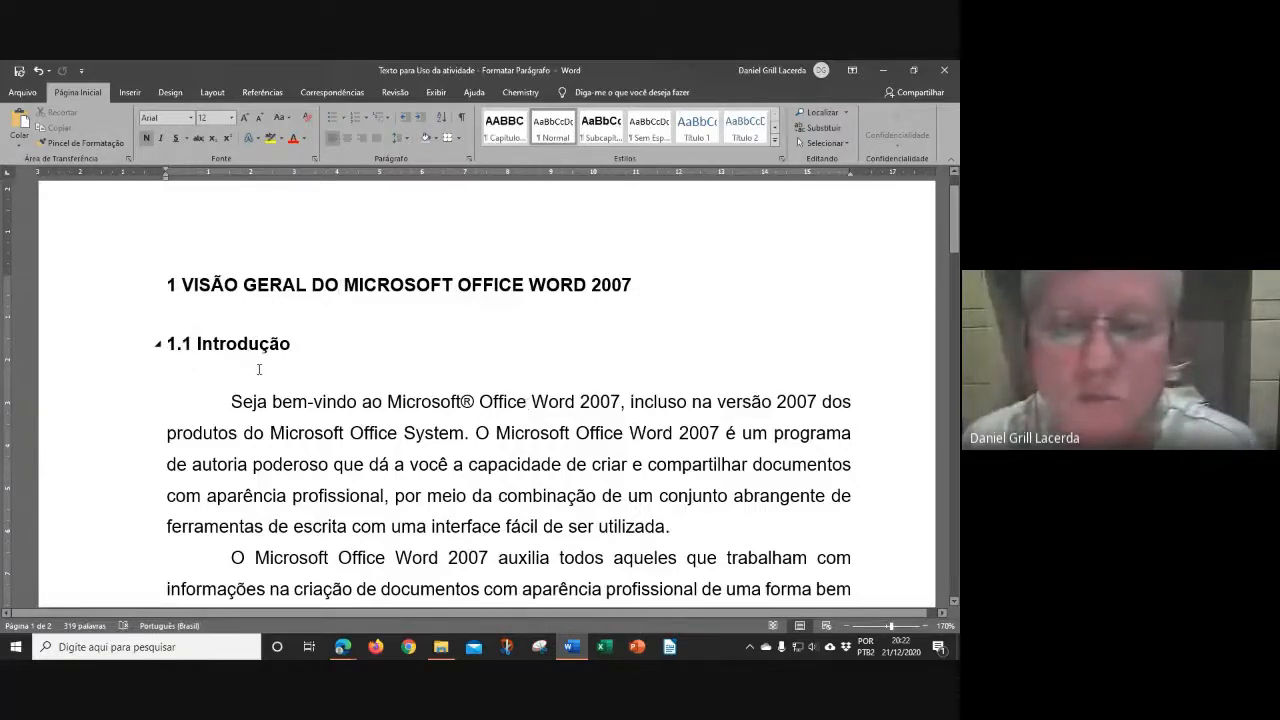
Compare the headings 1.1 Introdução and 1.2 Objetivos as same-level sections, highlighting the word Introdução.
{"action": "scroll", "coordinate": [276, 377], "scroll_direction": "down", "scroll_amount": 1}
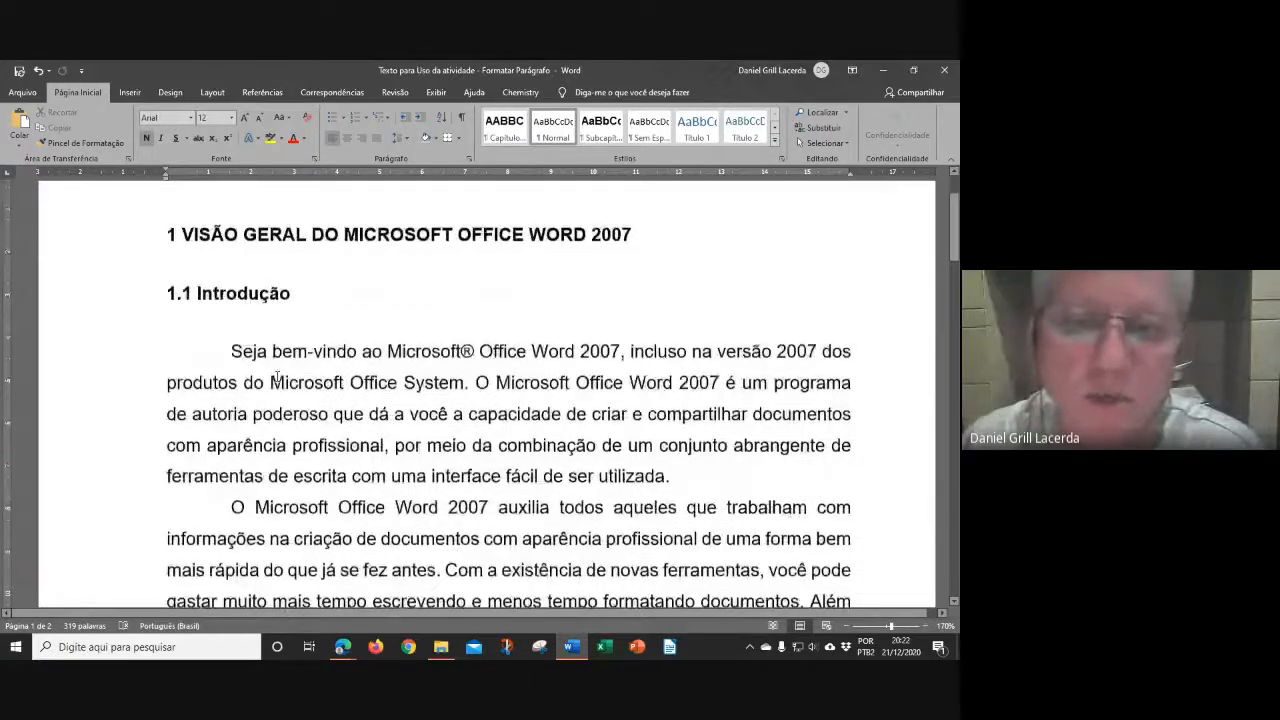
{"action": "scroll", "coordinate": [277, 377], "scroll_direction": "down", "scroll_amount": 7}
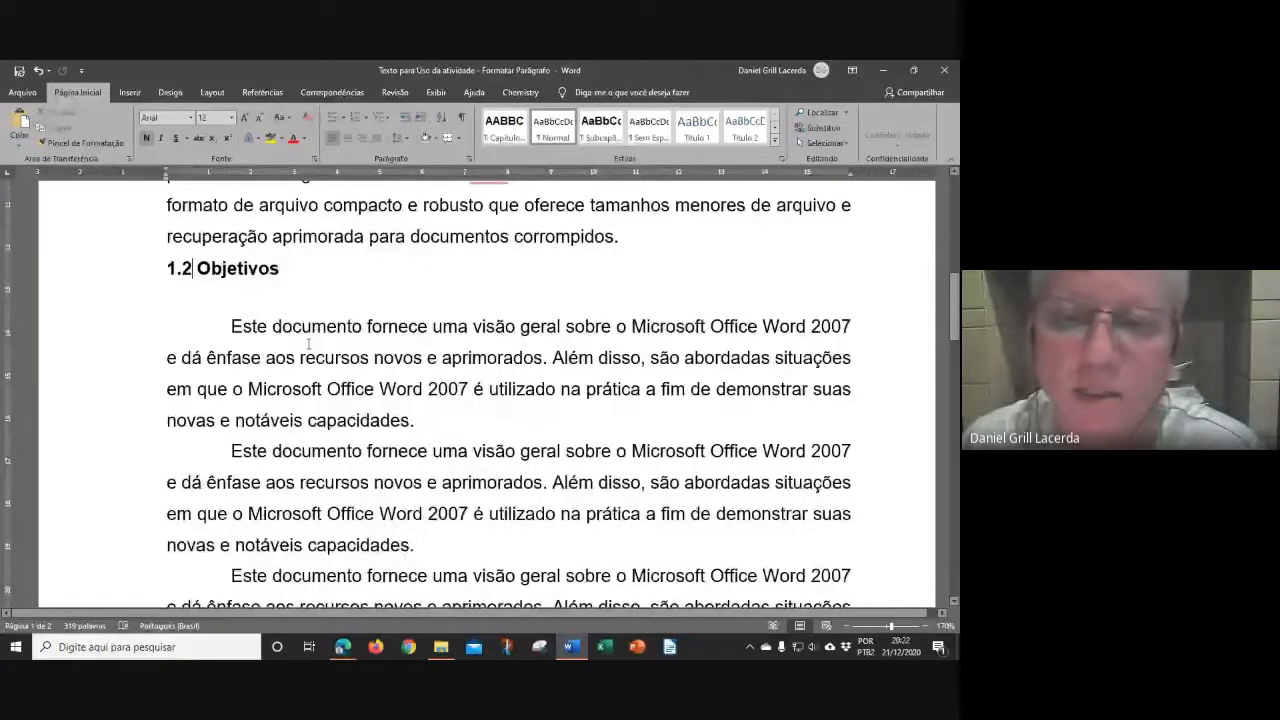
{"action": "scroll", "coordinate": [308, 344], "scroll_direction": "up", "scroll_amount": 8}
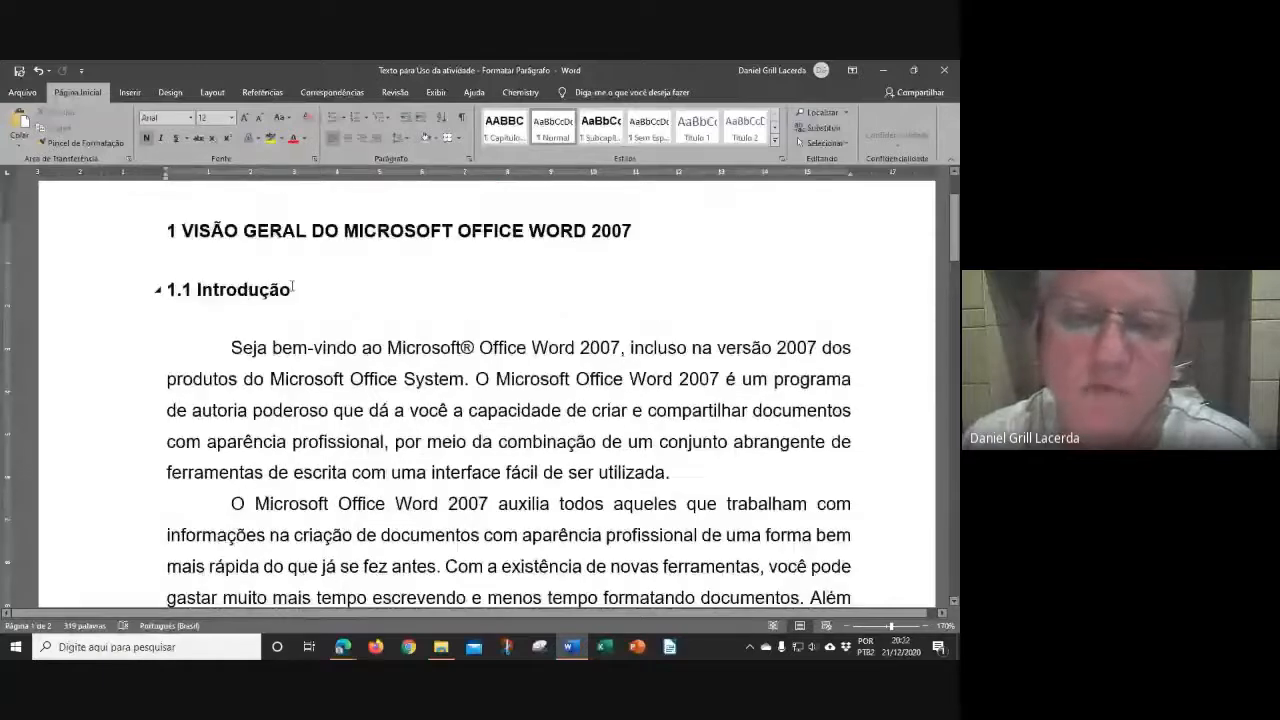
{"action": "double_click", "coordinate": [294, 290]}
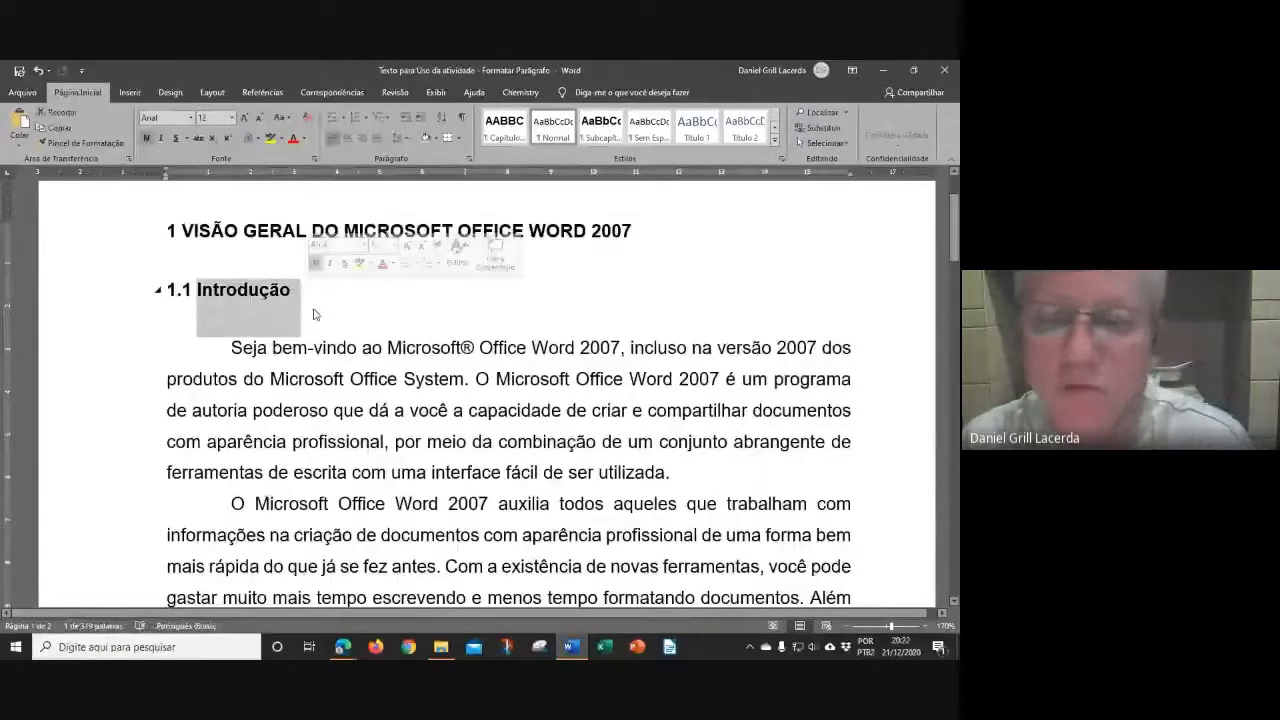
{"action": "scroll", "coordinate": [313, 315], "scroll_direction": "down", "scroll_amount": 6}
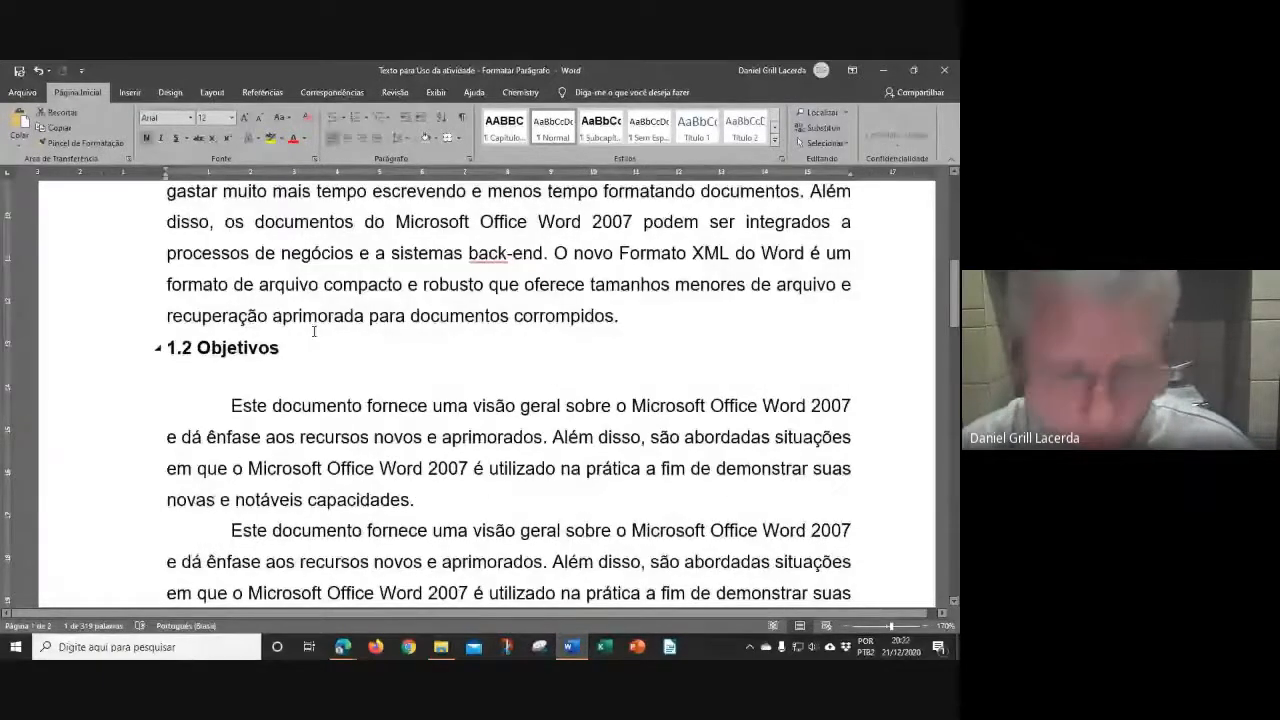
Add two heading lines numbered 1.3.1 and 1.3.1.1 directly below the heading 1.2 Objetivos.
{"action": "left_click", "coordinate": [314, 331]}
{"action": "scroll", "coordinate": [380, 350], "scroll_direction": "up", "scroll_amount": 1}
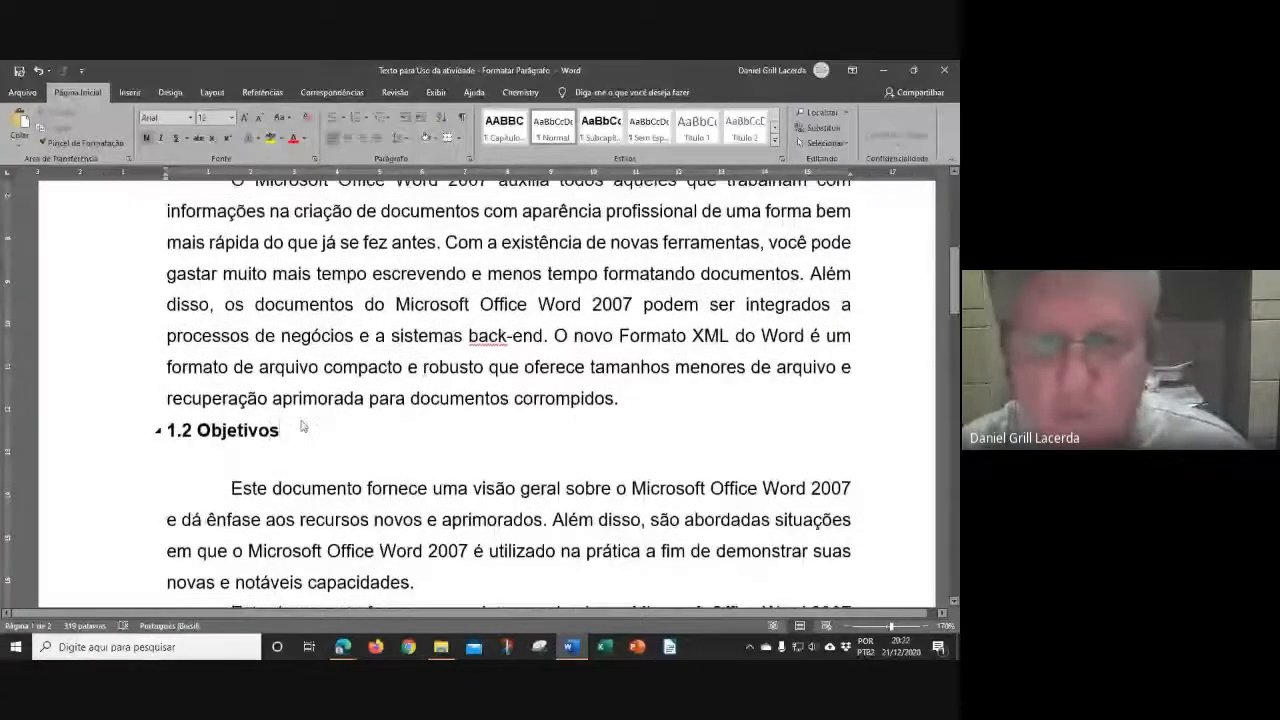
{"action": "key", "text": "Return"}
{"action": "type", "text": "1.3.1"}
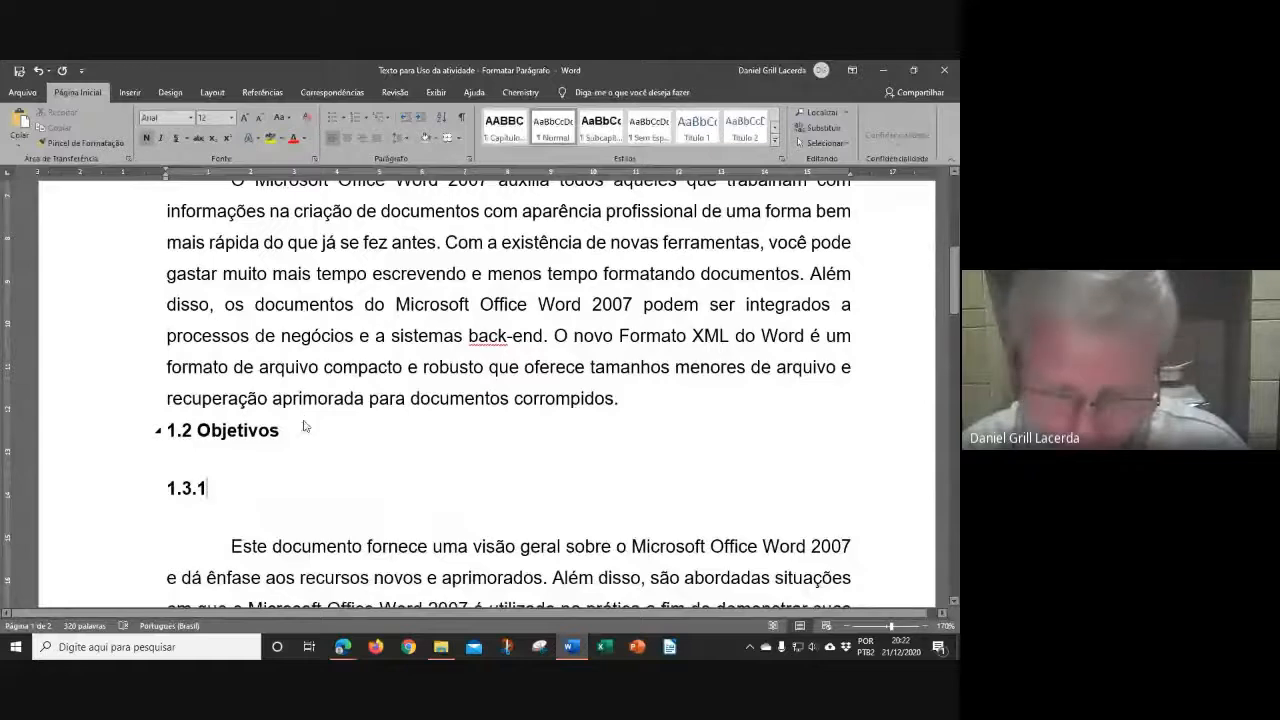
{"action": "key", "text": "Return"}
{"action": "type", "text": "1.3.1"}
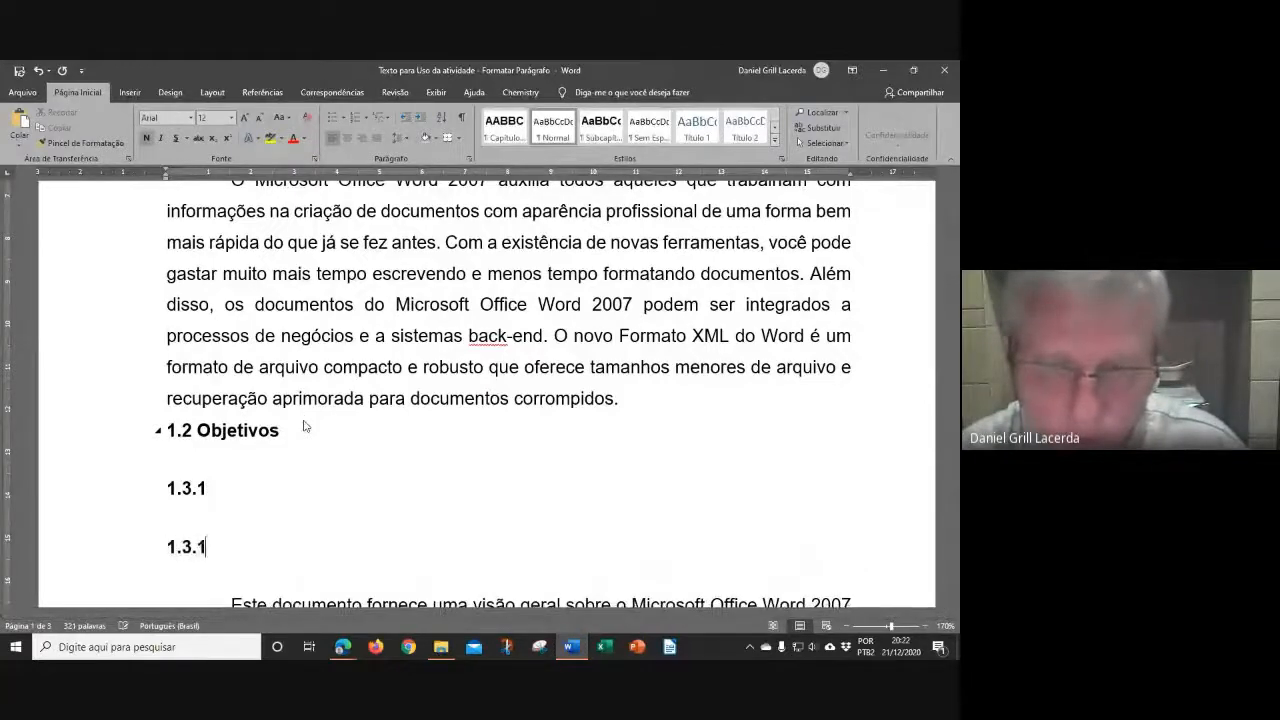
{"action": "type", "text": ".1"}
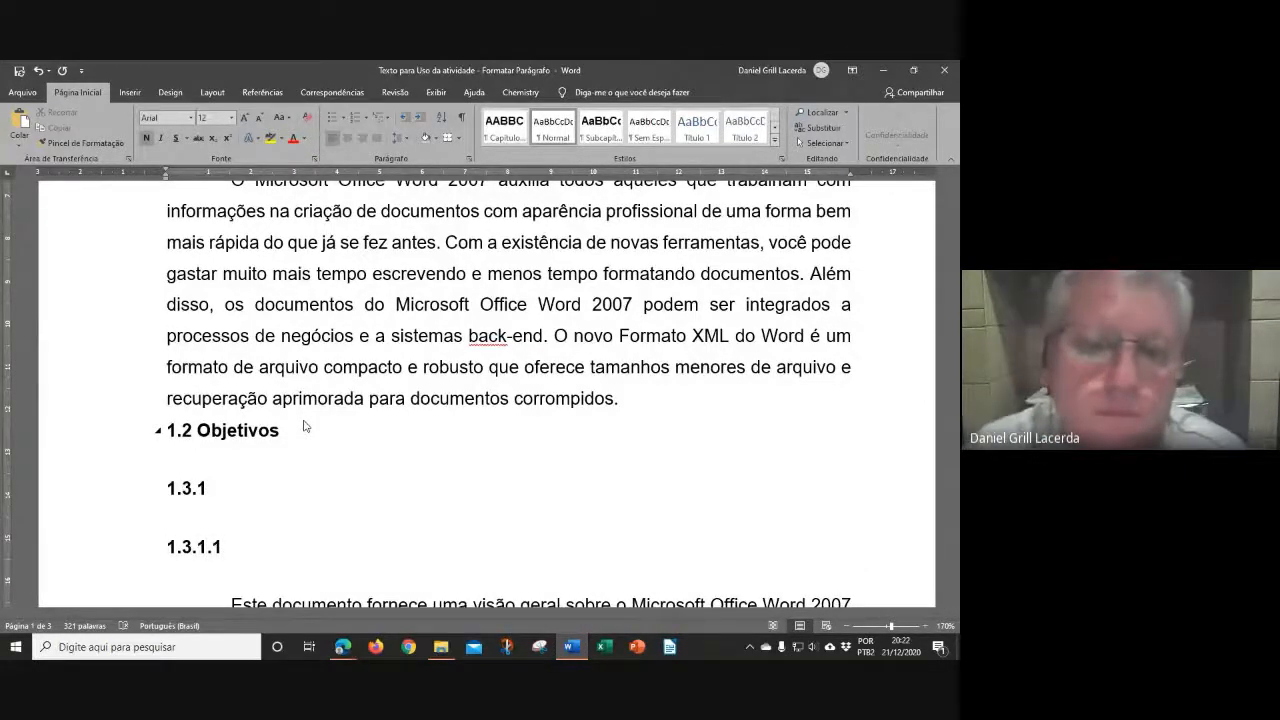
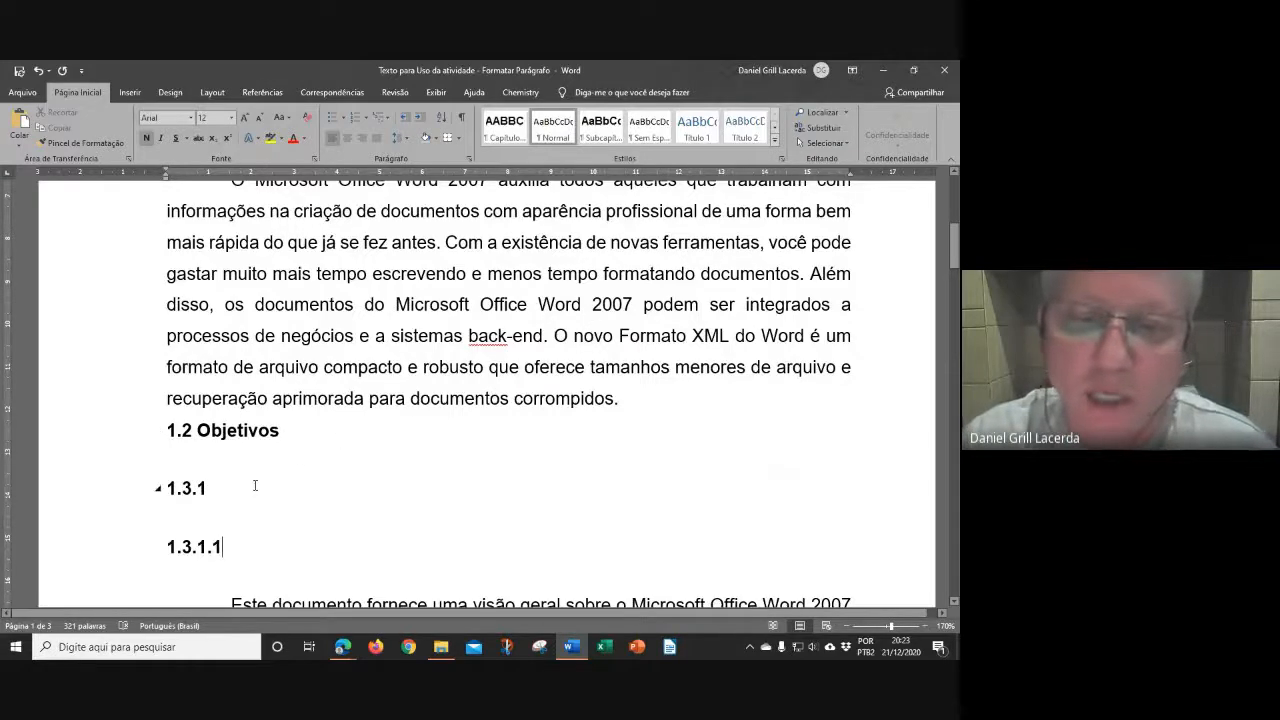
Indent the number 1.3.1 by one level and the number 1.3.1.1 by two levels below 1.2 Objetivos.
{"action": "left_click", "coordinate": [169, 488]}
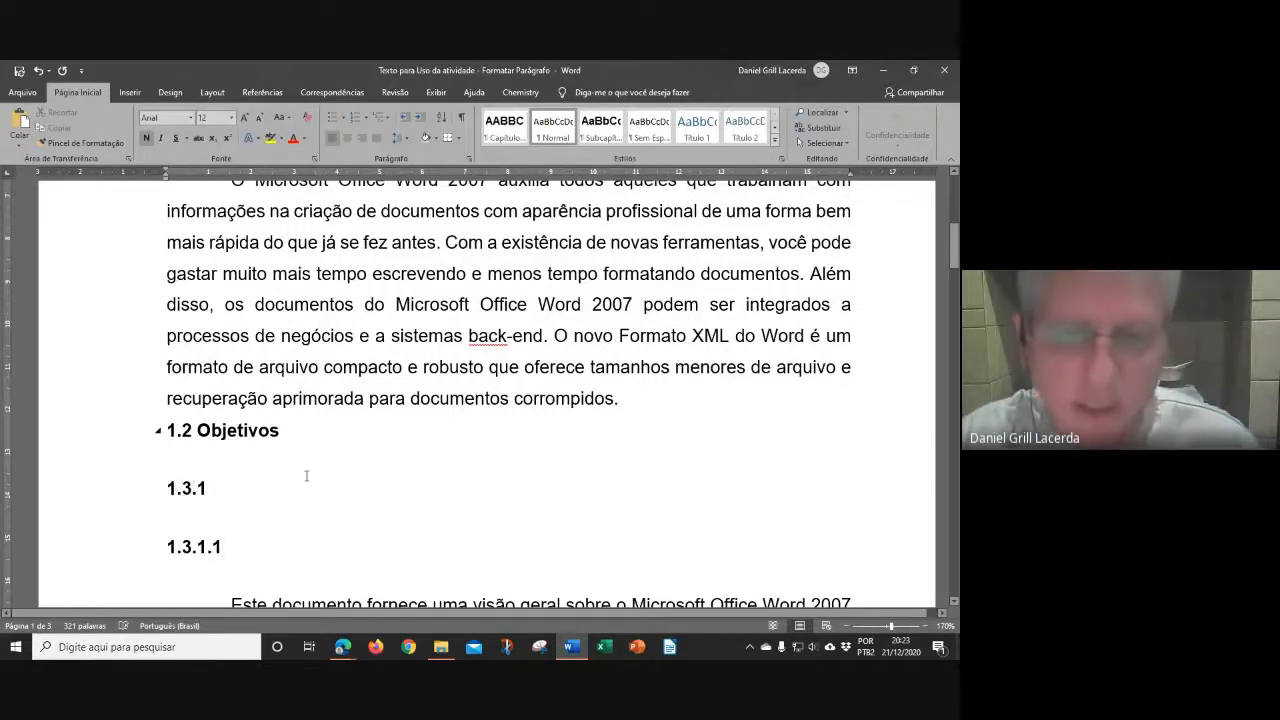
{"action": "key", "text": "Tab"}
{"action": "left_click", "coordinate": [169, 546]}
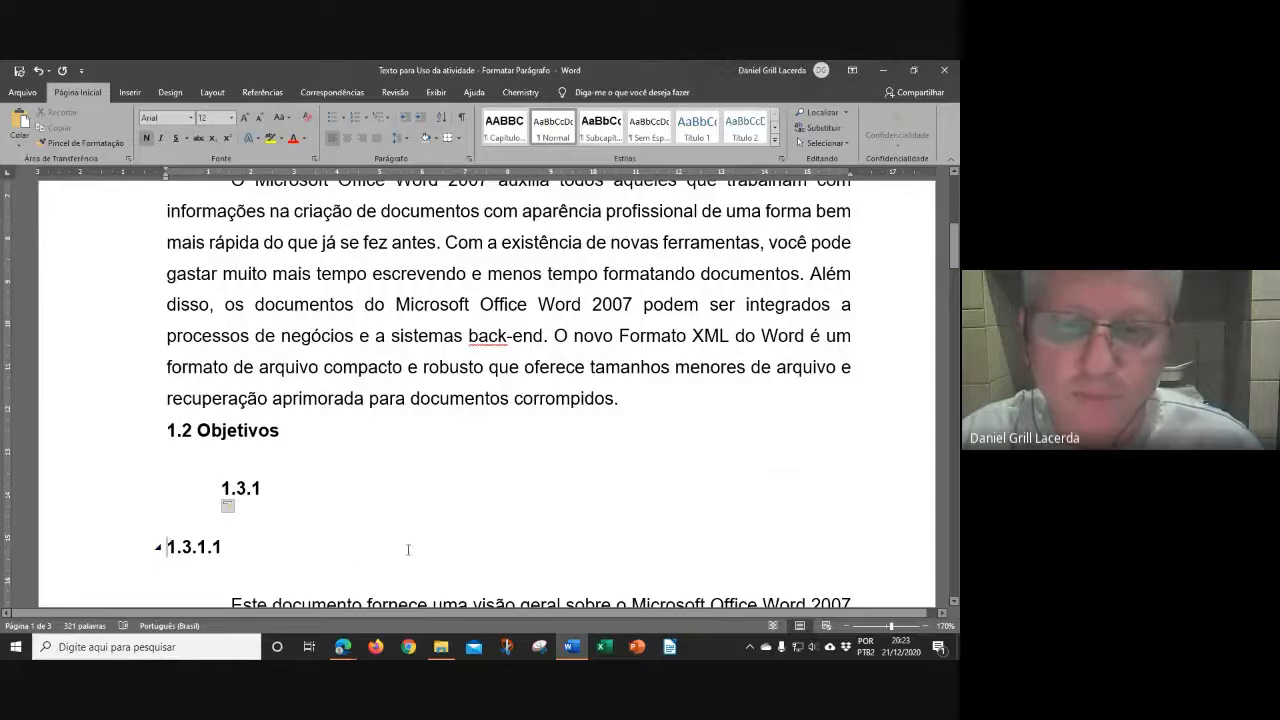
{"action": "key", "text": "Tab"}
{"action": "key", "text": "Tab"}
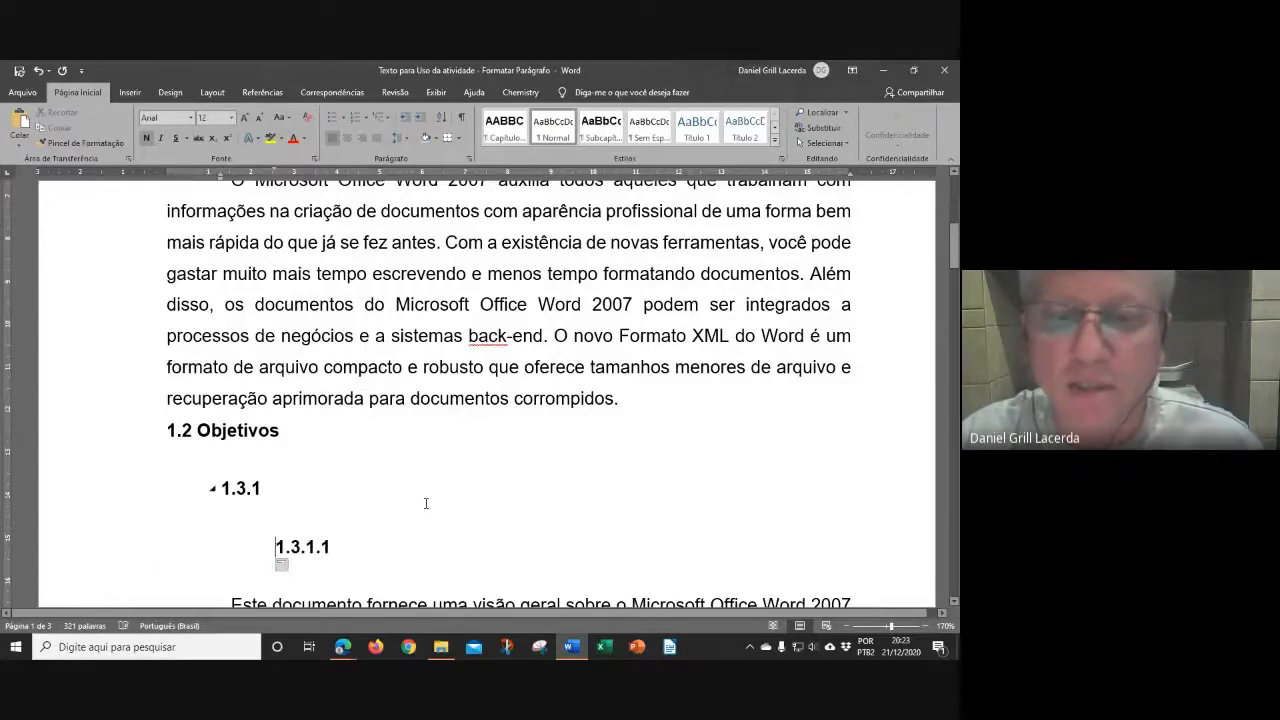
Remove the indents from 1.3.1 and 1.3.1.1 so both numbers align with the margin like 1.2 Objetivos.
{"action": "scroll", "coordinate": [425, 503], "scroll_direction": "down", "scroll_amount": 3}
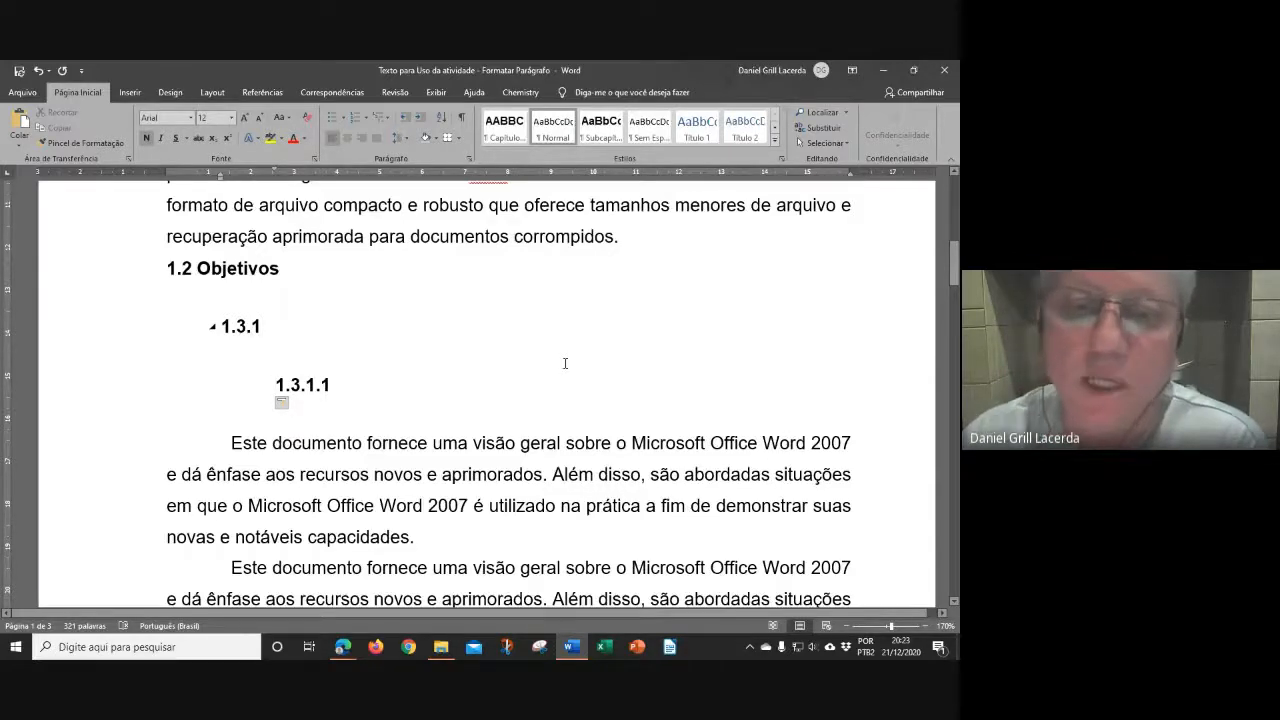
{"action": "scroll", "coordinate": [565, 363], "scroll_direction": "up", "scroll_amount": 1}
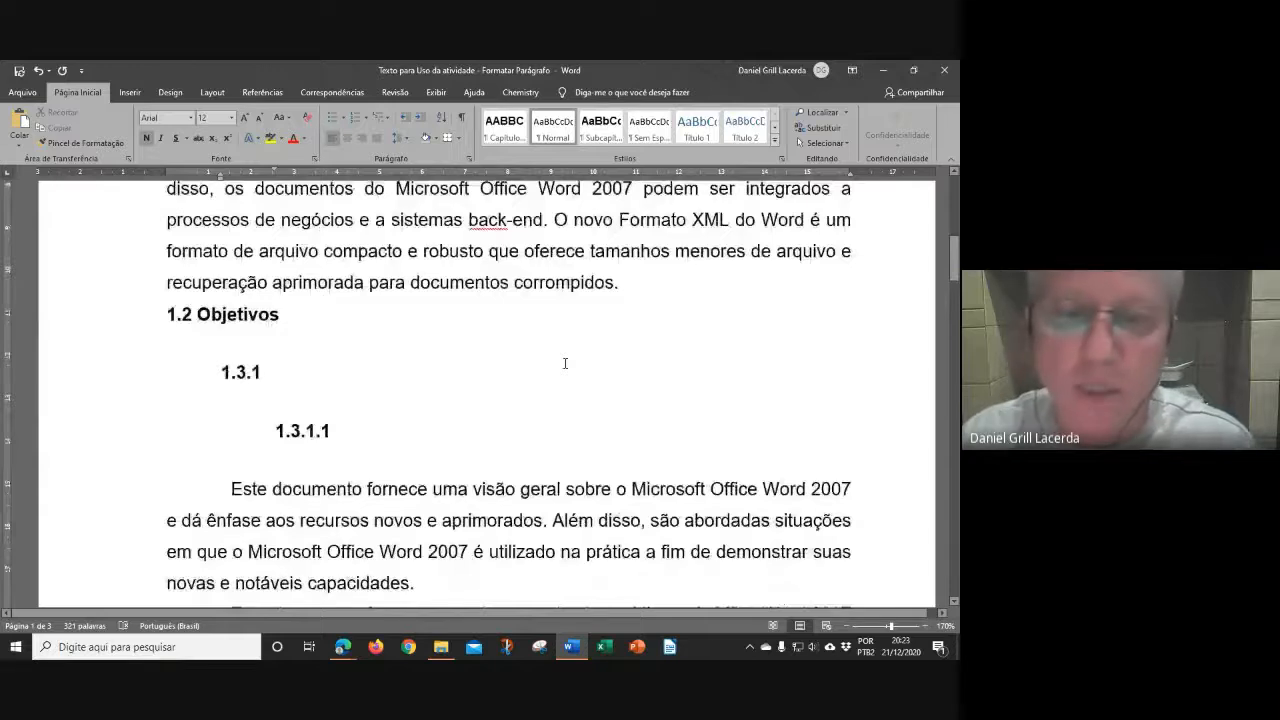
{"action": "scroll", "coordinate": [565, 363], "scroll_direction": "down", "scroll_amount": 1}
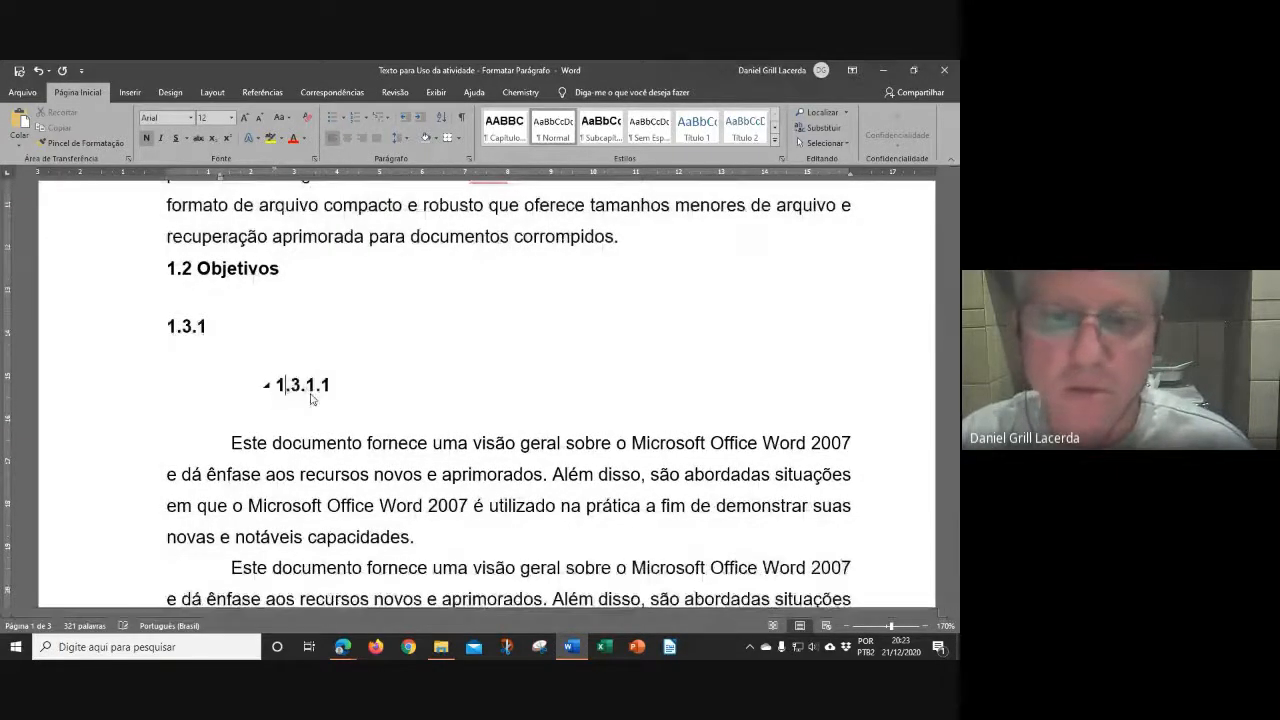
{"action": "key", "text": "BackSpace"}
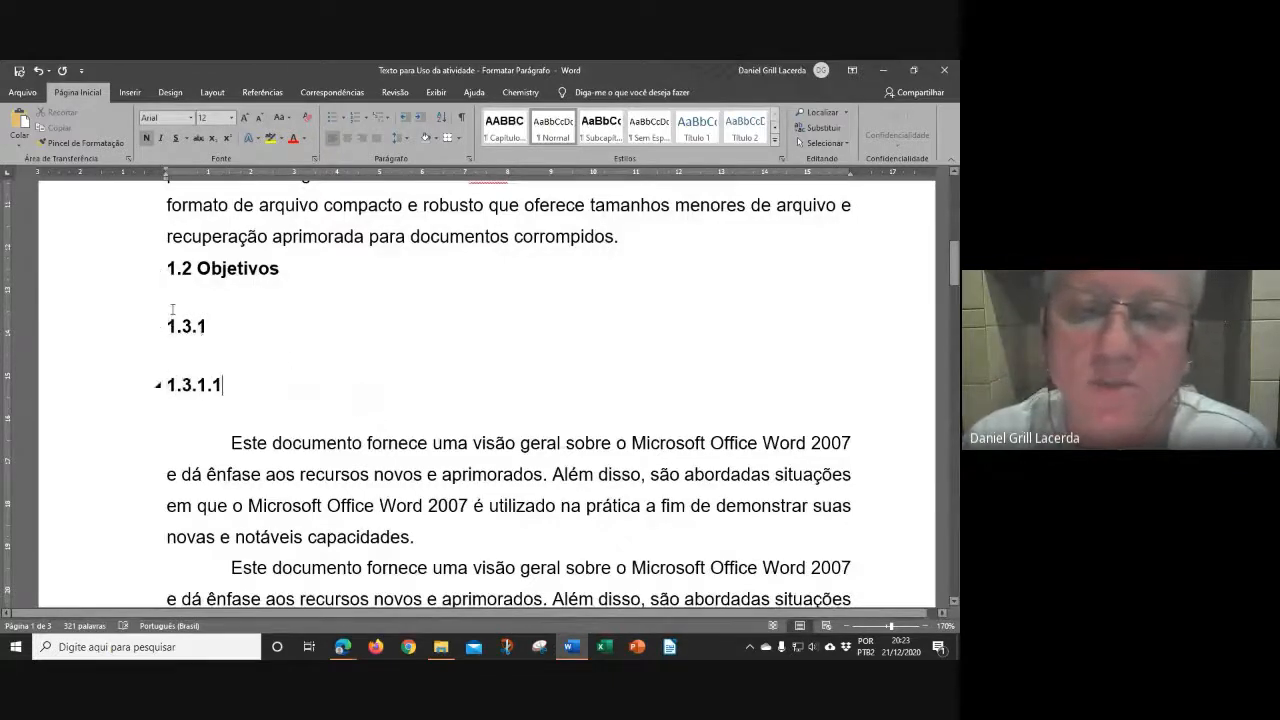
Add the title Texto after each of the numbers 1.3.1 and 1.3.1.1.
{"action": "left_click", "coordinate": [262, 339]}
{"action": "type", "text": "Texto"}
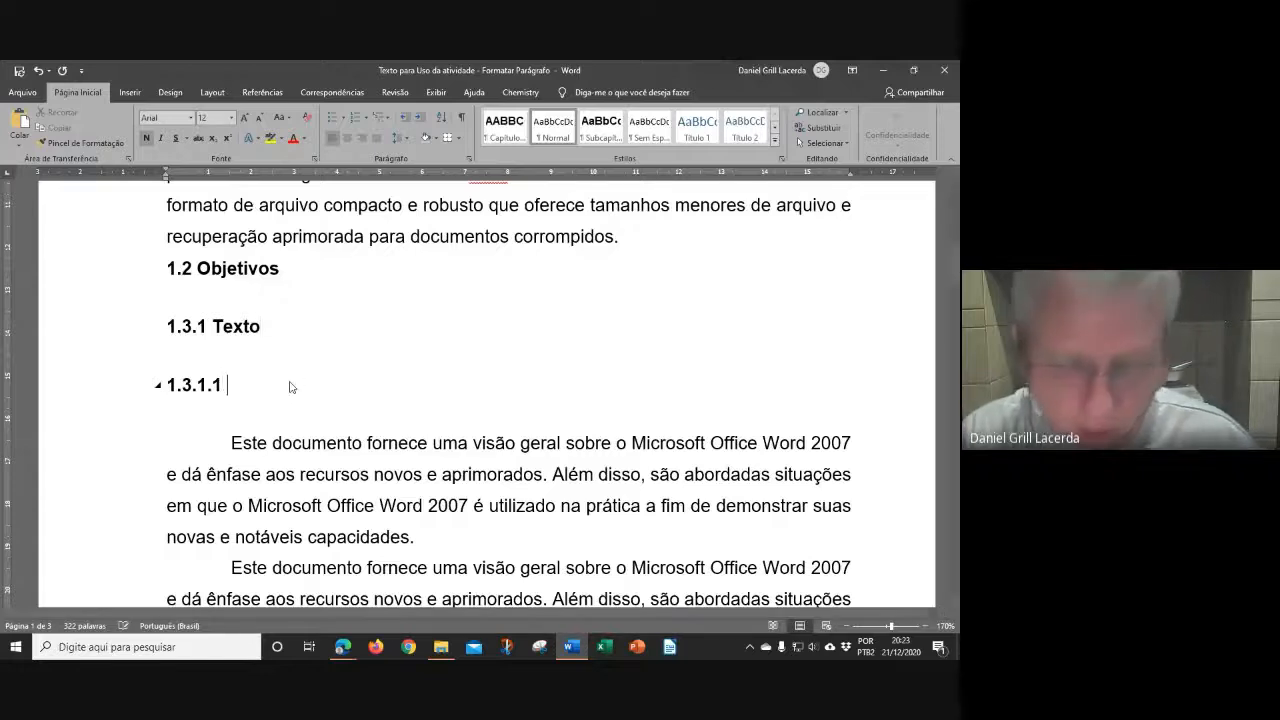
{"action": "type", "text": "TExto"}
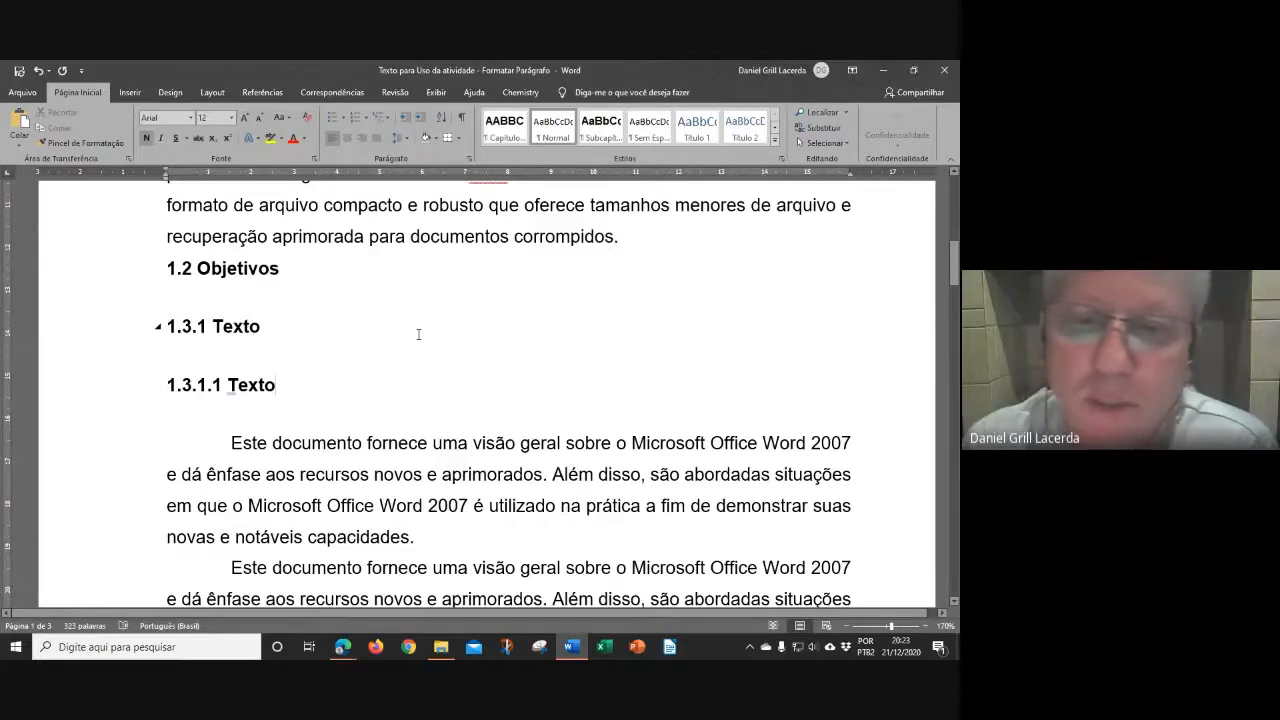
{"action": "scroll", "coordinate": [419, 334], "scroll_direction": "up", "scroll_amount": 1}
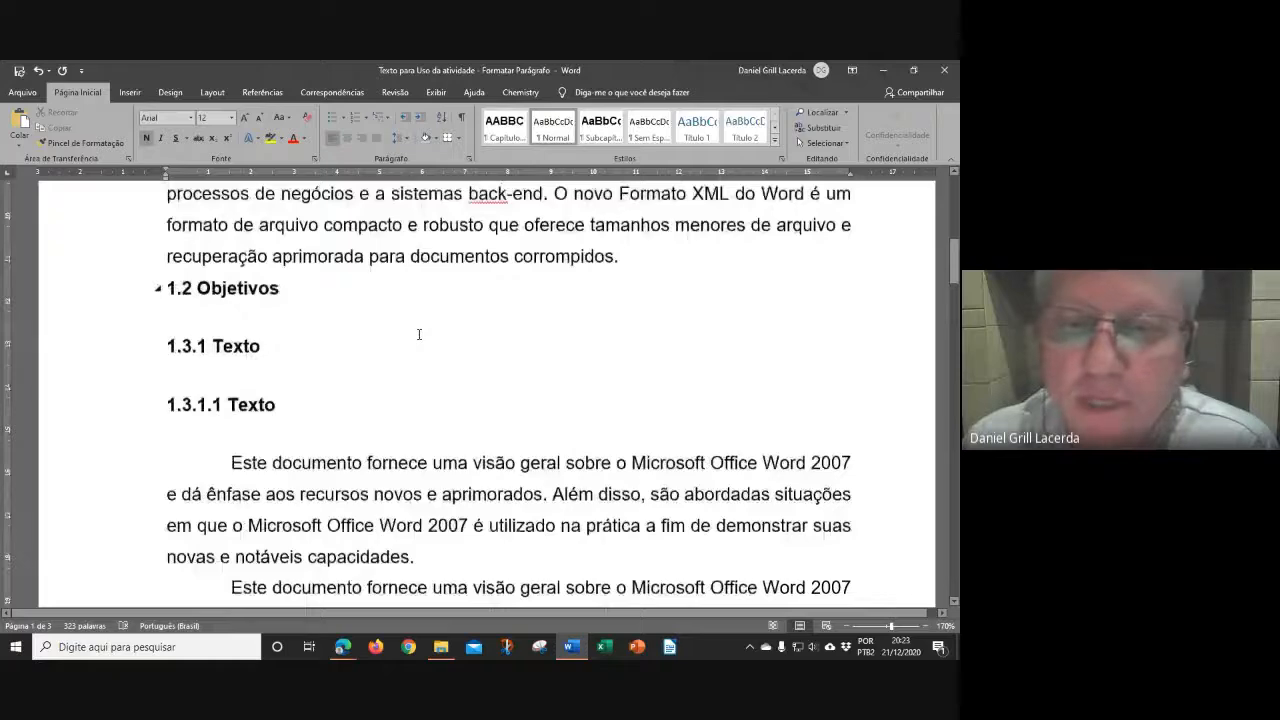
{"action": "scroll", "coordinate": [422, 335], "scroll_direction": "up", "scroll_amount": 1}
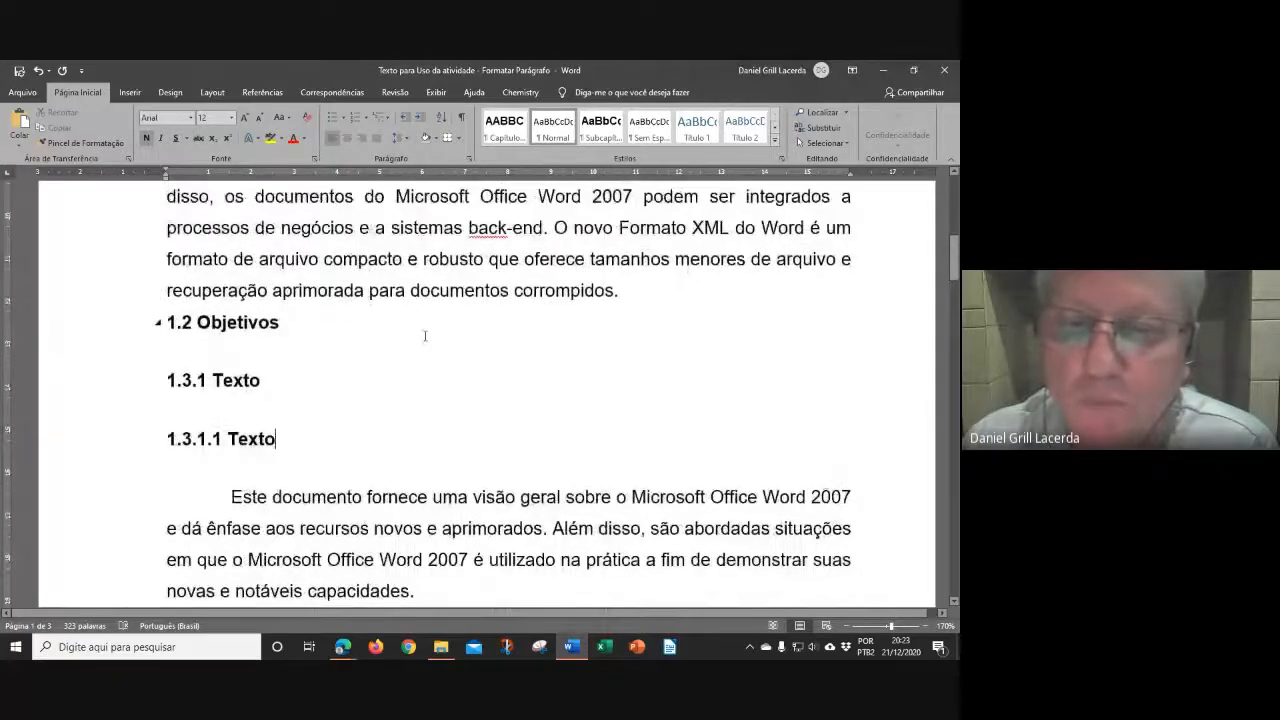
Check the class chat in the Google Meet call and return to the Word document.
{"action": "scroll", "coordinate": [424, 336], "scroll_direction": "down", "scroll_amount": 3}
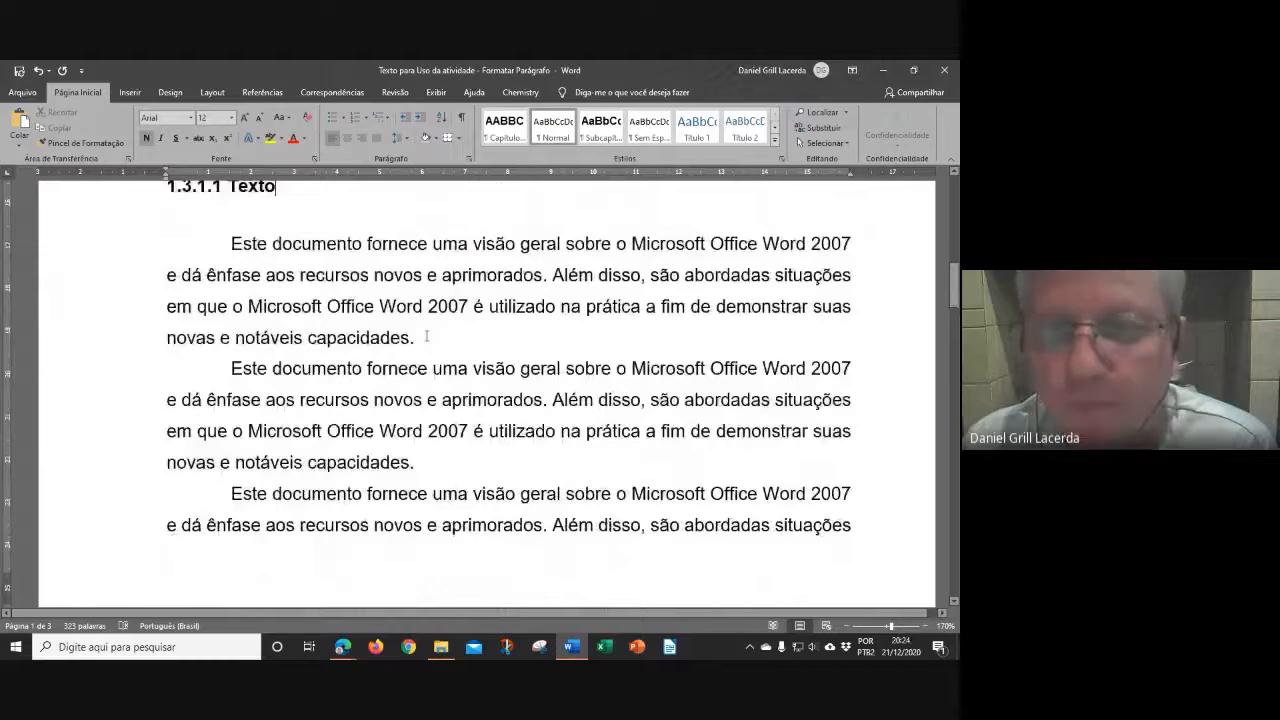
{"action": "scroll", "coordinate": [426, 337], "scroll_direction": "up", "scroll_amount": 4}
{"action": "key", "text": "alt+Tab"}
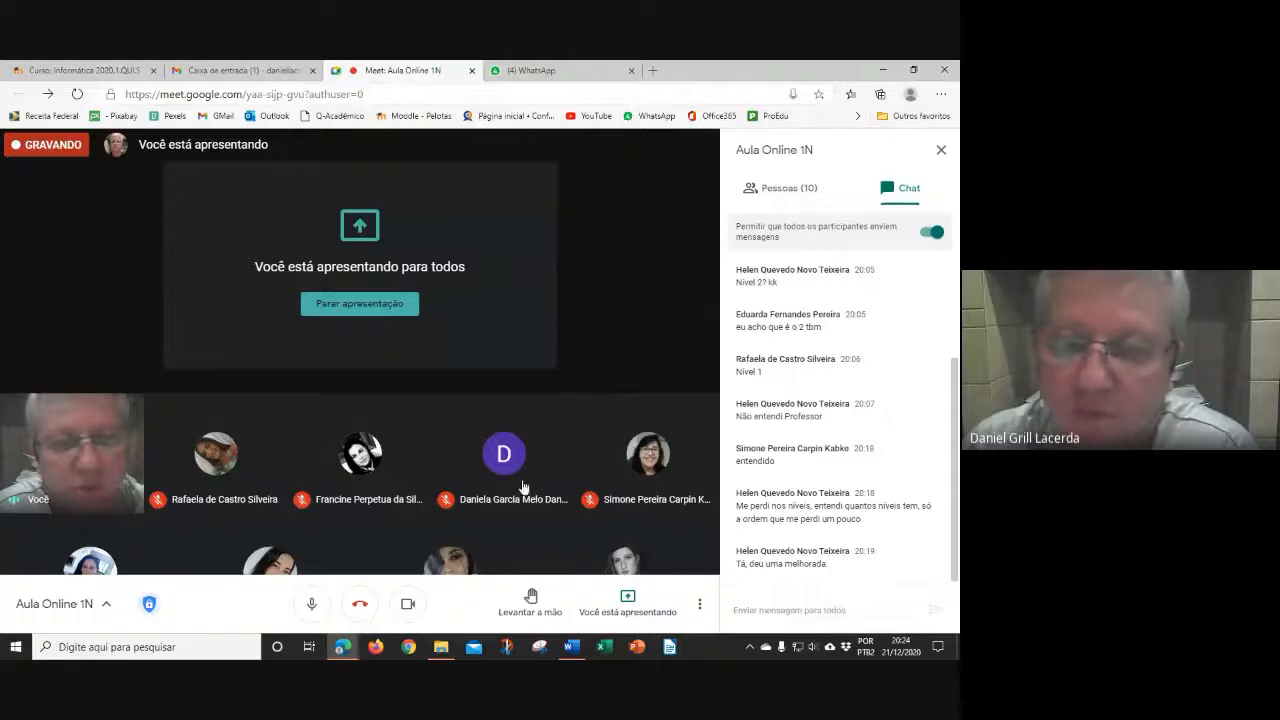
{"action": "left_click", "coordinate": [569, 647]}
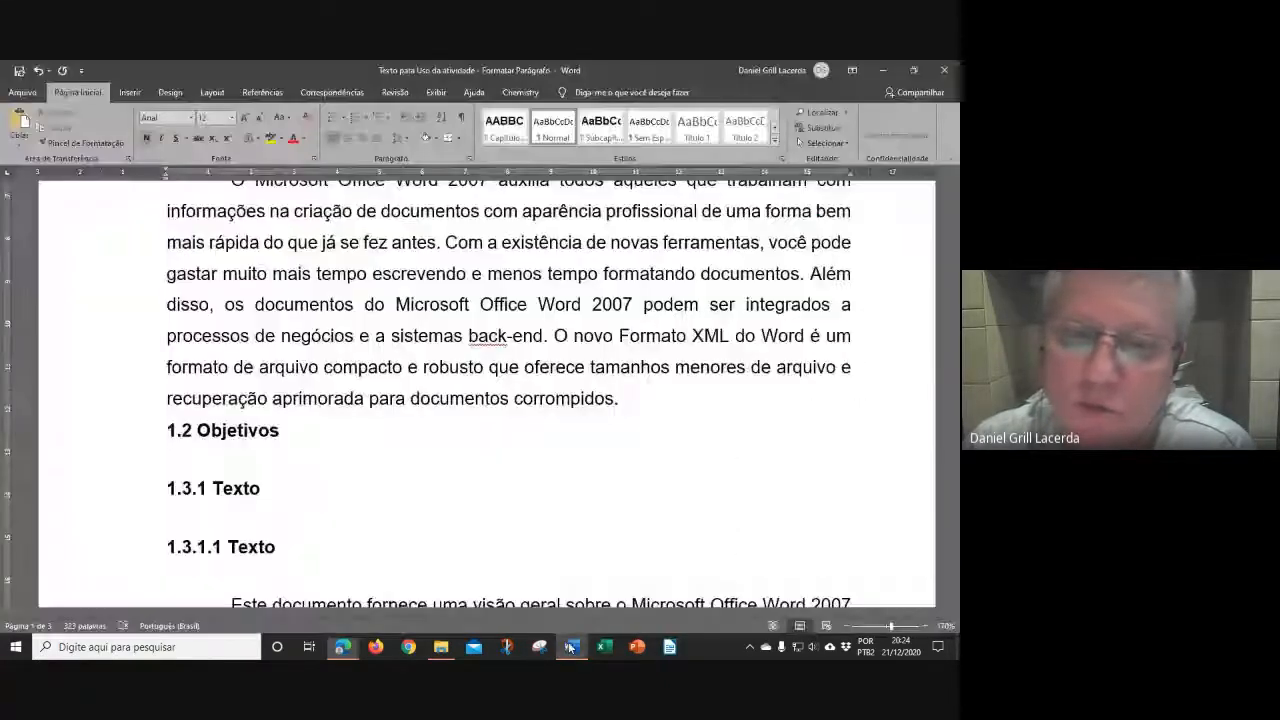
Review the document from the chapter title through the numbered headings and body text to the sample numbering list on page 3.
{"action": "scroll", "coordinate": [263, 371], "scroll_direction": "up", "scroll_amount": 5}
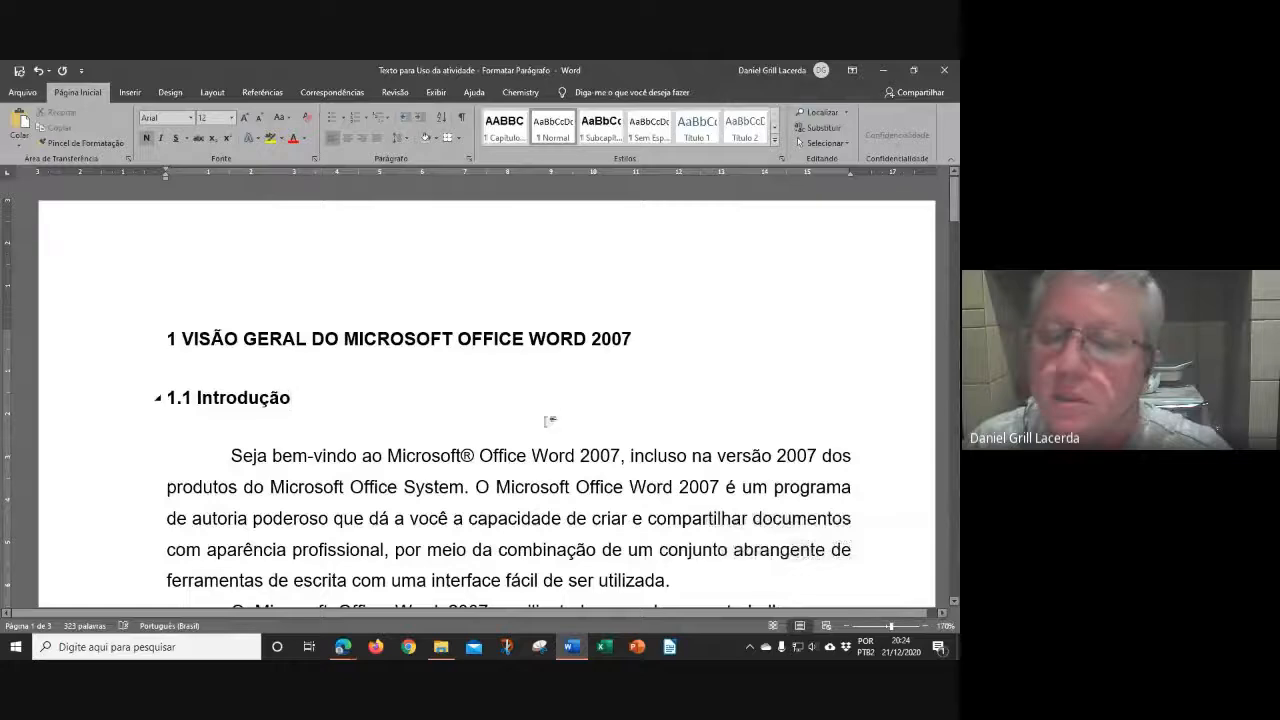
{"action": "scroll", "coordinate": [543, 415], "scroll_direction": "down", "scroll_amount": 1}
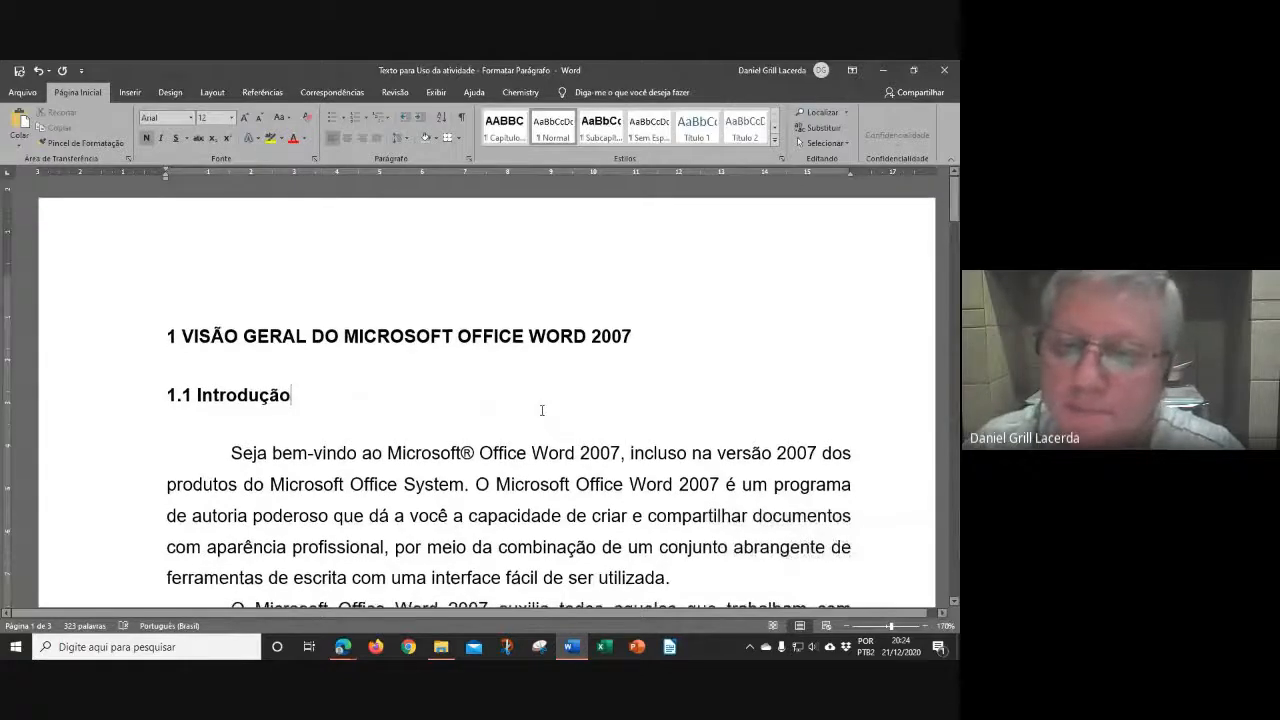
{"action": "scroll", "coordinate": [542, 410], "scroll_direction": "down", "scroll_amount": 1}
{"action": "scroll", "coordinate": [538, 409], "scroll_direction": "down", "scroll_amount": 2}
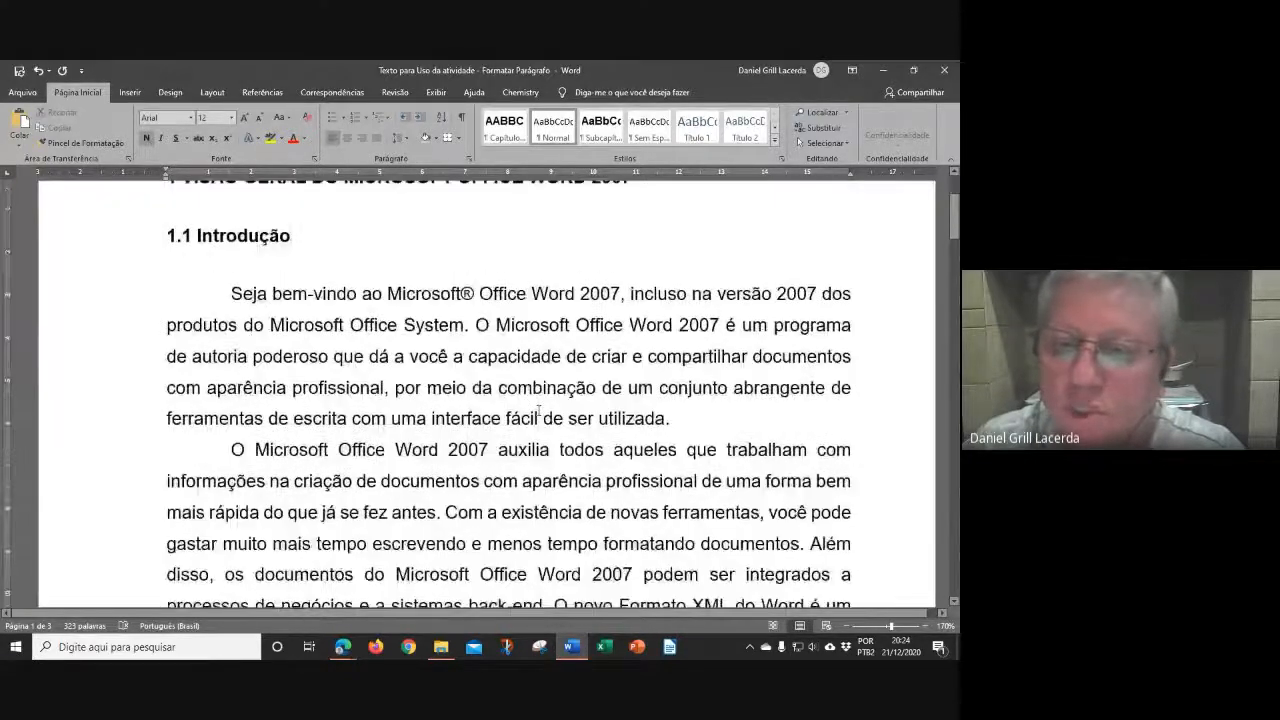
{"action": "scroll", "coordinate": [538, 410], "scroll_direction": "down", "scroll_amount": 3}
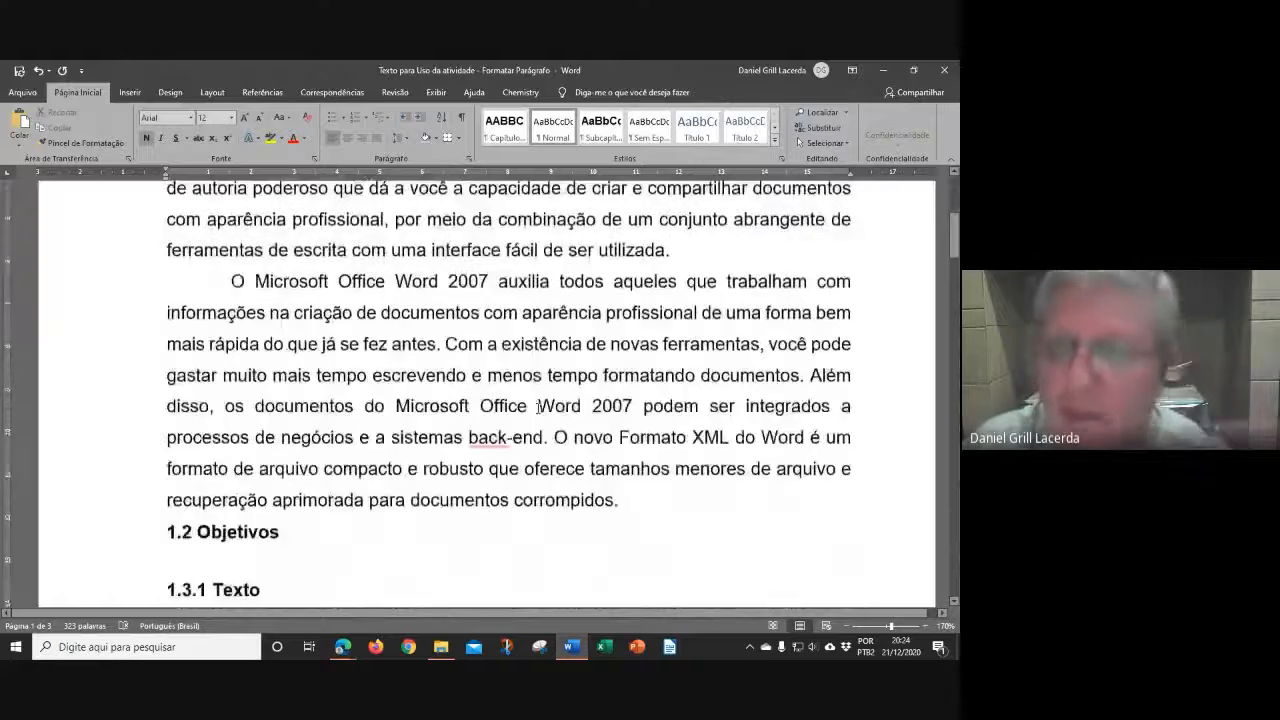
{"action": "scroll", "coordinate": [542, 400], "scroll_direction": "up", "scroll_amount": 3}
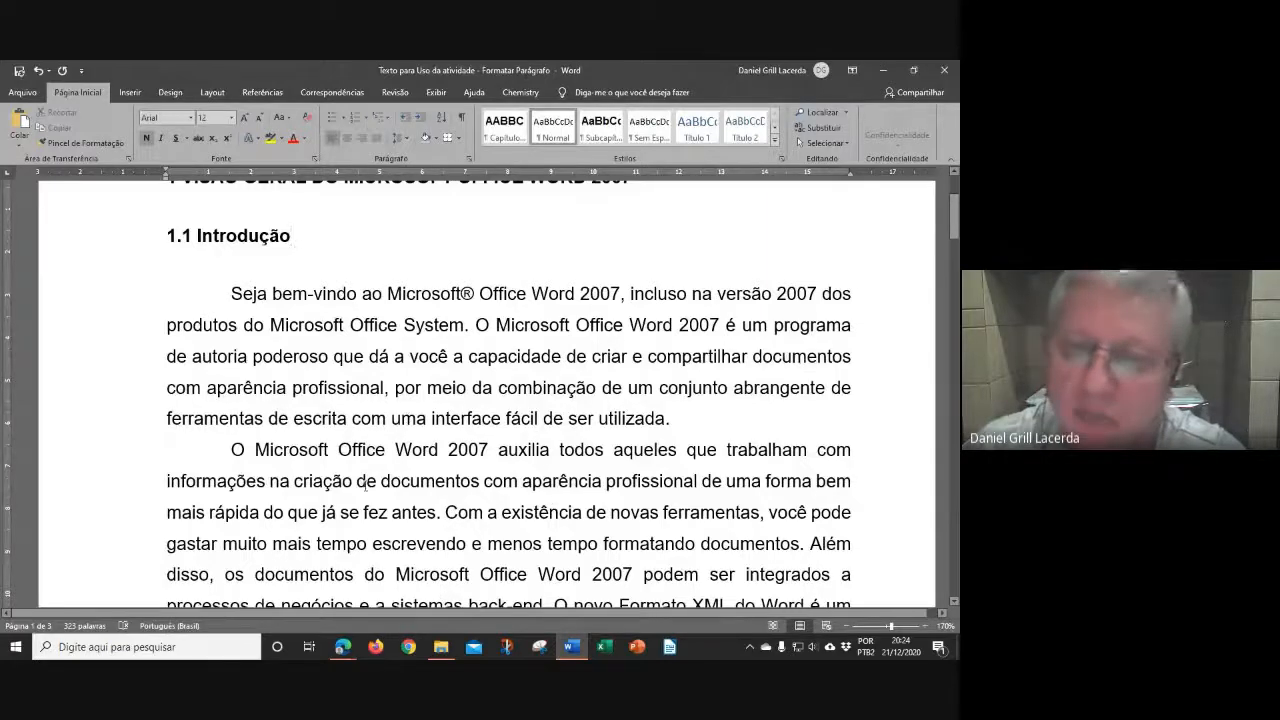
{"action": "scroll", "coordinate": [366, 485], "scroll_direction": "down", "scroll_amount": 1}
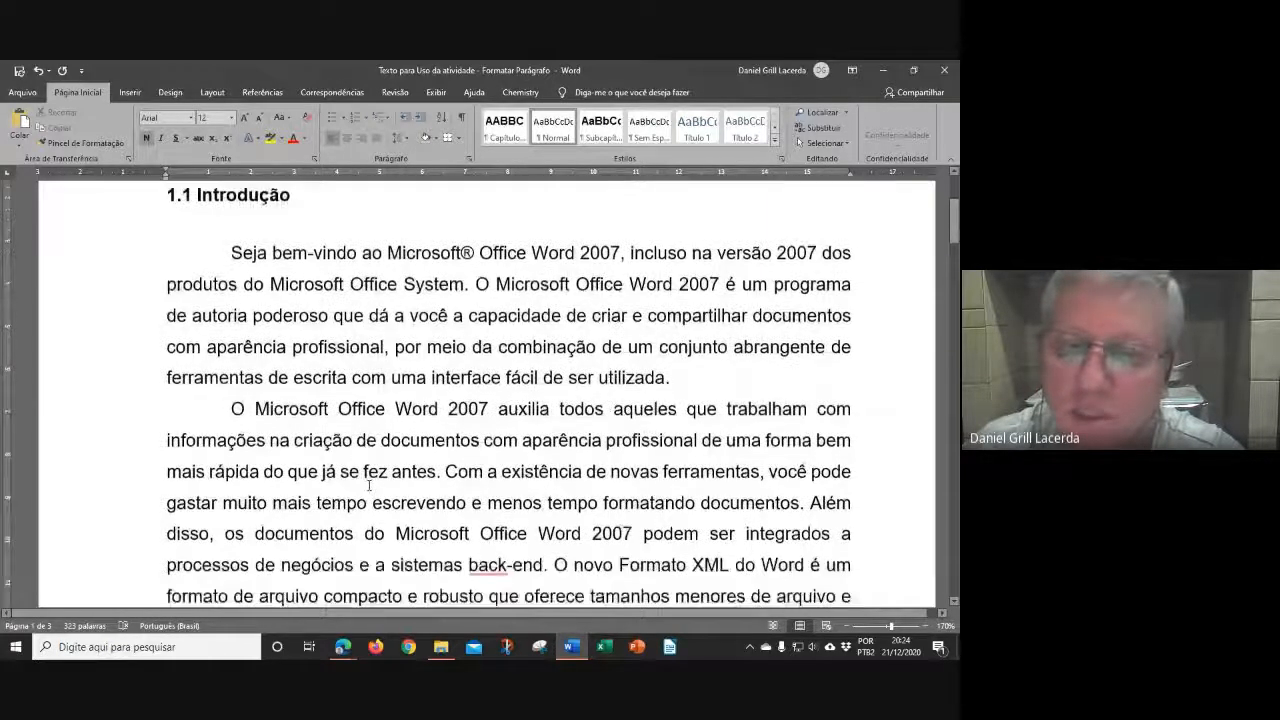
{"action": "scroll", "coordinate": [369, 486], "scroll_direction": "down", "scroll_amount": 10}
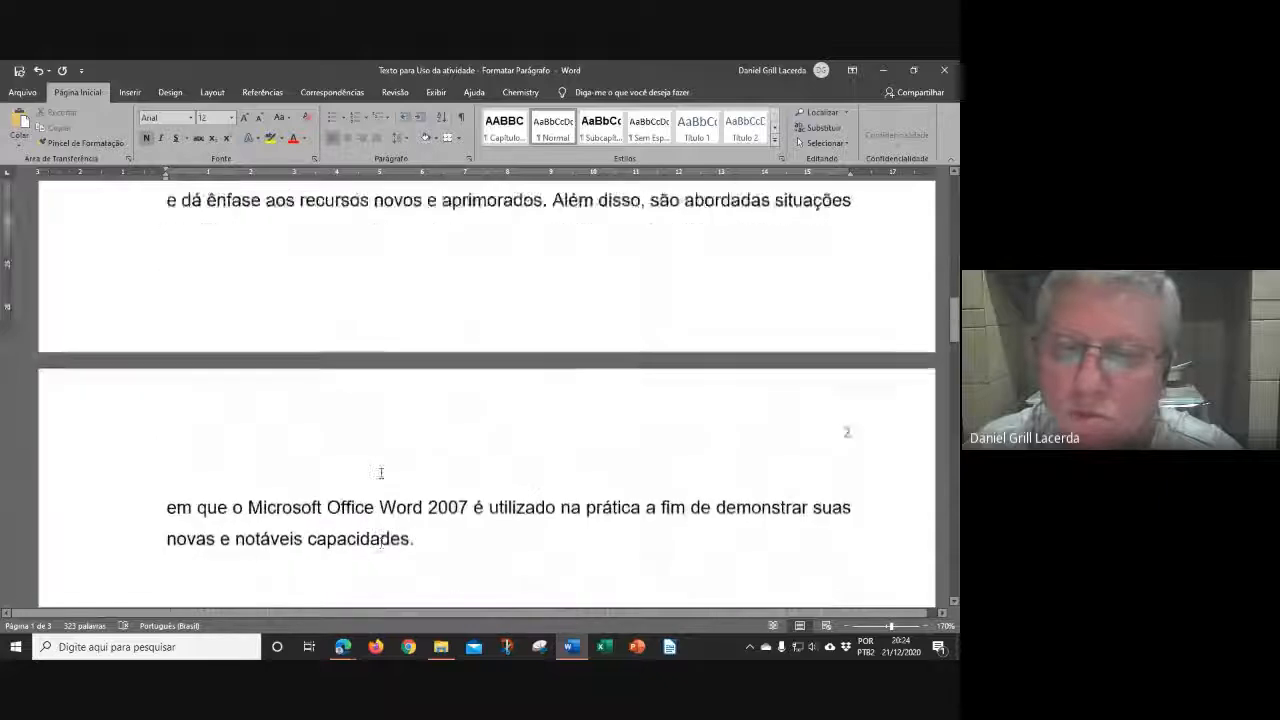
{"action": "scroll", "coordinate": [380, 476], "scroll_direction": "down", "scroll_amount": 10}
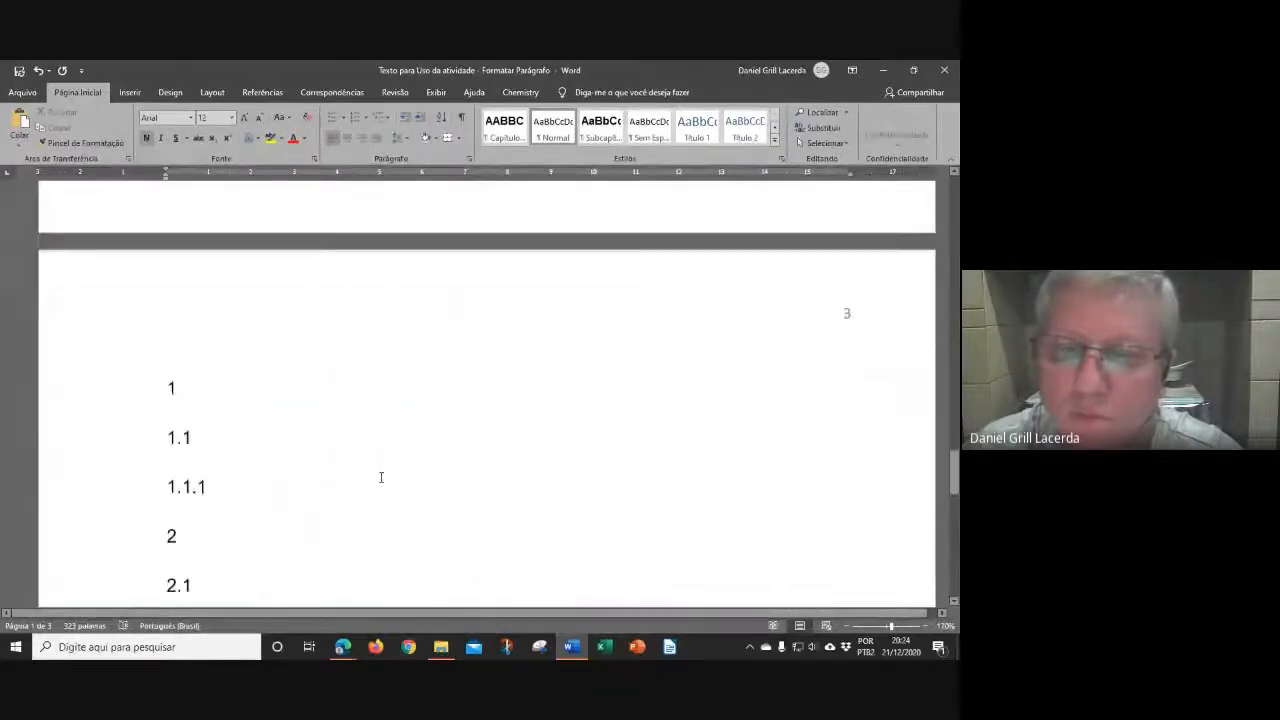